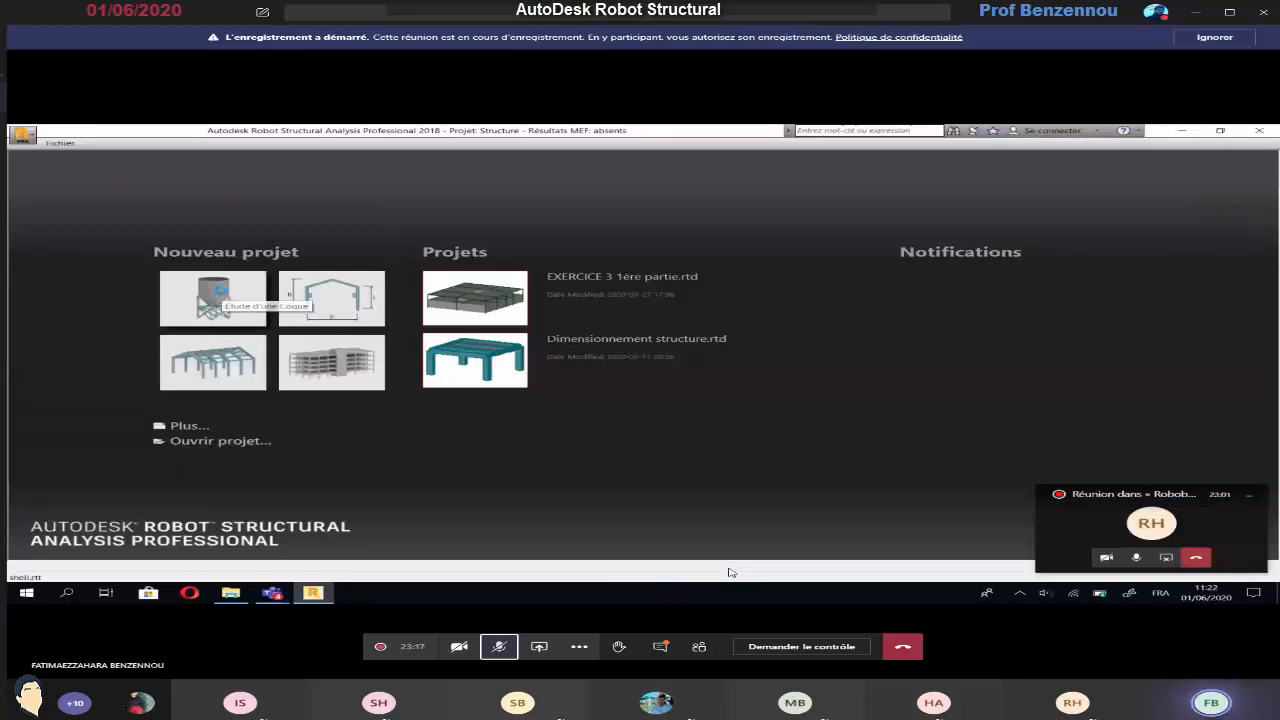
Start a new shell study project in Robot, then switch to Acrobat Reader with EXERCICE 3.pdf open and collapse its tools pane
left_click(220, 290)
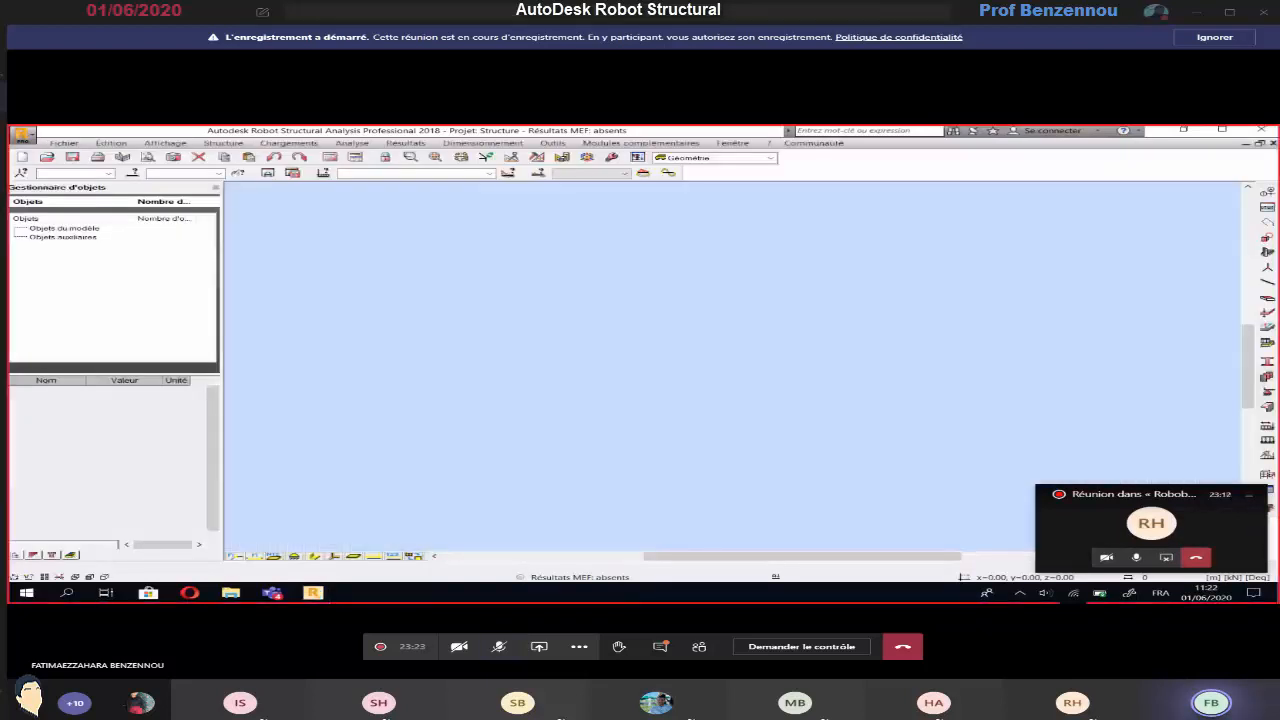
key("super+d")
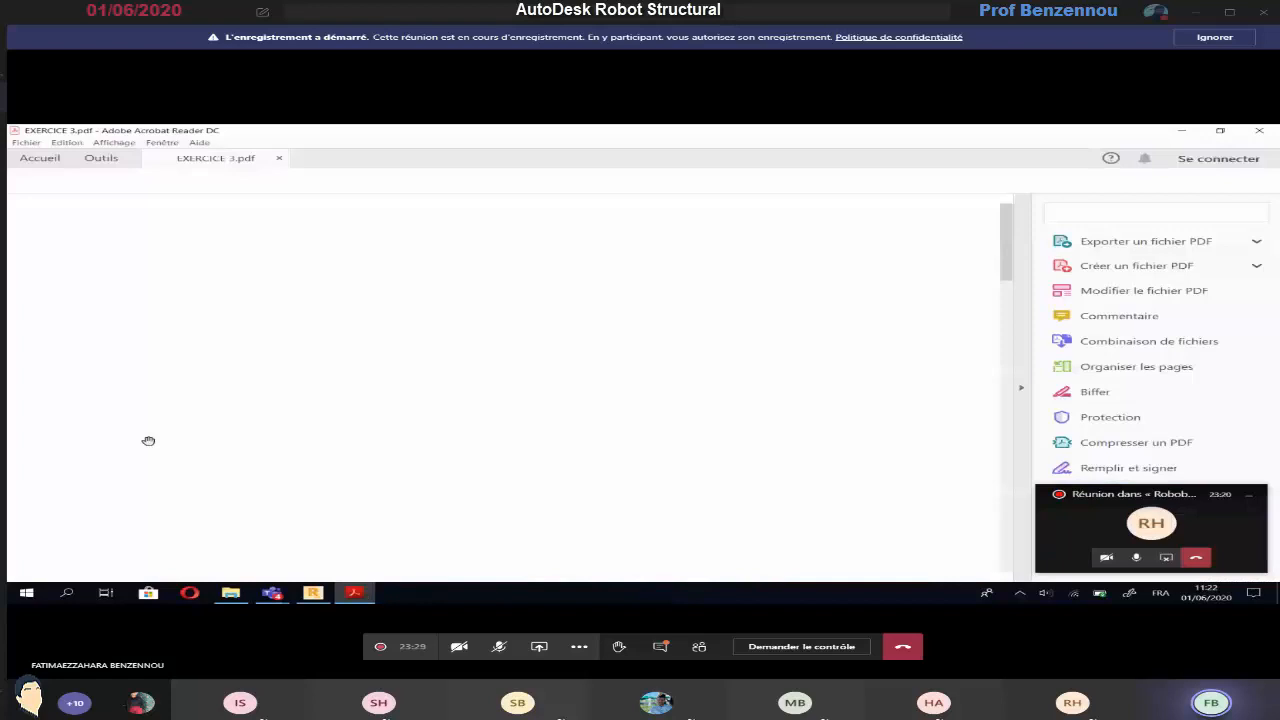
left_click(1023, 375)
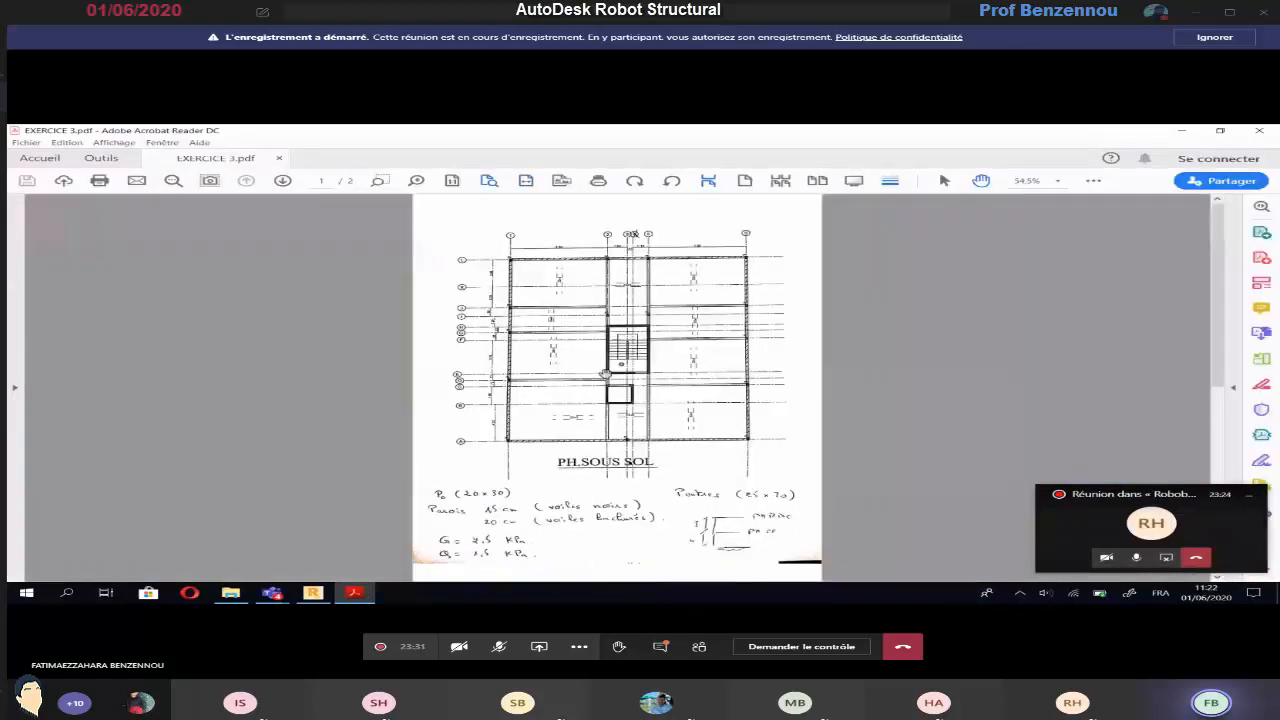
Examine the PH.SOUS SOL and PH.RDCH floor plans and the handwritten notes on sections, loads and storey heights
scroll(605, 374, "down", 4)
scroll(605, 374, "down", 3)
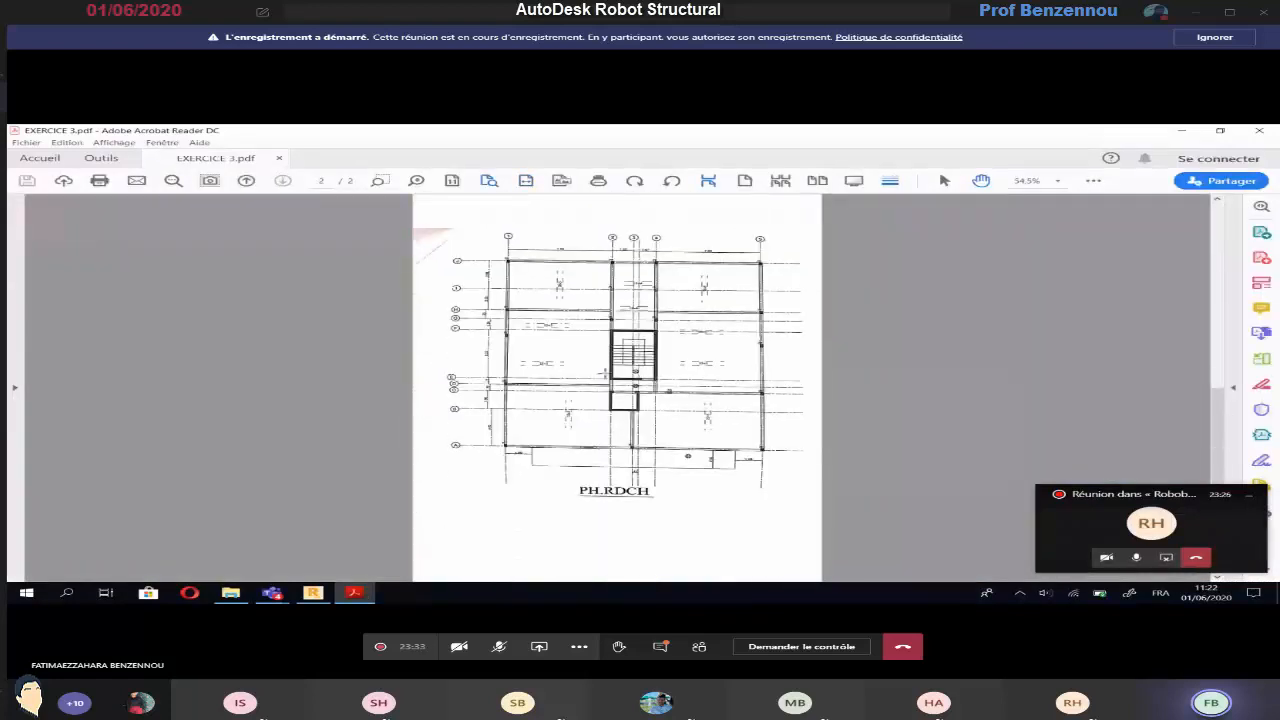
scroll(617, 388, "up", 7)
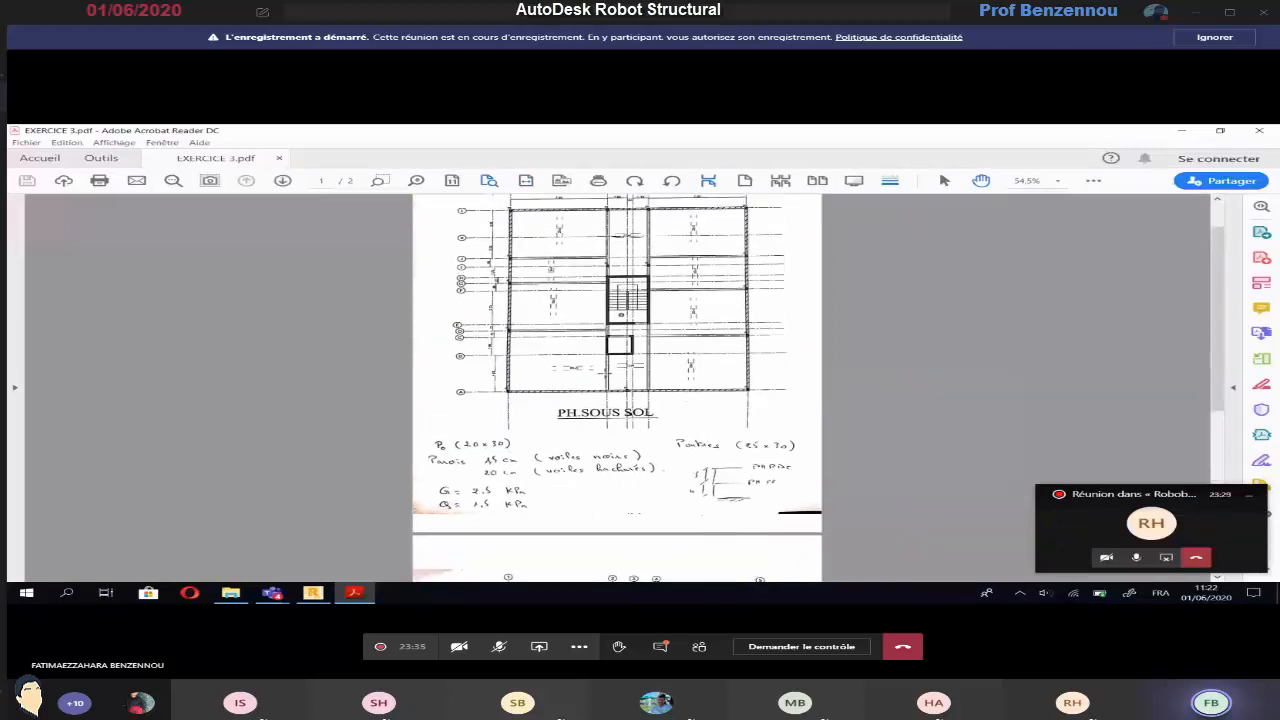
scroll(538, 298, "up", 1)
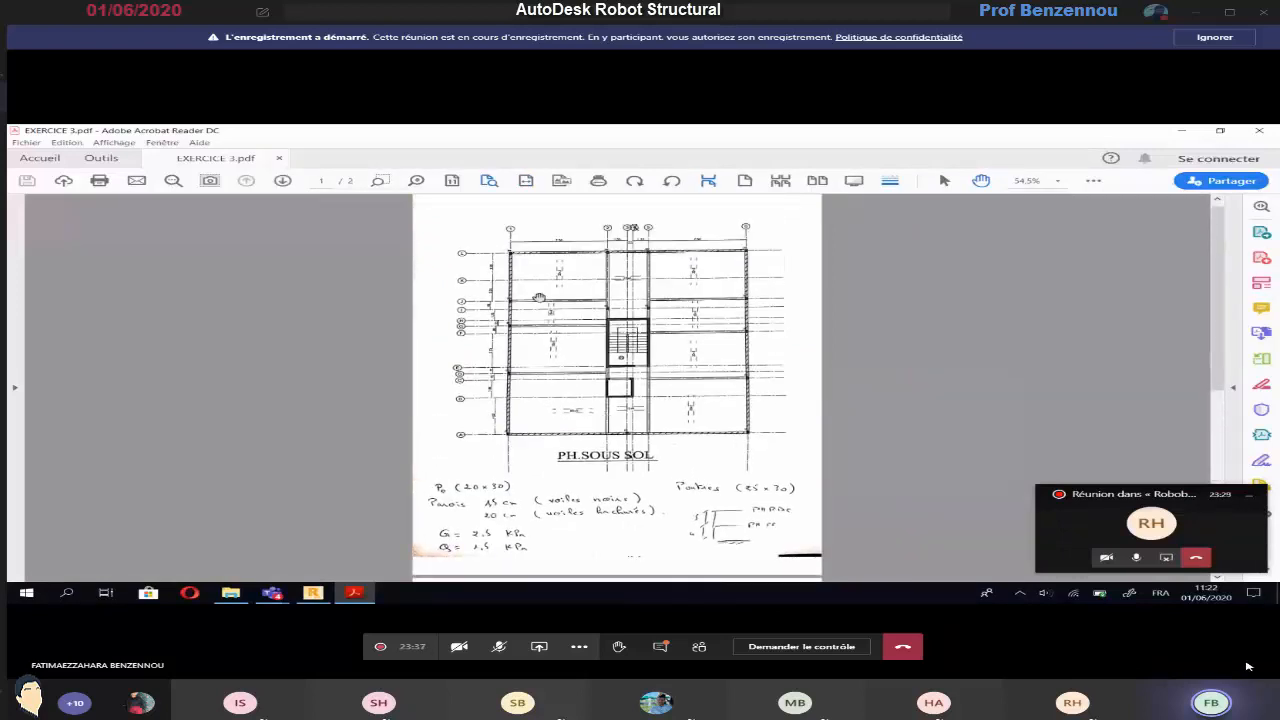
scroll(538, 298, "down", 5)
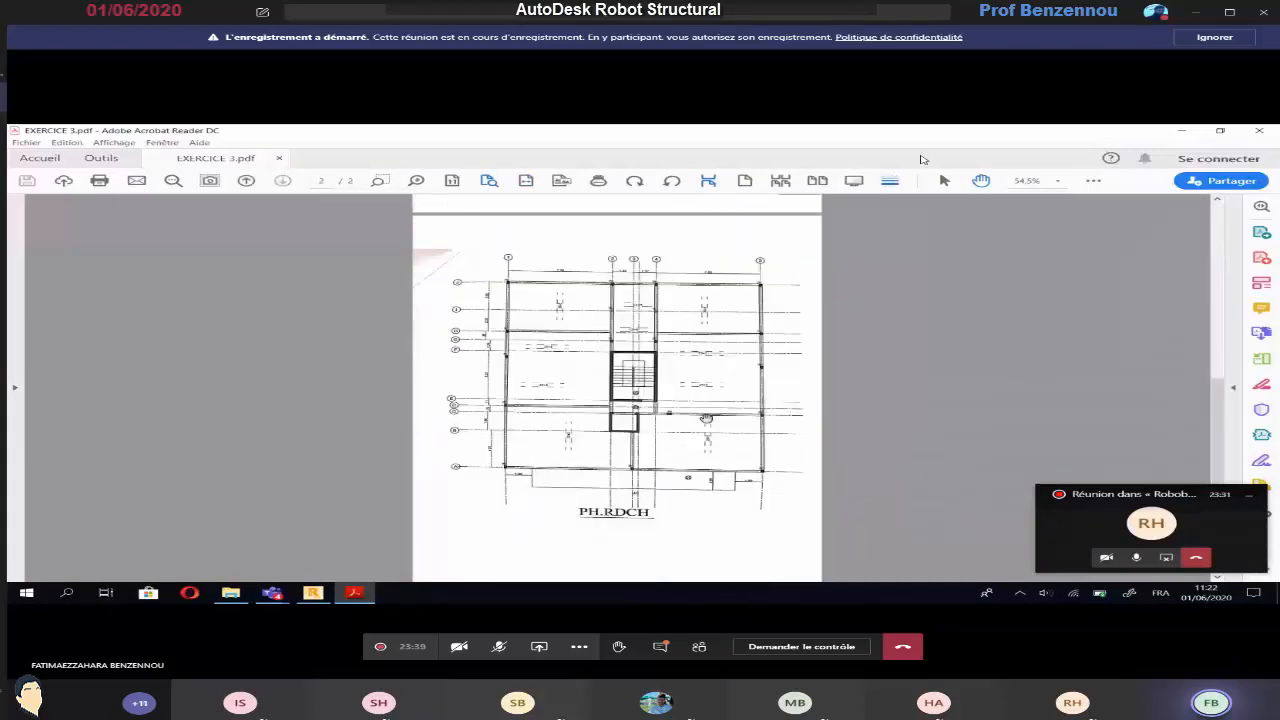
scroll(667, 463, "down", 5)
scroll(667, 463, "up", 5)
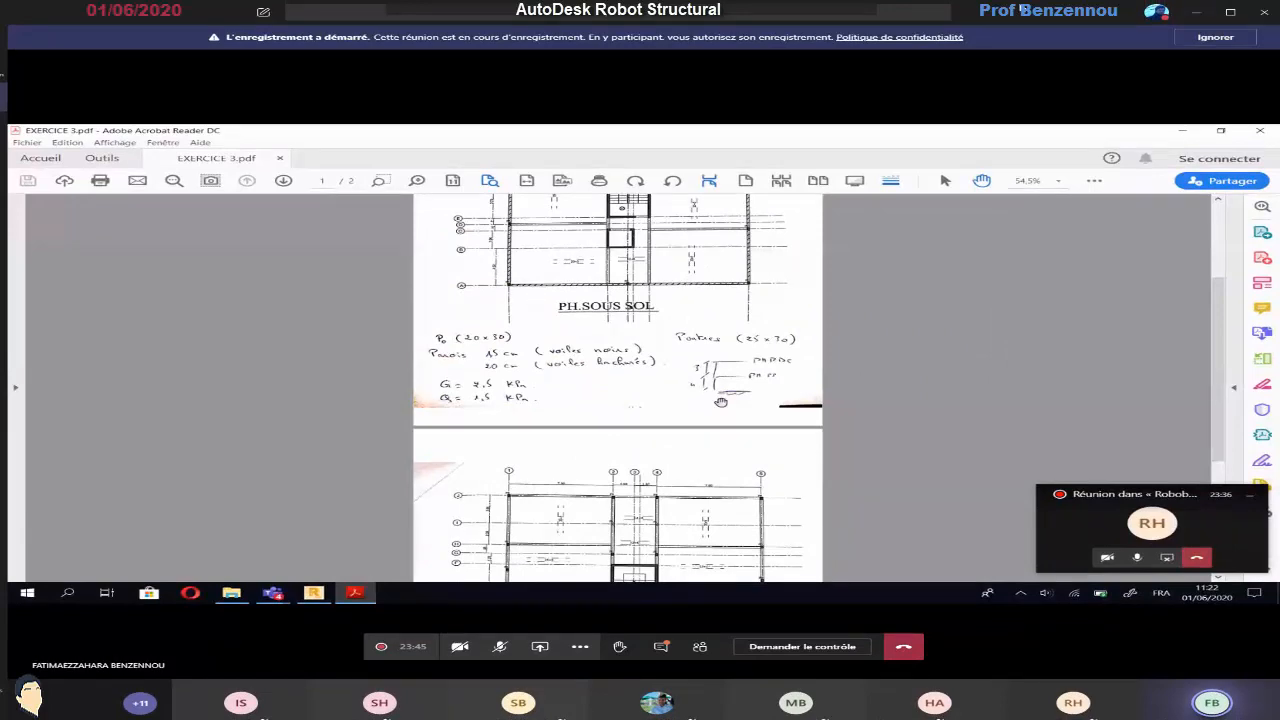
left_click_drag(1219, 322, 1219, 288)
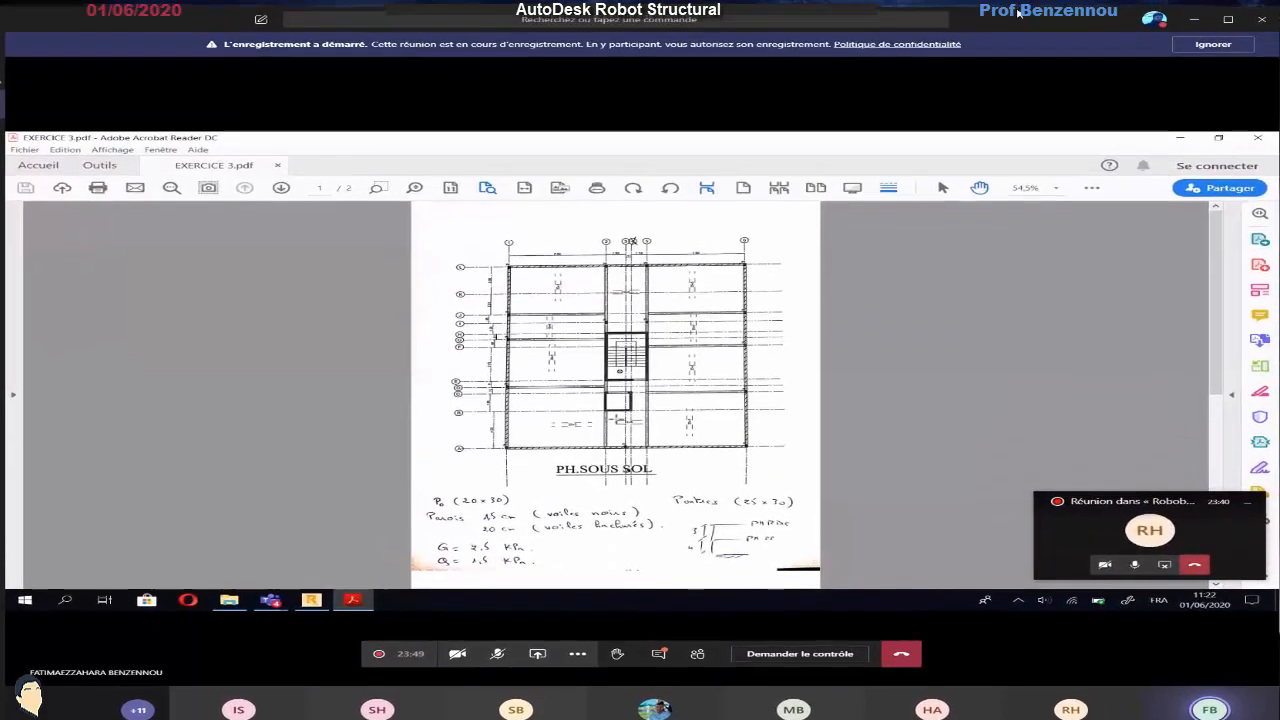
scroll(511, 275, "up", 2, "ctrl")
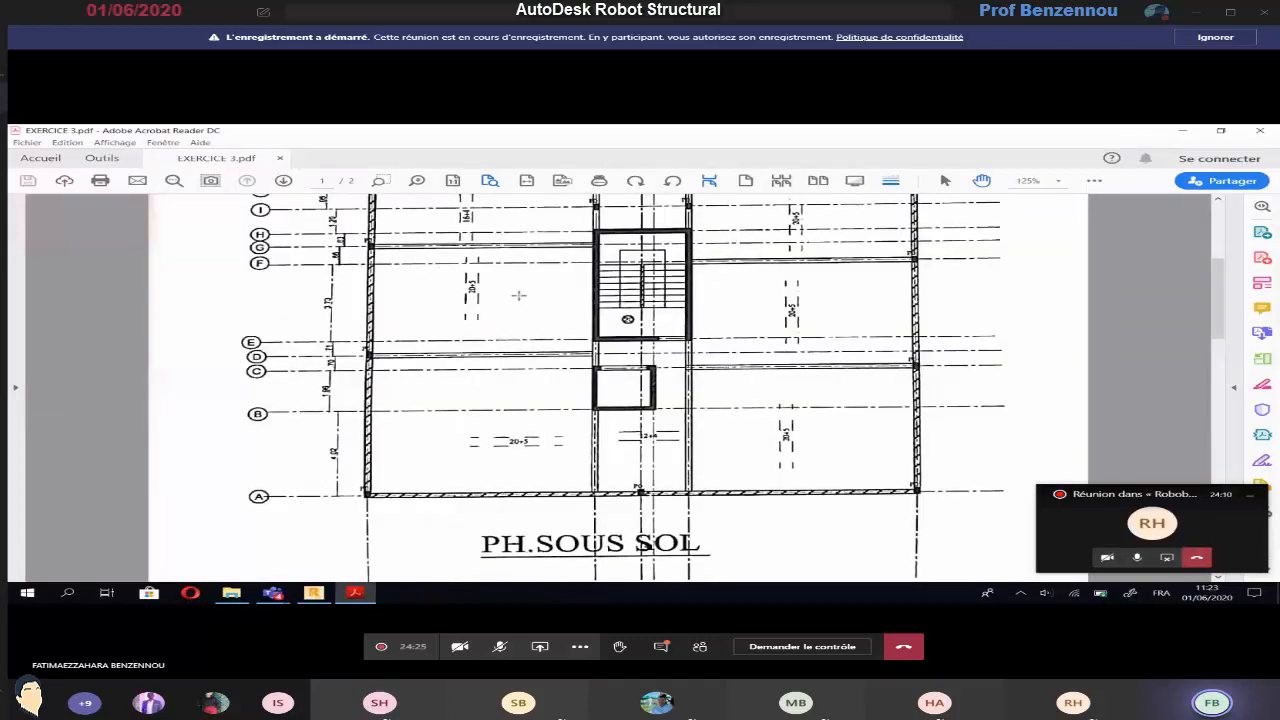
Switch to the Teams meeting, ask the three suggested people in the participant list to join, and close the list
left_click(700, 646)
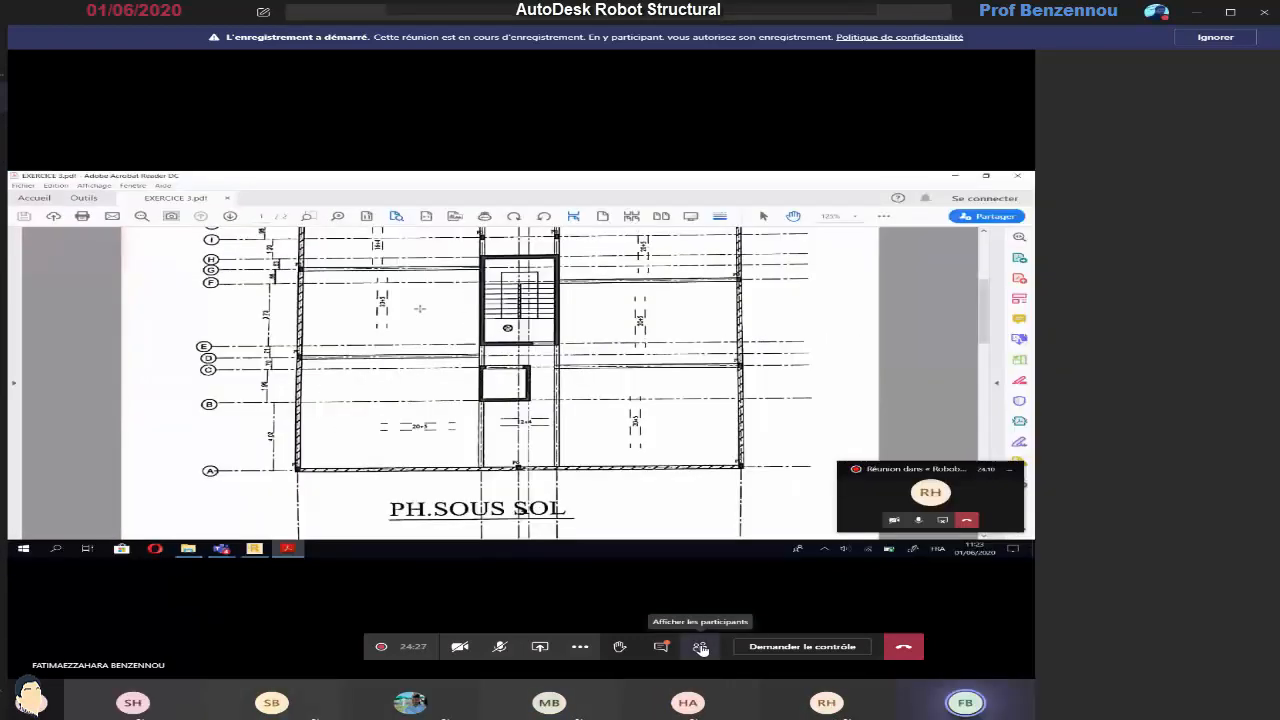
scroll(1195, 680, "down", 1)
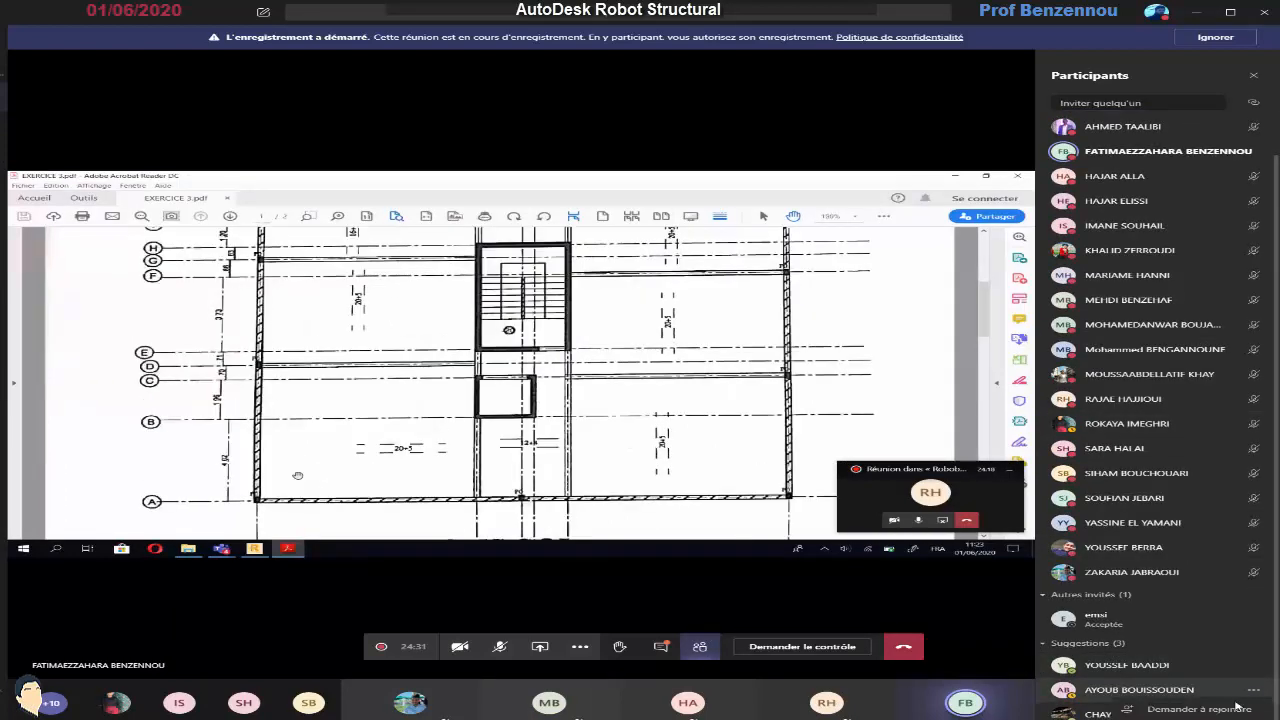
left_click(1220, 709)
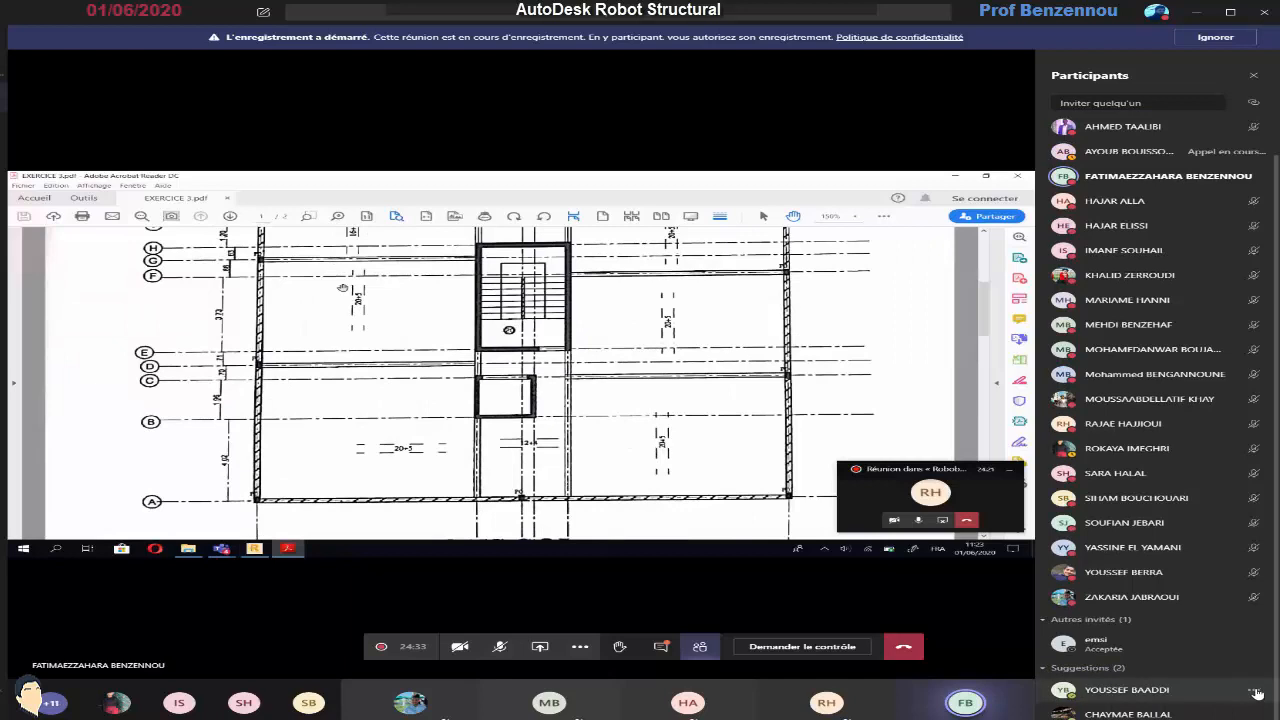
left_click(1234, 702)
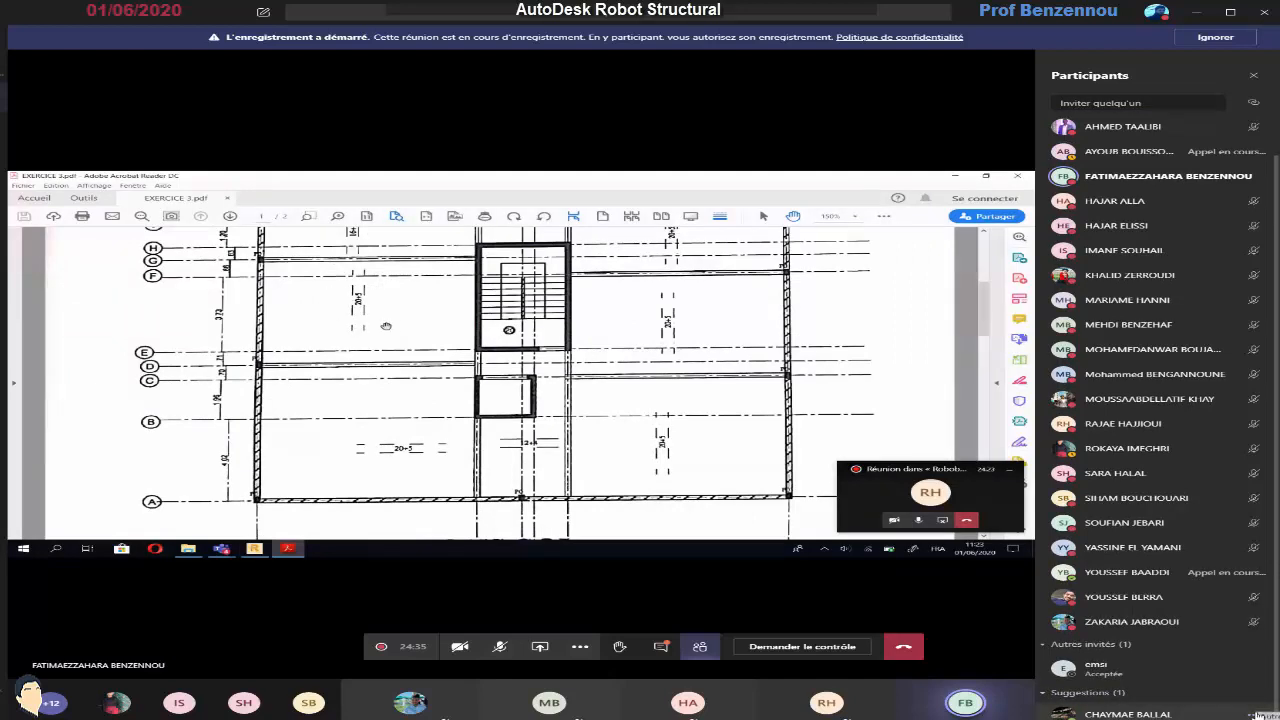
left_click(1238, 714)
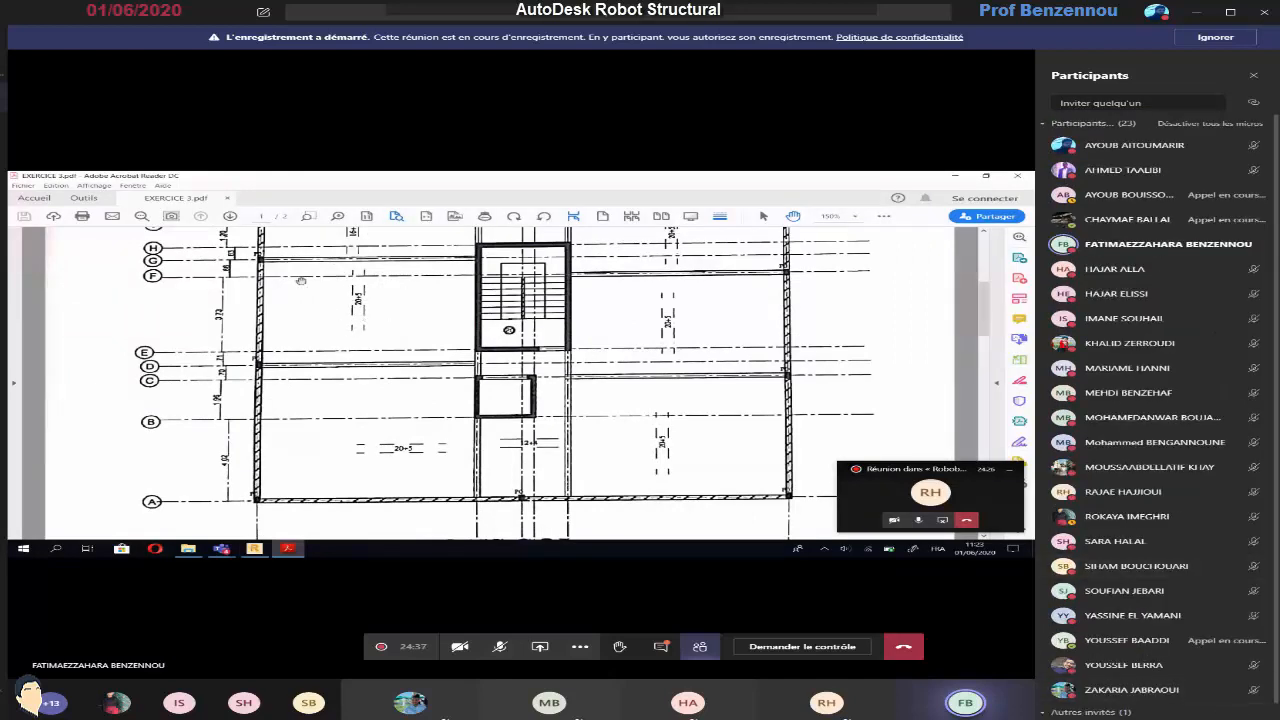
left_click(1253, 76)
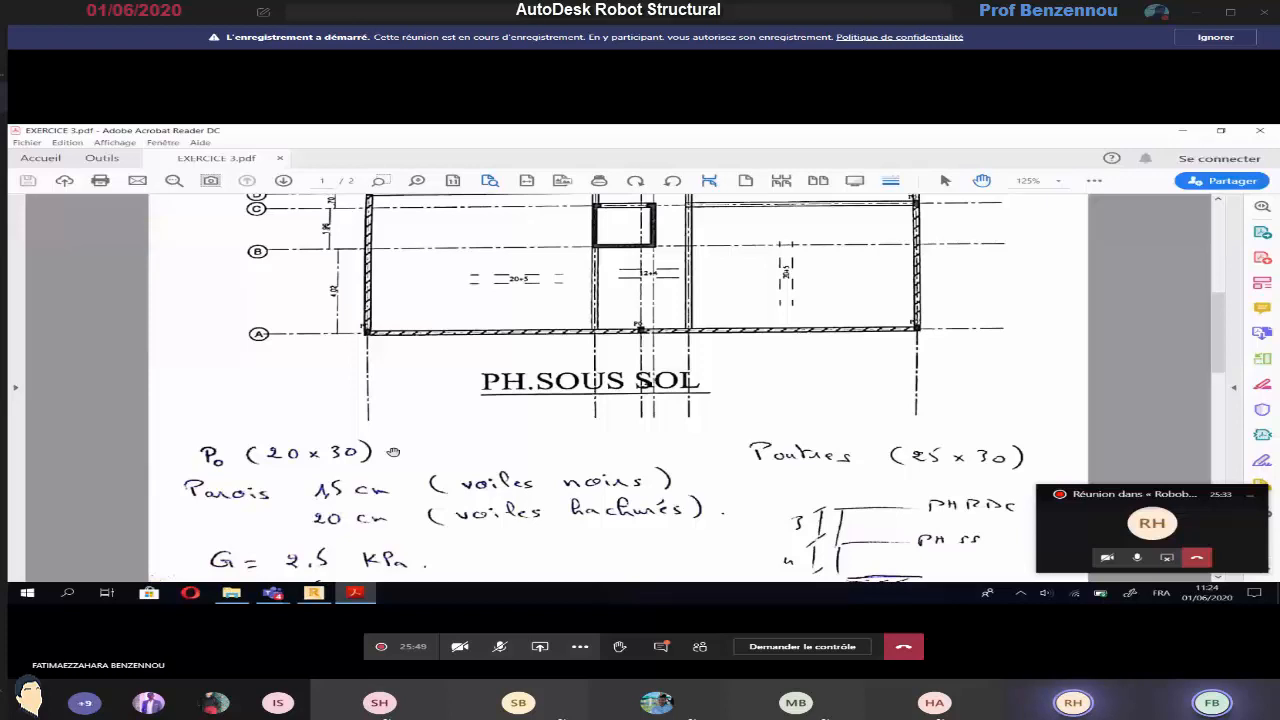
Examine the PH.SOUS SOL plan for its grid axes, spacings, walls, beams, slab types and stair core
scroll(393, 452, "up", 3)
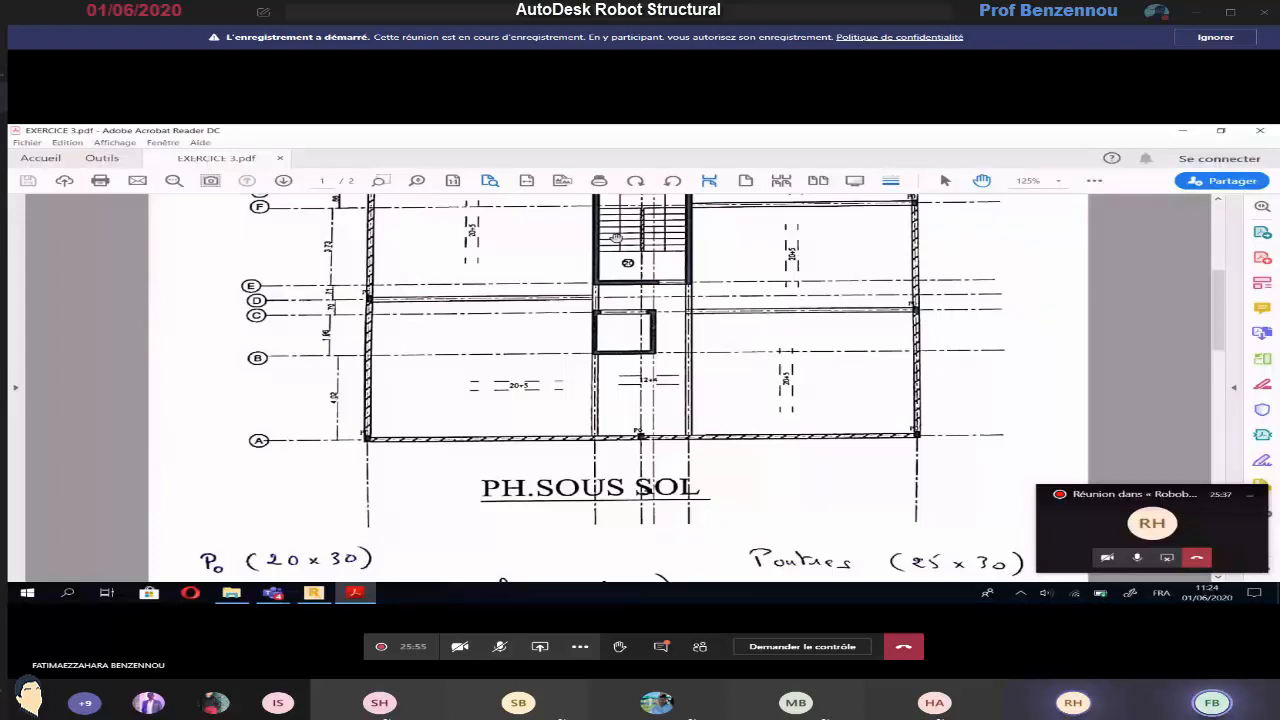
scroll(616, 237, "up", 2, "ctrl")
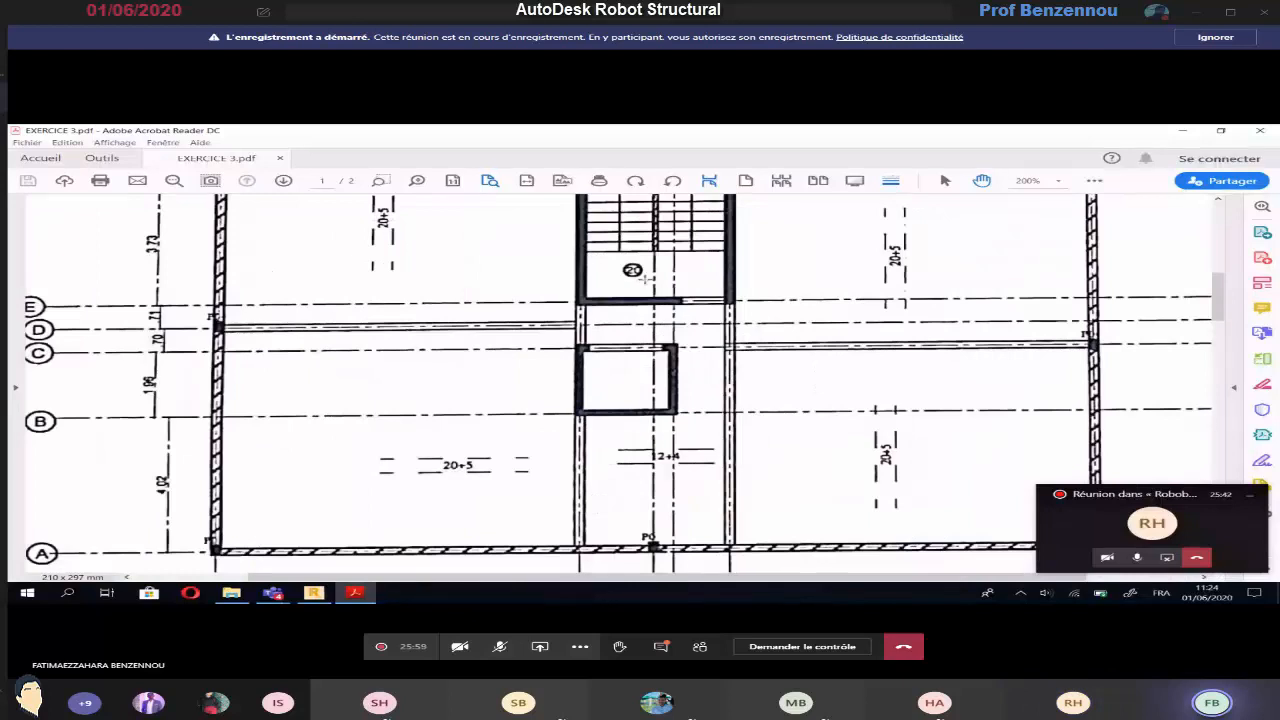
scroll(499, 460, "down", 2, "ctrl")
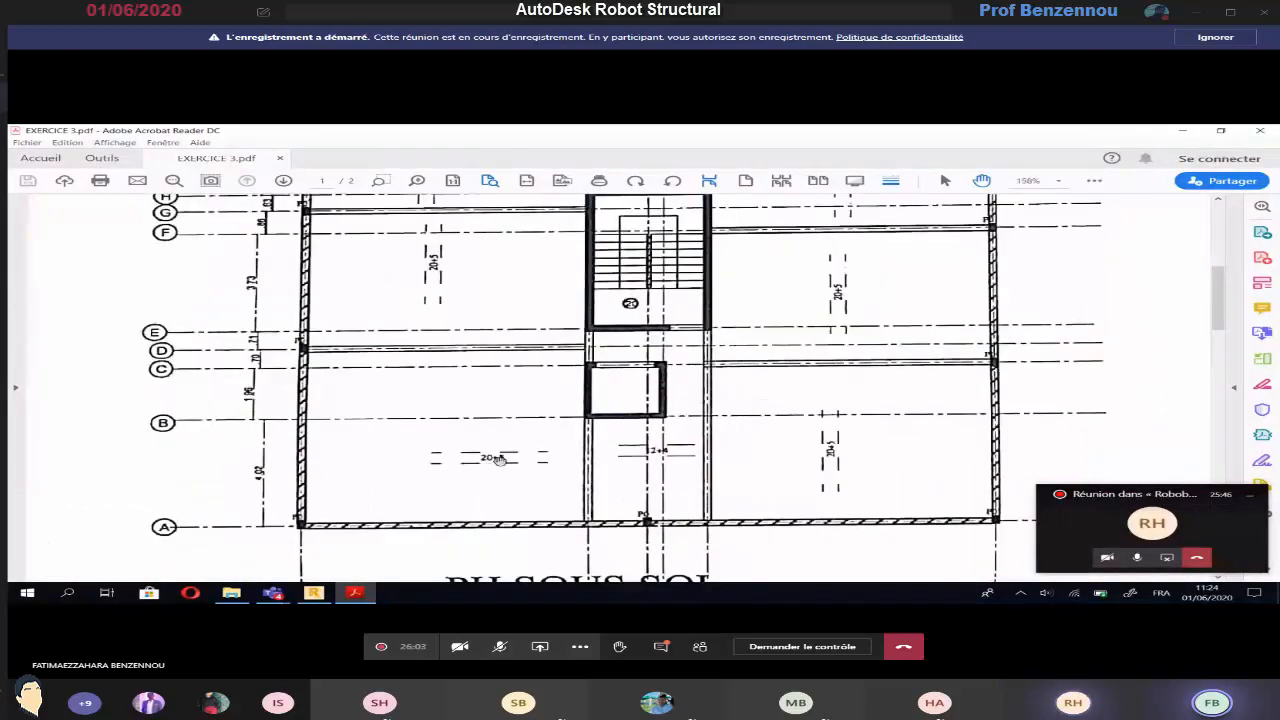
scroll(499, 459, "down", 1, "ctrl")
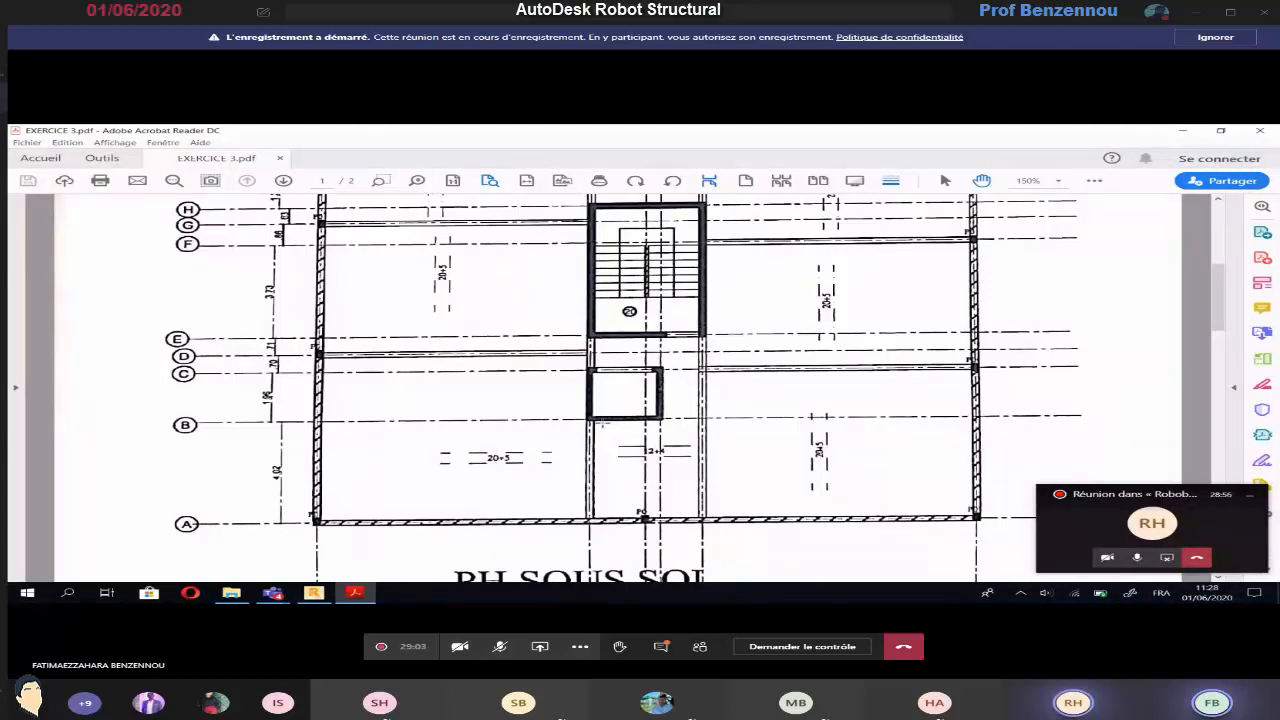
scroll(622, 404, "up", 3)
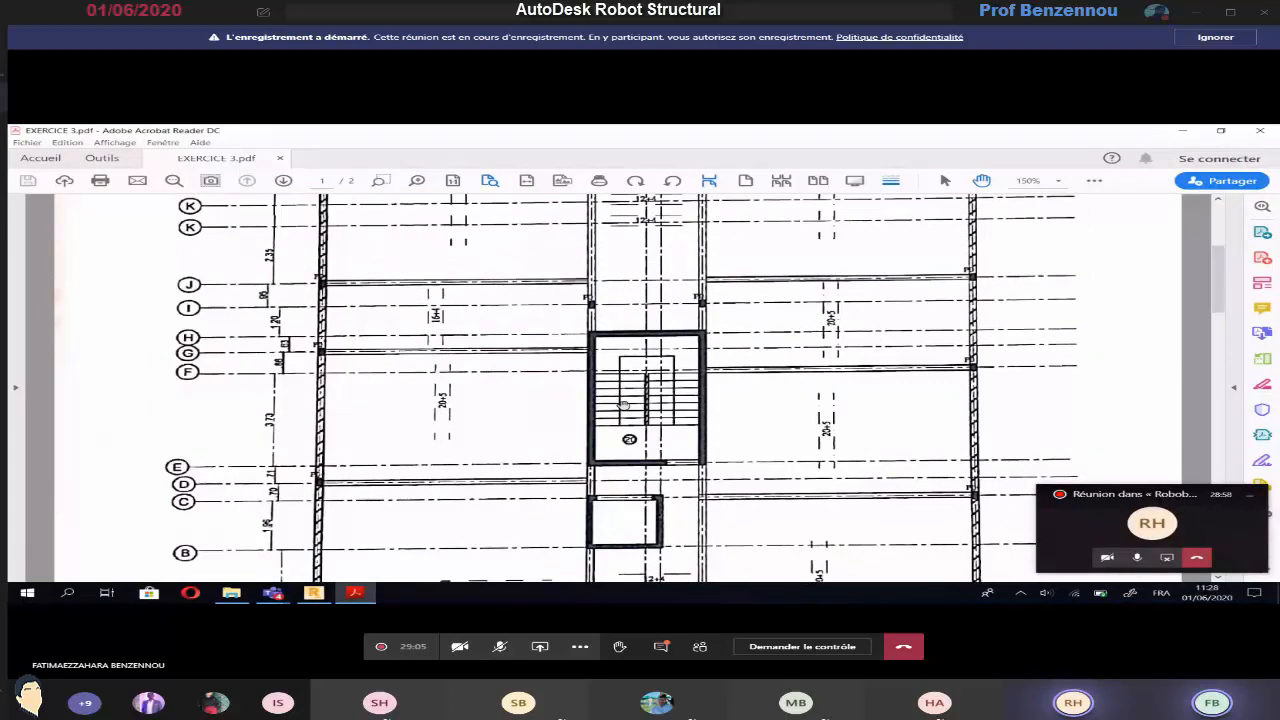
scroll(622, 404, "up", 2)
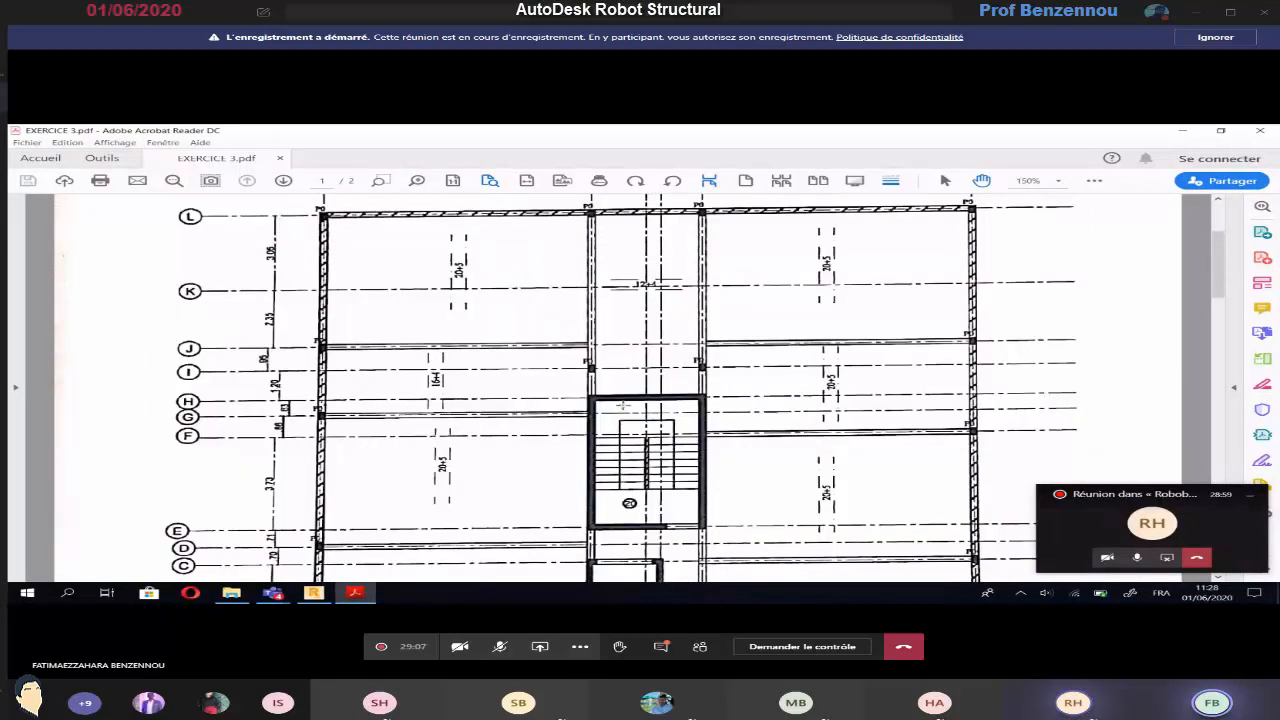
scroll(622, 404, "down", 2)
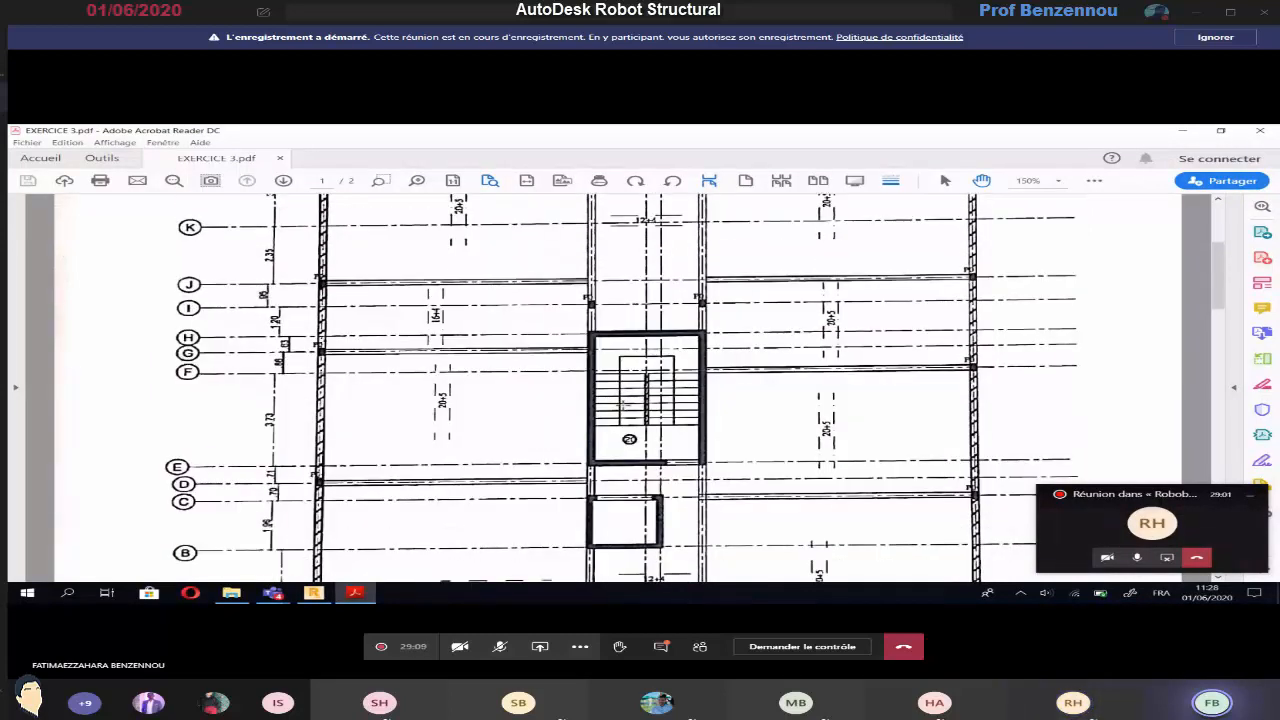
scroll(667, 360, "up", 4)
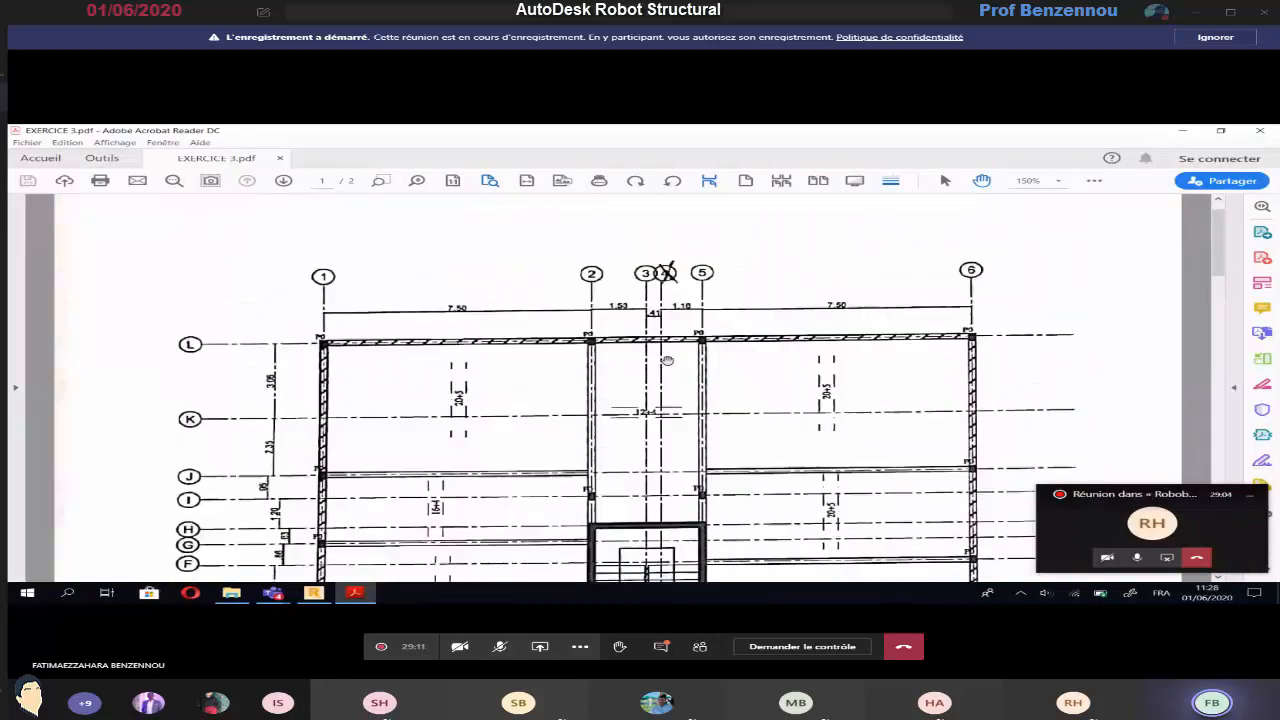
scroll(498, 459, "down", 1, "ctrl")
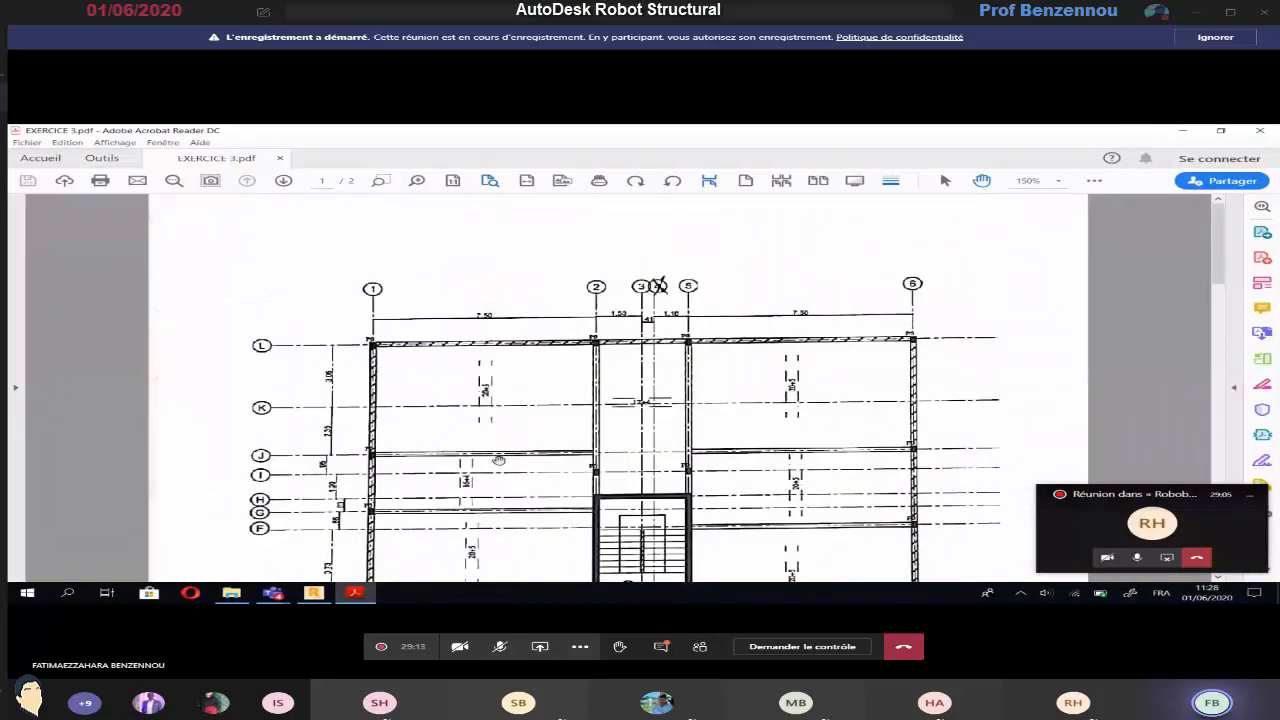
scroll(498, 460, "down", 1, "ctrl")
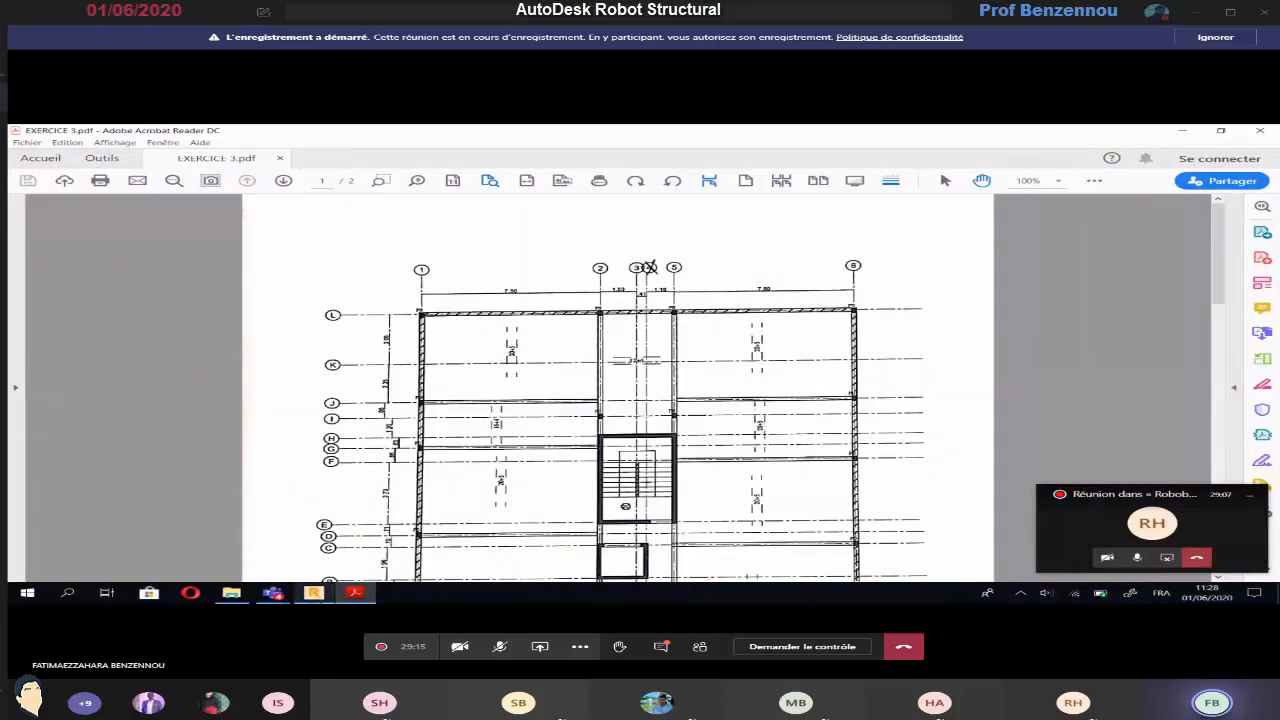
Switch to Robot Structural Analysis and set the force unit to kG in the task preferences
left_click(314, 593)
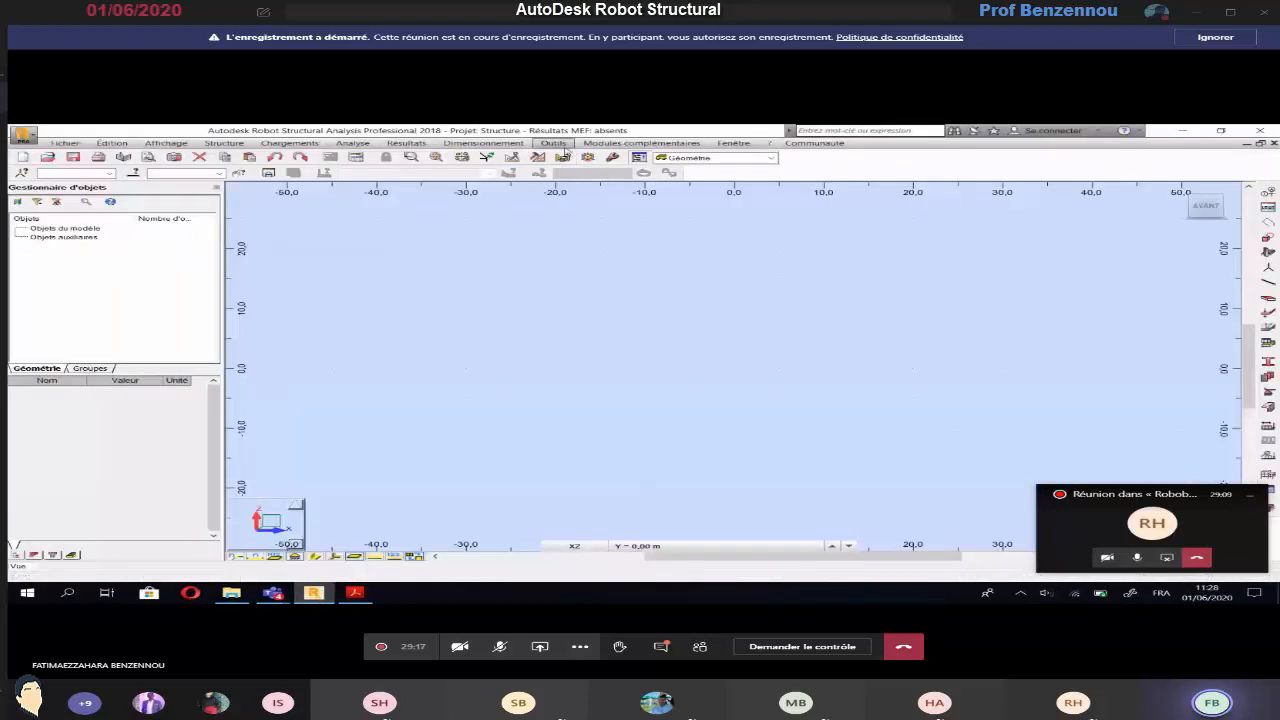
left_click(553, 143)
left_click(593, 322)
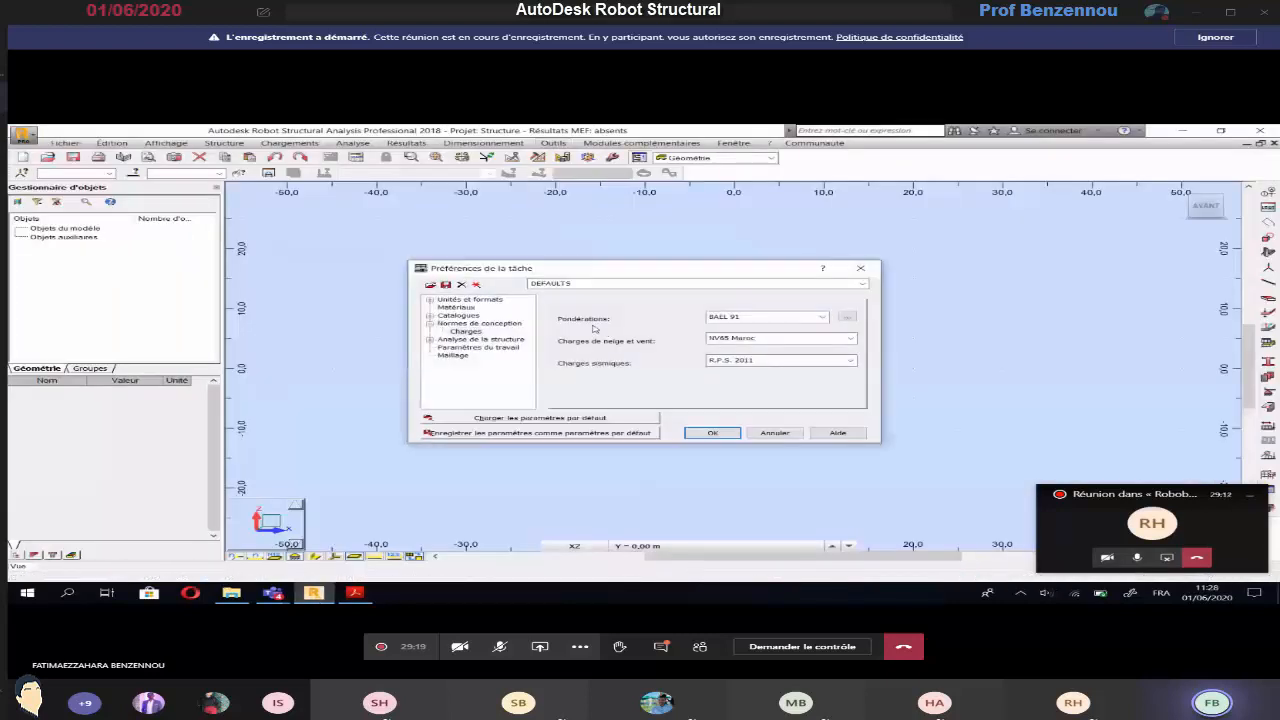
left_click(429, 300)
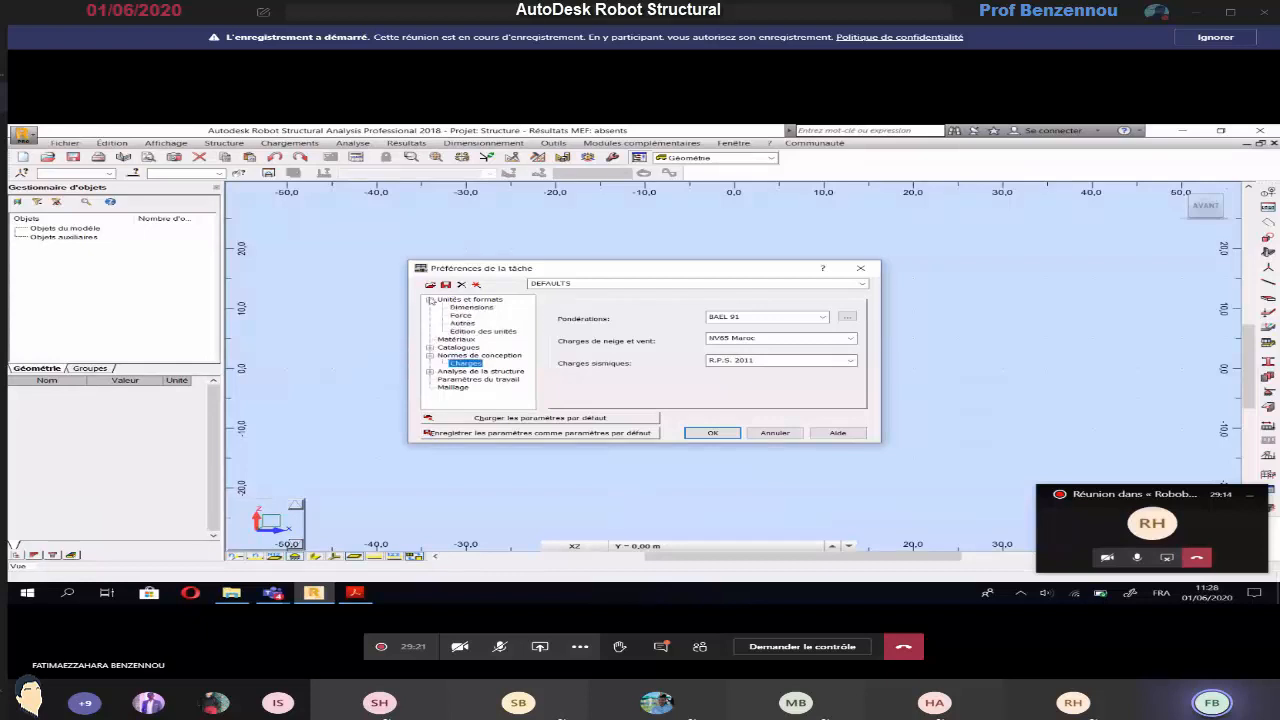
left_click(470, 307)
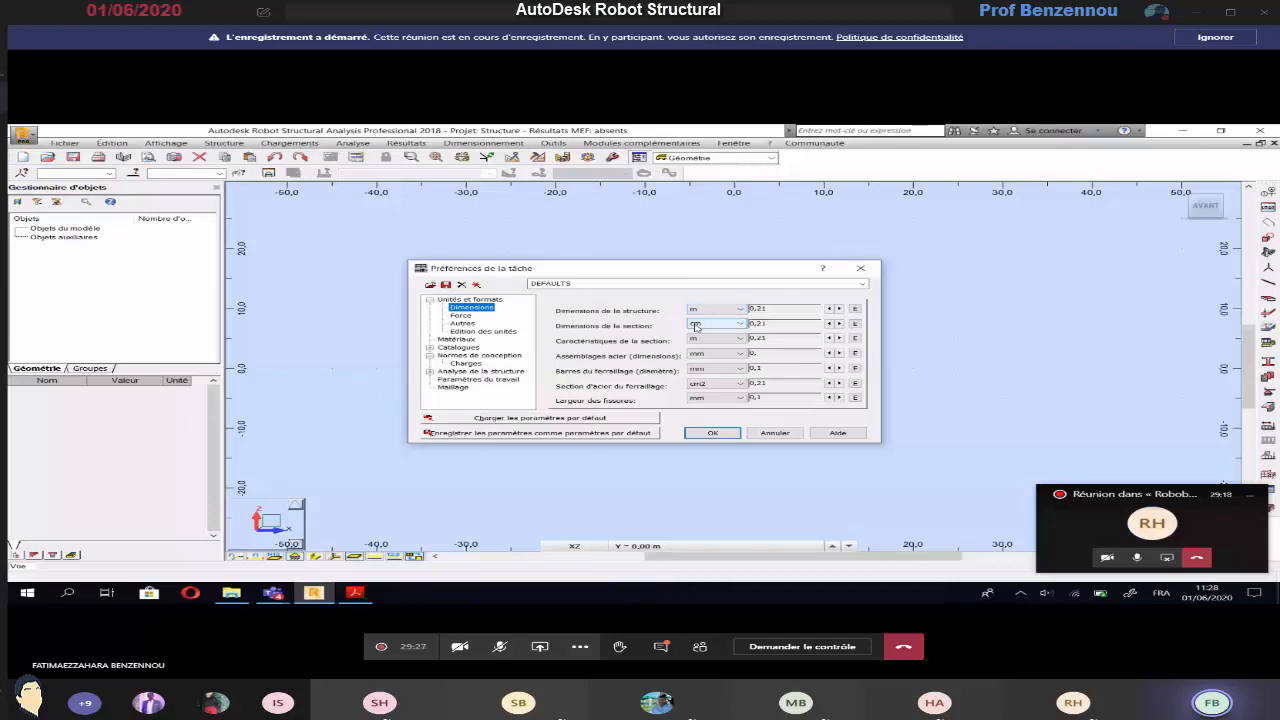
left_click(460, 315)
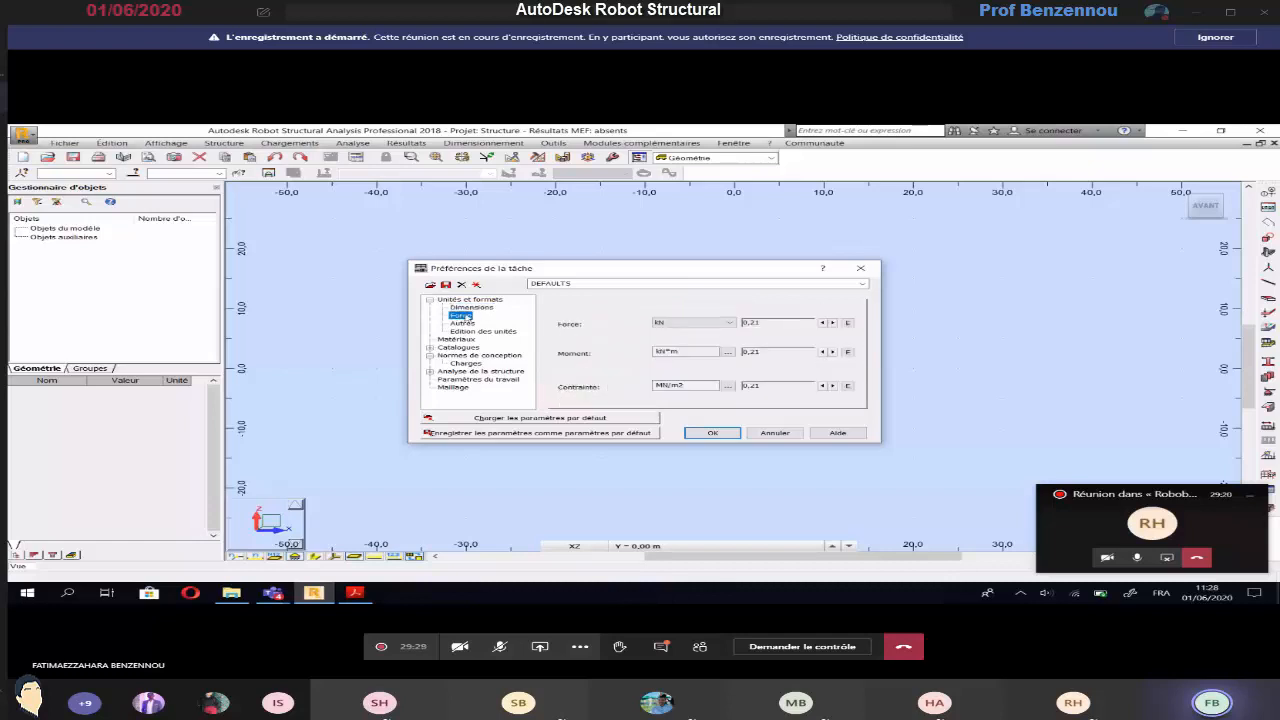
left_click(677, 323)
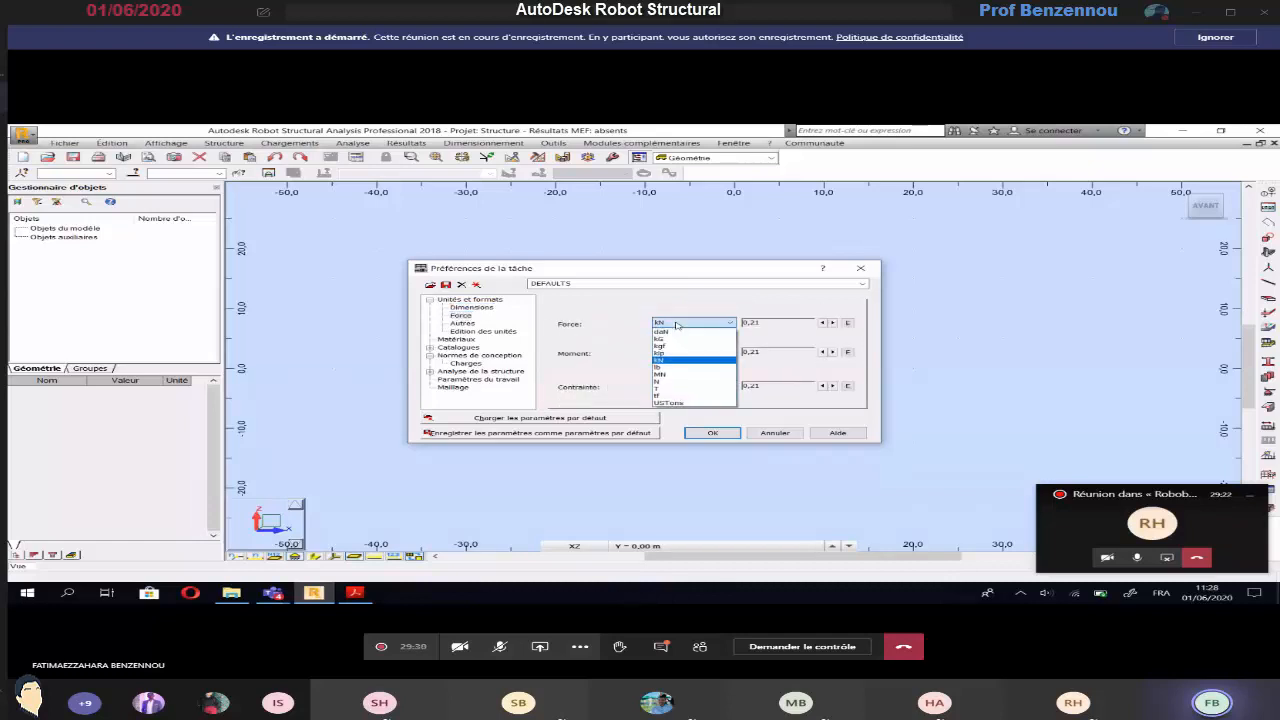
left_click(659, 340)
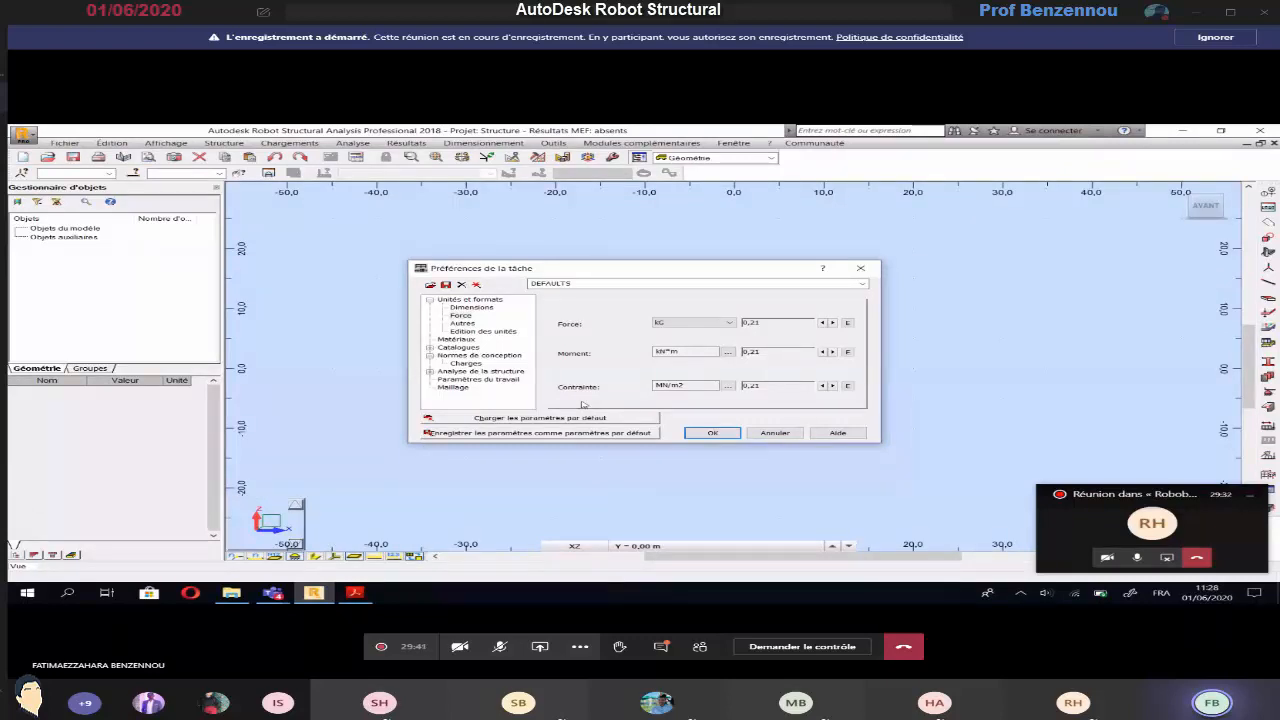
left_click(729, 386)
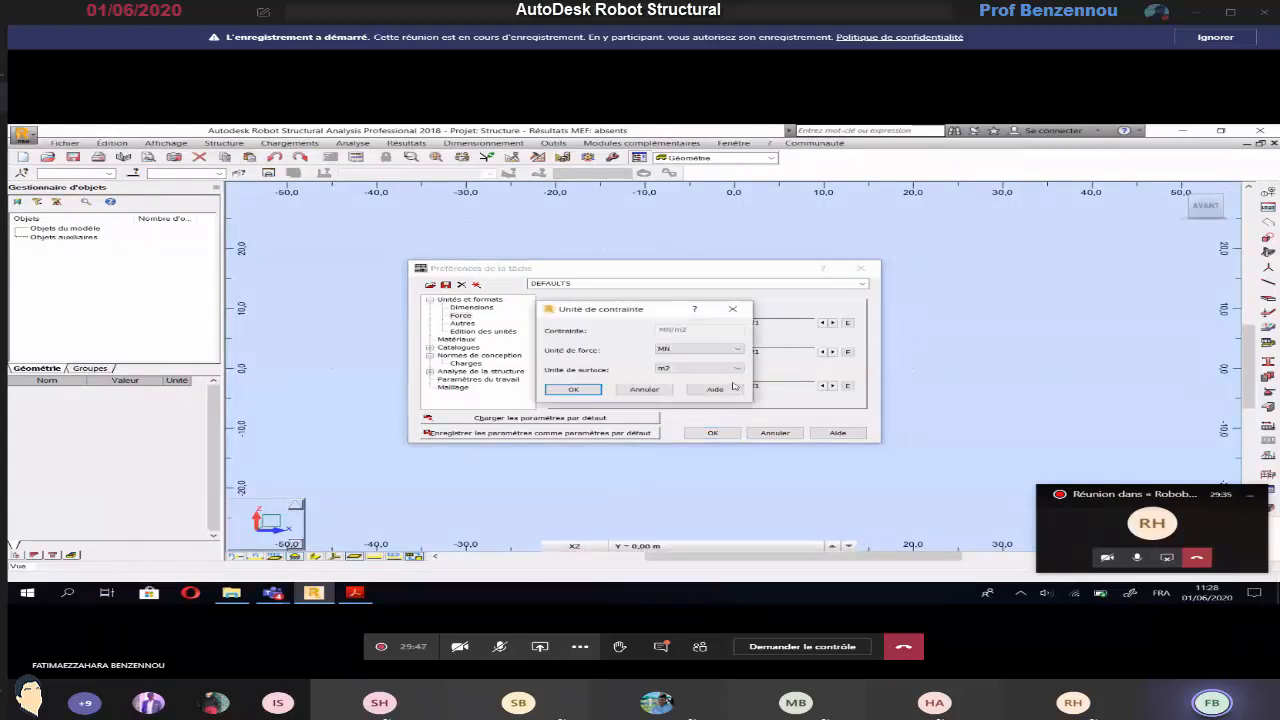
left_click(685, 349)
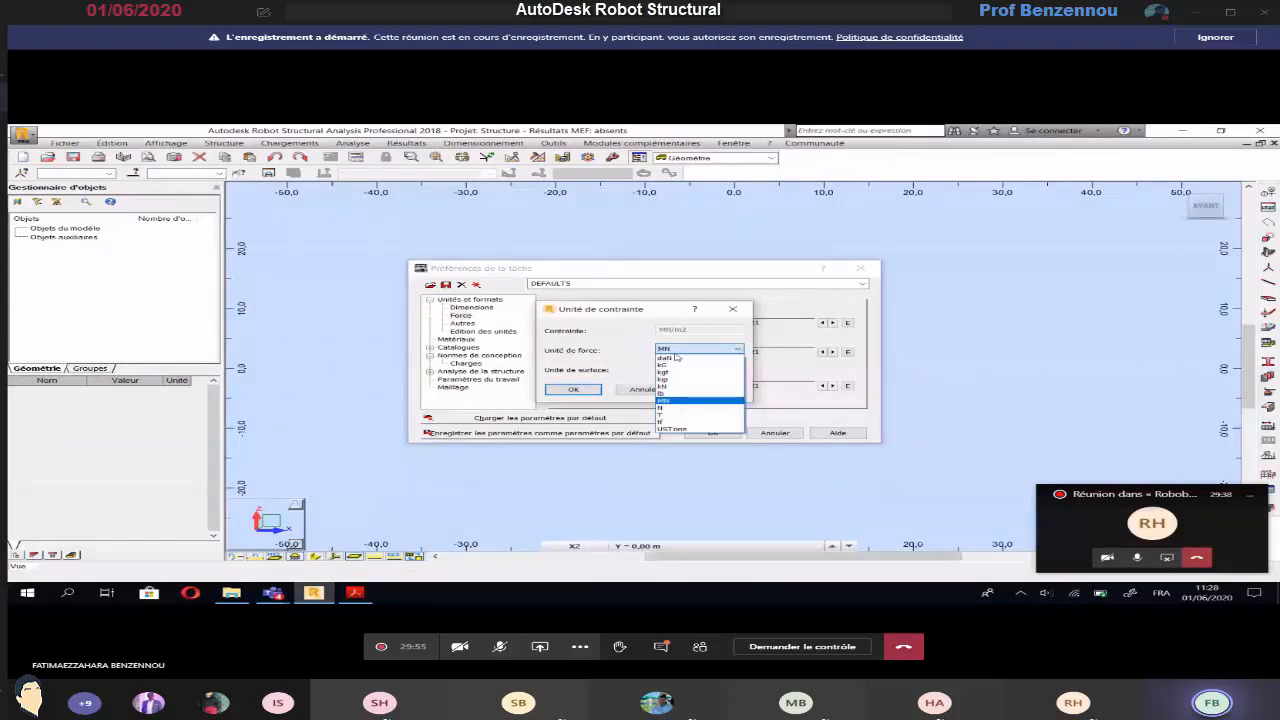
left_click(733, 309)
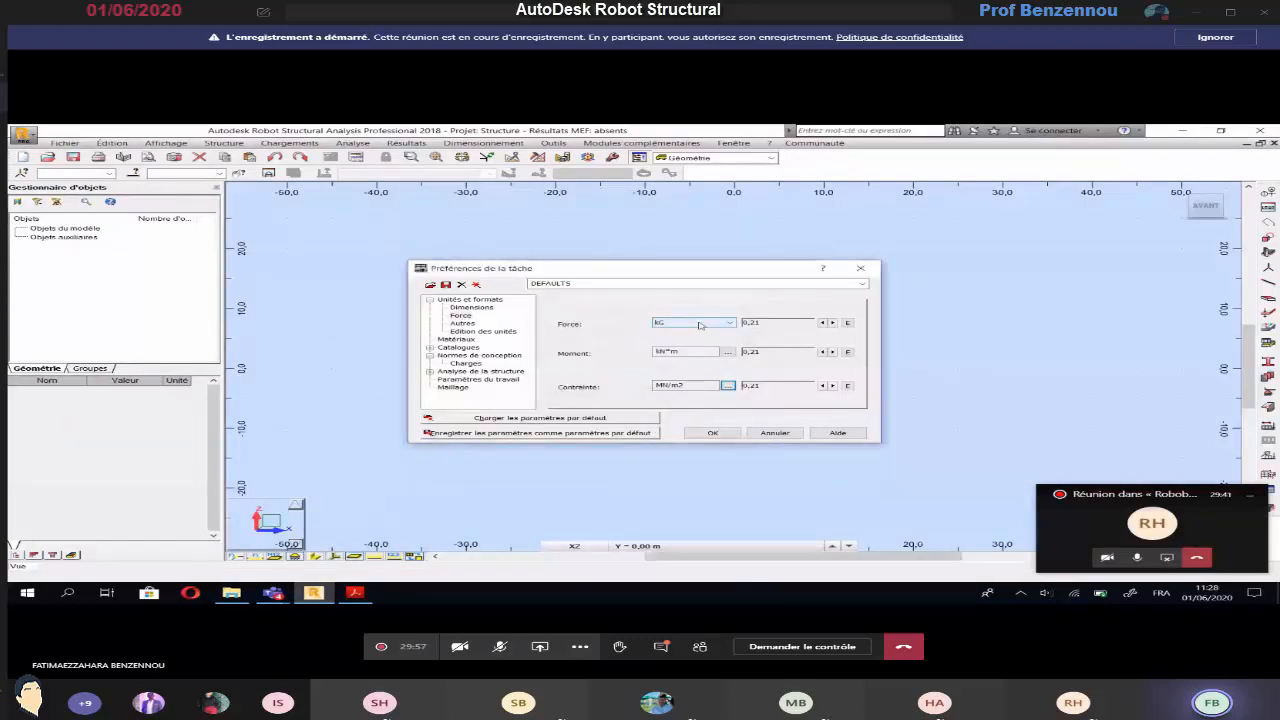
Set the force unit back to kN, check the design codes for loads, and accept the task preferences
left_click(700, 323)
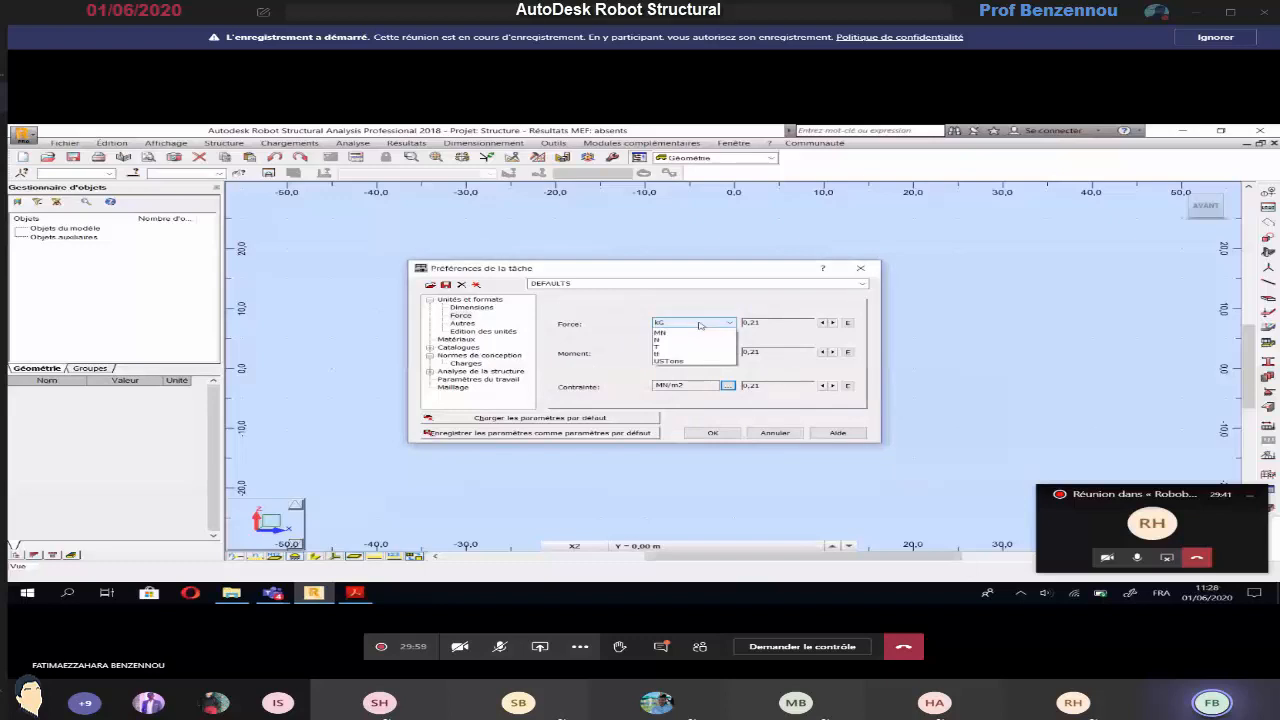
left_click(700, 325)
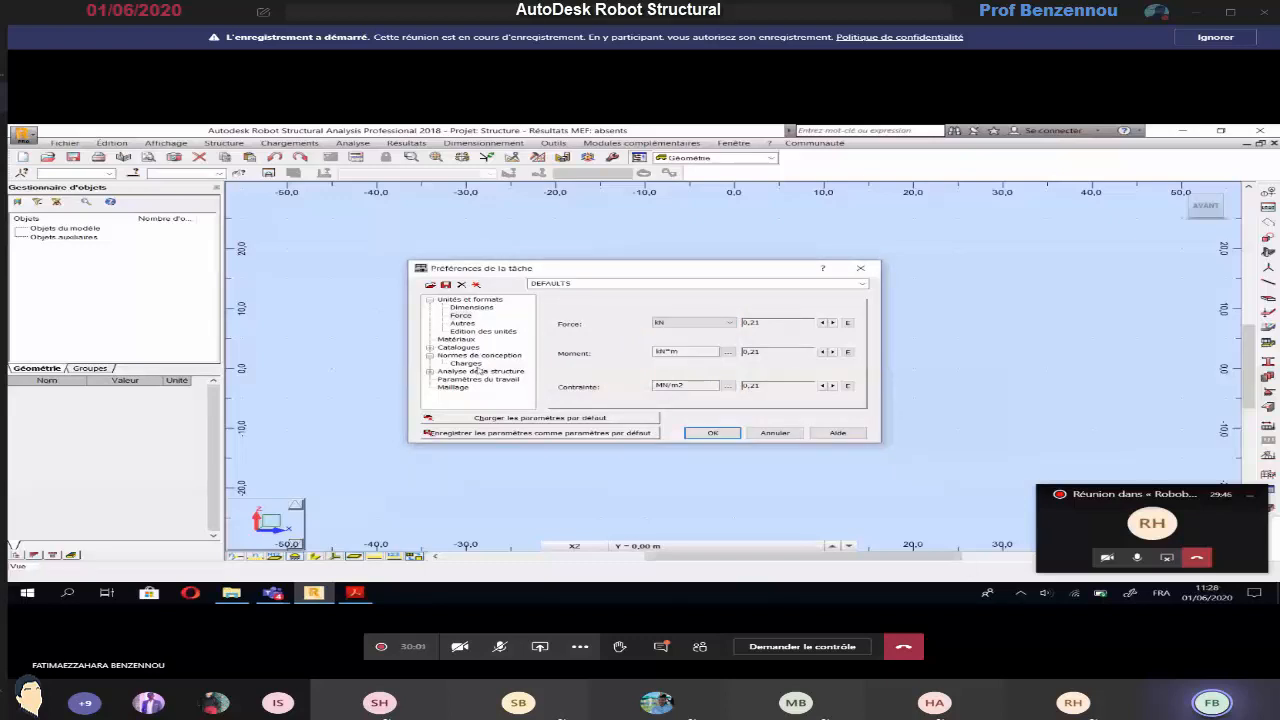
left_click(466, 363)
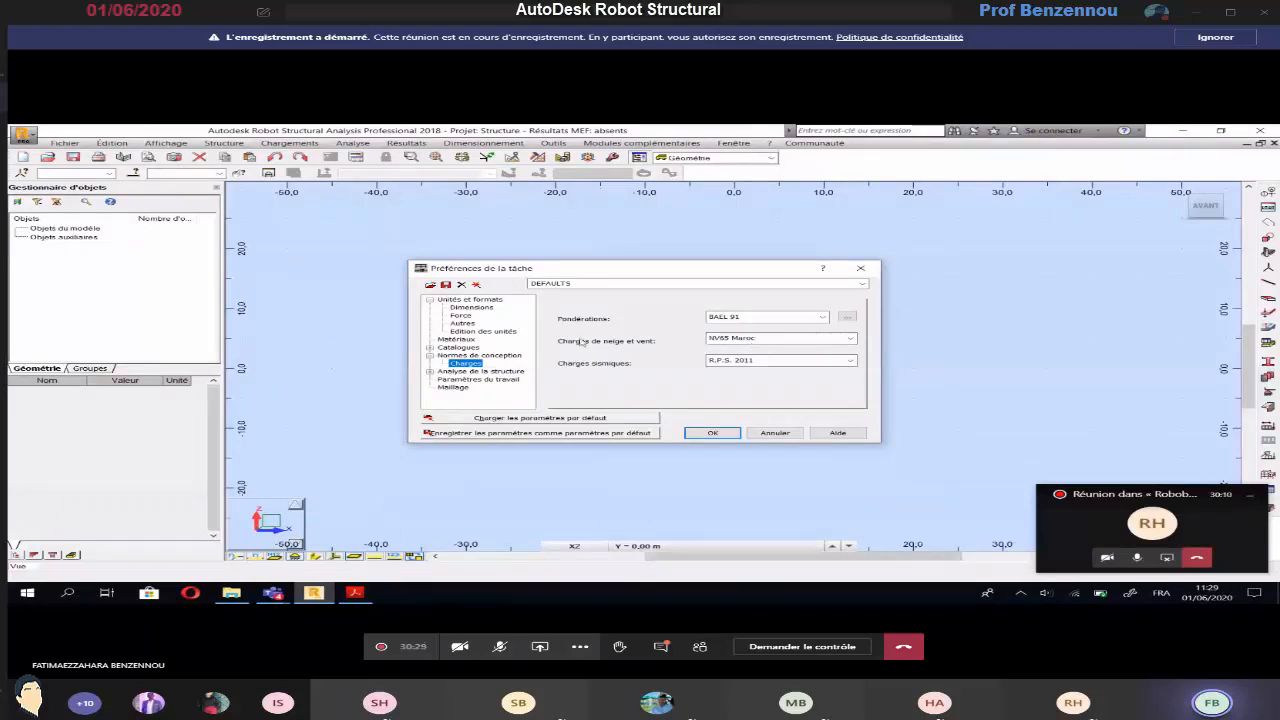
left_click(712, 432)
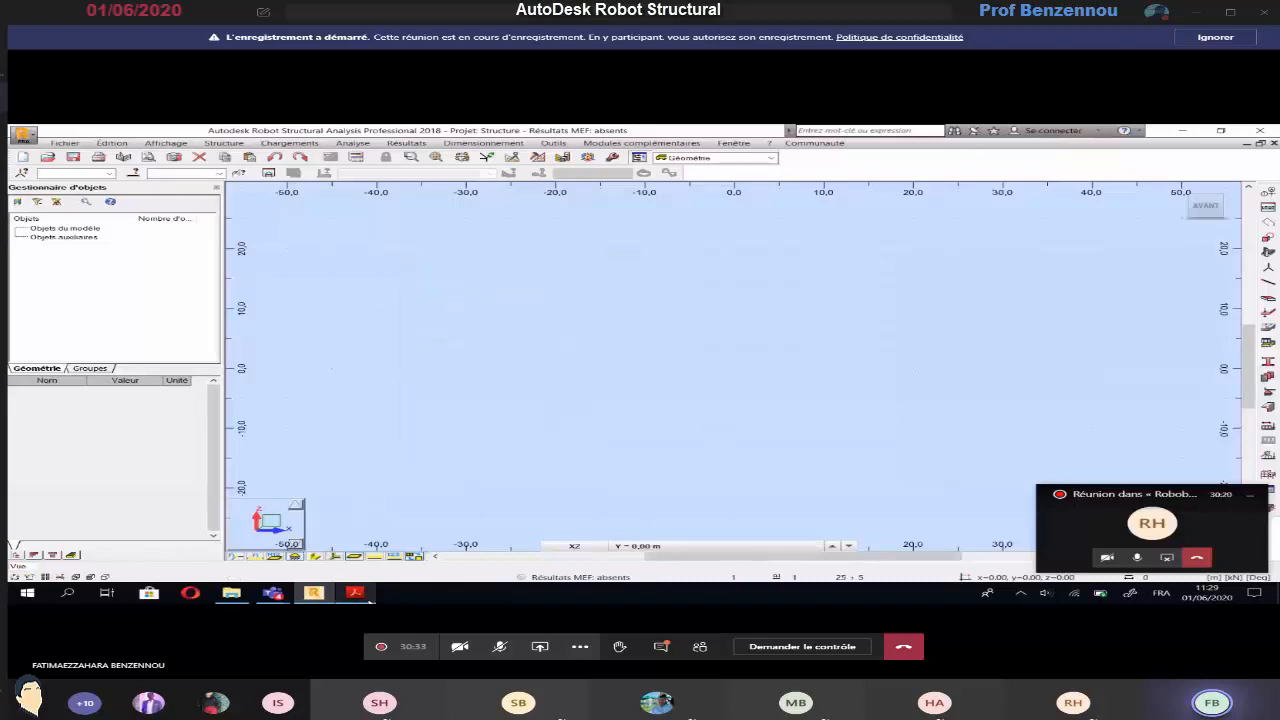
Start the structural axis definition and add X construction lines from 0.00 m, repeated once at the plan's 7.5 m spacing
left_click(354, 592)
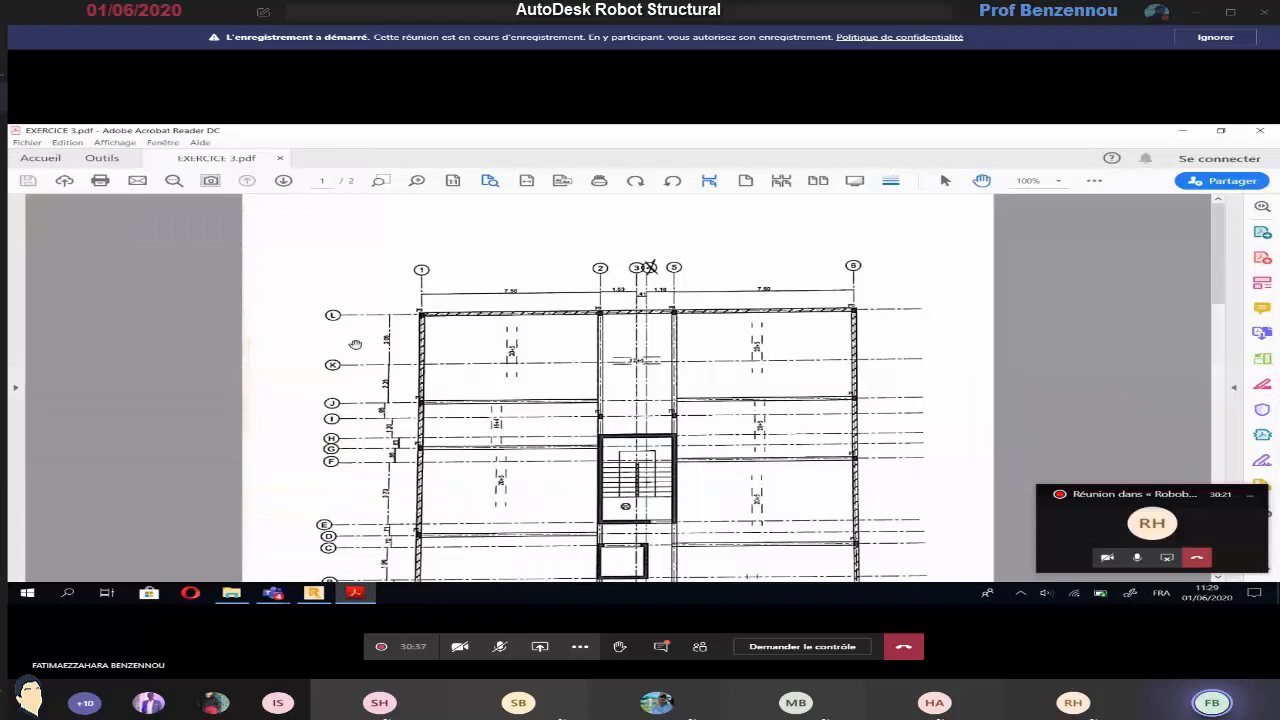
left_click(314, 593)
left_click(238, 143)
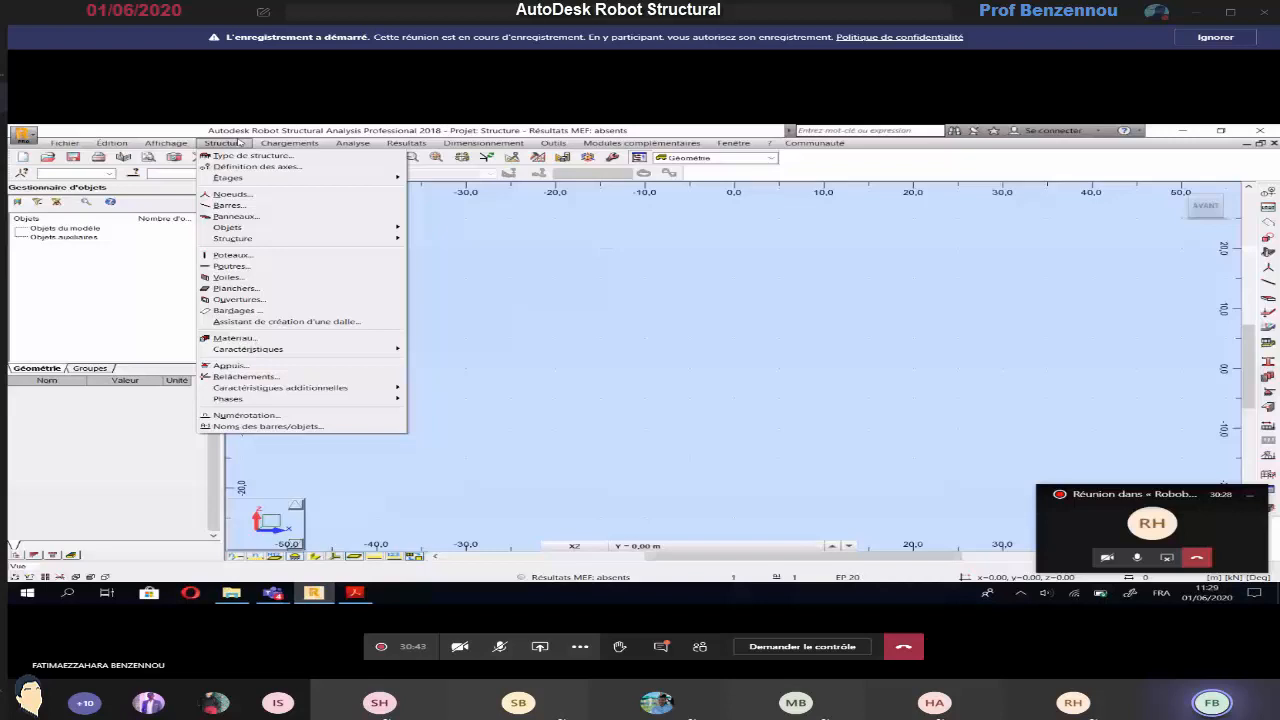
left_click(257, 166)
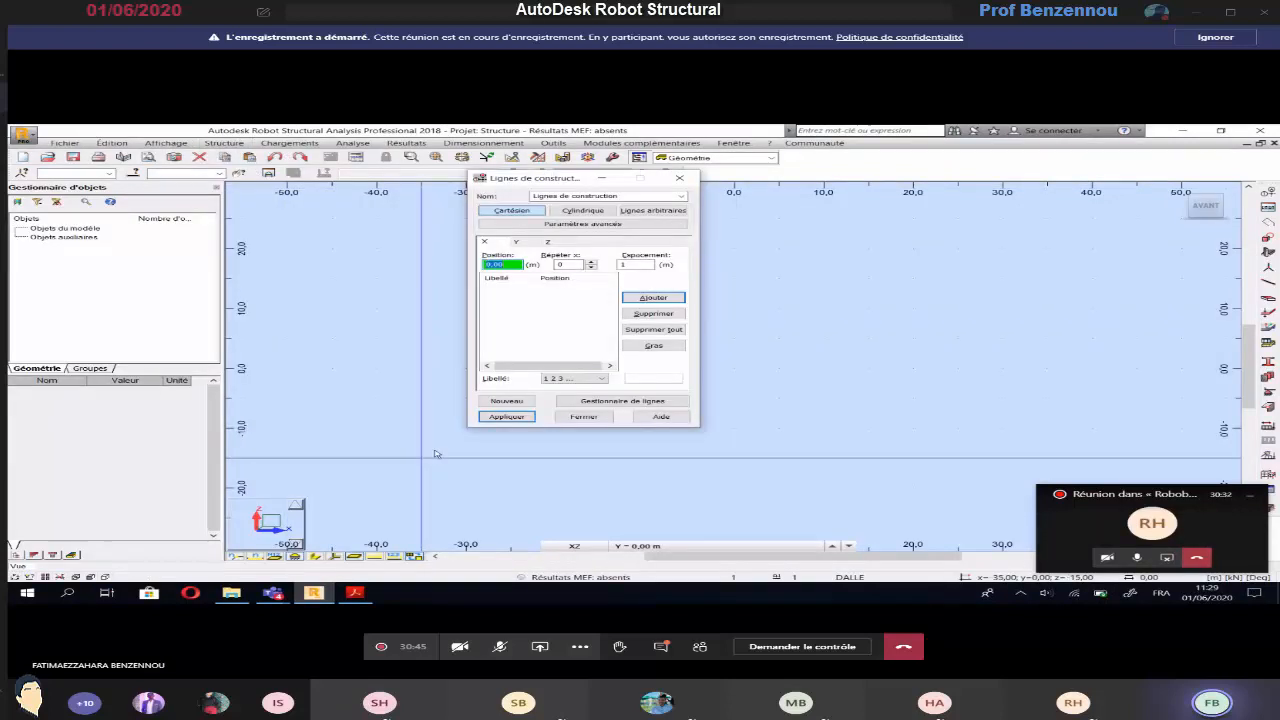
key("alt+Tab")
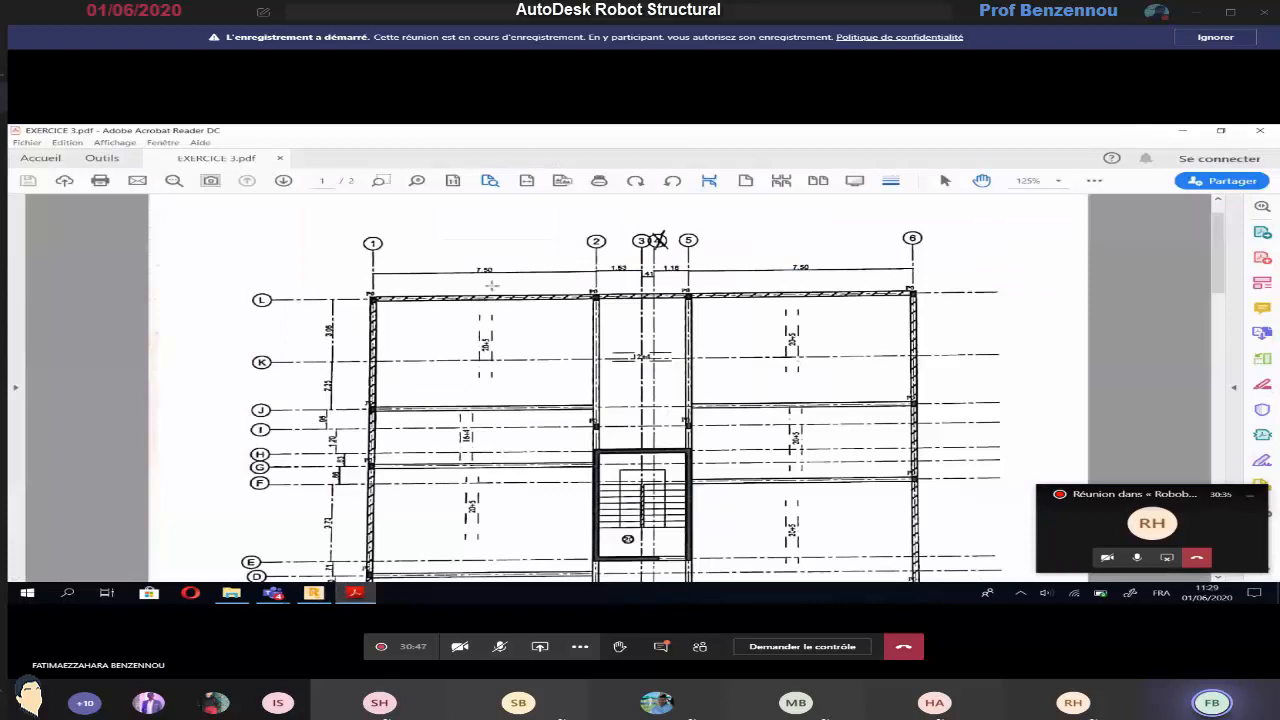
key("alt+Tab")
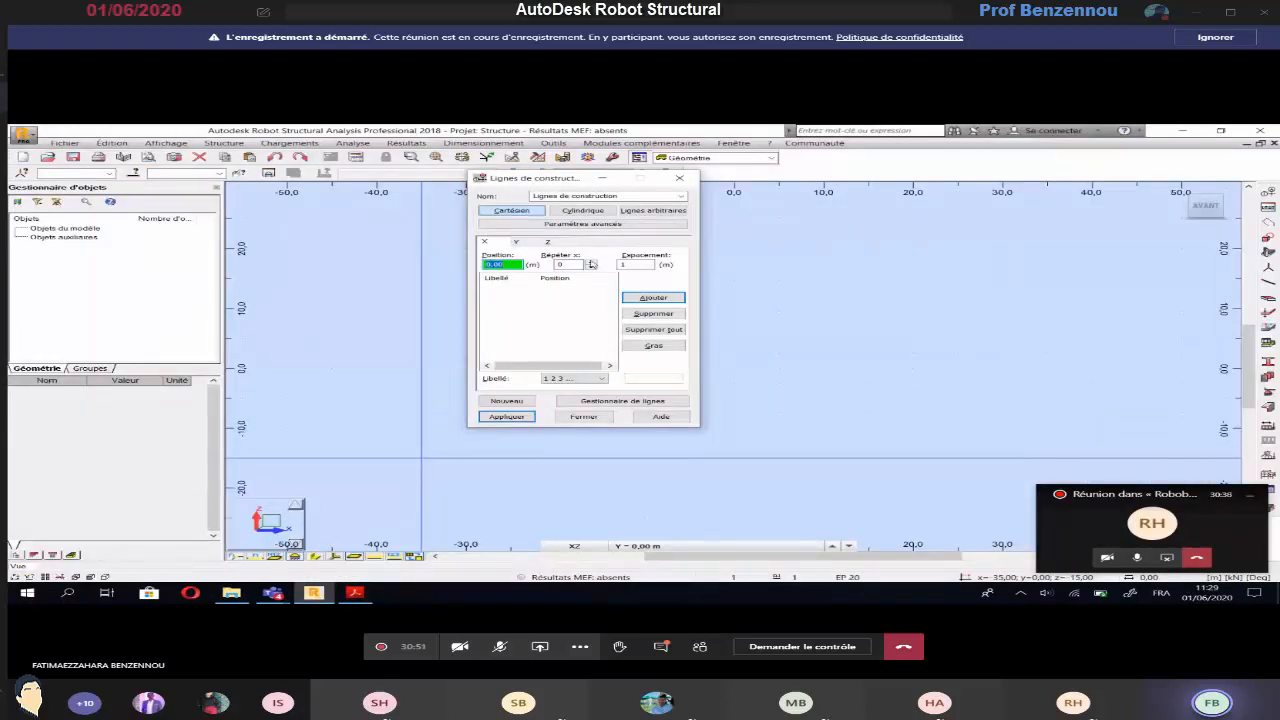
key("Tab")
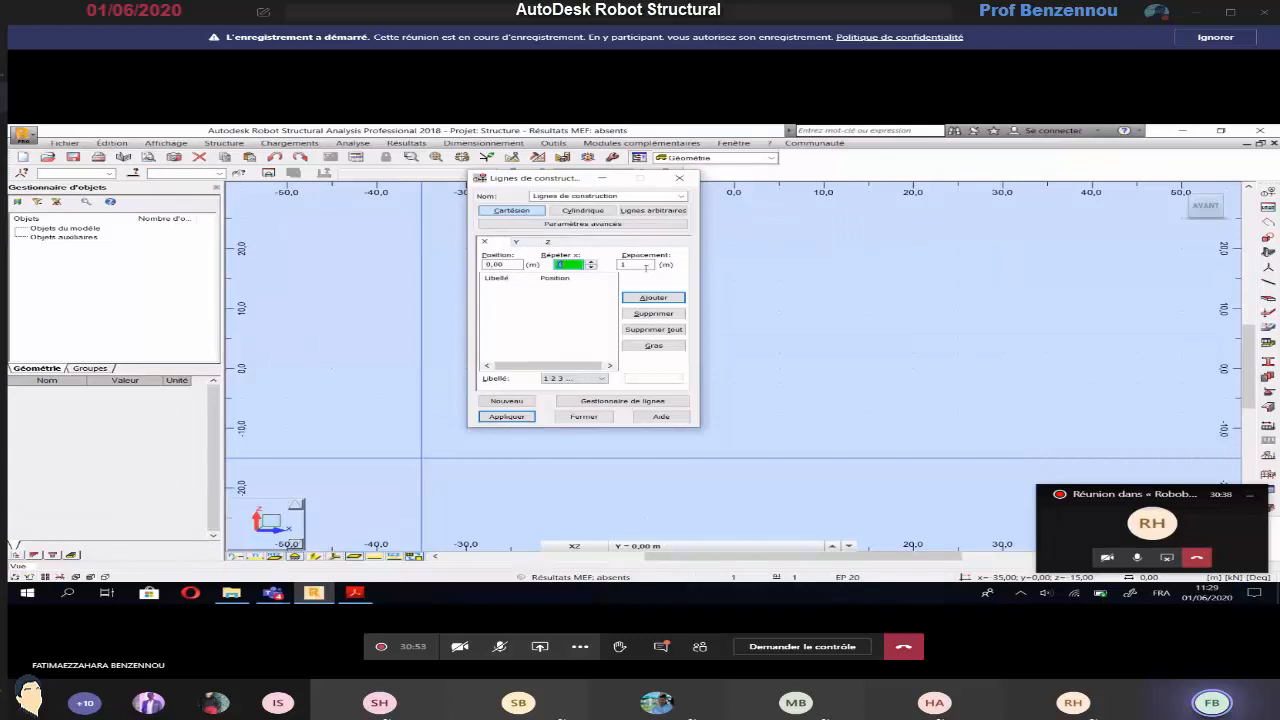
type("1")
key("Tab")
type("7.5")
key("Return")
Add X construction lines 3 and 4 at successive spacings of 1.53 m and 0.41 m, following the plan
key("alt+Tab")
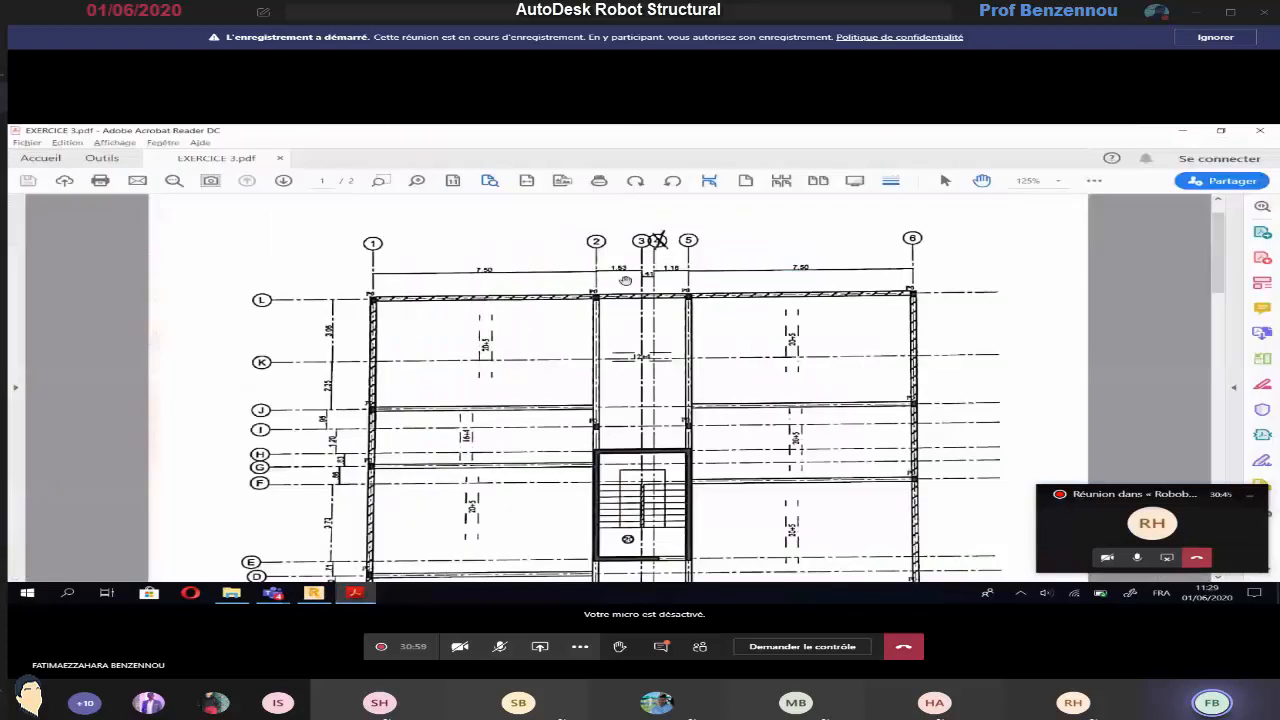
key("alt+Tab")
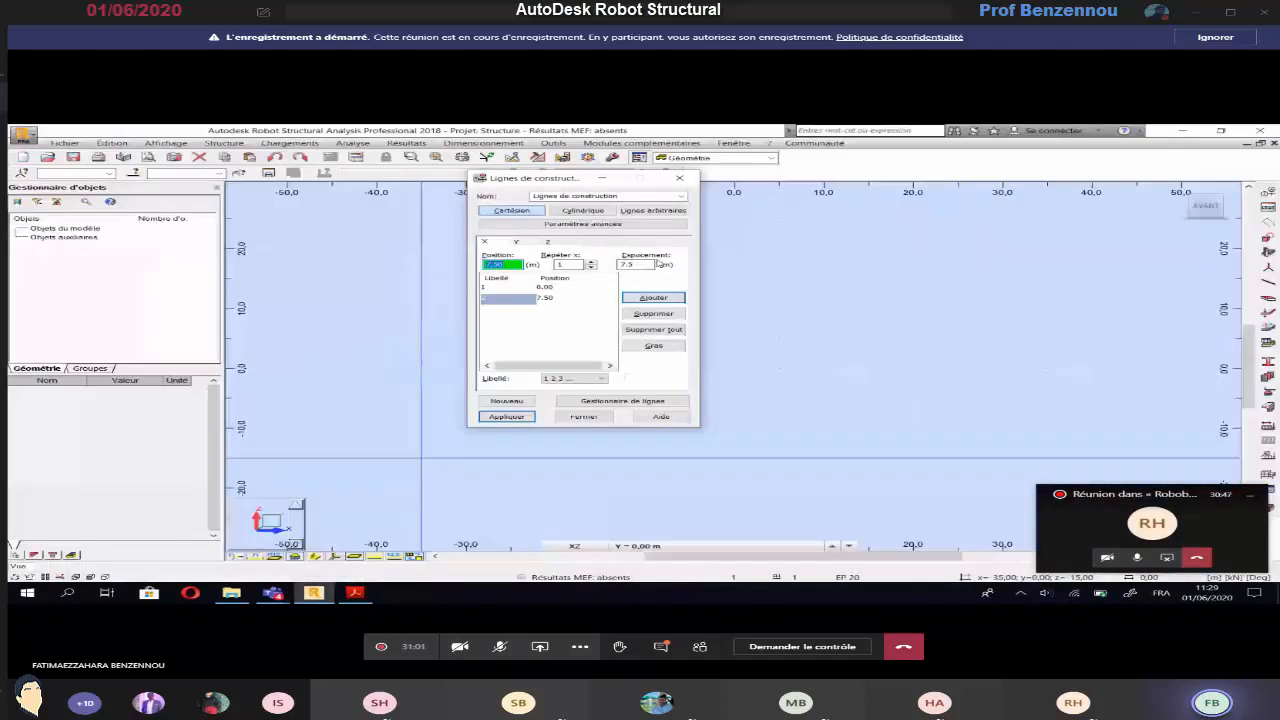
double_click(655, 264)
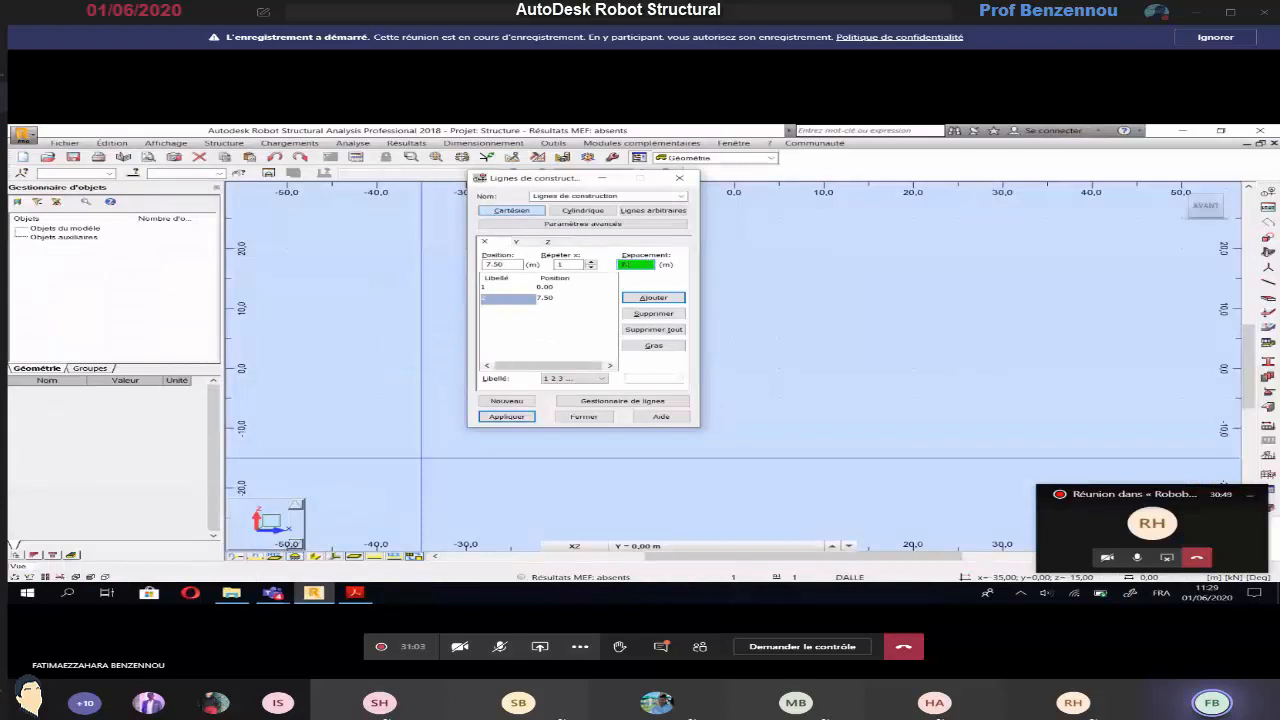
type("1.53")
key("Return")
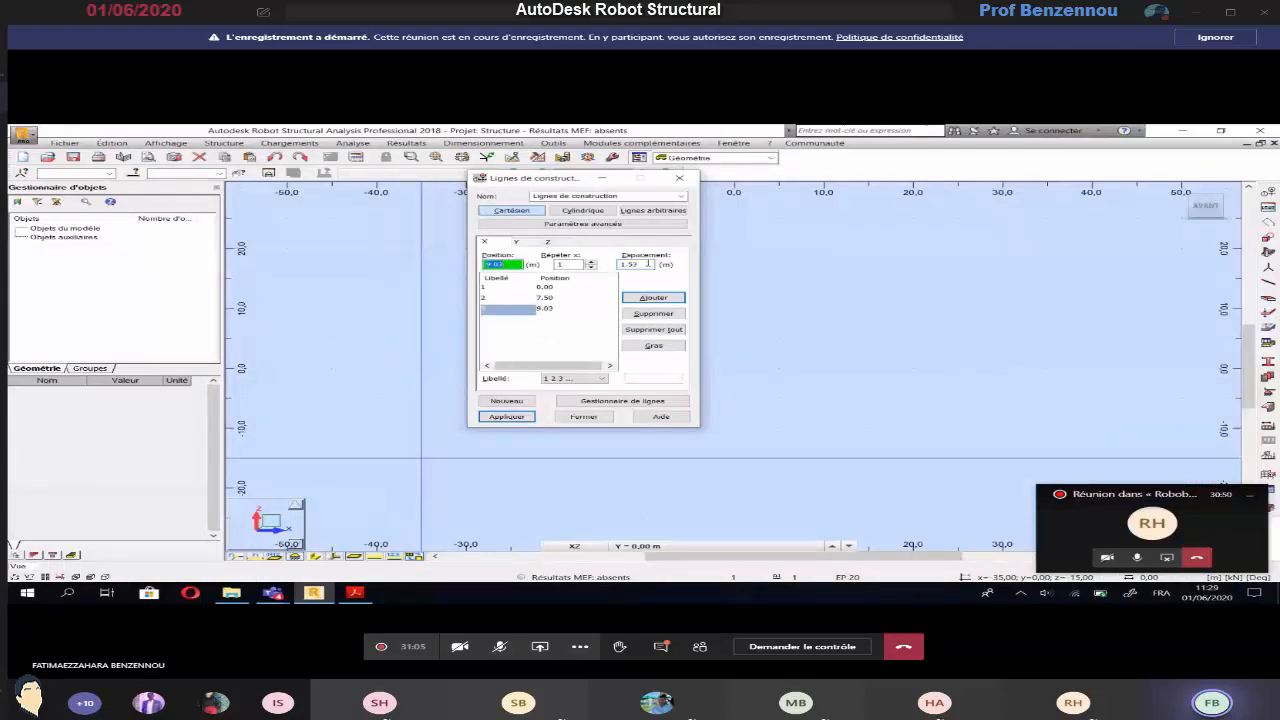
key("alt+Tab")
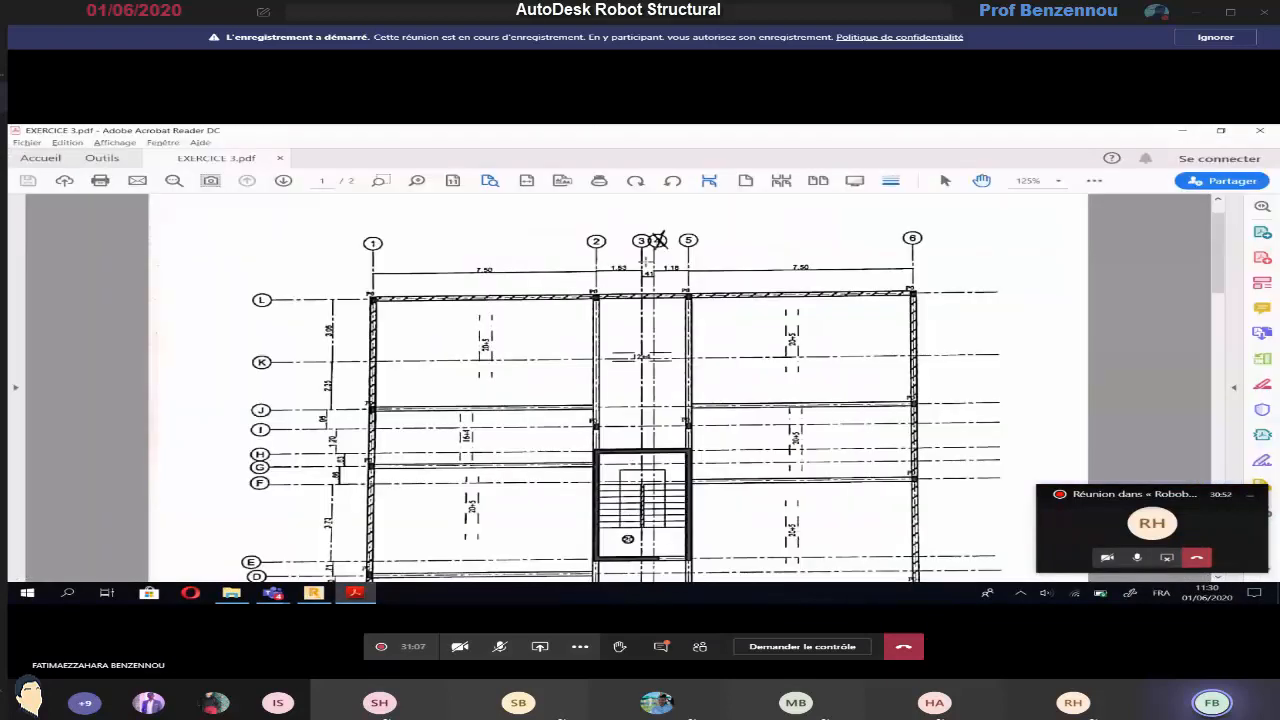
key("alt+Tab")
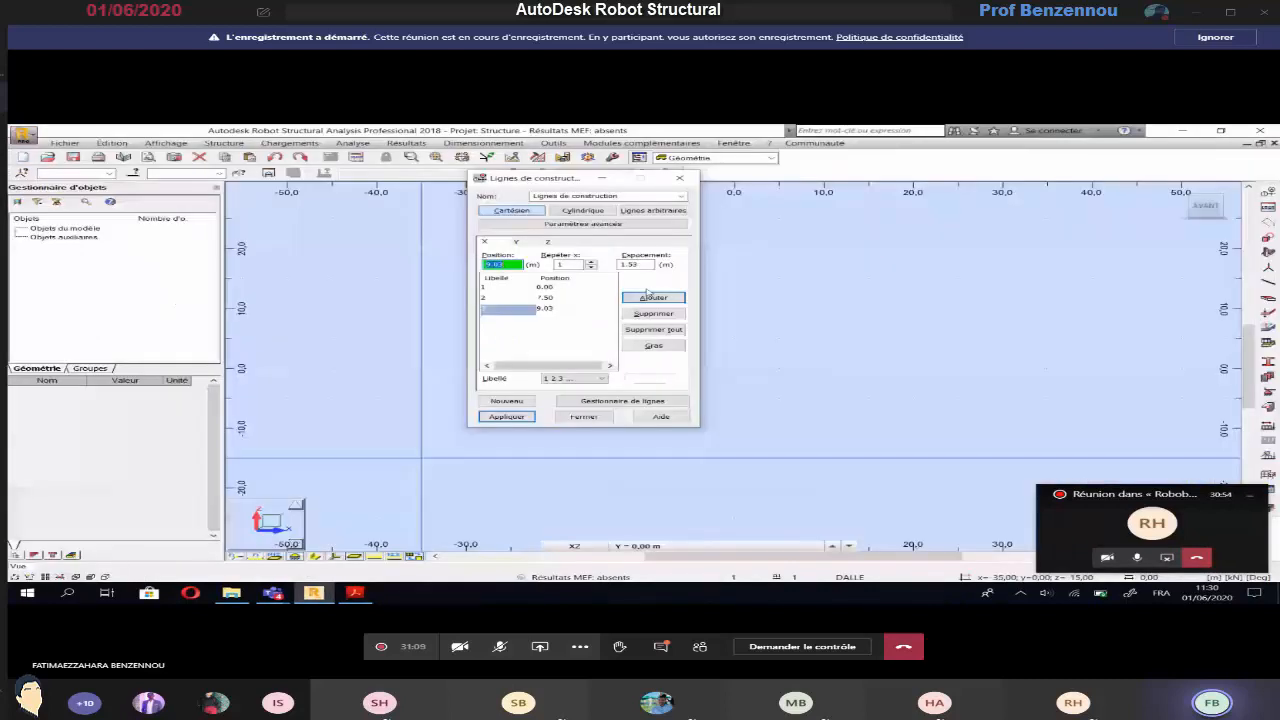
left_click(636, 264)
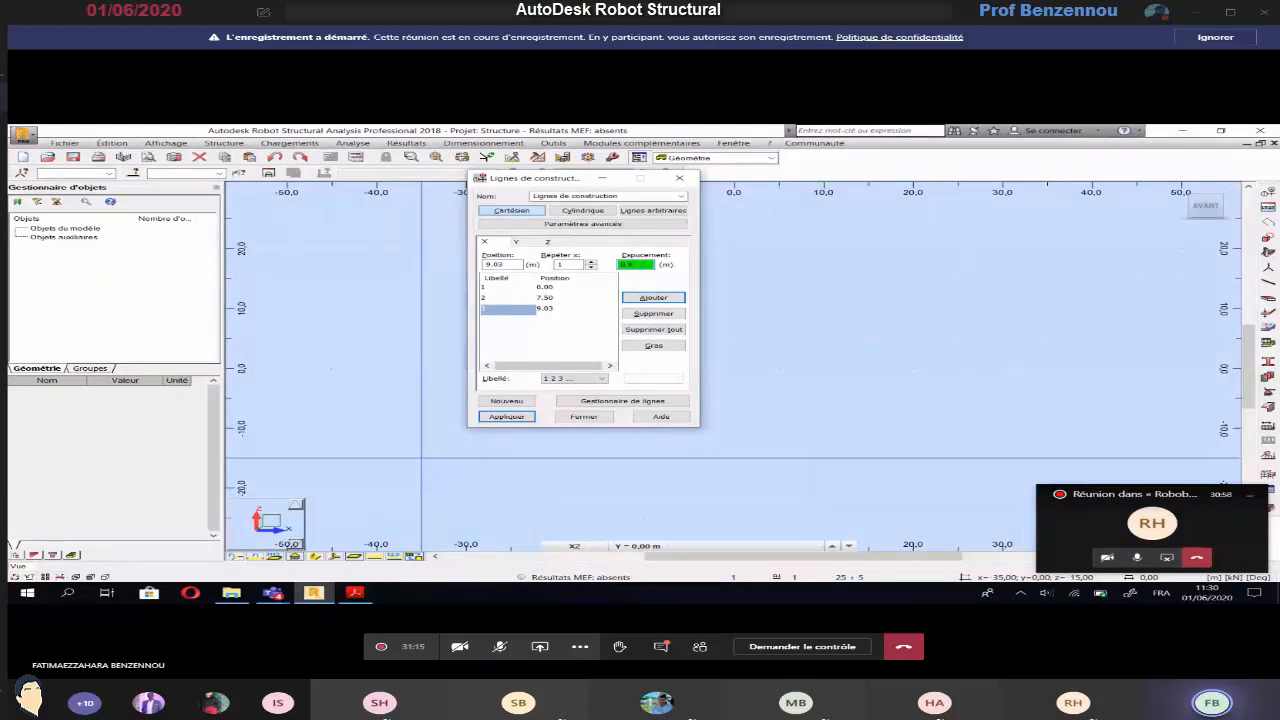
key("Return")
Add X construction lines 5 and 6 at successive spacings of 1.16 m and 7.5 m, following the plan
key("alt+Tab")
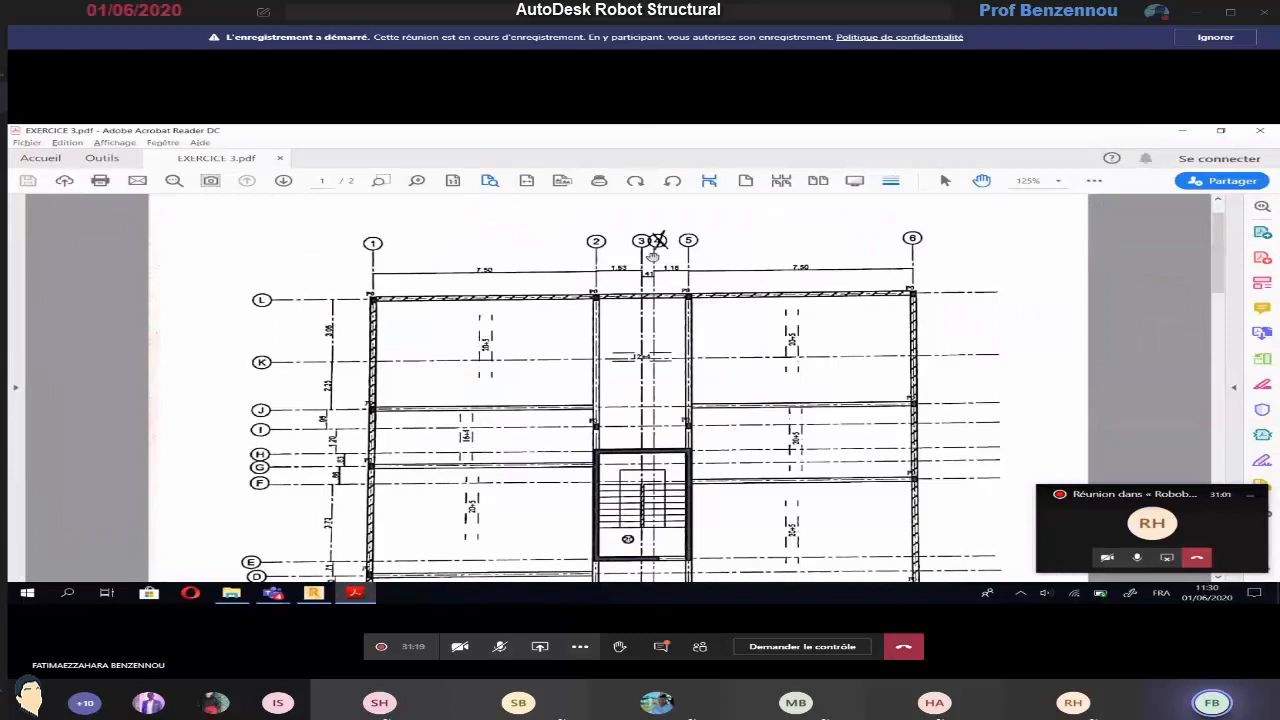
key("alt+Tab")
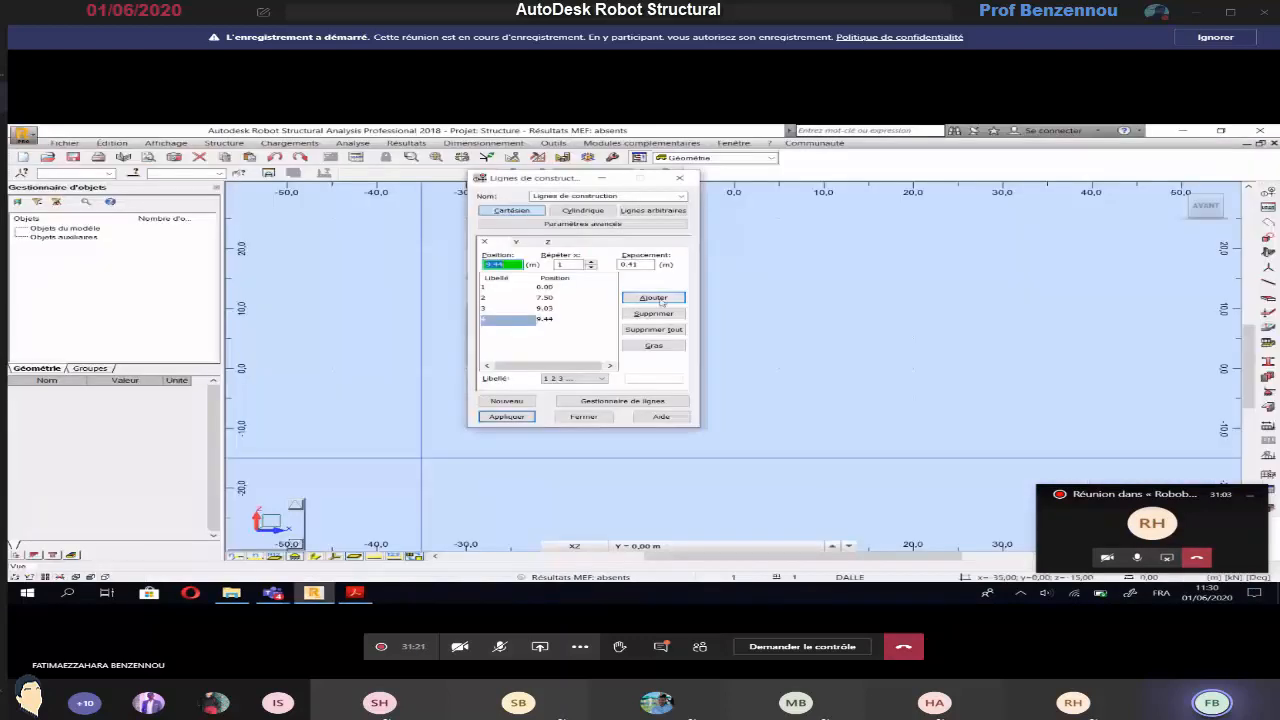
key("Tab")
key("Tab")
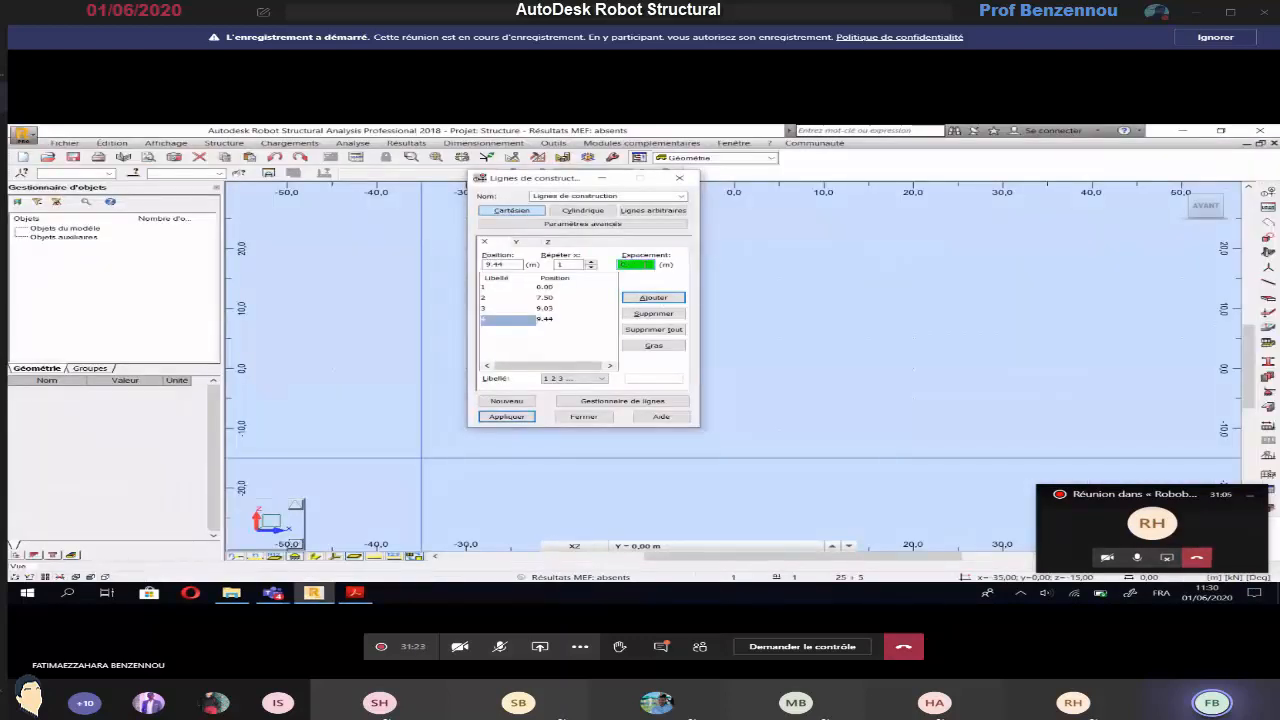
type("1.16")
key("Return")
key("alt+Tab")
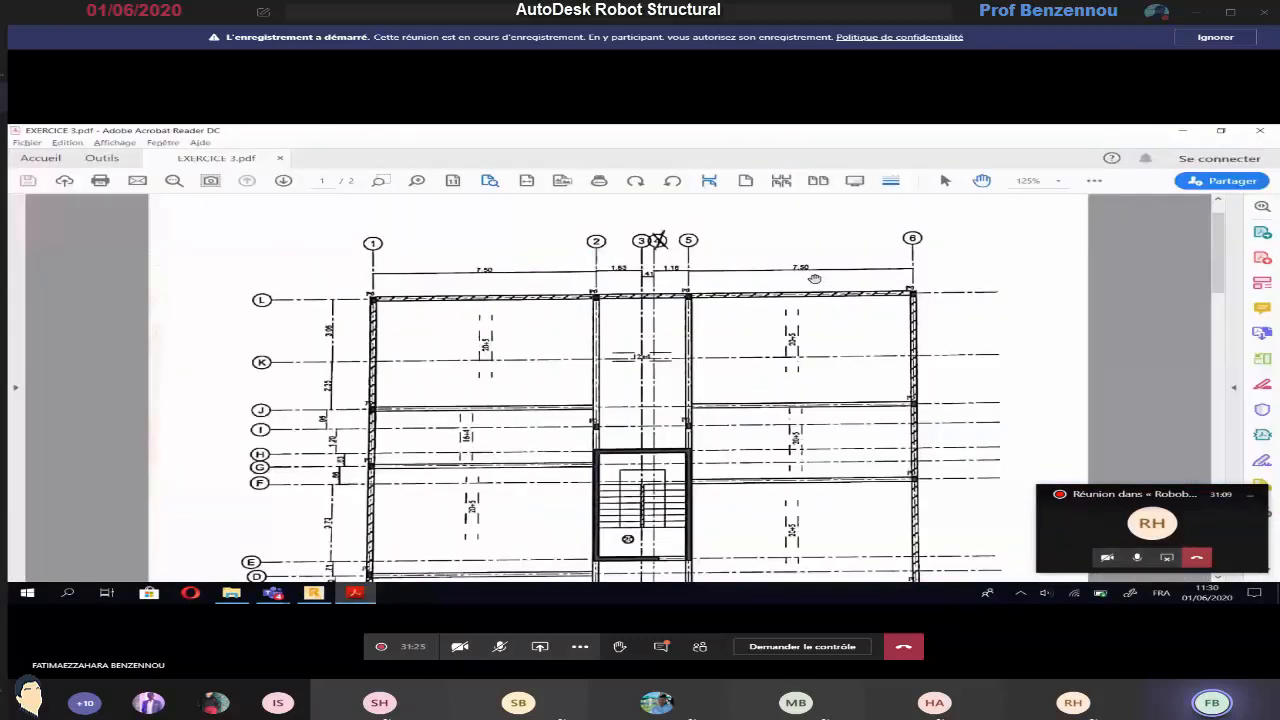
key("alt+Tab")
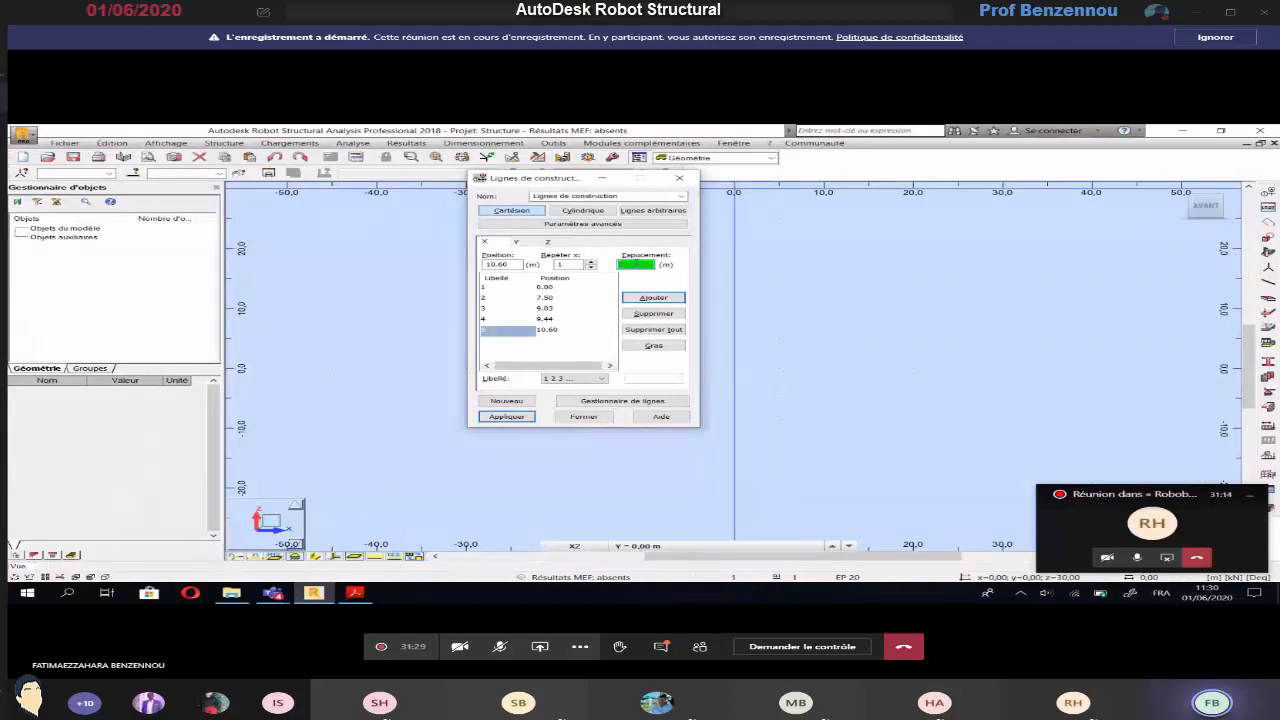
type("8")
key("Return")
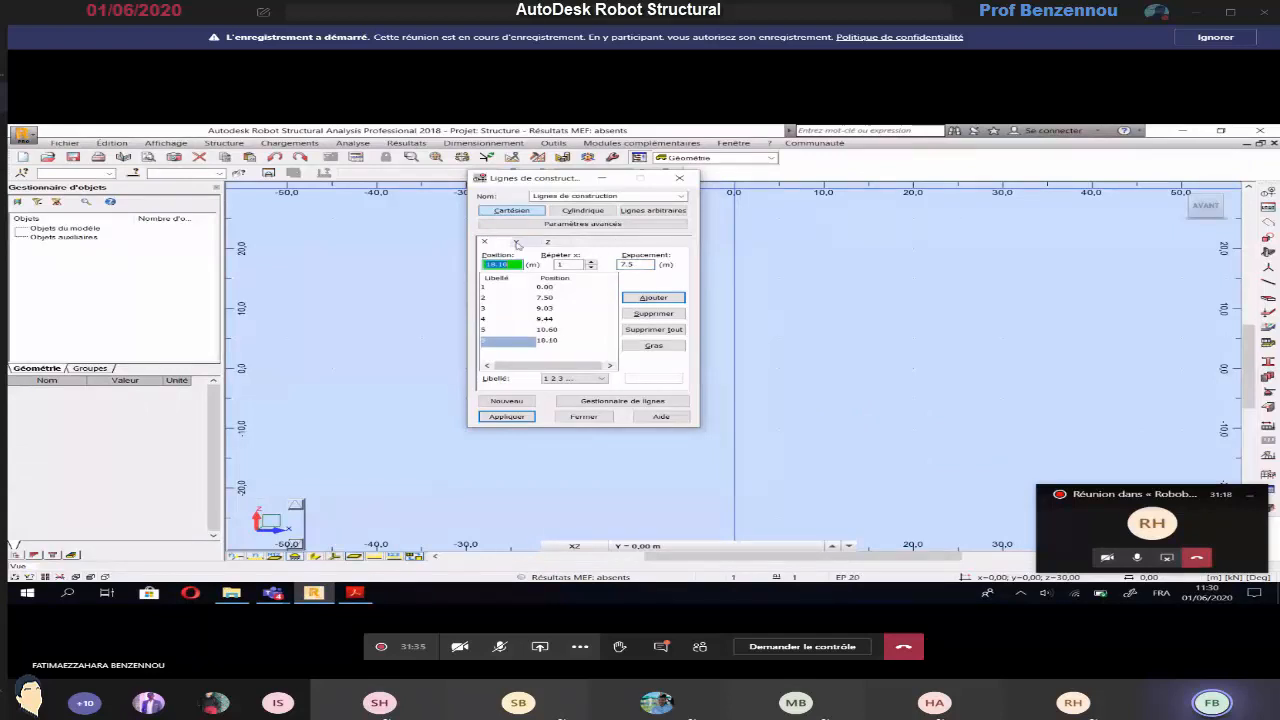
Move on to the Y-direction construction lines and set their labelling to A B C
left_click(517, 243)
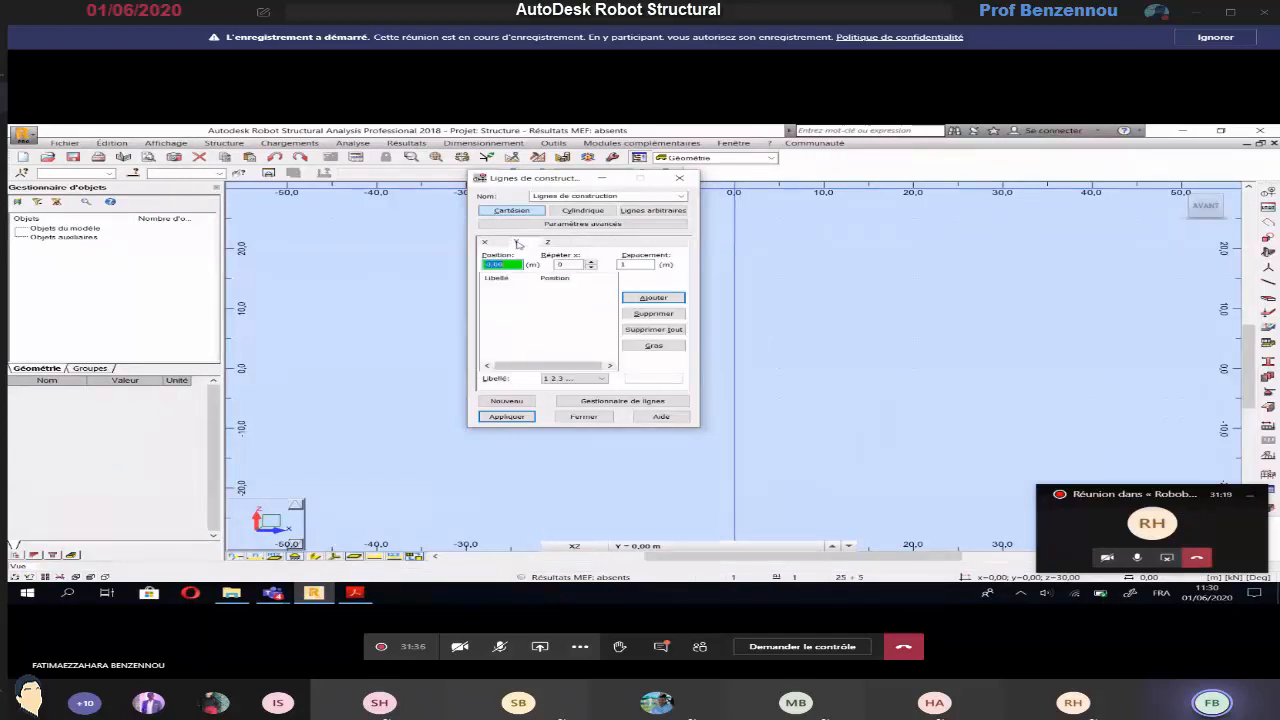
left_click(548, 379)
left_click(547, 396)
Add Y construction lines A and B from 0.00 m, repeated once at the 4.02 m spacing read from the plan
left_click(571, 265)
left_click(355, 593)
scroll(464, 347, "down", 5)
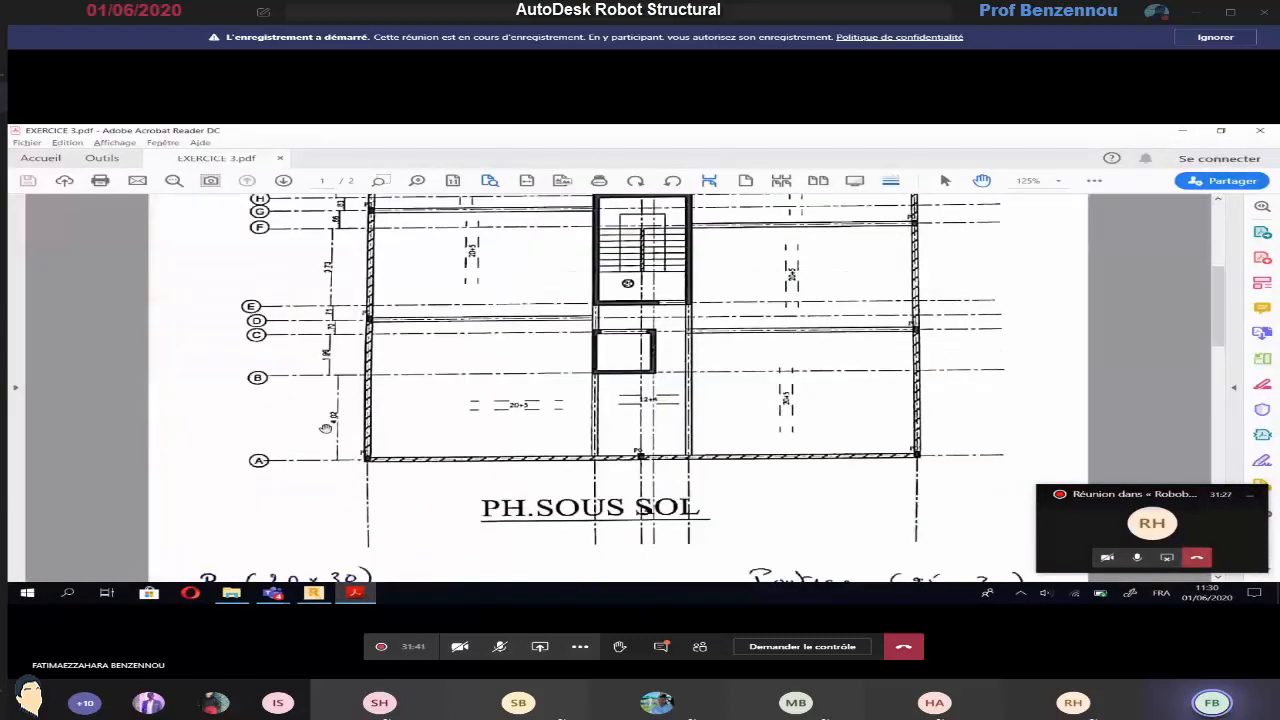
key("alt+Tab")
left_click(628, 262)
type("4")
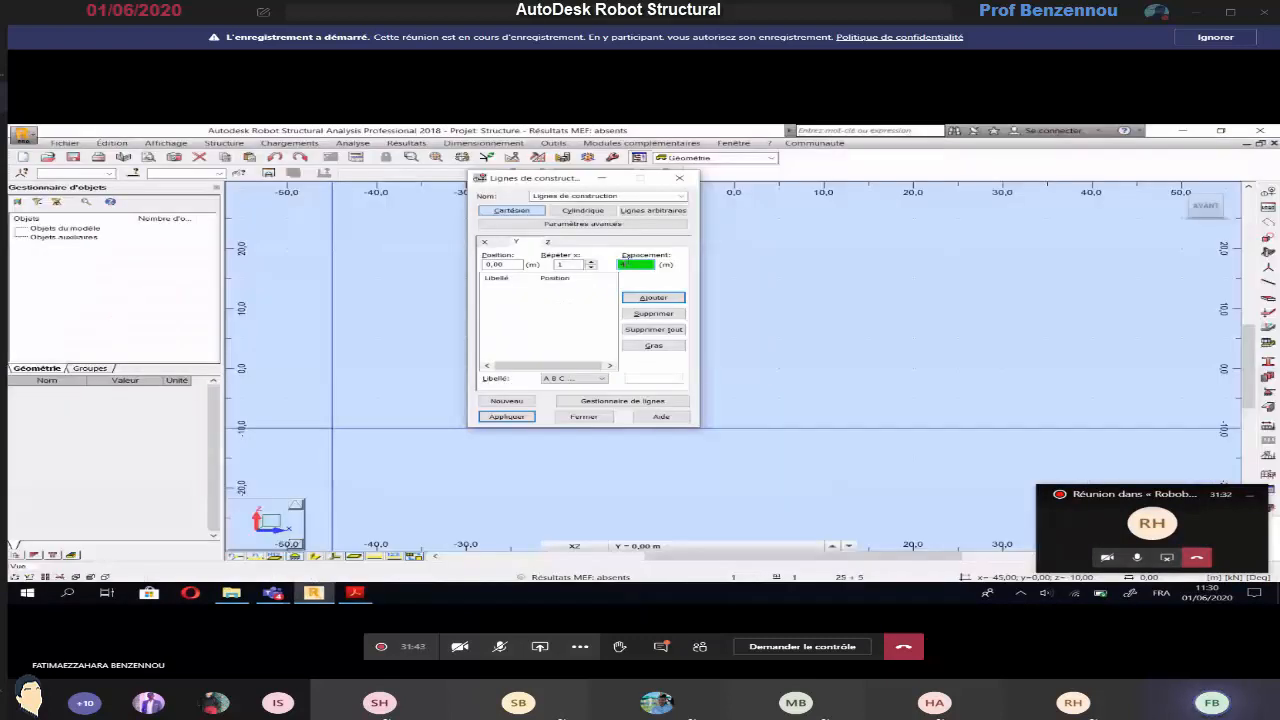
type(",02")
key("Return")
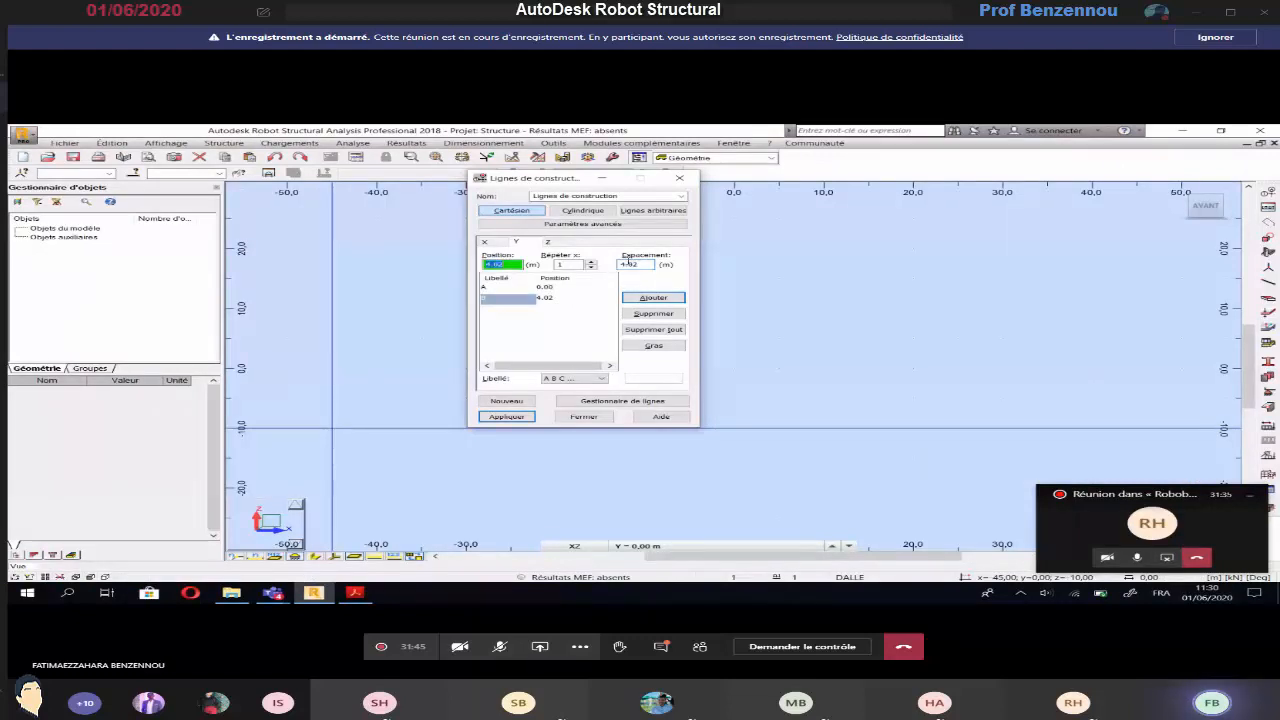
Add Y construction lines C and D at successive spacings of 1.96 m and 0.7 m, following the plan
key("alt+Tab")
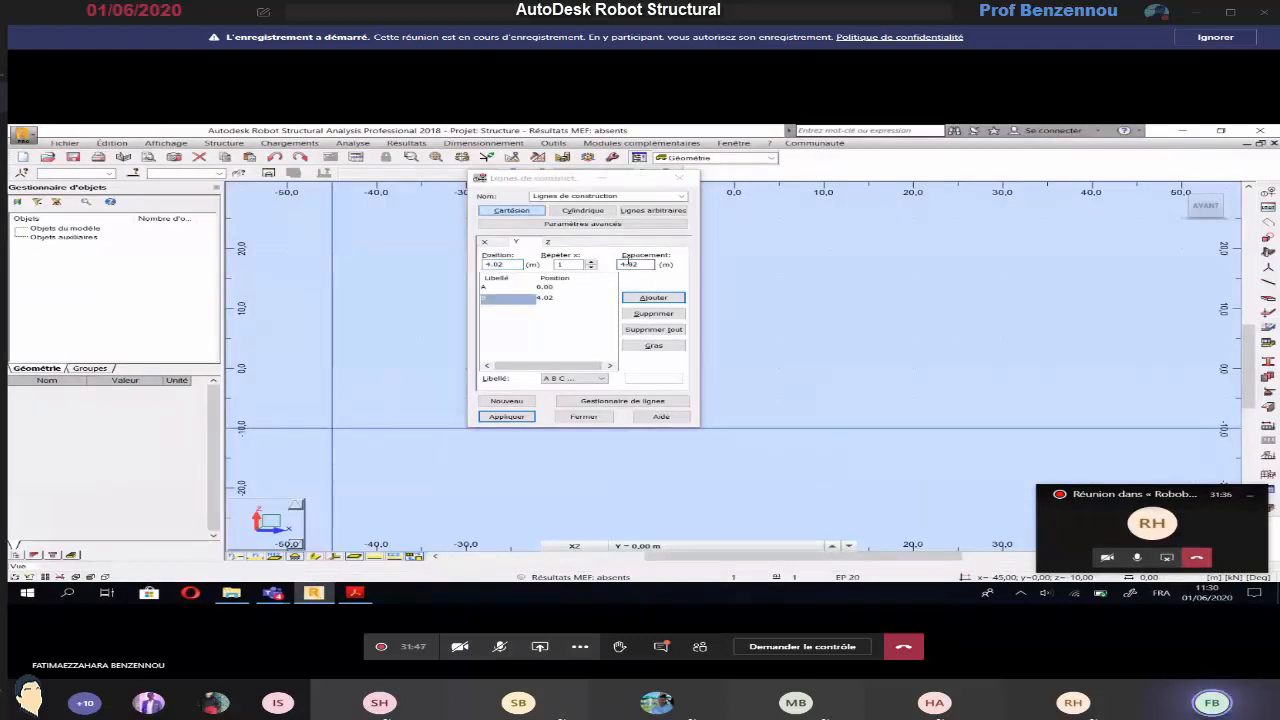
left_click(628, 263)
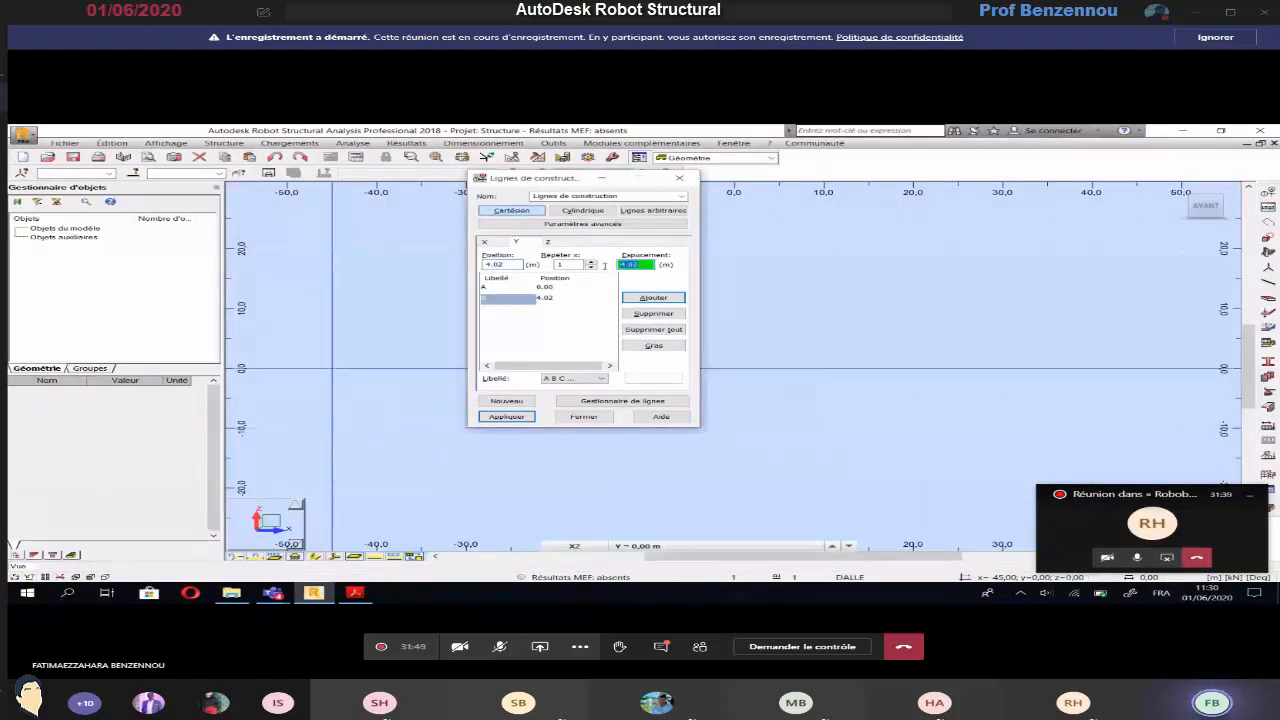
type("3.86")
key("Return")
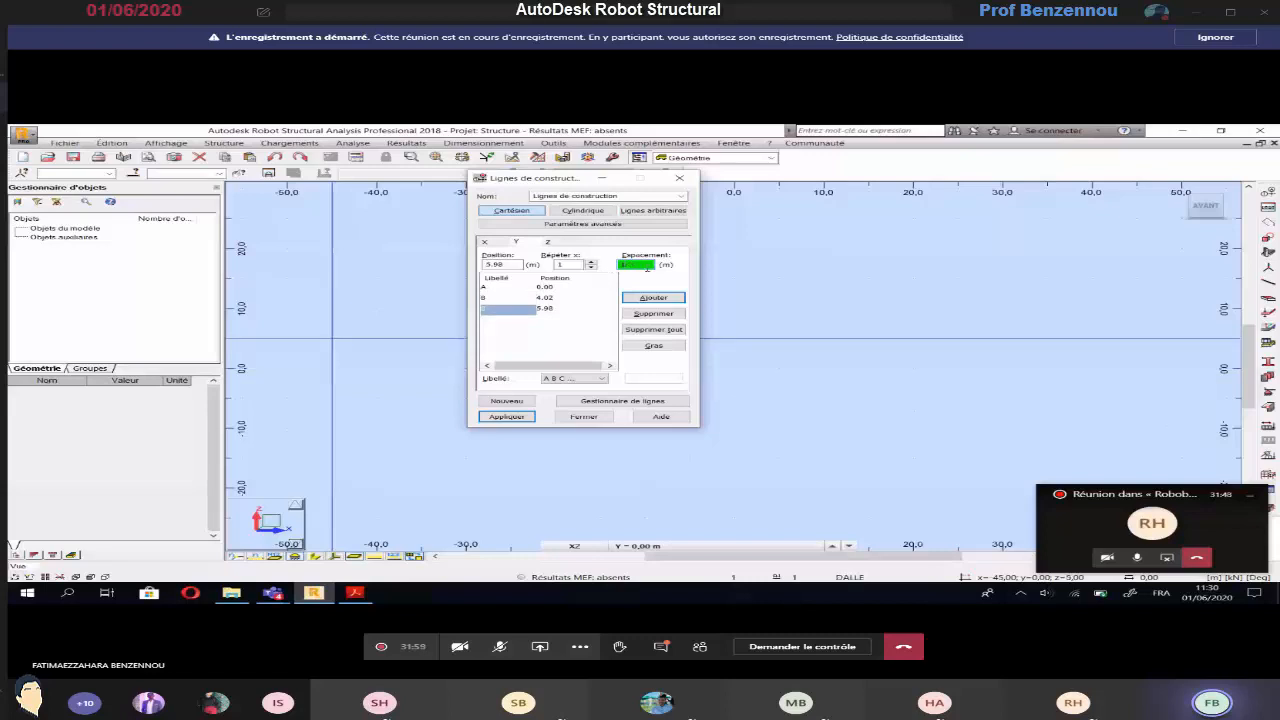
key("Return")
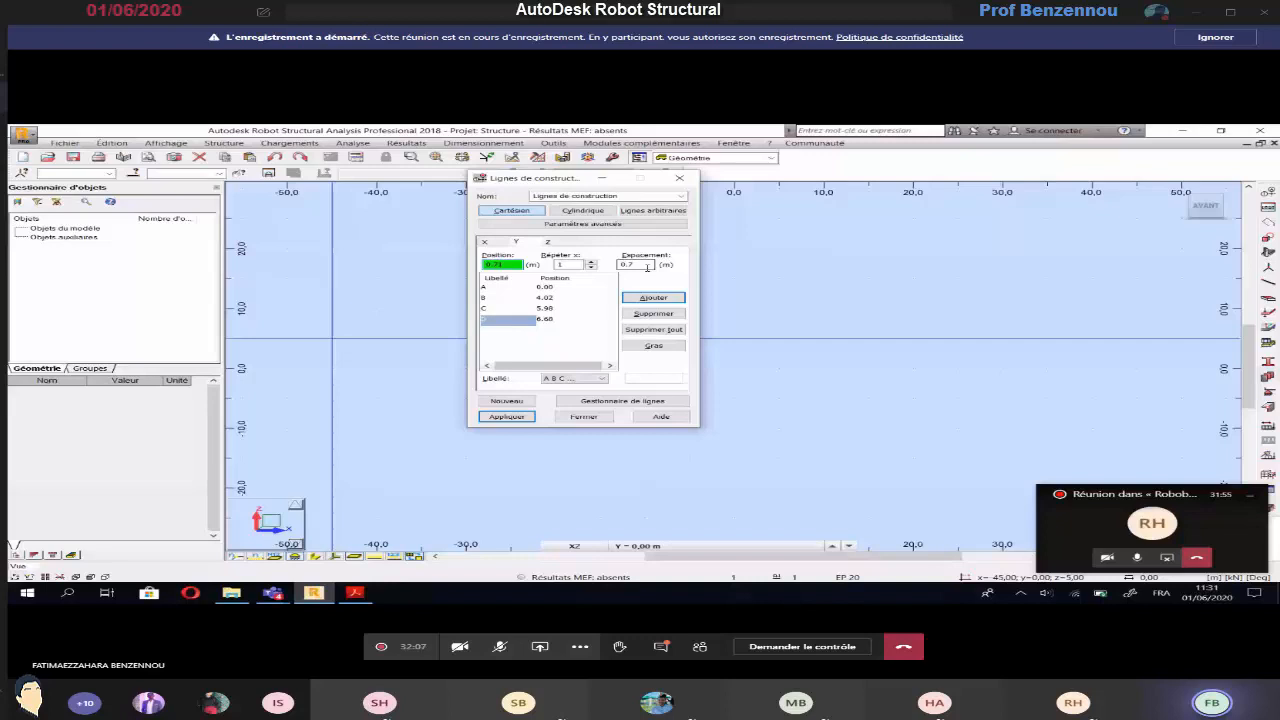
Add Y construction lines E and F at successive spacings of 0.71 m and 3.73 m, following the plan
left_click(647, 266)
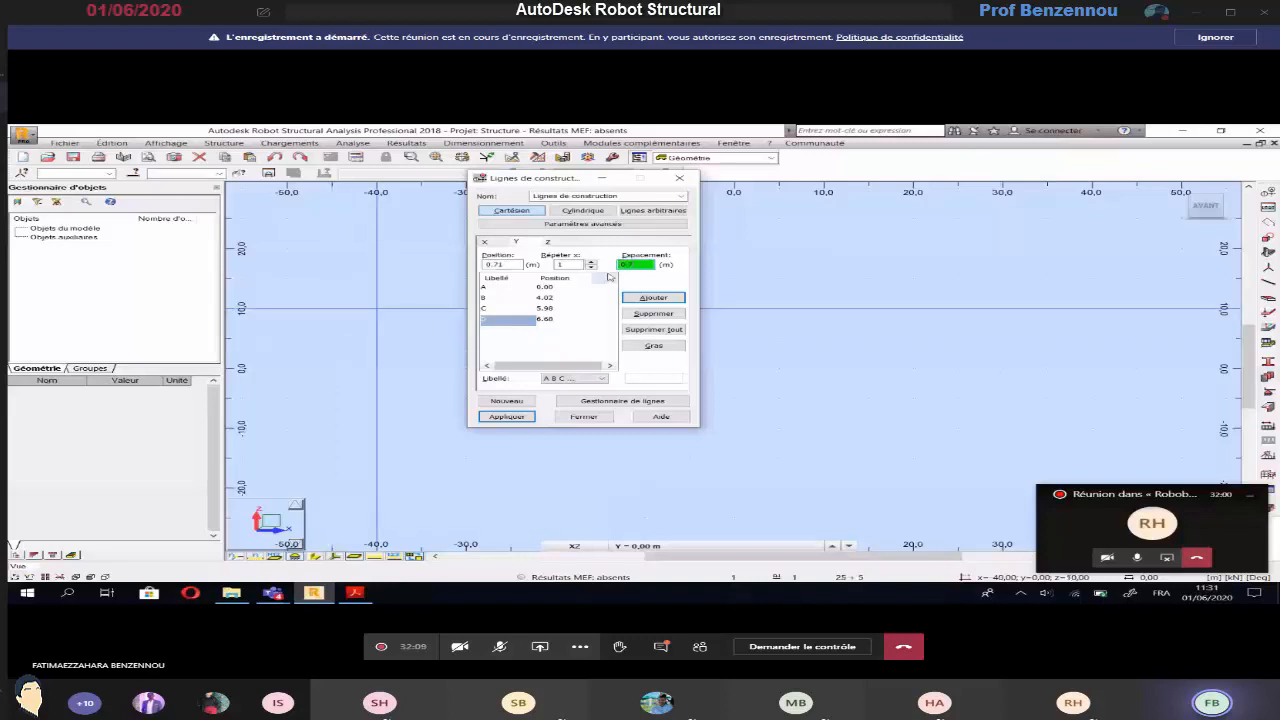
type("0.71")
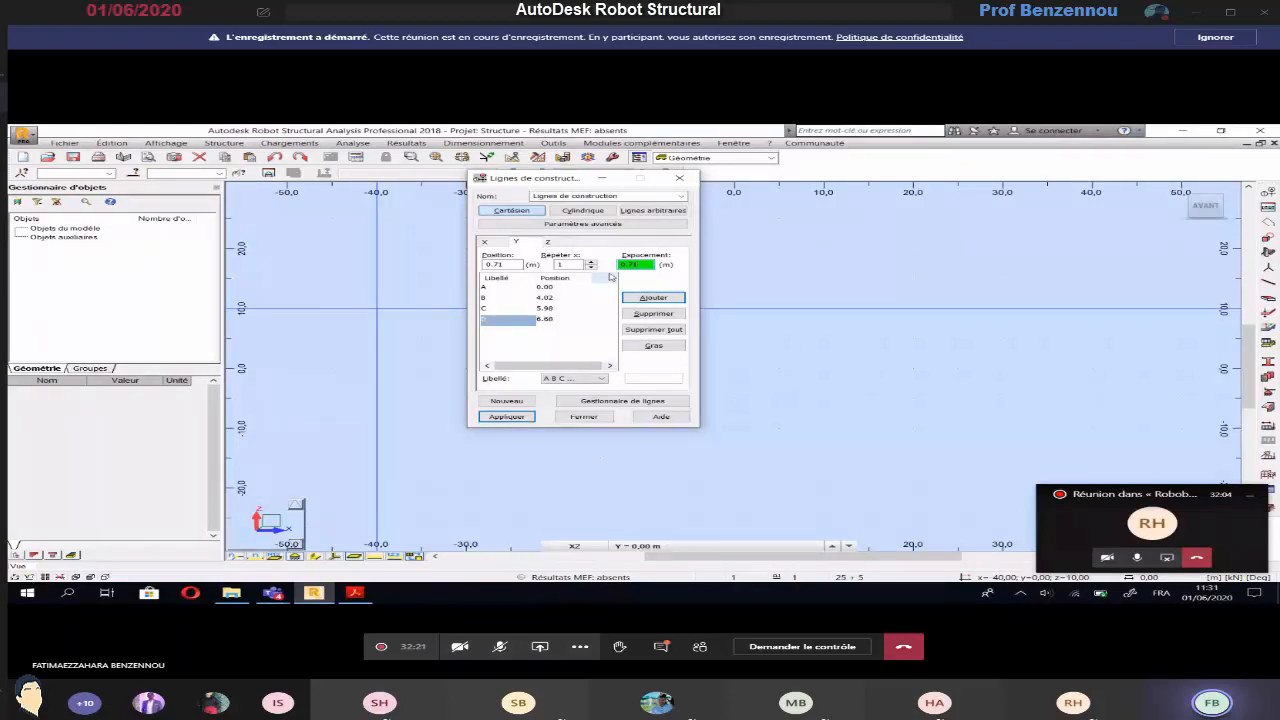
left_click(487, 321)
left_click(355, 593)
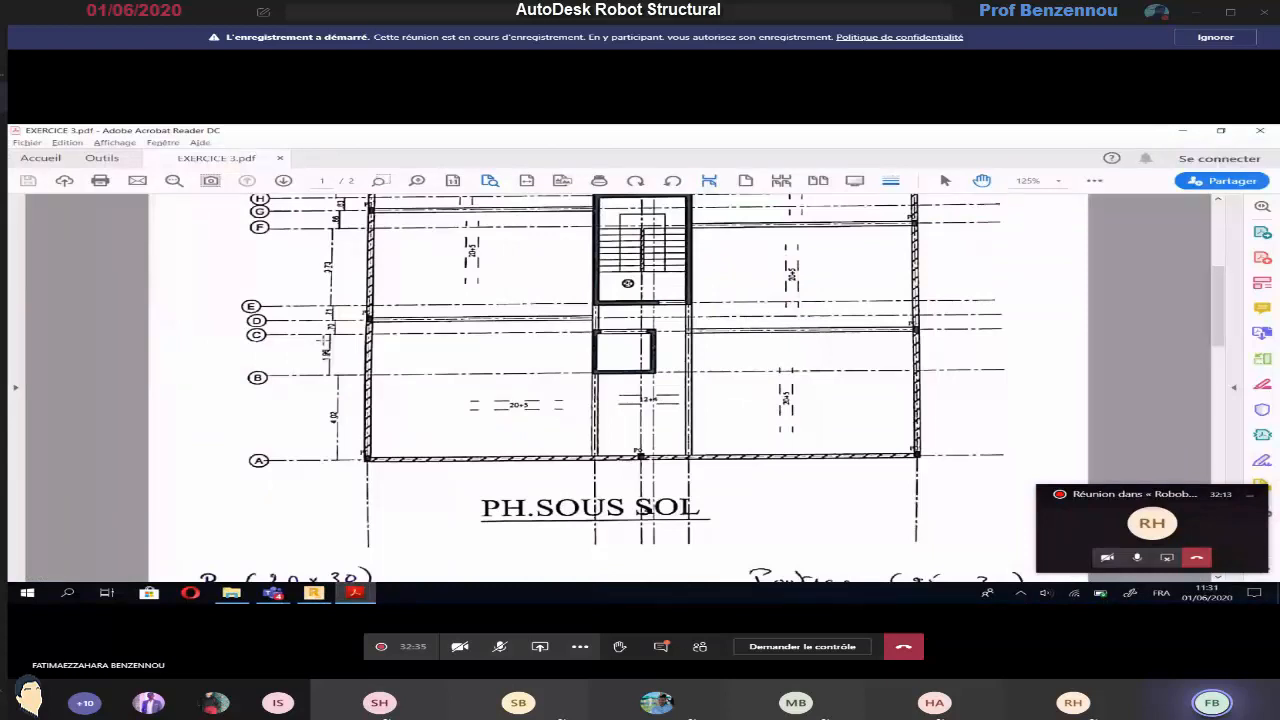
scroll(622, 265, "up", 2)
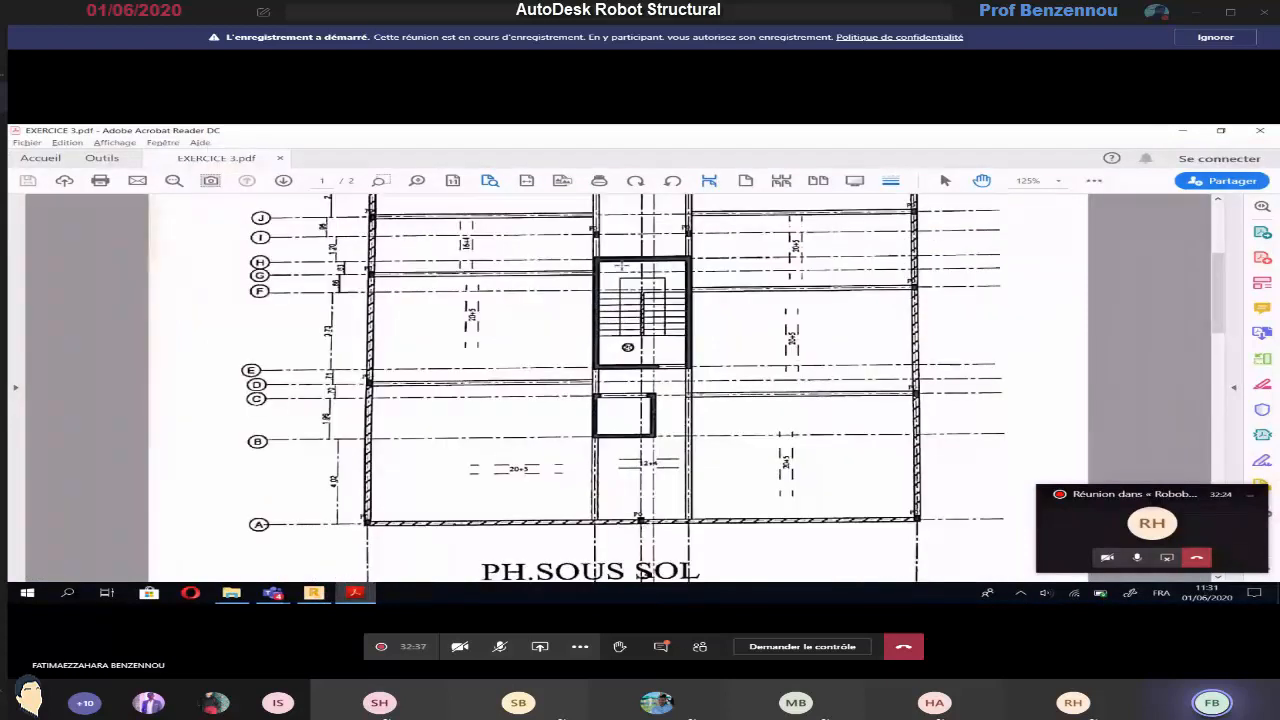
key("alt+Tab")
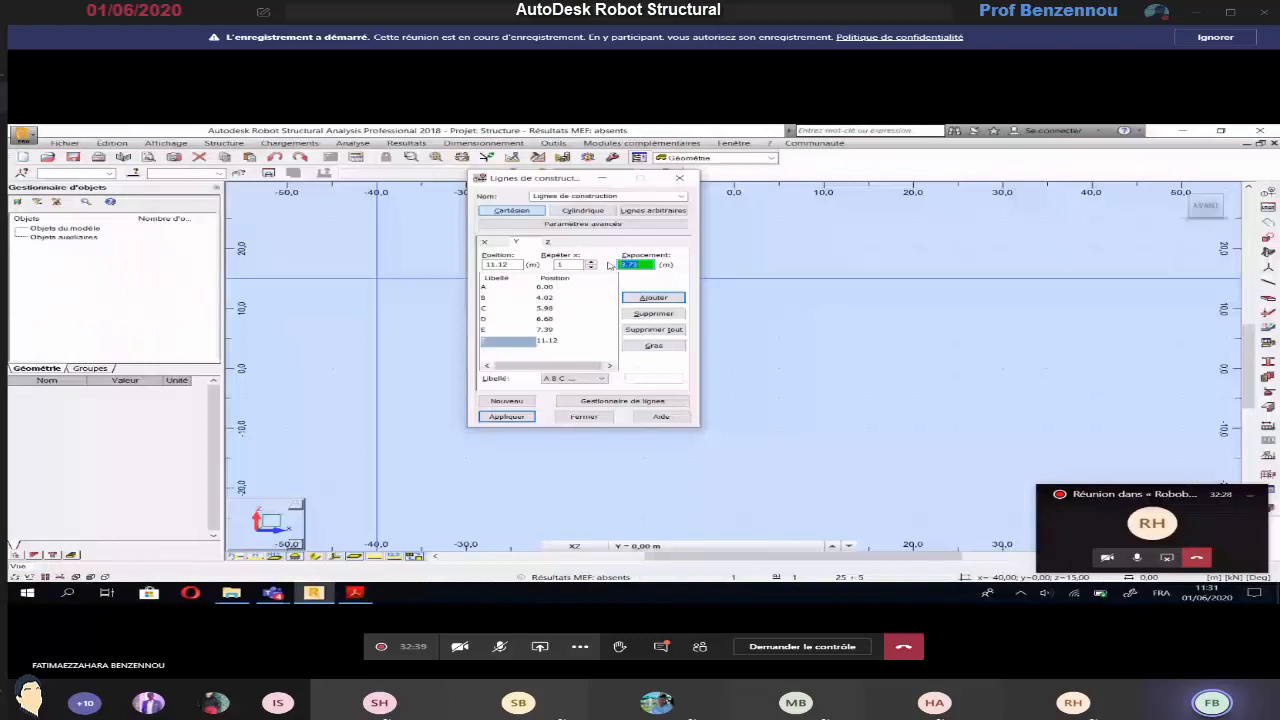
Add Y construction lines G and H at successive spacings of 0.66 m and 0.63 m, following the plan
type("0.8")
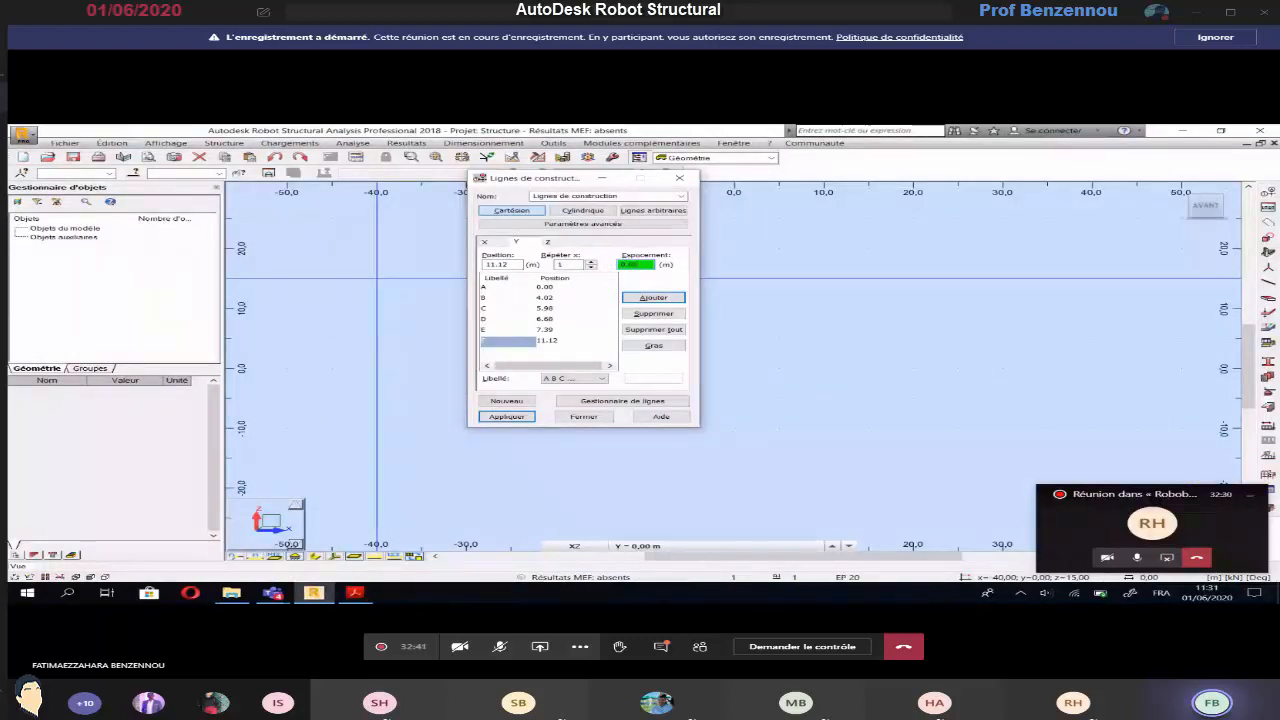
key("Return")
key("alt+Tab")
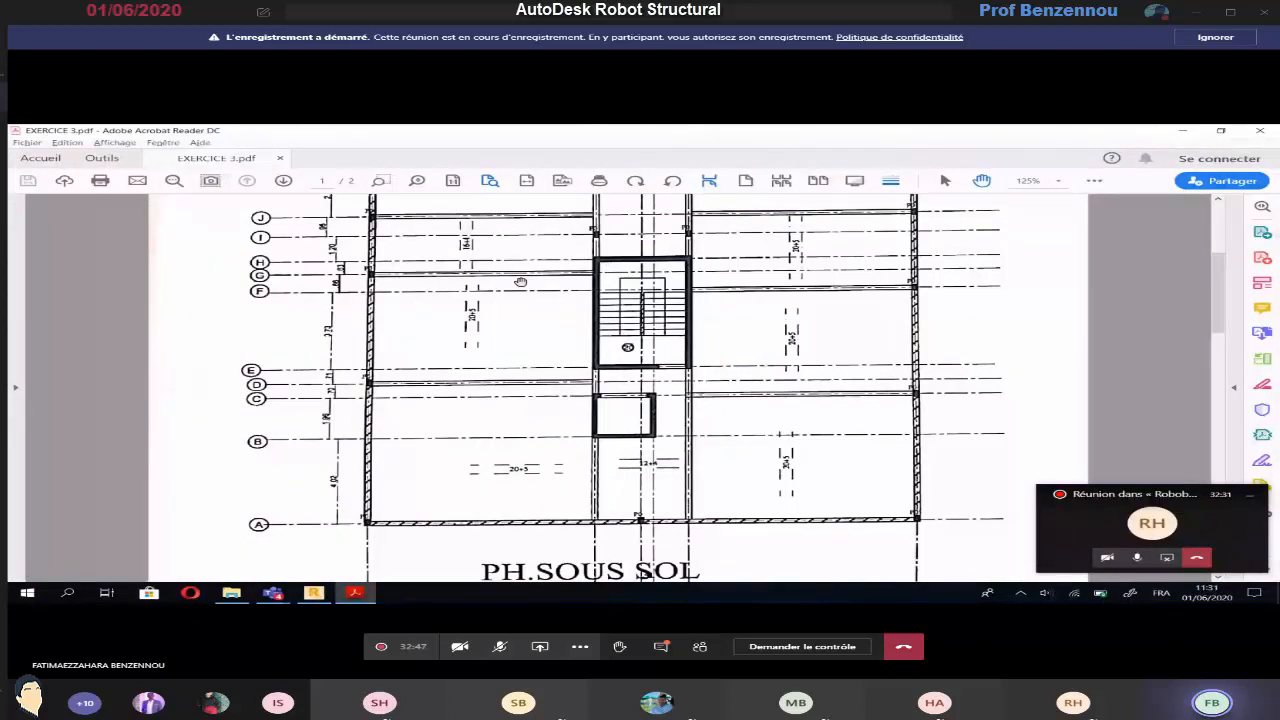
key("alt+Tab")
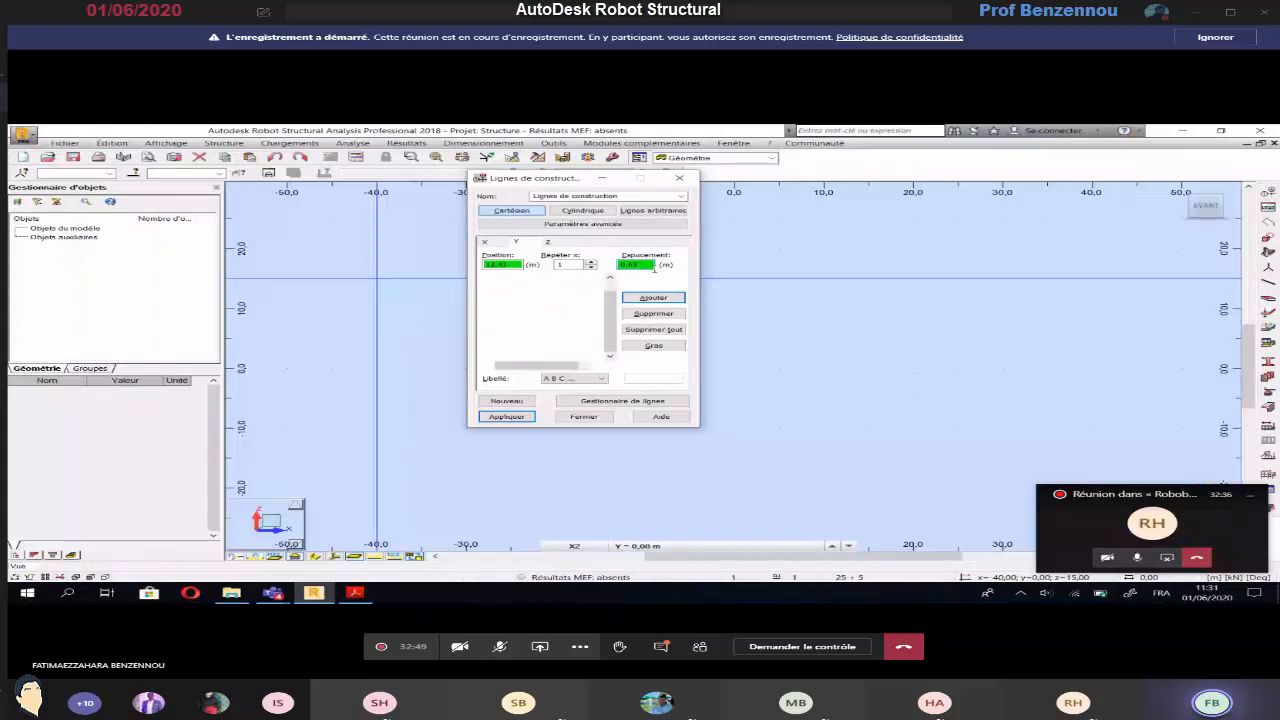
key("Return")
Add Y construction lines I and J at successive spacings of 1.20 m and 0.95 m, following the plan
key("alt+Tab")
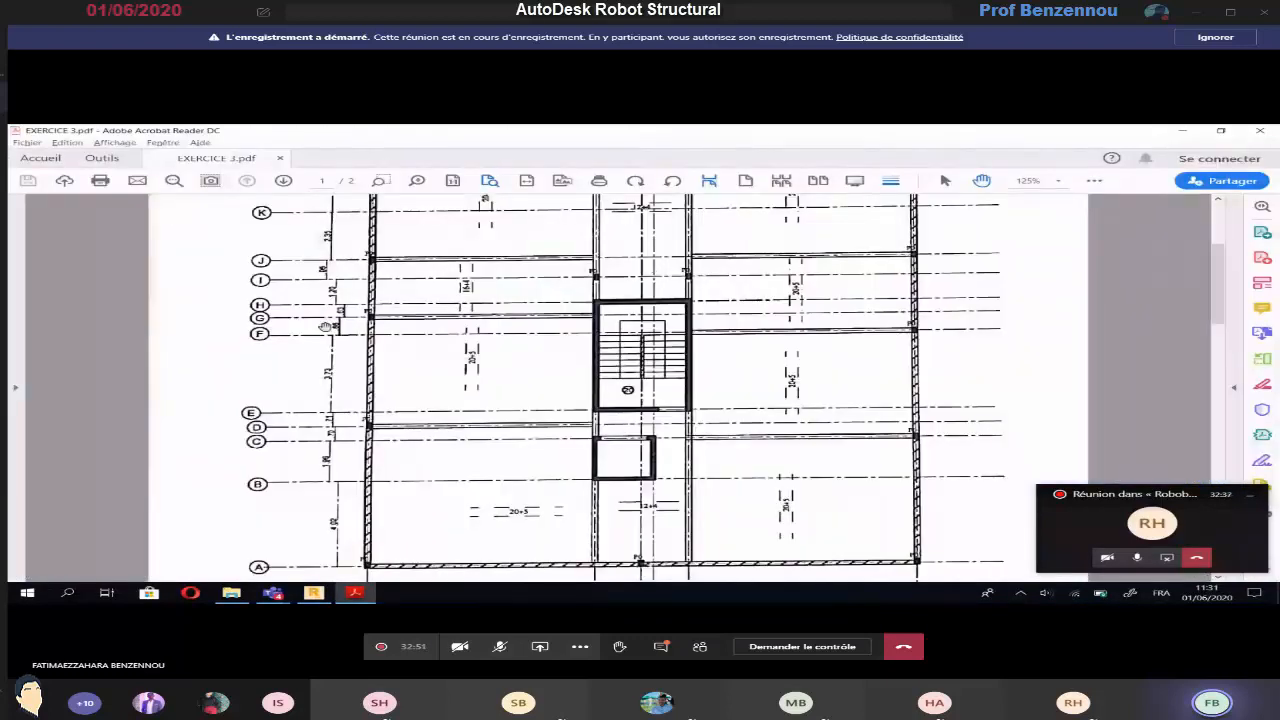
key("alt+Tab")
key("Tab")
key("Tab")
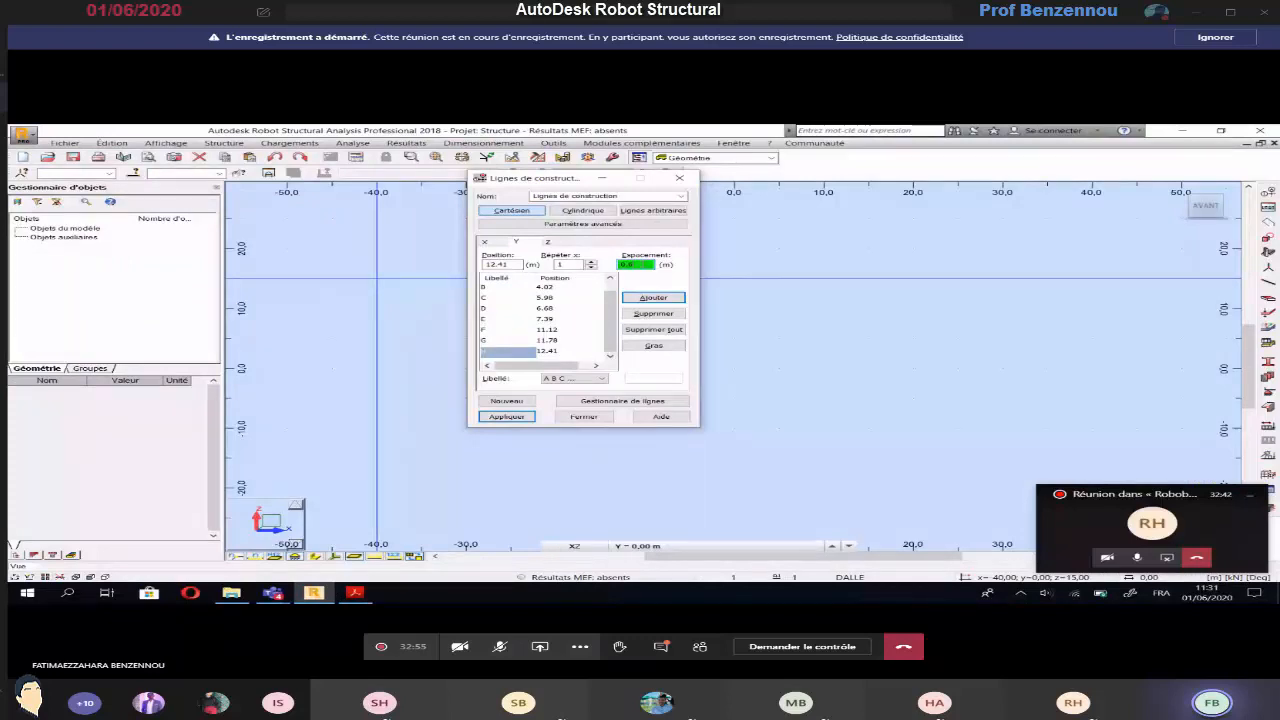
key("alt+Tab")
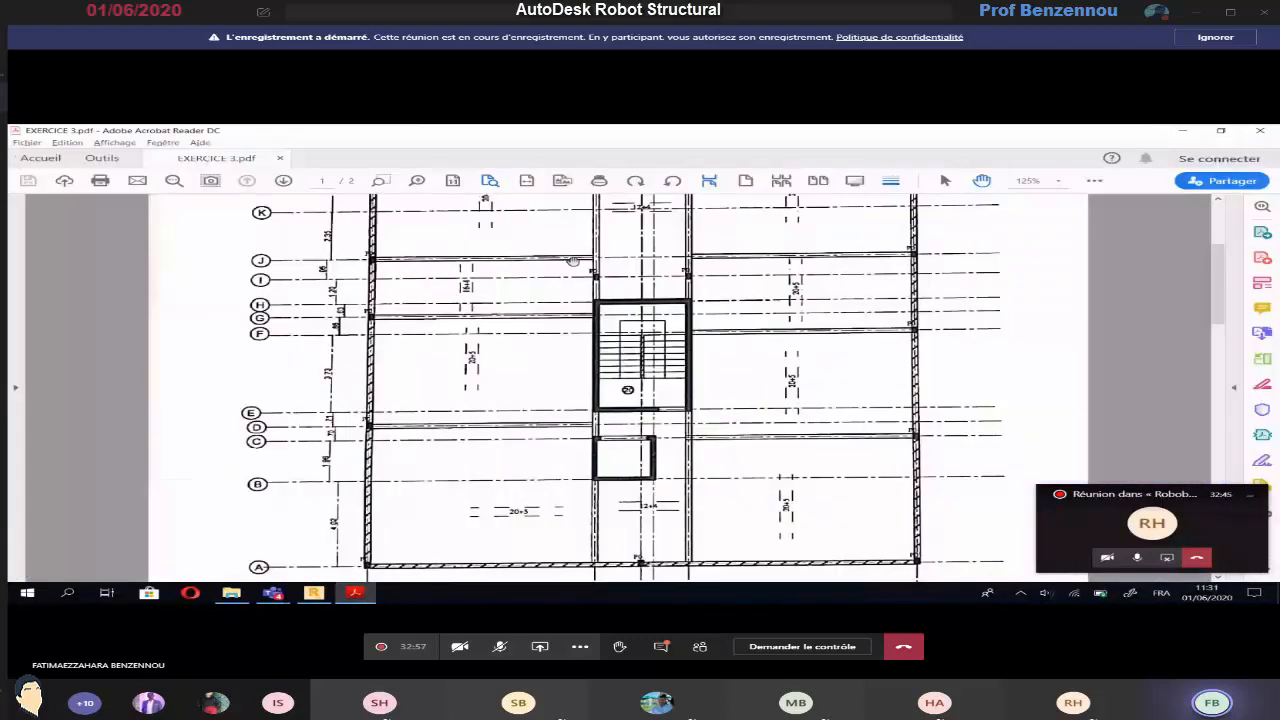
key("alt+Tab")
left_click(645, 264)
key("BackSpace")
key("BackSpace")
key("BackSpace")
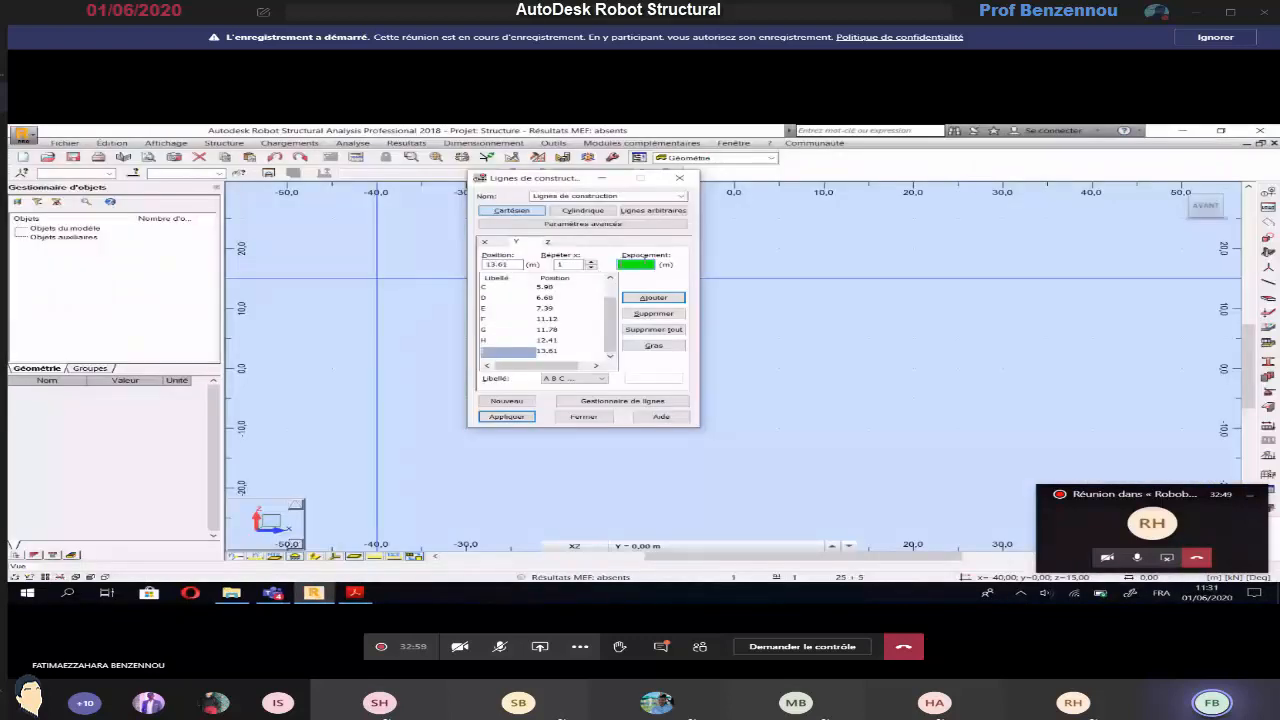
type("0.95")
key("Return")
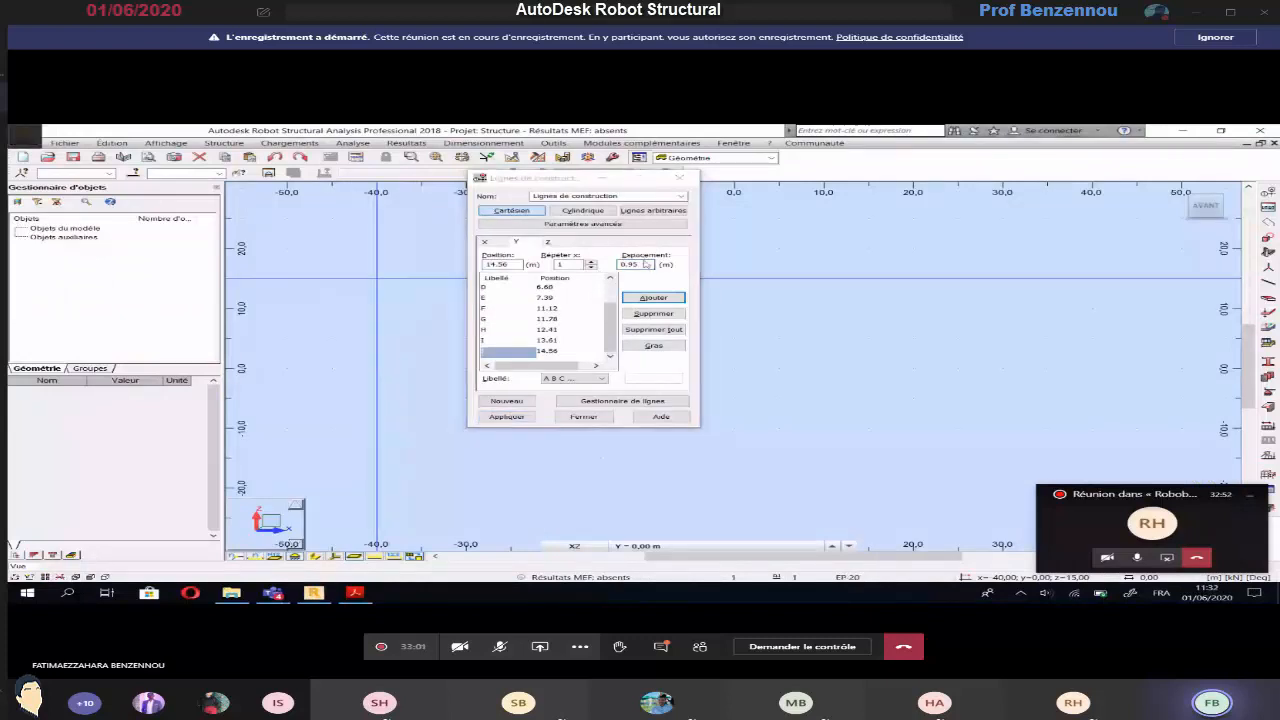
Add Y construction lines K and L at successive spacings of 2.35 m and 3.06 m, following the plan
key("alt+Tab")
scroll(446, 350, "up", 2)
key("alt+Tab")
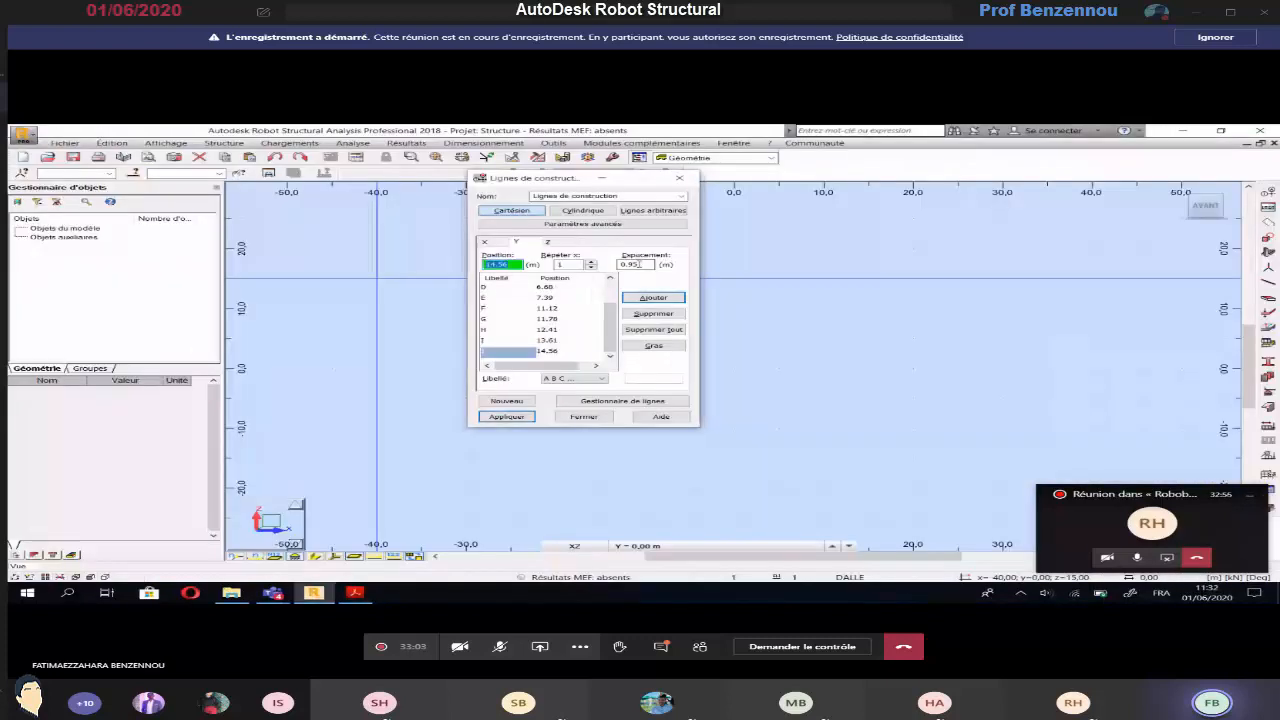
double_click(637, 264)
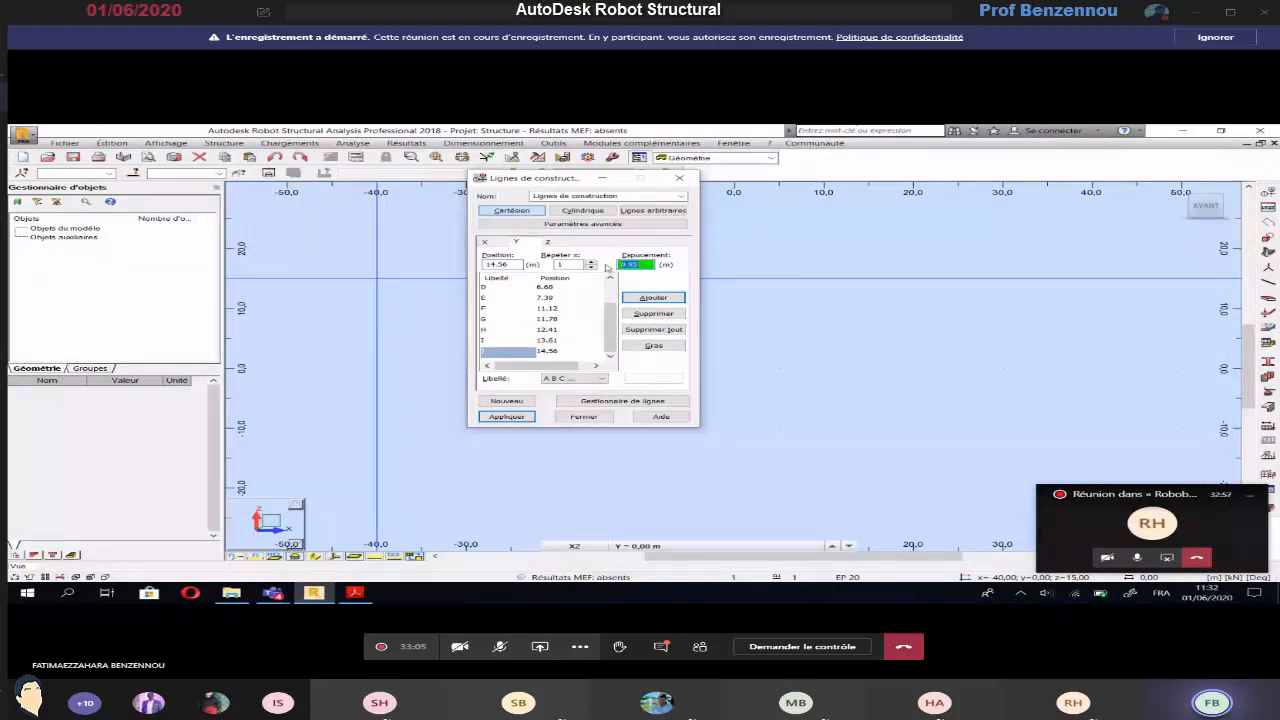
type("2")
key("Return")
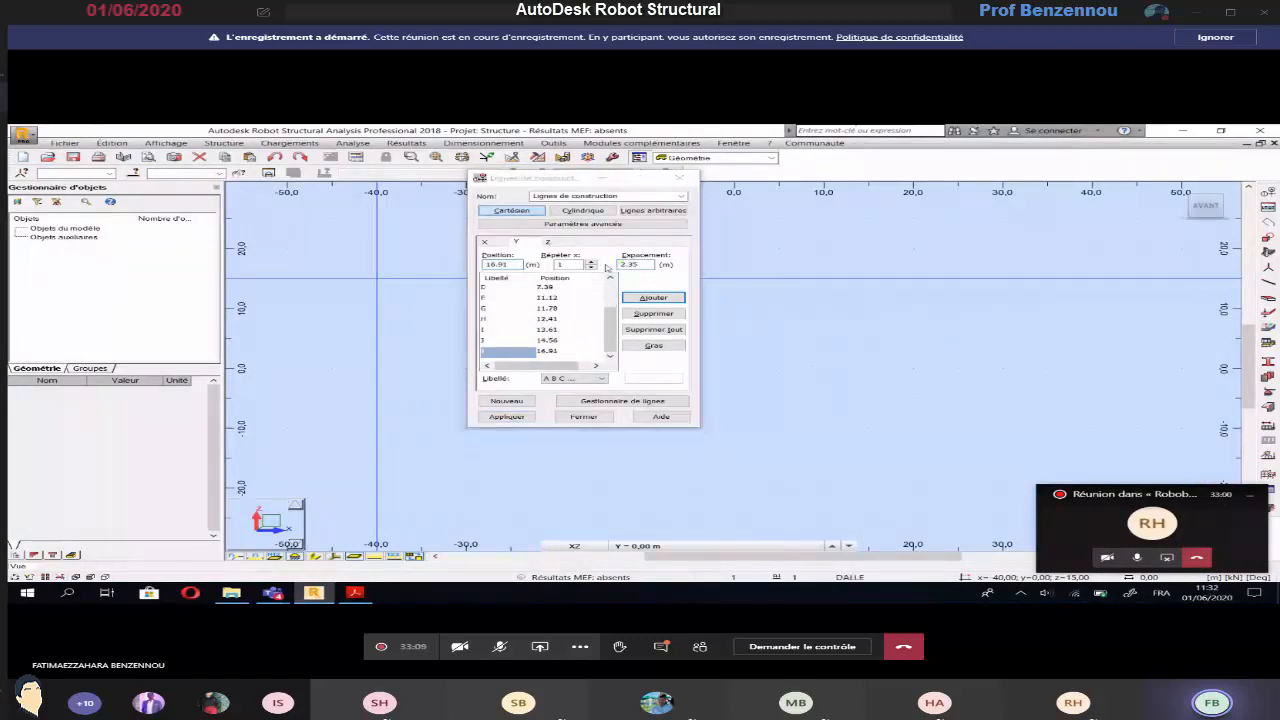
key("alt+Tab")
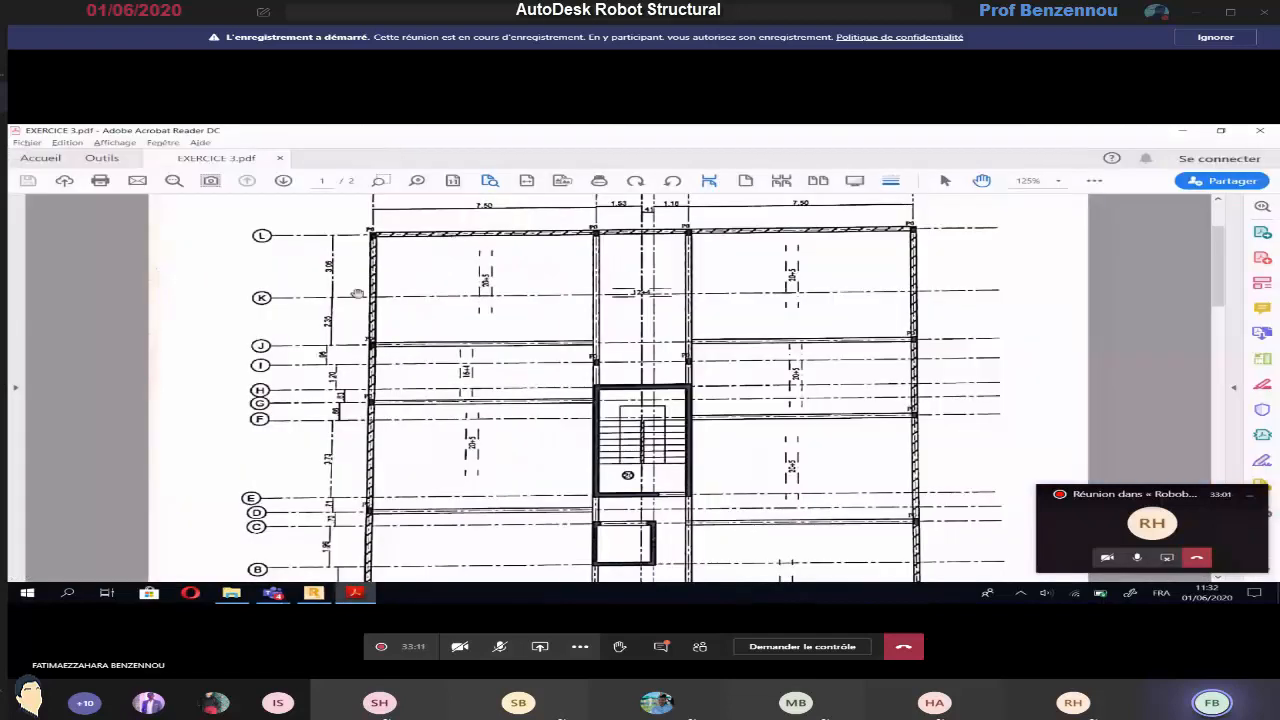
key("alt+Tab")
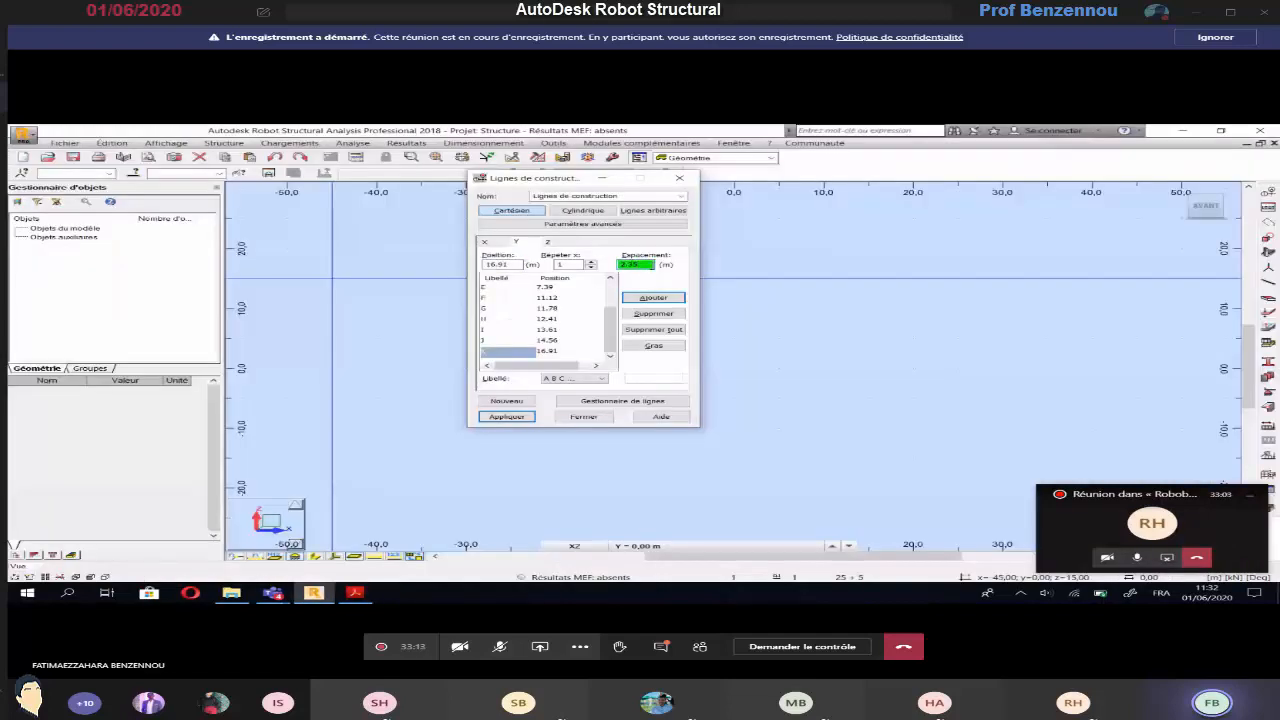
type("3")
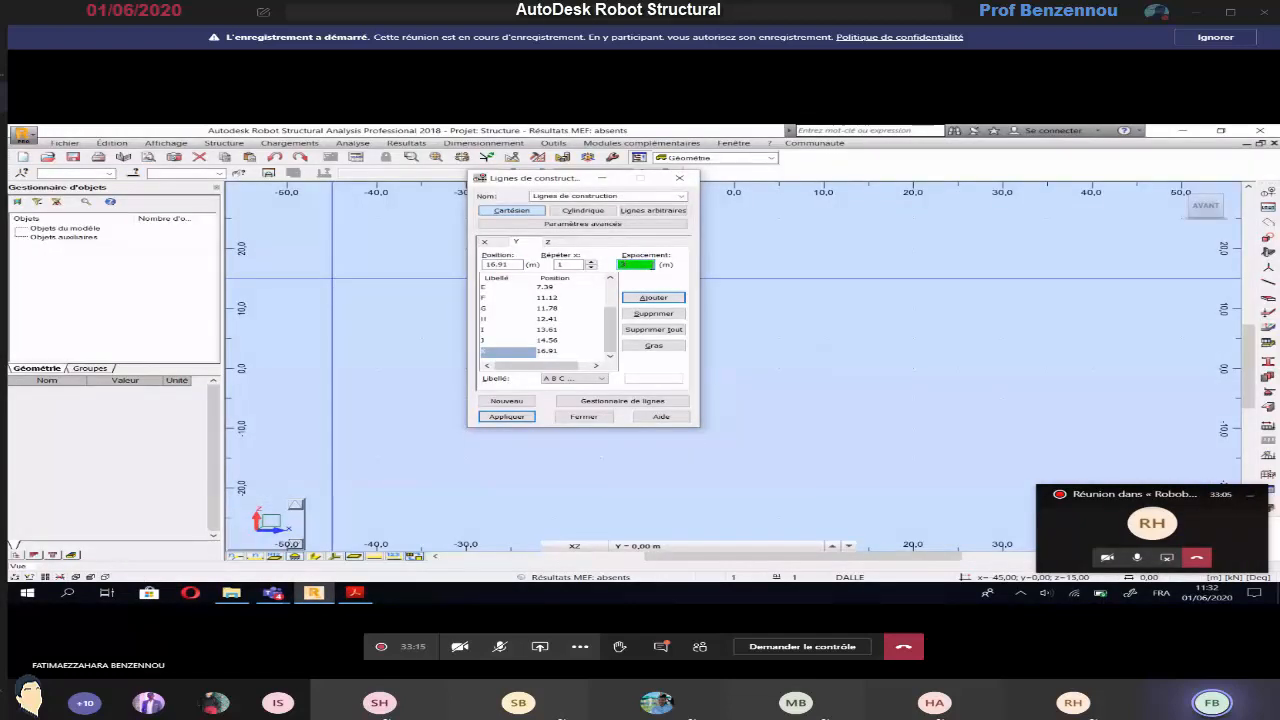
key("Return")
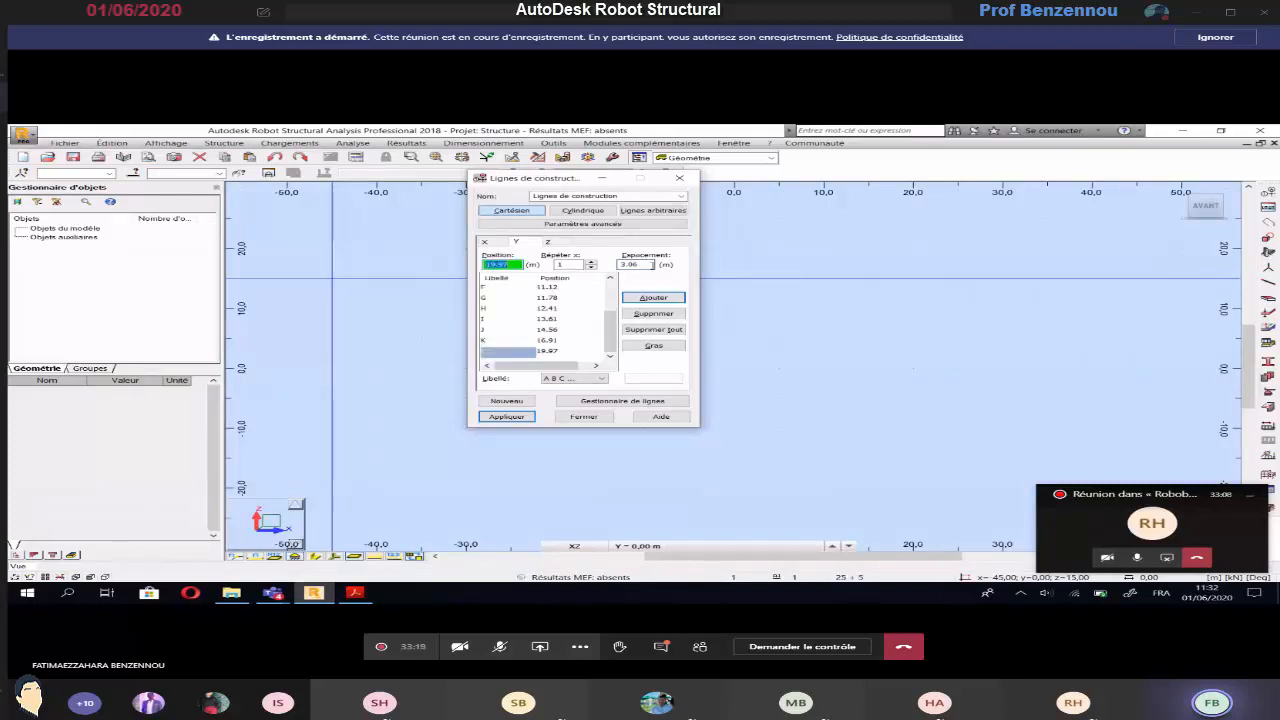
Add Z construction lines from 0.00 m, repeated once at a spacing of -4 m for the basement height in the plan's section sketch
left_click(547, 242)
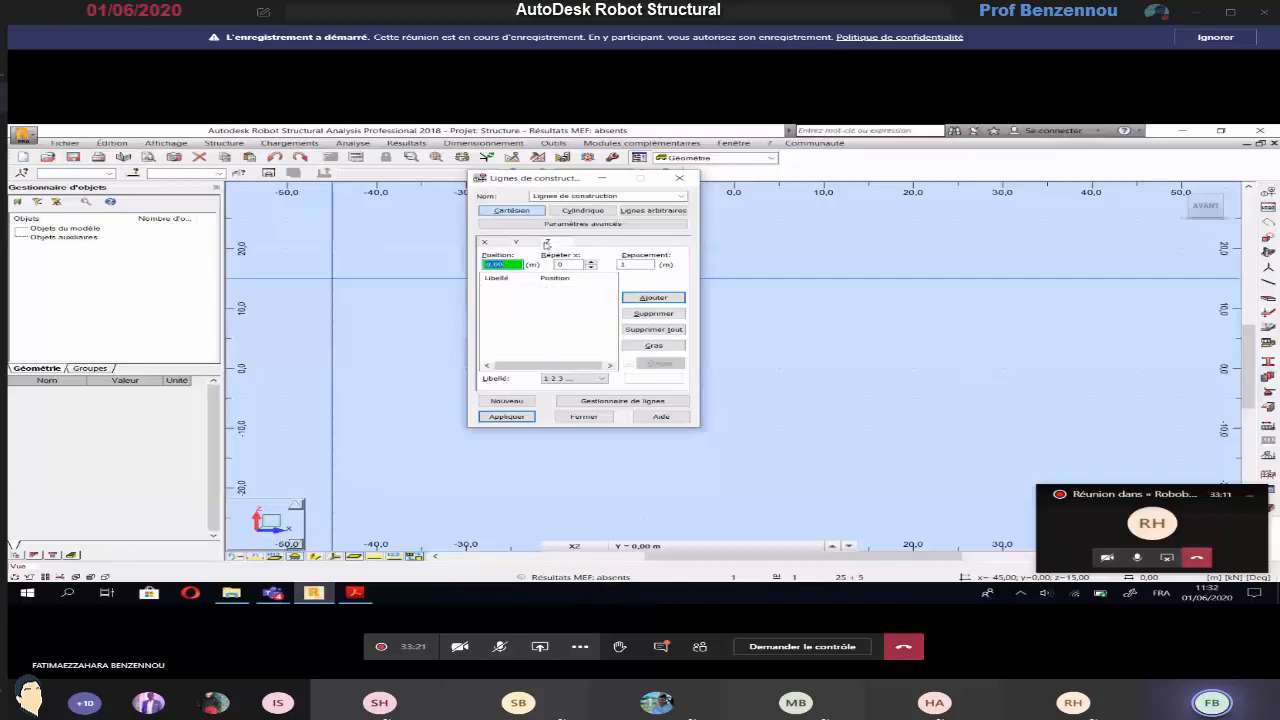
left_click(355, 593)
scroll(786, 466, "down", 5)
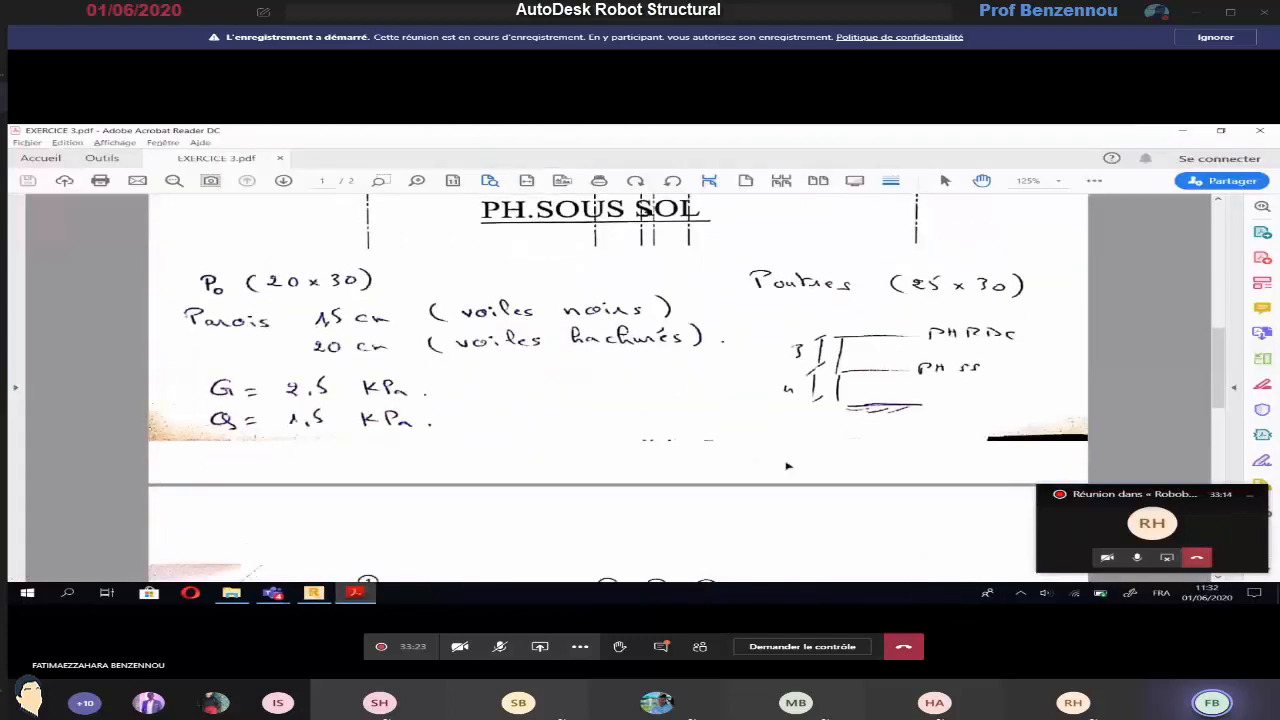
scroll(786, 466, "up", 1)
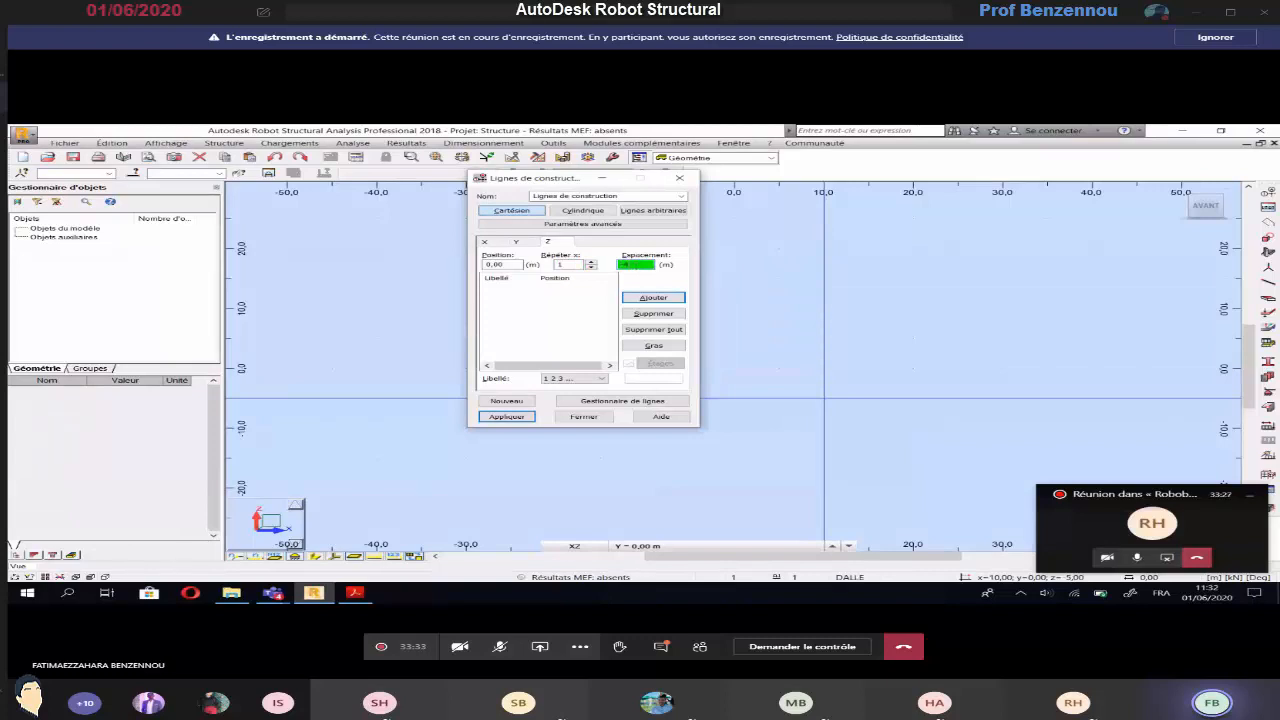
key("Return")
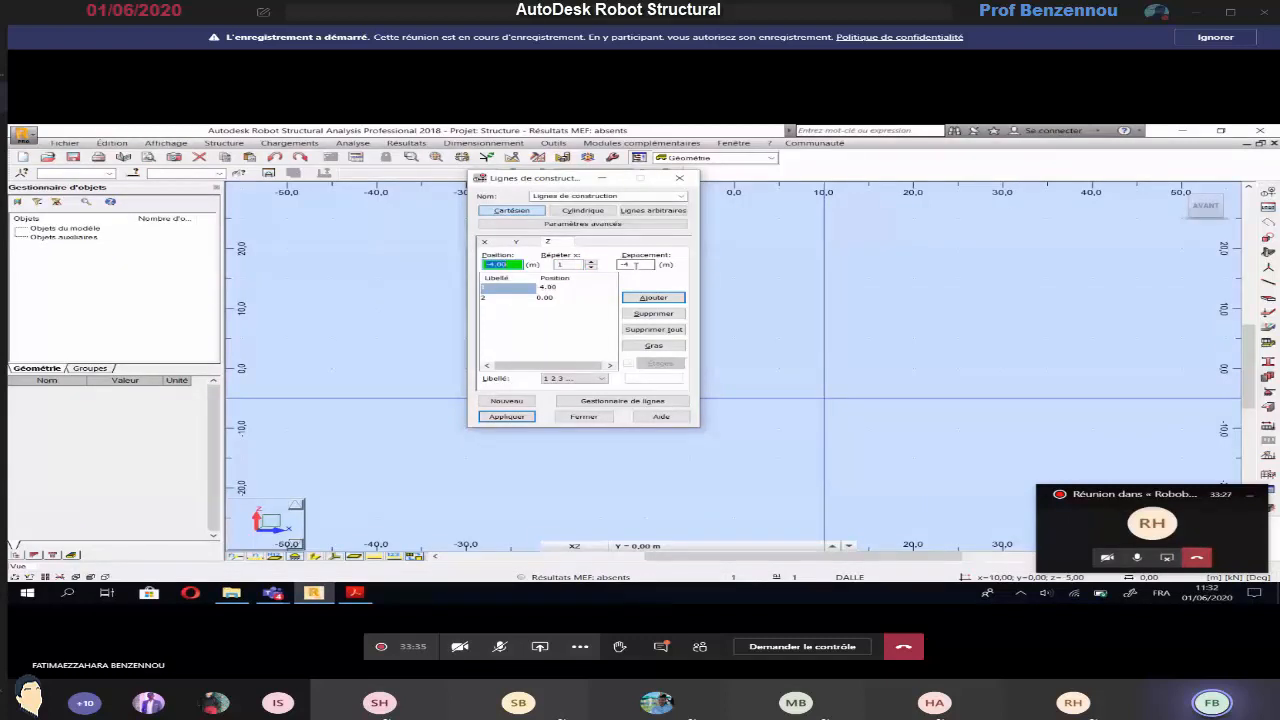
Add a Z construction line 3 m above the 0.00 m level
left_click(483, 299)
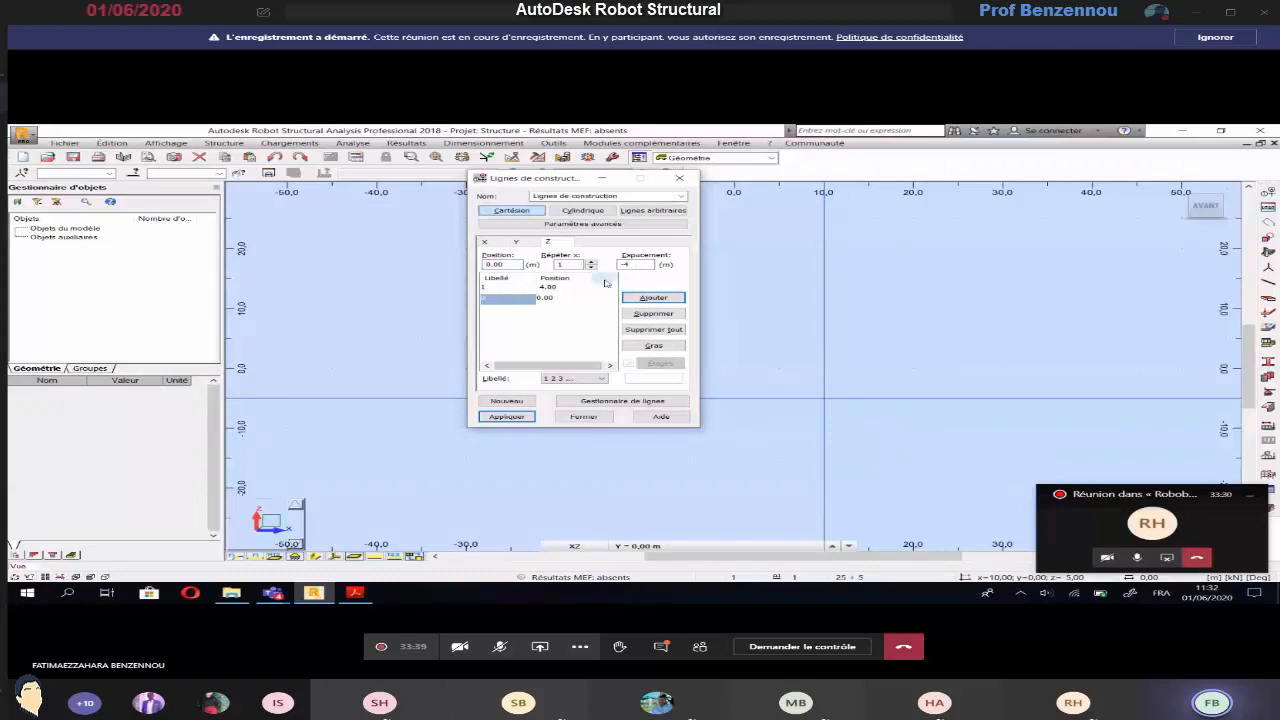
double_click(638, 264)
type("3")
left_click(653, 297)
Label the Z construction lines by value (Valeur), apply the construction lines and close their definition
left_click(574, 378)
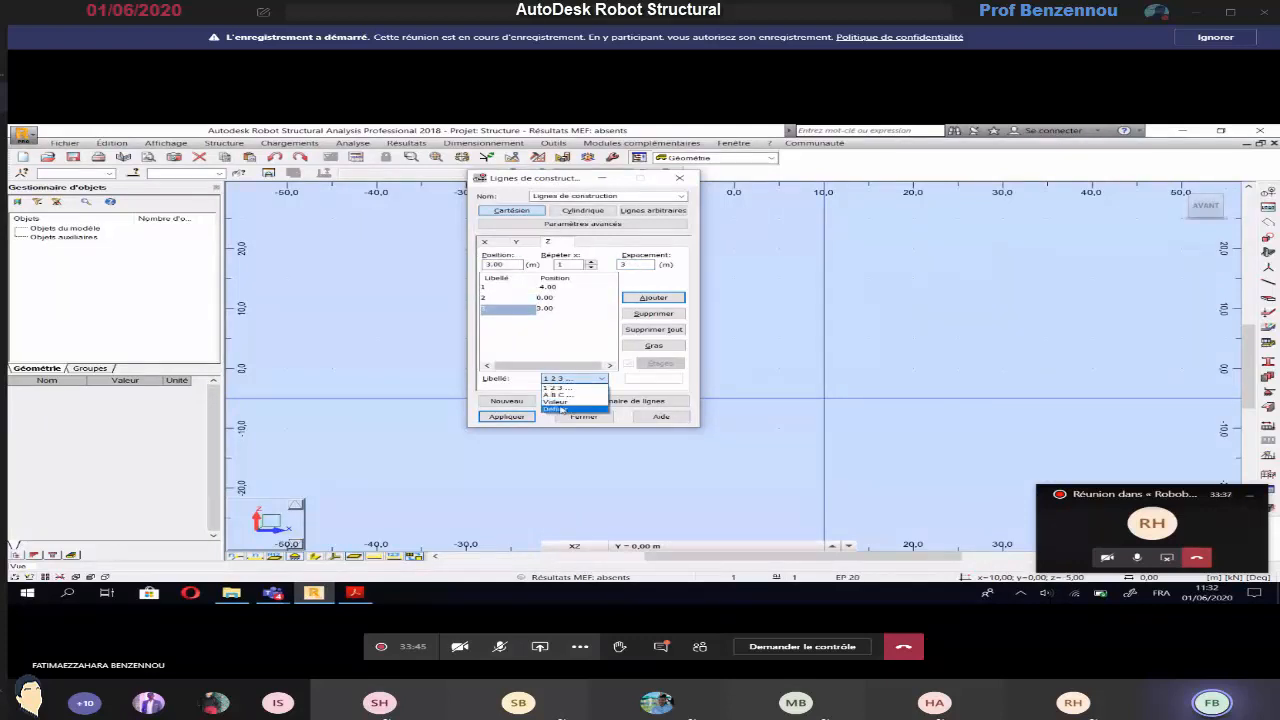
left_click(556, 401)
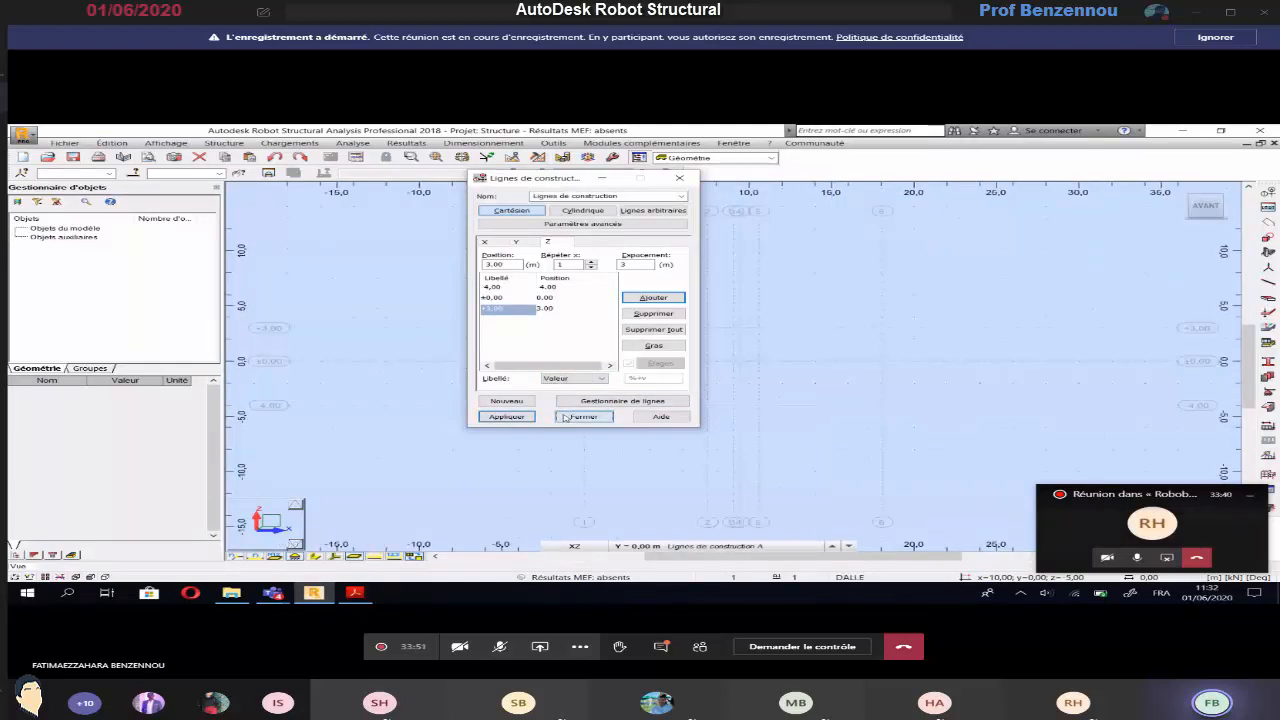
left_click(563, 417)
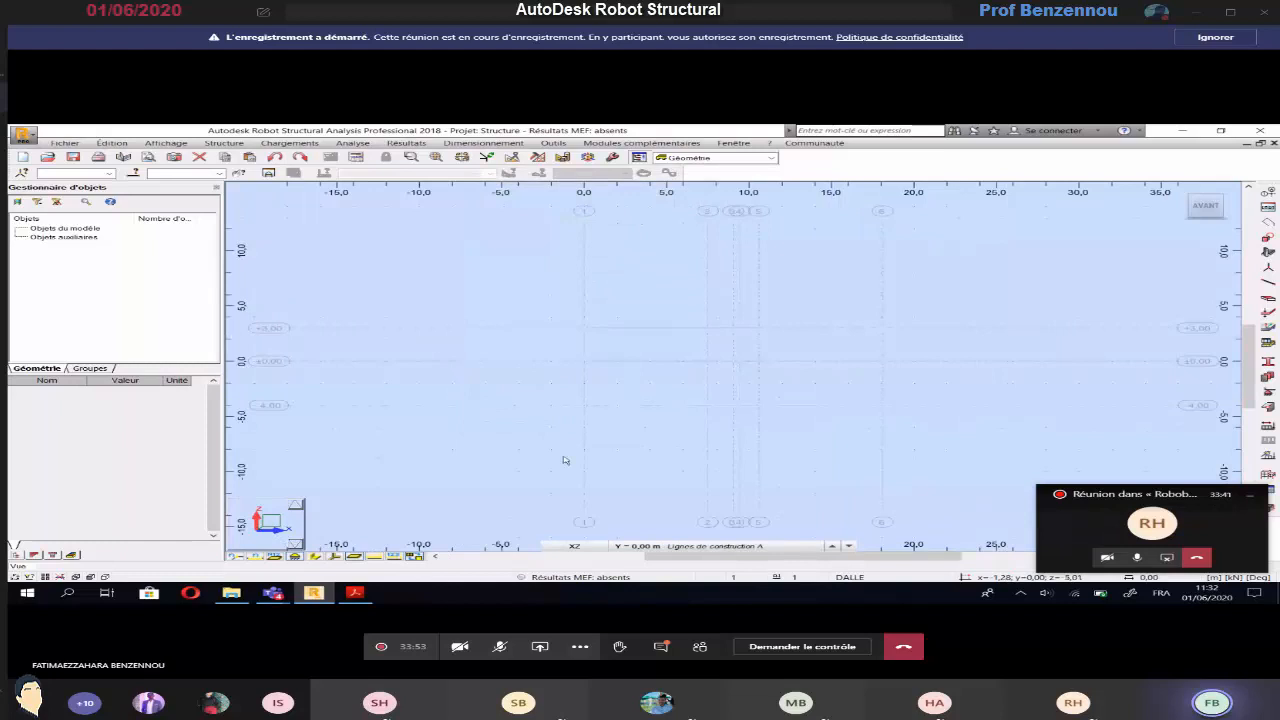
Show the model in the XY plane at the -4.00 m construction level
left_click(588, 548)
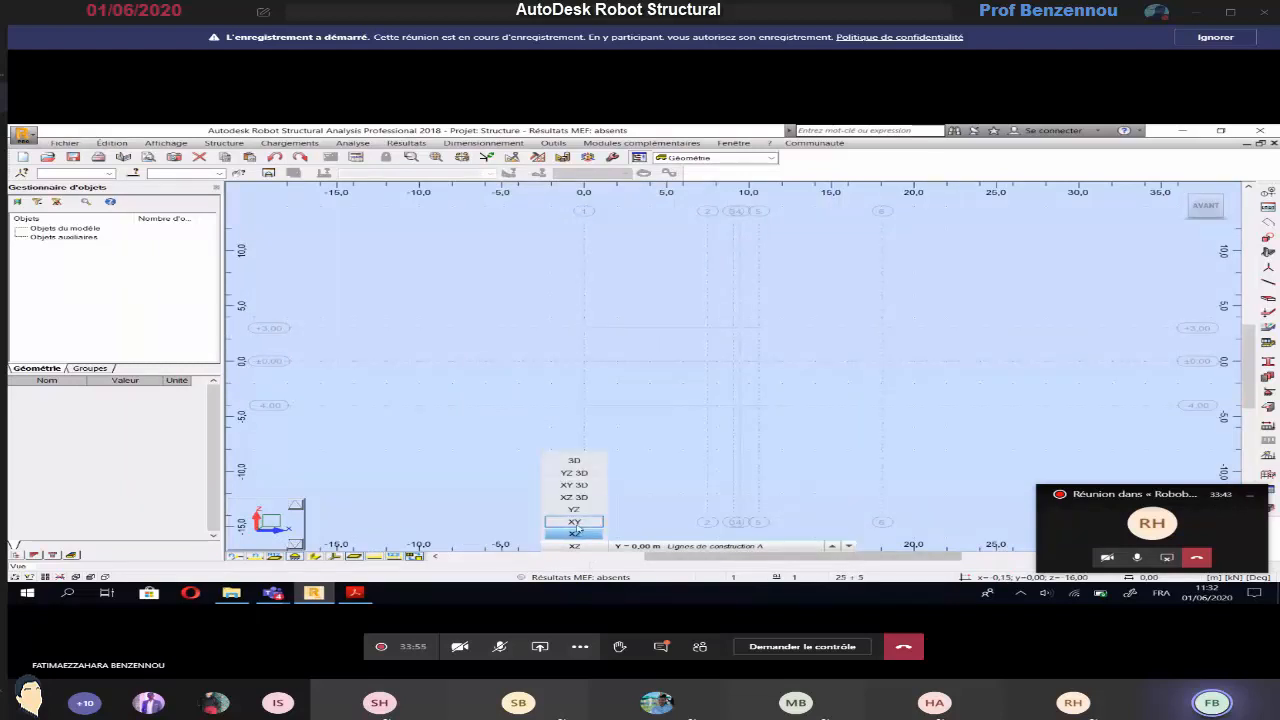
left_click(575, 523)
left_click(656, 547)
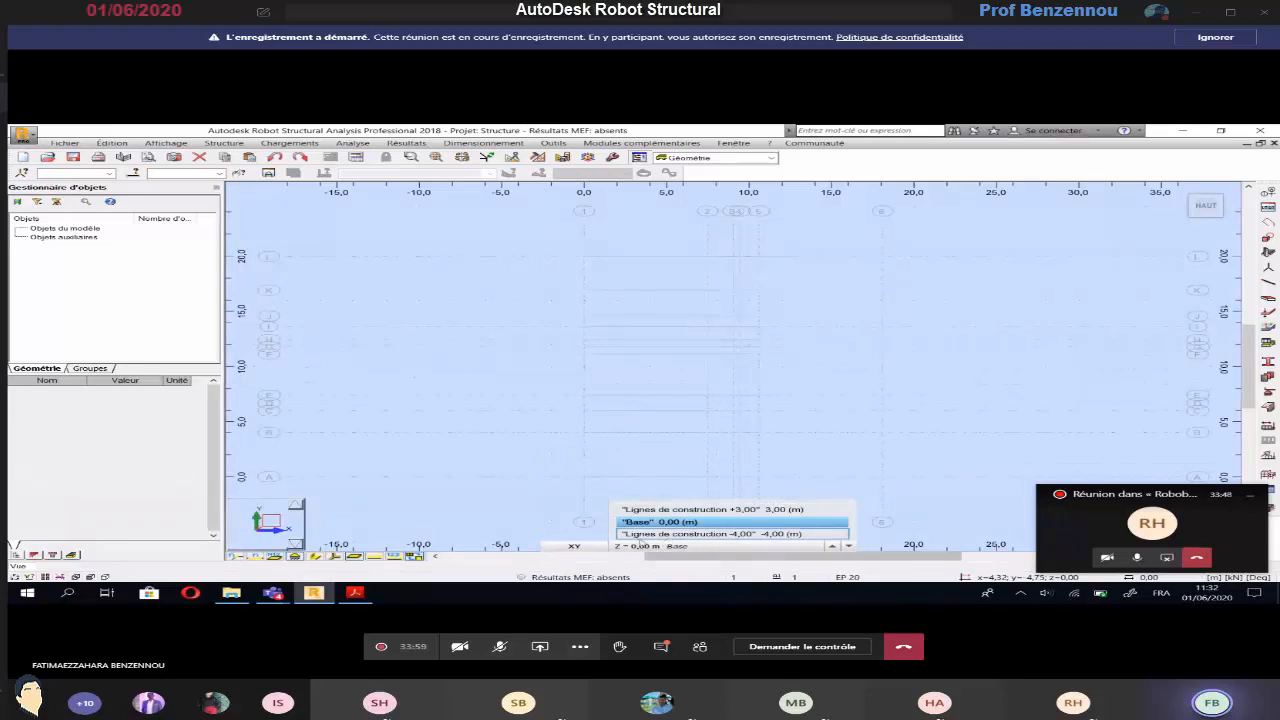
left_click(642, 534)
left_click(640, 546)
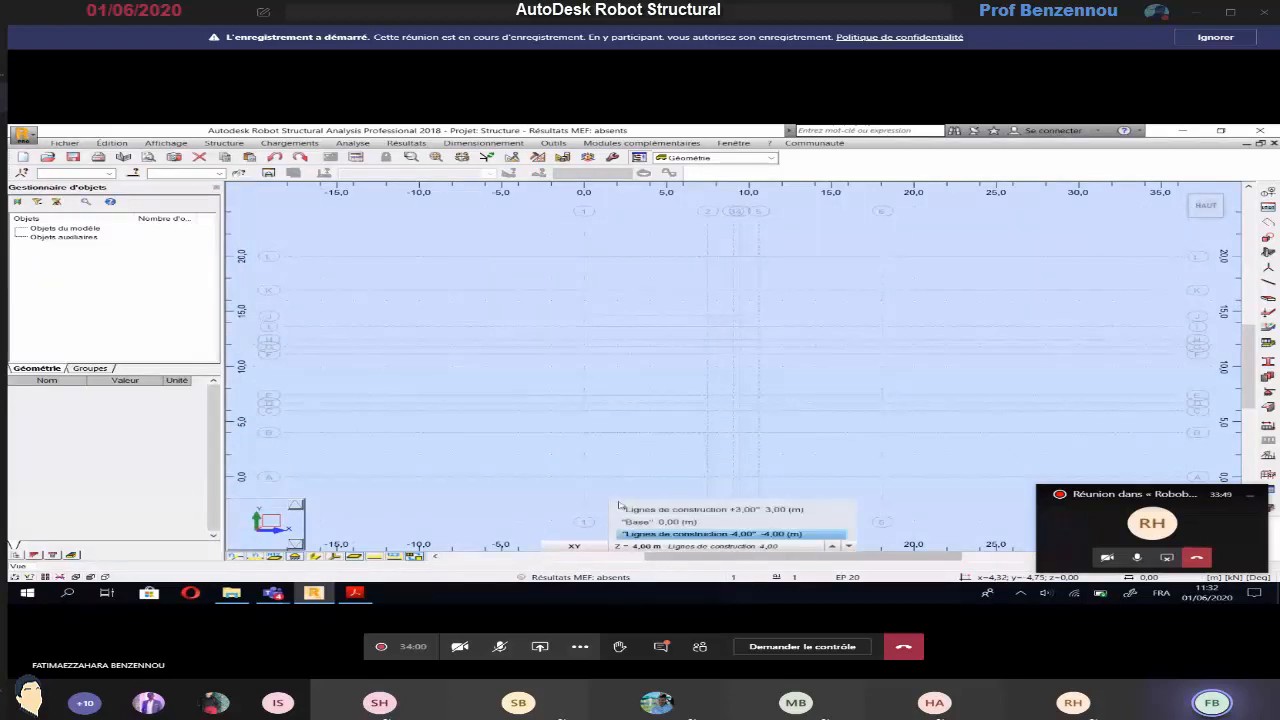
Examine the PH.SOUS SOL plan in EXERCICE 3.pdf and its handwritten notes for the column positions and the P0 section size
left_click(531, 397)
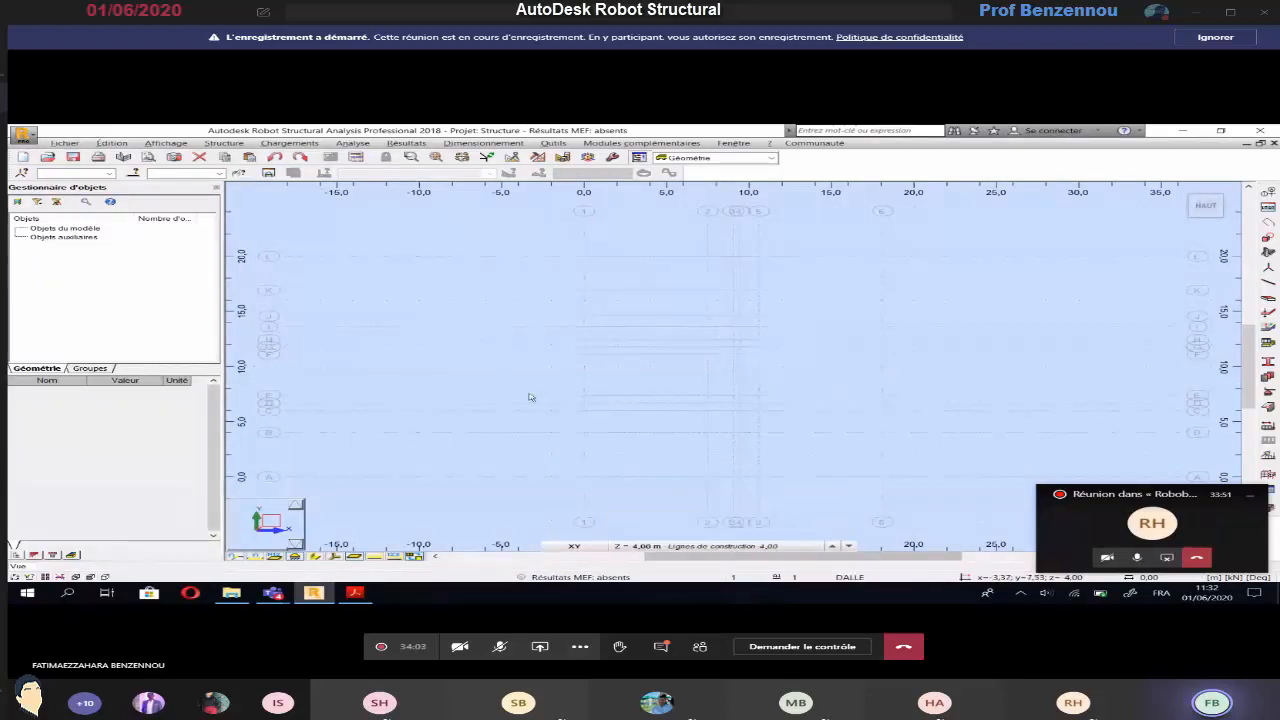
key("alt+Tab")
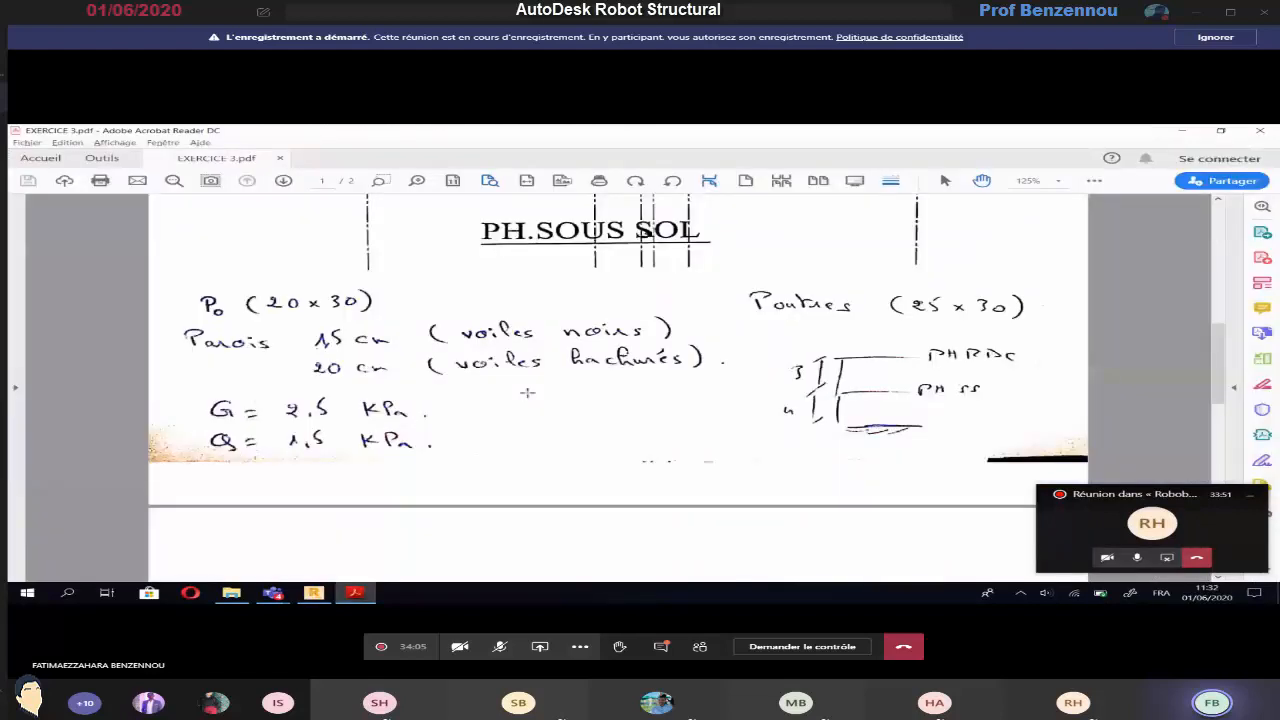
scroll(527, 393, "up", 4)
scroll(211, 413, "down", 2)
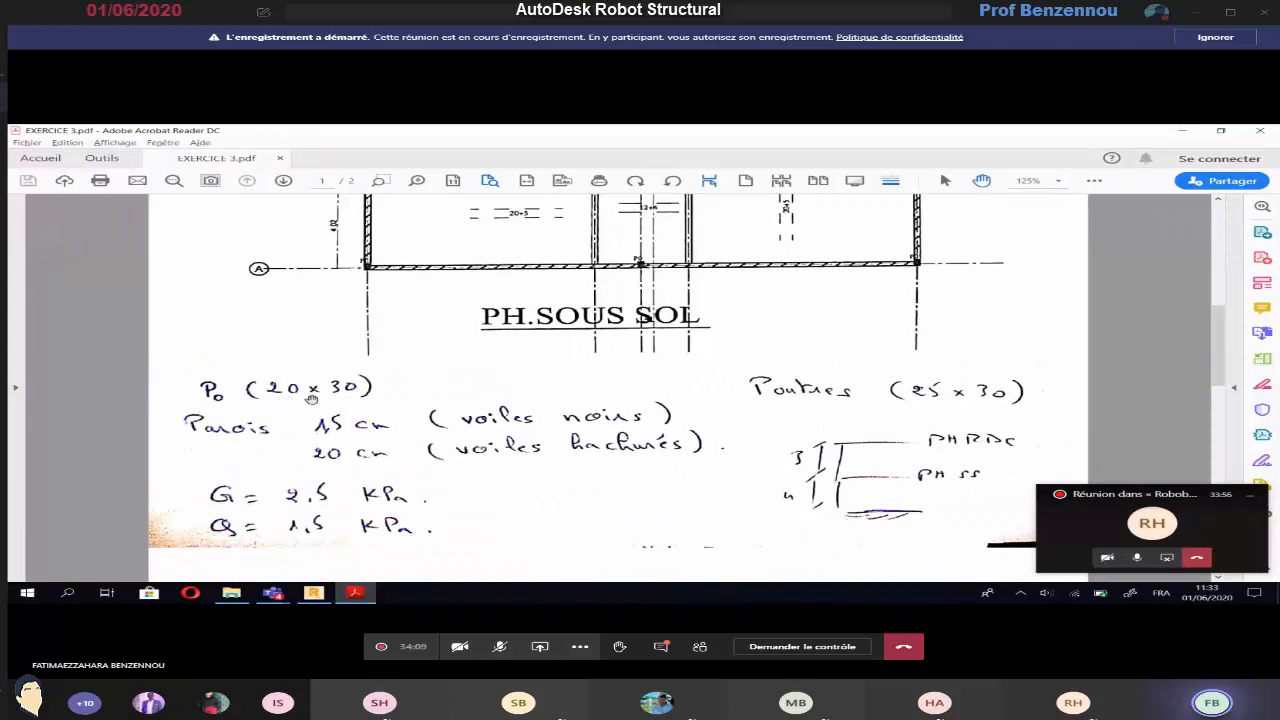
scroll(610, 469, "up", 1)
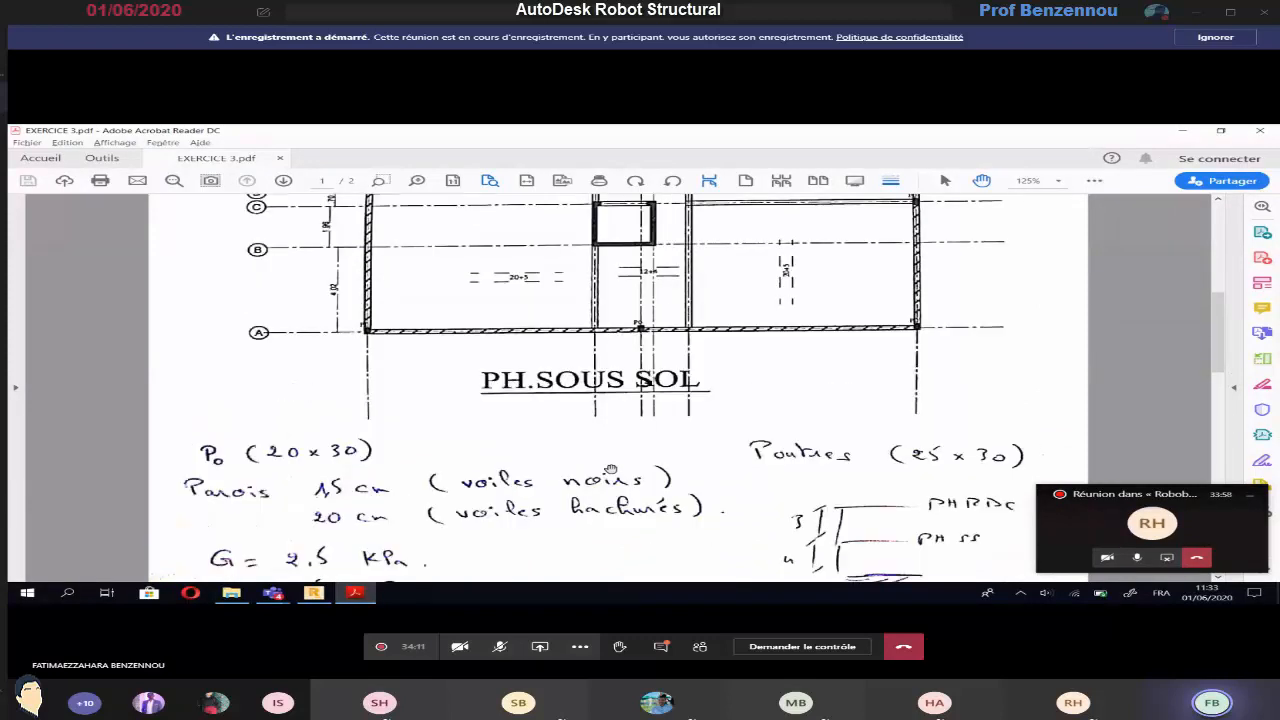
scroll(610, 469, "up", 2)
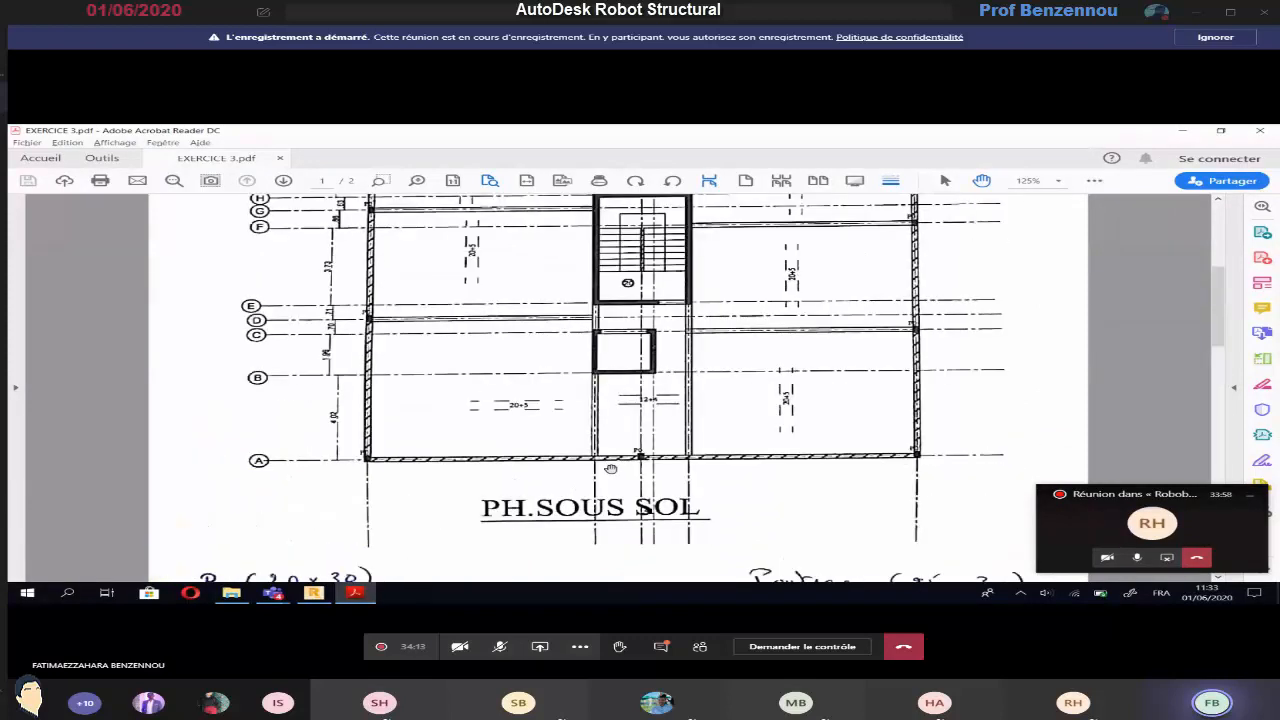
scroll(610, 469, "down", 1)
scroll(610, 469, "down", 2)
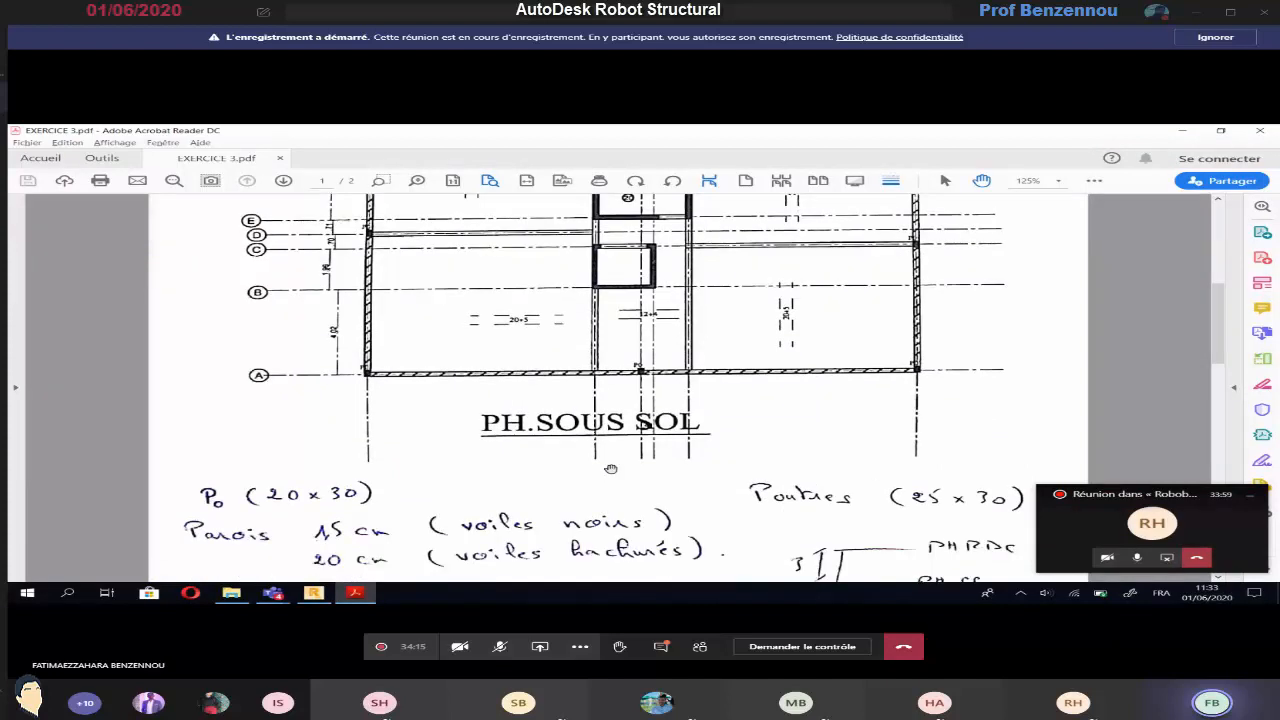
key("alt+Tab")
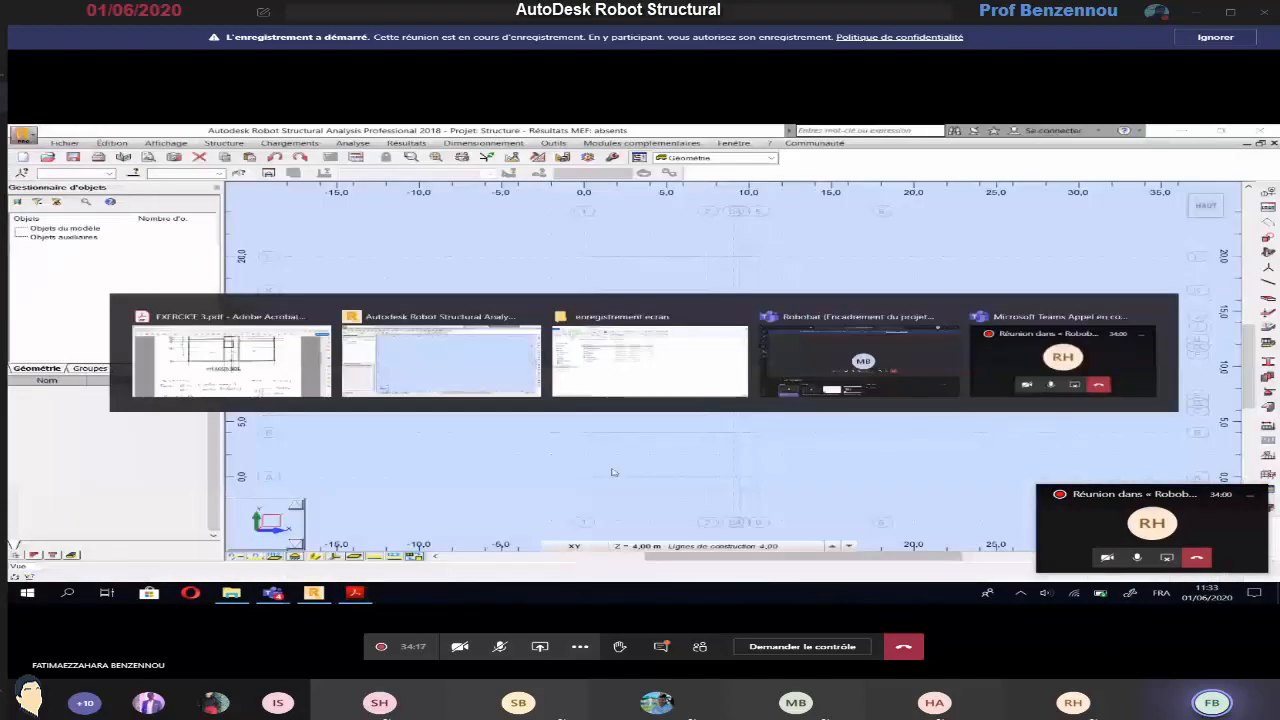
Define a rectangular reinforced concrete column (Poteau BA) section named P0 for the 20 x 30 cm columns noted on the plan
left_click(224, 143)
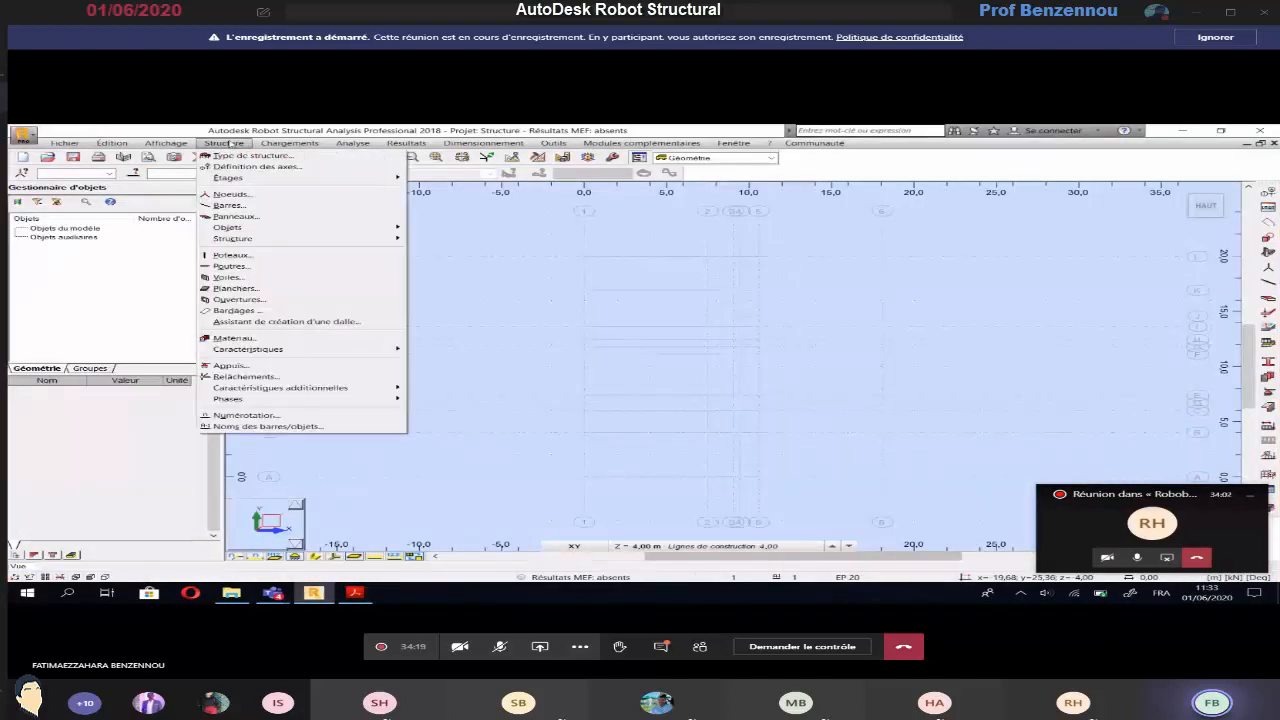
left_click(259, 256)
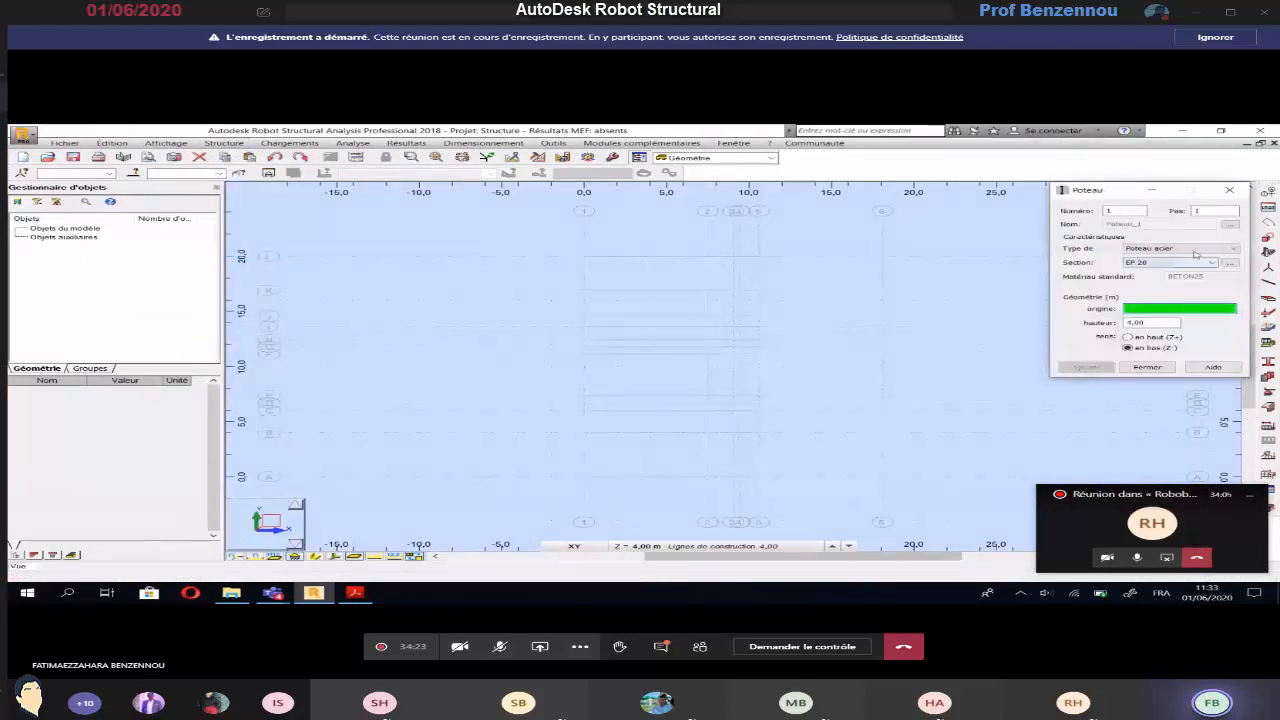
left_click(1194, 249)
left_click(1200, 263)
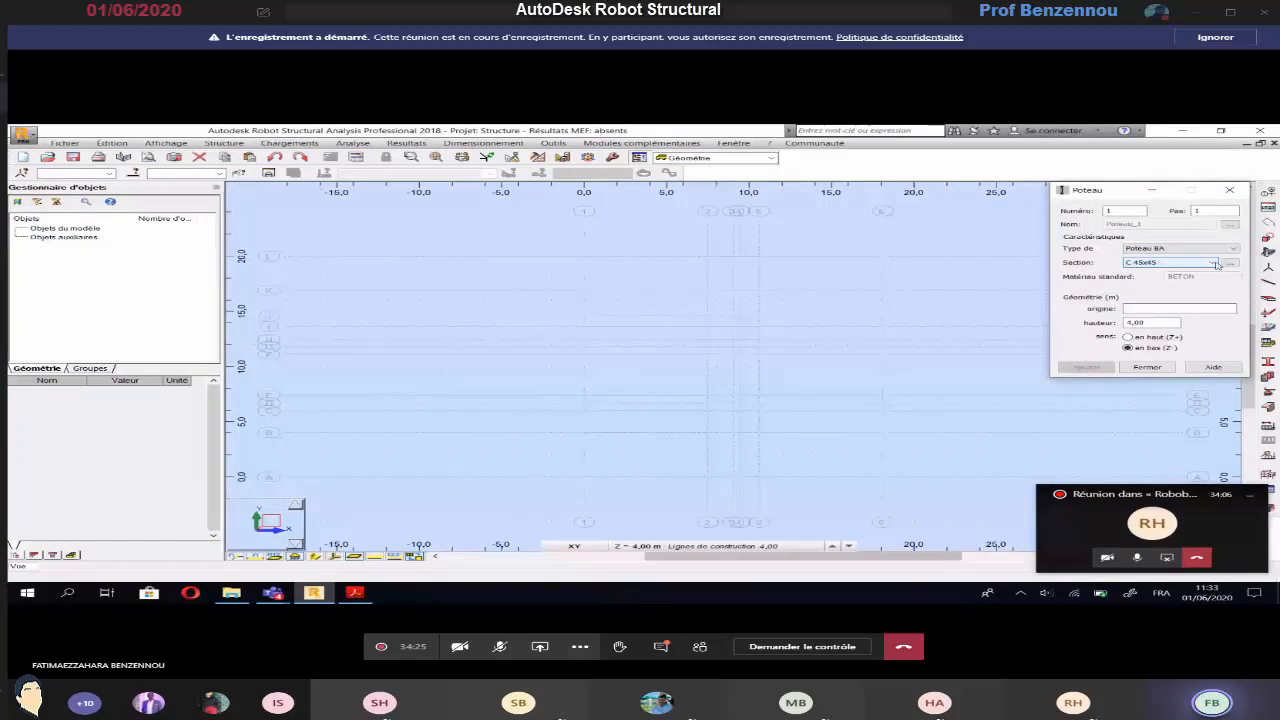
left_click(1228, 263)
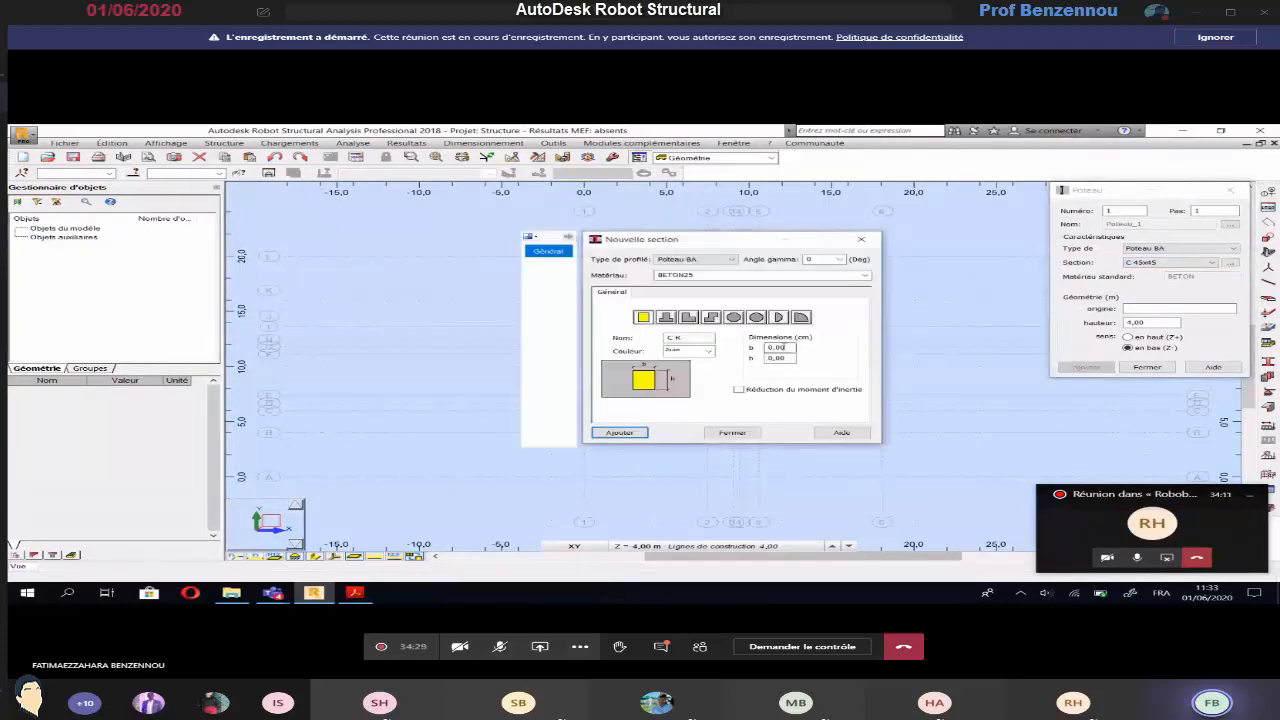
left_click_drag(785, 347, 750, 338)
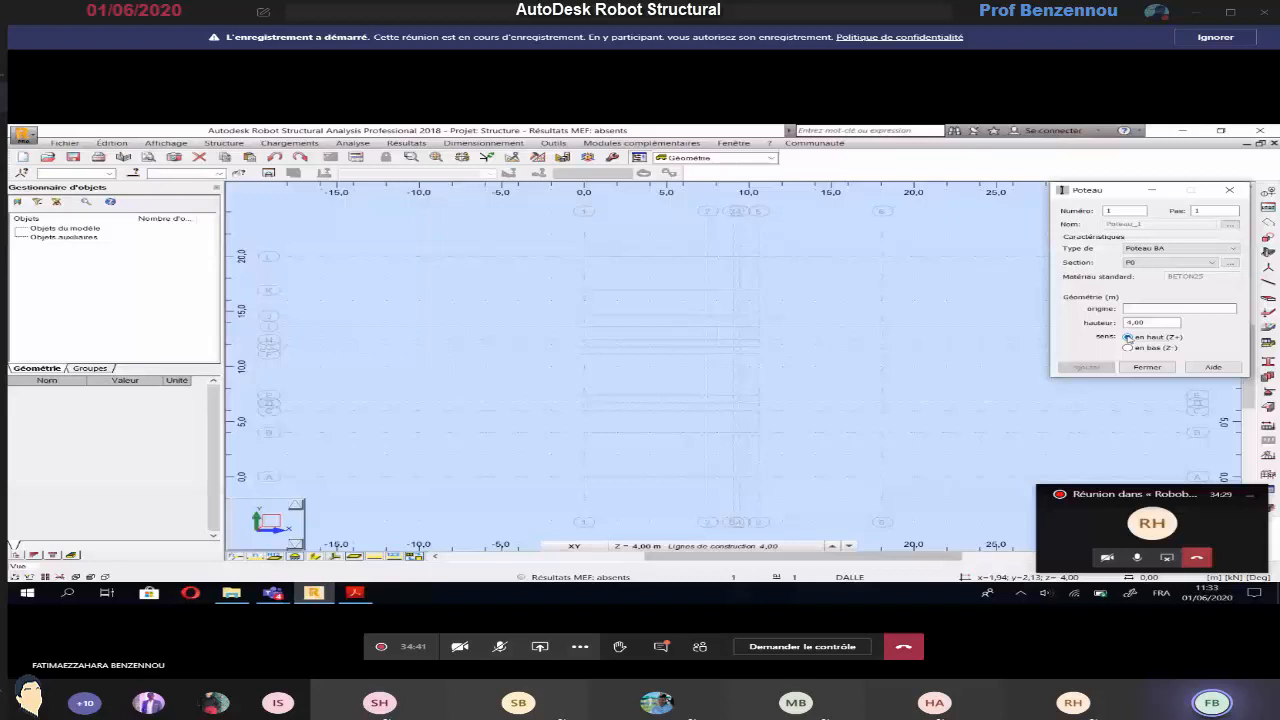
Prepare the P0 columns at the -4.00 m level with a 4.00 m height upward (Z+), and check the cursor snap settings
left_click(741, 547)
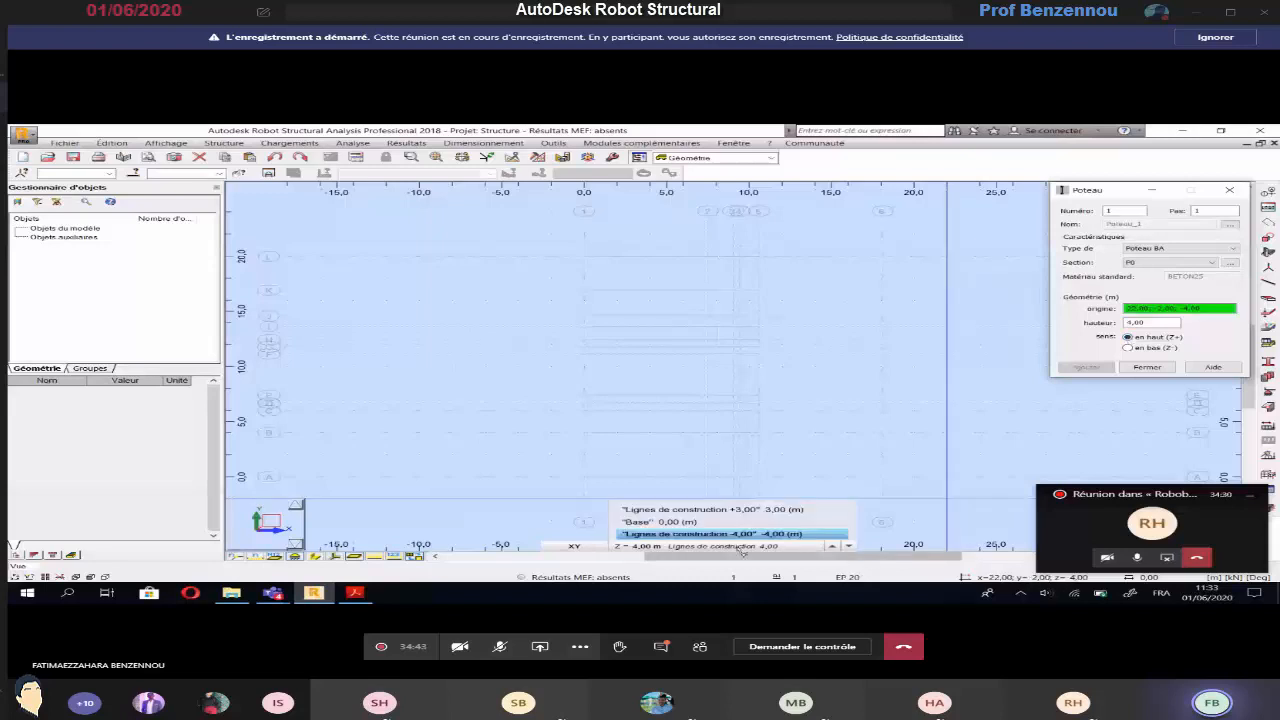
left_click(1150, 323)
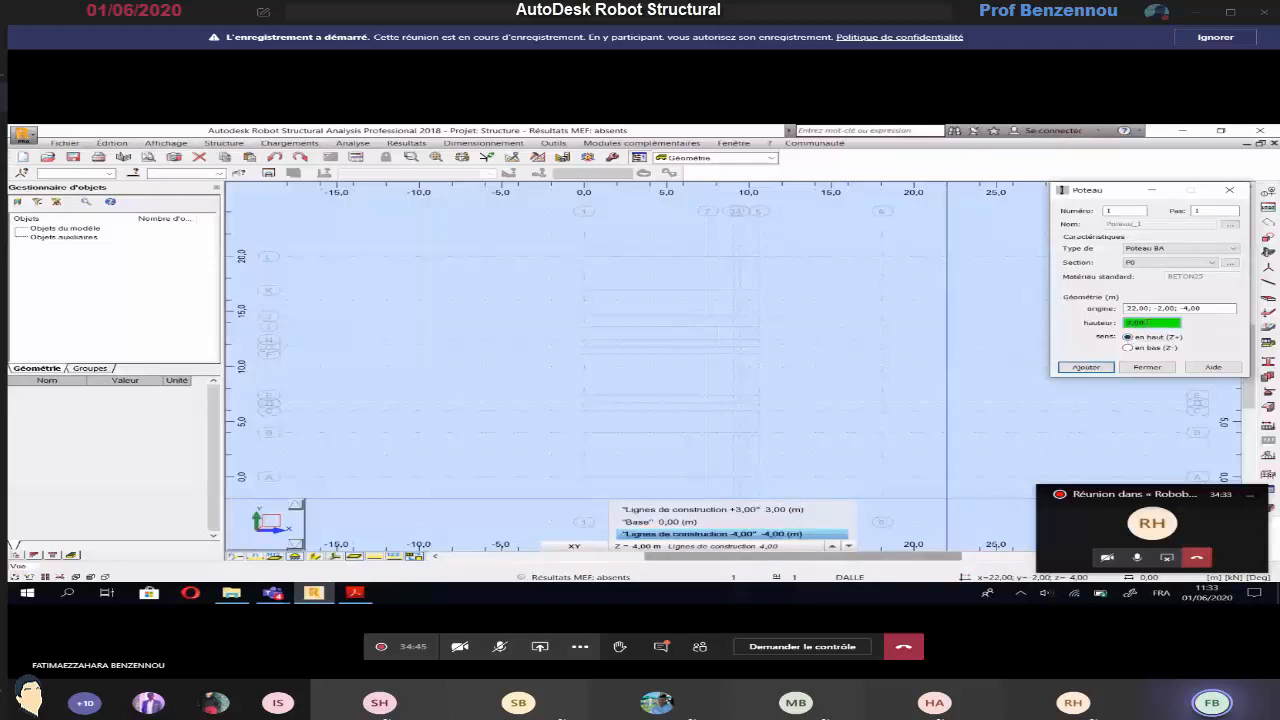
left_click(1178, 309)
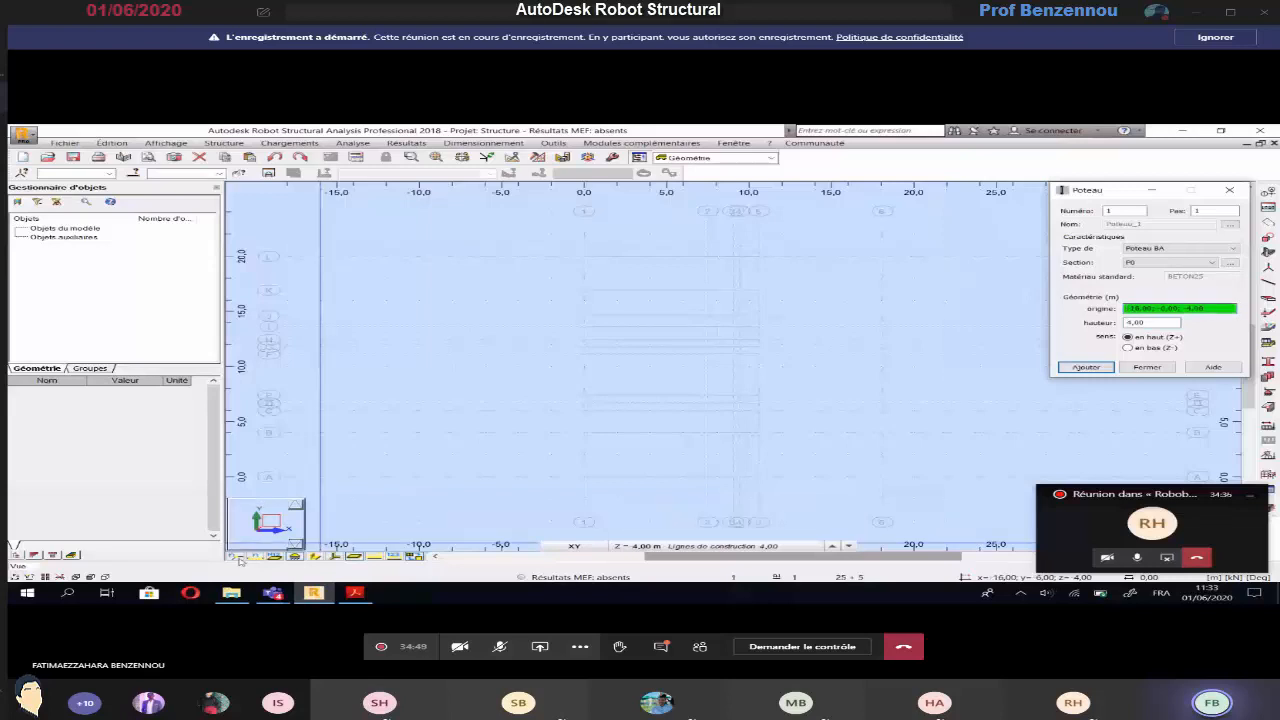
left_click(237, 556)
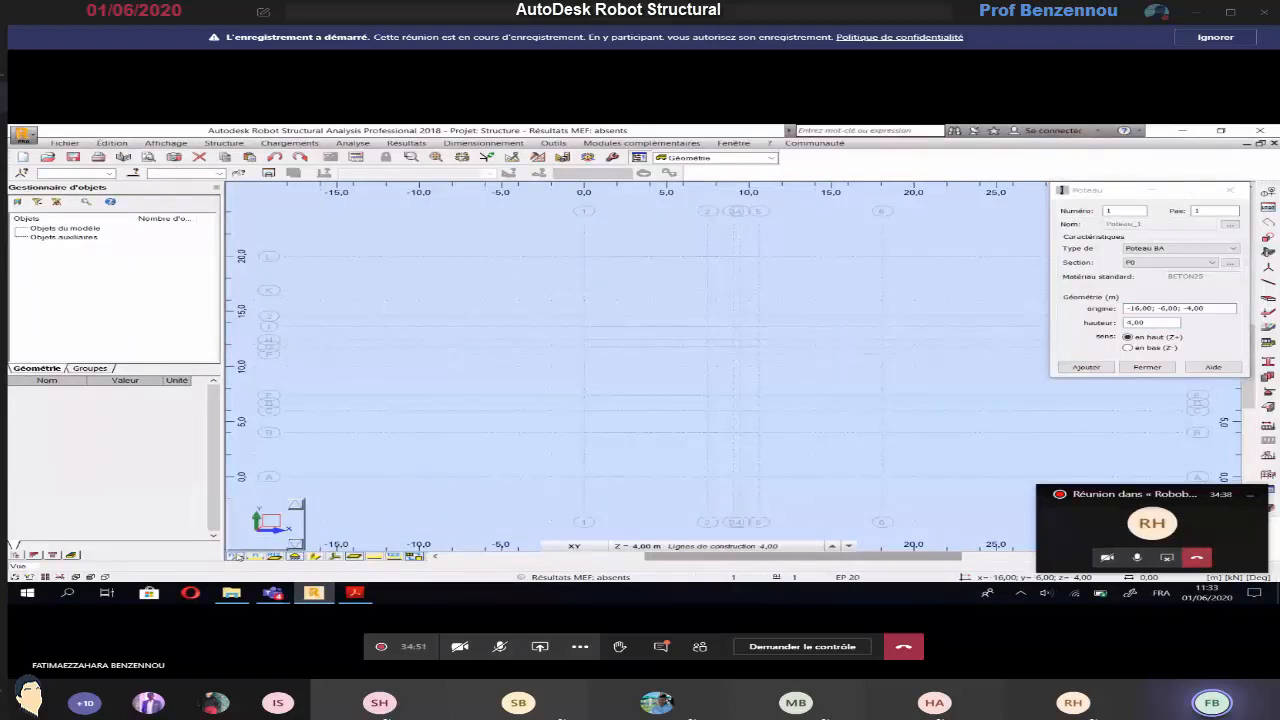
left_click(1157, 246)
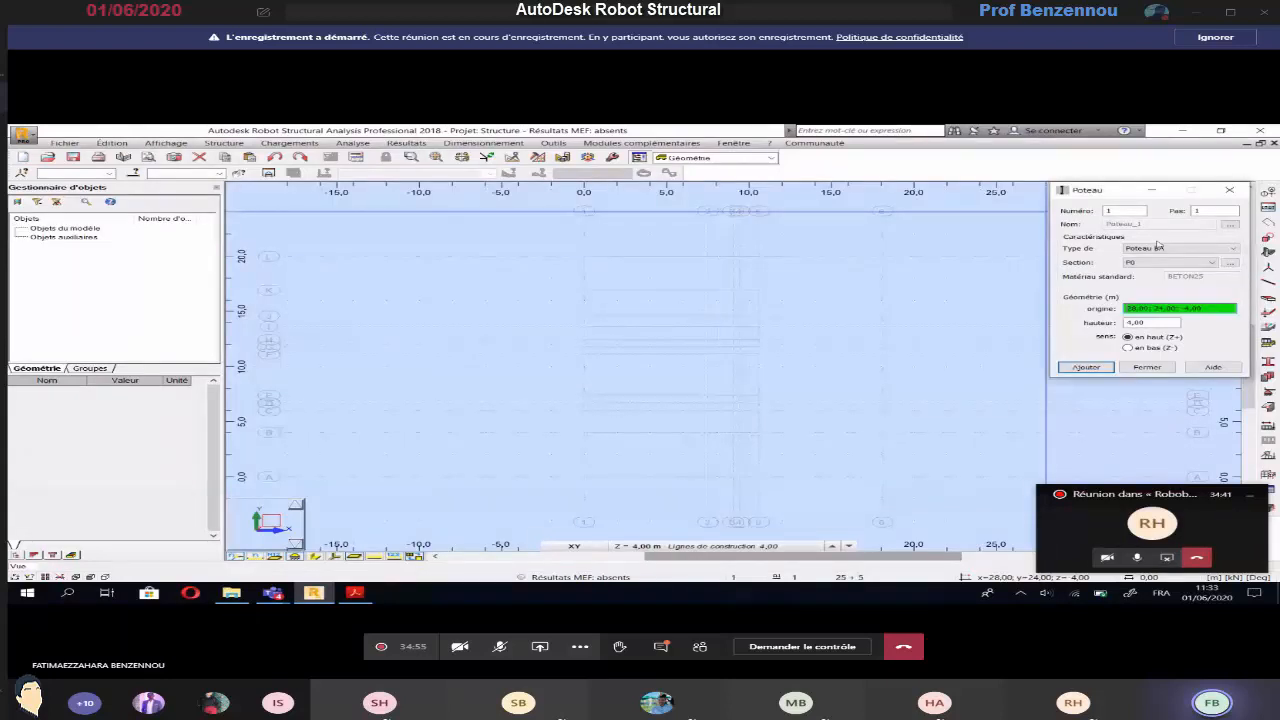
Place P0 columns along axis A at its intersections with axes 1, 3 and 6, following the basement plan
key("alt+Tab")
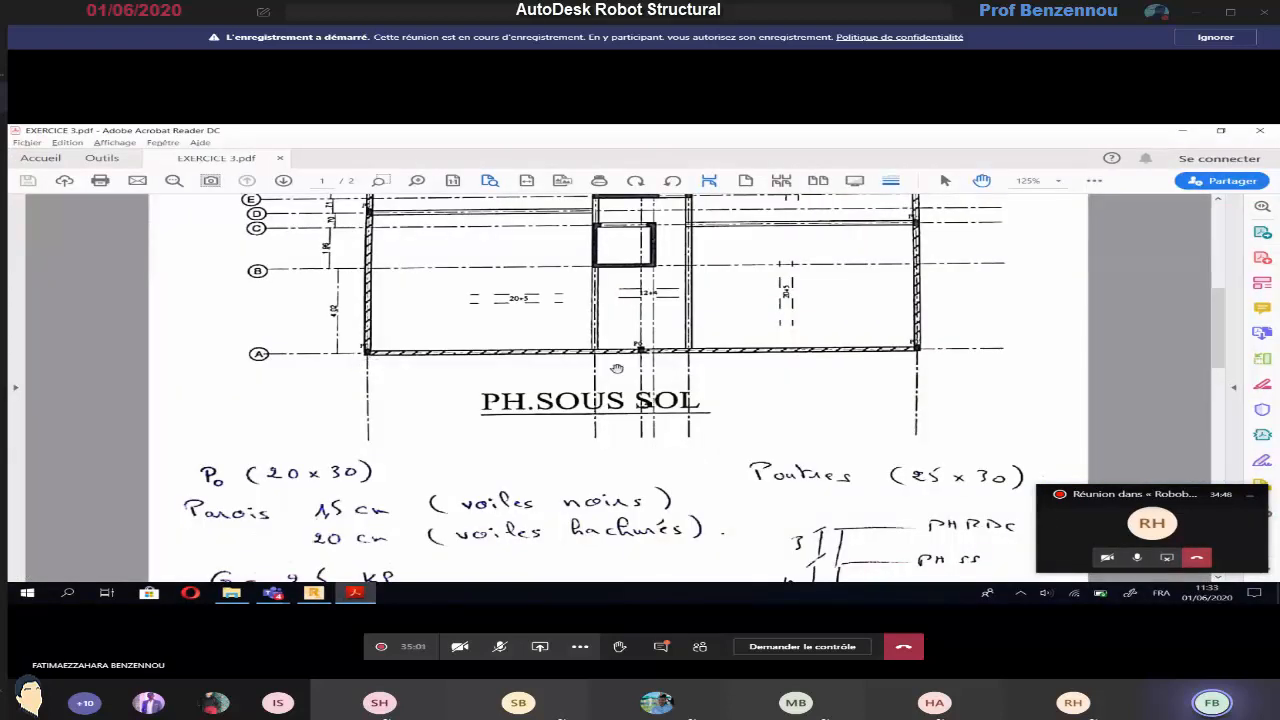
key("alt+Tab")
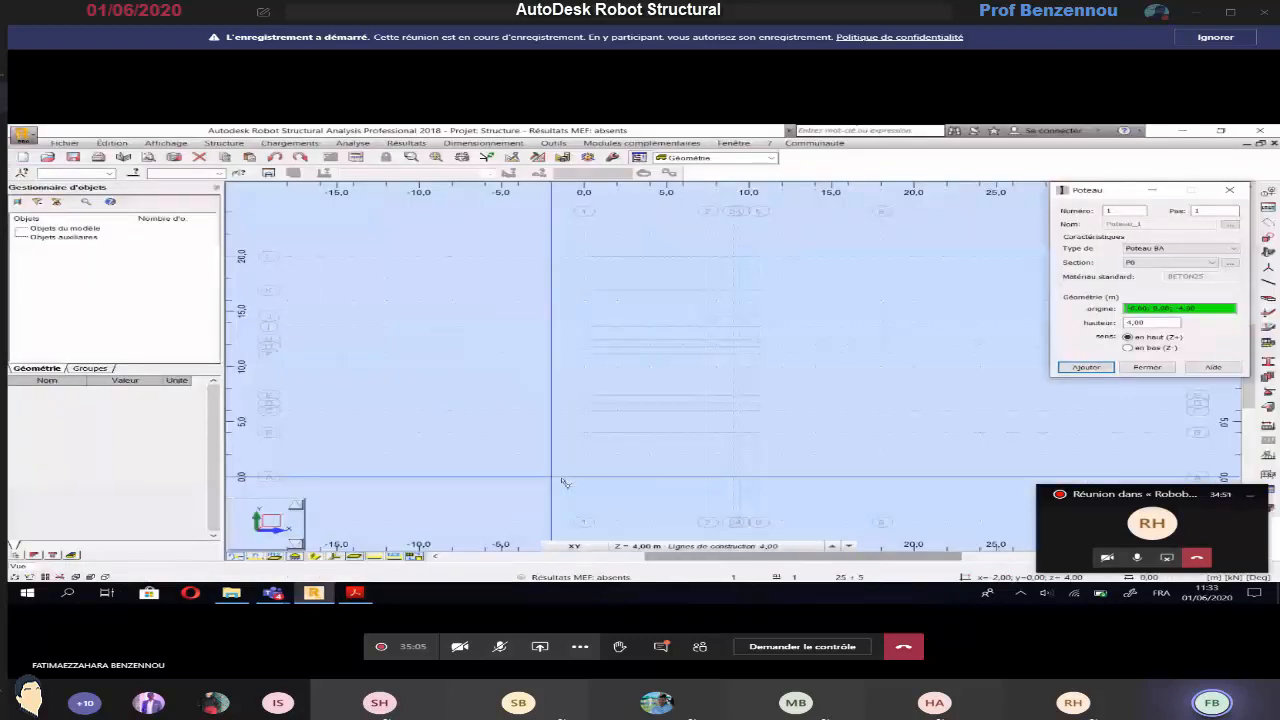
left_click(584, 478)
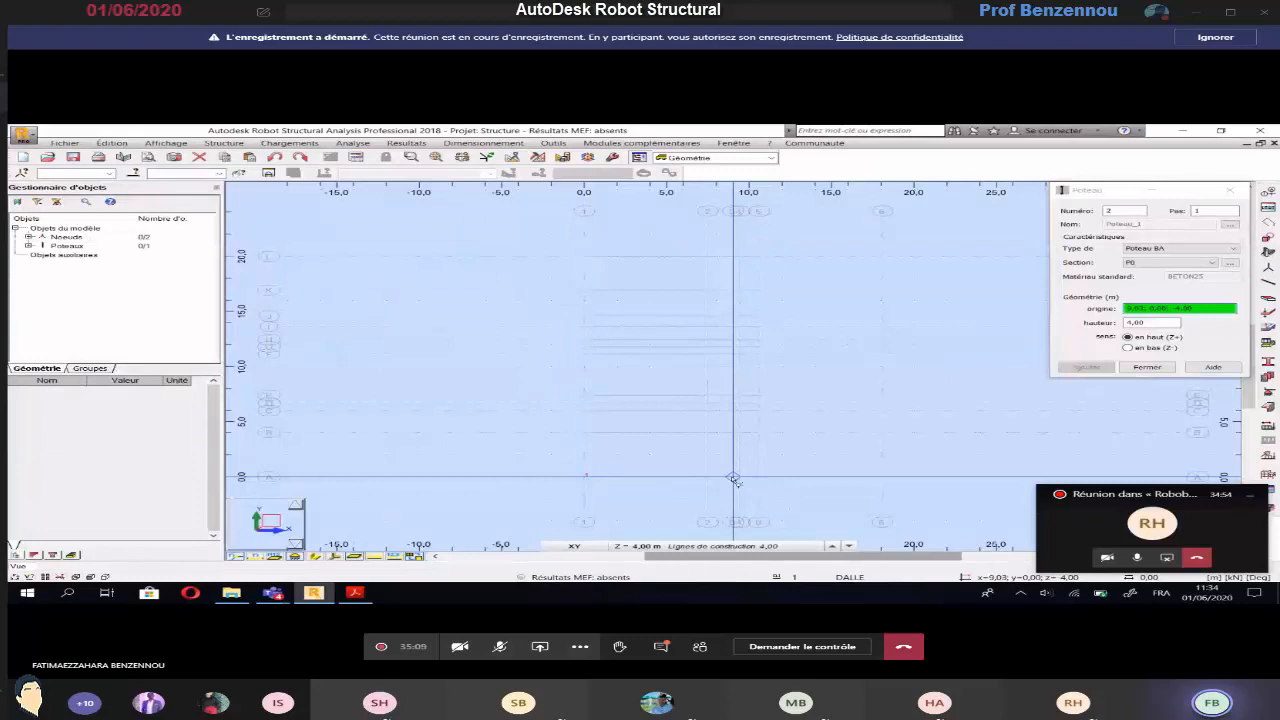
left_click(734, 478)
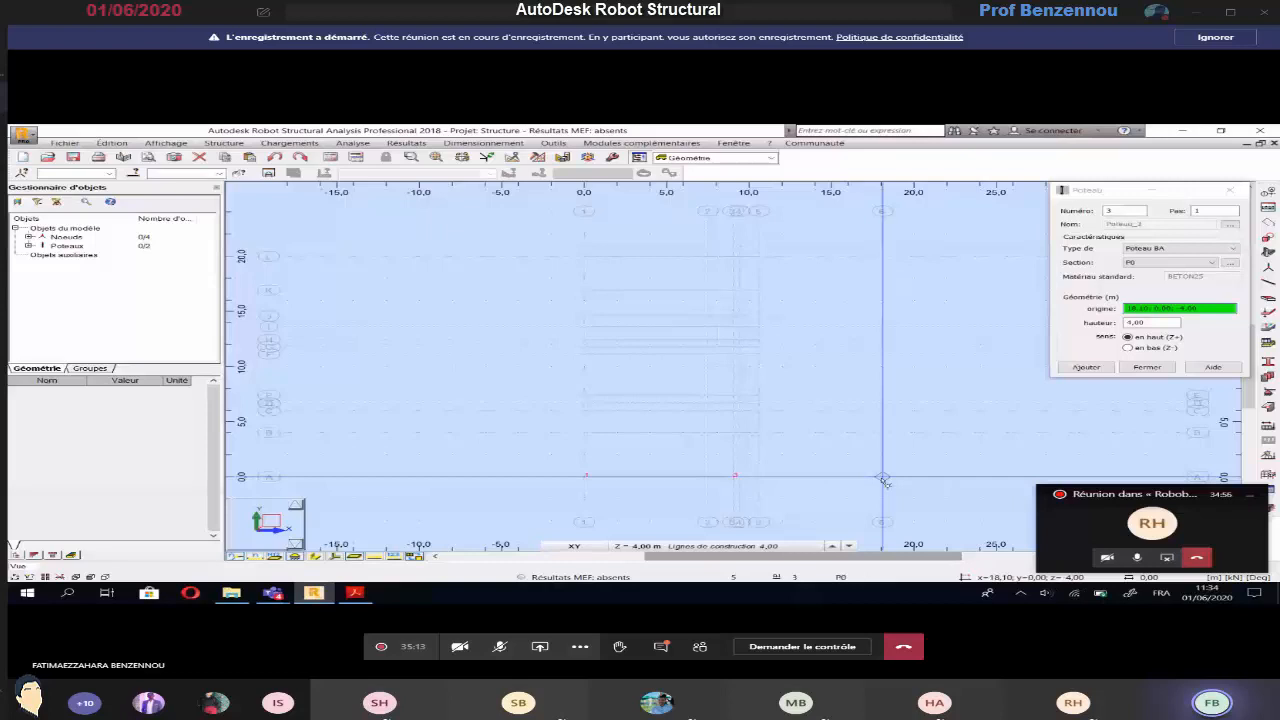
Place P0 columns at axis intersections D-1, C-6, G-1 and F-6, following the basement plan
key("alt+Tab")
key("alt+Tab")
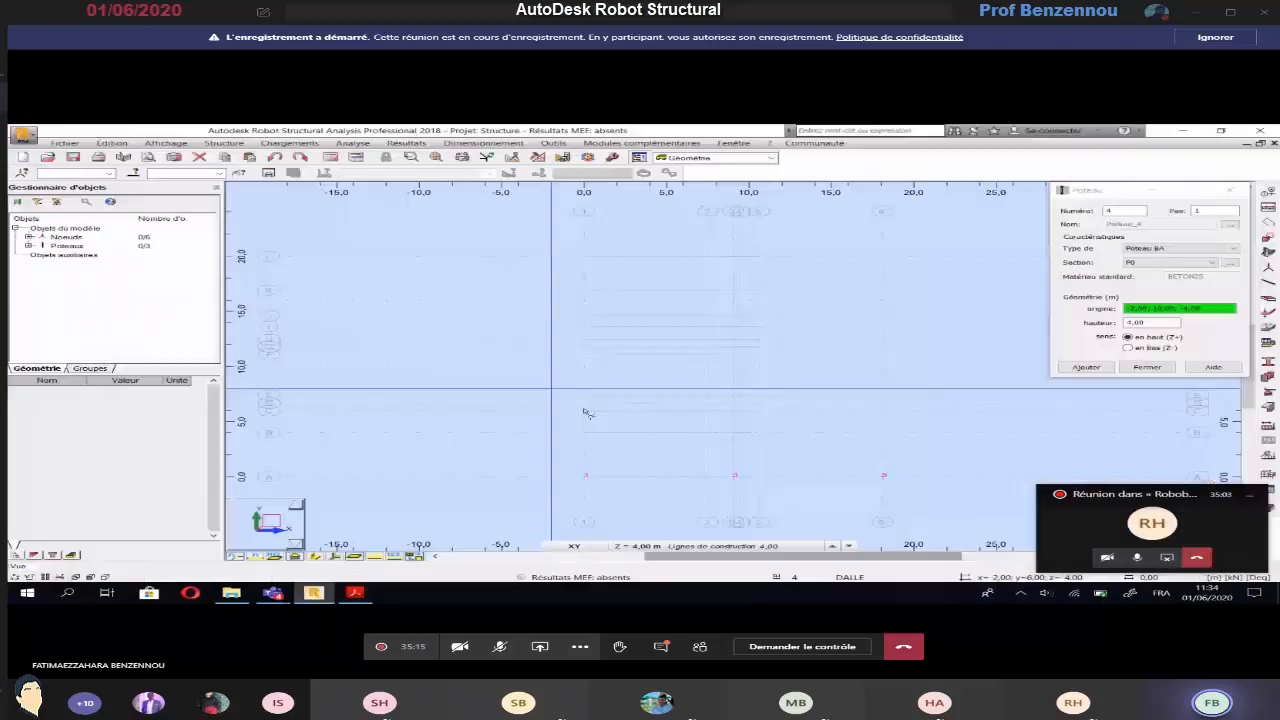
left_click(584, 403)
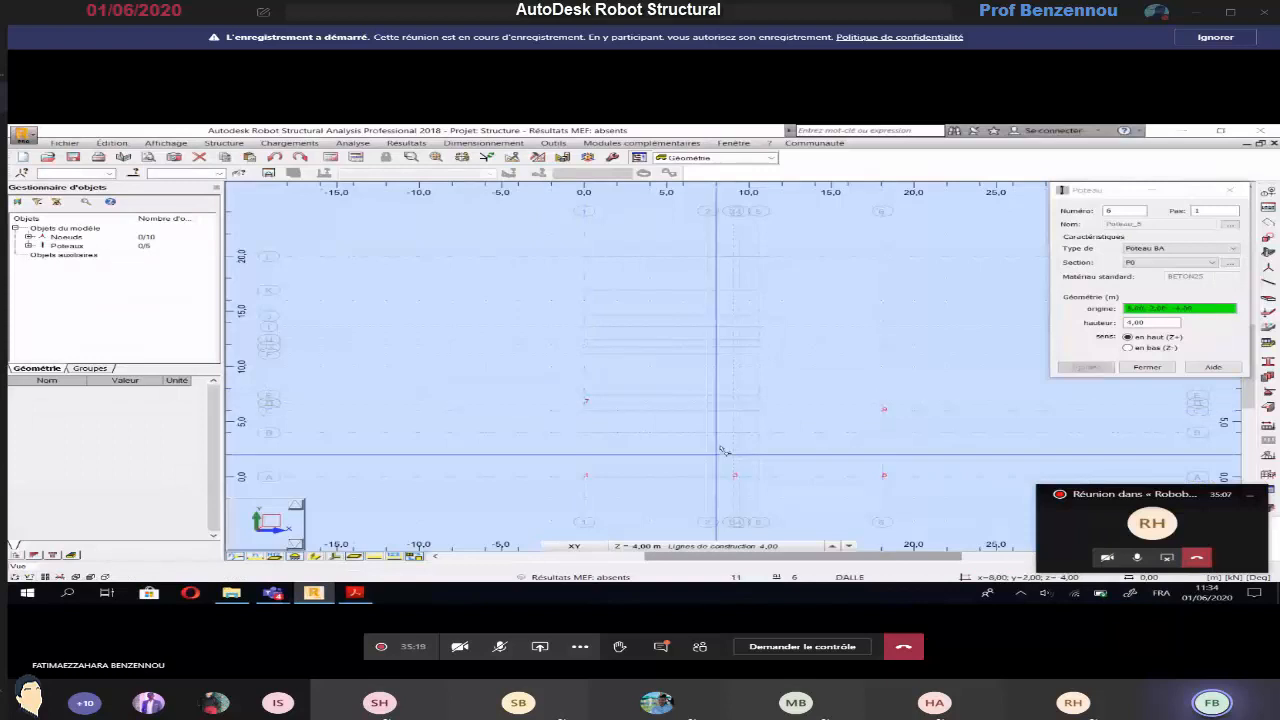
key("alt+Tab")
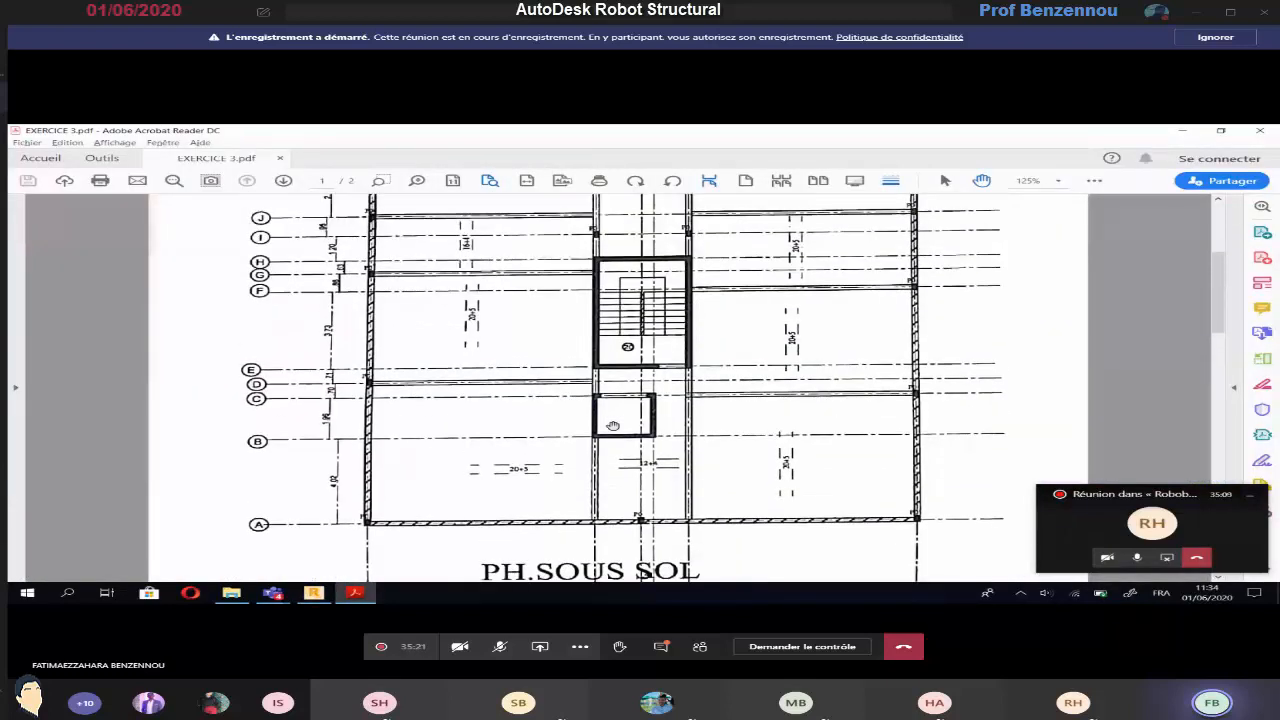
scroll(978, 337, "up", 1)
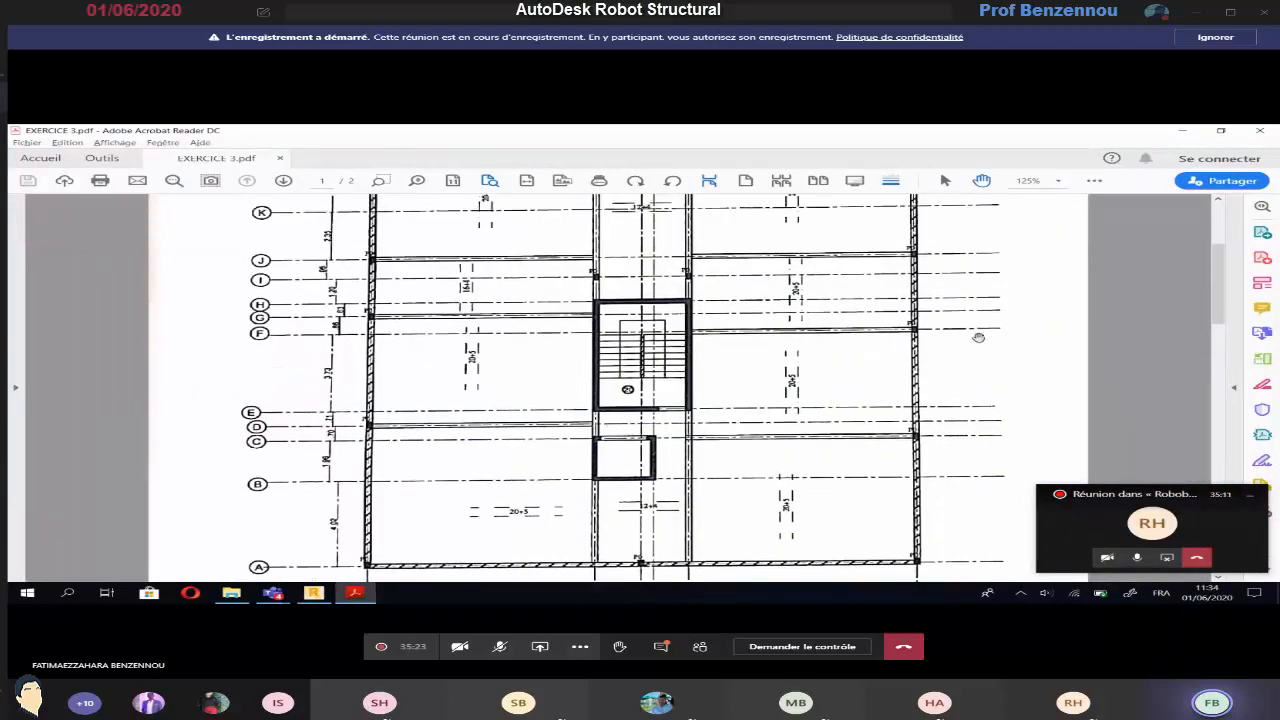
key("alt+Tab")
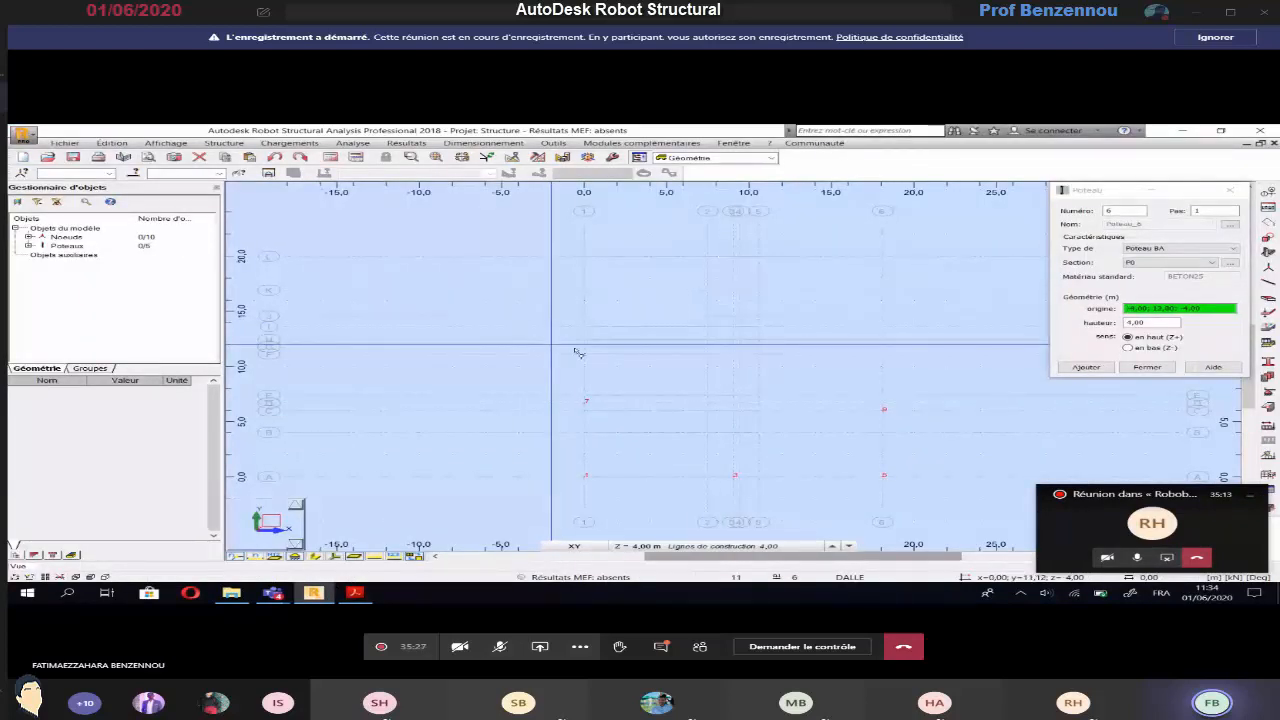
left_click(584, 347)
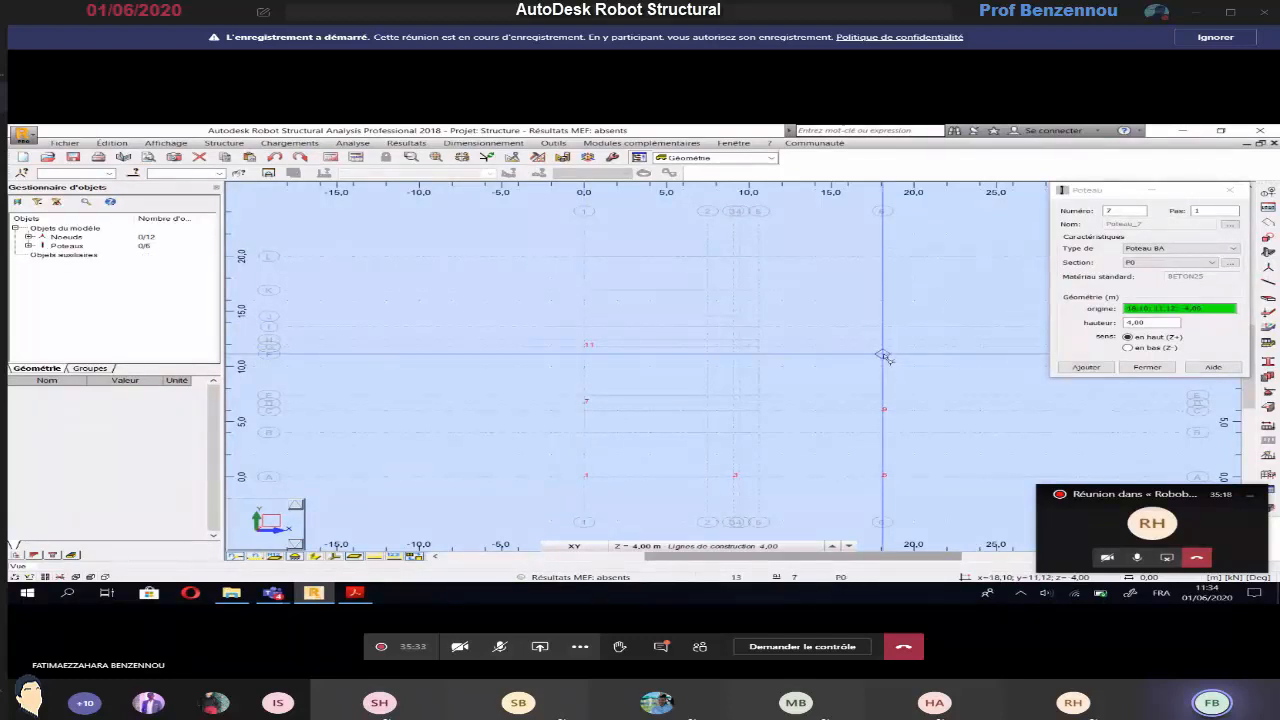
Place P0 columns at axis intersections I-2, I-5, J-1 and J-6, checking their positions against the basement plan
left_click(355, 593)
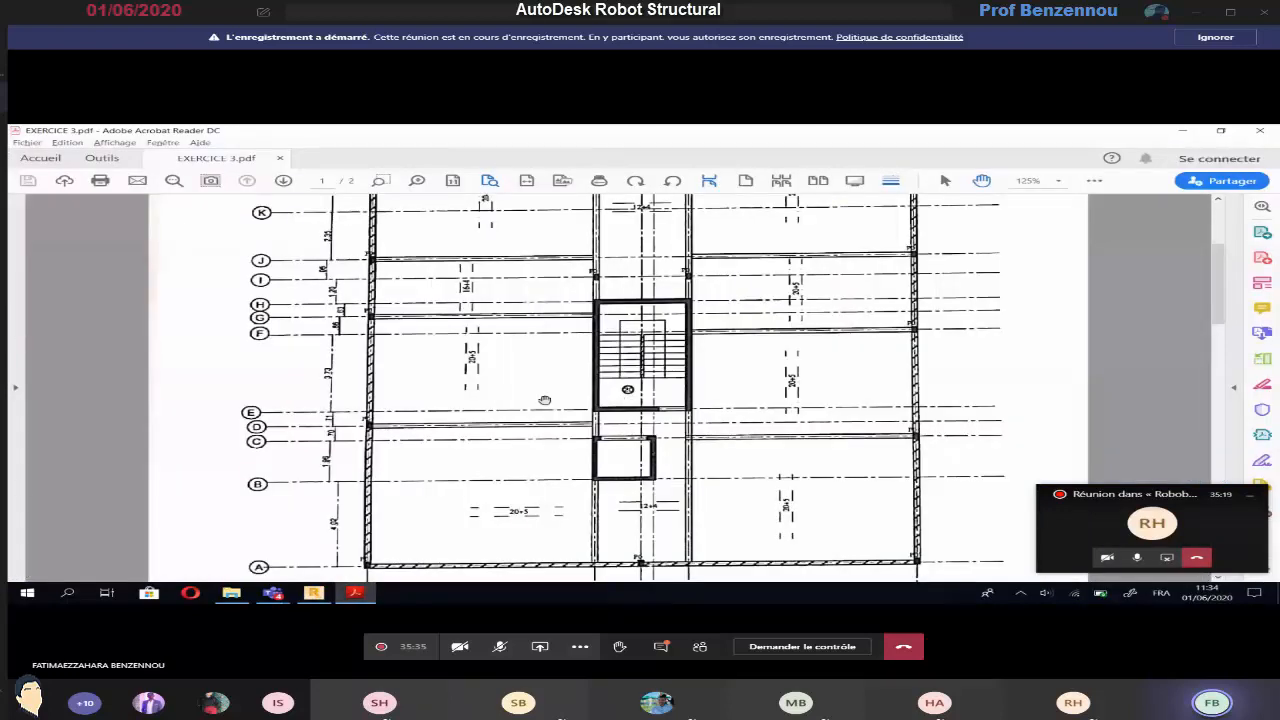
scroll(578, 351, "up", 1)
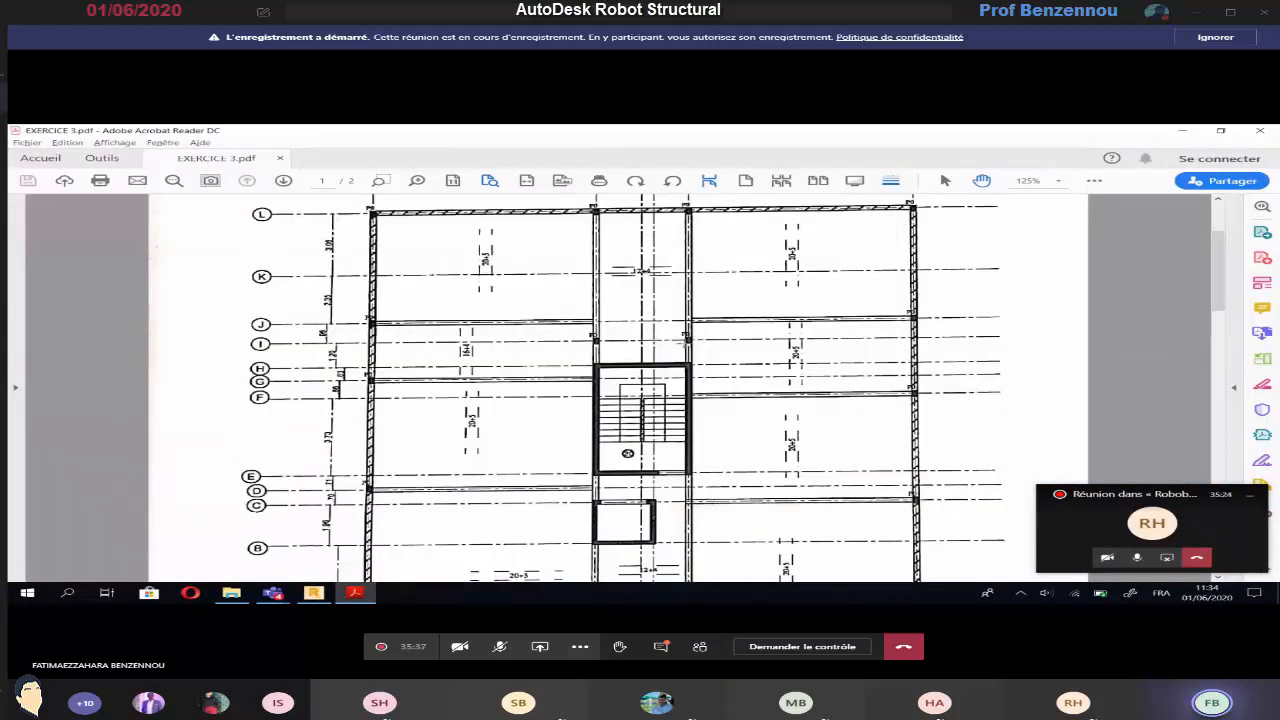
key("alt+Tab")
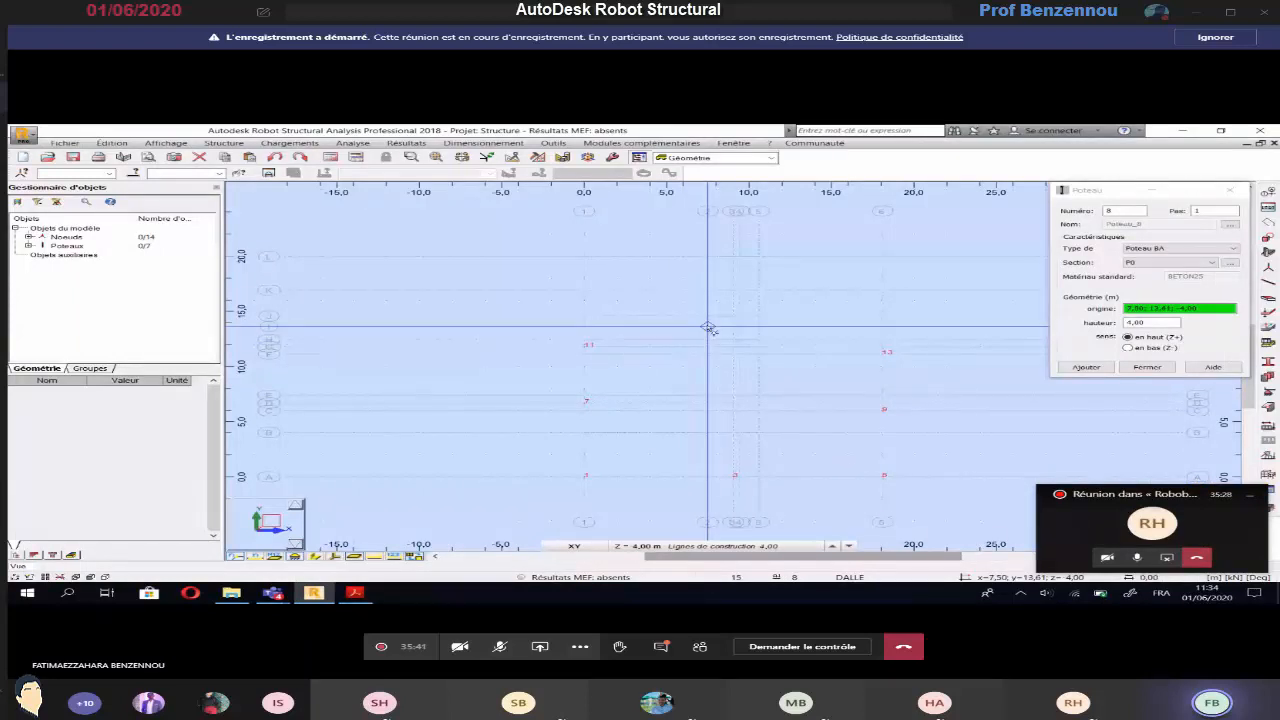
left_click(729, 331)
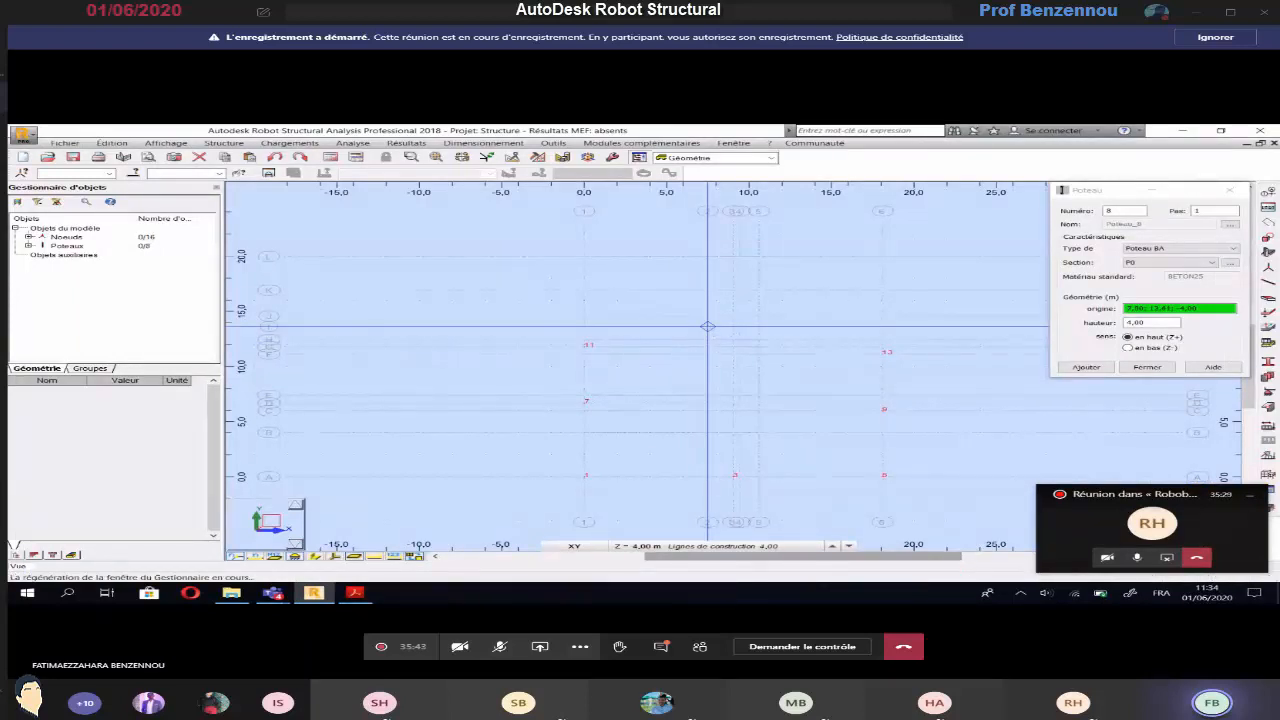
left_click(757, 327)
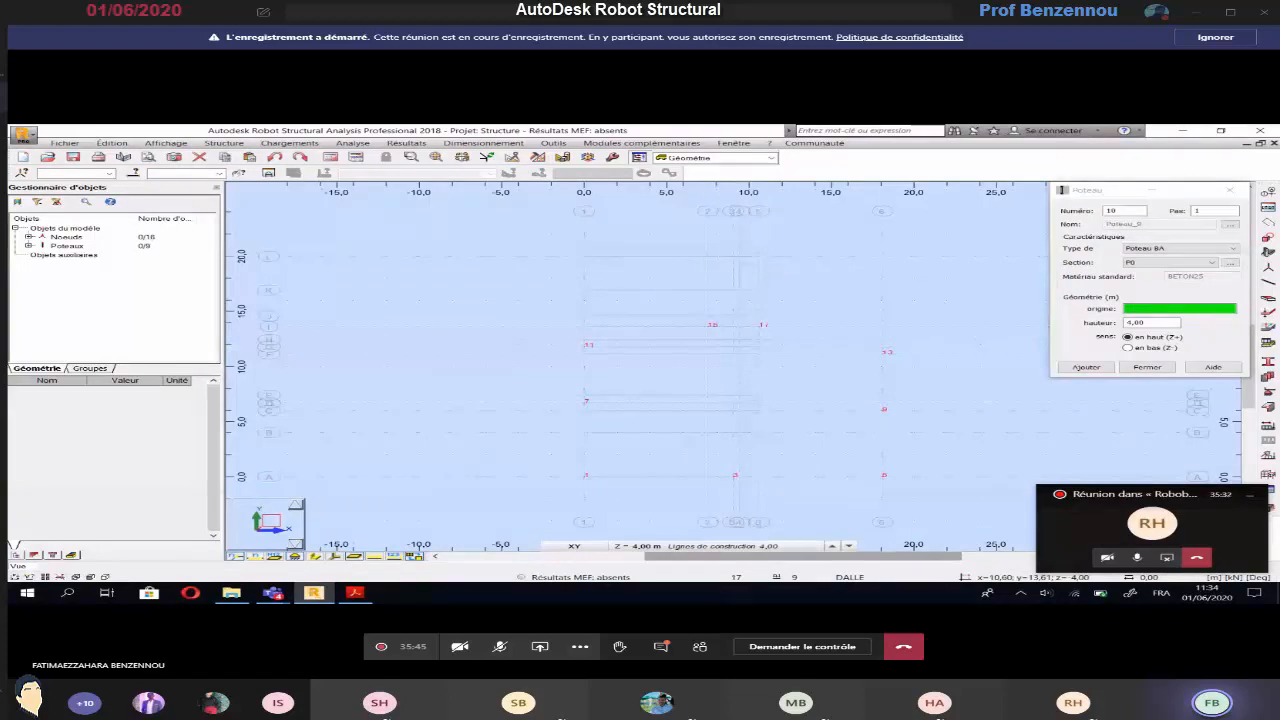
key("alt+Tab")
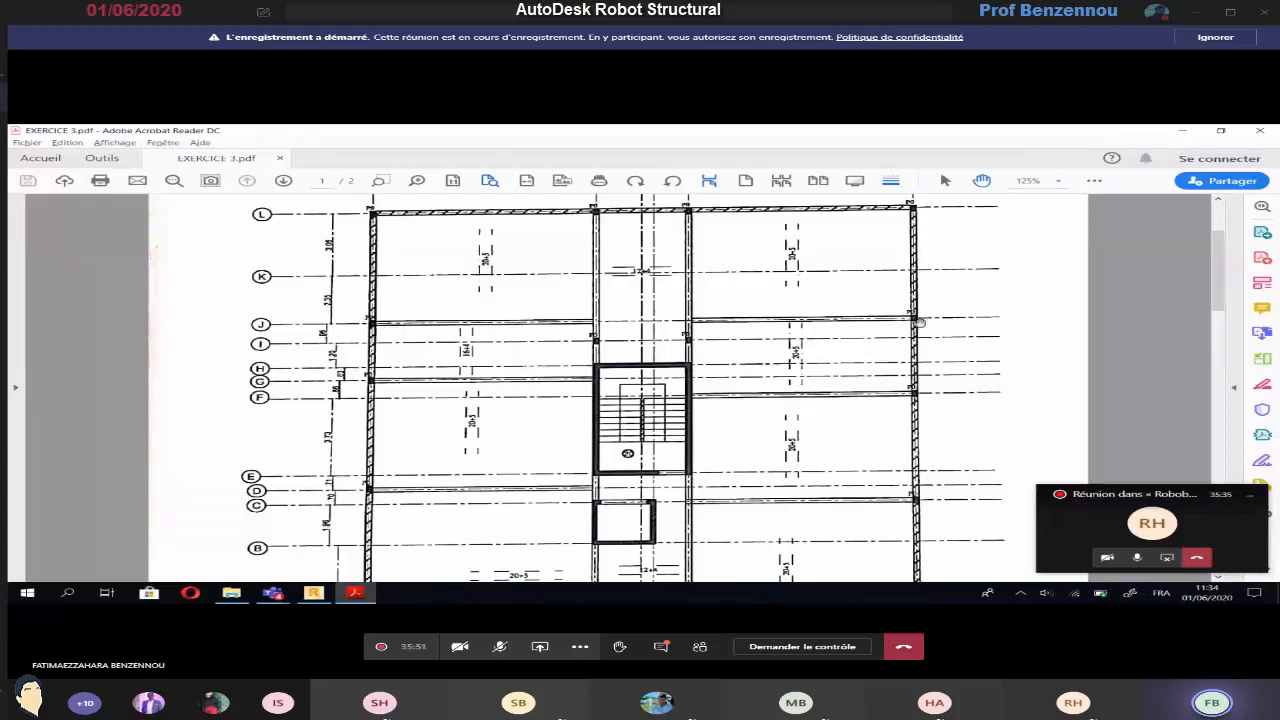
key("alt+Tab")
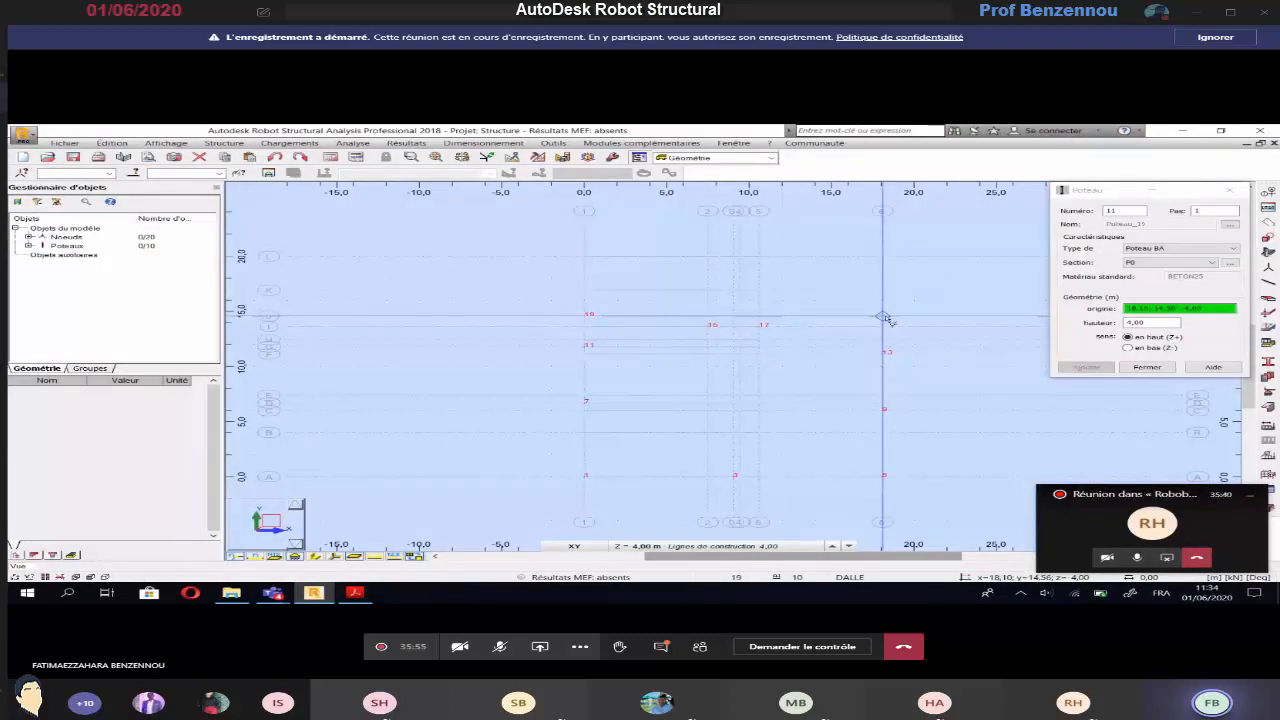
key("alt+Tab")
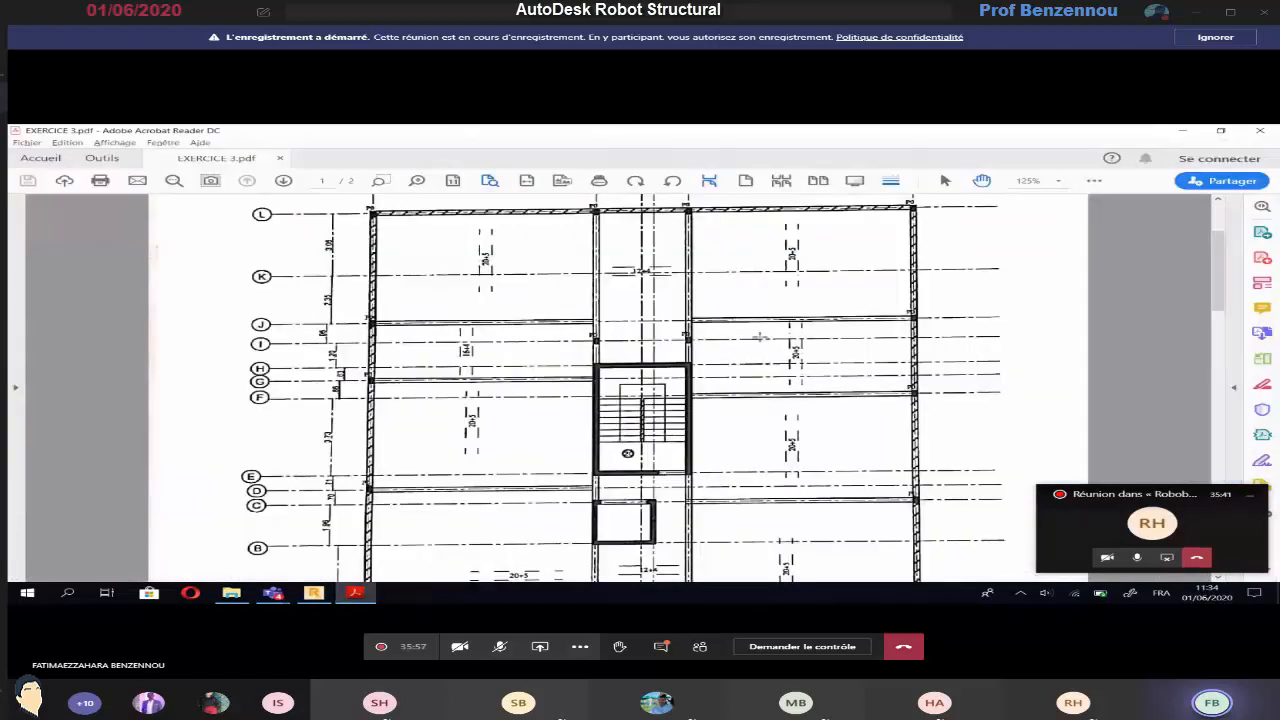
Place P0 columns along axis L at its intersections with axes 1, 2, 5 and 6, following the basement plan
scroll(760, 338, "up", 2)
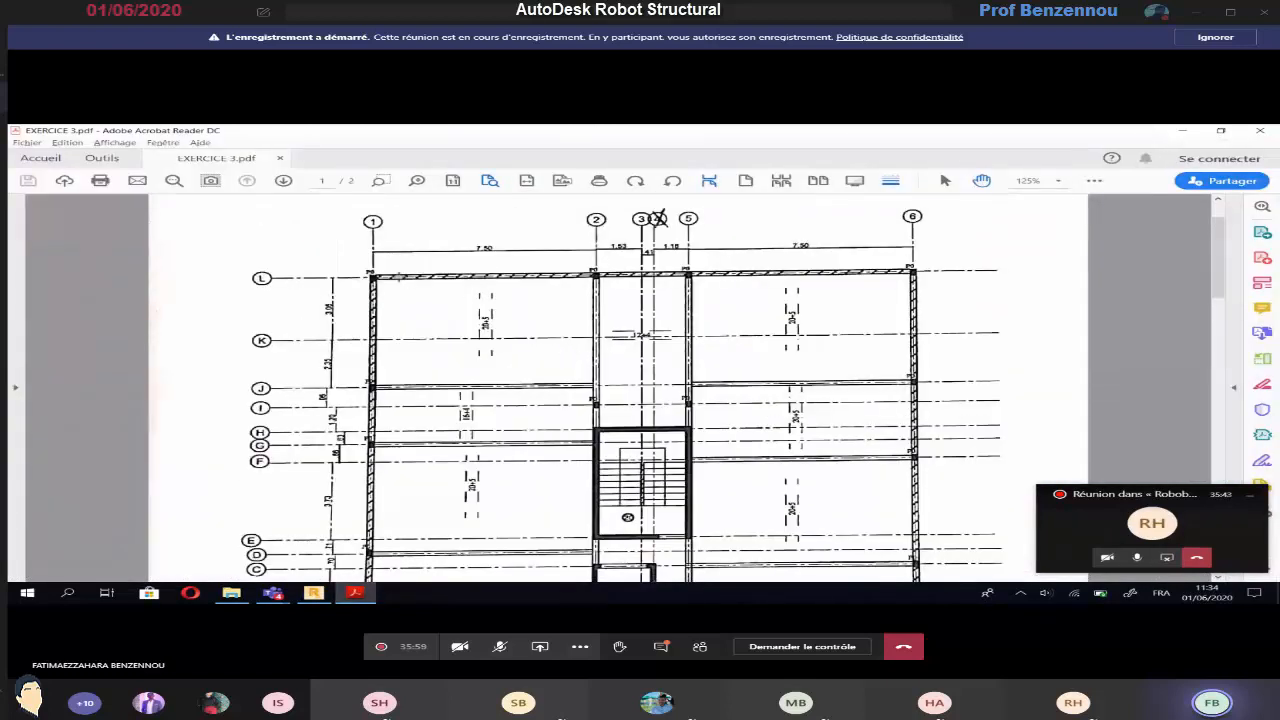
key("alt+Tab")
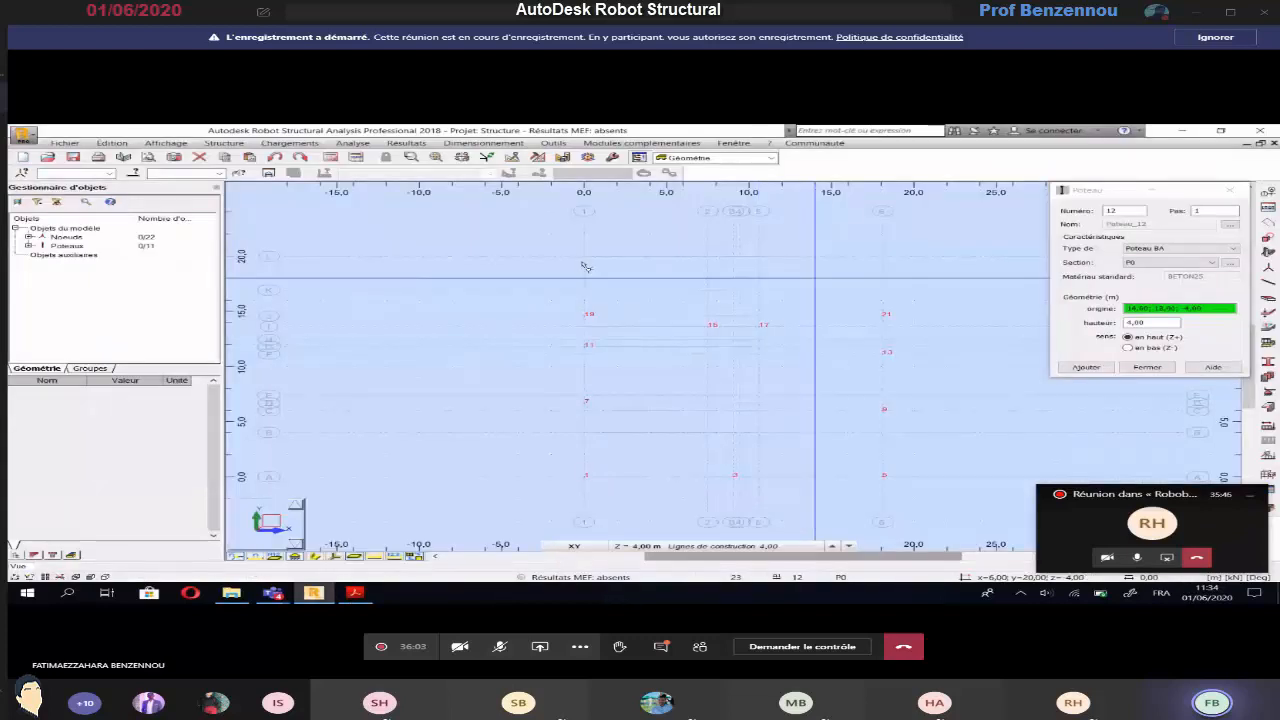
left_click(586, 261)
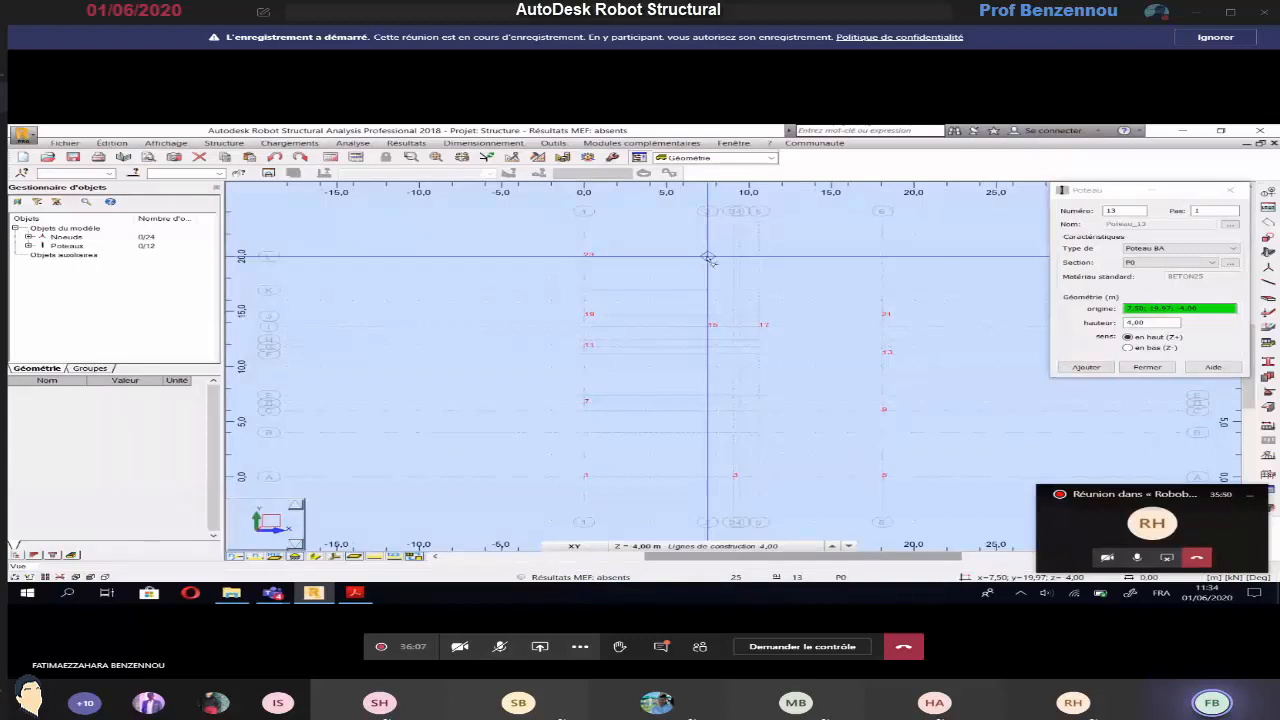
left_click(708, 259)
left_click(762, 259)
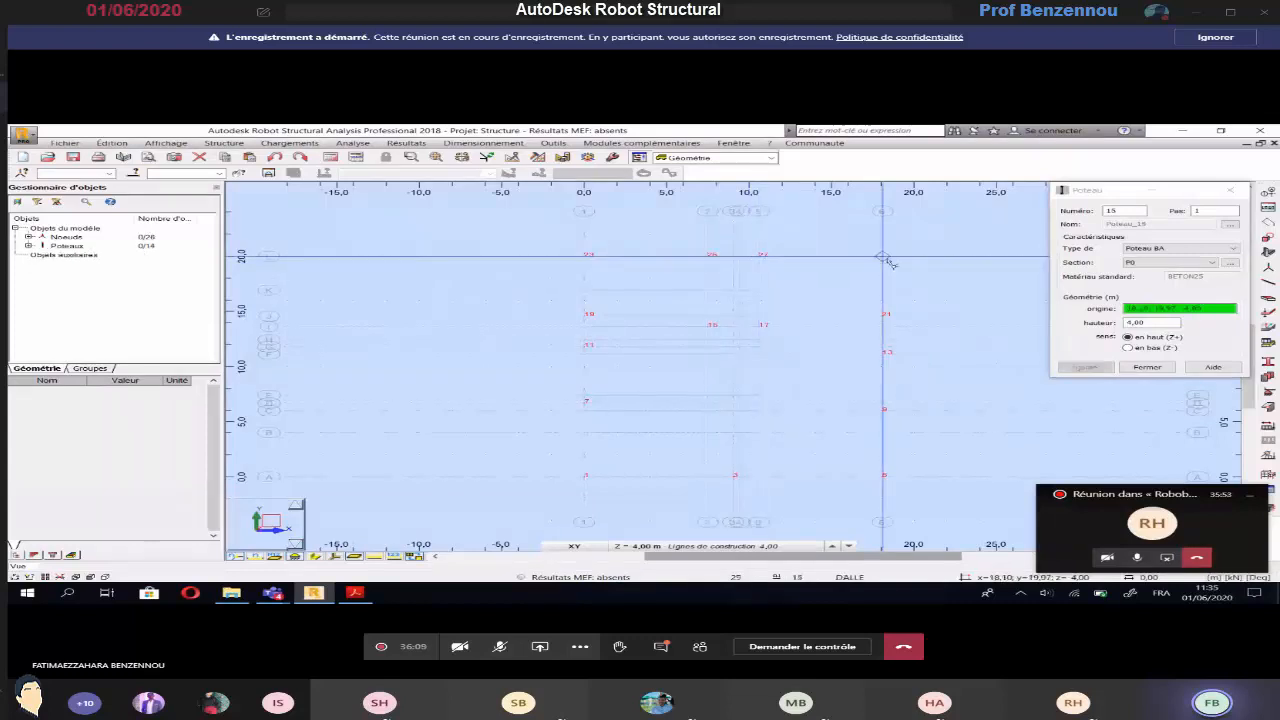
Check the column layout and wall thickness notes on the basement plan, and end column placement
key("alt+Tab")
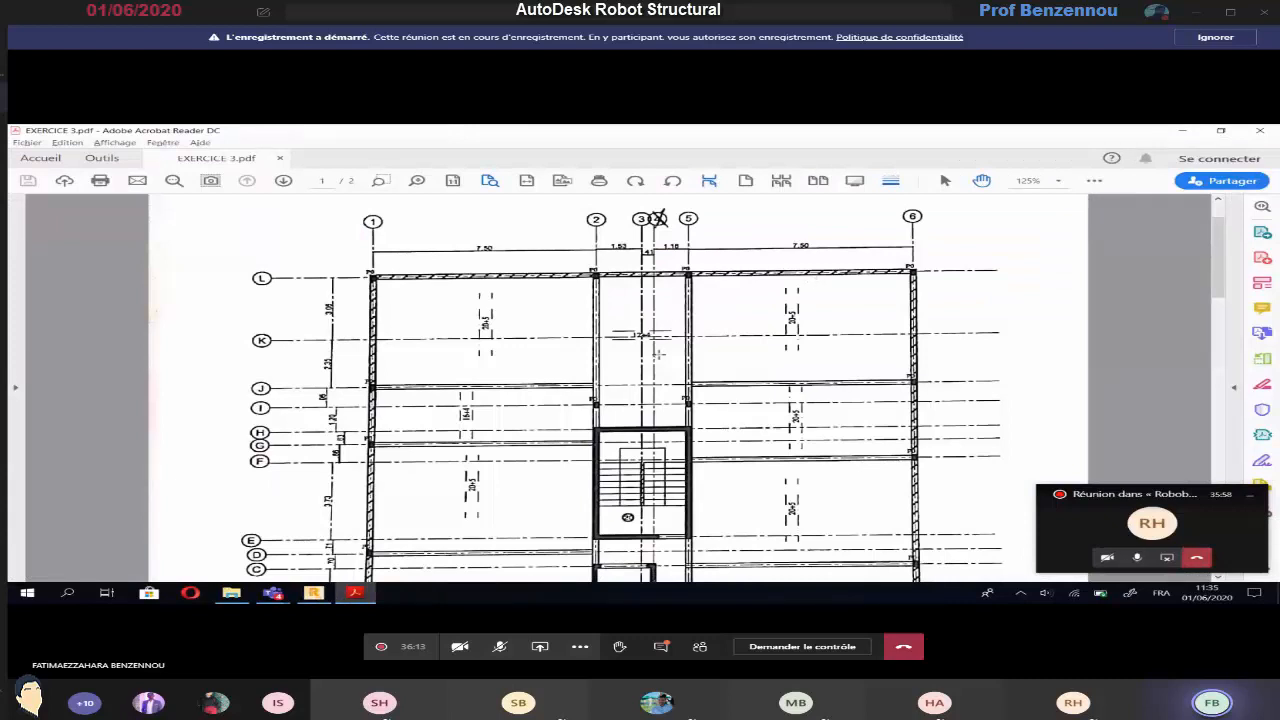
scroll(658, 354, "down", 1, "ctrl")
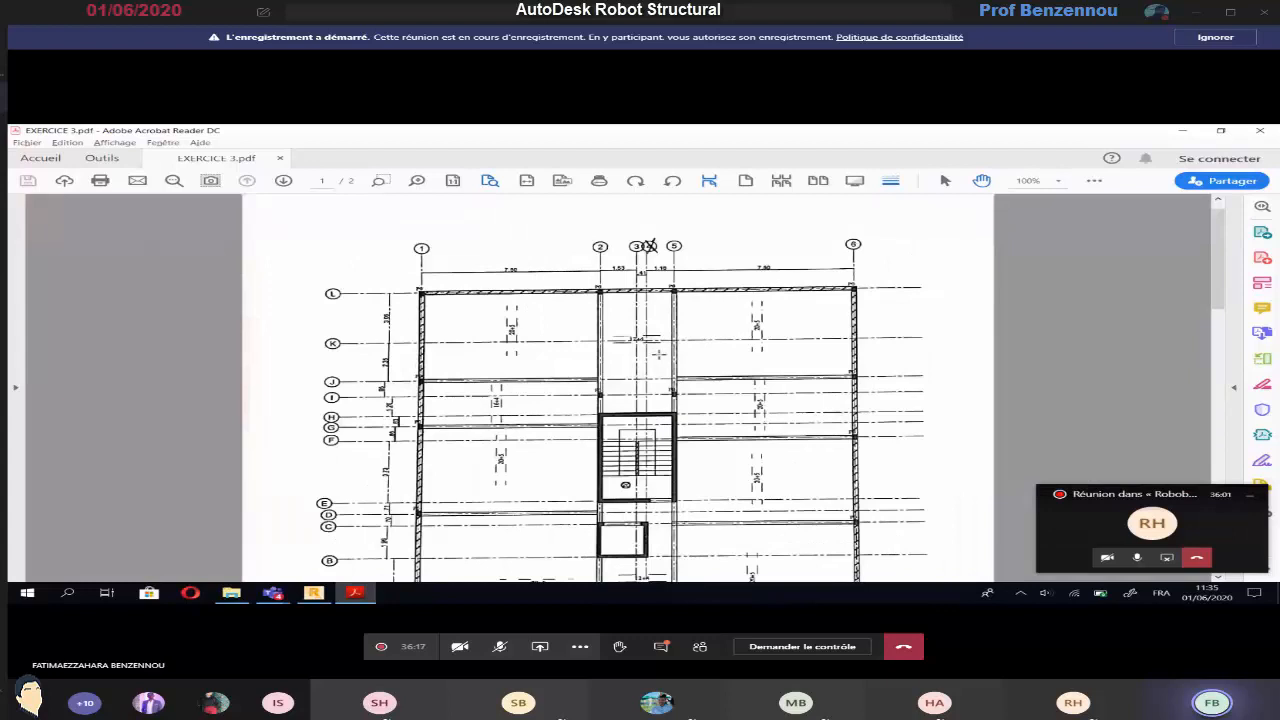
scroll(658, 354, "down", 2)
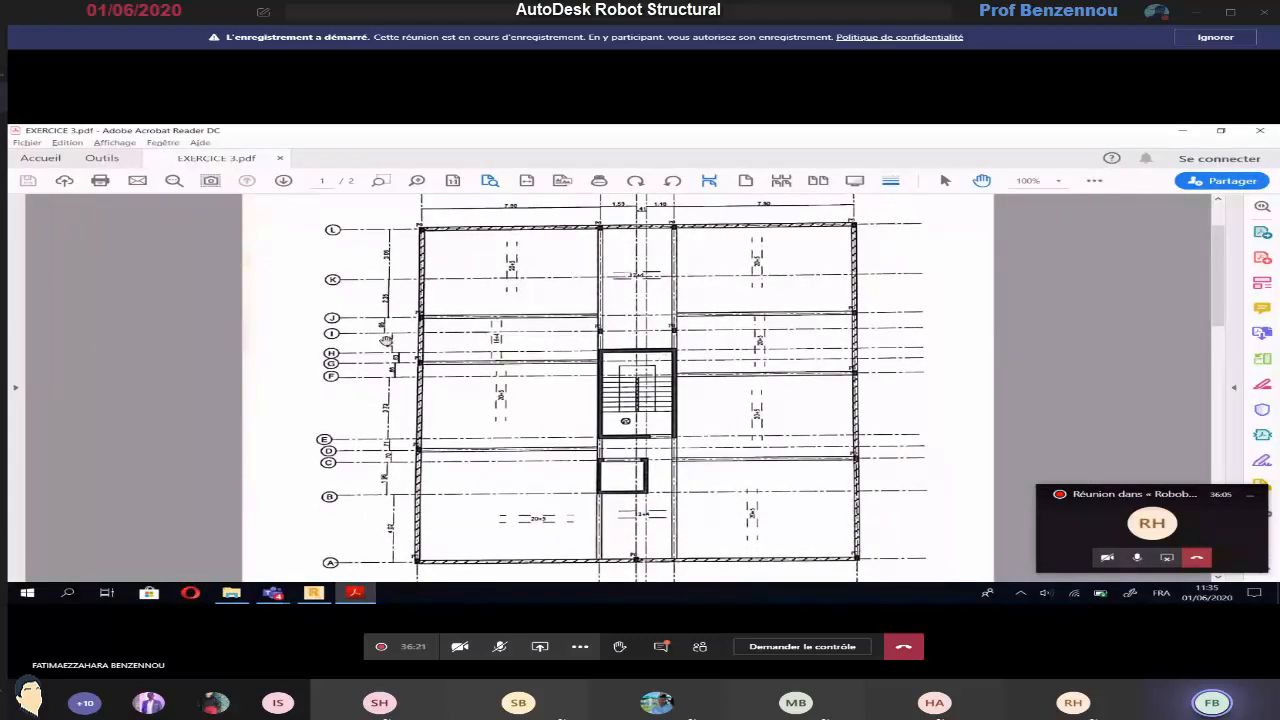
scroll(386, 341, "down", 5)
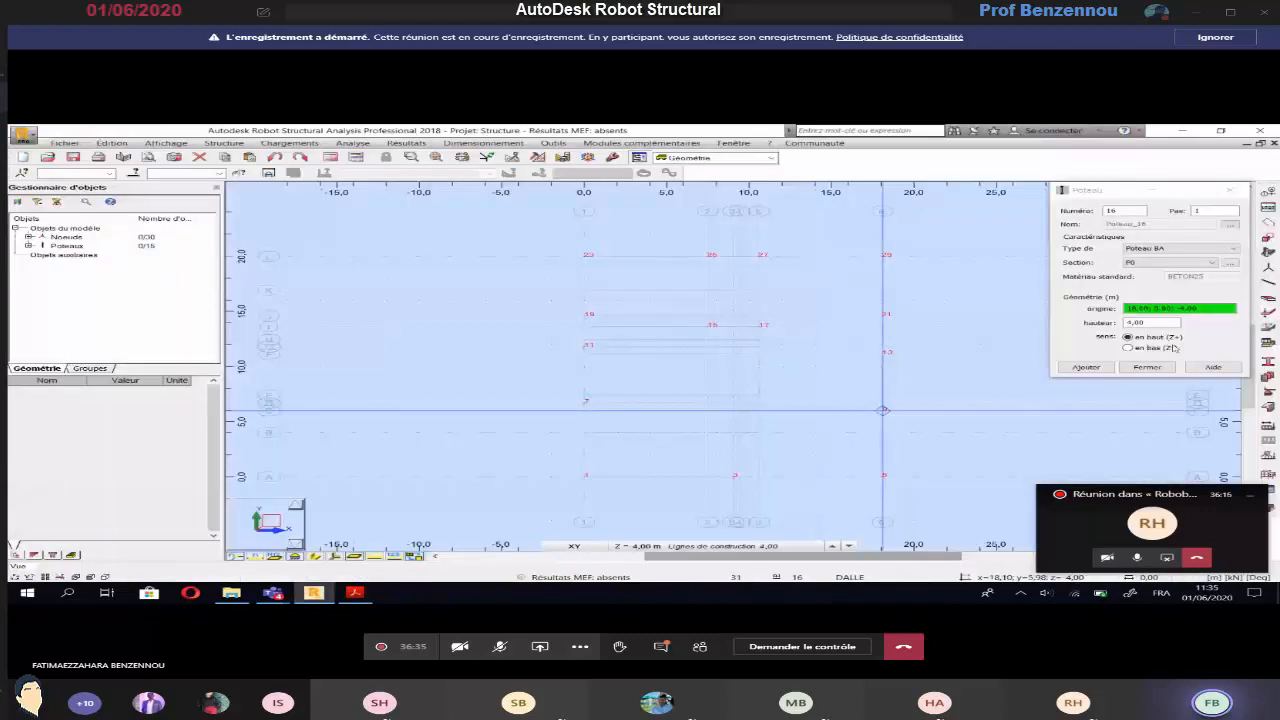
left_click(1148, 367)
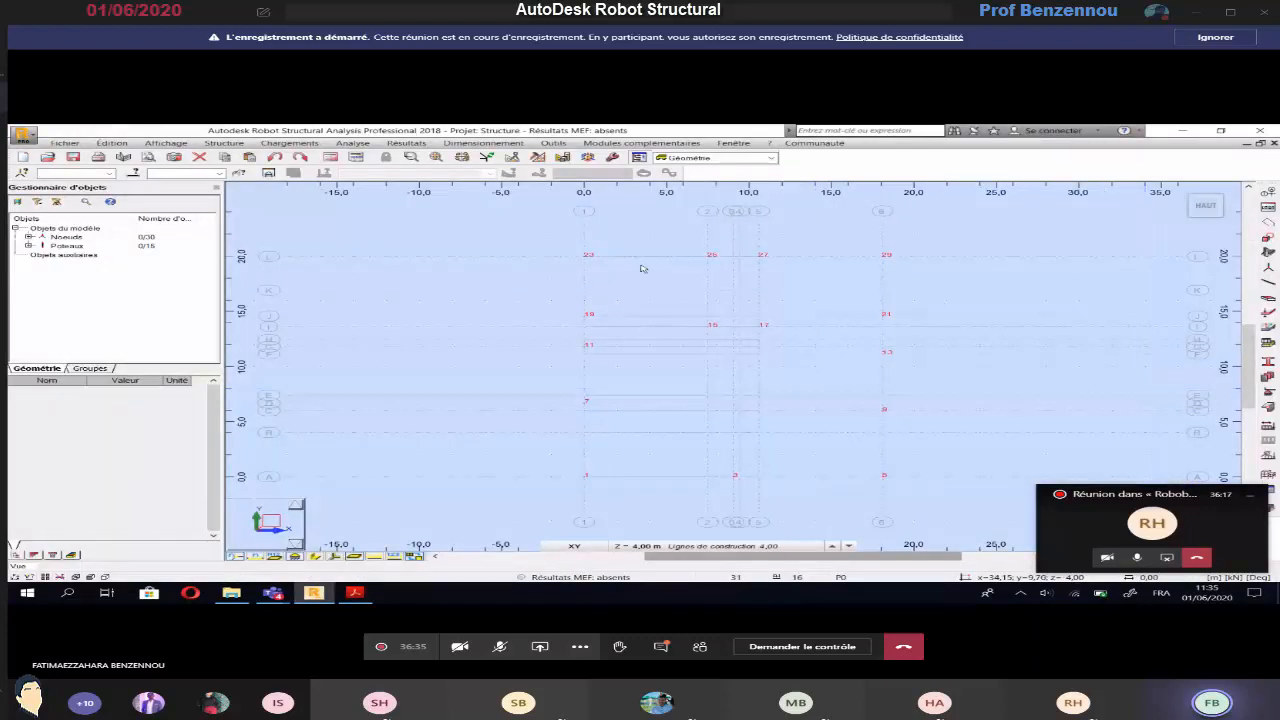
For a new wall, define a uniform BETON25 thickness named Voile noir, 15 cm thick, in dark brown
left_click(217, 144)
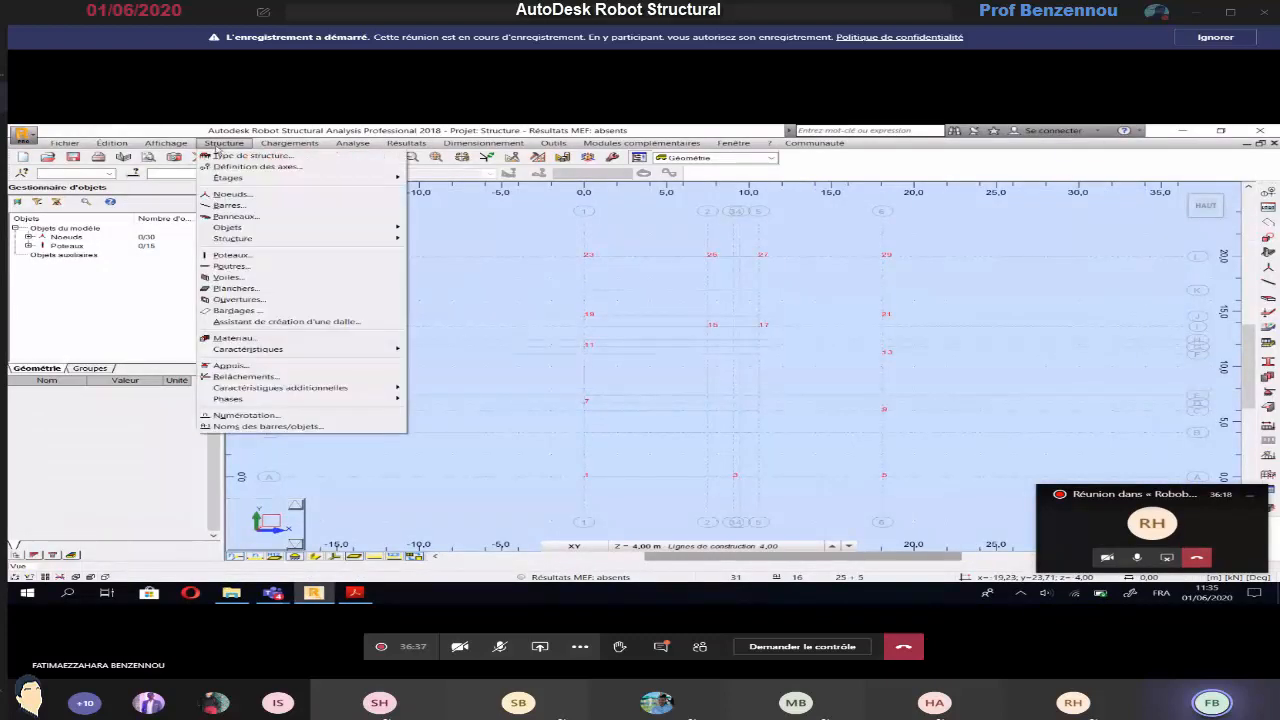
left_click(231, 278)
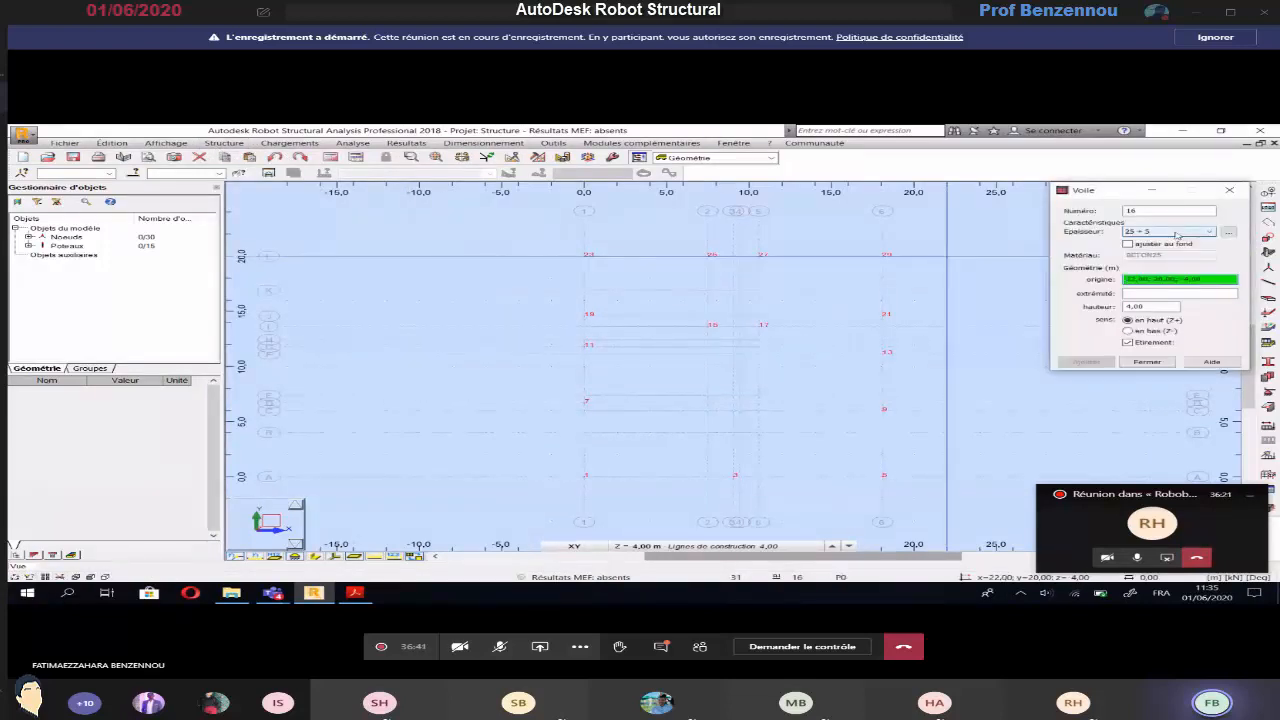
left_click(1227, 232)
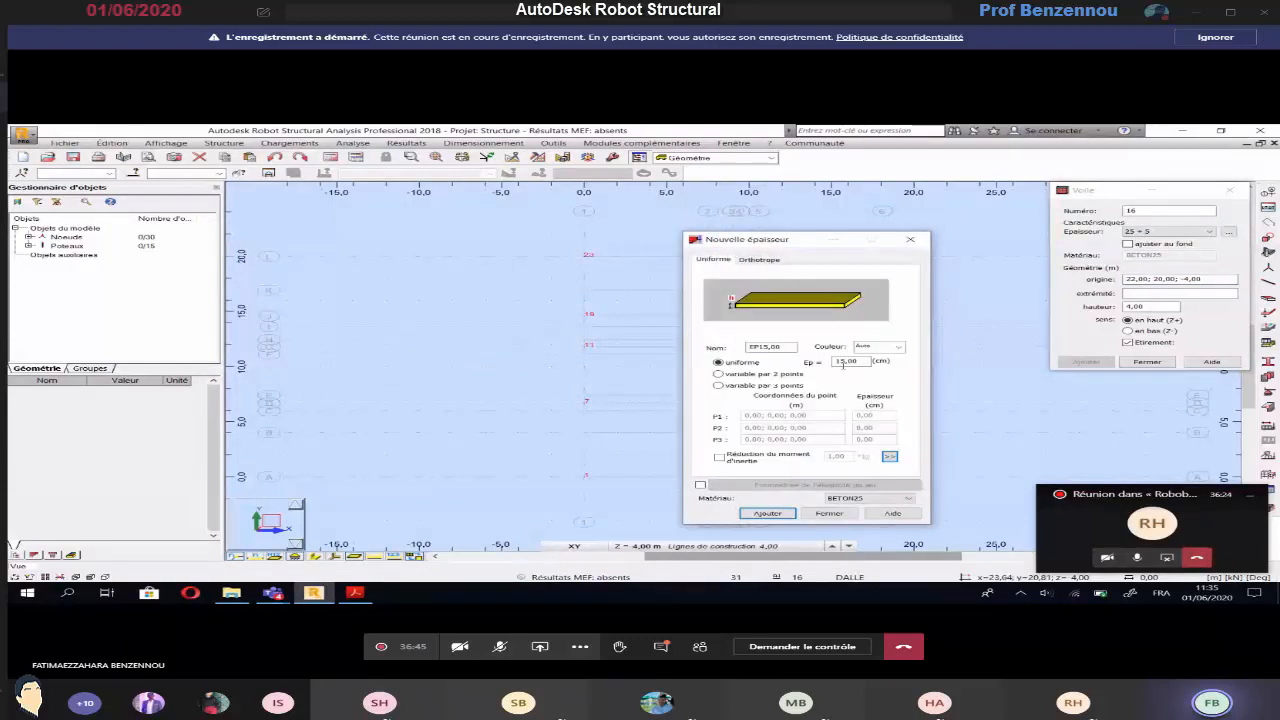
left_click_drag(785, 347, 744, 350)
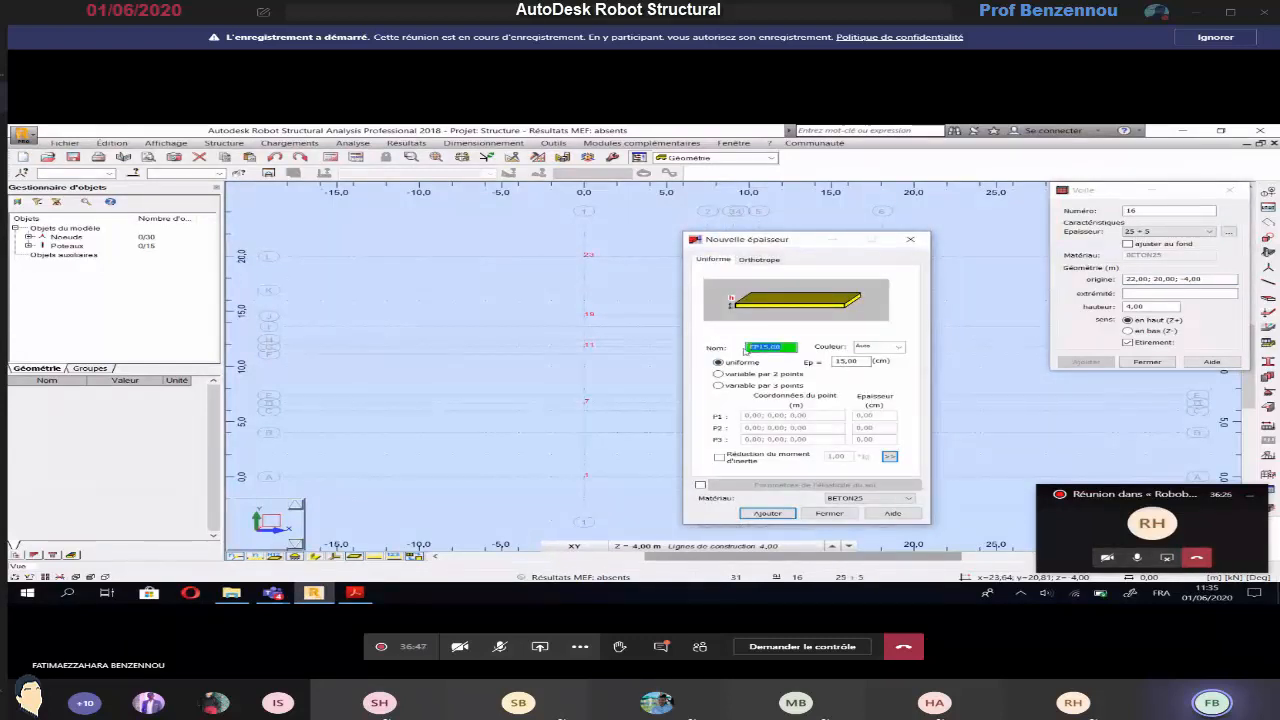
type("Voile noir")
left_click(899, 347)
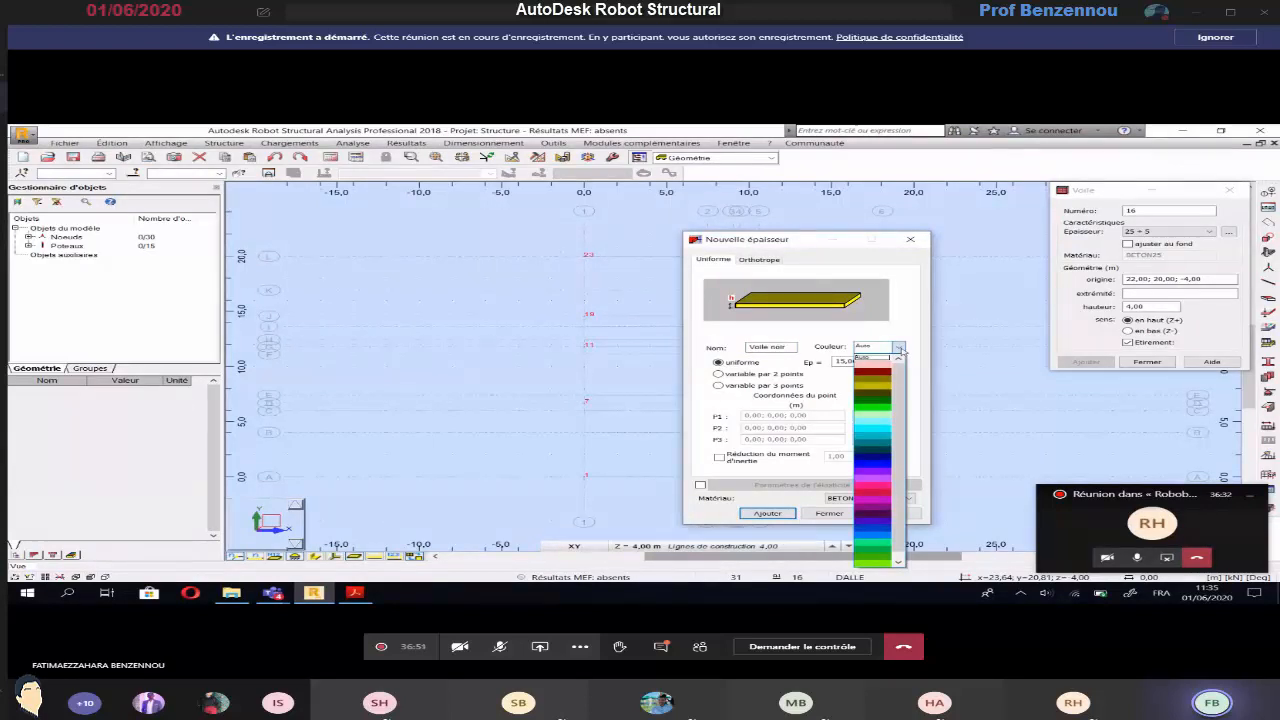
left_click(875, 392)
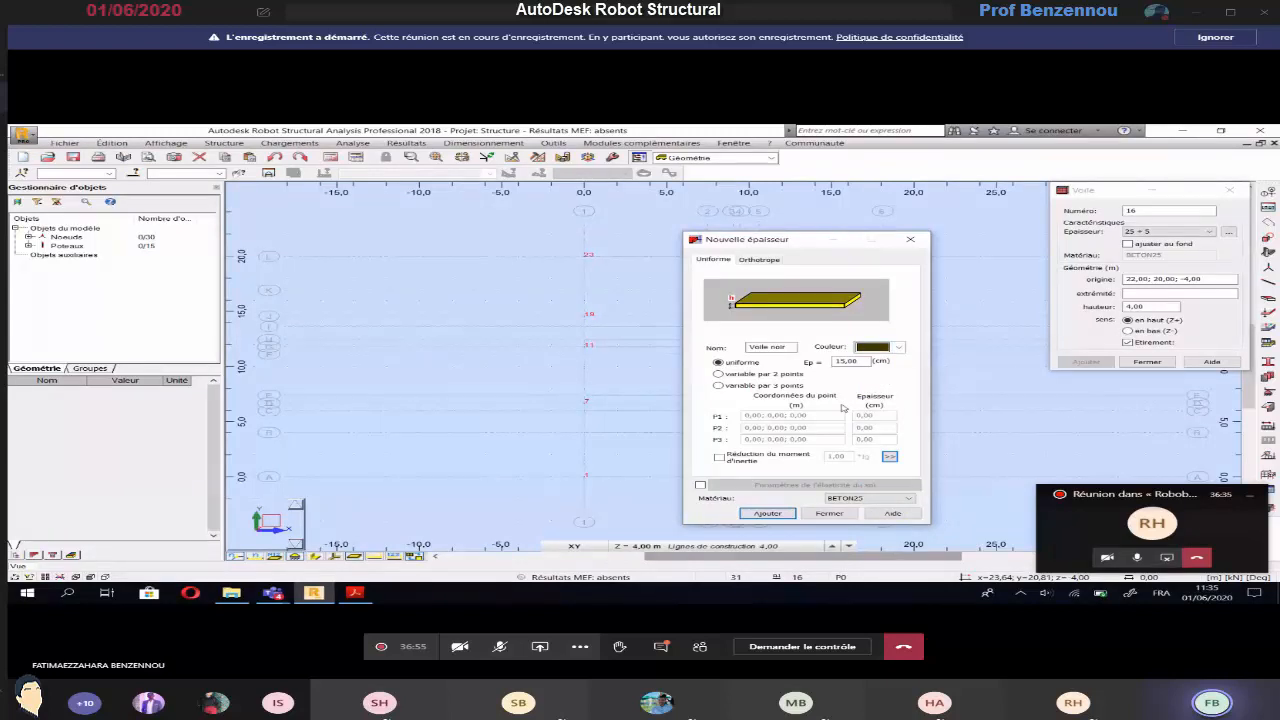
left_click(781, 515)
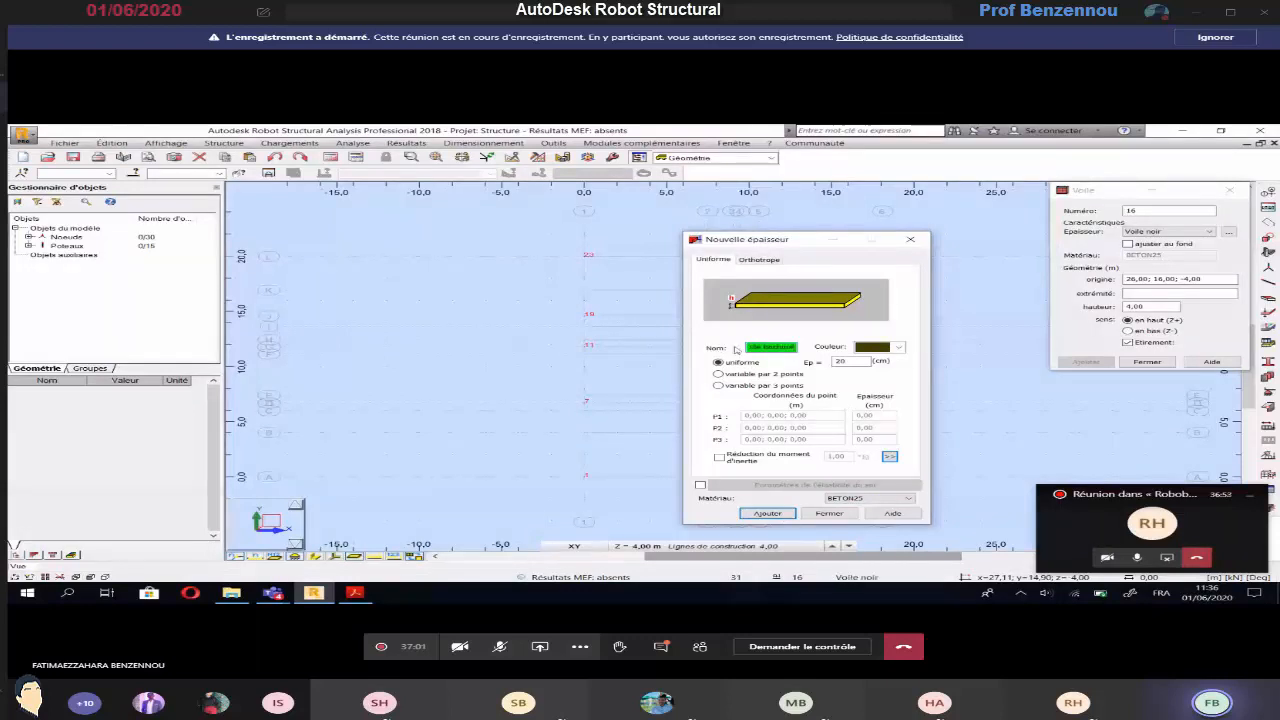
Add a second uniform BETON25 wall thickness named Voile hachuré, 20 cm thick, in blue
left_click(899, 347)
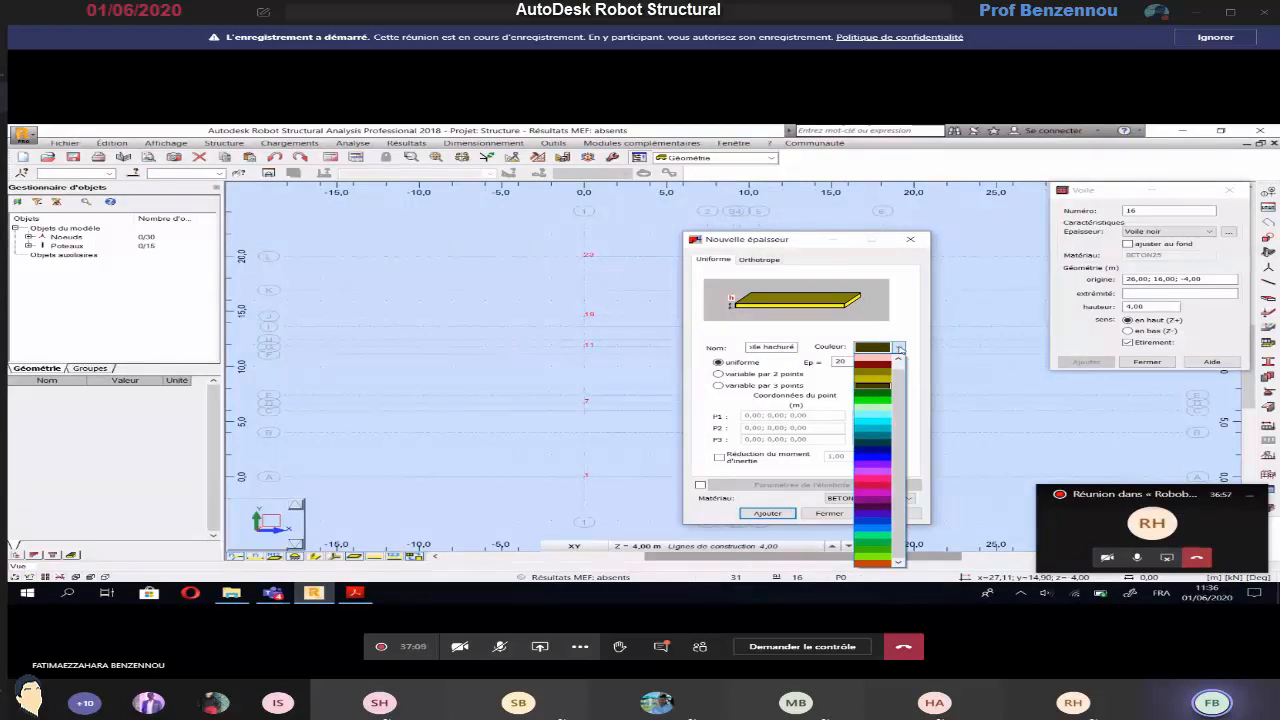
left_click(874, 457)
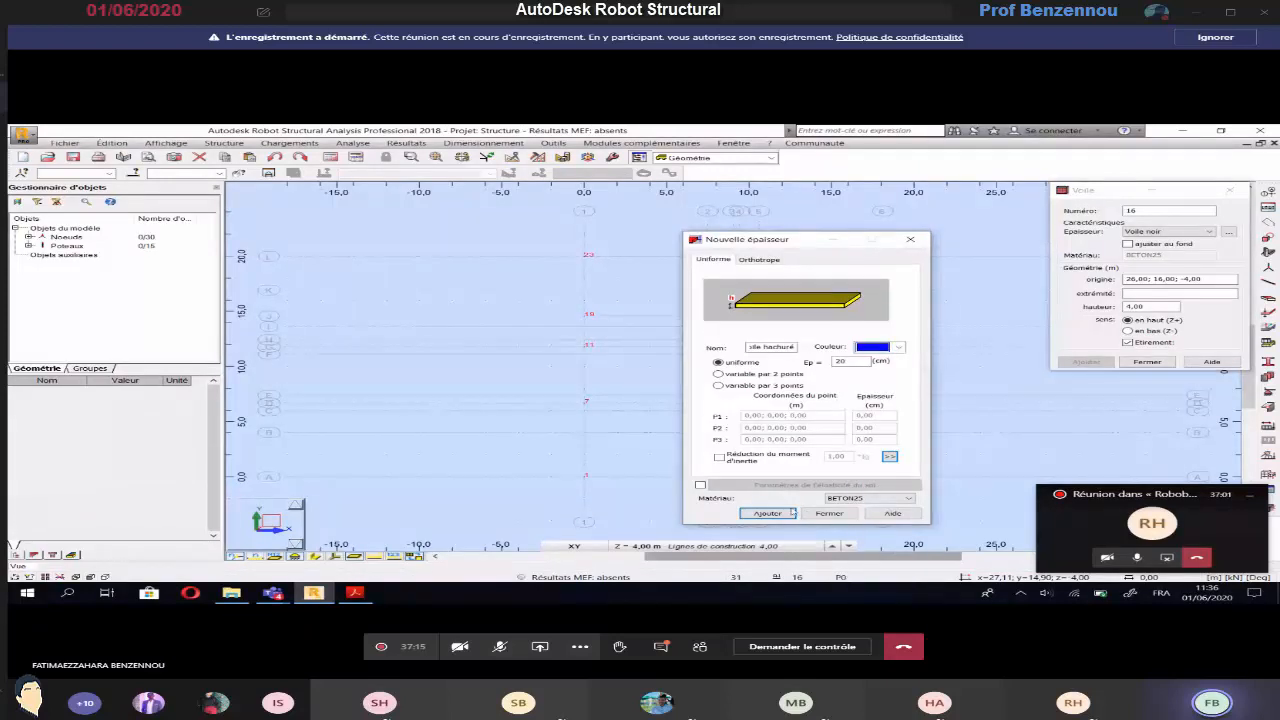
left_click(787, 513)
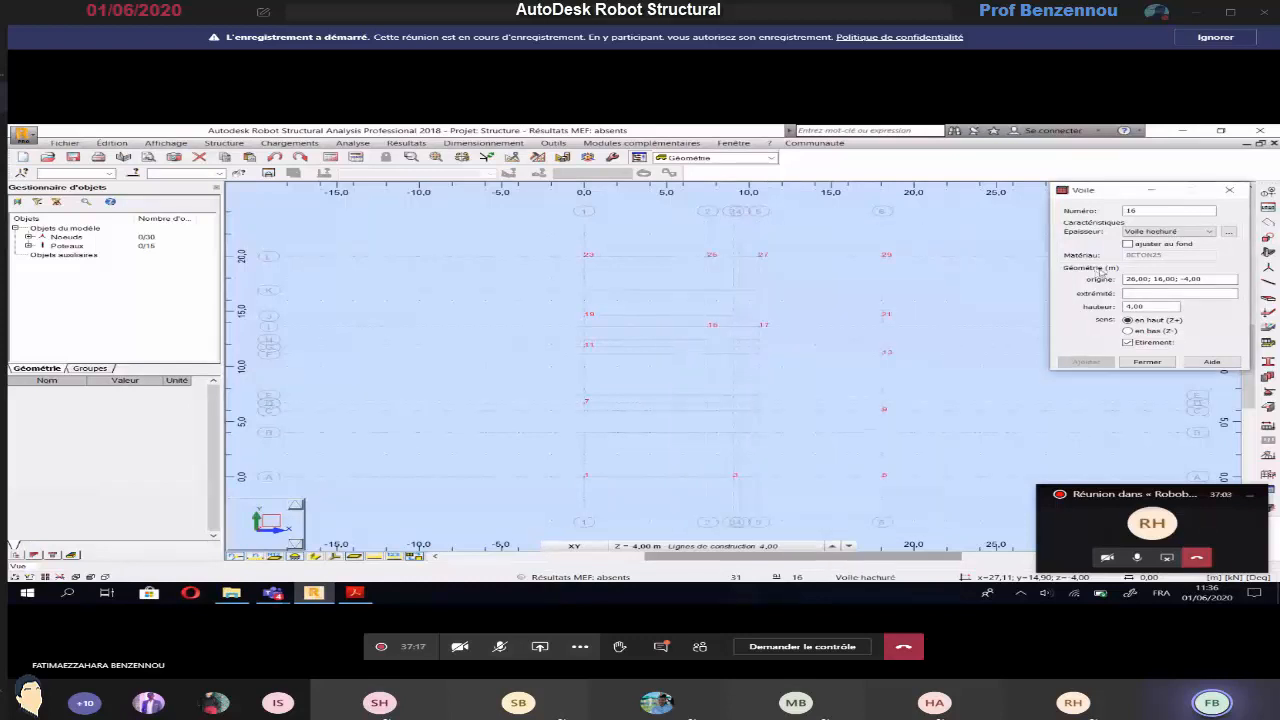
Draw the four perimeter walls with Voile hachuré, 4.00 m high, through axis intersections L-1, L-6, A-6, A-1 and back to L-1
left_click(1176, 231)
left_click(1160, 243)
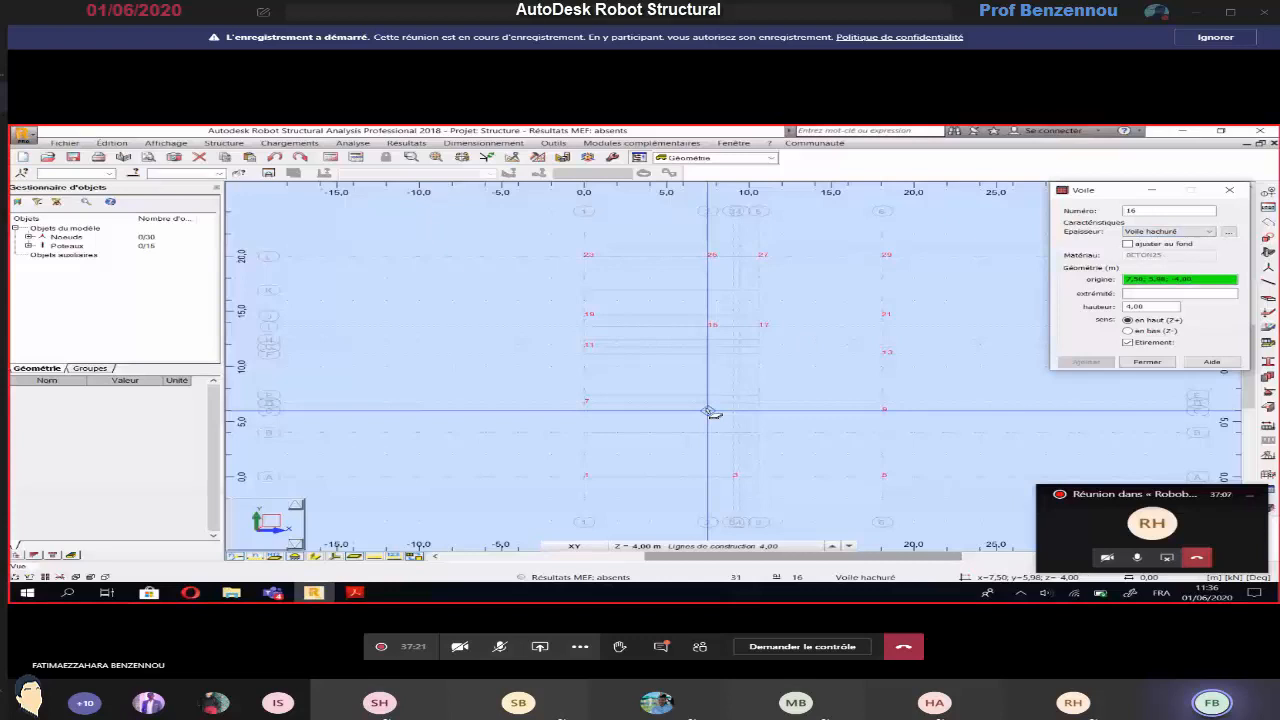
key("alt+Tab")
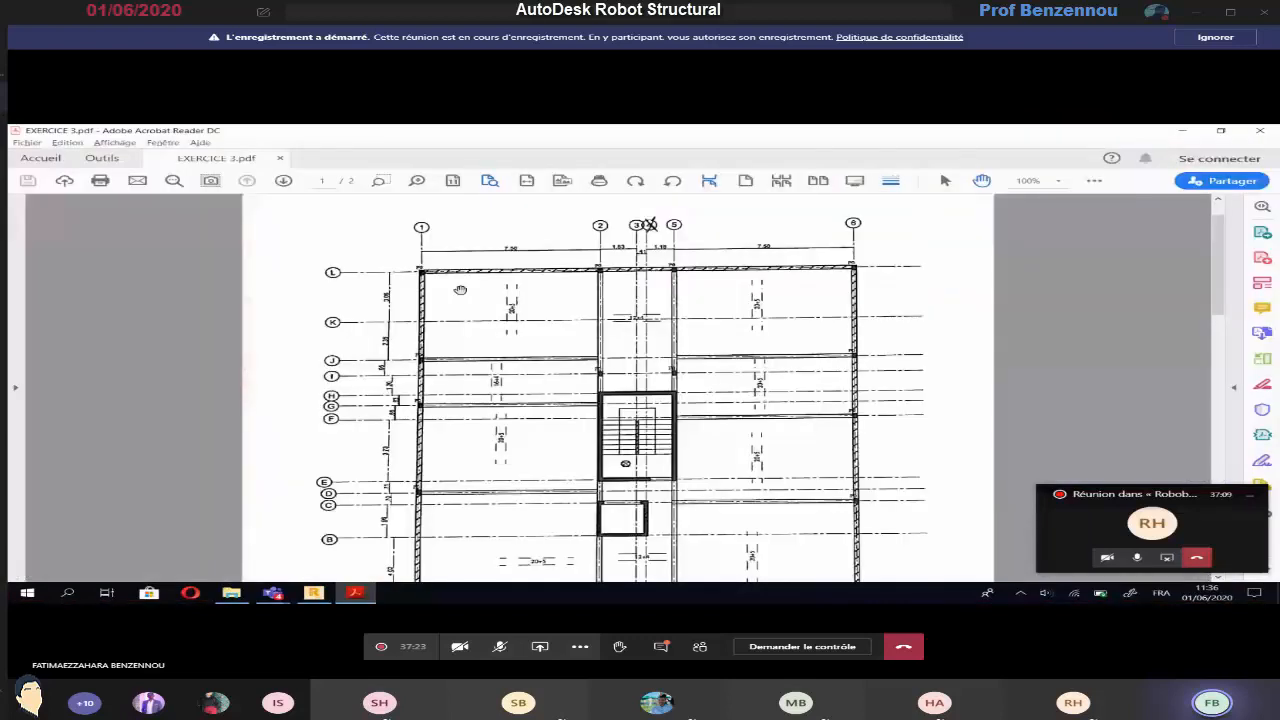
key("alt+Tab")
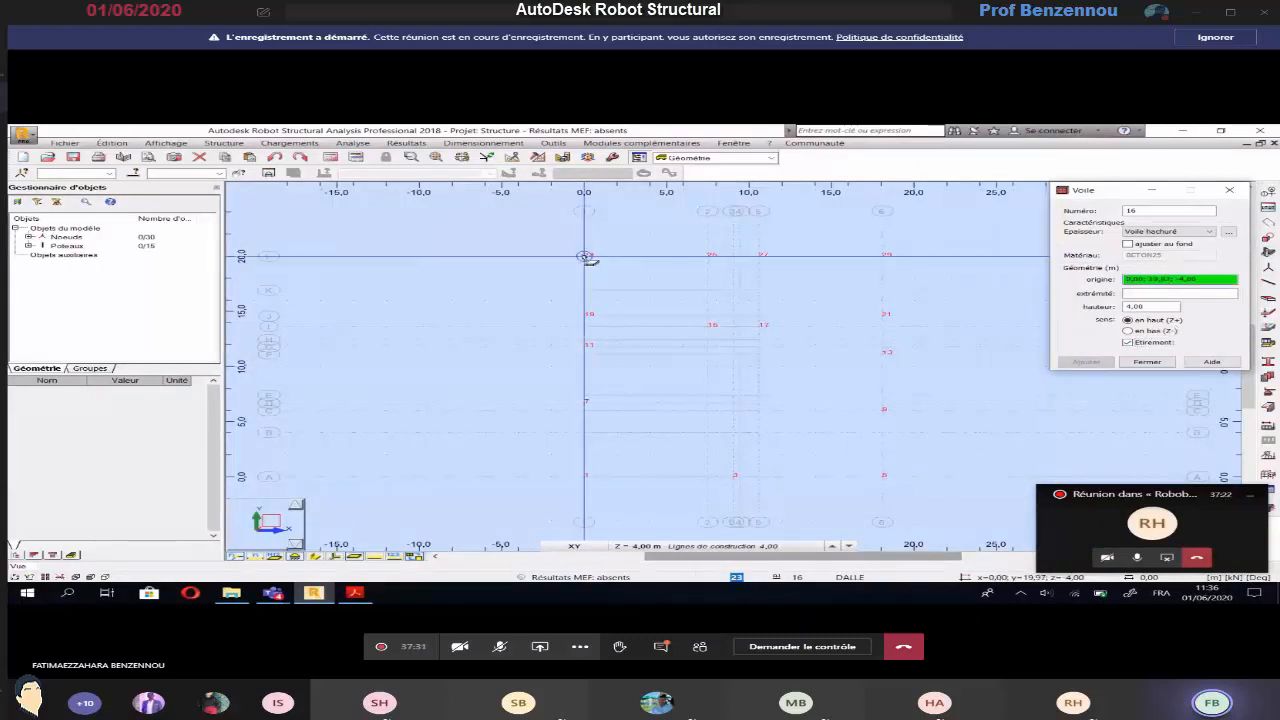
left_click(587, 258)
left_click(882, 256)
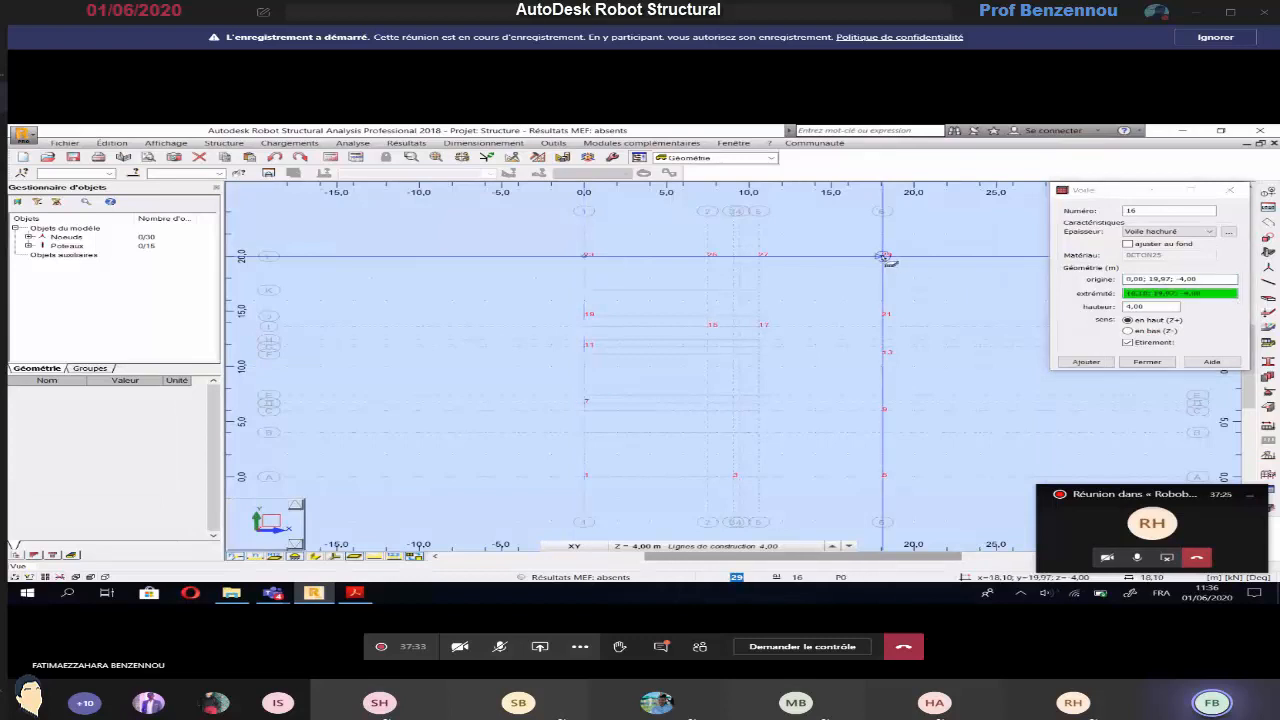
left_click(882, 477)
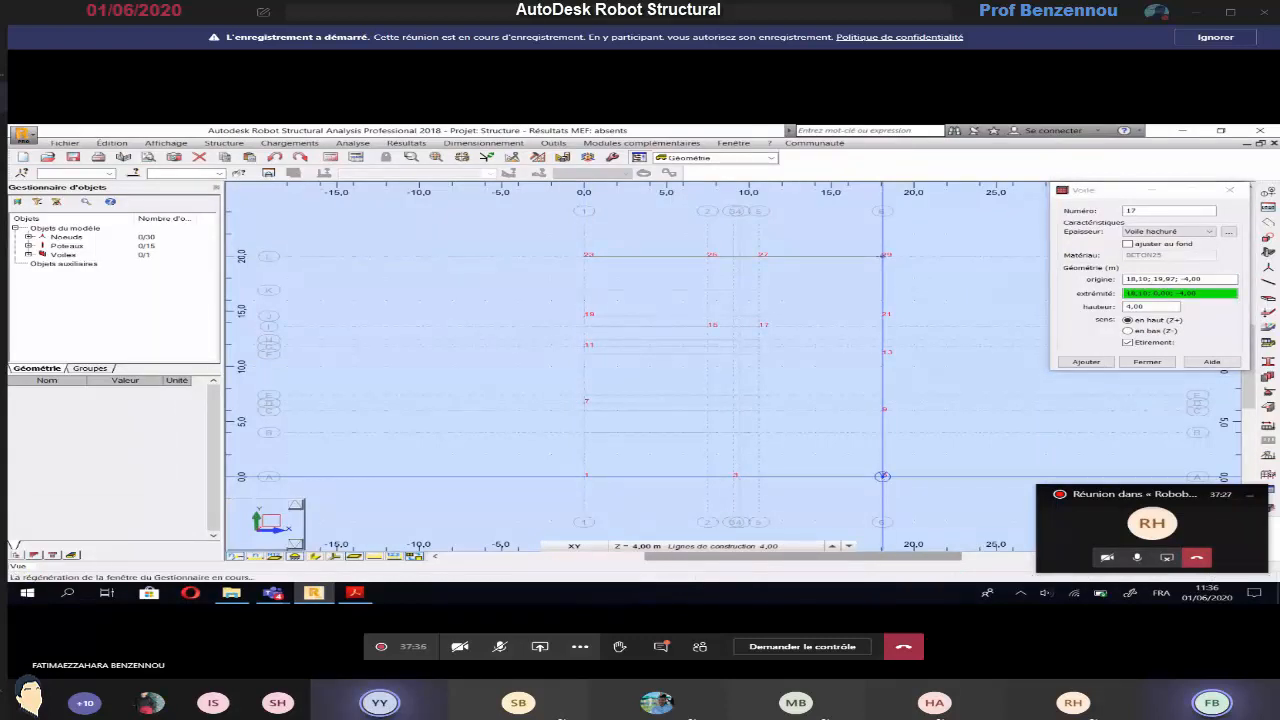
left_click(586, 478)
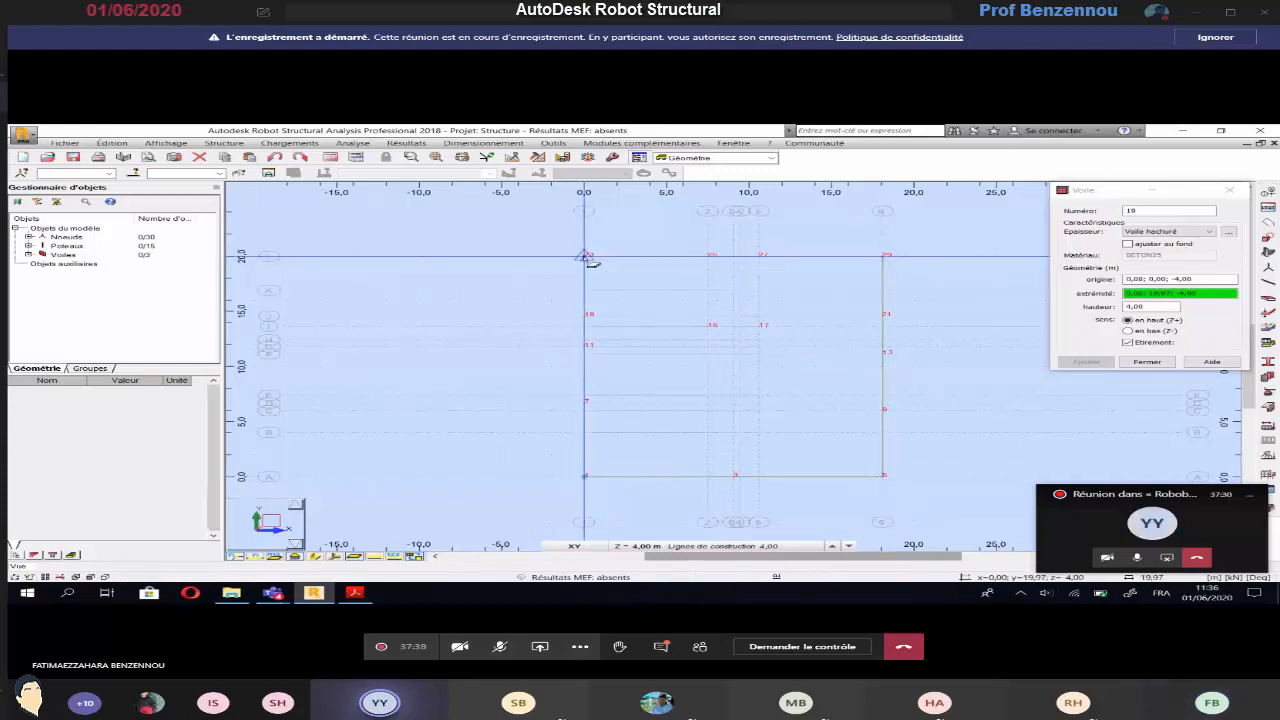
left_click(587, 258)
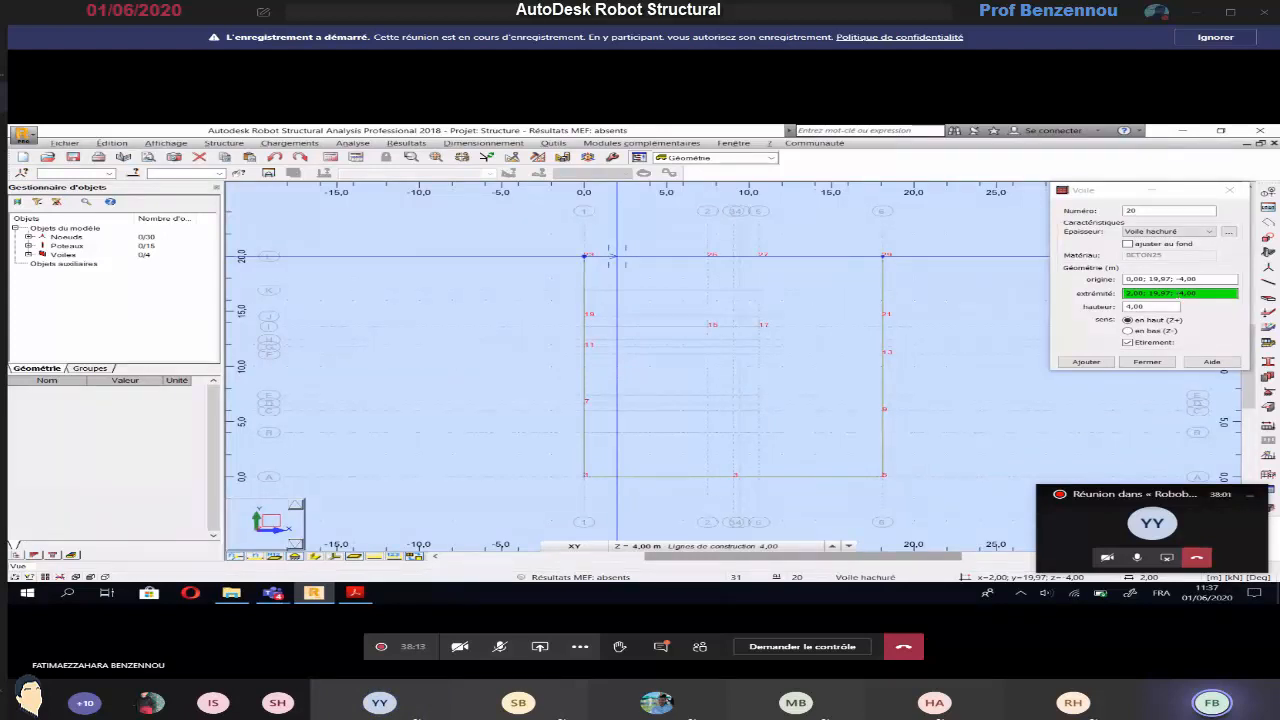
Set the wall thickness to Voile noir and disable continuous drawing (Etirement), checking the stair core walls on the plan
key("alt+Tab")
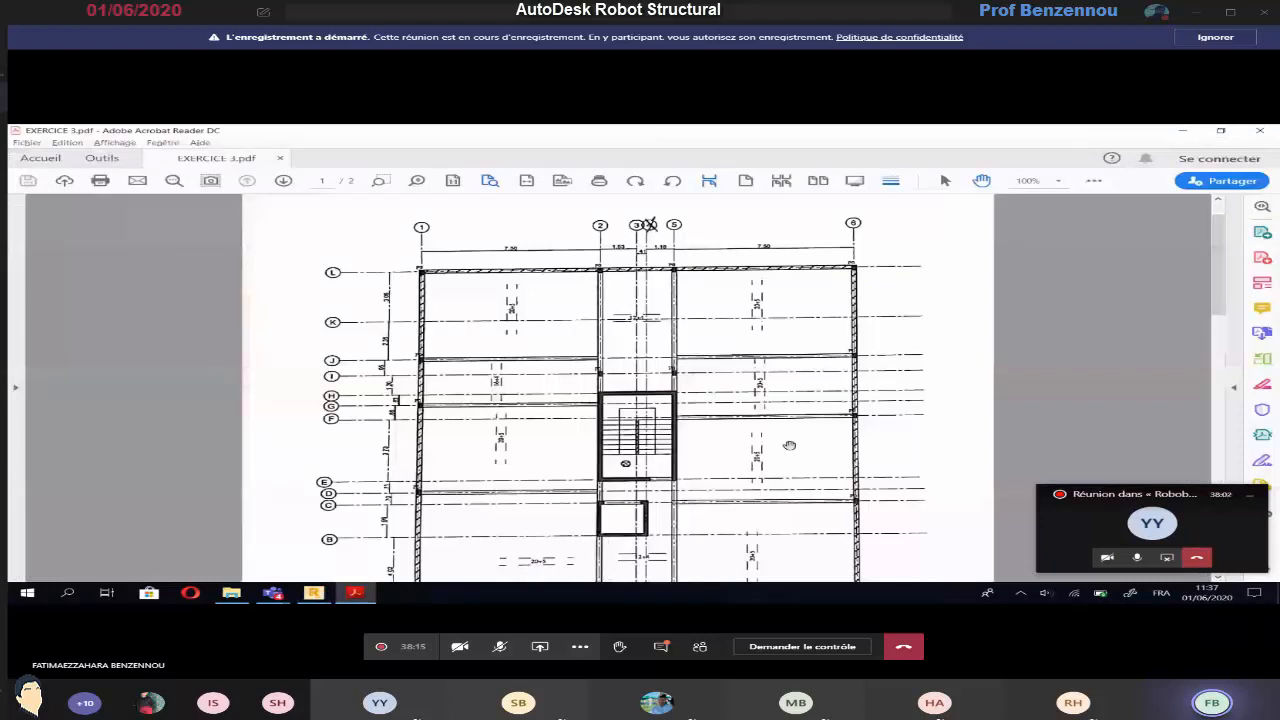
key("alt+Tab")
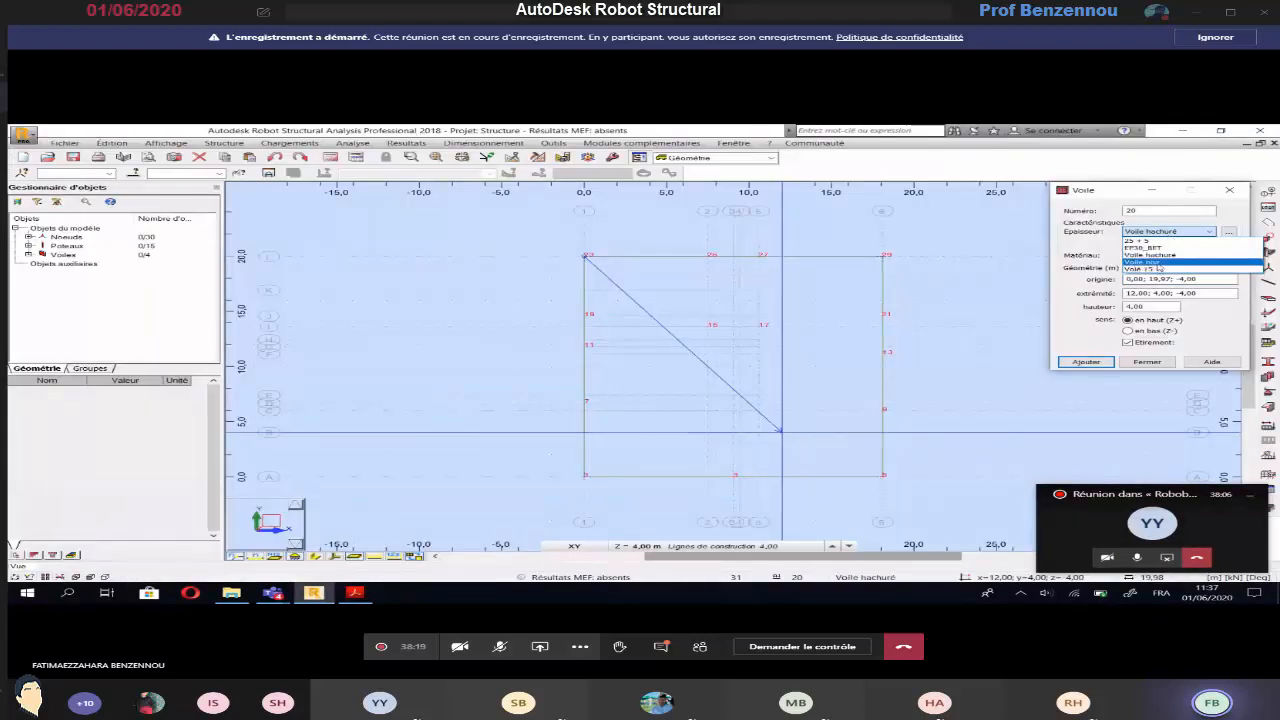
left_click(1158, 263)
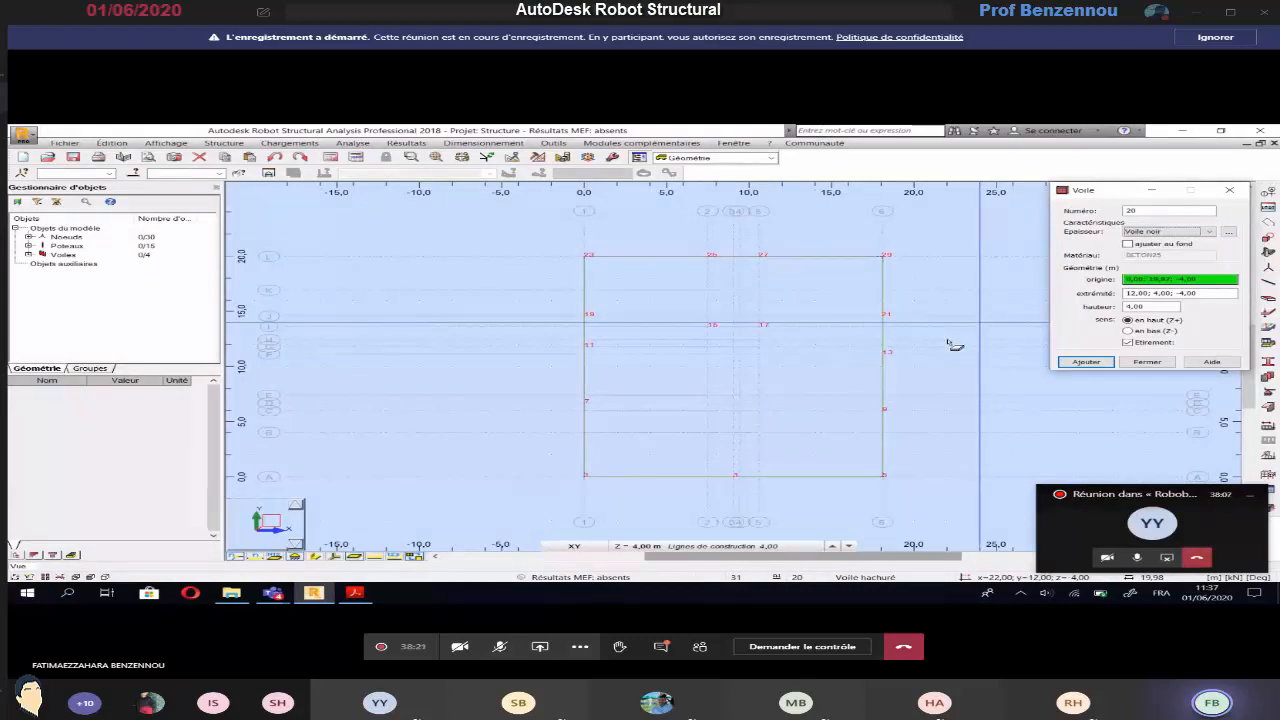
key("alt+Tab")
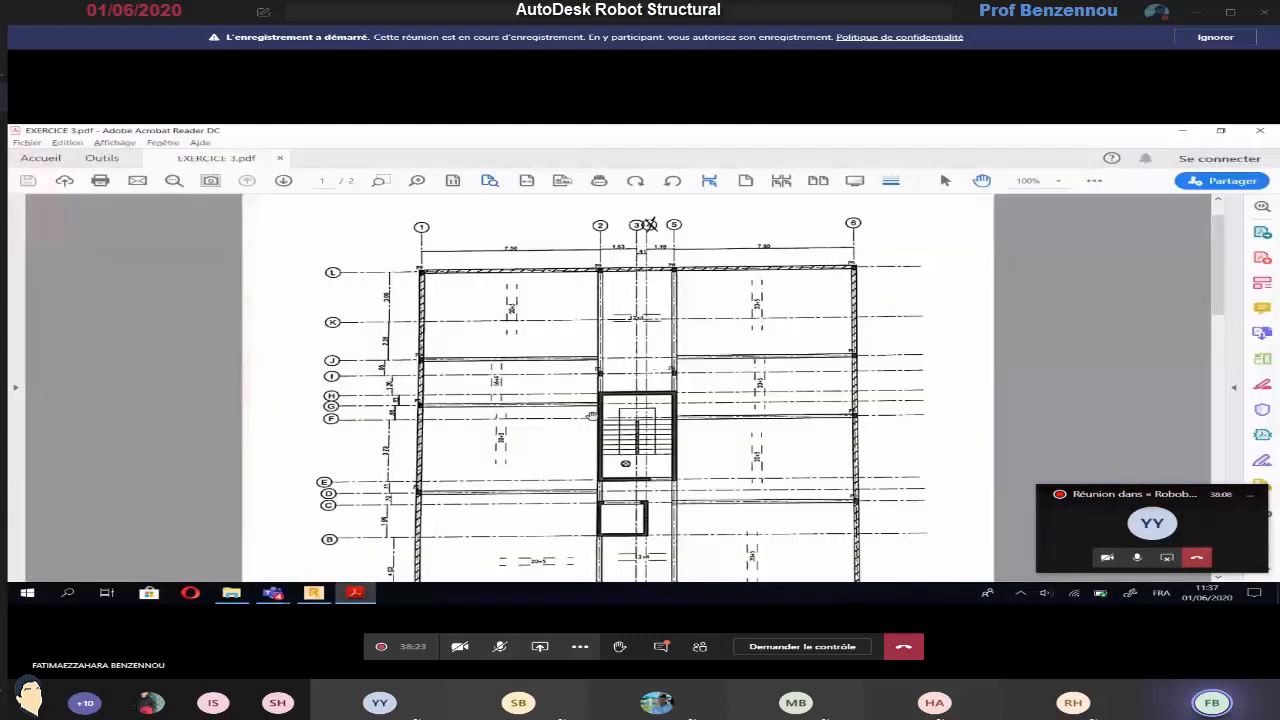
scroll(659, 426, "up", 1, "ctrl")
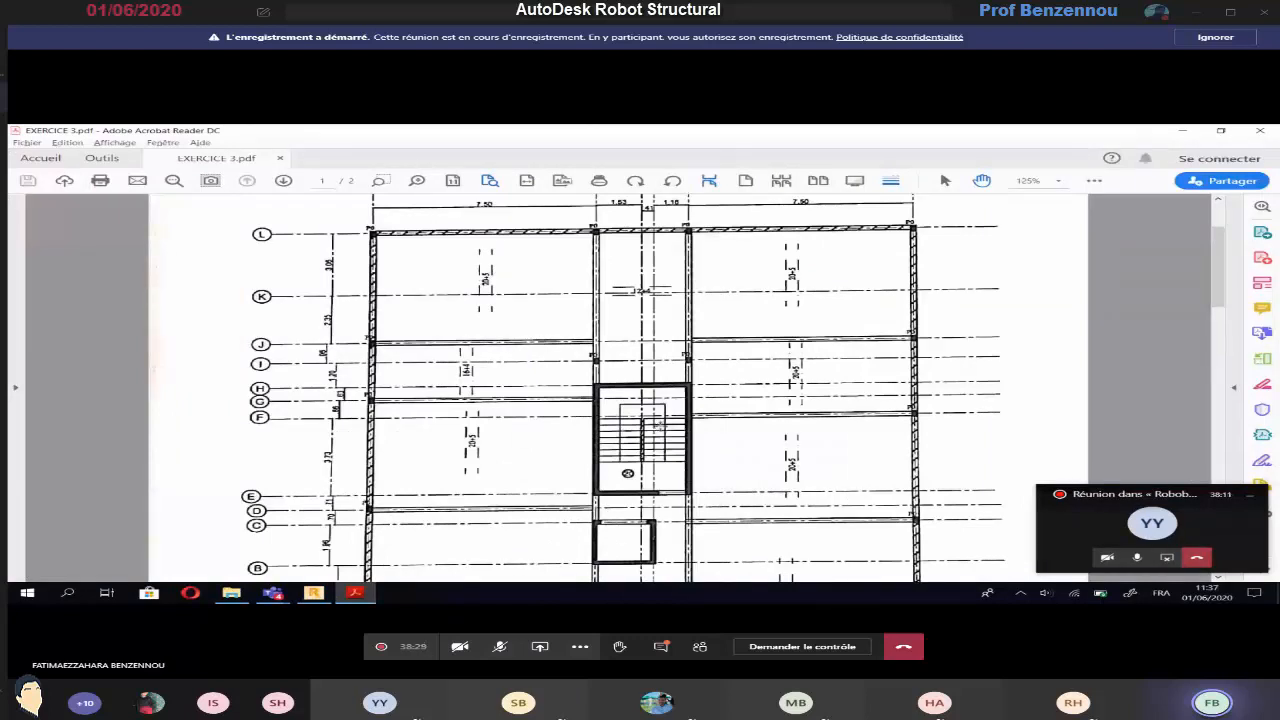
key("alt+Tab")
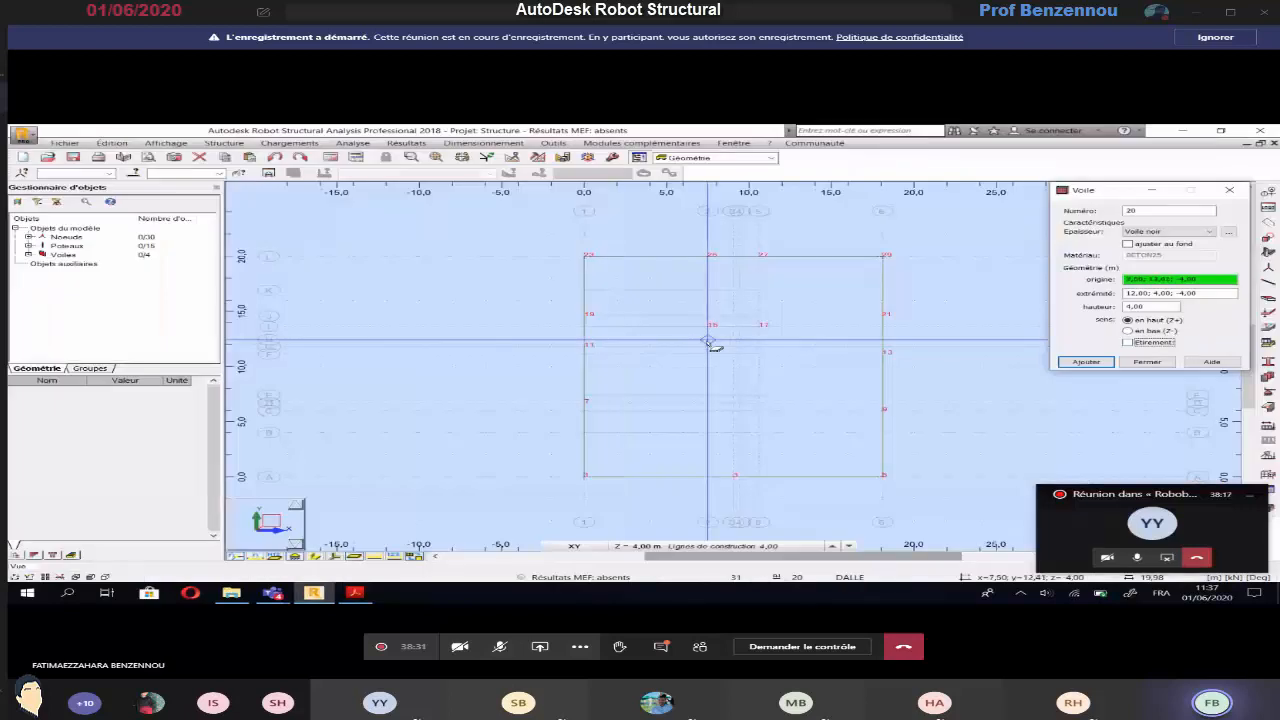
Draw the stair core's Voile noir walls along axis H from axis 2 to 5 and along axis 5 from H to E
key("alt+Tab")
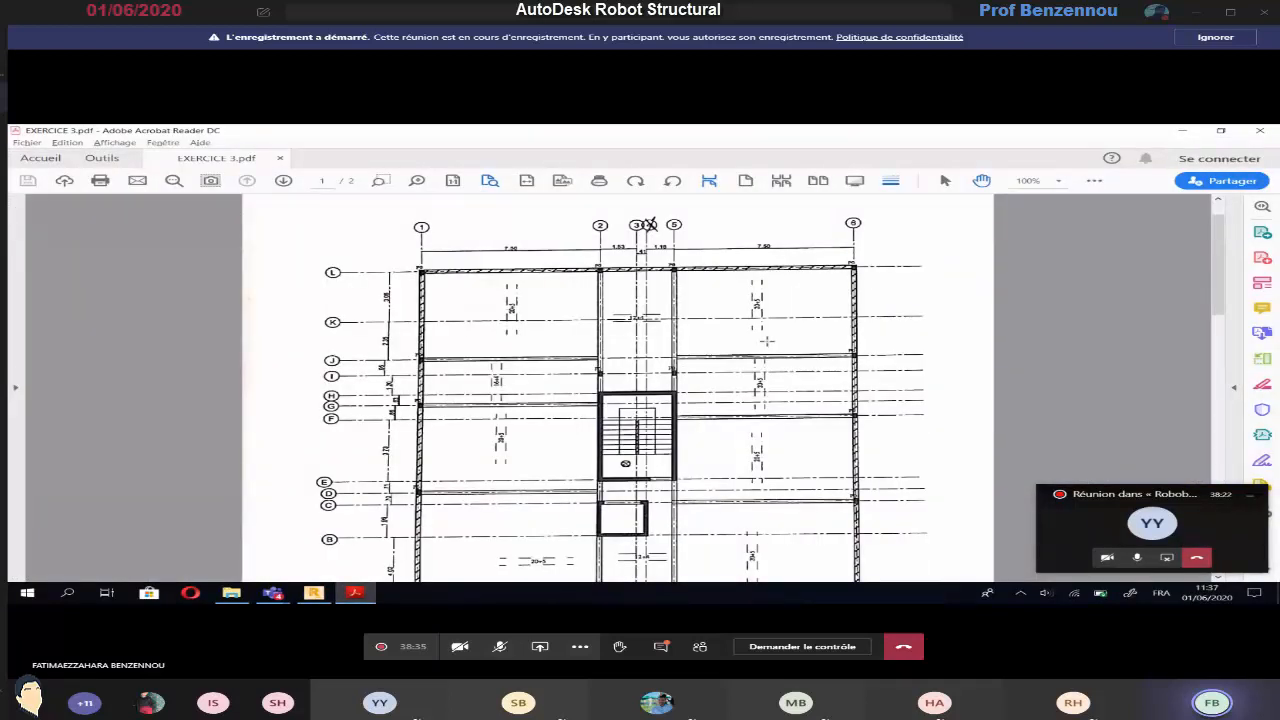
key("alt+Tab")
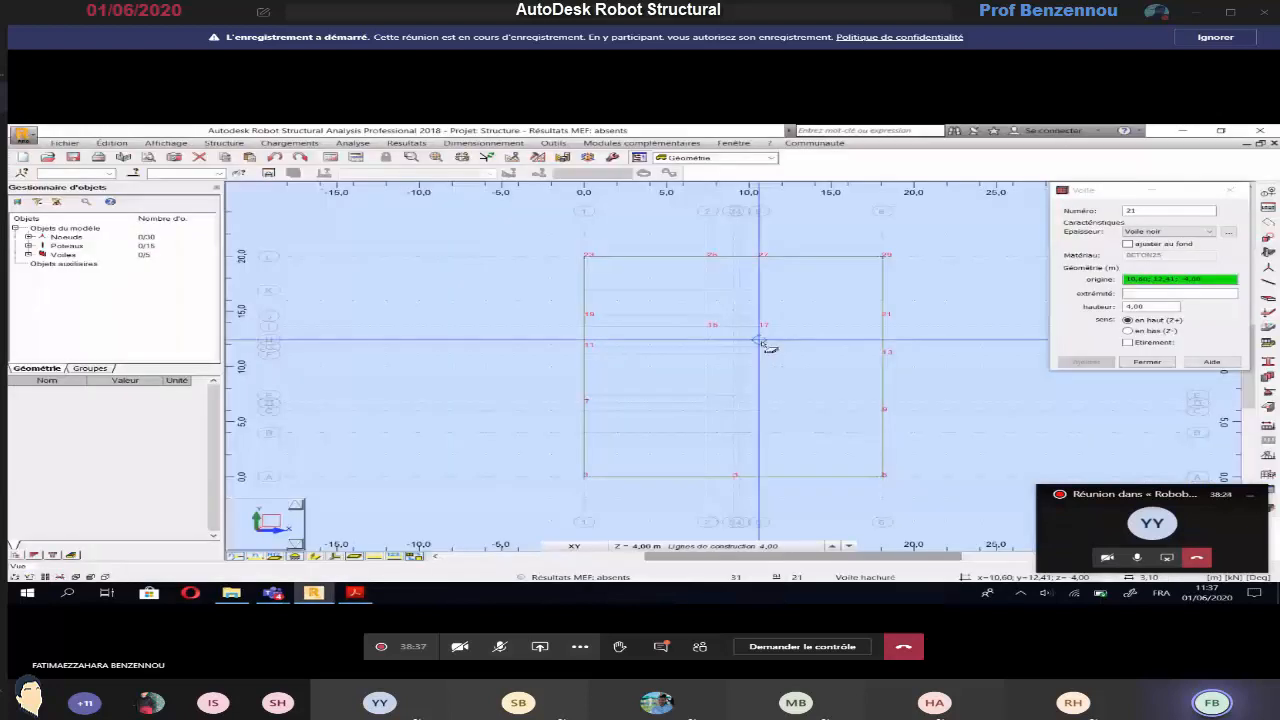
left_click(760, 398)
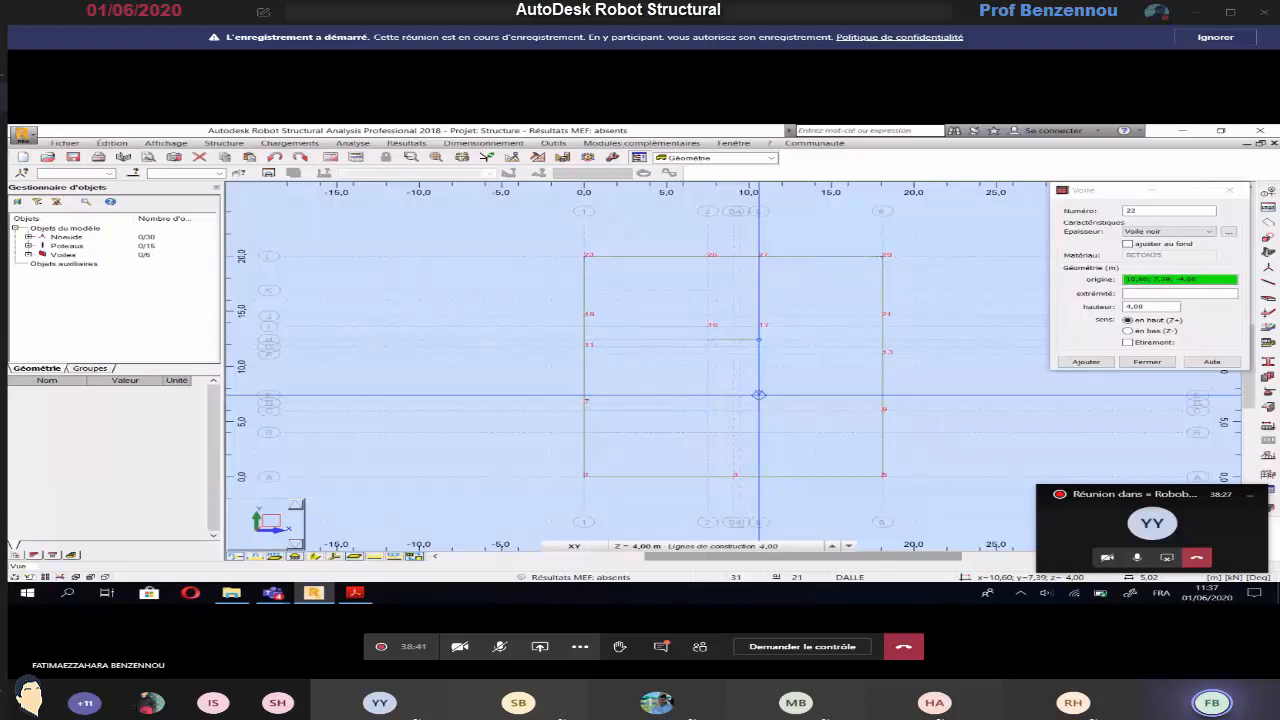
Draw the stair core's Voile noir walls along axis 2 from H to E and along axis E from 2 to 4, checking the plan
left_click(709, 343)
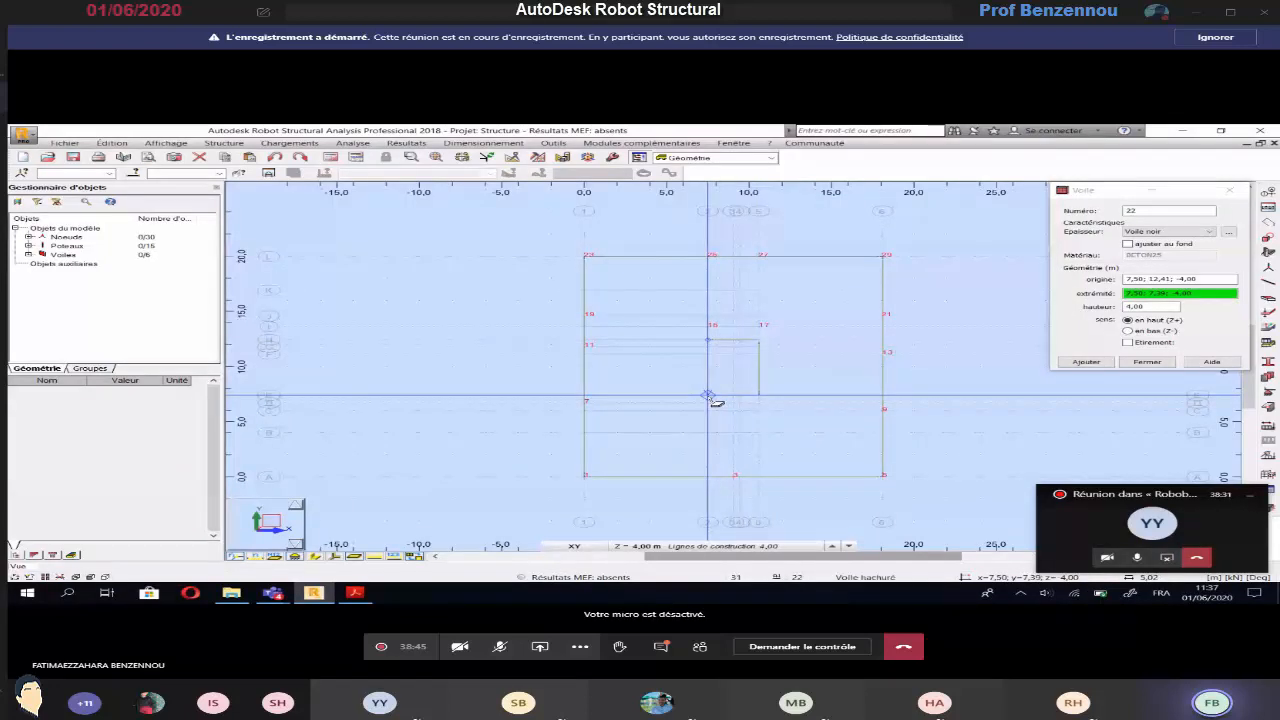
left_click(709, 397)
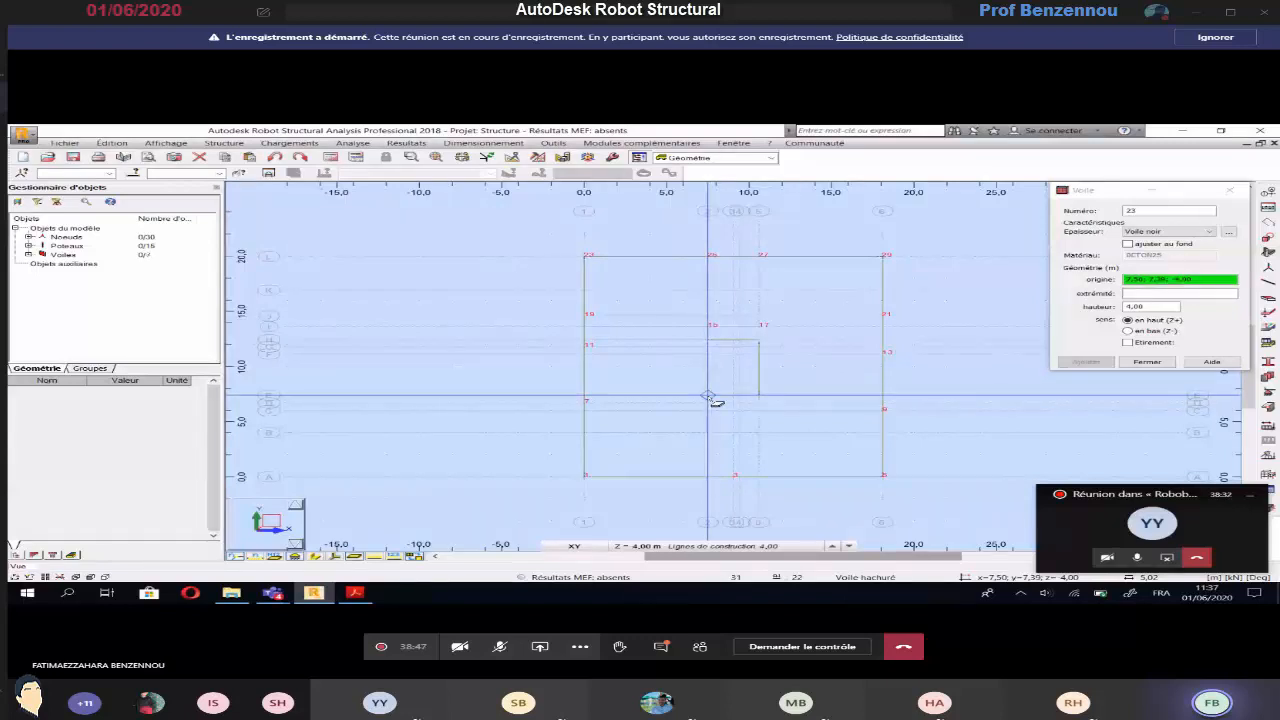
key("alt+Tab")
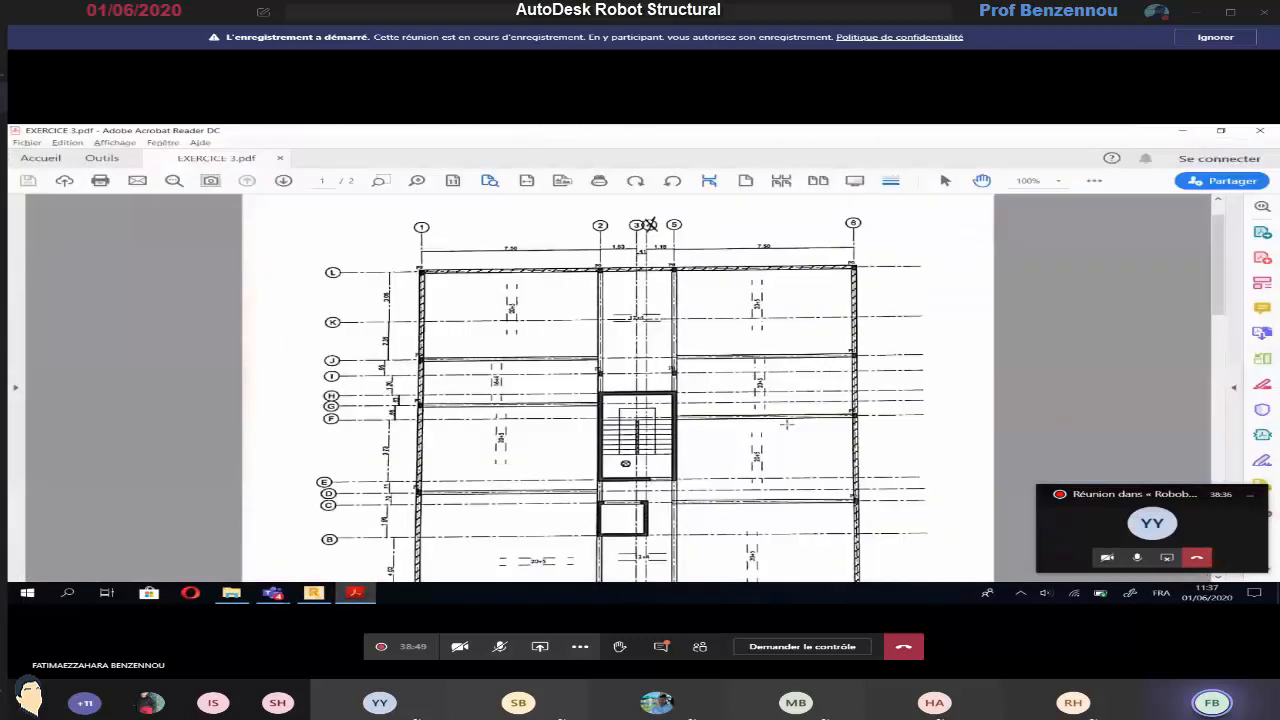
scroll(615, 463, "down", 2)
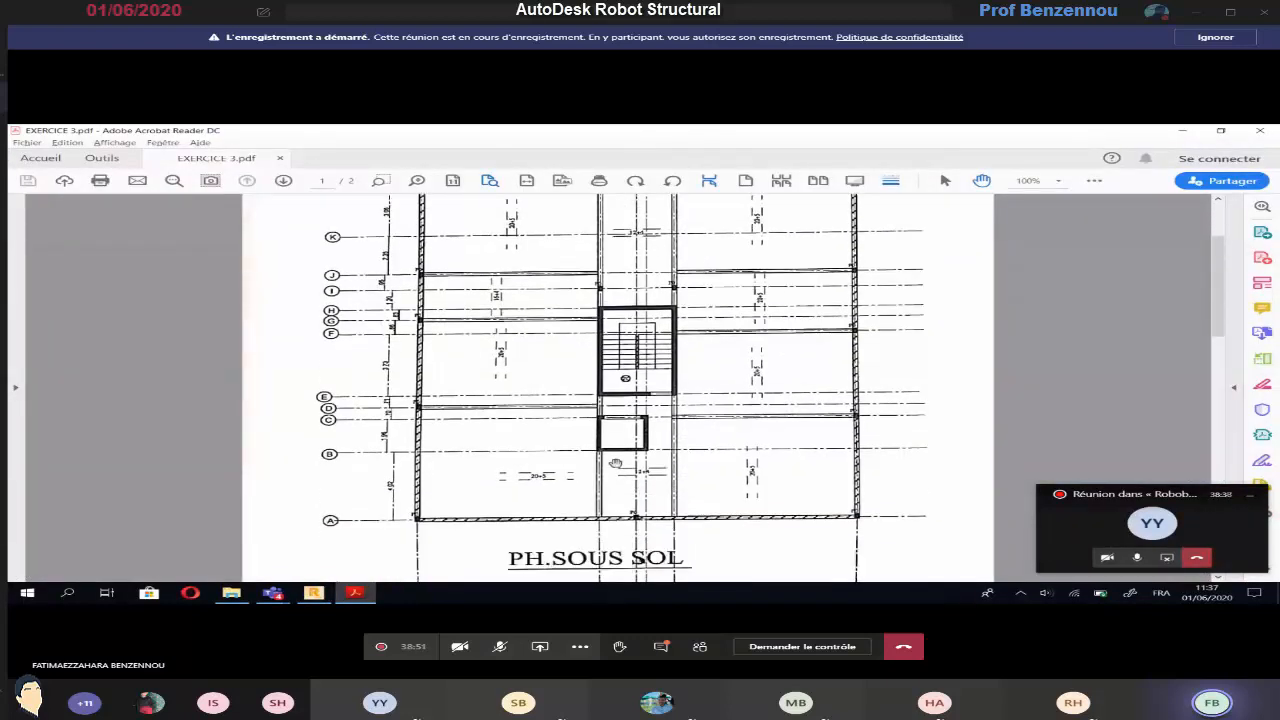
key("alt+Tab")
key("alt+Tab")
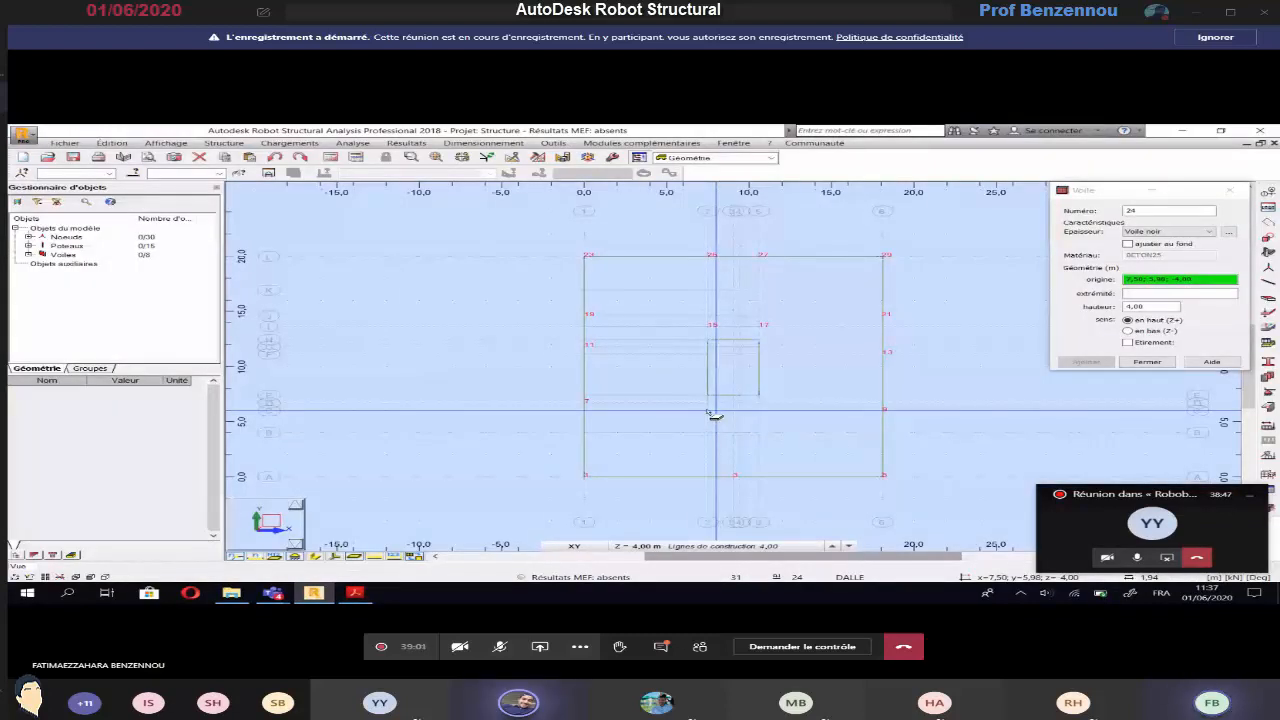
Draw the lift shaft's Voile noir walls along axis 2 from C to B, along axis B to axis 4, and back up axis 4 to C
left_click(709, 412)
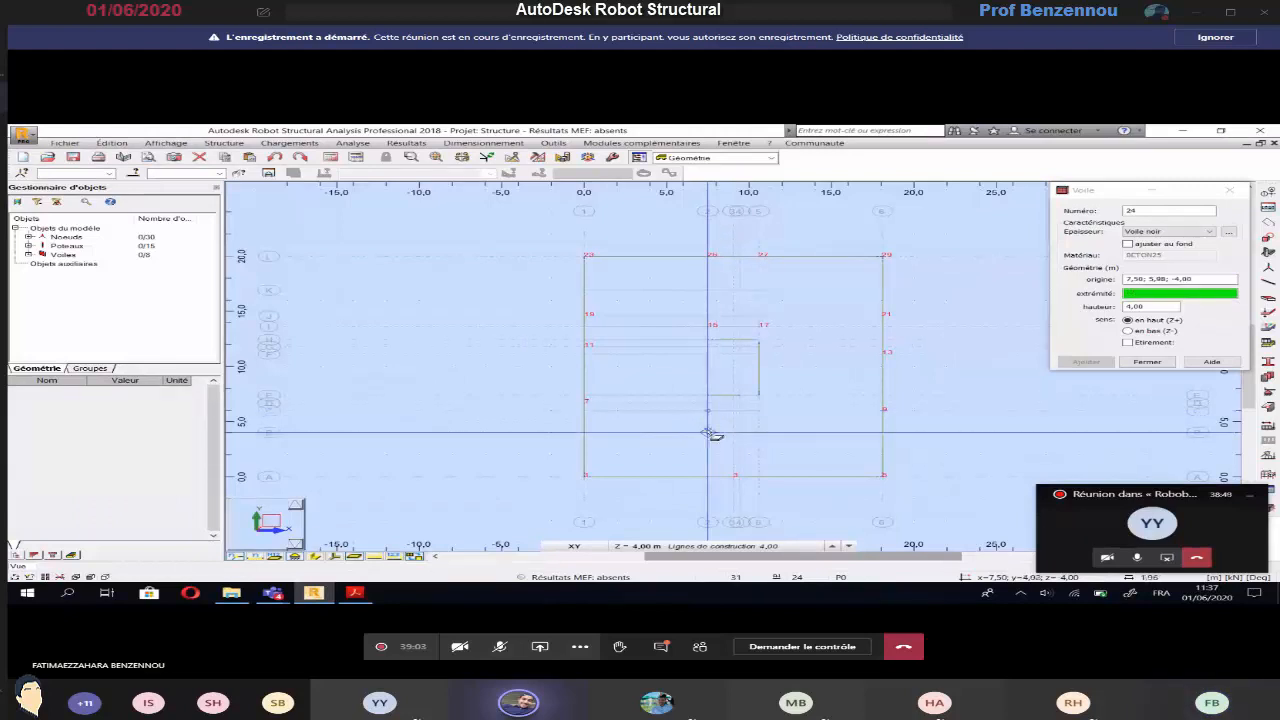
left_click(712, 434)
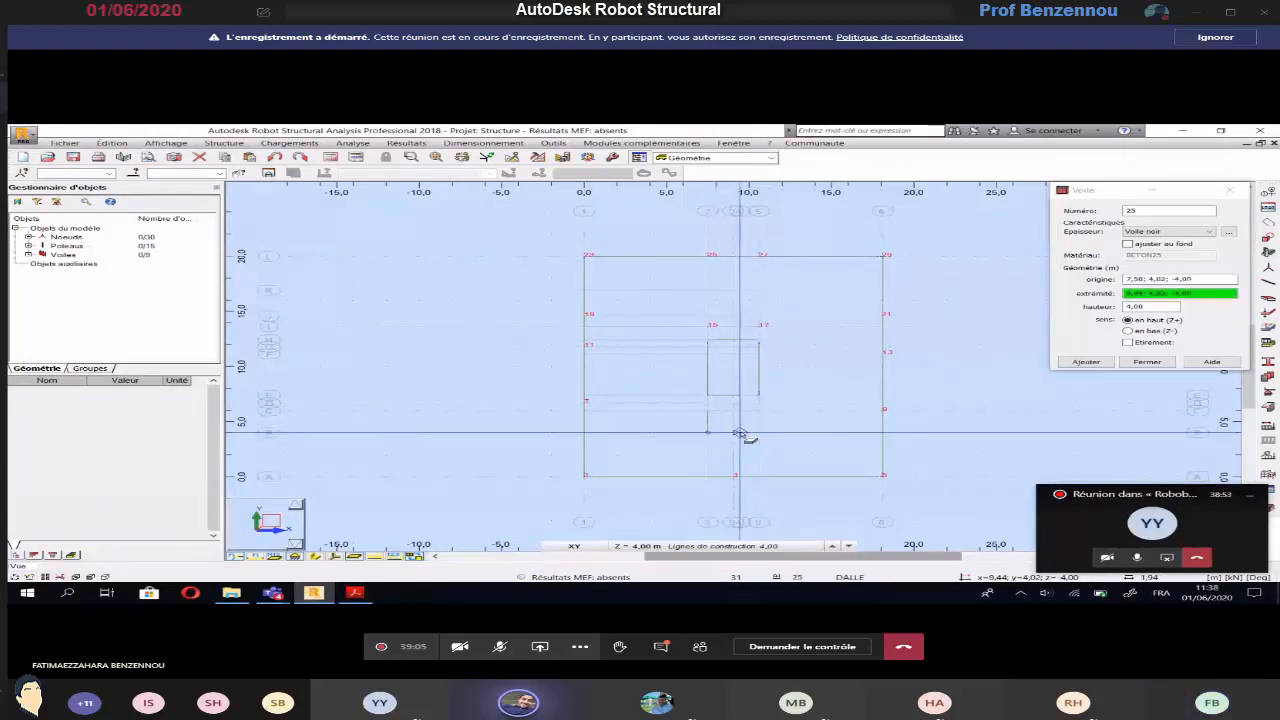
left_click(738, 432)
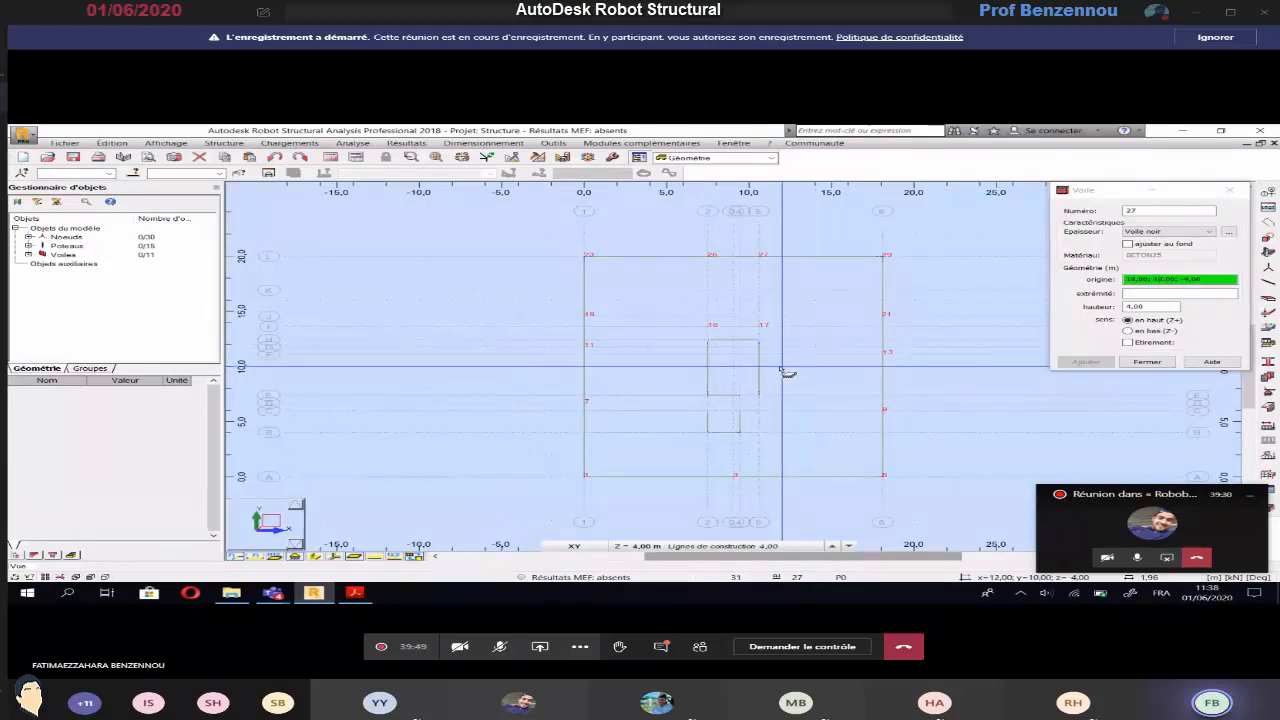
Undo all the perimeter and core walls drawn so far
left_click(274, 157)
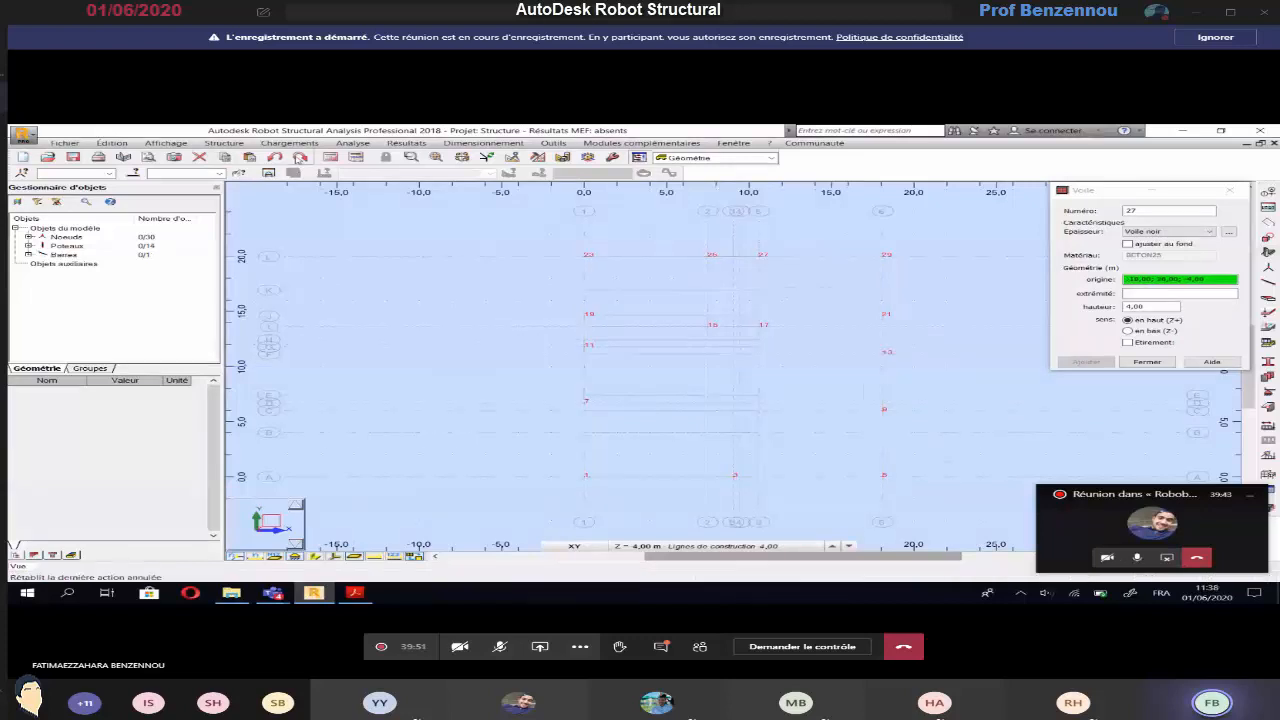
left_click(298, 158)
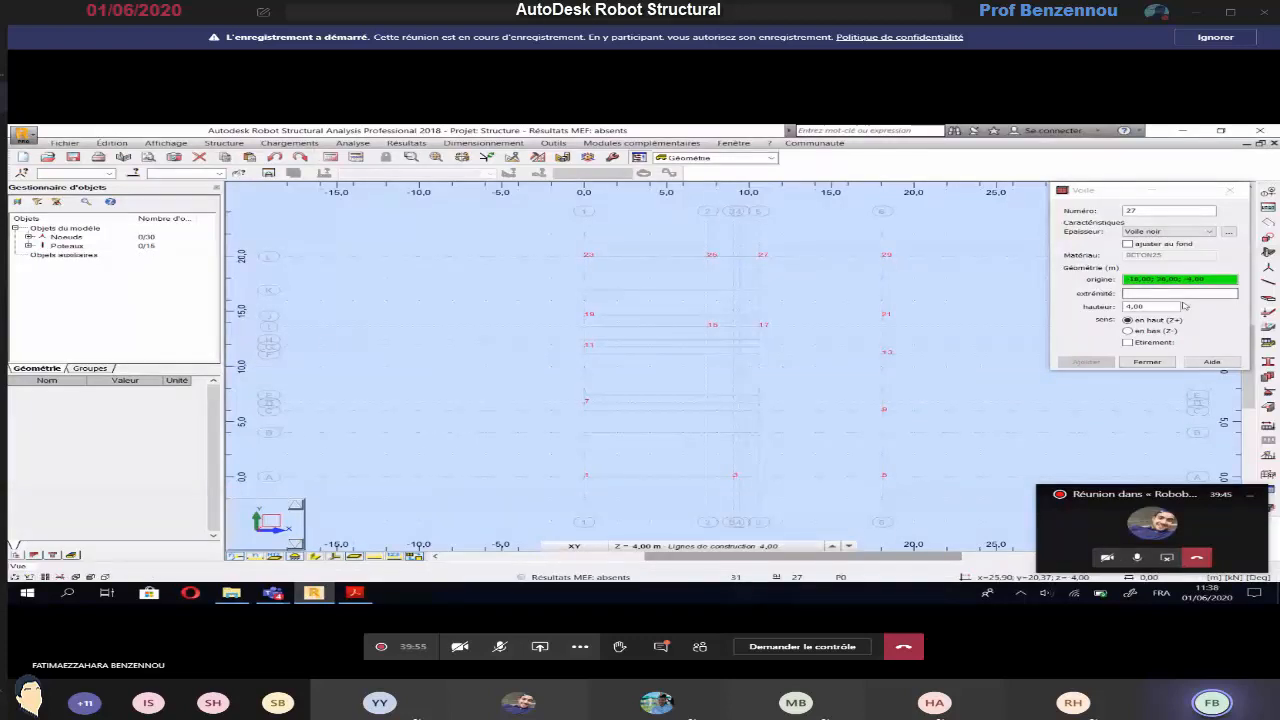
Draw three separate Voile hachuré walls from L-1 to L-6, L-6 to A-6 and A-6 to A-1, and undo them
left_click(1209, 232)
left_click(1160, 256)
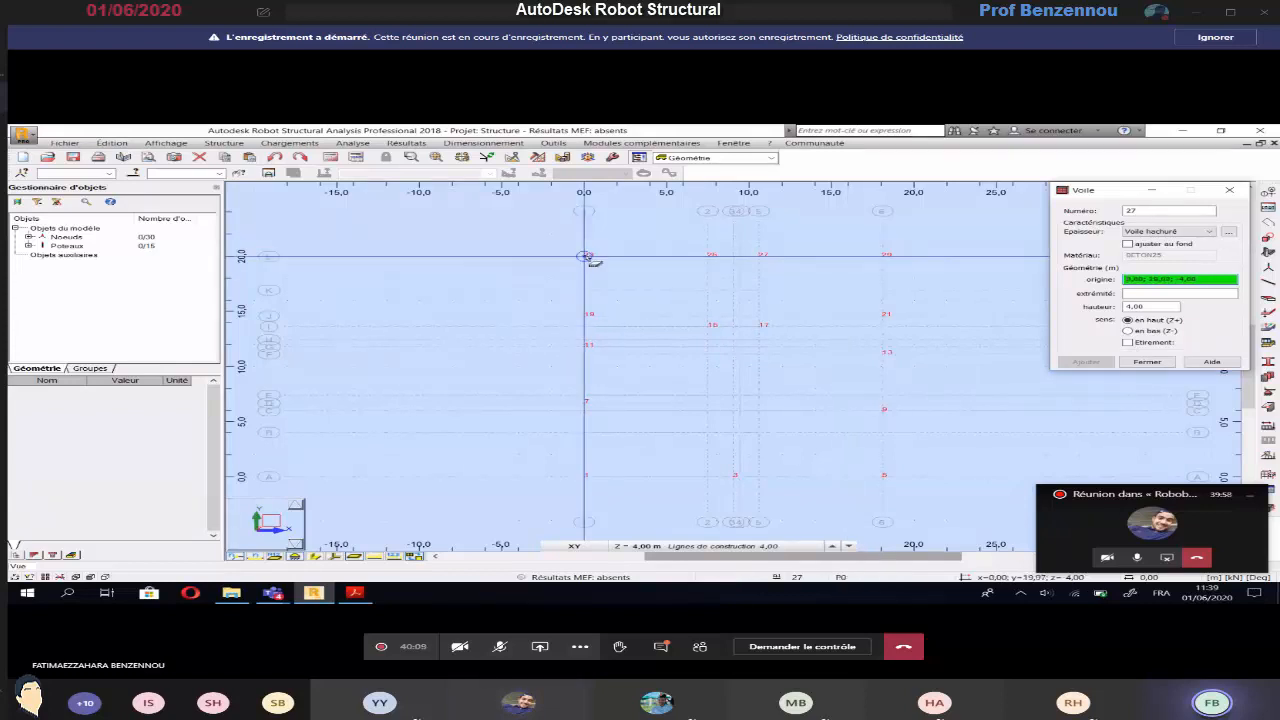
left_click(591, 259)
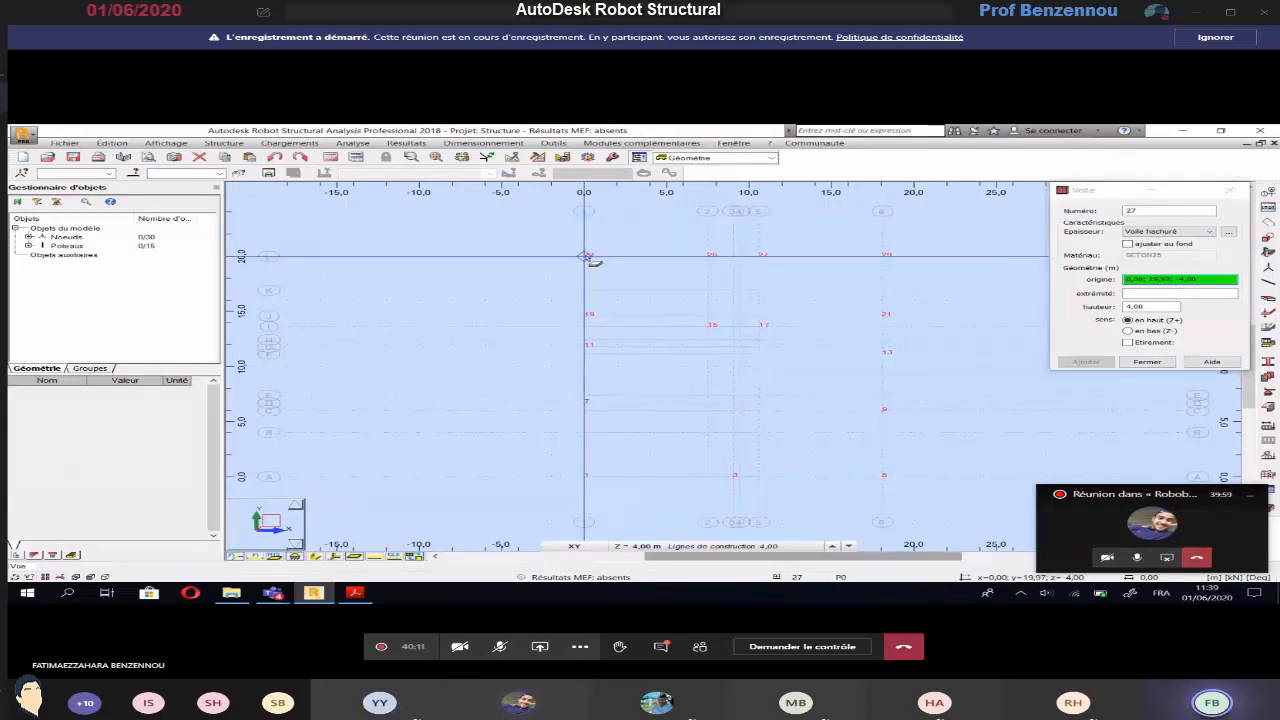
left_click(883, 256)
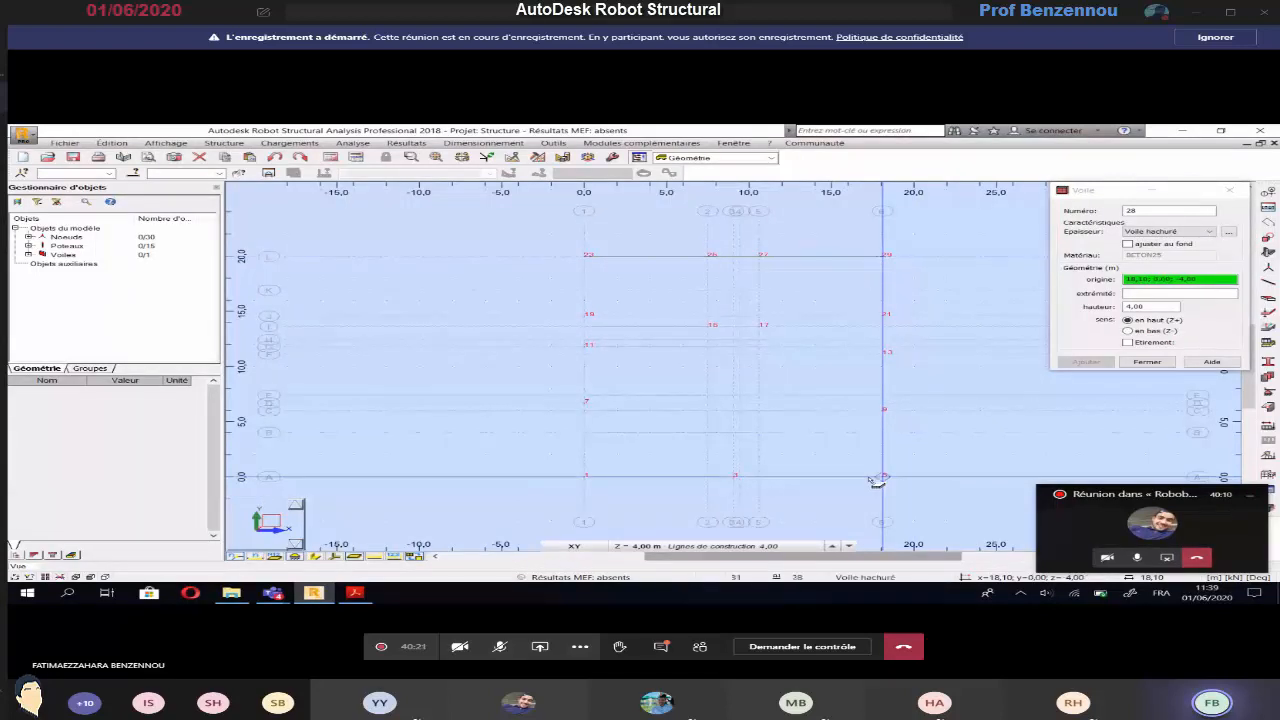
left_click(884, 256)
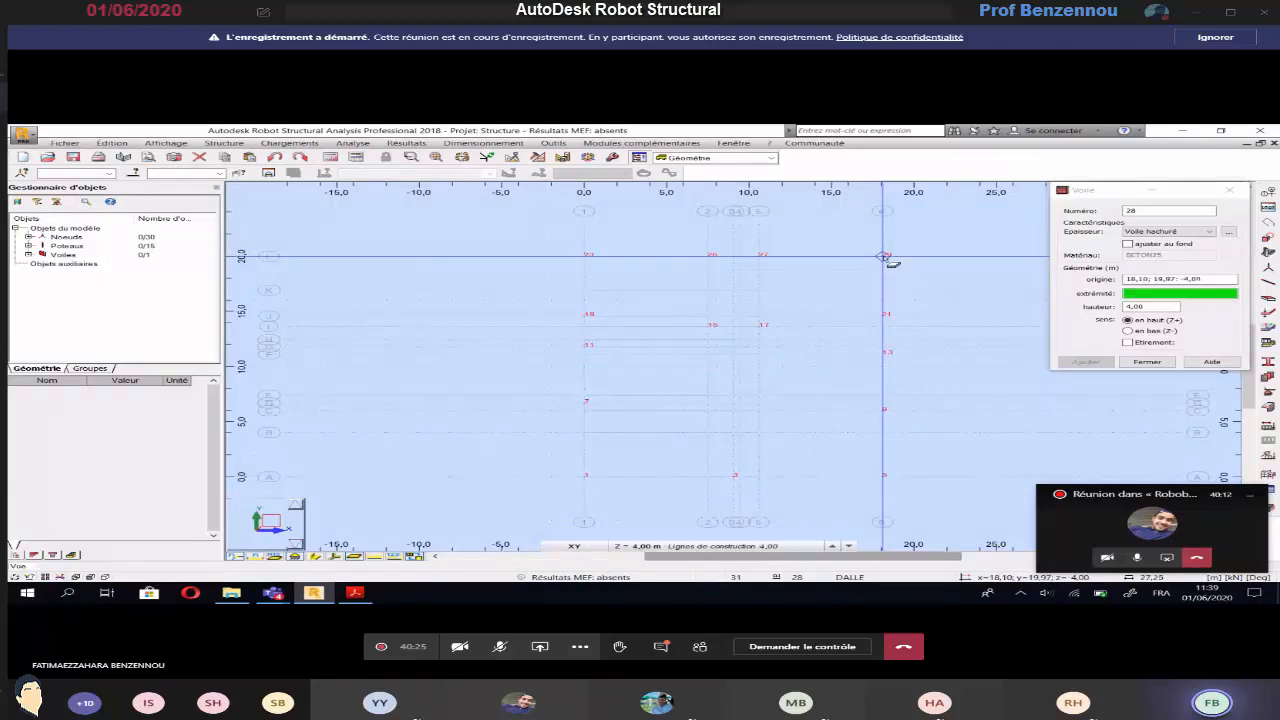
left_click(884, 477)
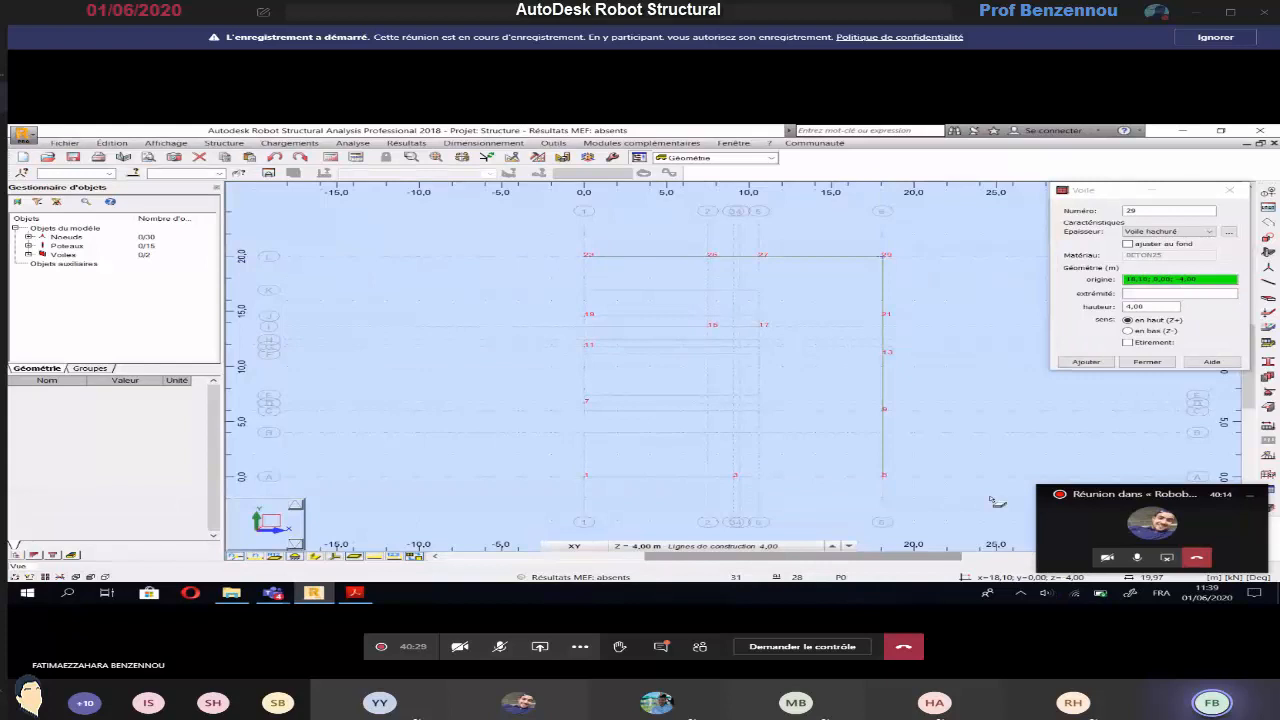
left_click(585, 476)
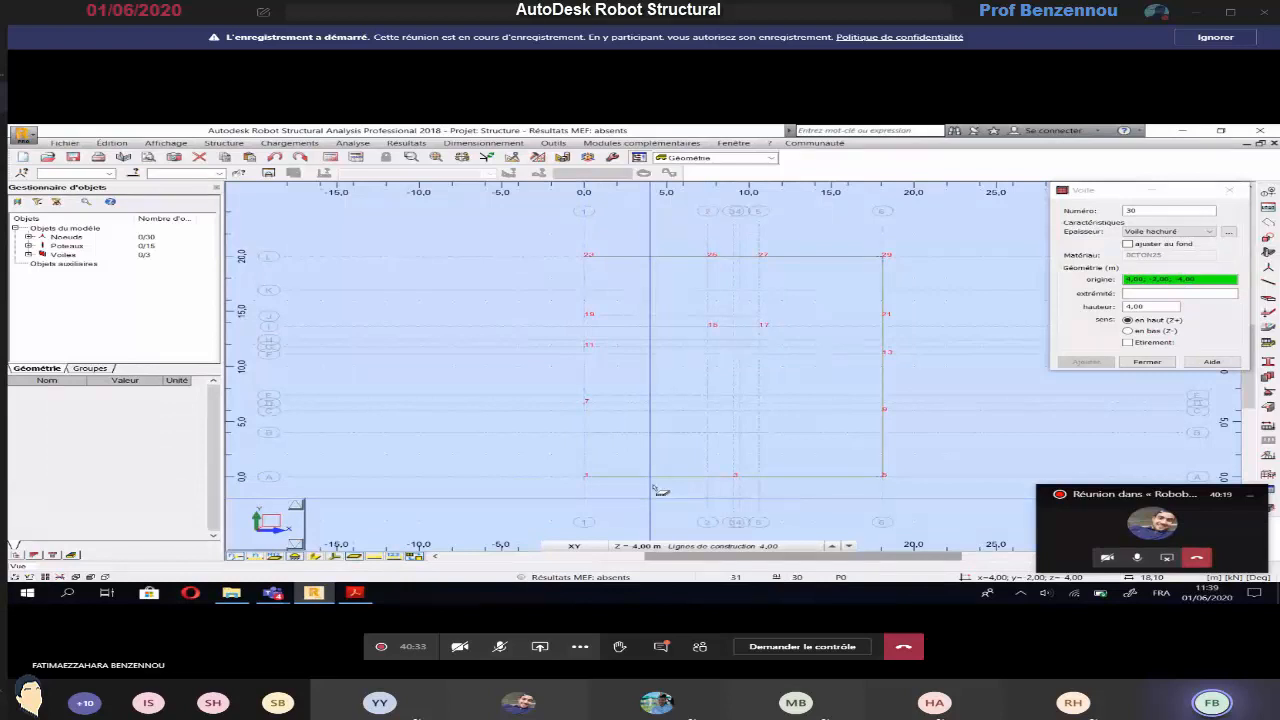
left_click(285, 156)
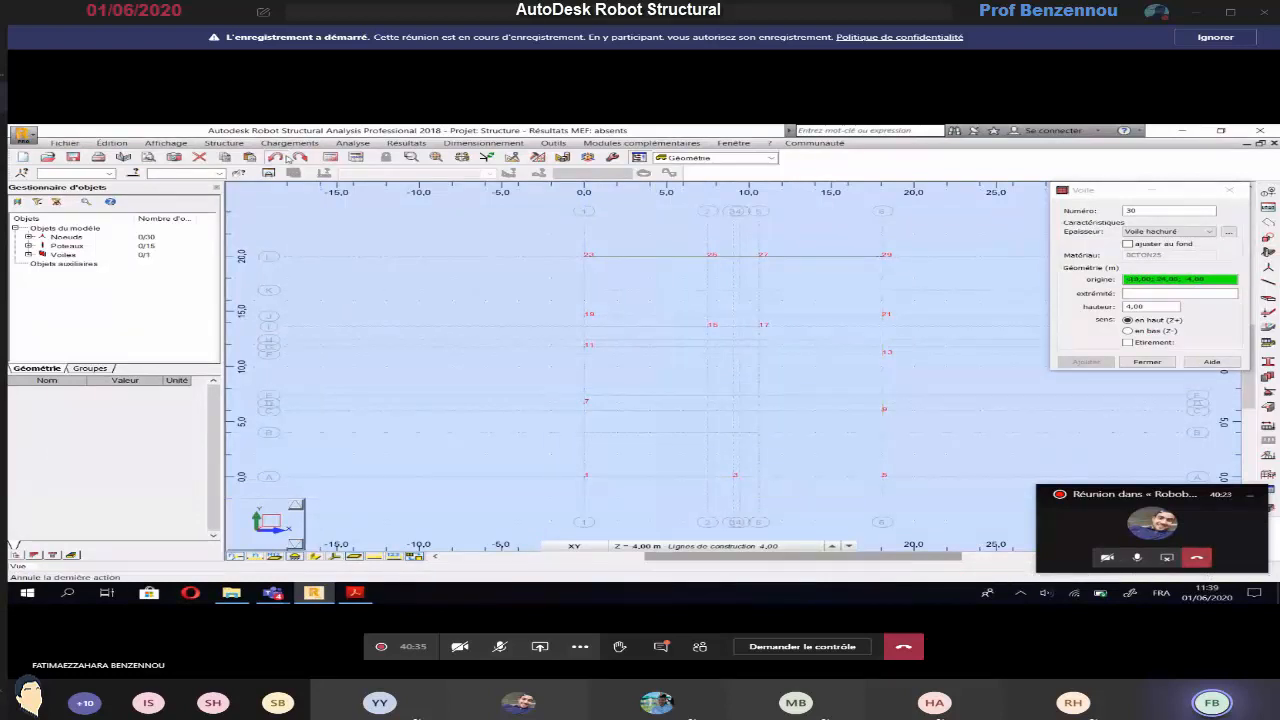
left_click(285, 156)
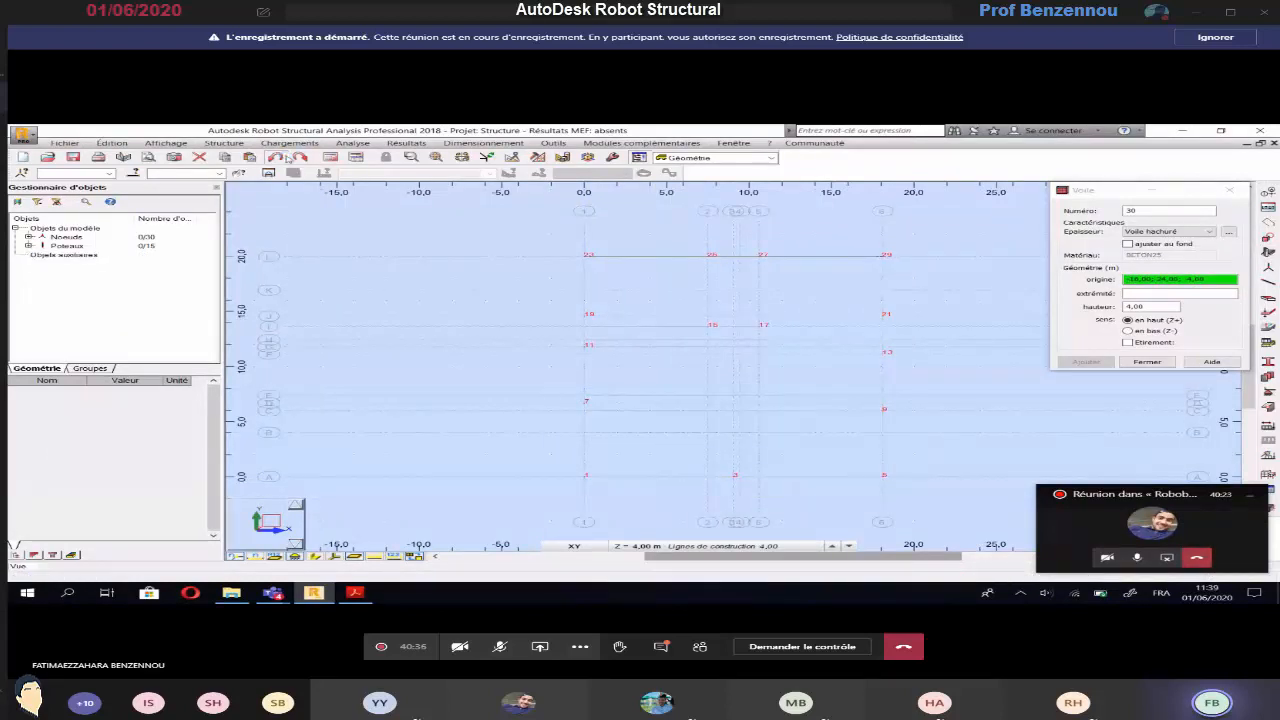
With continuous drawing (Etirement), draw the four 4.00 m high Voile hachuré perimeter walls through L-1, L-6, A-6, A-1 and L-1, and end the chain
left_click(1127, 343)
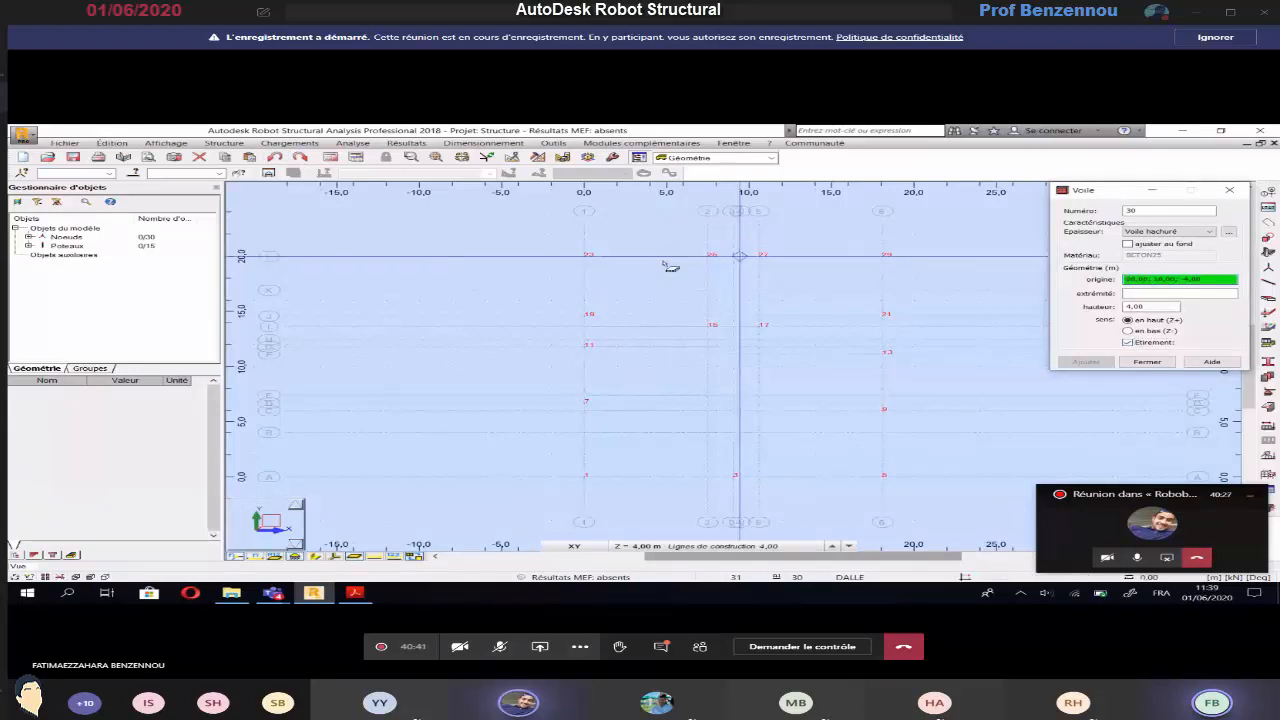
left_click(585, 257)
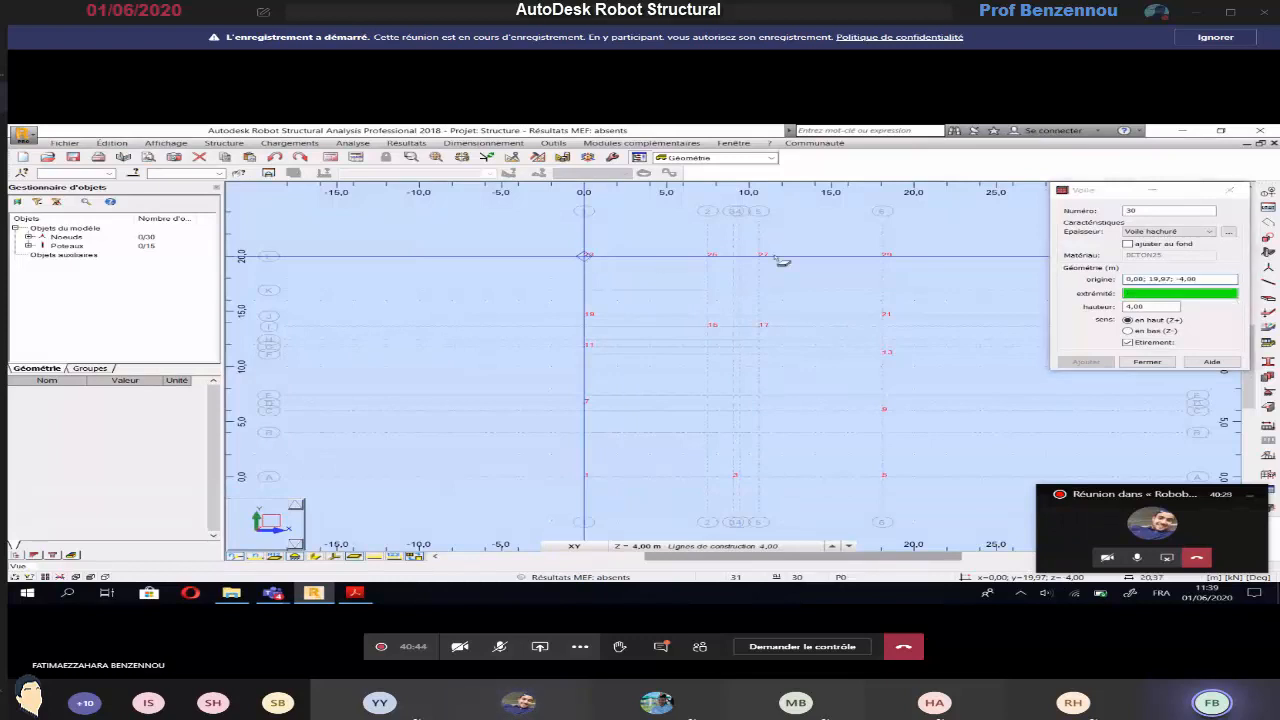
left_click(884, 257)
left_click(883, 476)
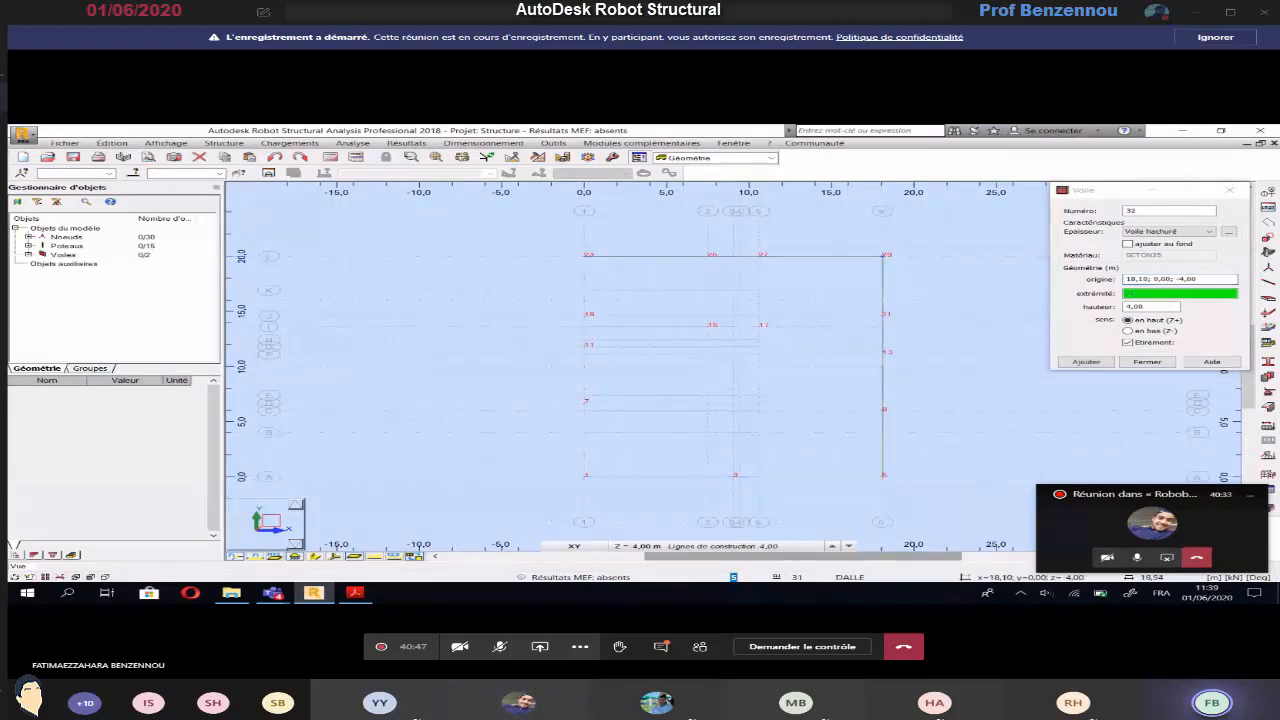
left_click(582, 478)
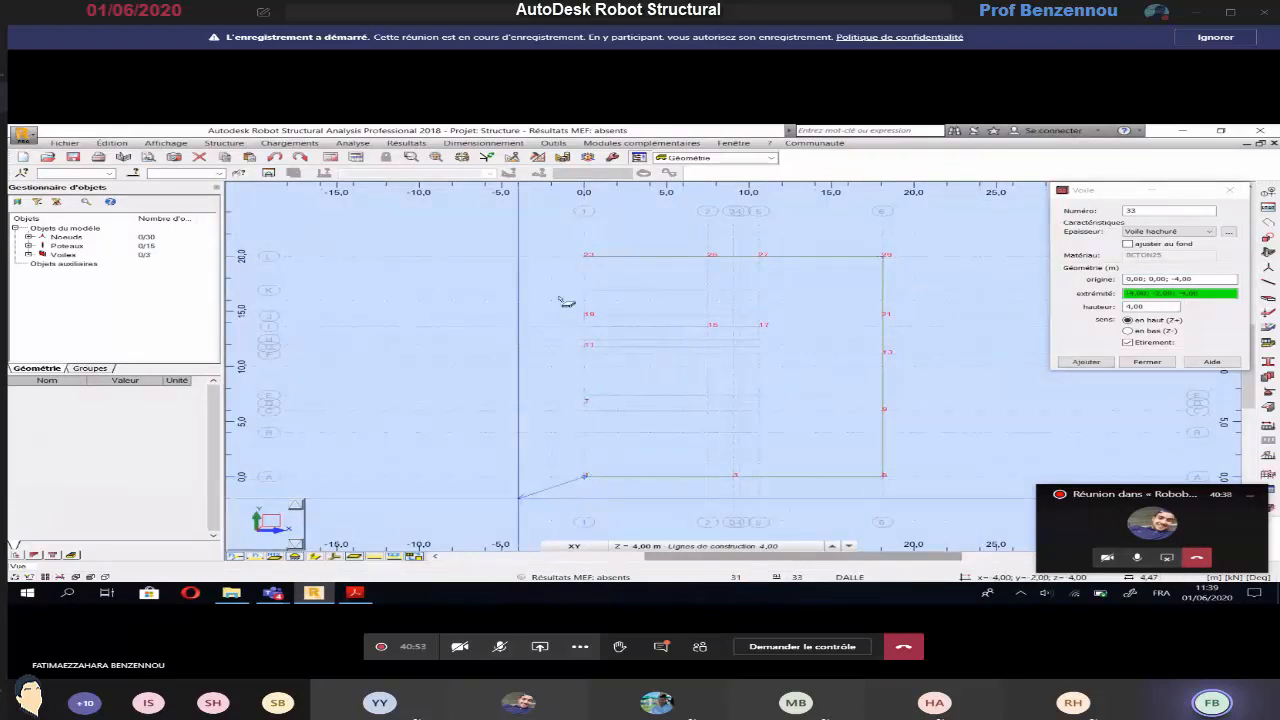
left_click(584, 256)
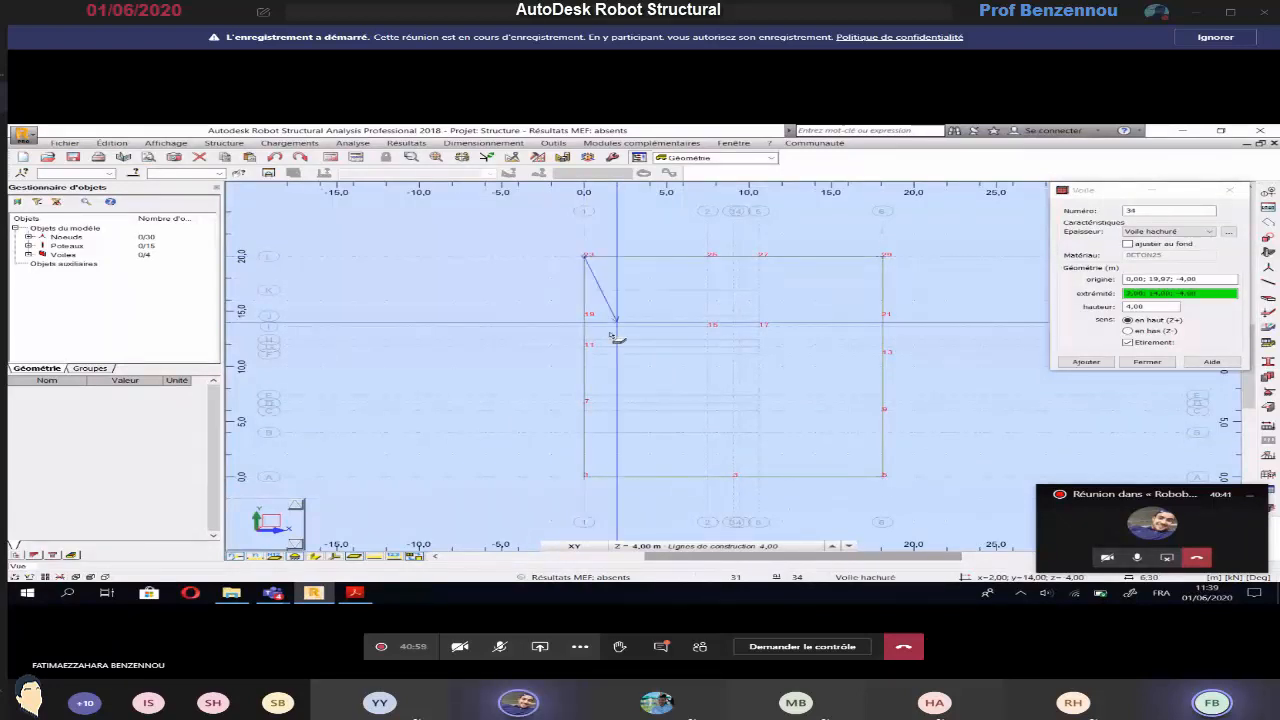
left_click(1128, 343)
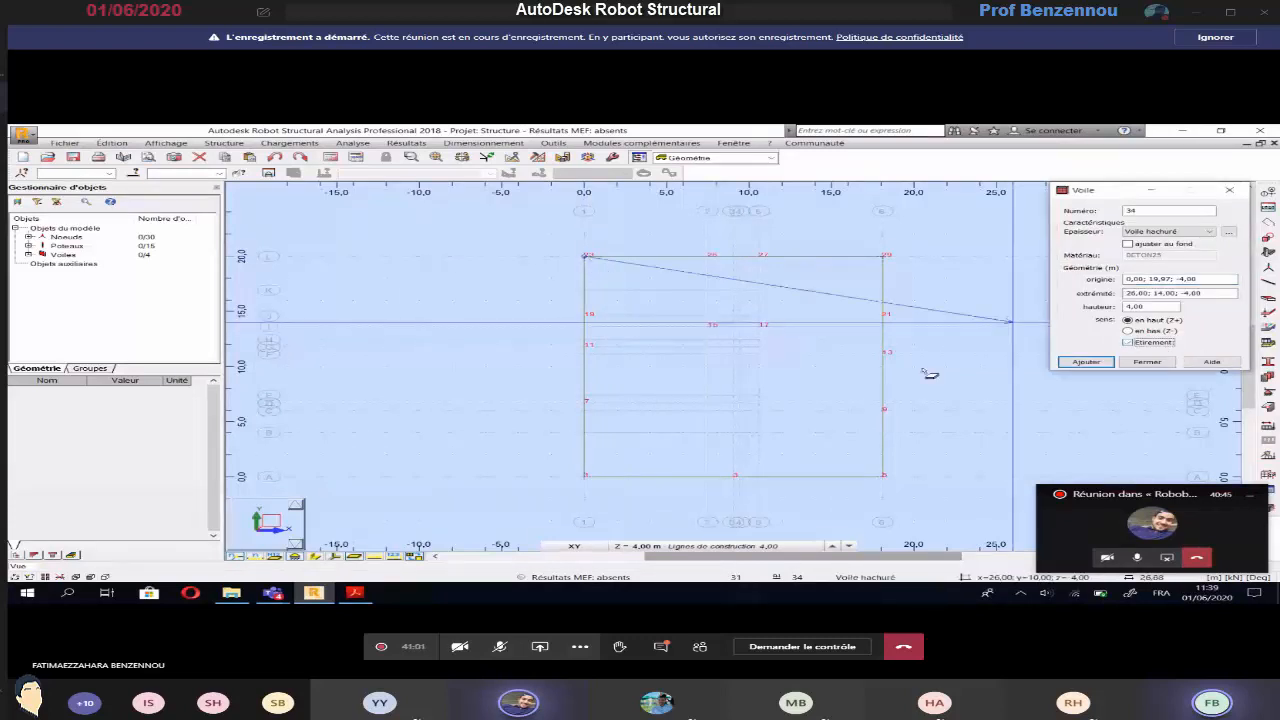
Check the core walls on the EXERCICE 3 basement plan and set the wall thickness to Voile noir
left_click(355, 593)
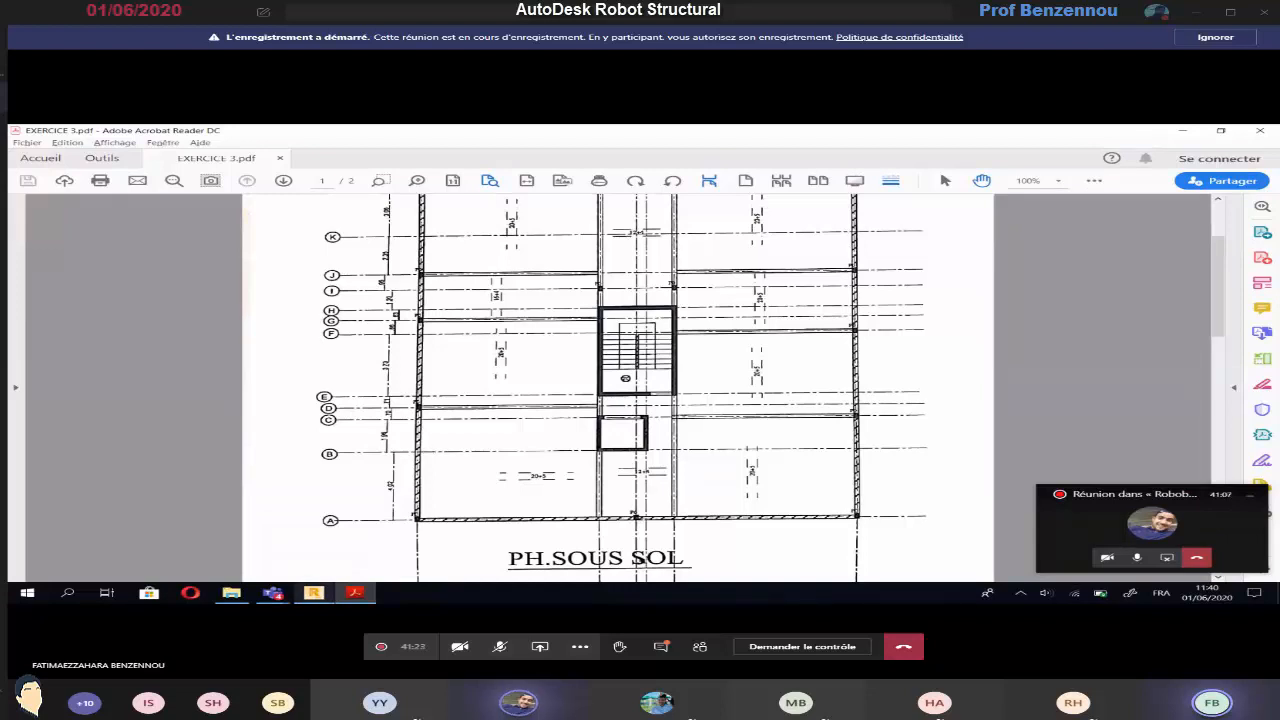
left_click(323, 597)
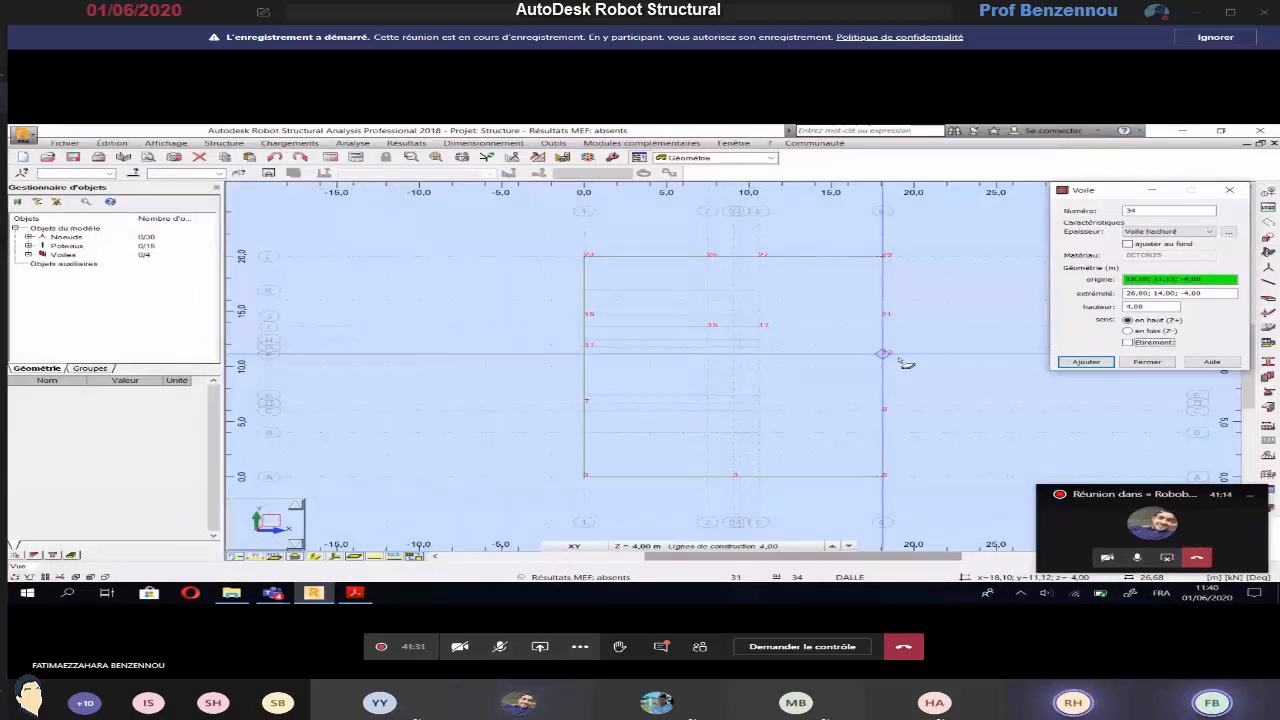
left_click(354, 593)
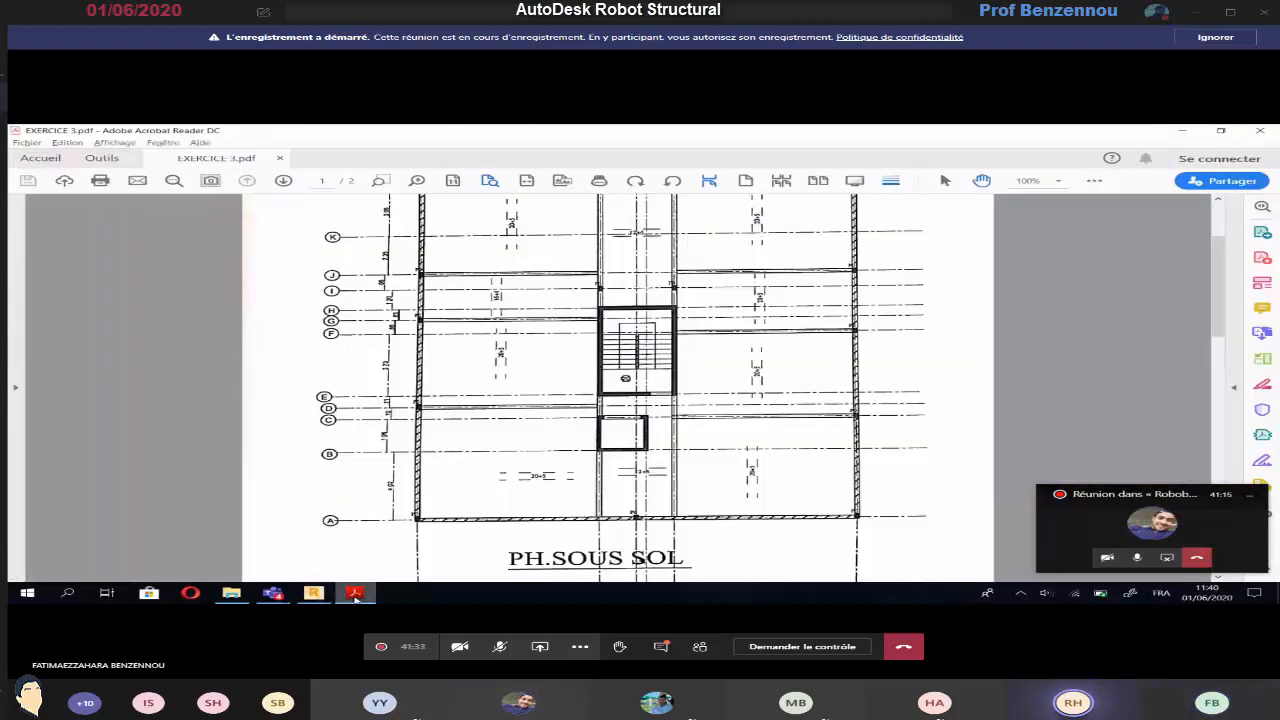
left_click(354, 593)
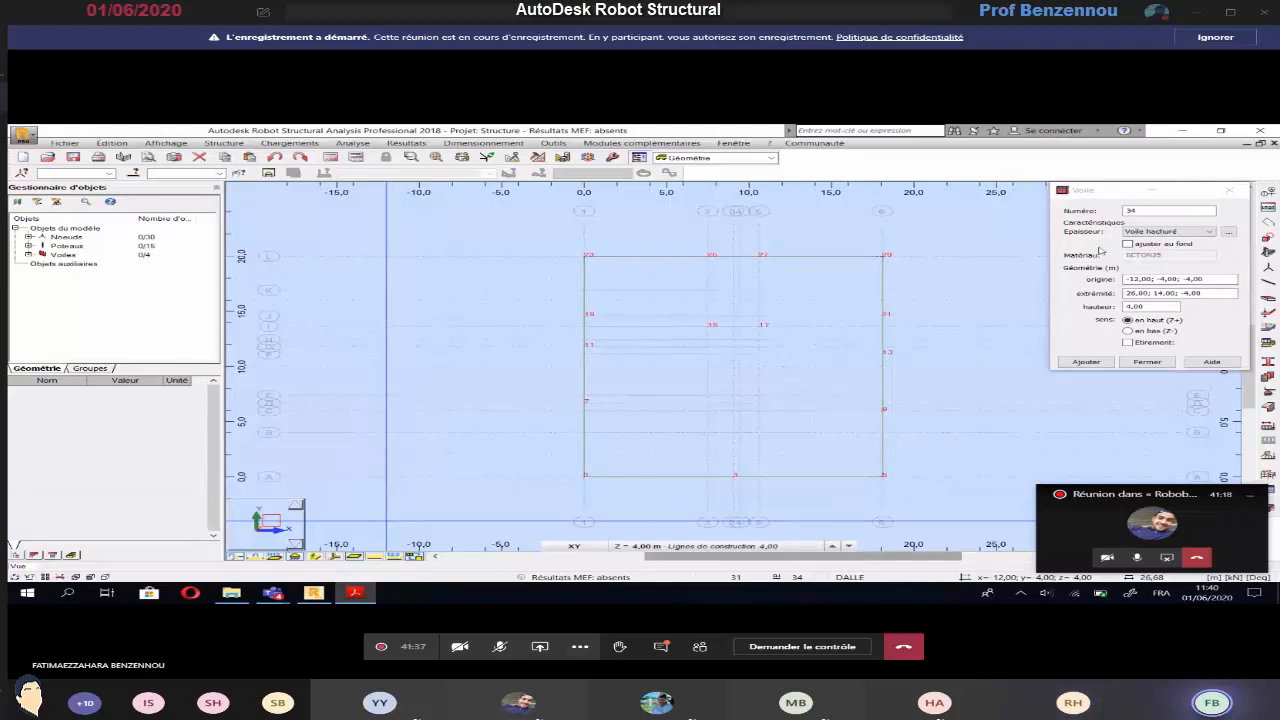
left_click(1170, 232)
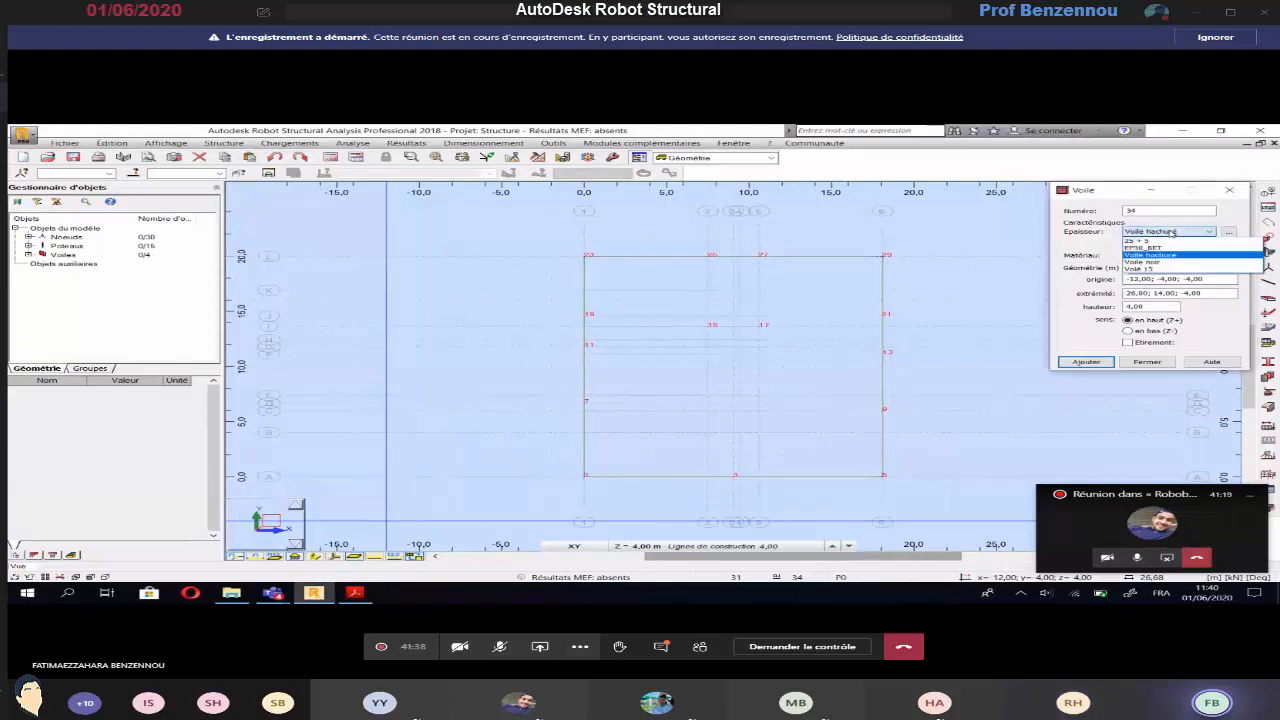
left_click(1150, 262)
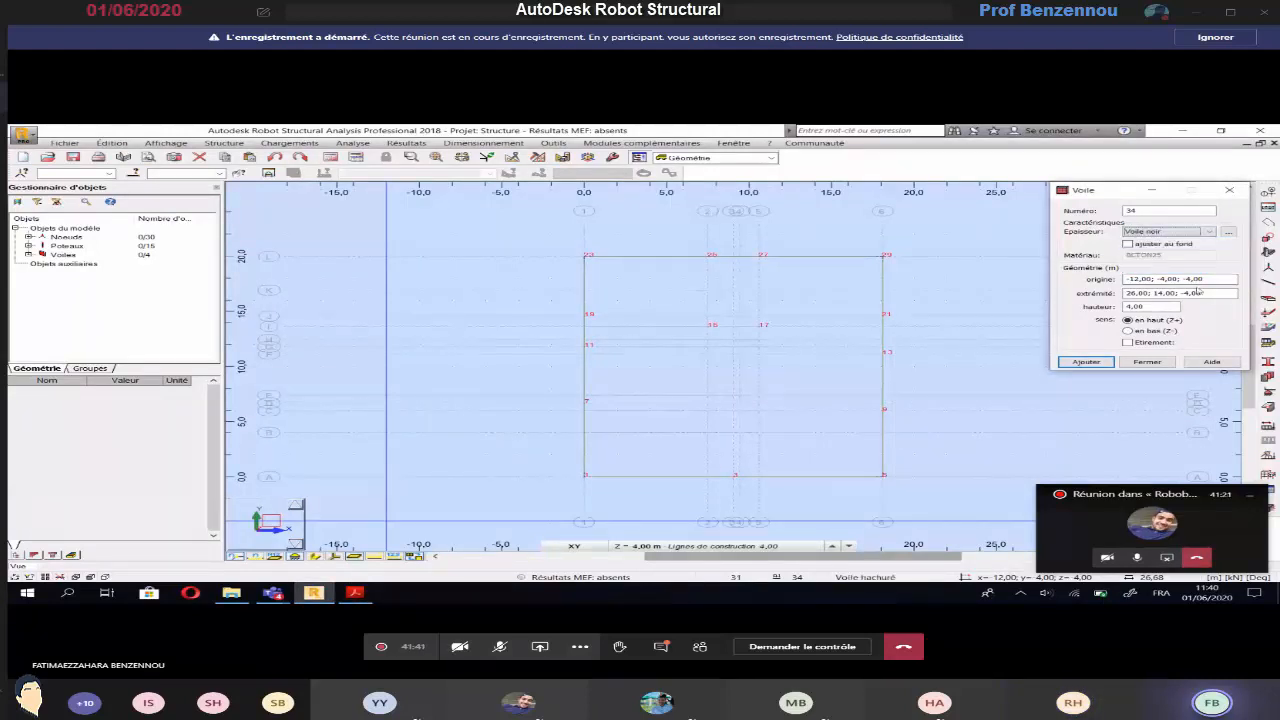
Enable continuous drawing (Etirement) for the Voile noir walls and check the stair core on the EXERCICE 3 basement plan
left_click(1180, 279)
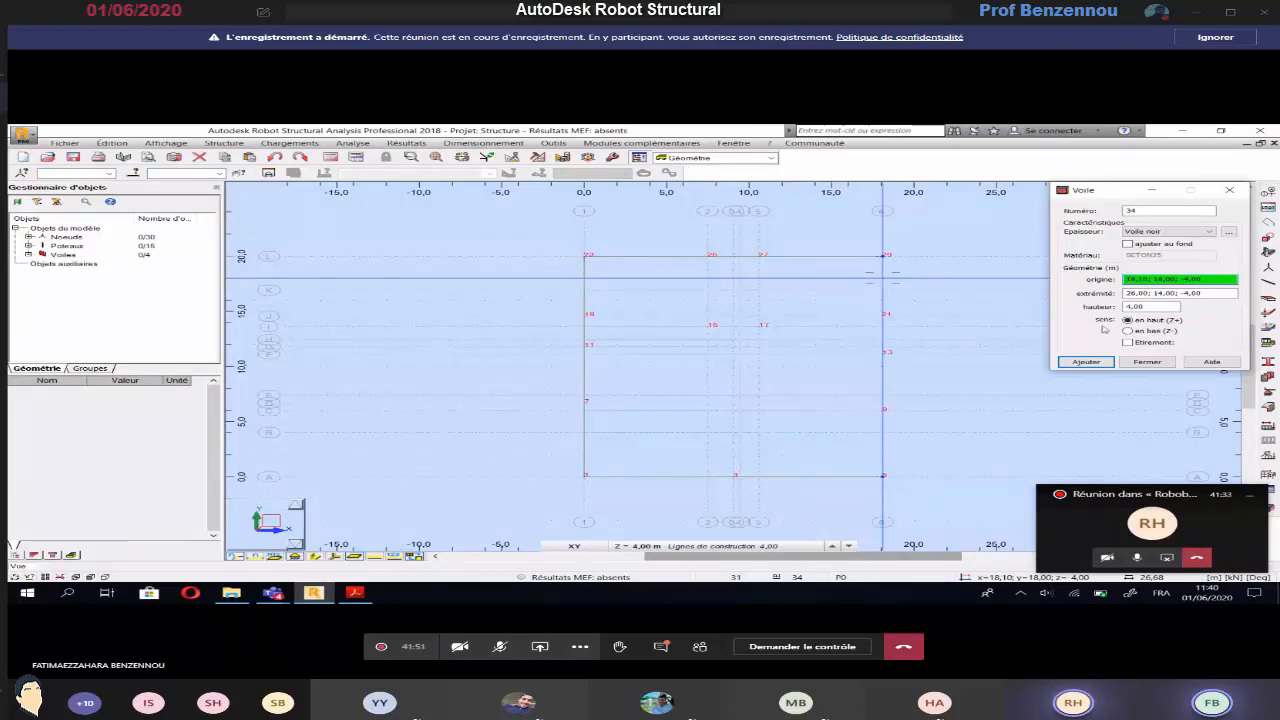
left_click(1128, 342)
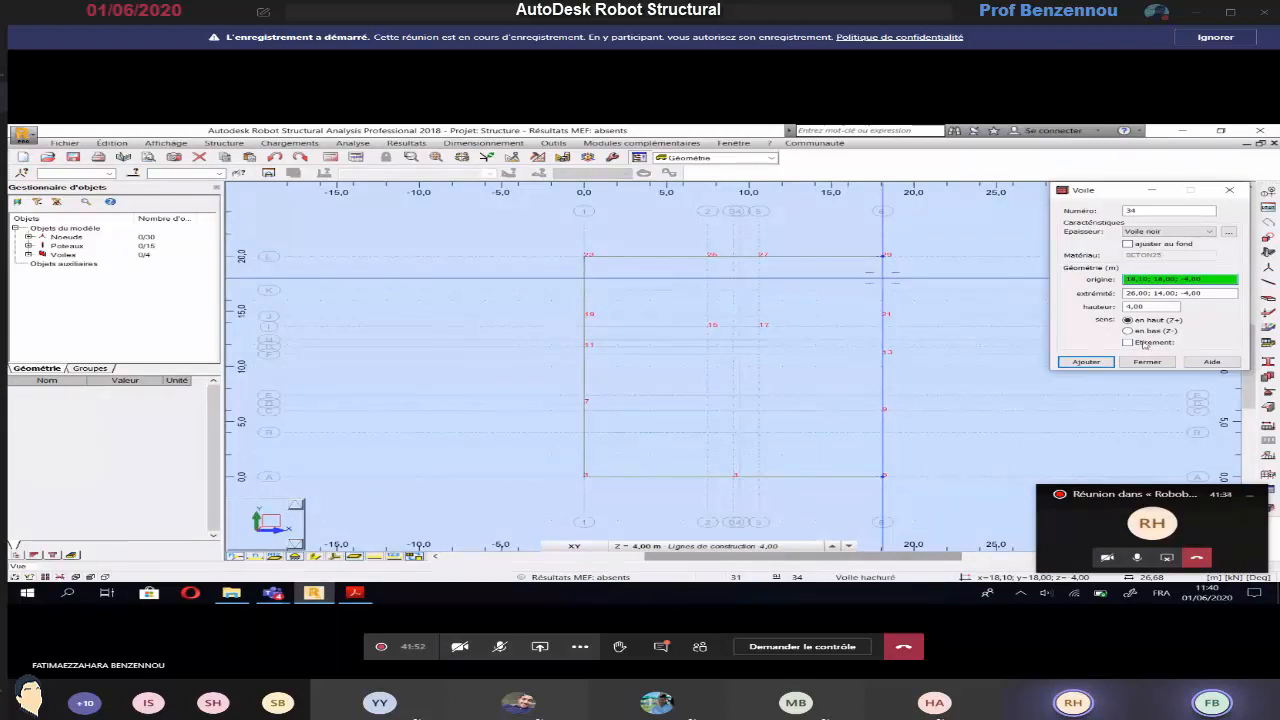
left_click(1212, 278)
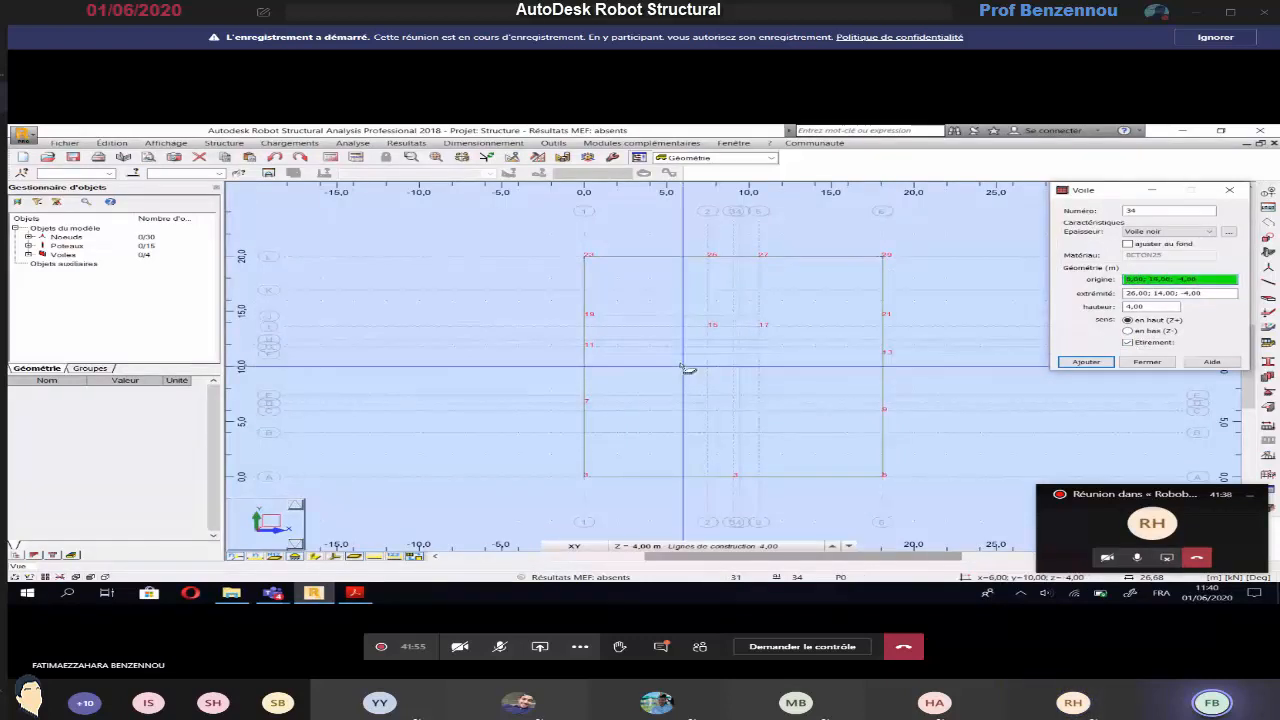
key("alt+Tab")
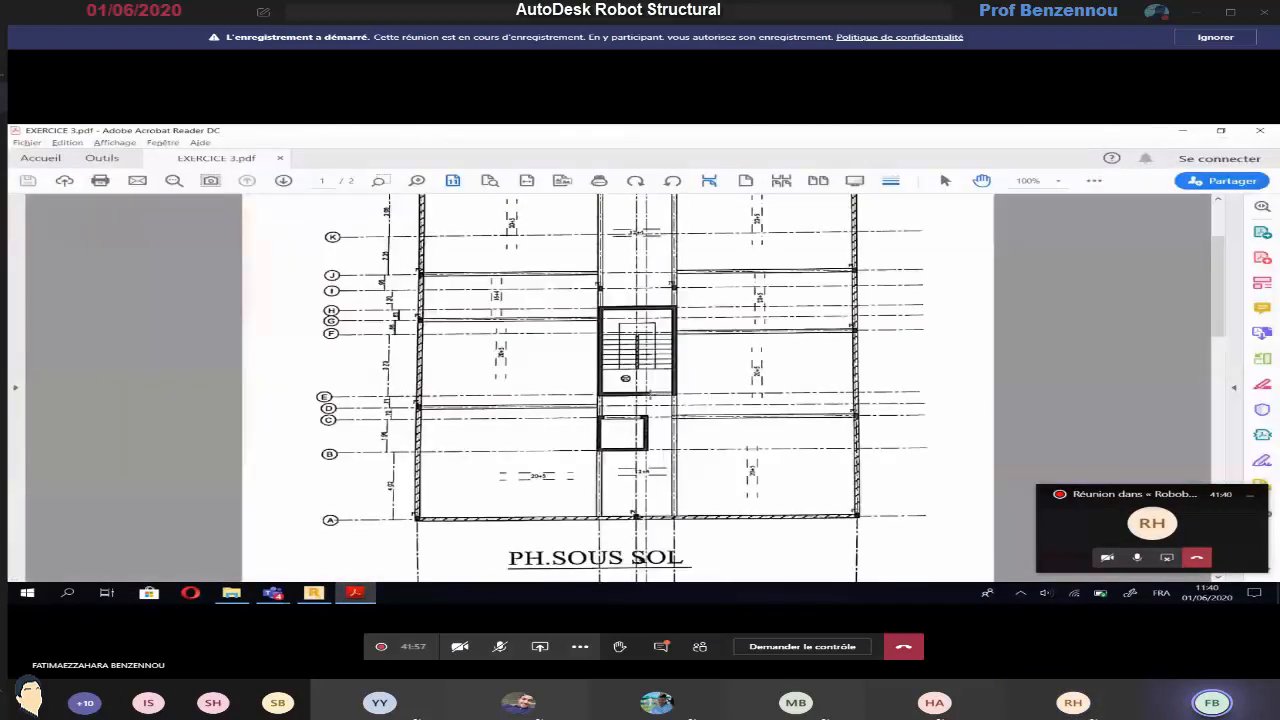
key("alt+Tab")
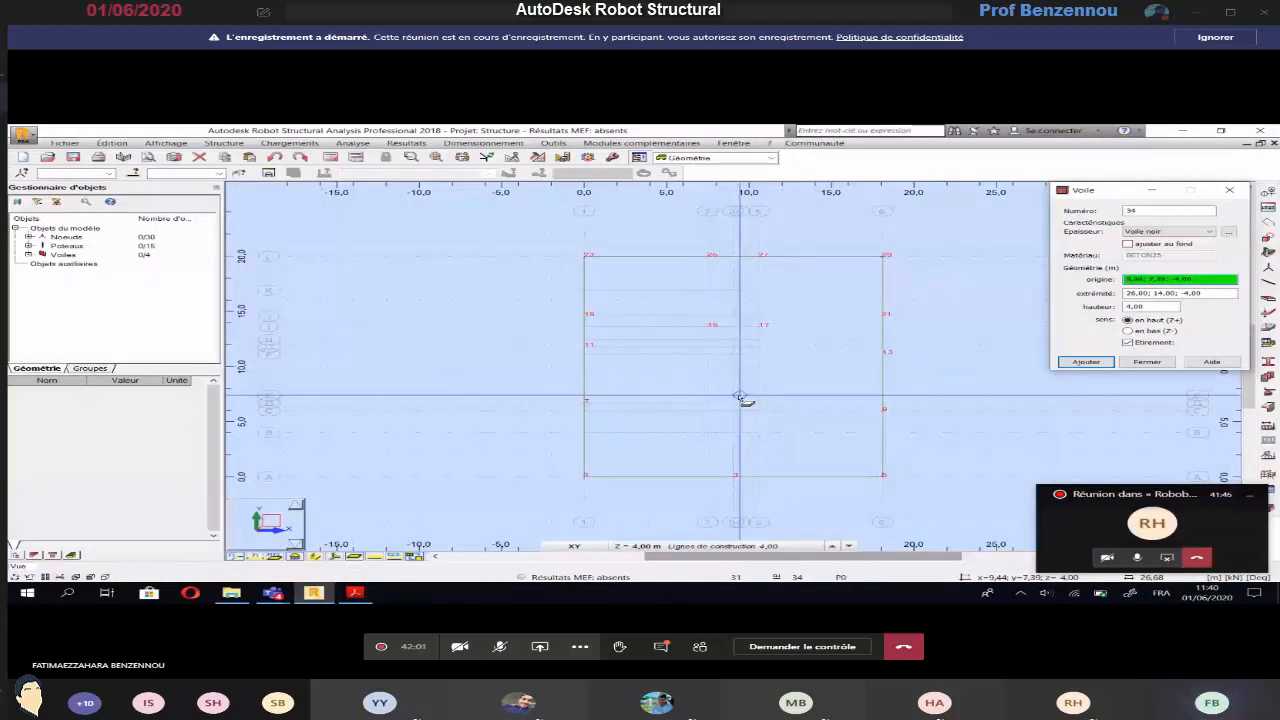
key("alt+Tab")
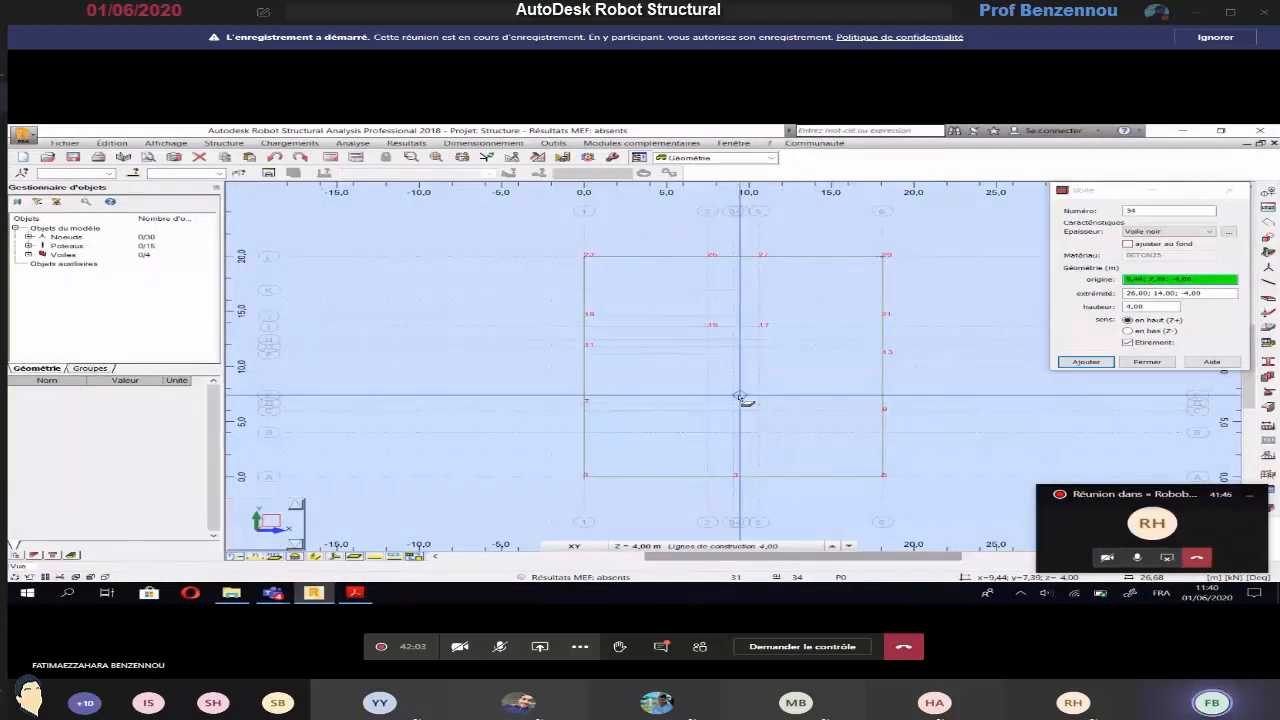
Draw the four 4.00 m high stair core walls through (9.44; 7.39), (7.50; 7.39), (7.50; 12.41), (10.60; 12.41) and (10.60; 7.39)
left_click(741, 396)
left_click(708, 394)
left_click(708, 342)
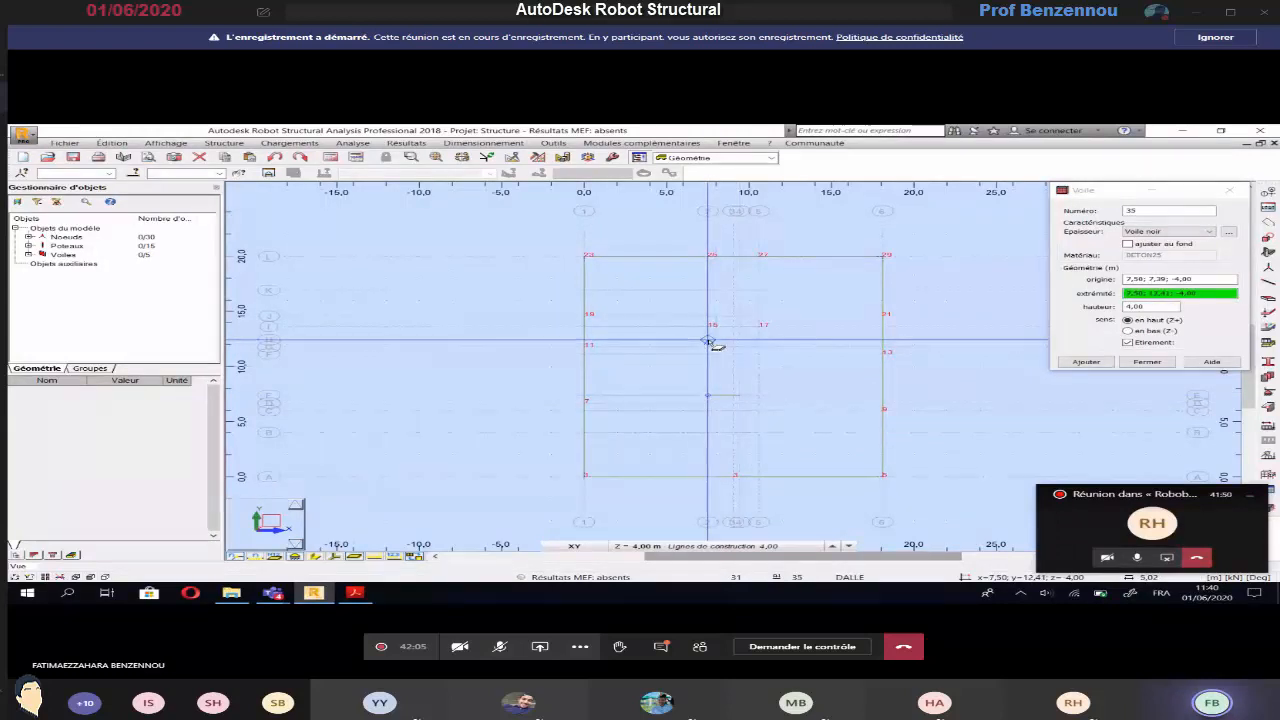
left_click(759, 341)
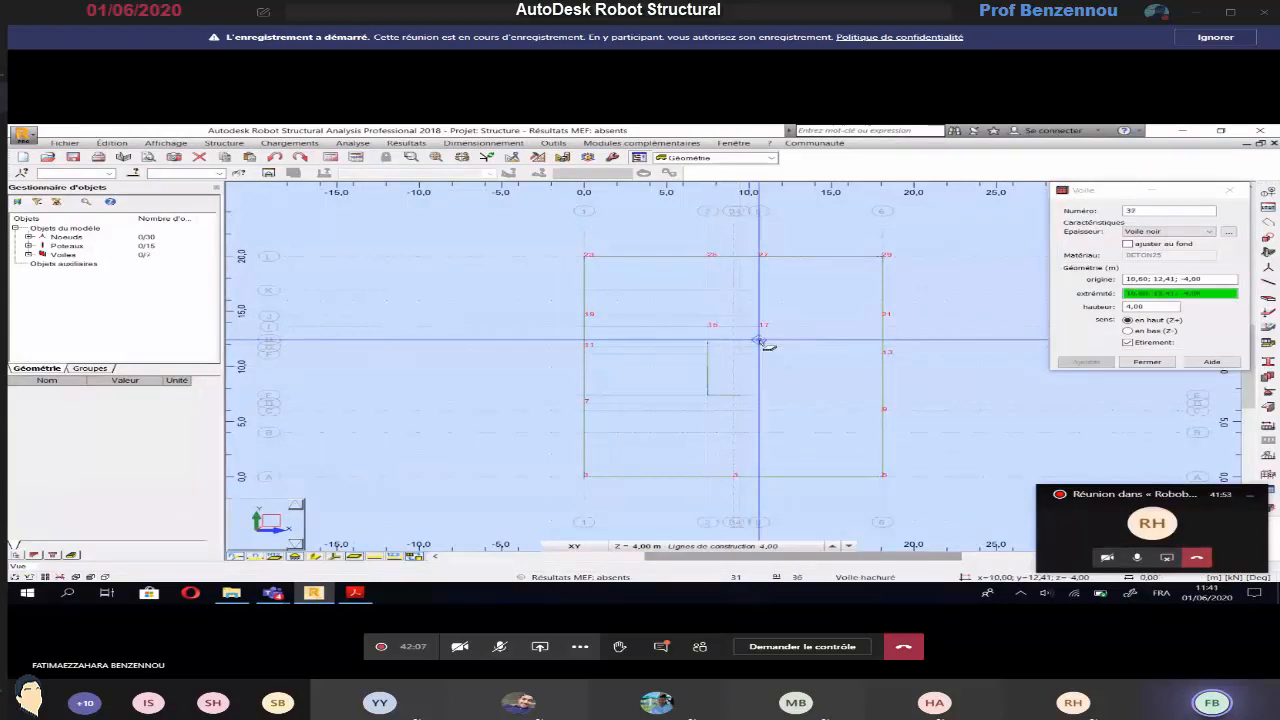
left_click(759, 393)
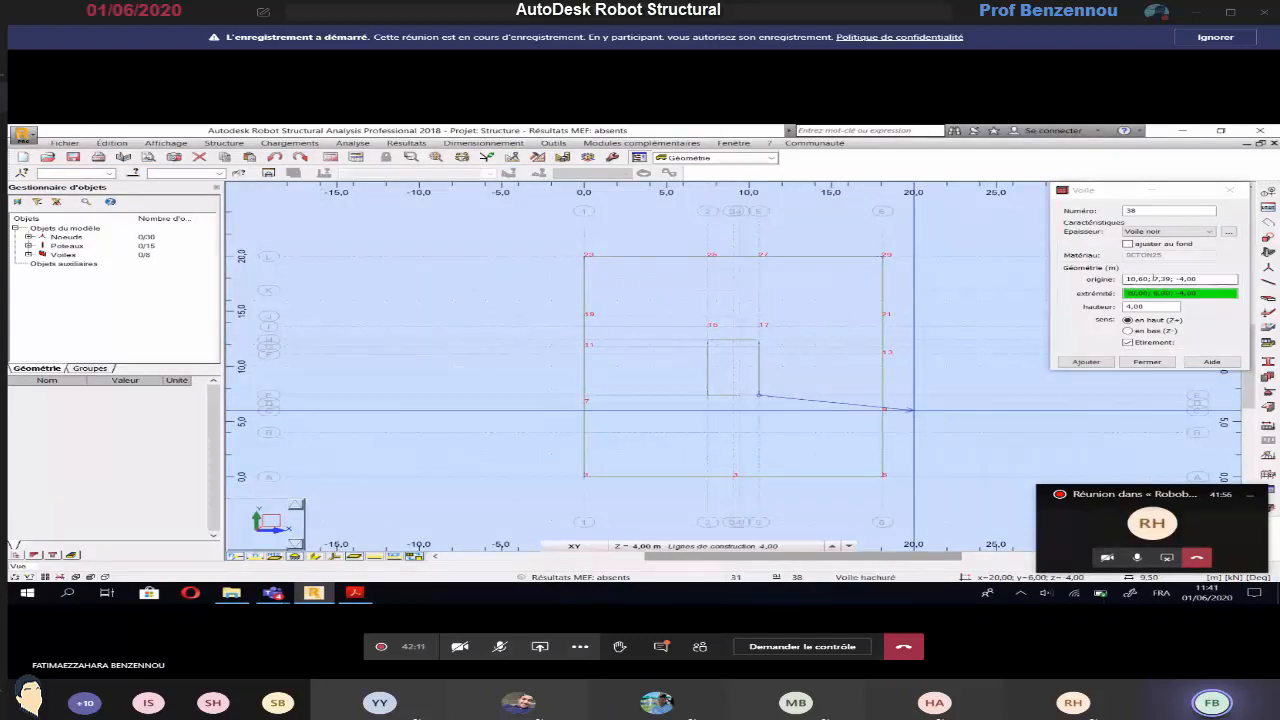
Draw the three Voile noir lift core walls along axis 2, axis B and x = 9.44 m, and finish wall creation
left_click(912, 410)
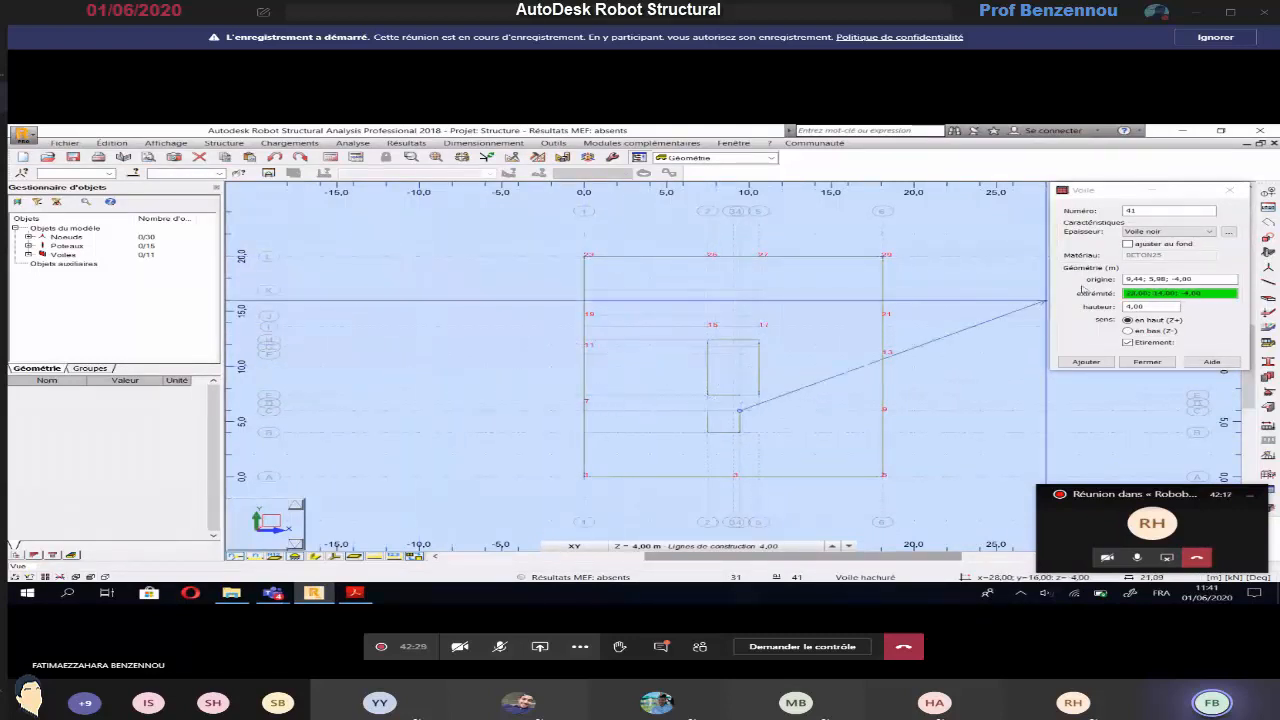
left_click(1230, 190)
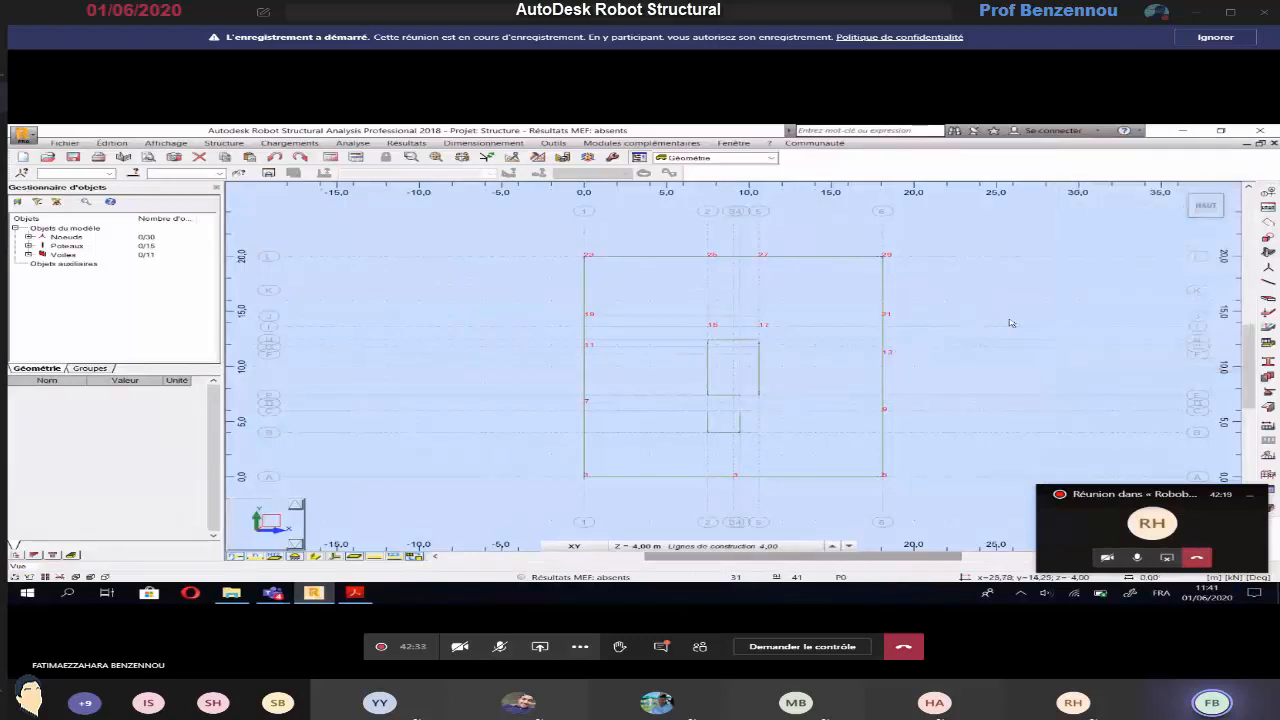
Switch the working level to Base (0.00 m) and check the beam section and layout on the EXERCICE 3 basement plan
left_click(665, 546)
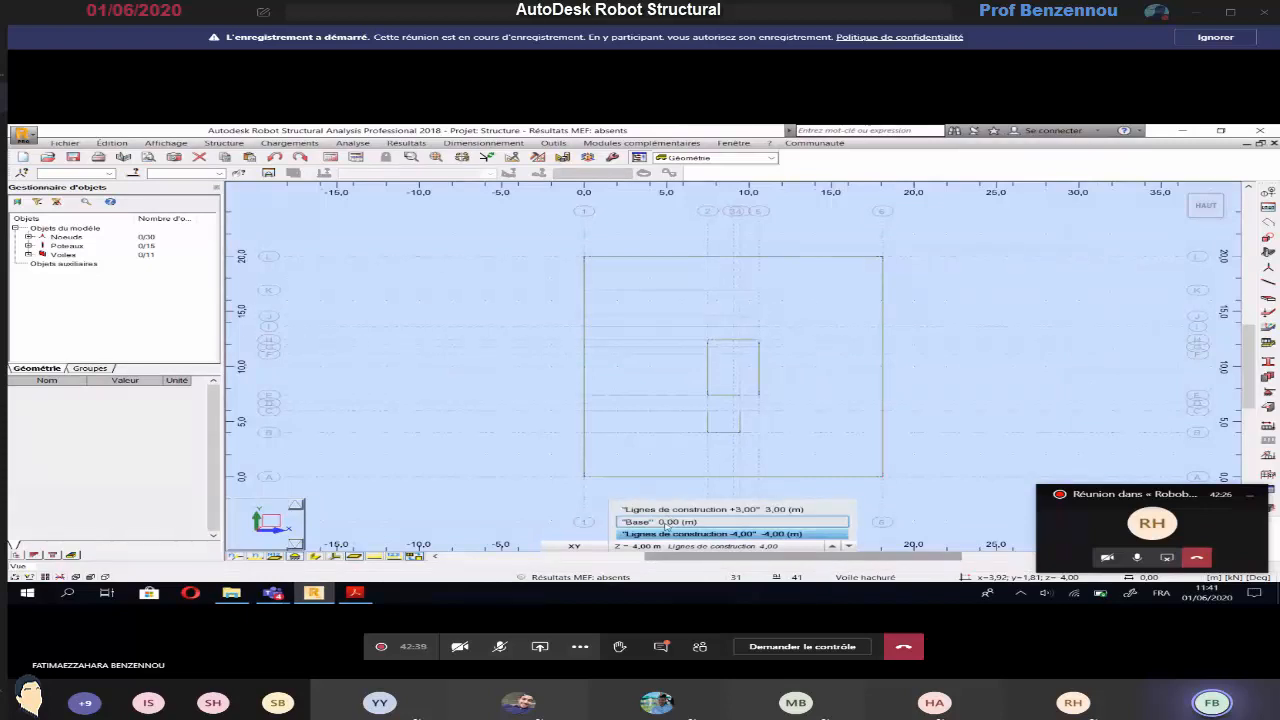
left_click(666, 522)
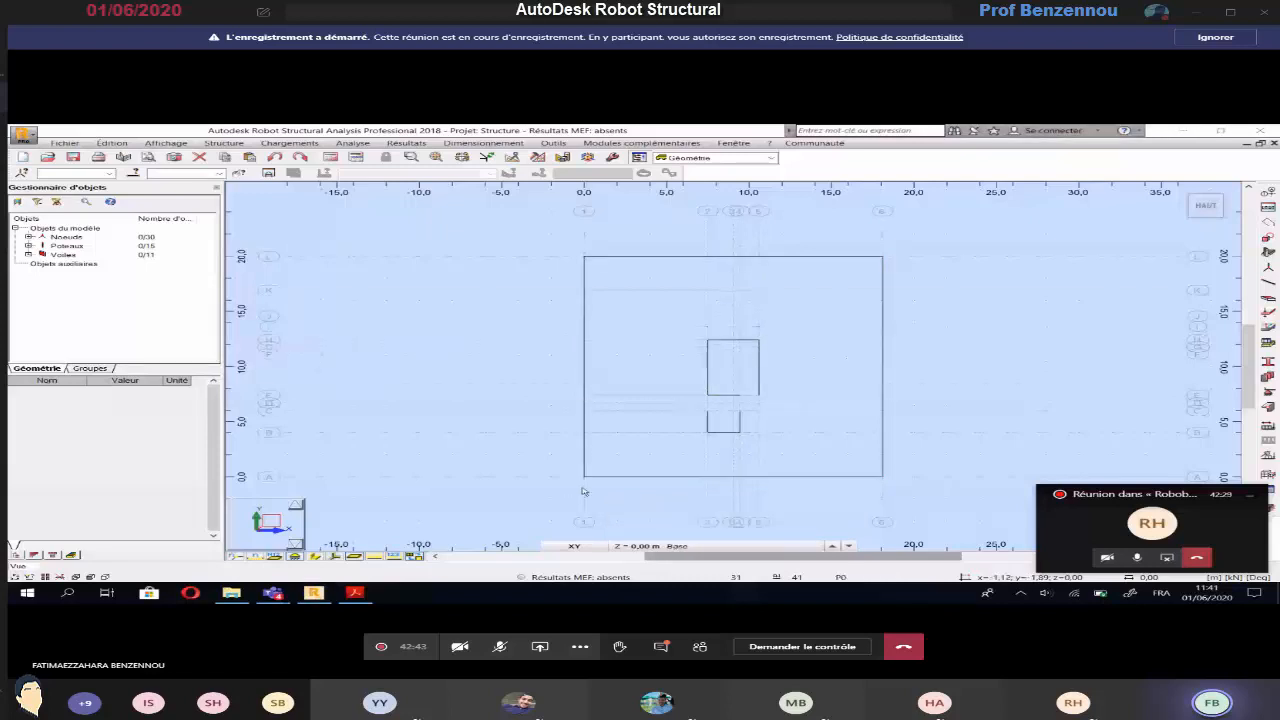
key("alt+Tab")
scroll(588, 476, "down", 6)
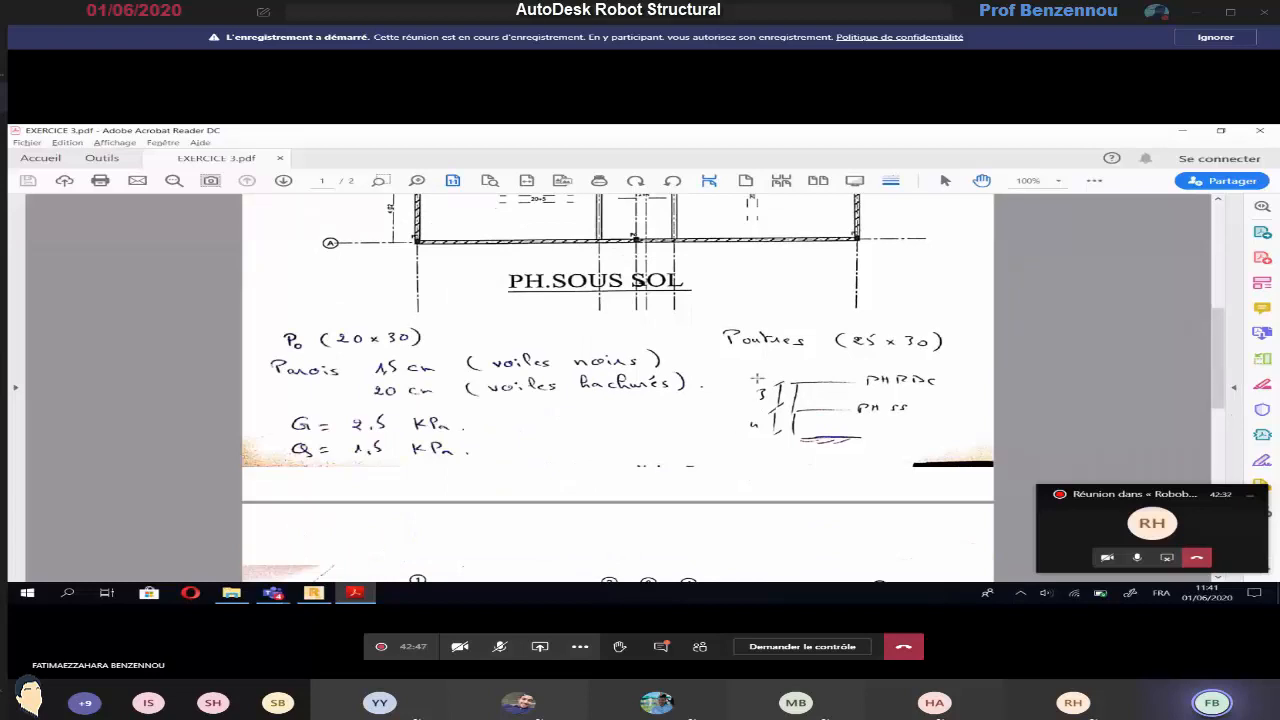
scroll(437, 385, "up", 1)
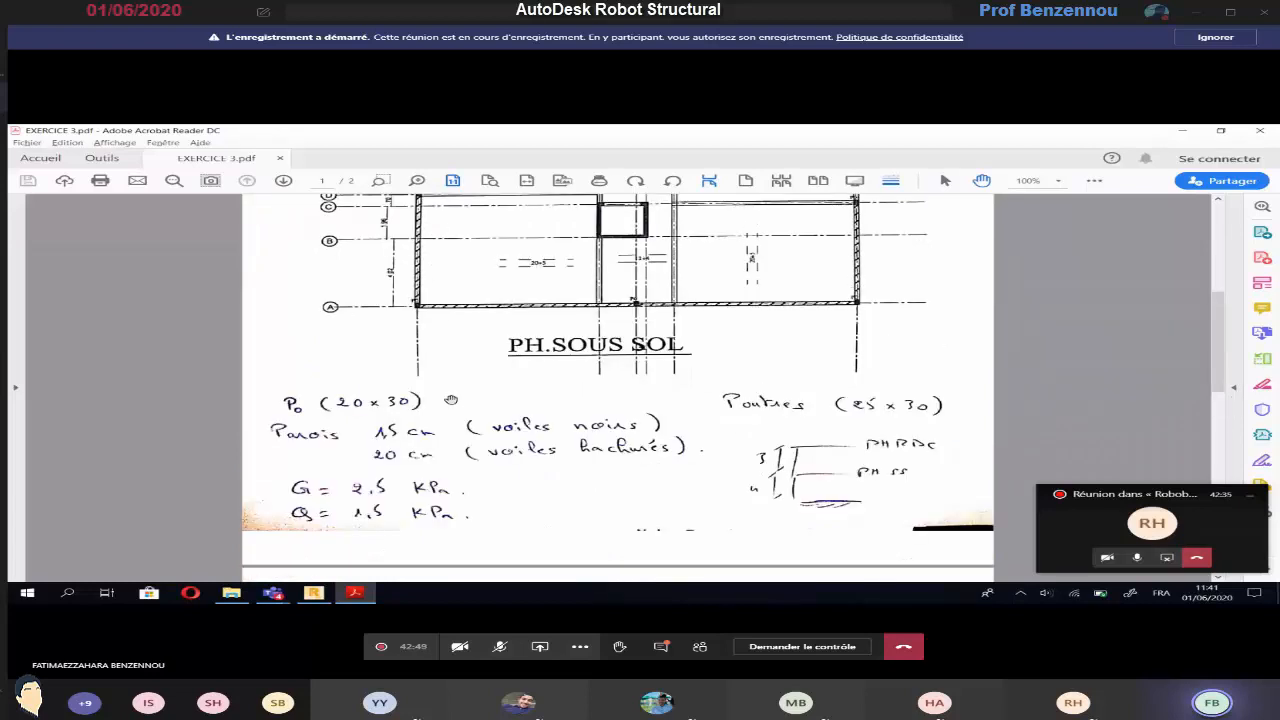
scroll(451, 400, "up", 2)
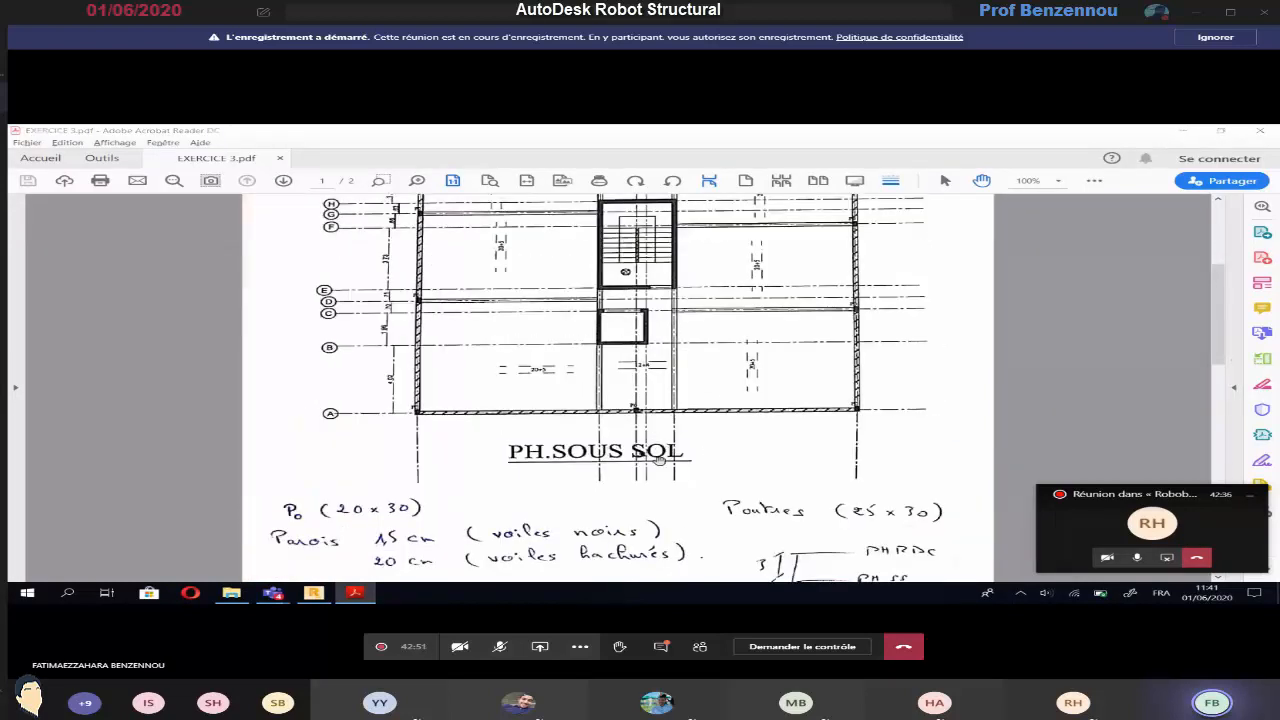
key("alt+Tab")
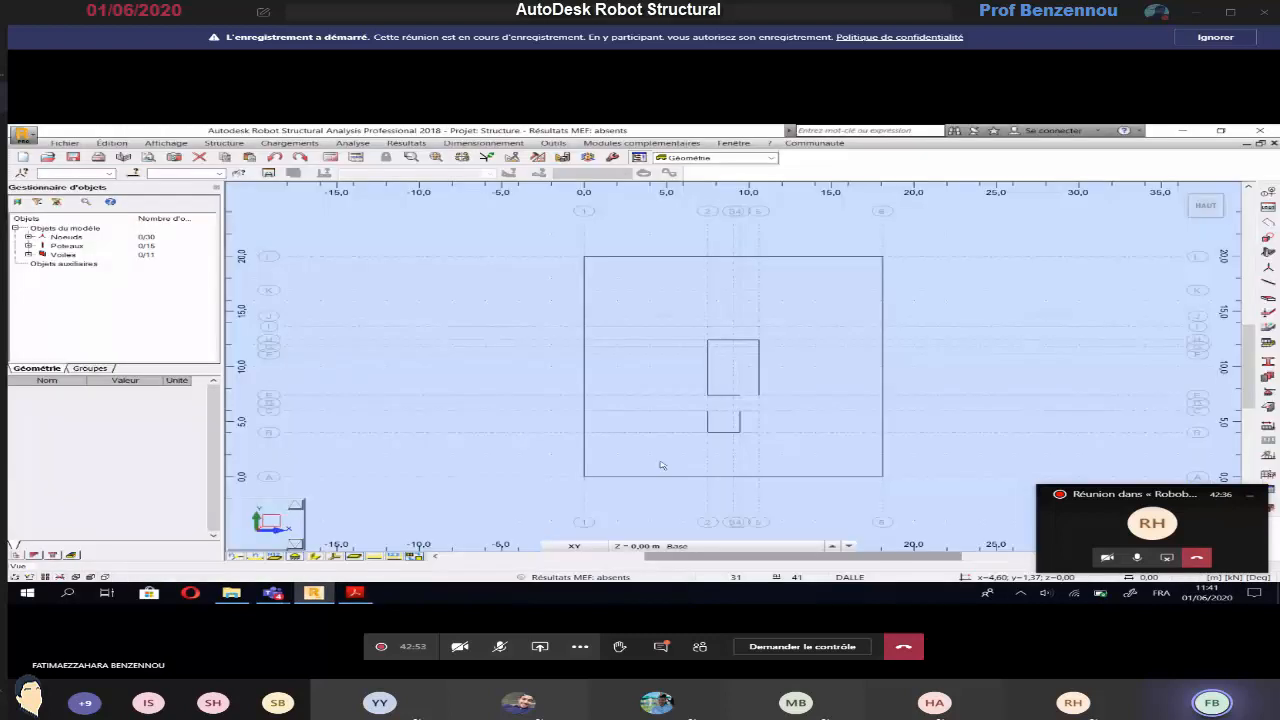
Start beam creation with the type Poutre BA and the section B R25x30
left_click(240, 145)
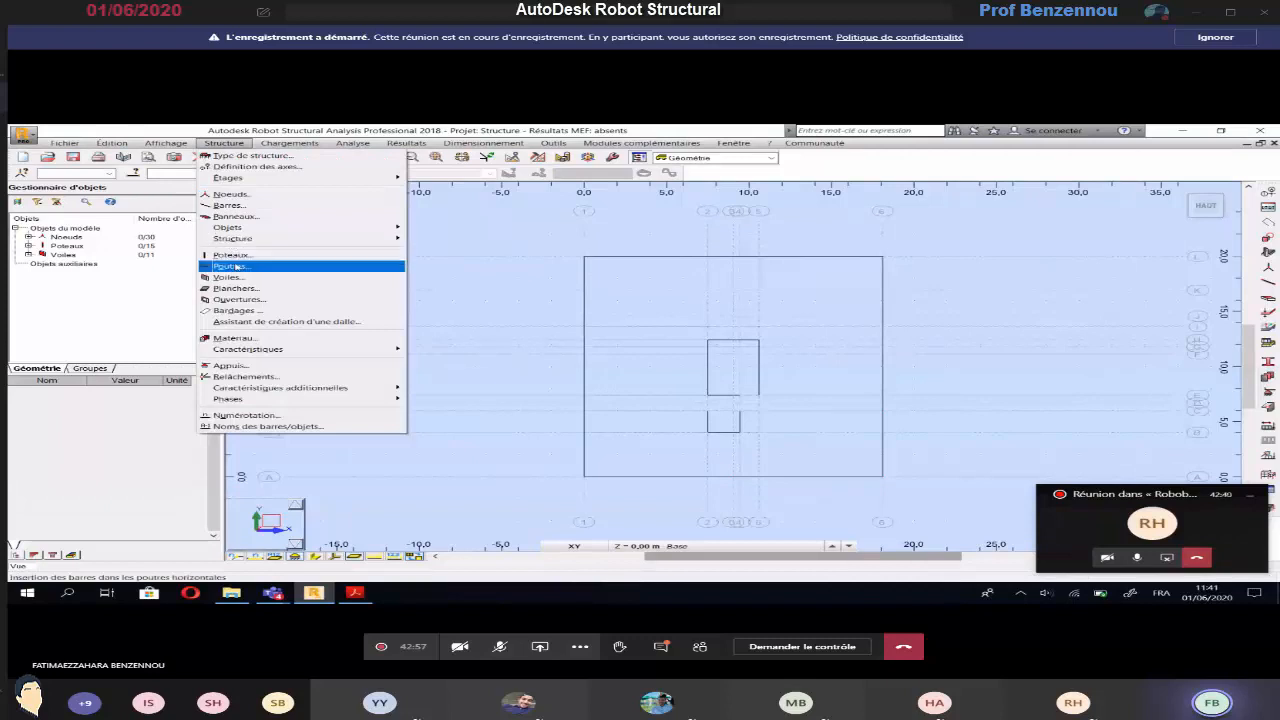
left_click(230, 266)
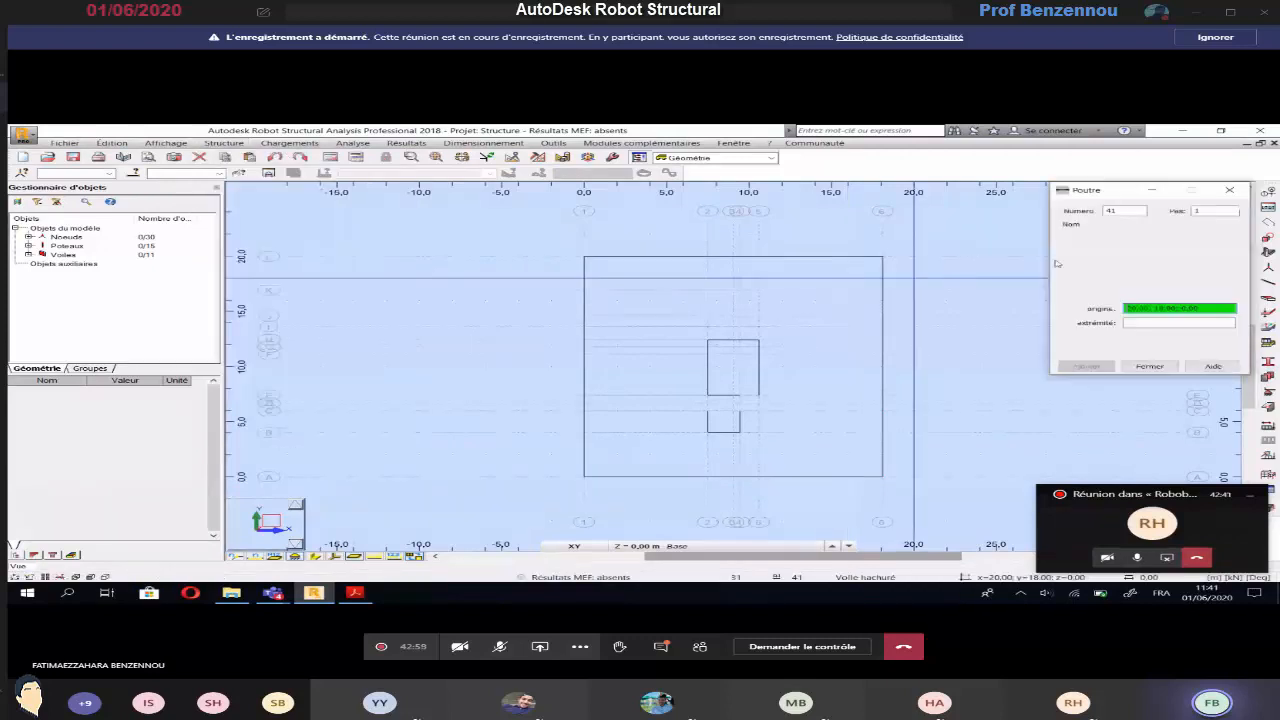
left_click(1160, 248)
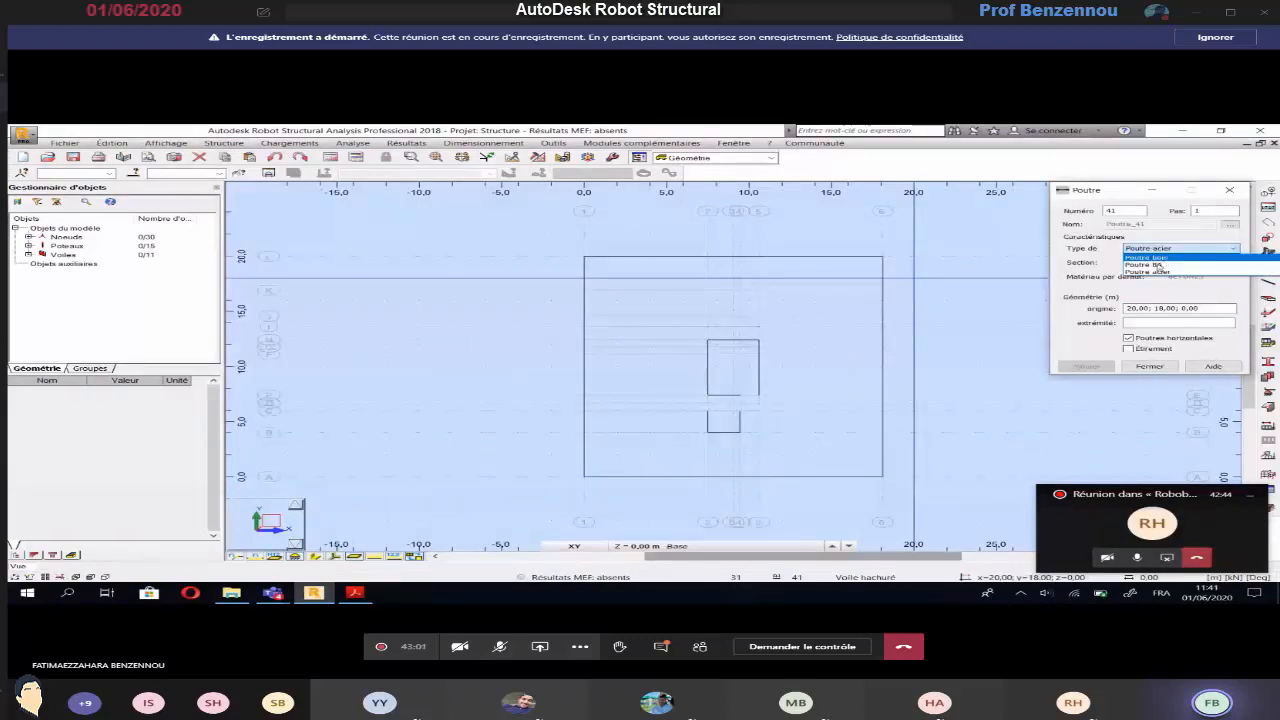
left_click(1157, 266)
left_click(1160, 262)
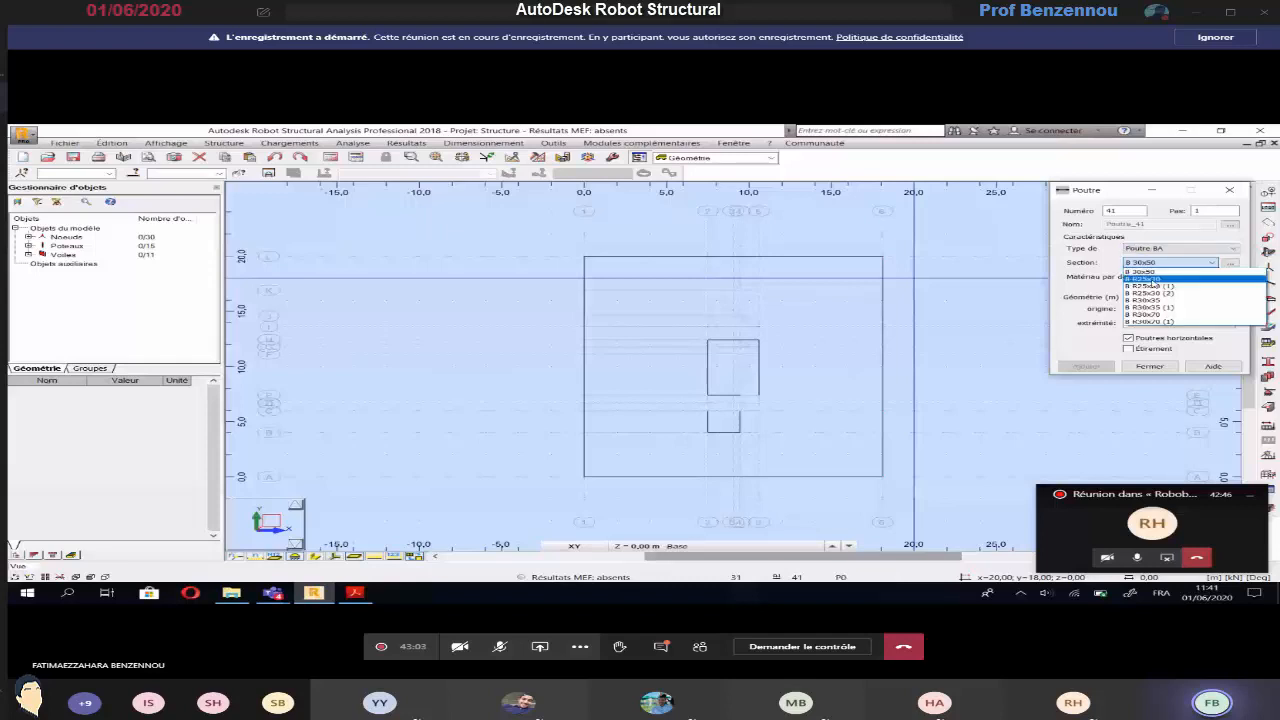
left_click(1148, 278)
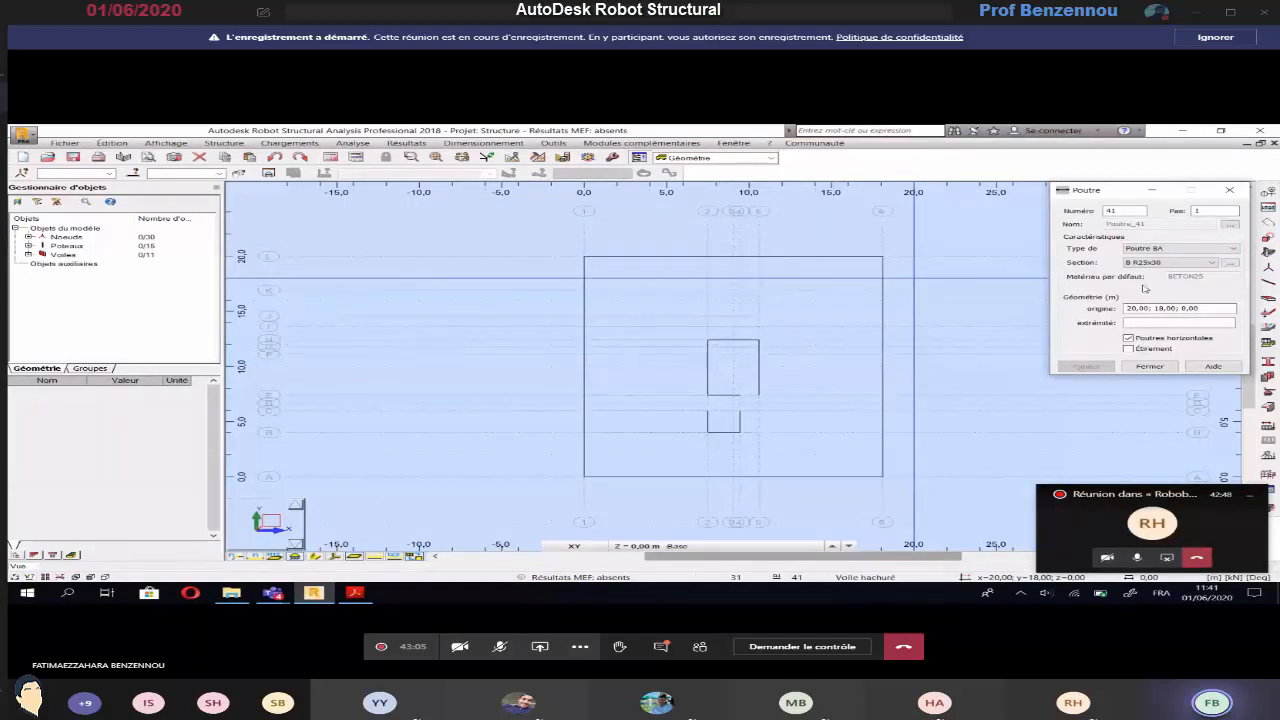
Check the beams on the basement plan and draw the axis 2 beam from axis A at (7.50; 0.00) up to axis B
left_click(1210, 311)
middle_click_drag(834, 319, 789, 316)
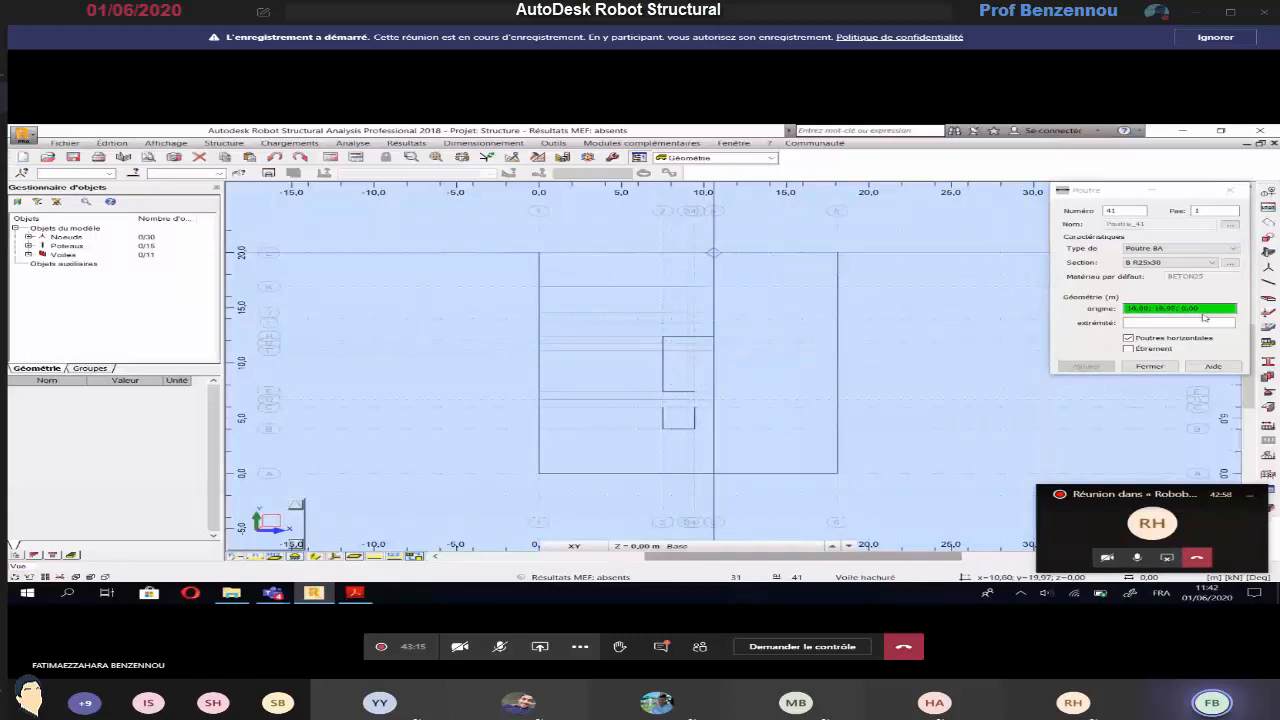
key("alt+Tab")
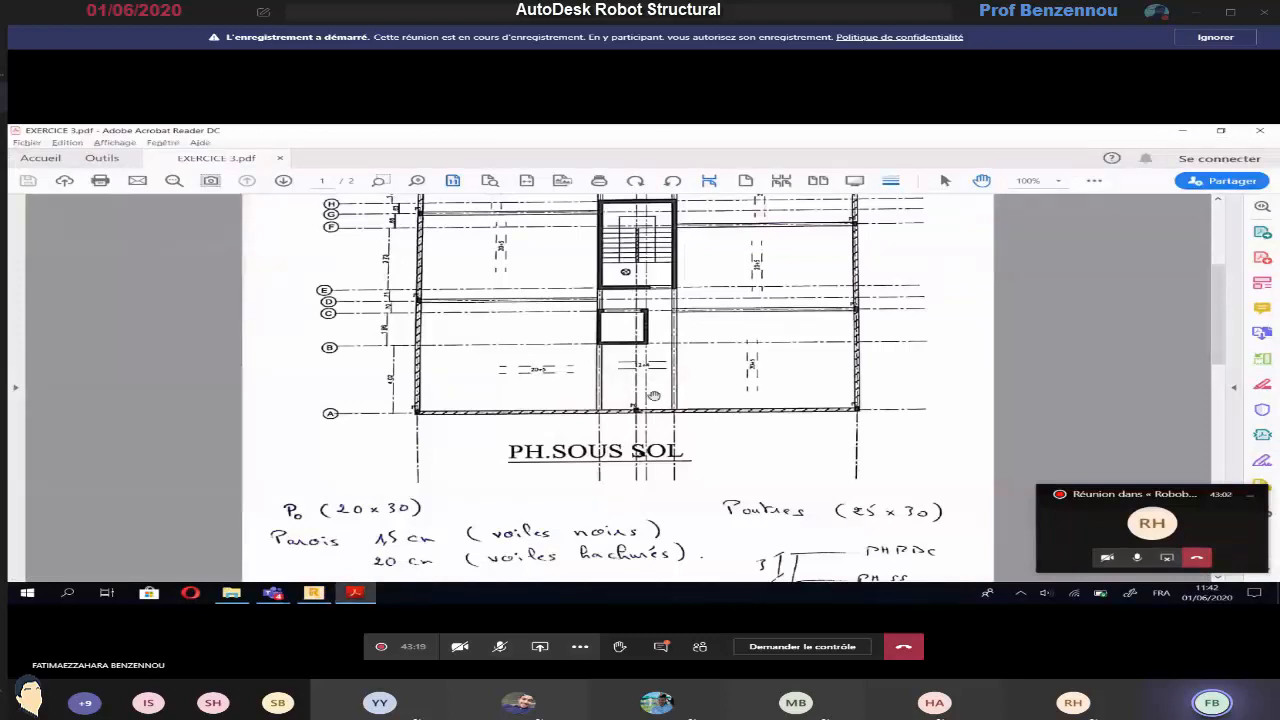
key("alt+Tab")
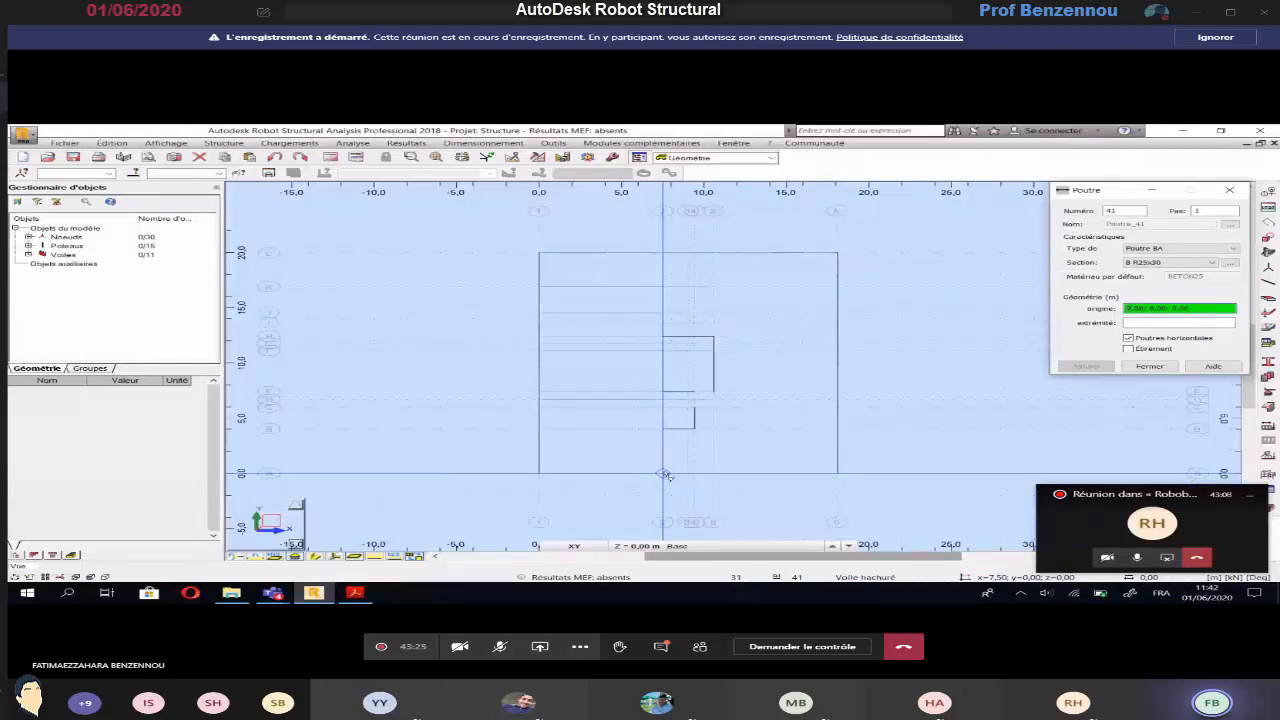
left_click(665, 474)
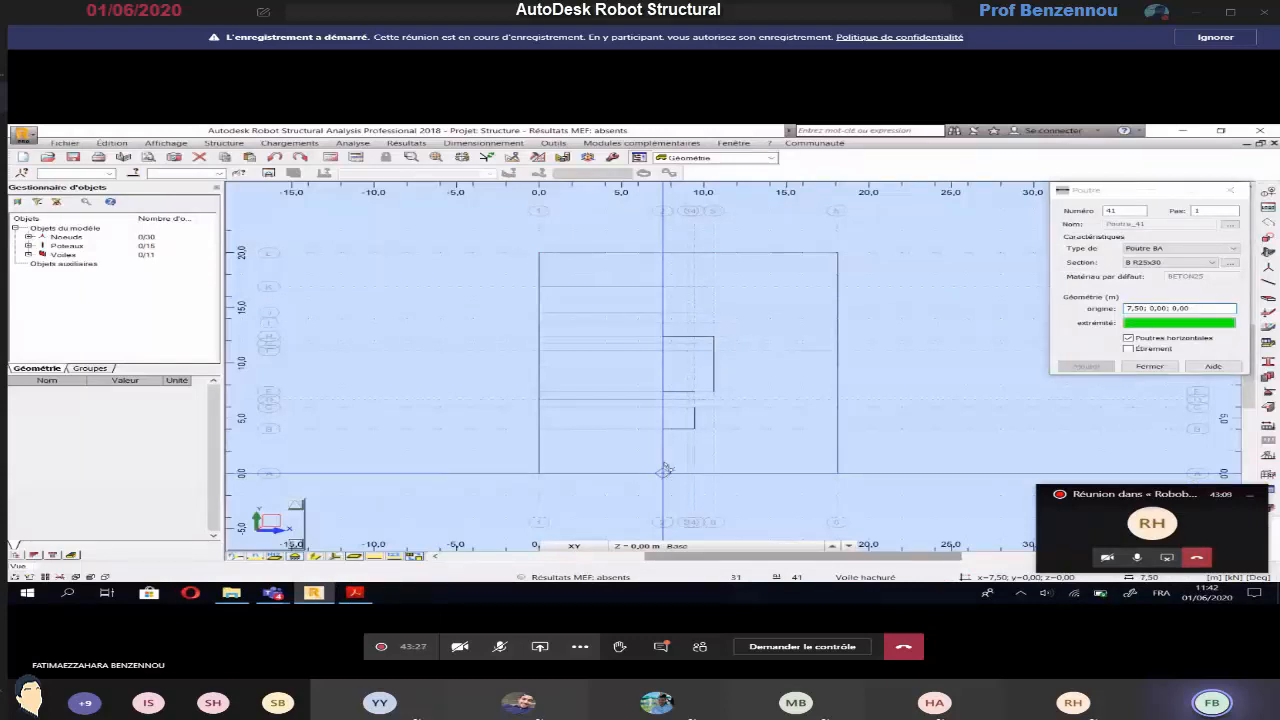
left_click(664, 429)
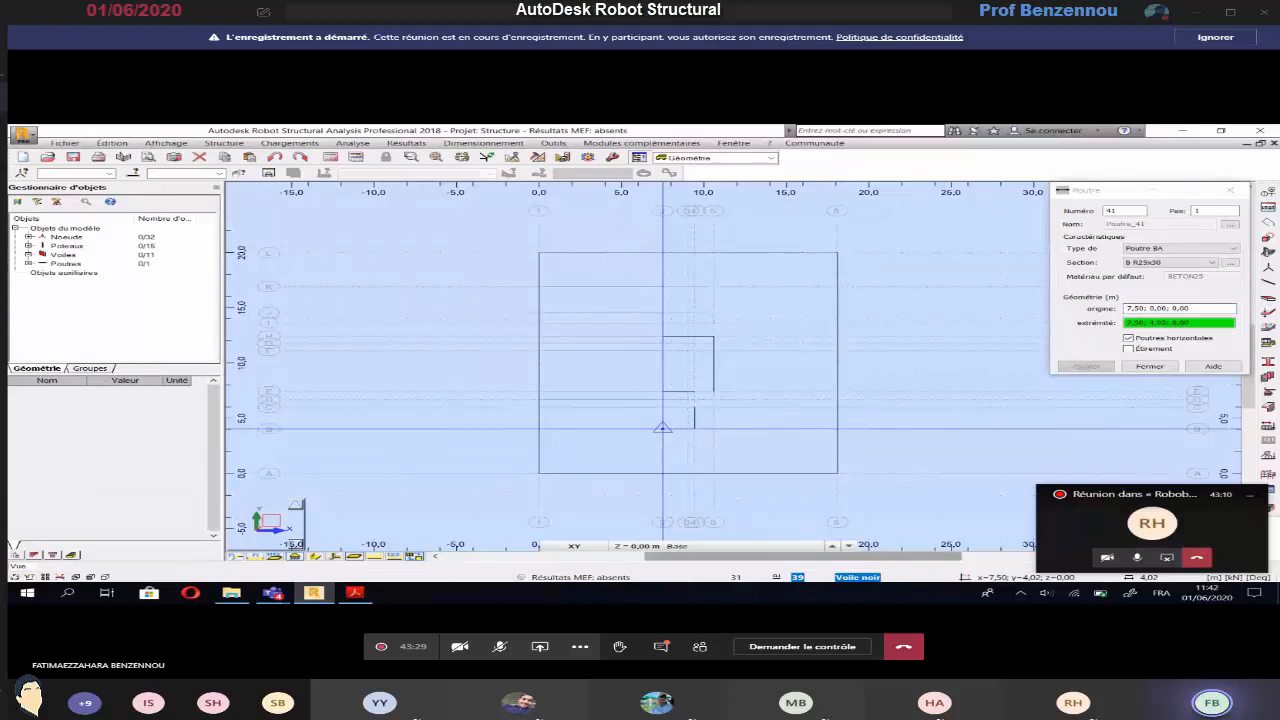
Draw beams between (10.60; 0.00) and (10.60; 7.39), (10.60; 7.39) and (9.44; 7.39), and (9.44; 5.98) and (7.50; 5.98)
left_click(715, 474)
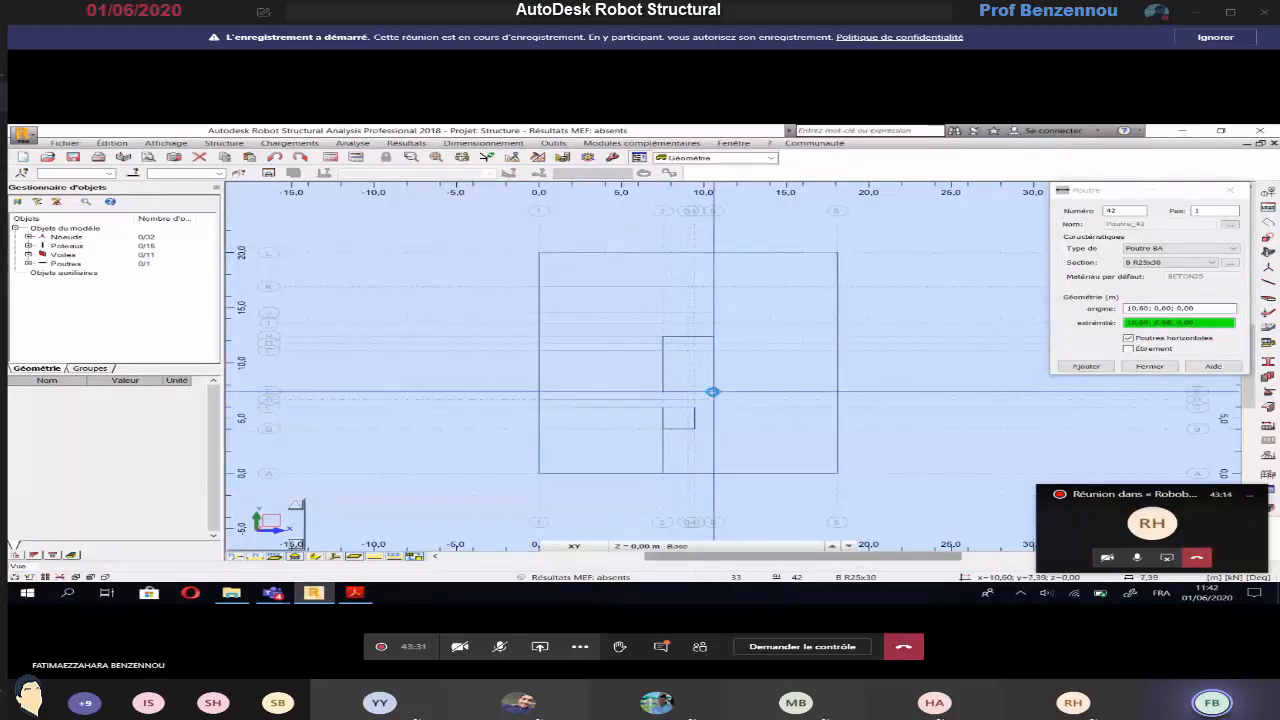
left_click(714, 392)
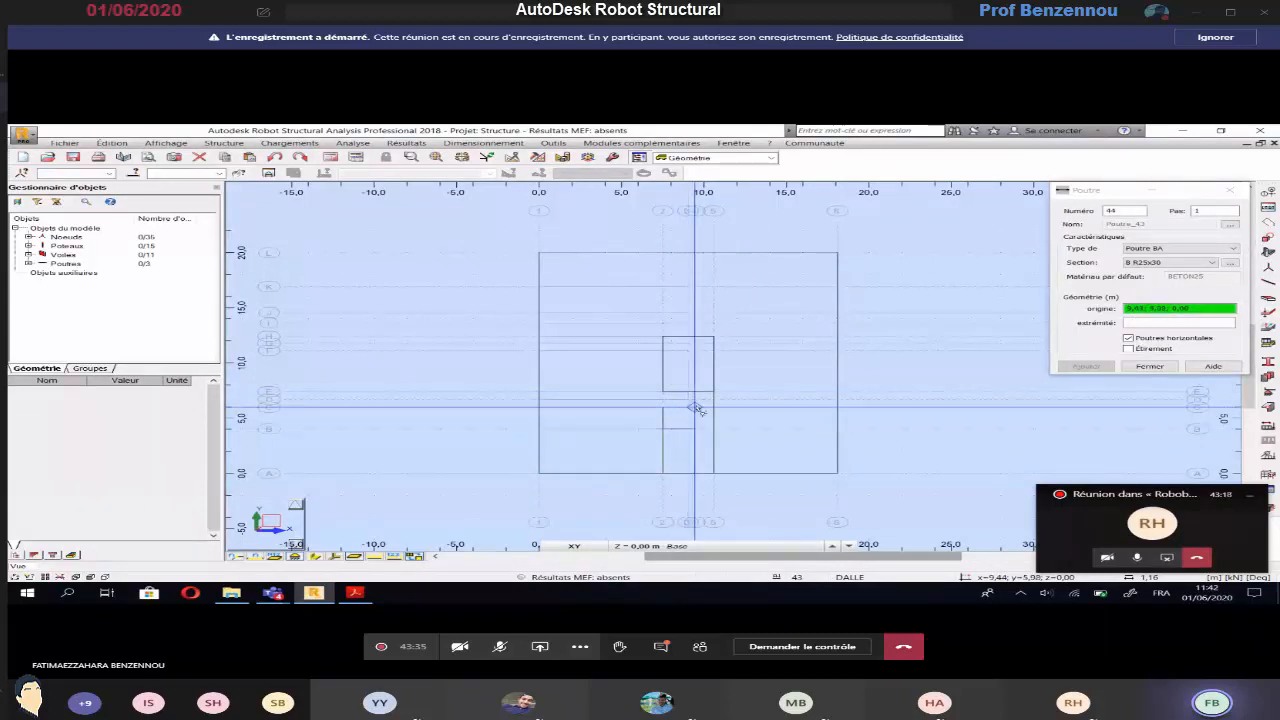
left_click(695, 408)
left_click(664, 408)
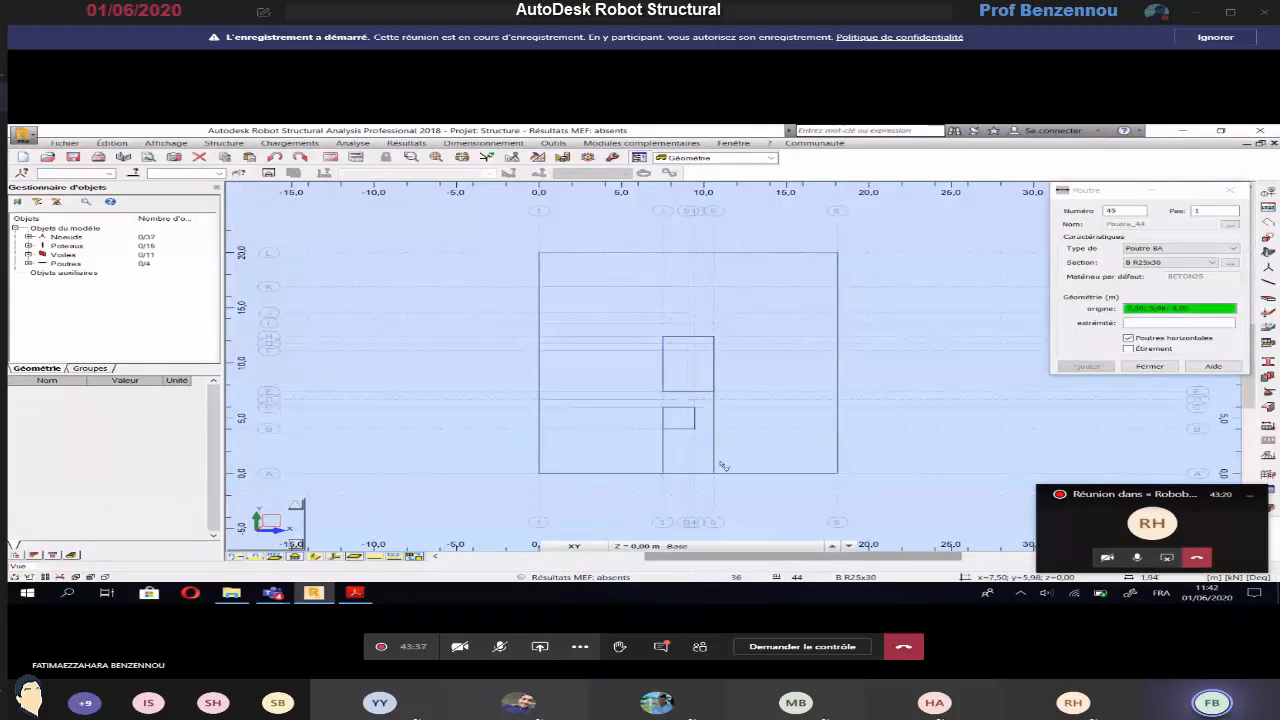
Draw the axis 2 beam from (7.50; 7.39) to (7.50; 5.98) between the two cores and recheck the basement plan
left_click(724, 467)
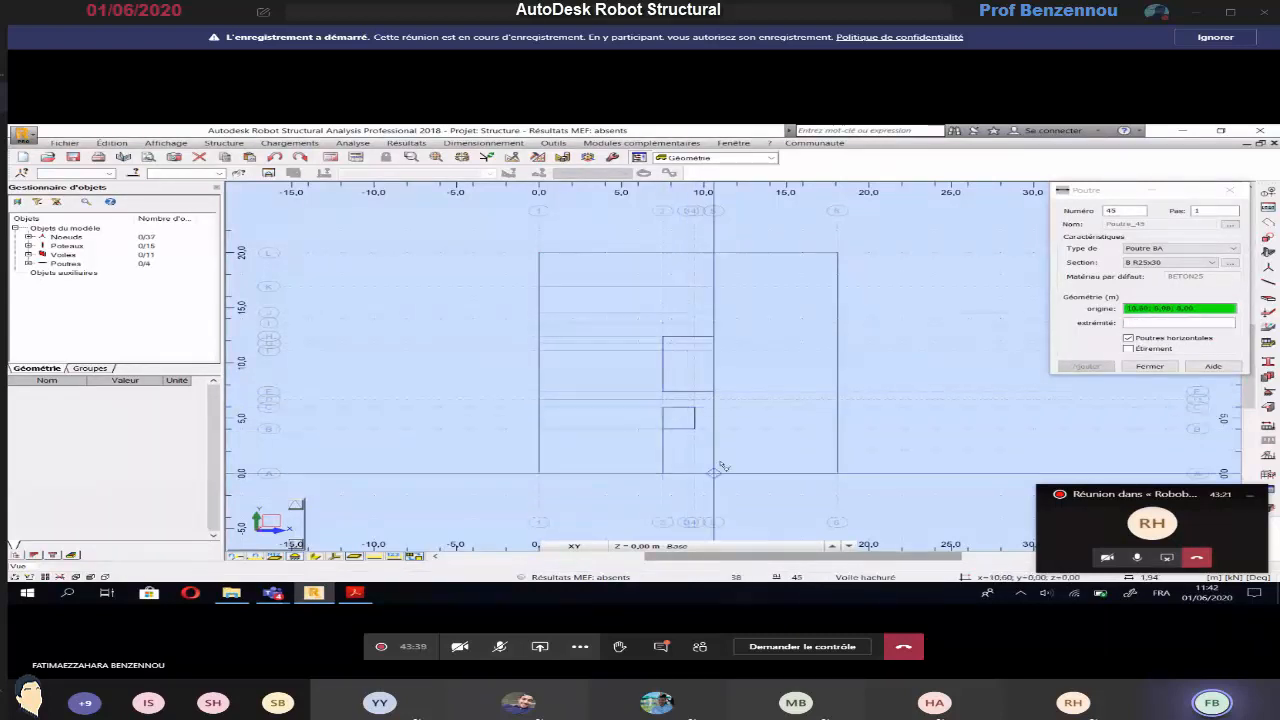
left_click(663, 392)
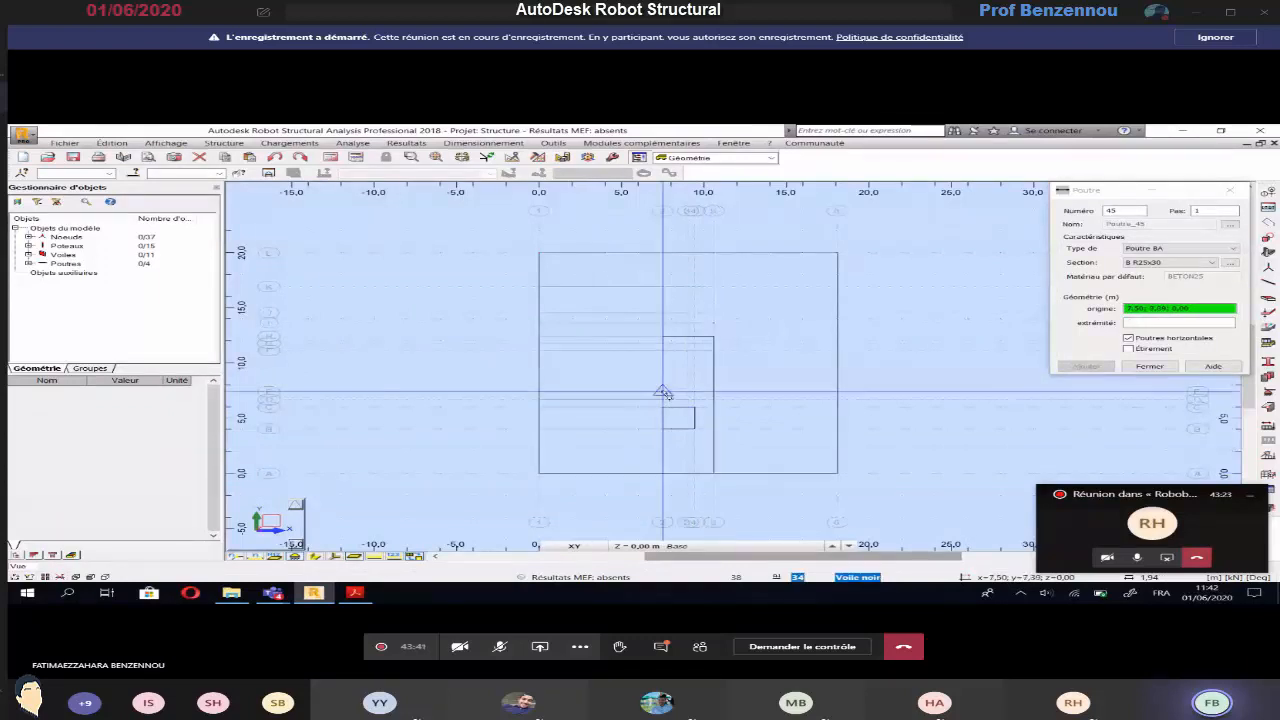
left_click(663, 392)
left_click(693, 418)
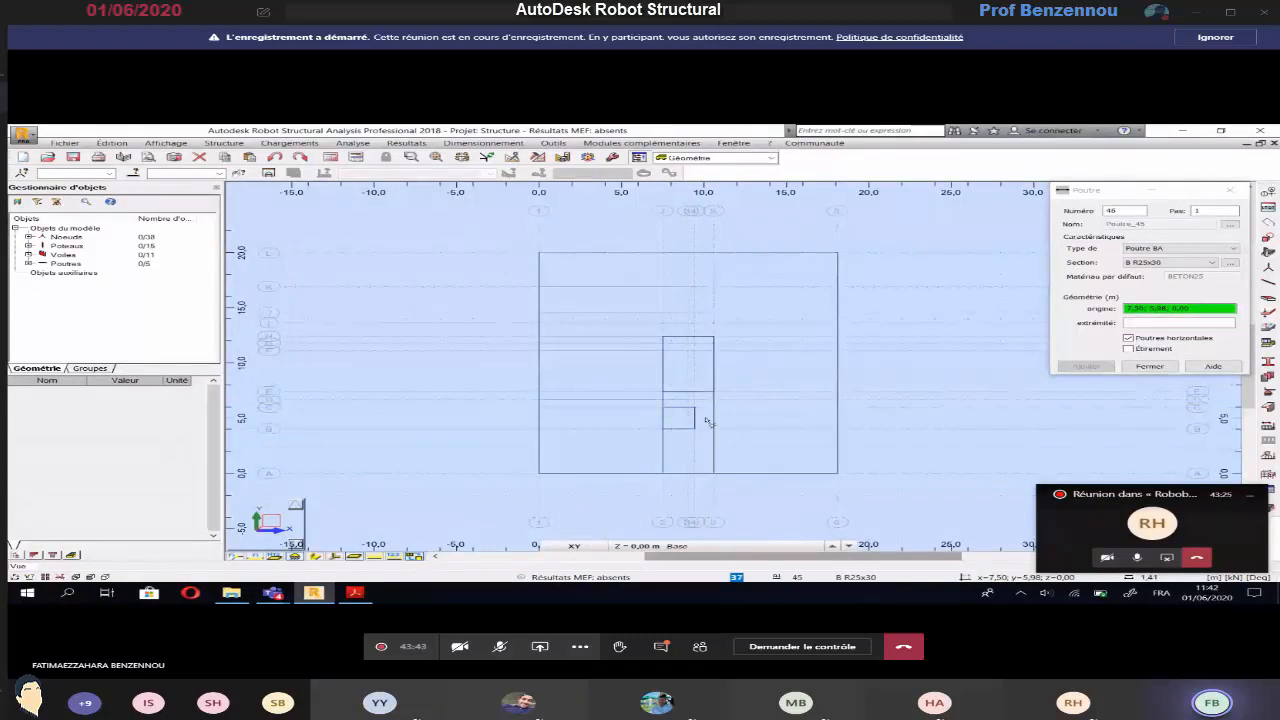
key("alt+Tab")
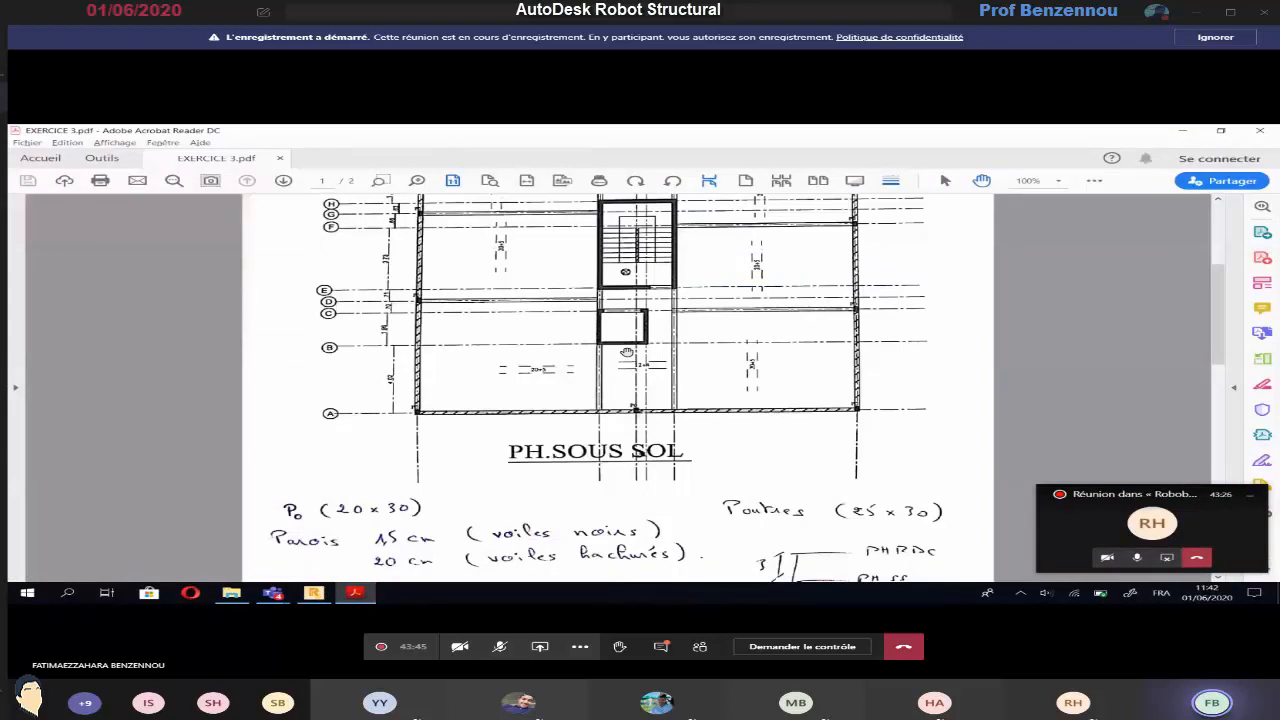
key("alt+Tab")
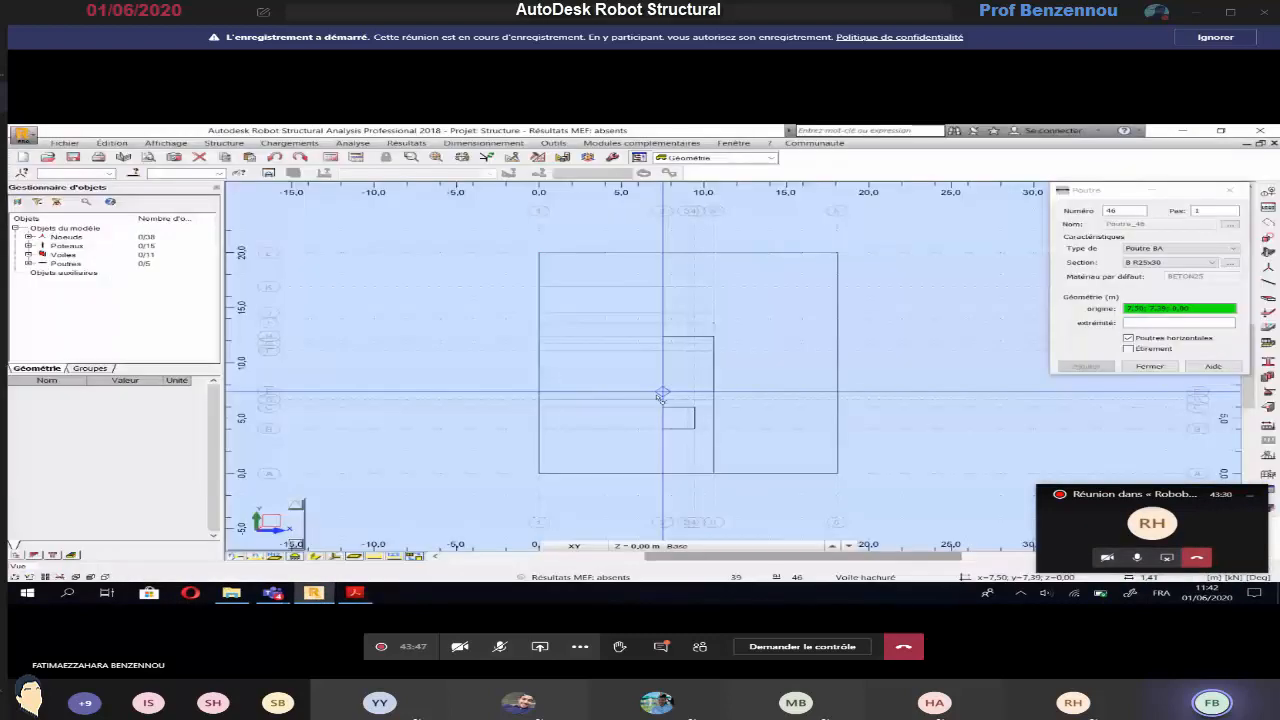
Draw the axis D beam from (7.50; 6.68) to (0.00; 6.68) and the axis C beam from (10.60; 5.98) to (18.10; 5.98)
left_click(660, 398)
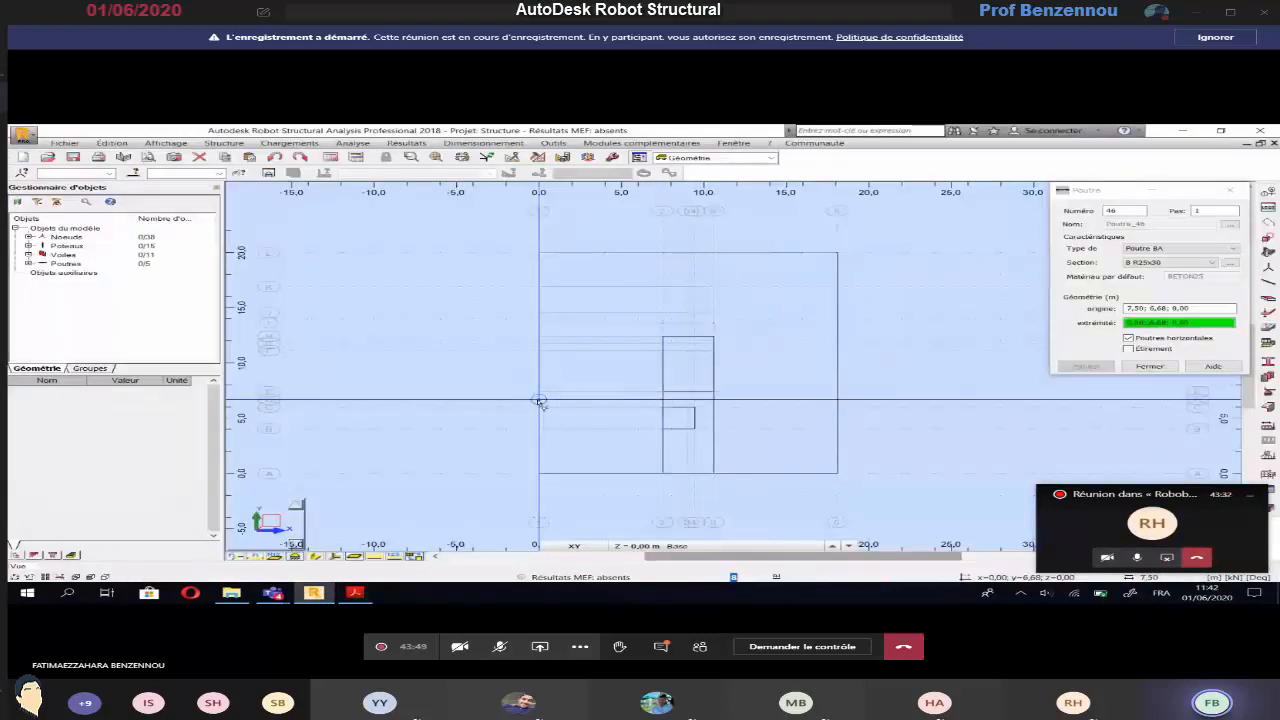
left_click(540, 401)
key("alt+Tab")
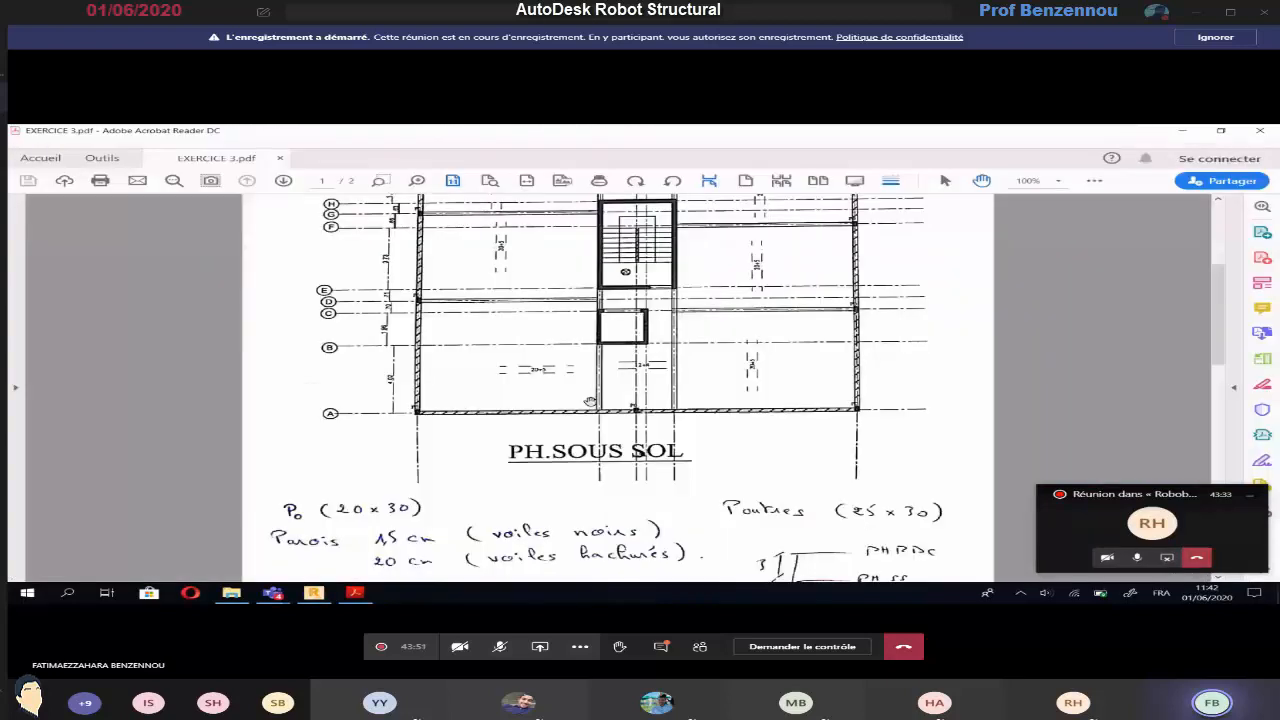
key("alt+Tab")
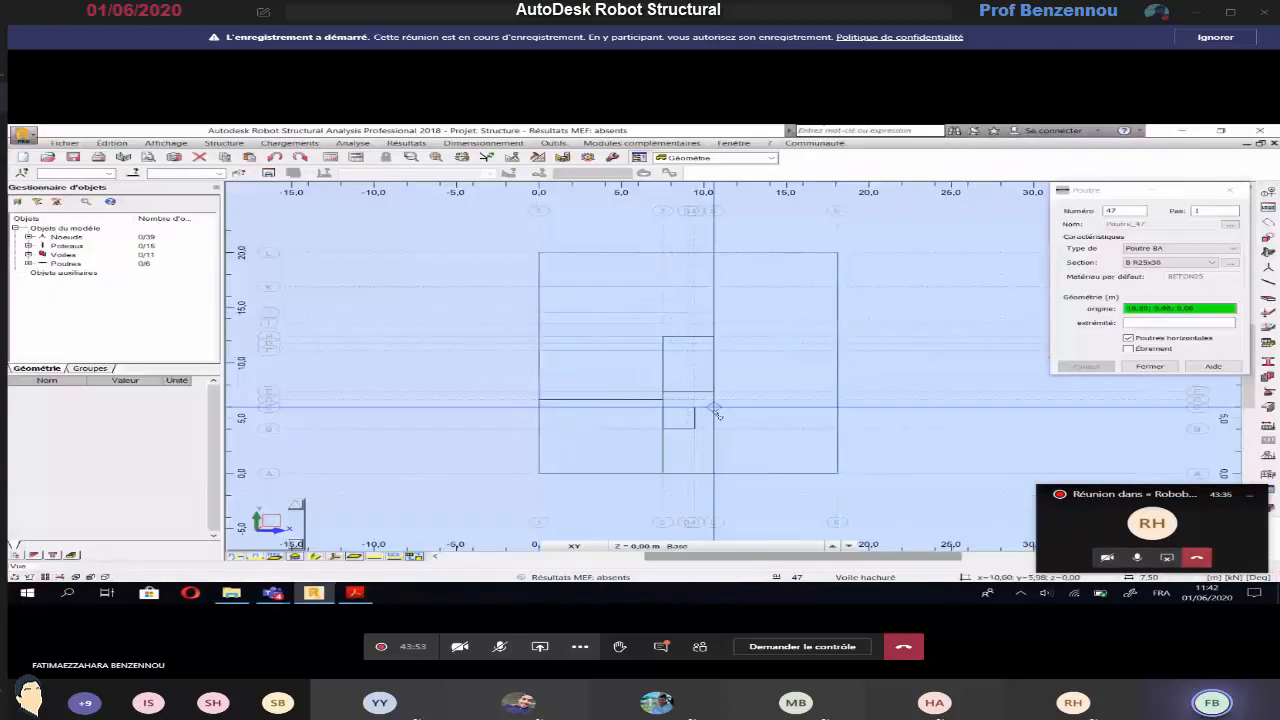
left_click(838, 407)
Check the basement plan and draw beams on axis F between axes 5 and 6 and on axis G between axes 1 and 2
key("alt+Tab")
scroll(723, 400, "up", 2)
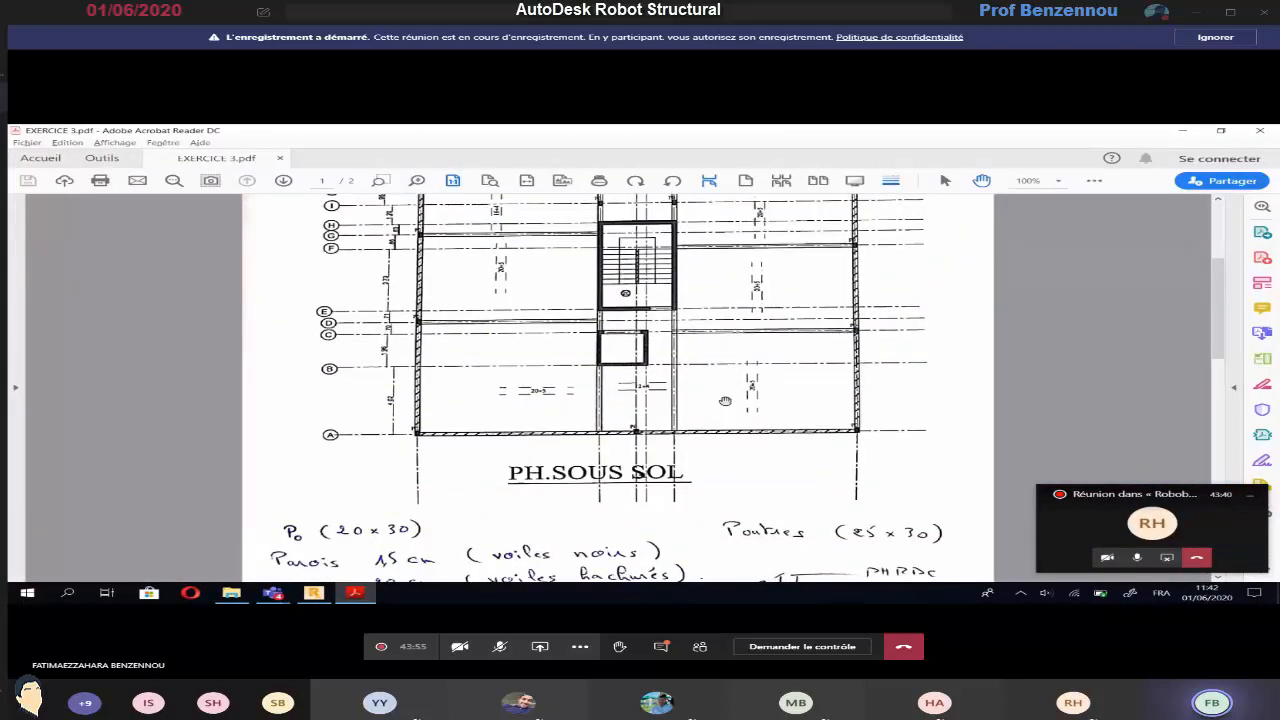
scroll(723, 400, "up", 1)
scroll(723, 401, "up", 1)
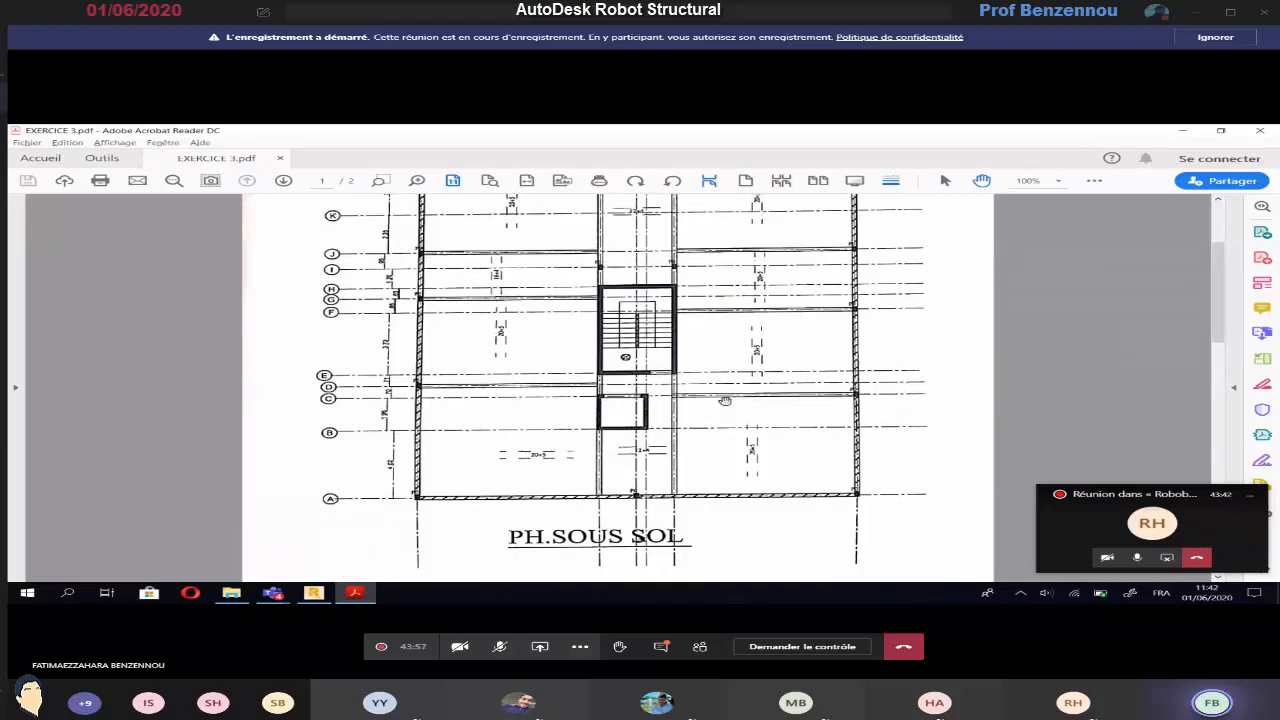
scroll(724, 401, "up", 1)
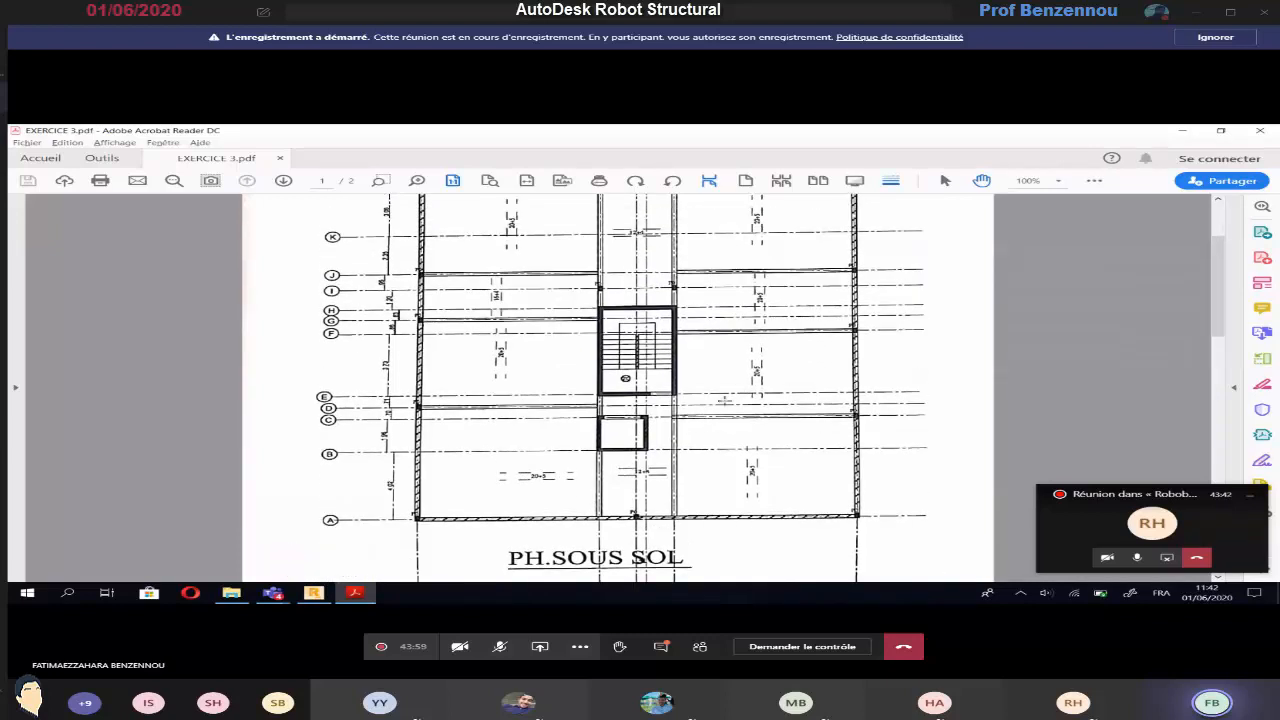
scroll(723, 401, "up", 1)
key("alt+Tab")
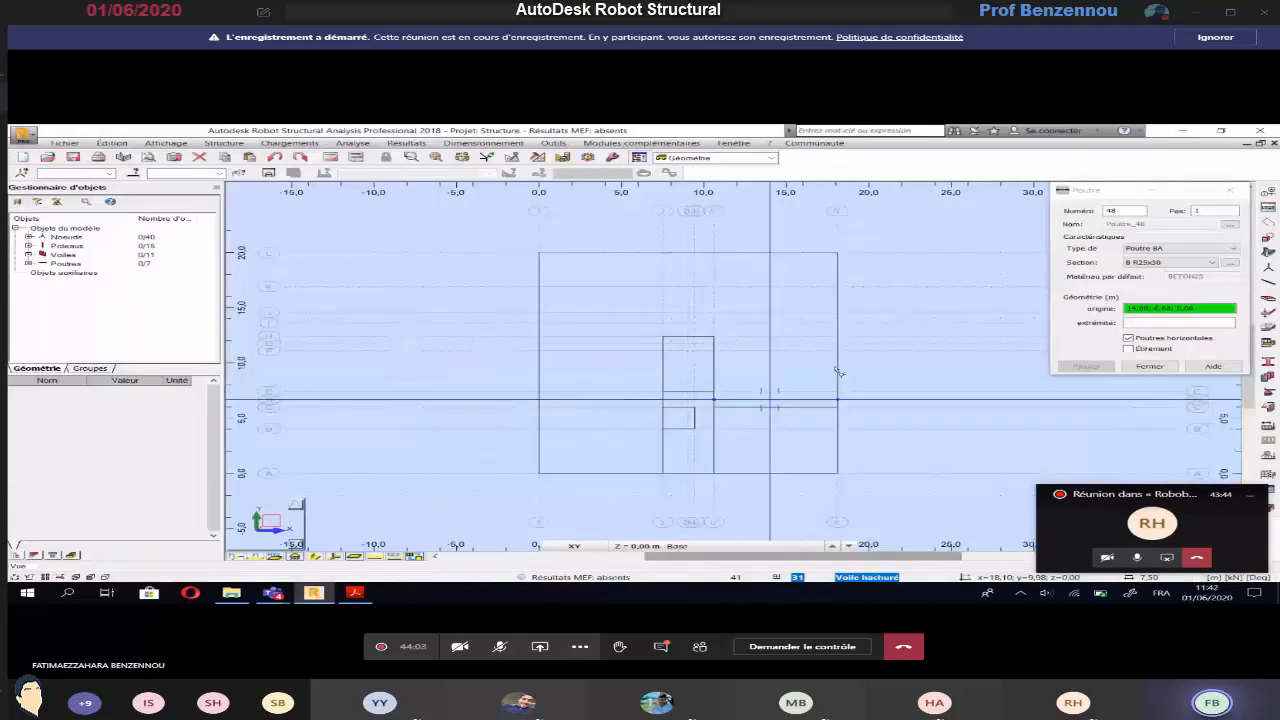
left_click(714, 350)
left_click(837, 350)
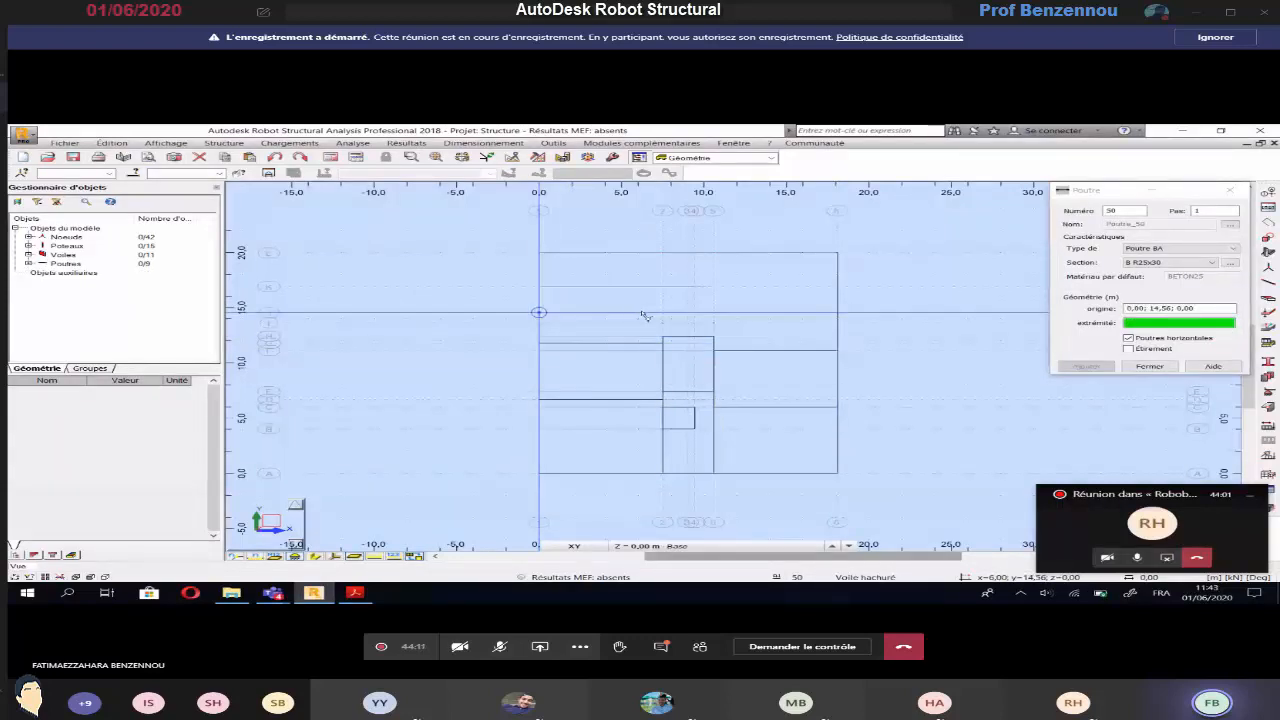
Draw the axis J beams at y 14.56 between axes 1–2 and 5–6, plus the axis 2 and 5 beams from y 19.97 to 12.41
left_click(662, 314)
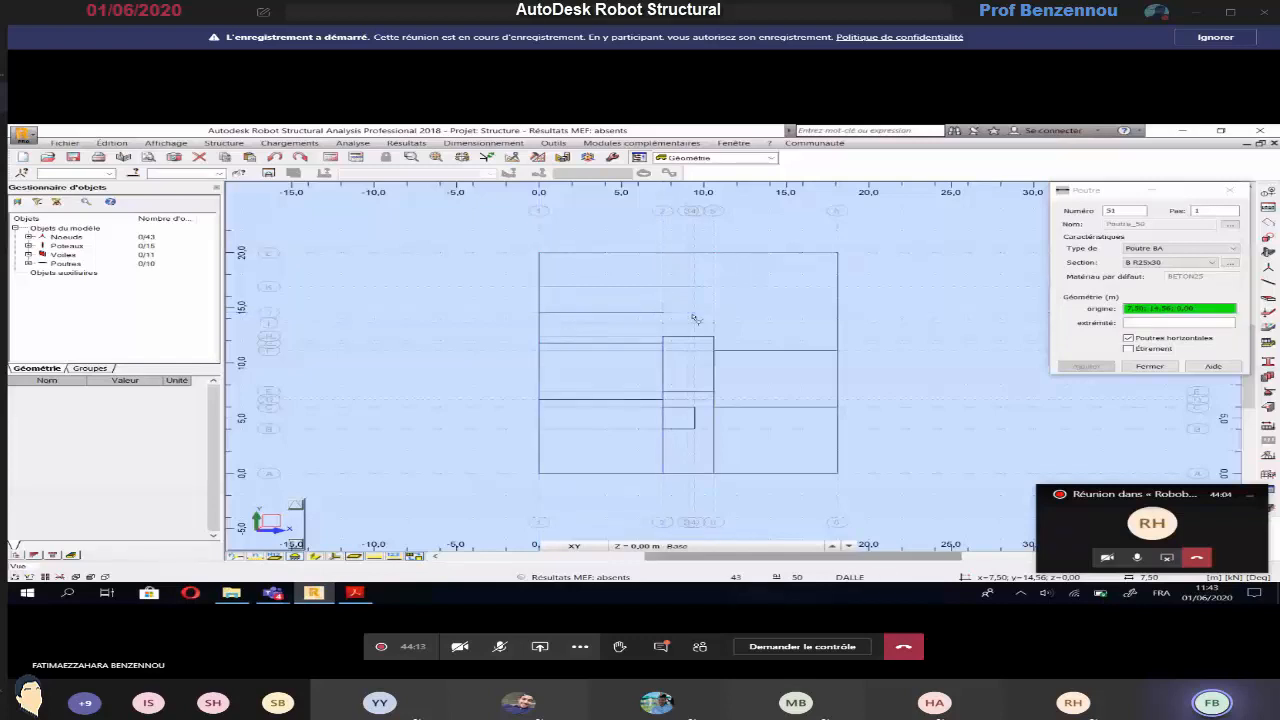
left_click(714, 313)
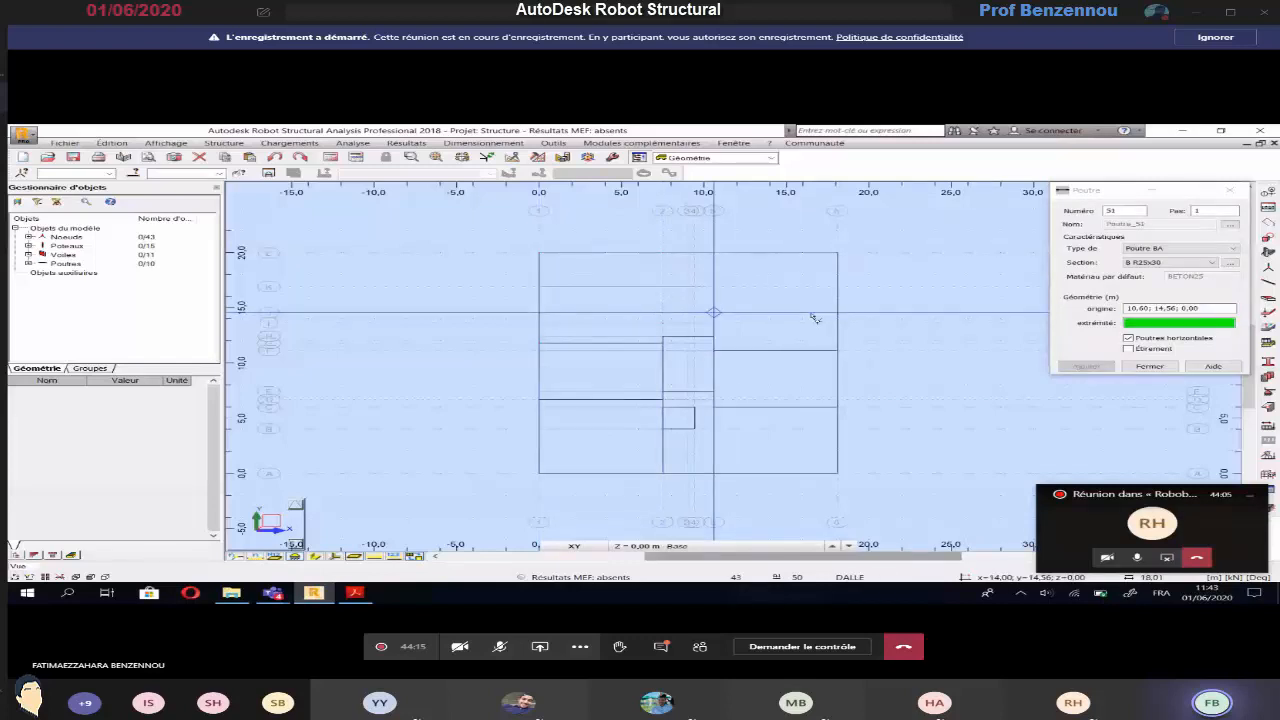
left_click(815, 318)
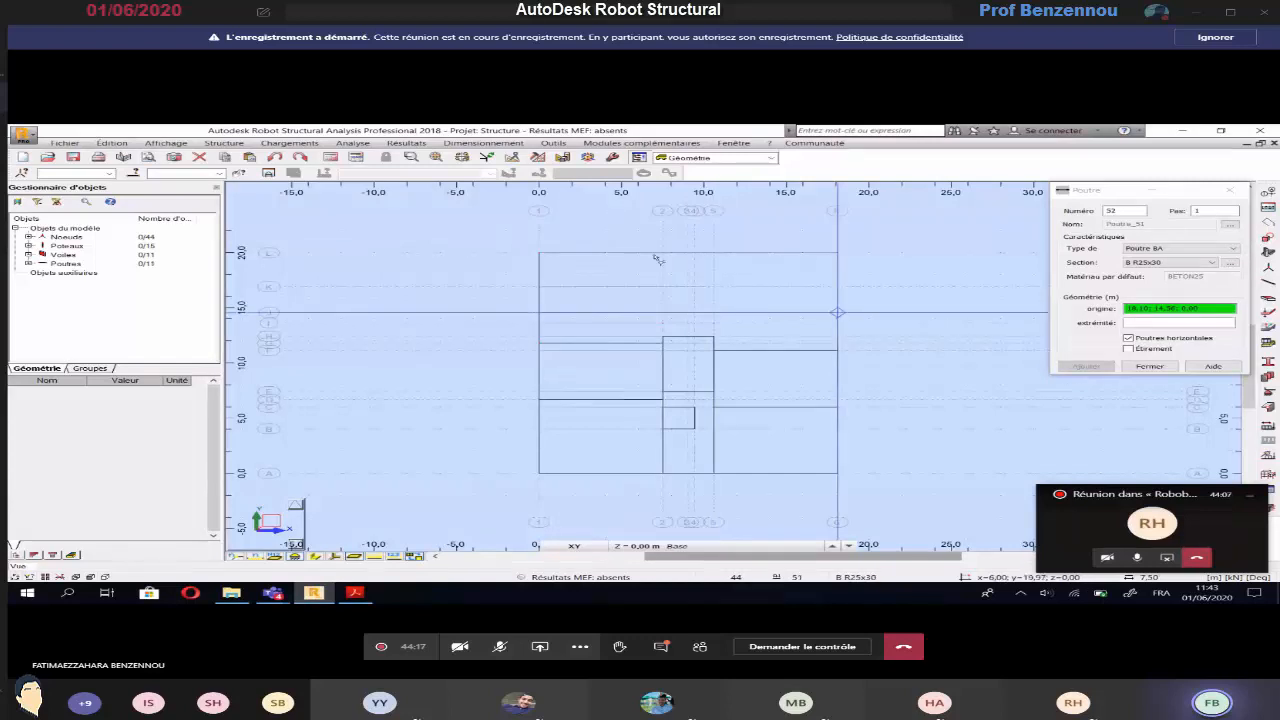
left_click(662, 252)
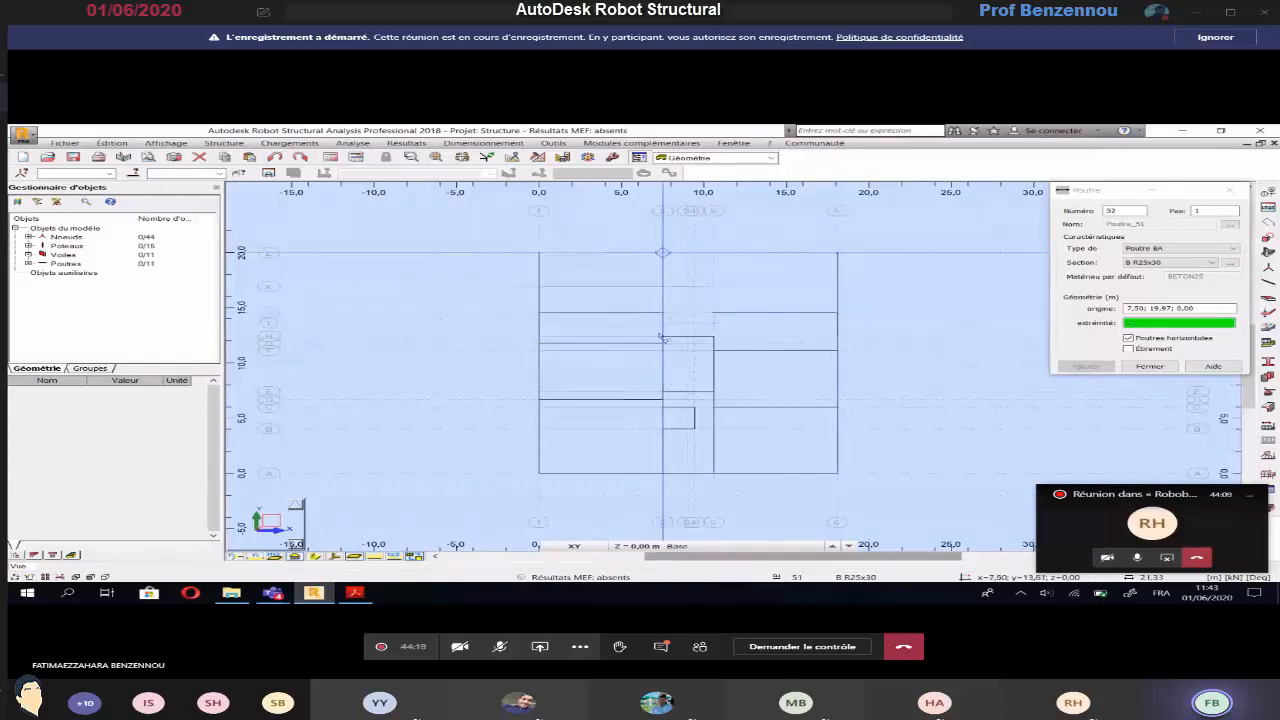
left_click(662, 338)
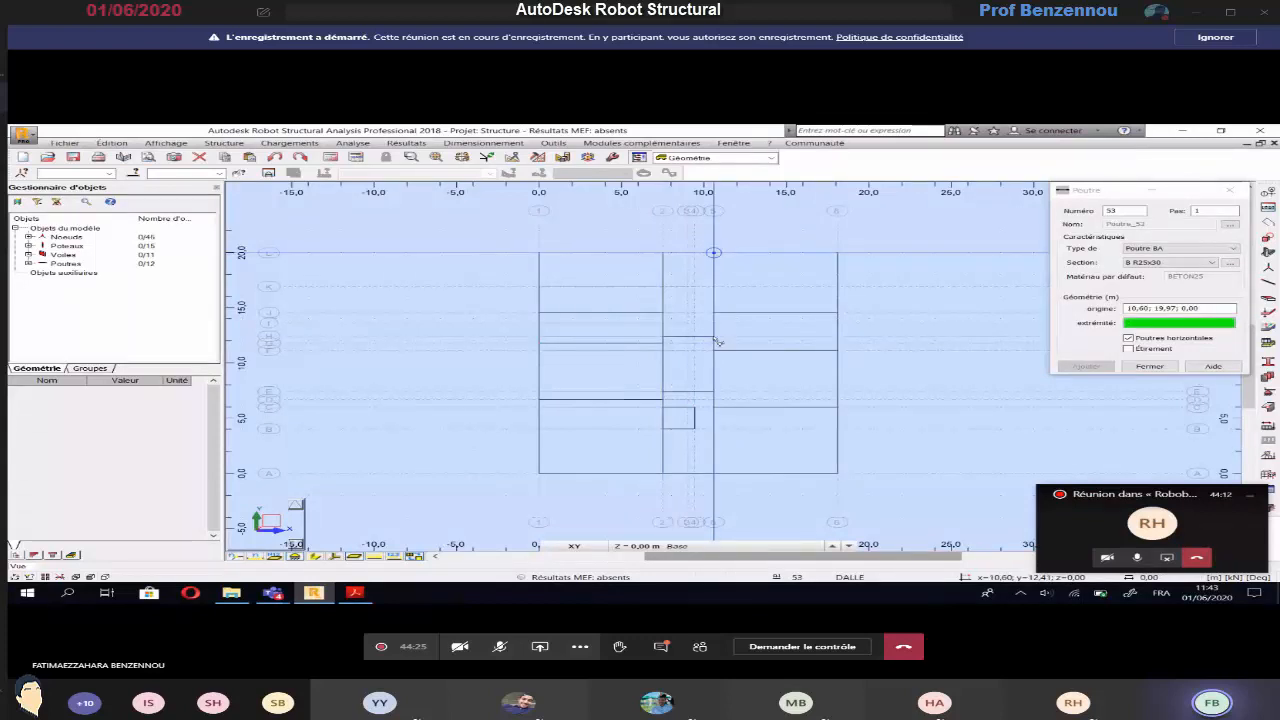
Examine the floor slab type labels and their spans on the basement plan in the EXERCICE 3 PDF
key("alt+Tab")
scroll(763, 370, "down", 1, "ctrl")
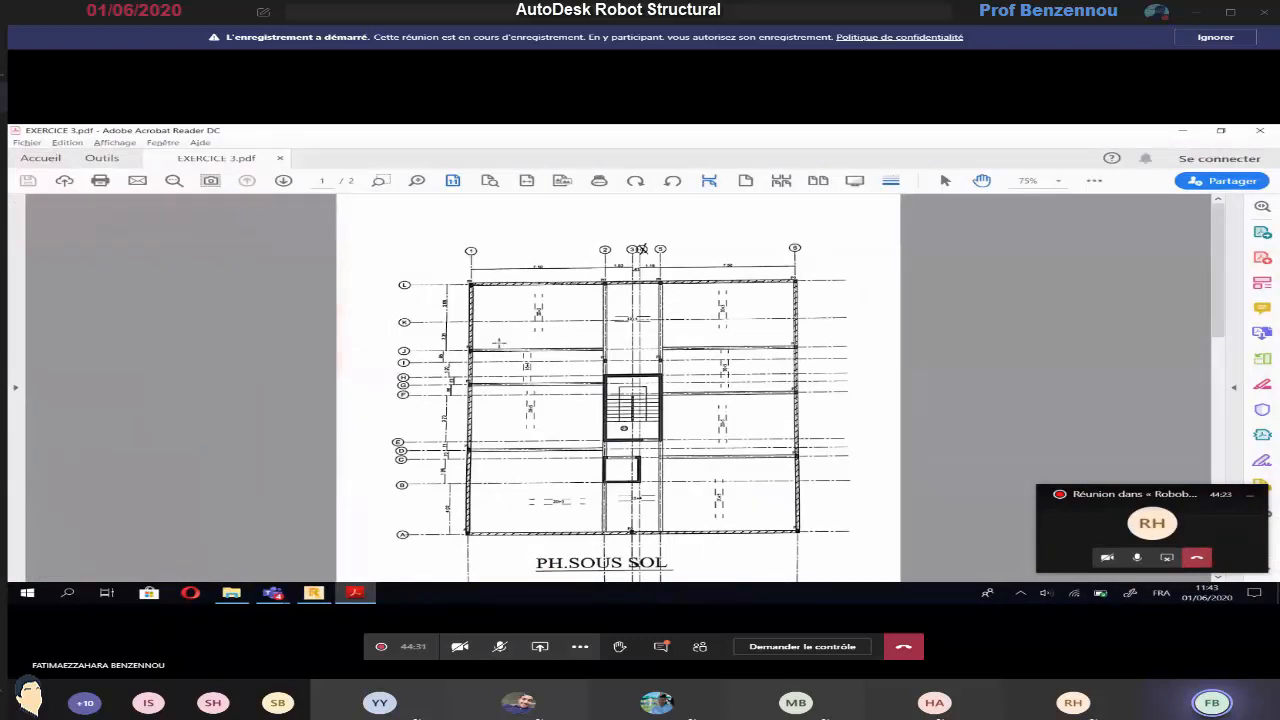
scroll(499, 343, "up", 1, "ctrl")
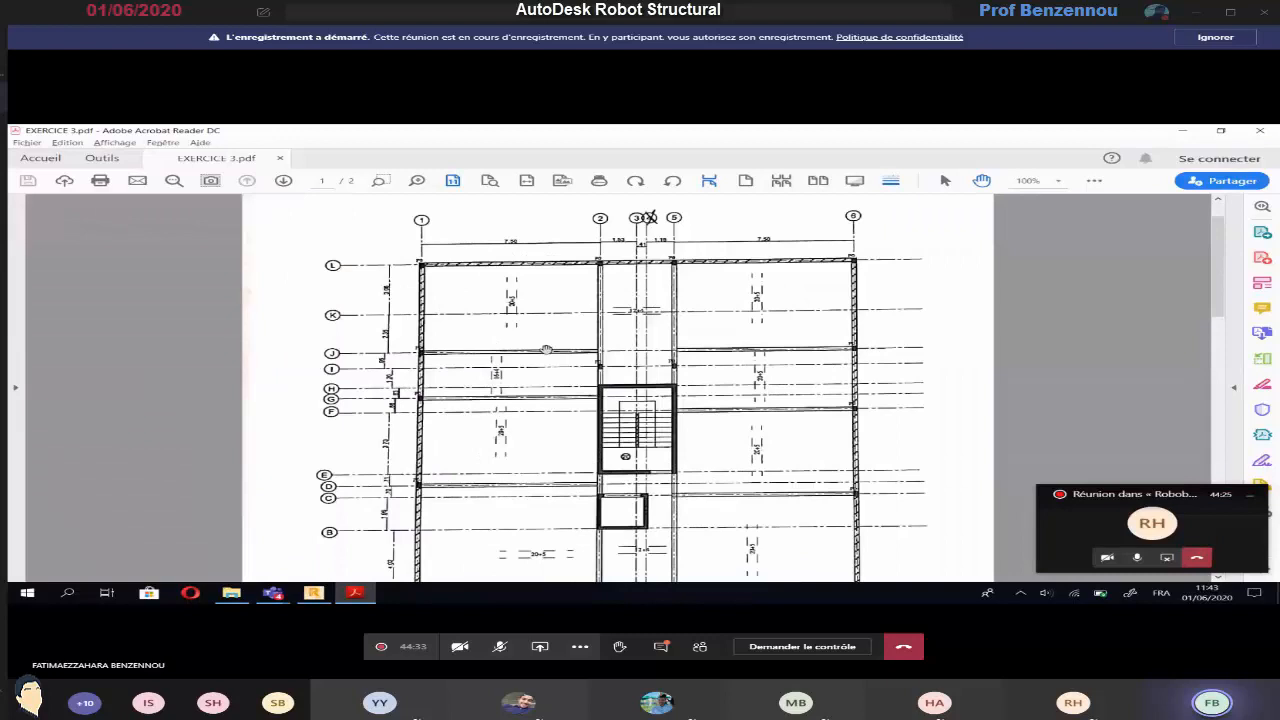
scroll(546, 349, "up", 1, "ctrl")
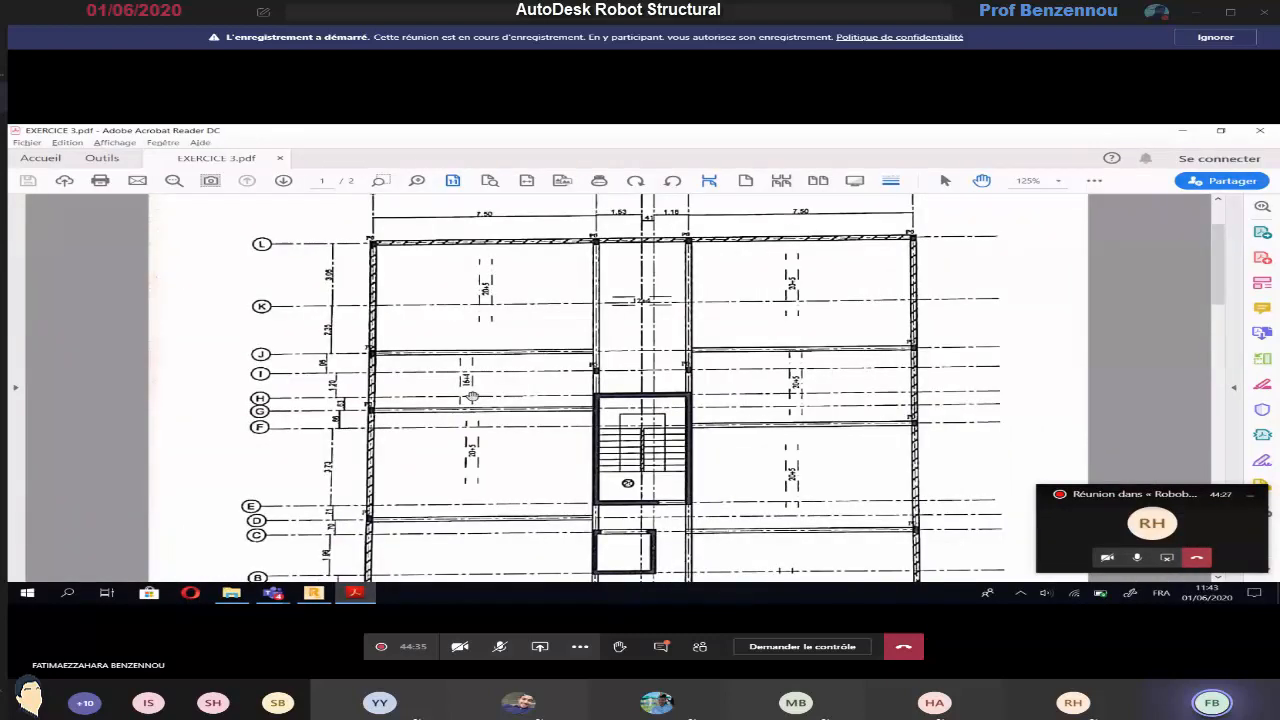
scroll(642, 310, "up", 1, "ctrl")
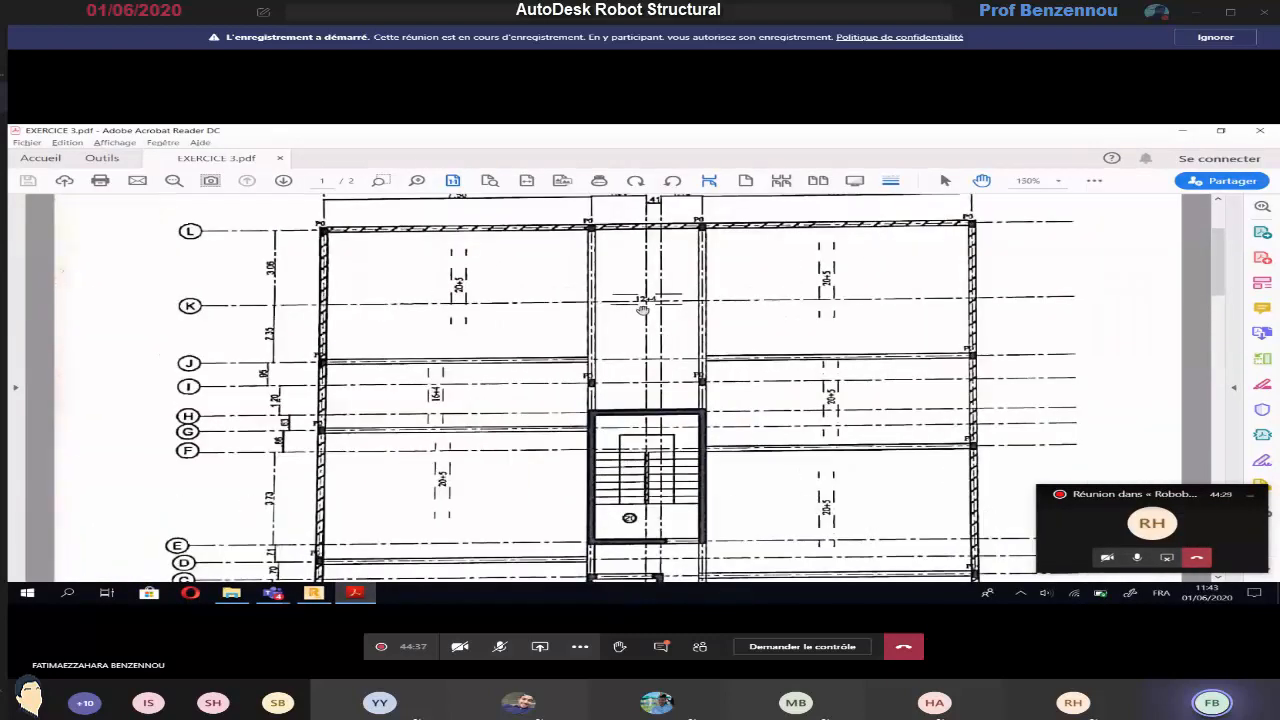
scroll(642, 310, "up", 1, "ctrl")
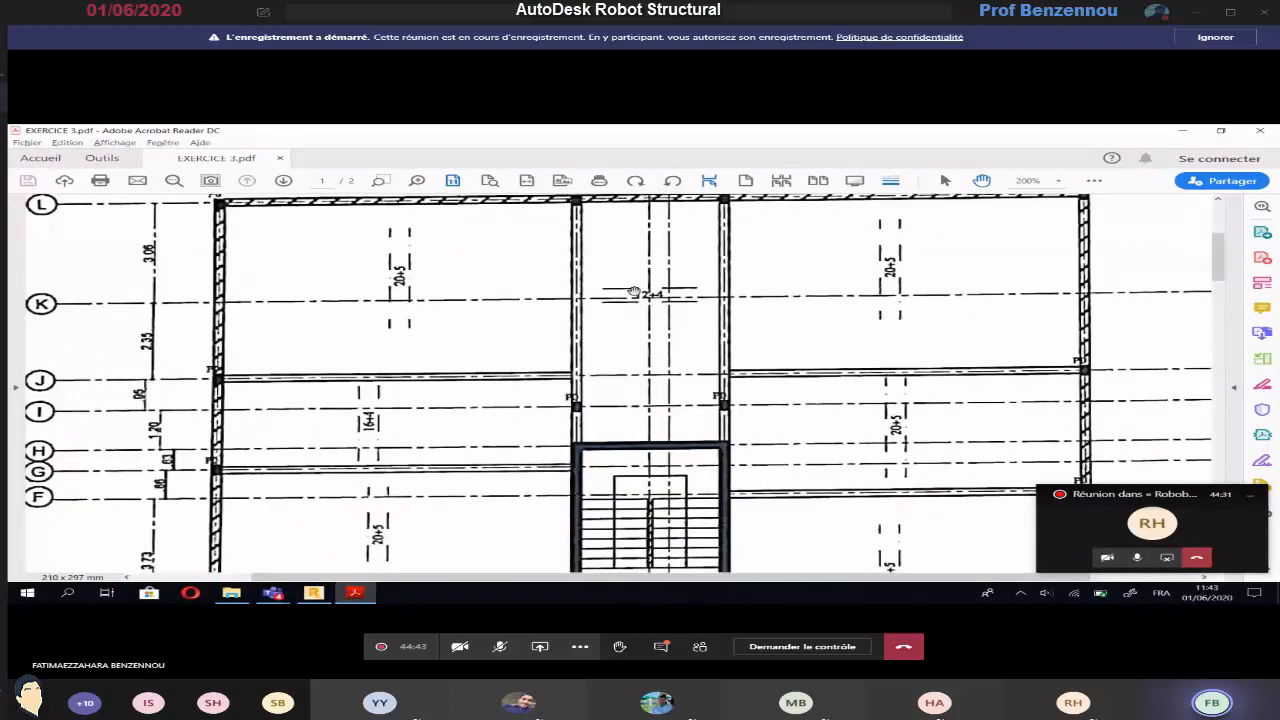
scroll(643, 310, "down", 1, "ctrl")
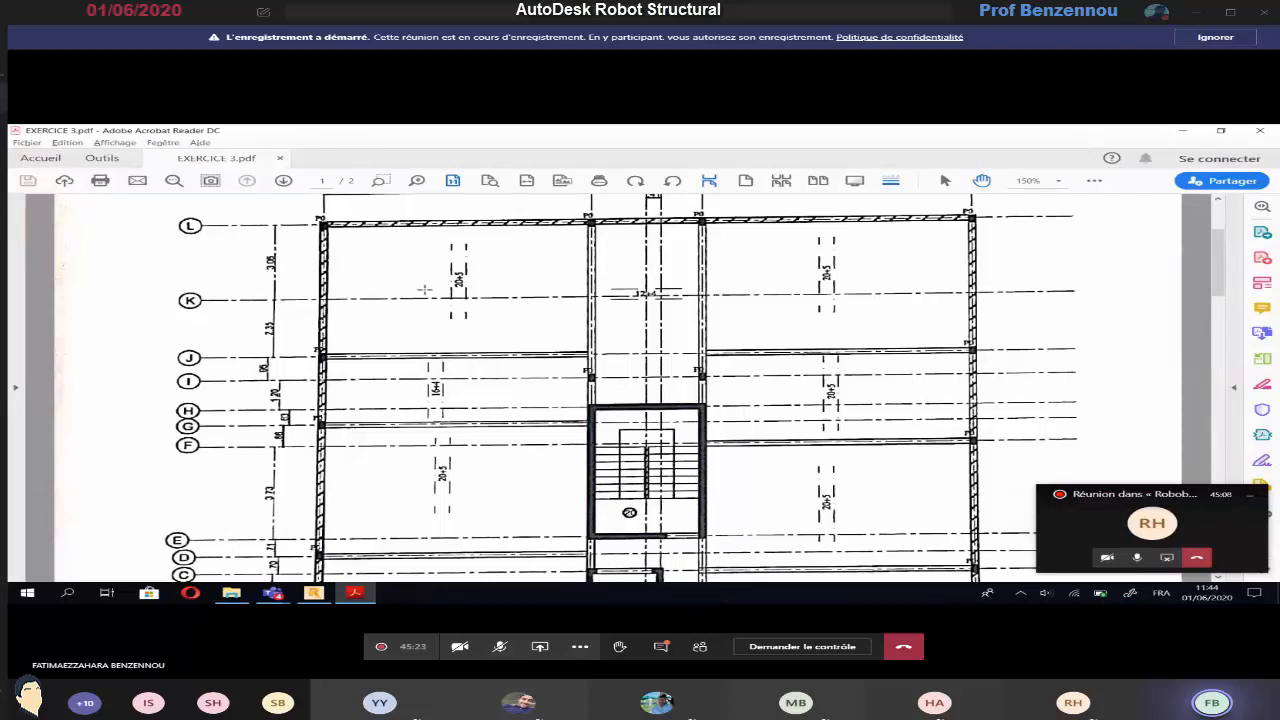
Start floor creation in Robot and add a uniform slab thickness of 12 cm named 12 + 4
key("alt+Tab")
left_click(213, 143)
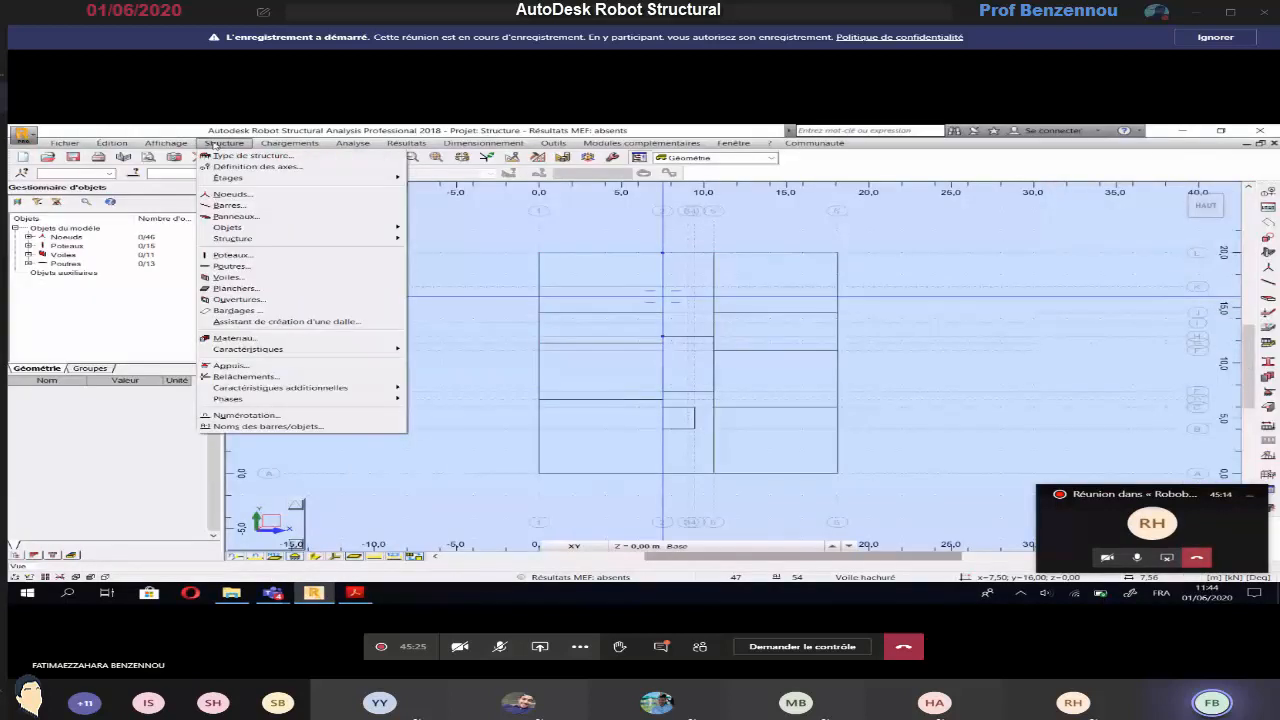
left_click(235, 290)
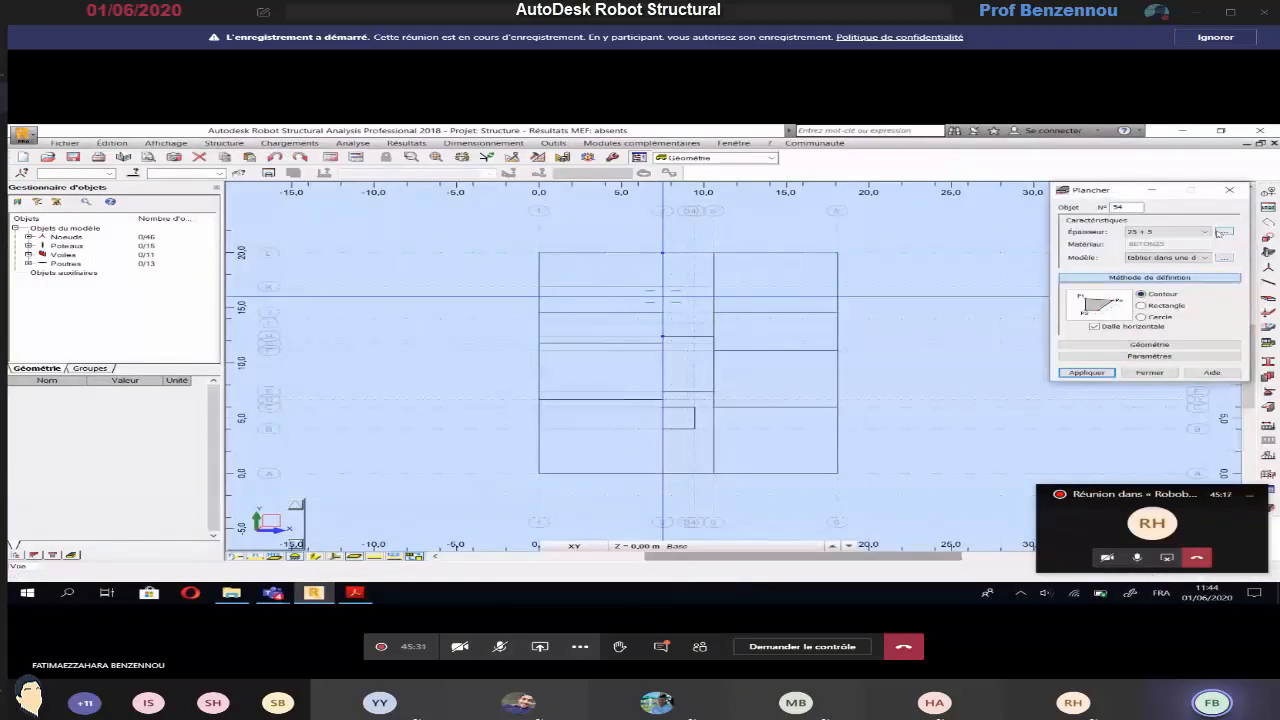
left_click(1222, 232)
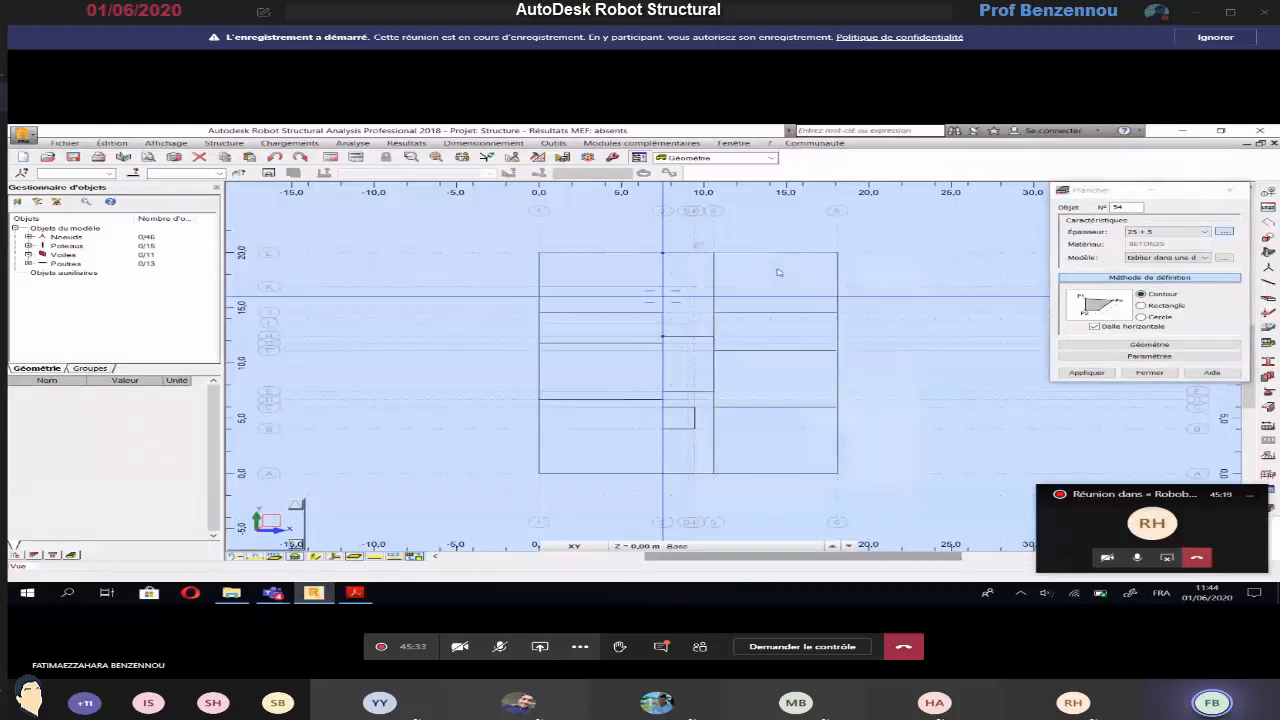
double_click(850, 361)
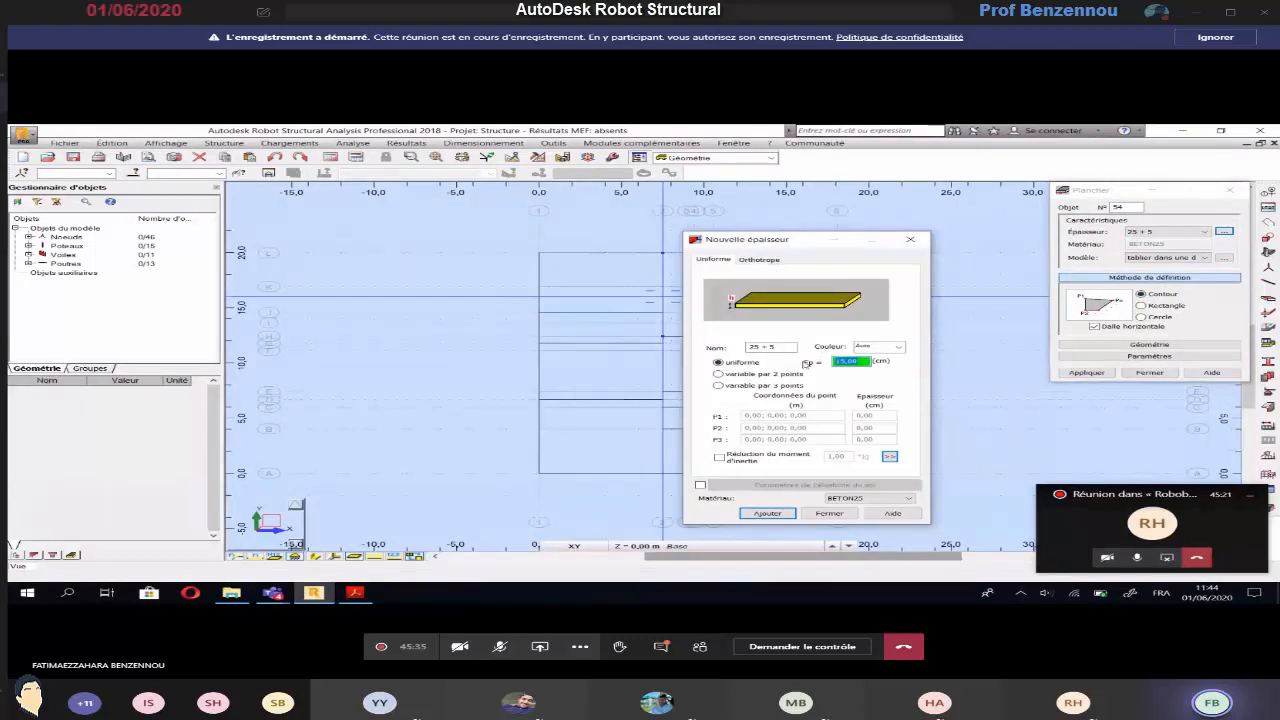
left_click_drag(777, 347, 710, 348)
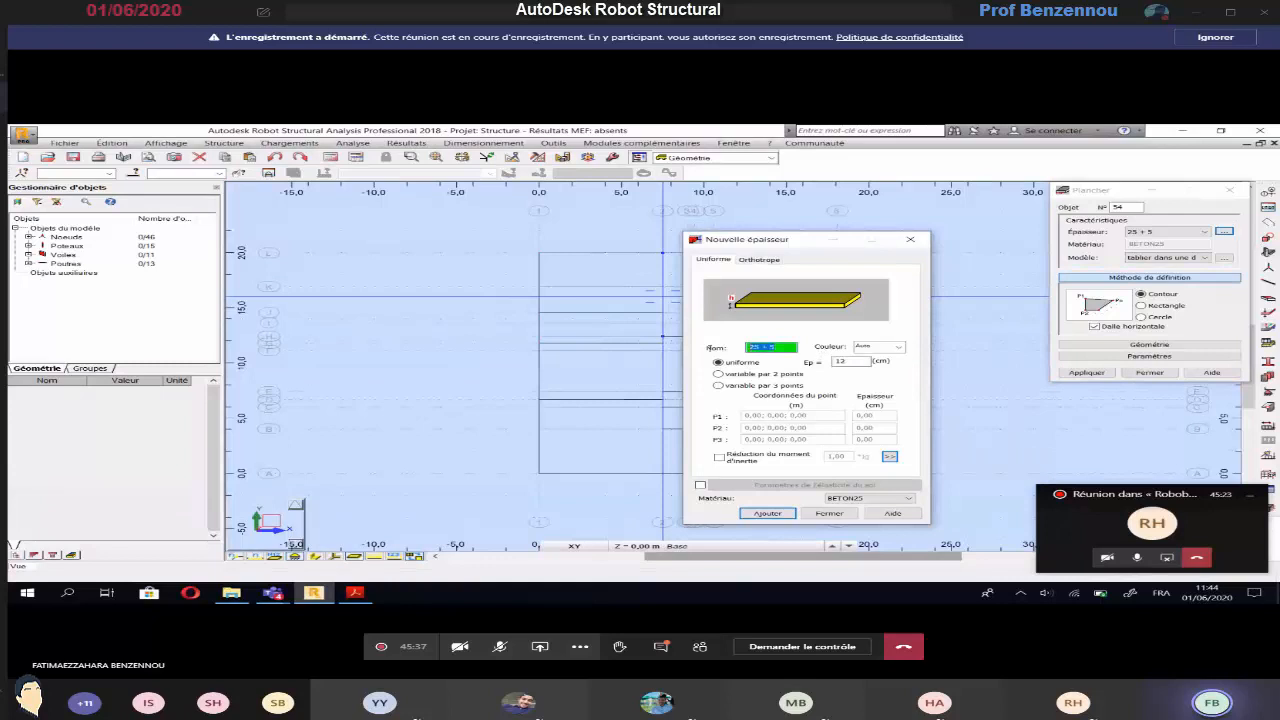
type("12 + 4")
left_click(756, 514)
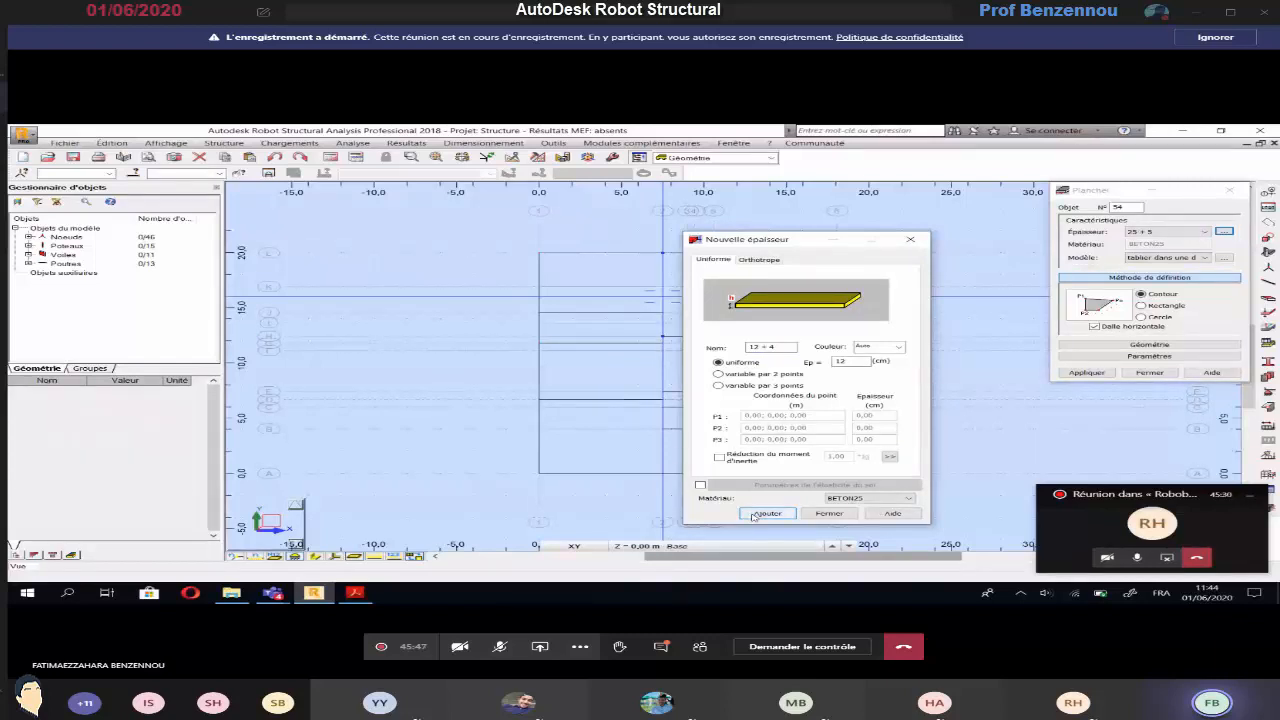
left_click(756, 514)
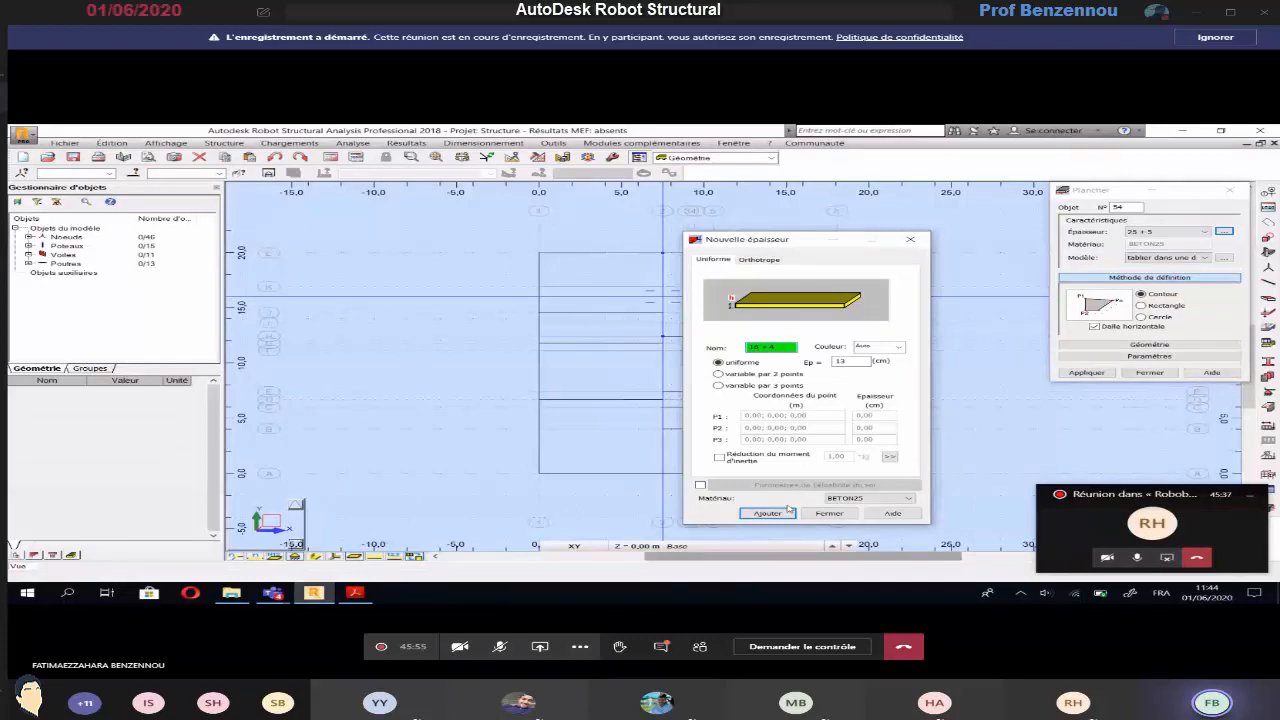
Add the uniform slab thicknesses 16 + 4 with 13 cm and 20 + 5 with 14 cm
left_click(850, 362)
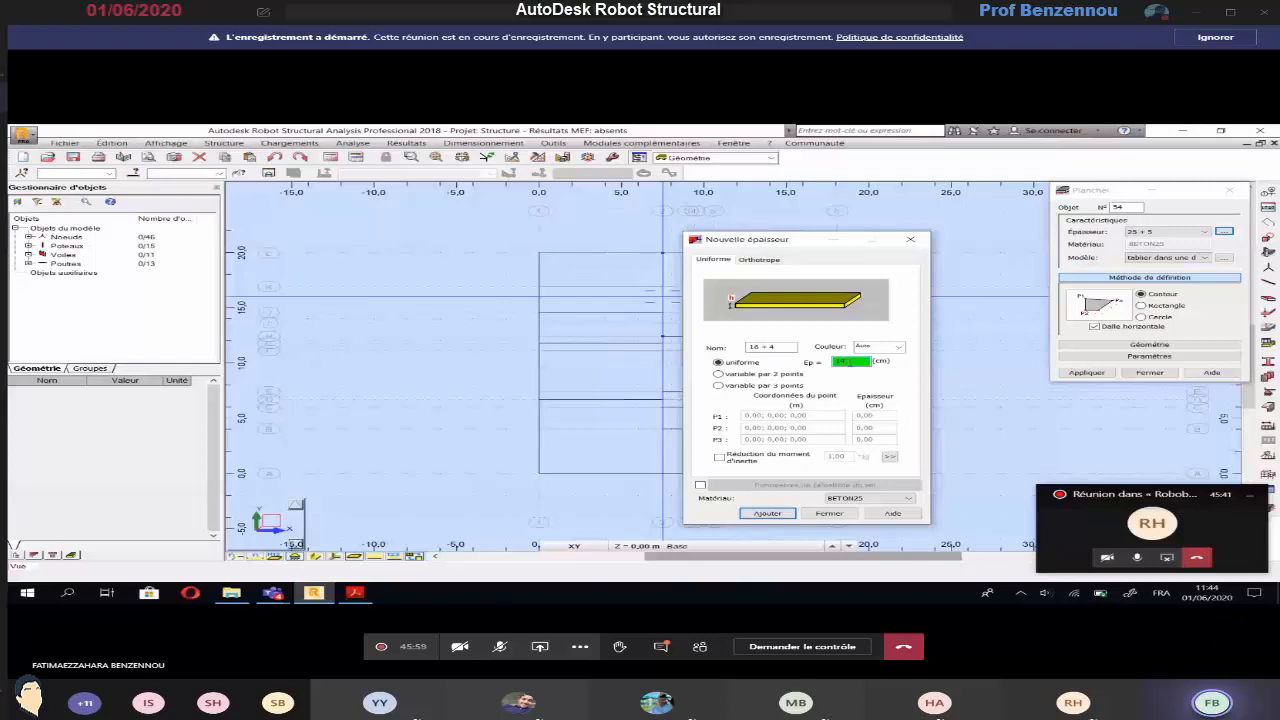
left_click(750, 347)
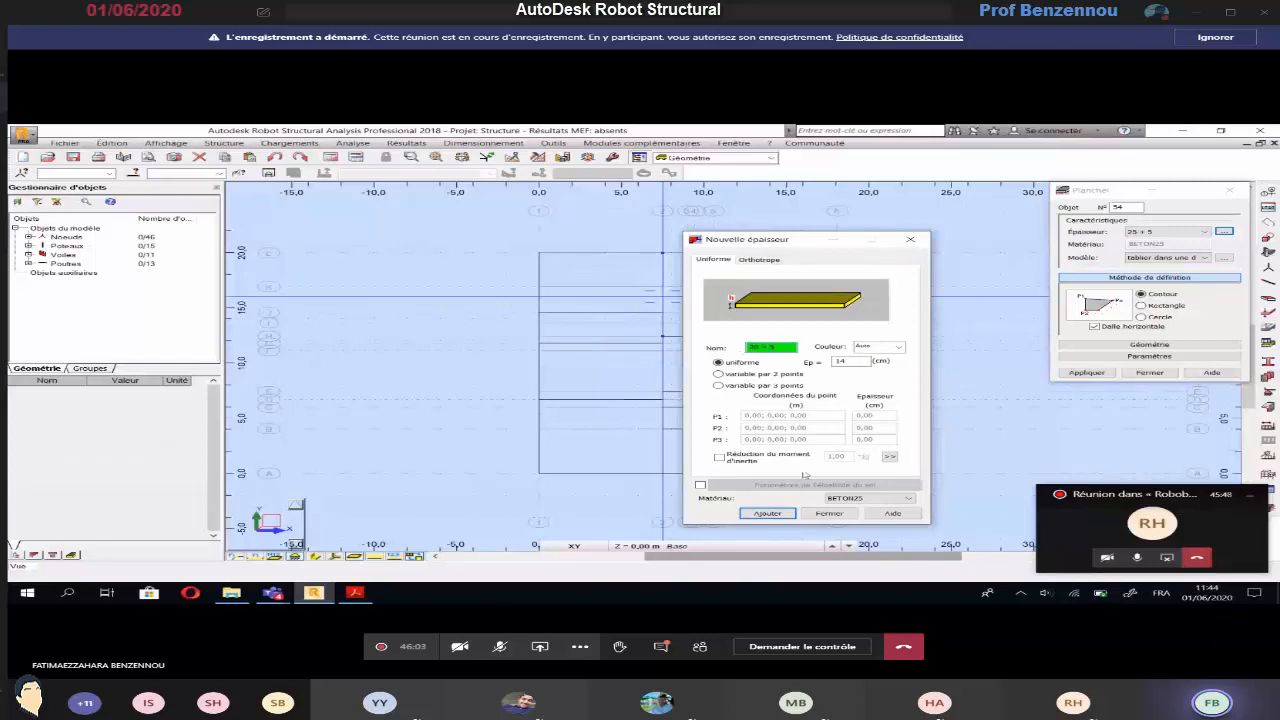
left_click(771, 511)
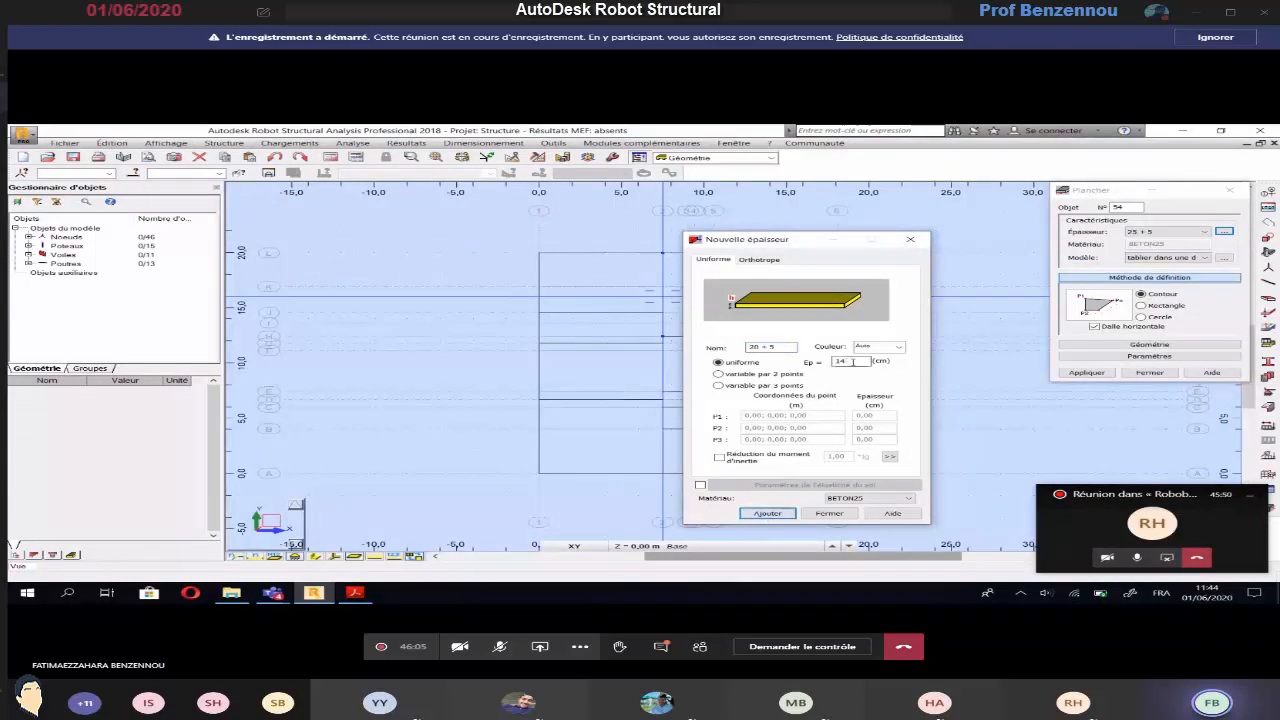
Define the slab thickness 25 + 5 as uniform 15 cm, accepting modification of the existing definition
left_click(849, 362)
left_click(770, 347)
type("25 + 5")
left_click(783, 514)
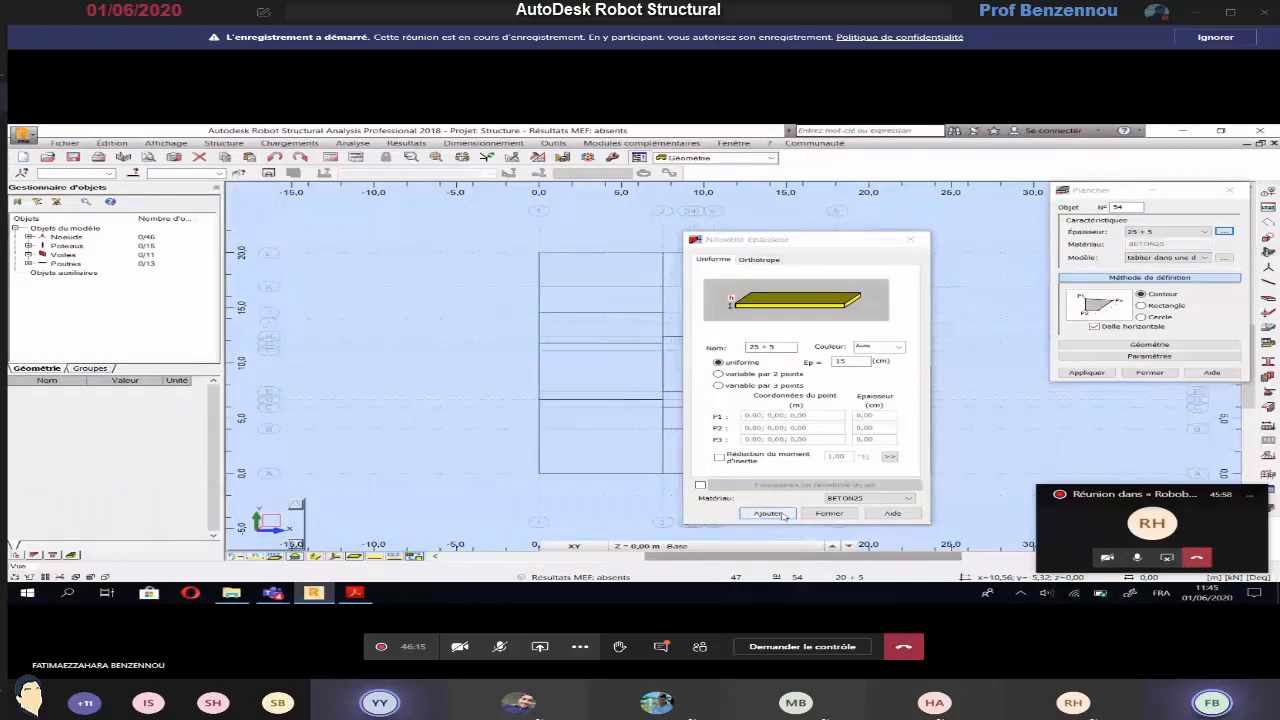
key("Return")
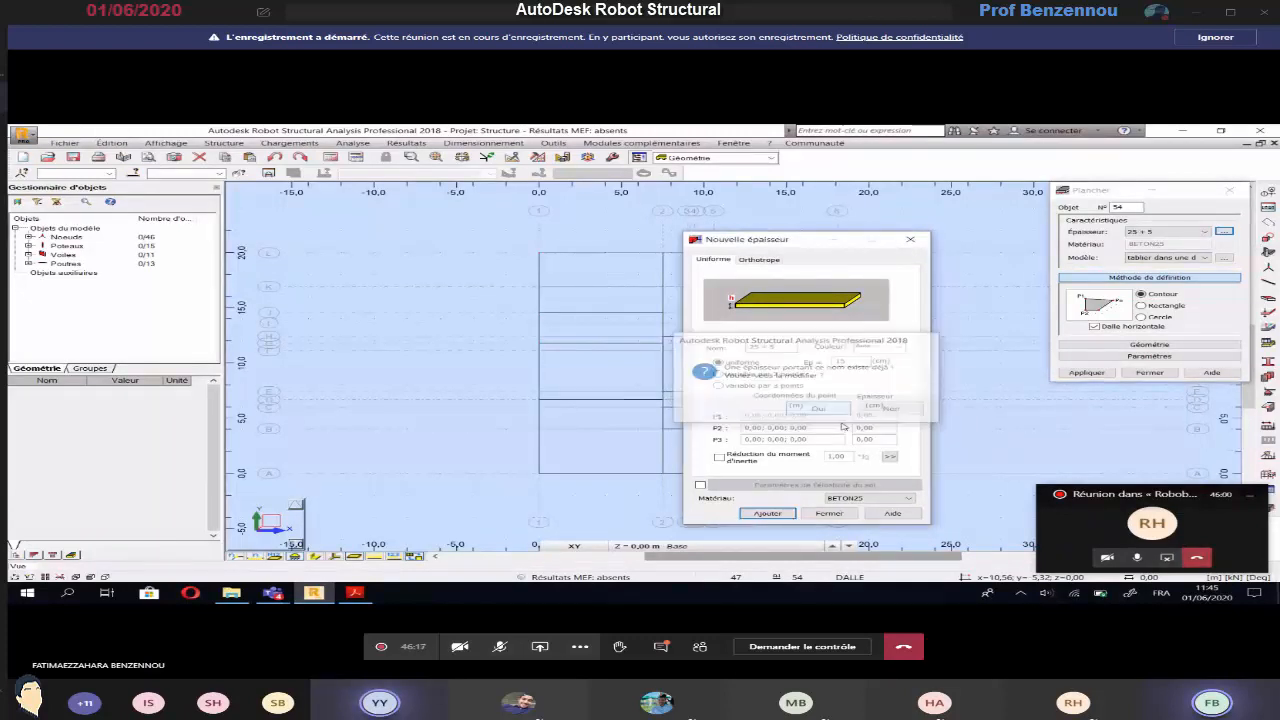
Recheck the slab labels on the basement plan and close the floor creation dialog
key("alt+Tab")
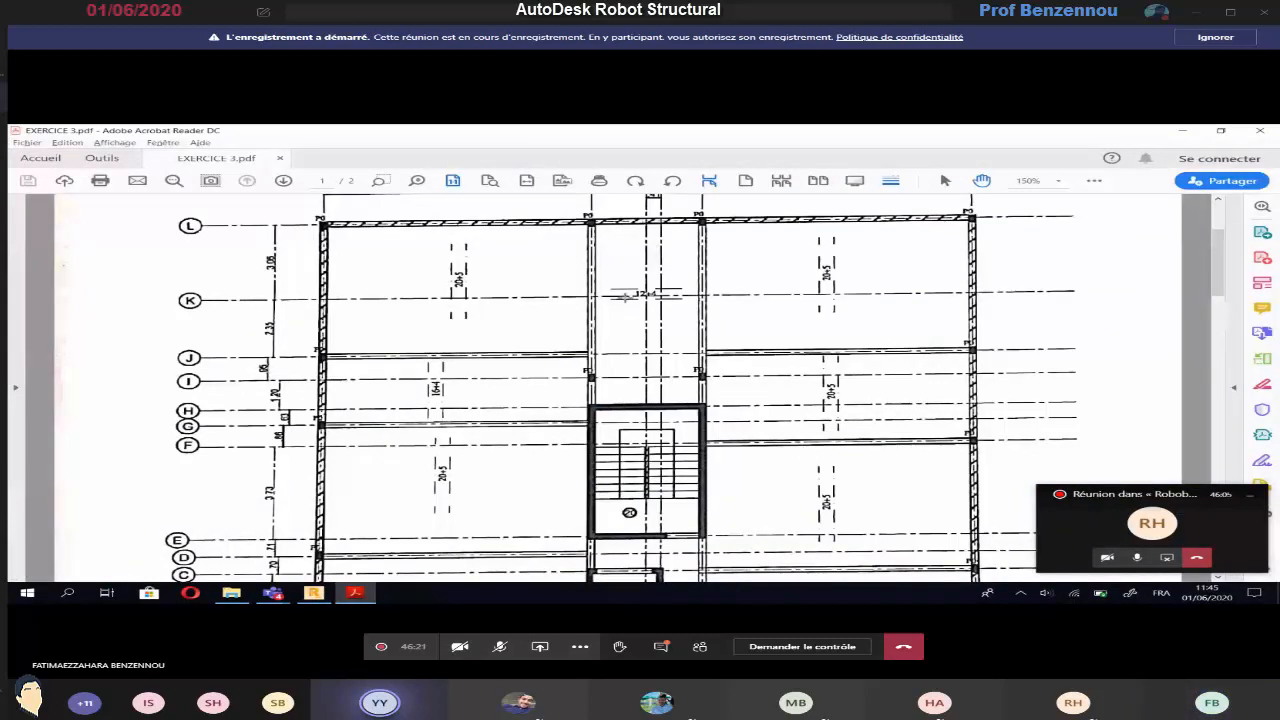
key("alt+Tab")
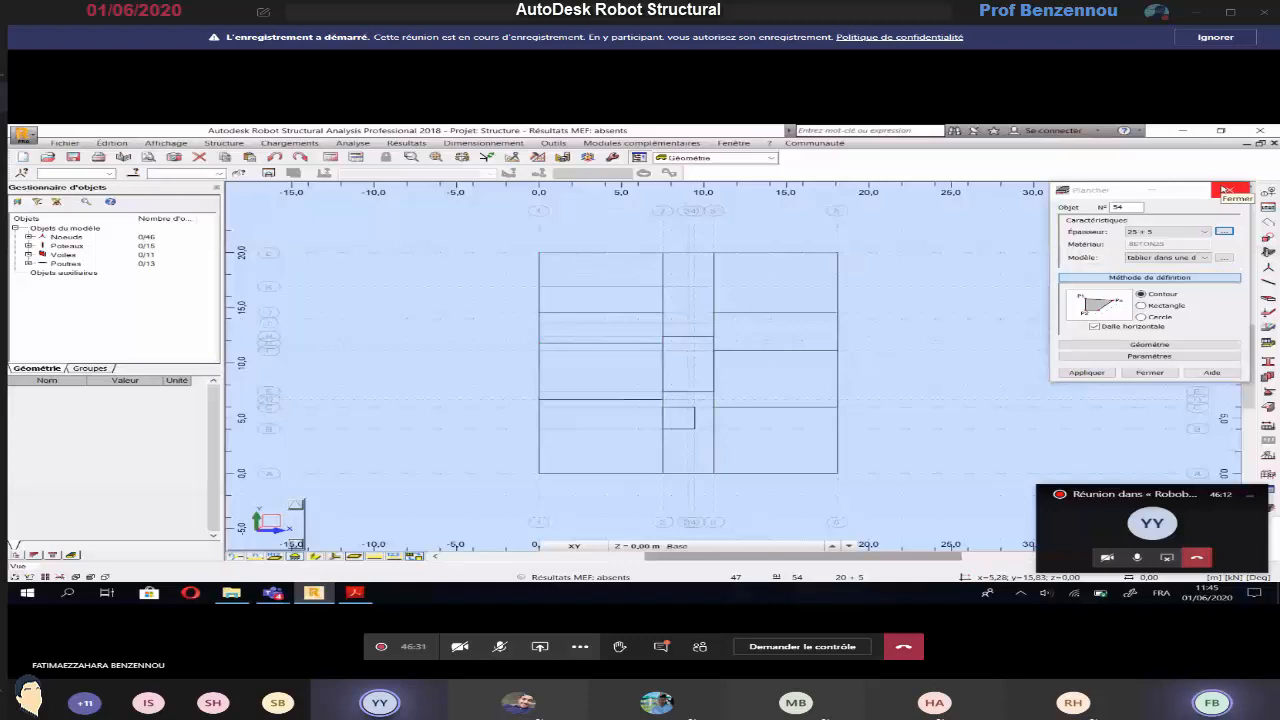
left_click(1224, 190)
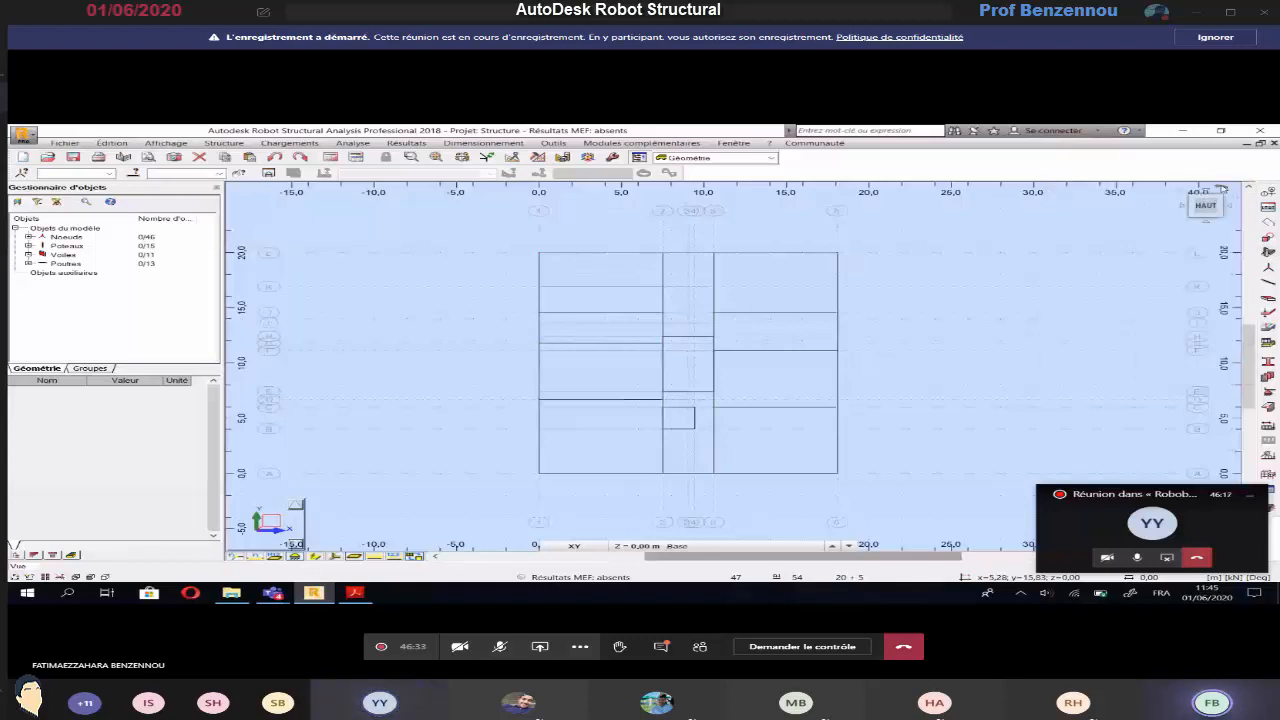
left_click(366, 594)
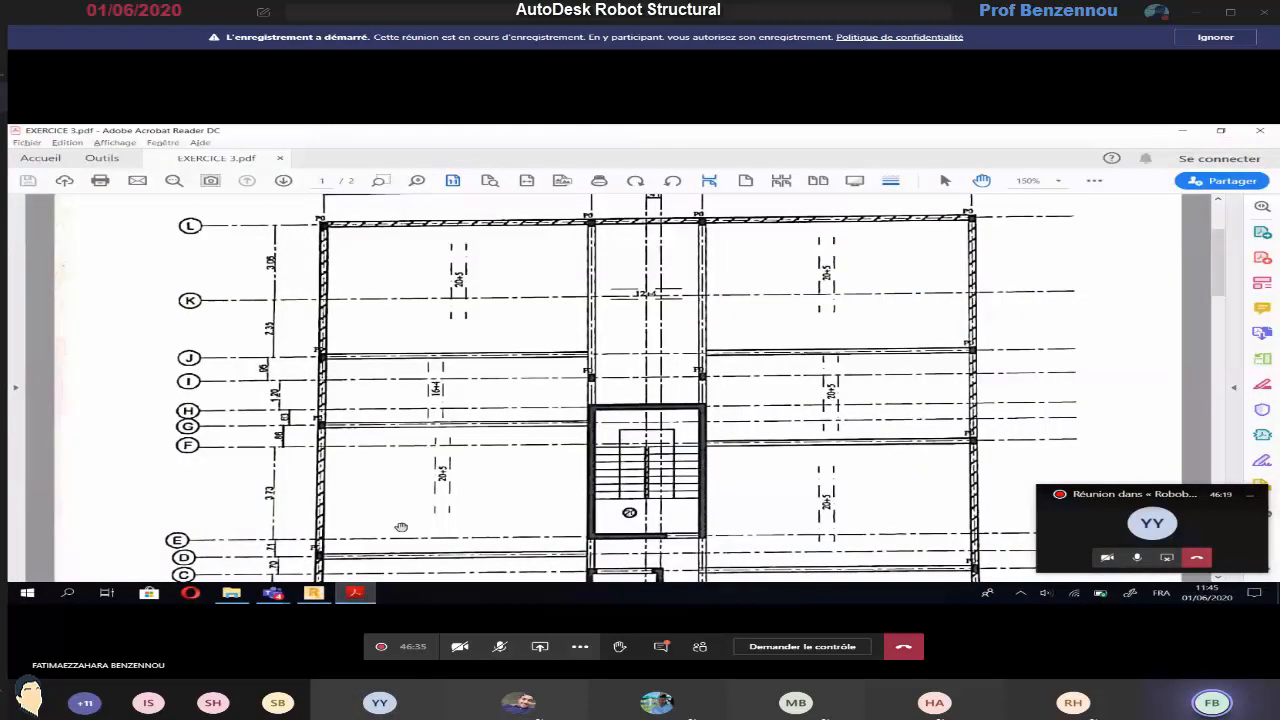
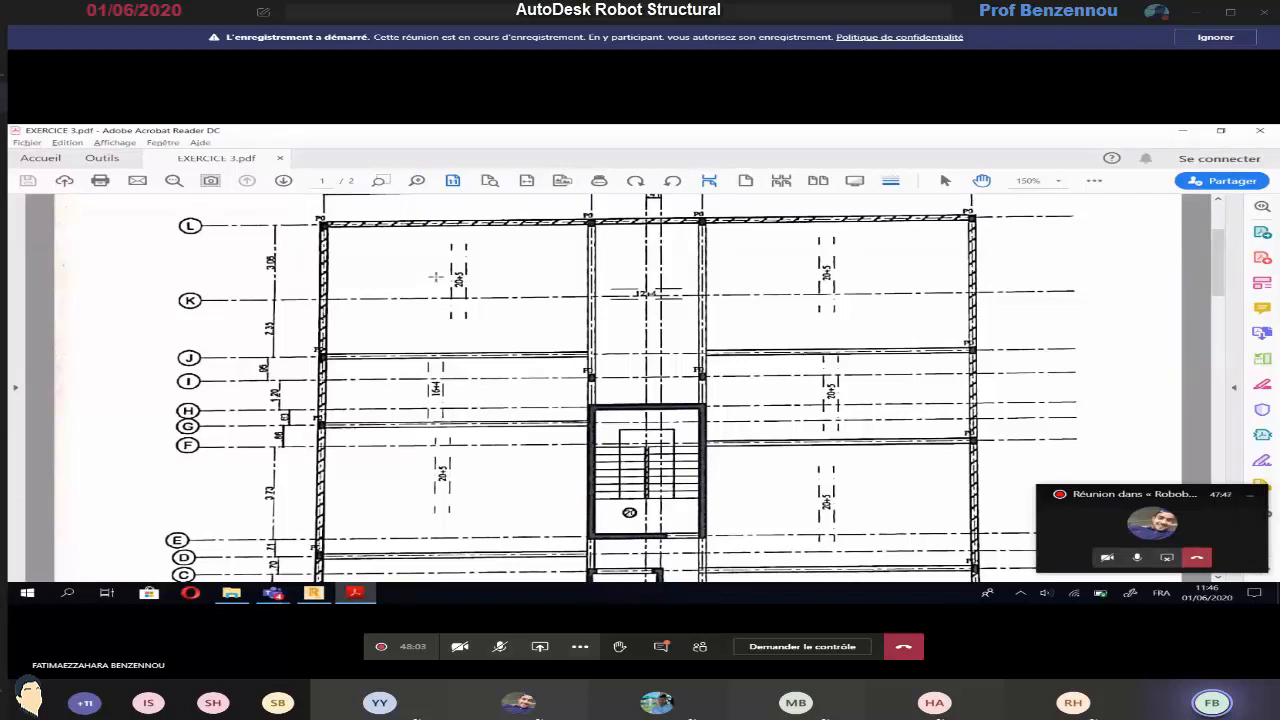
Switch from the basement plan back to the structure model in Robot Structural Analysis
left_click(314, 593)
left_click(340, 593)
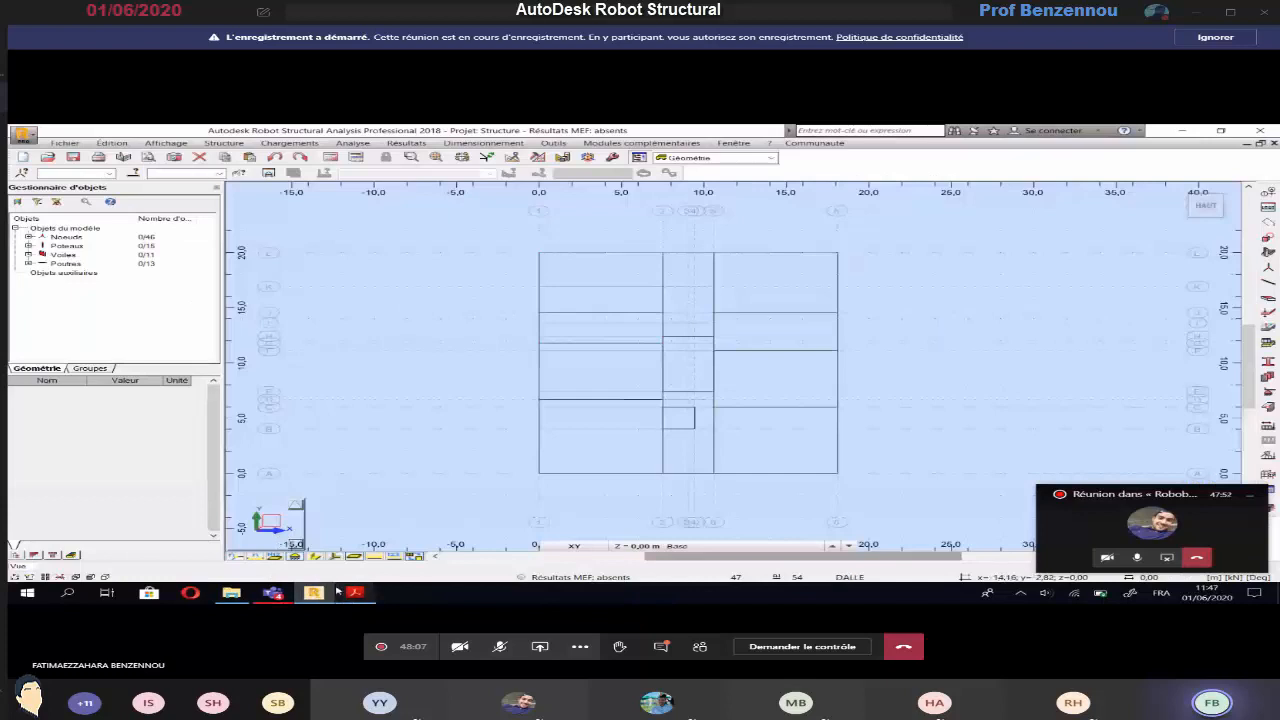
left_click(314, 593)
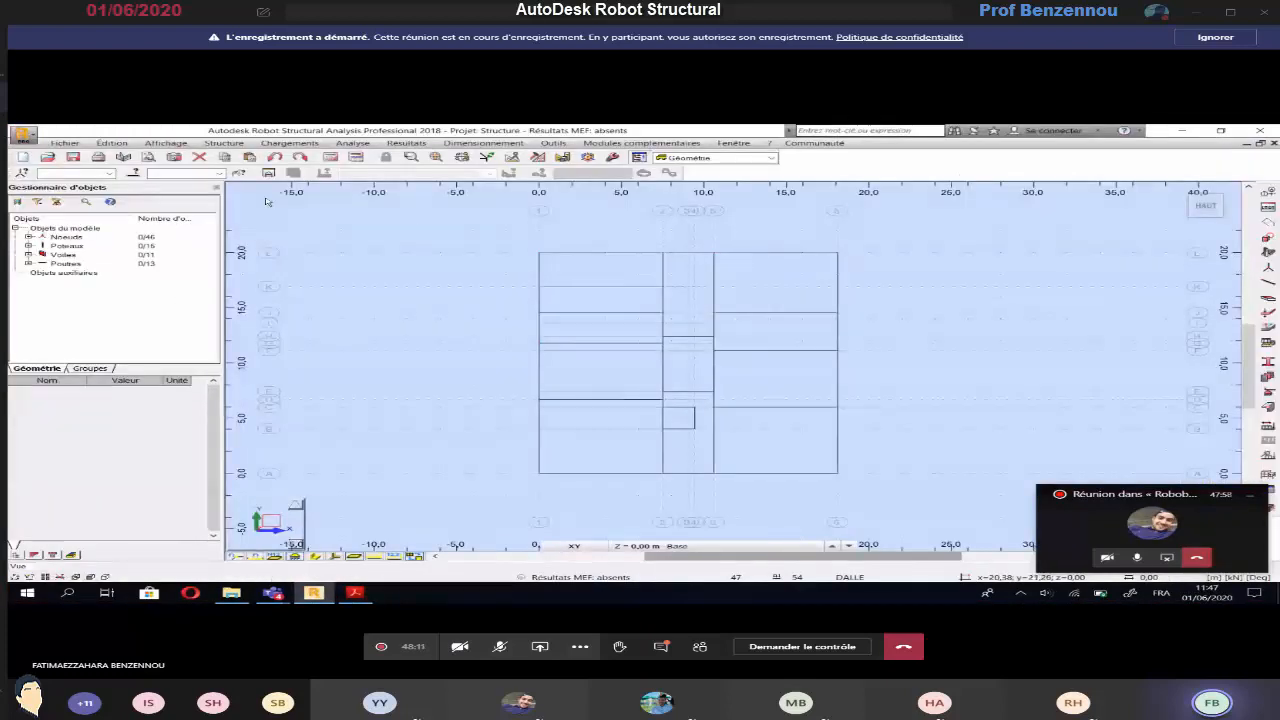
left_click(224, 143)
left_click(245, 294)
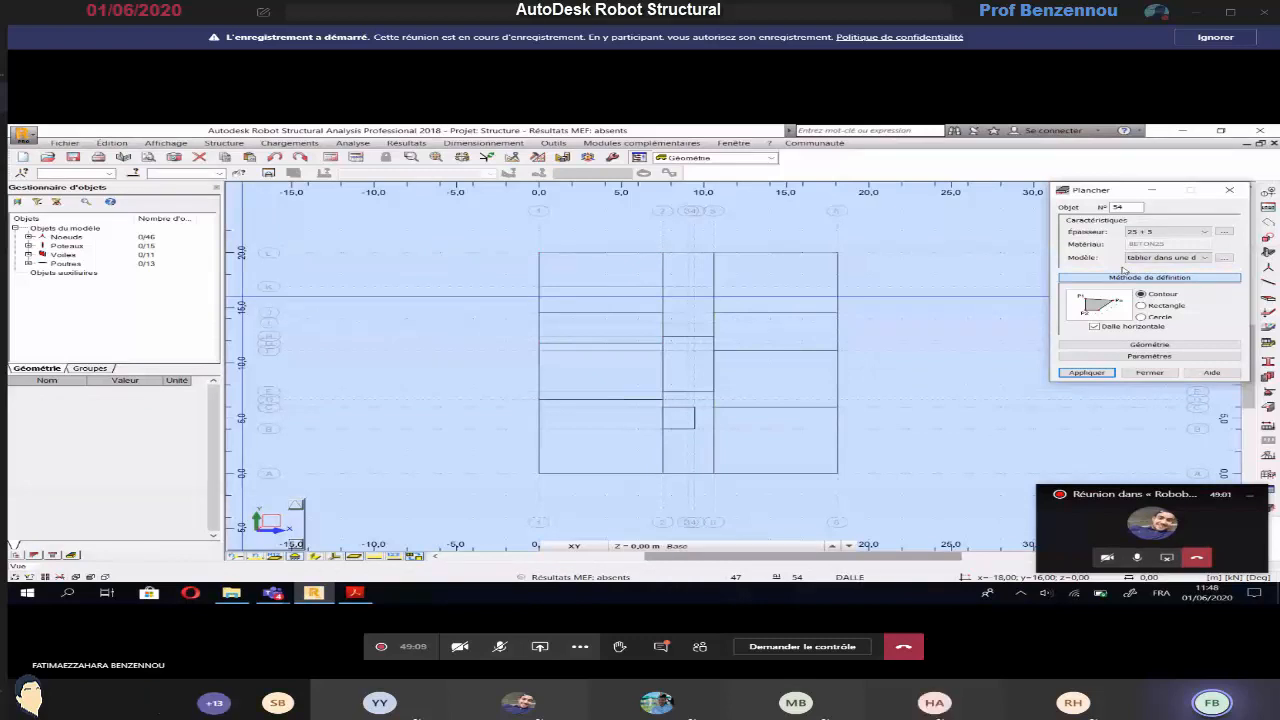
left_click(1228, 190)
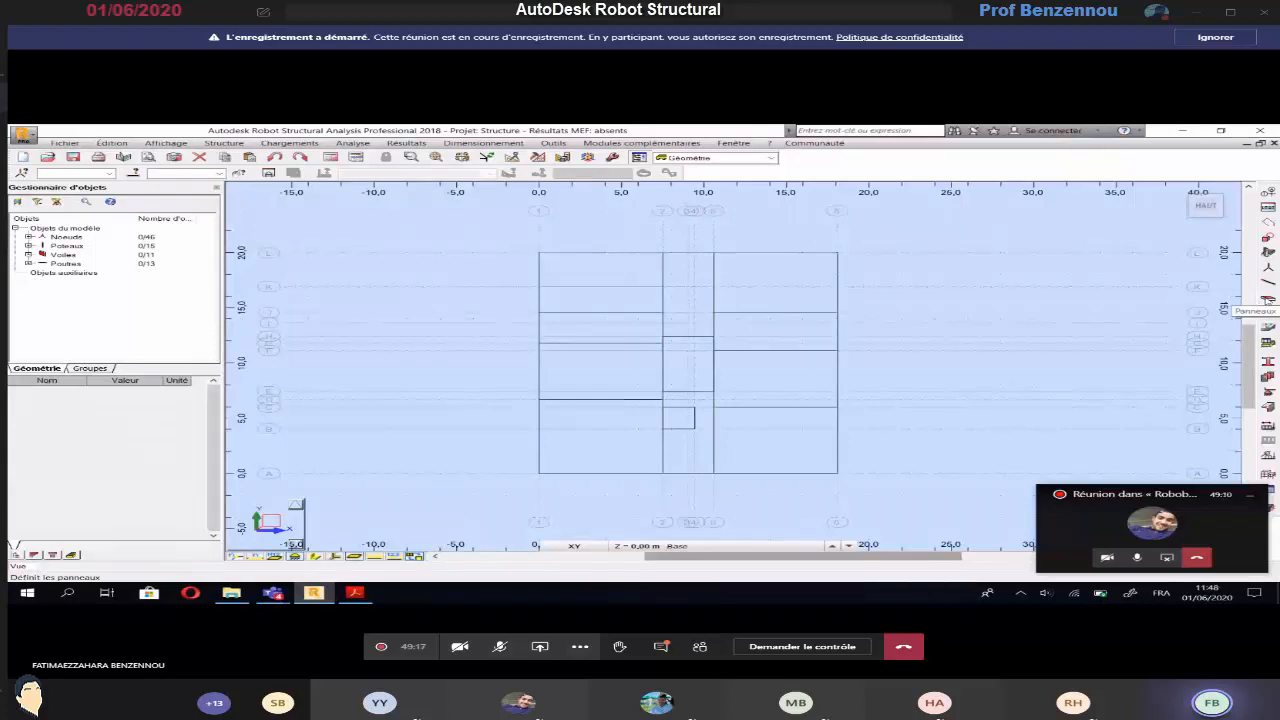
Start a panel definition and configure its calculation model with no finite elements and simplified load transfer in one direction
left_click(1267, 300)
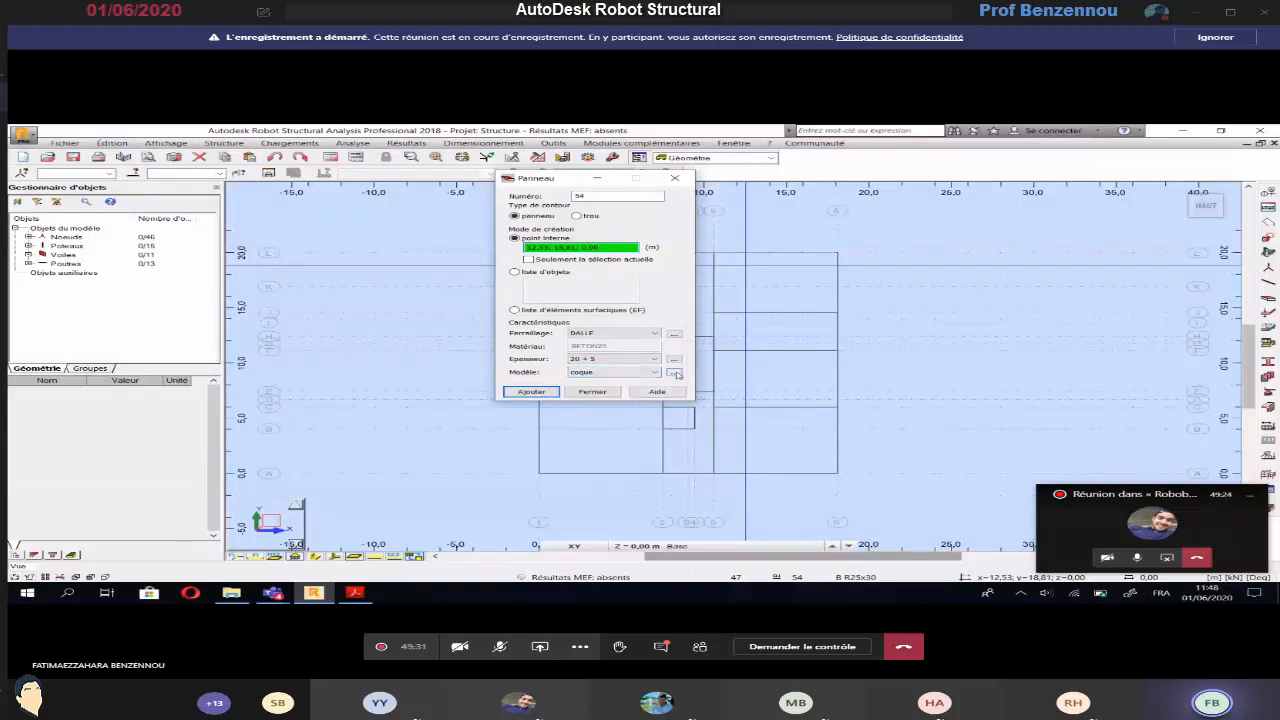
left_click(675, 372)
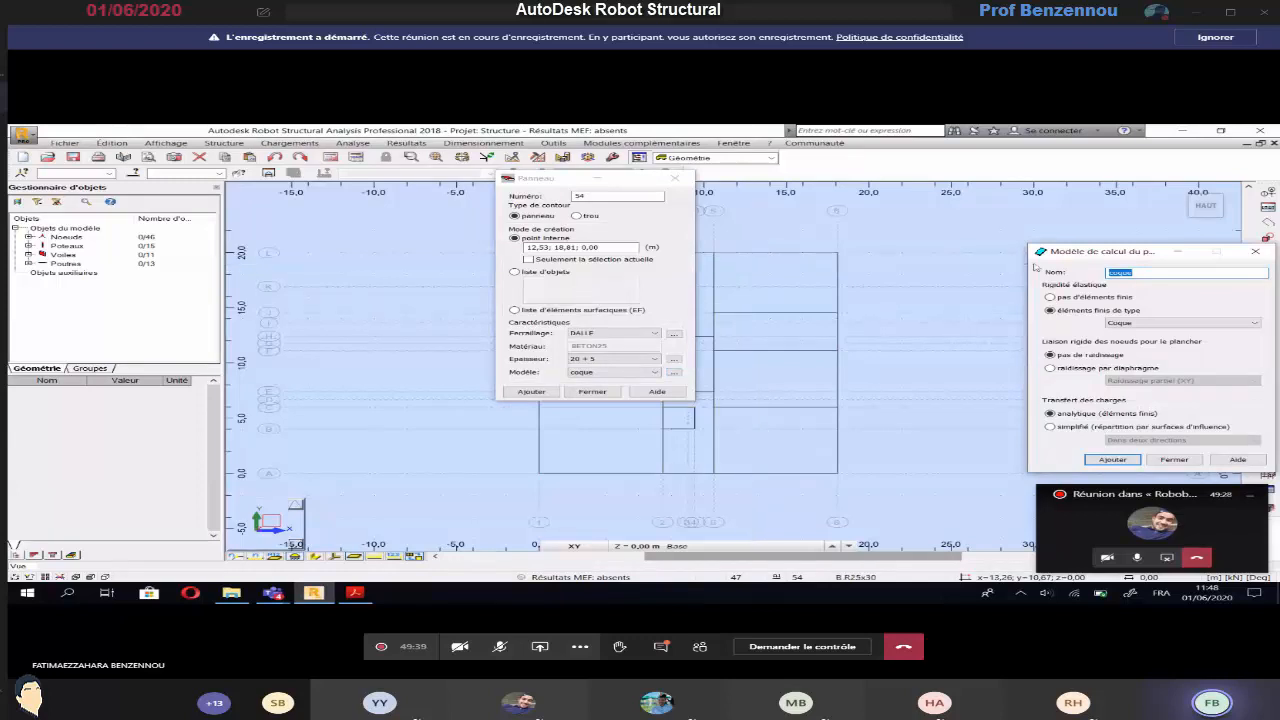
left_click_drag(1056, 245, 841, 193)
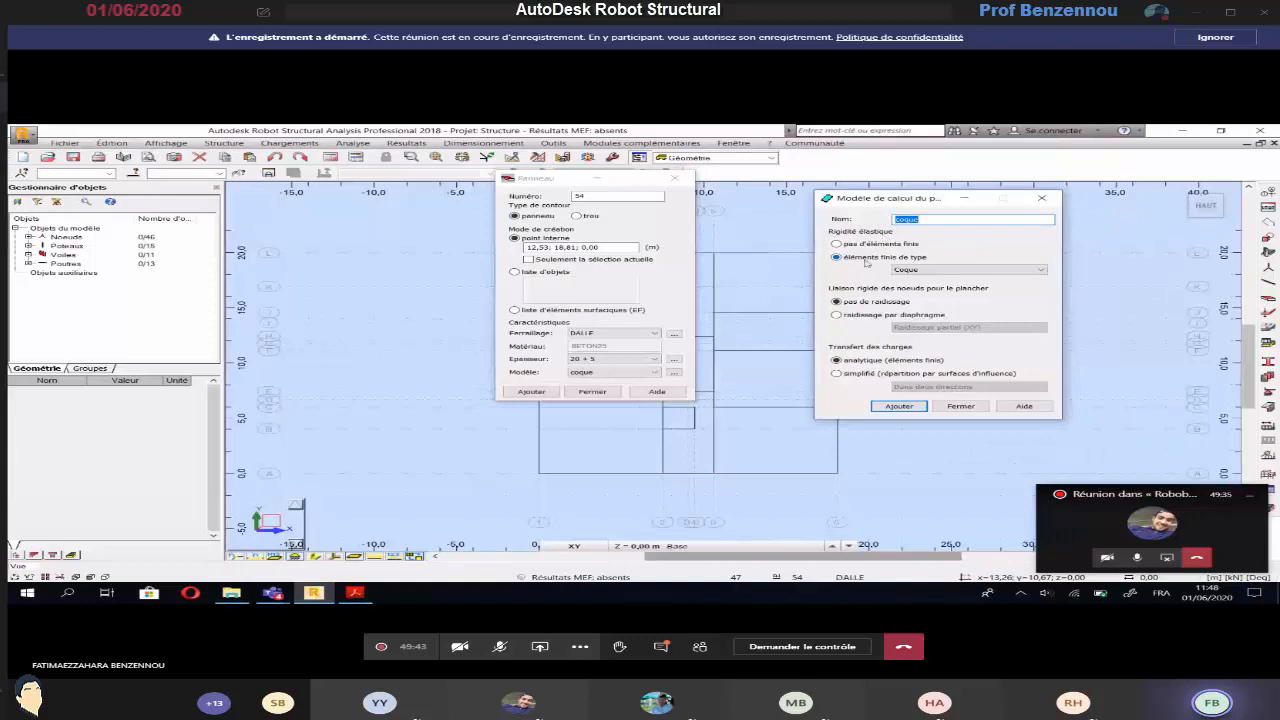
left_click(917, 269)
left_click(914, 272)
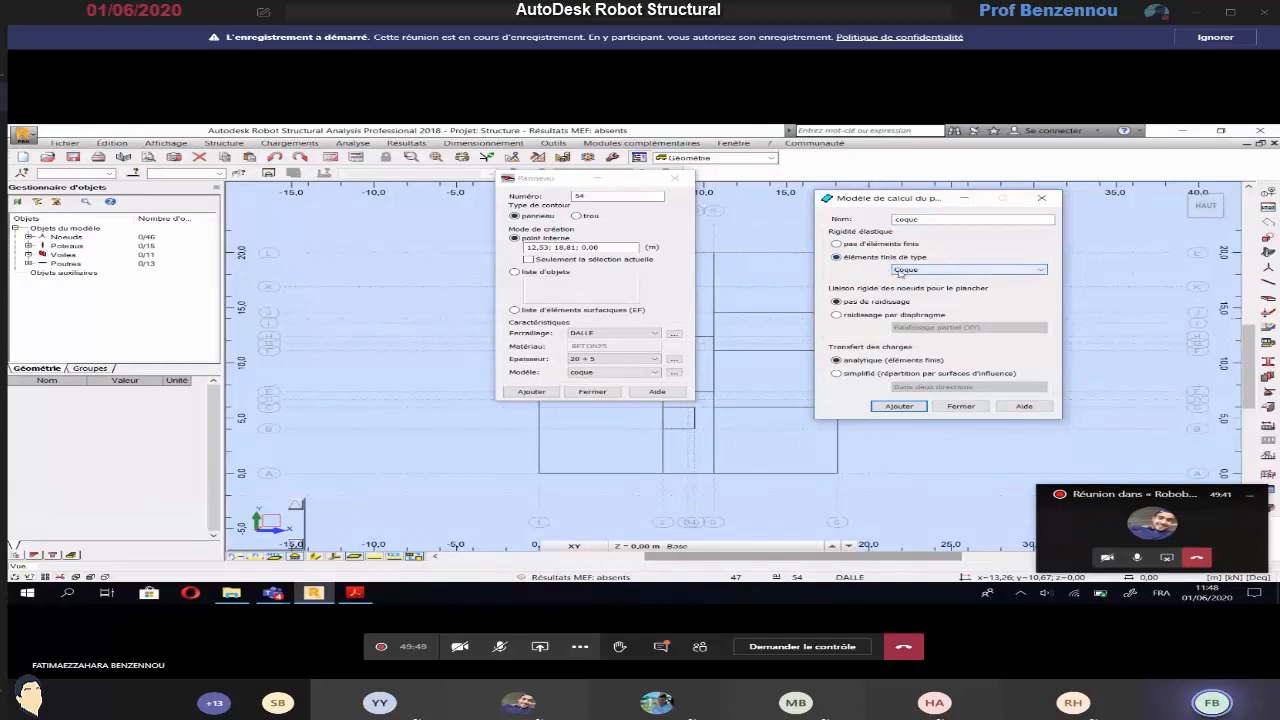
left_click(837, 245)
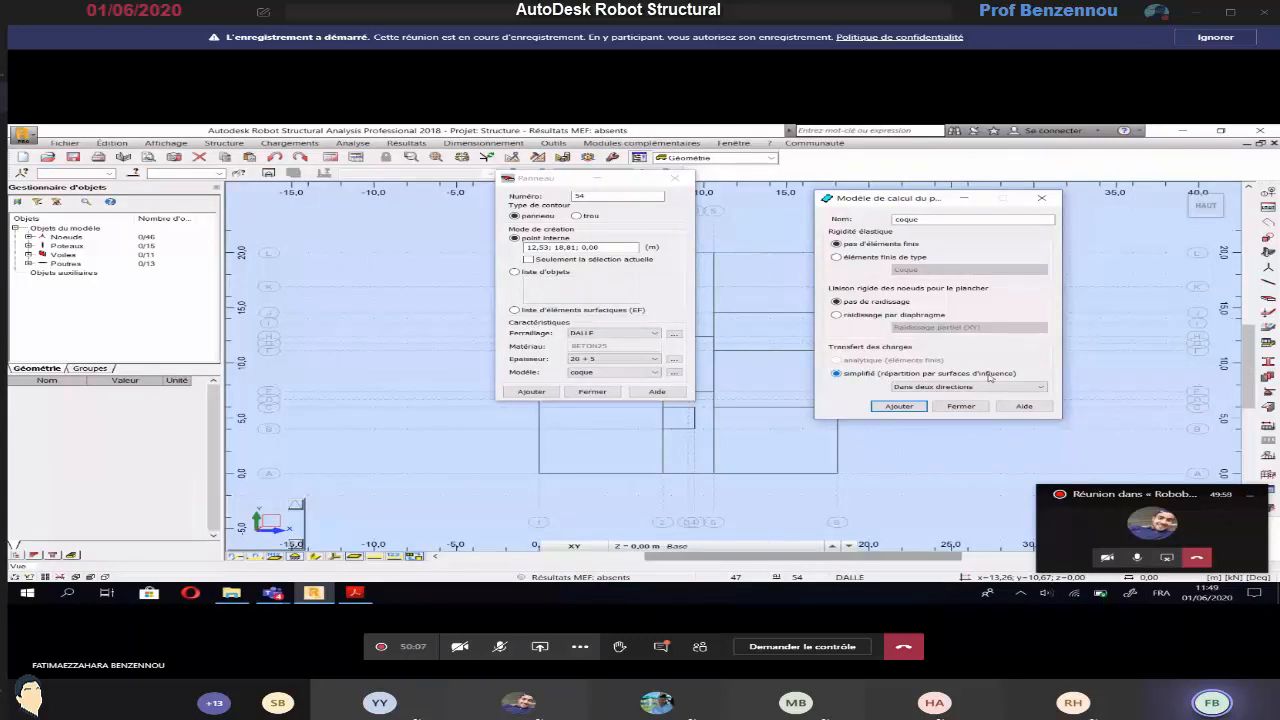
left_click(910, 388)
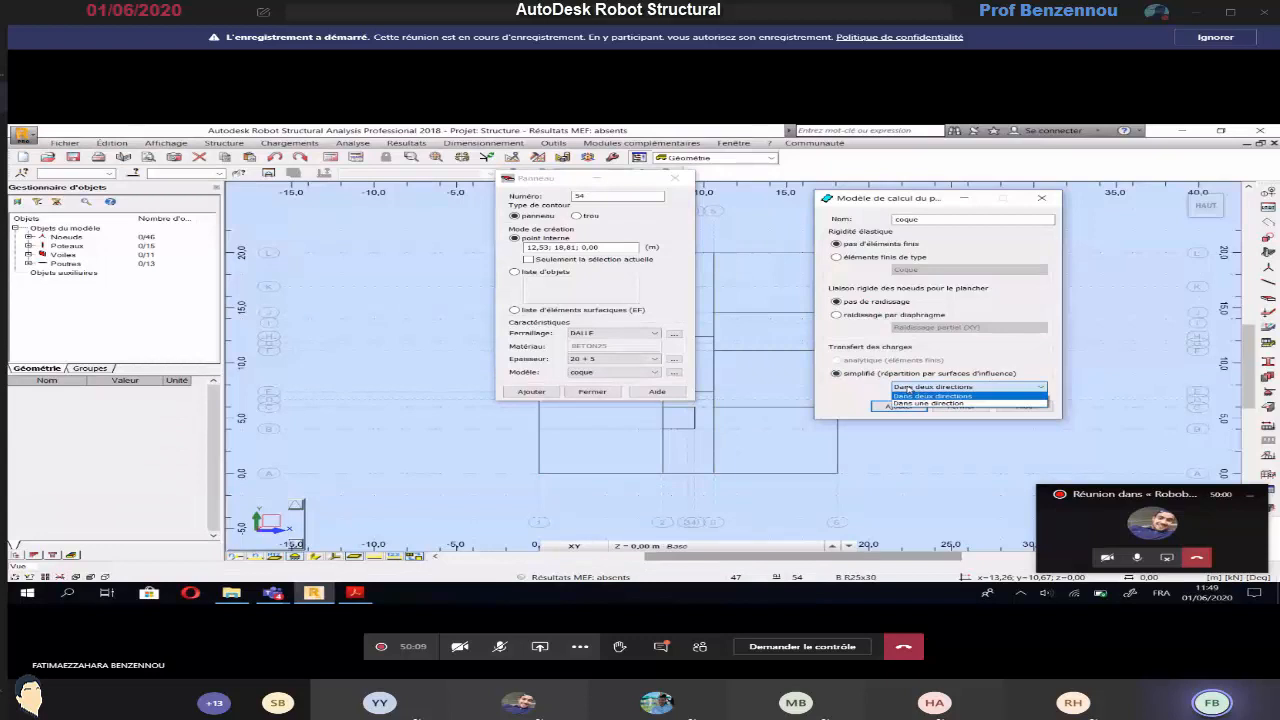
left_click(925, 403)
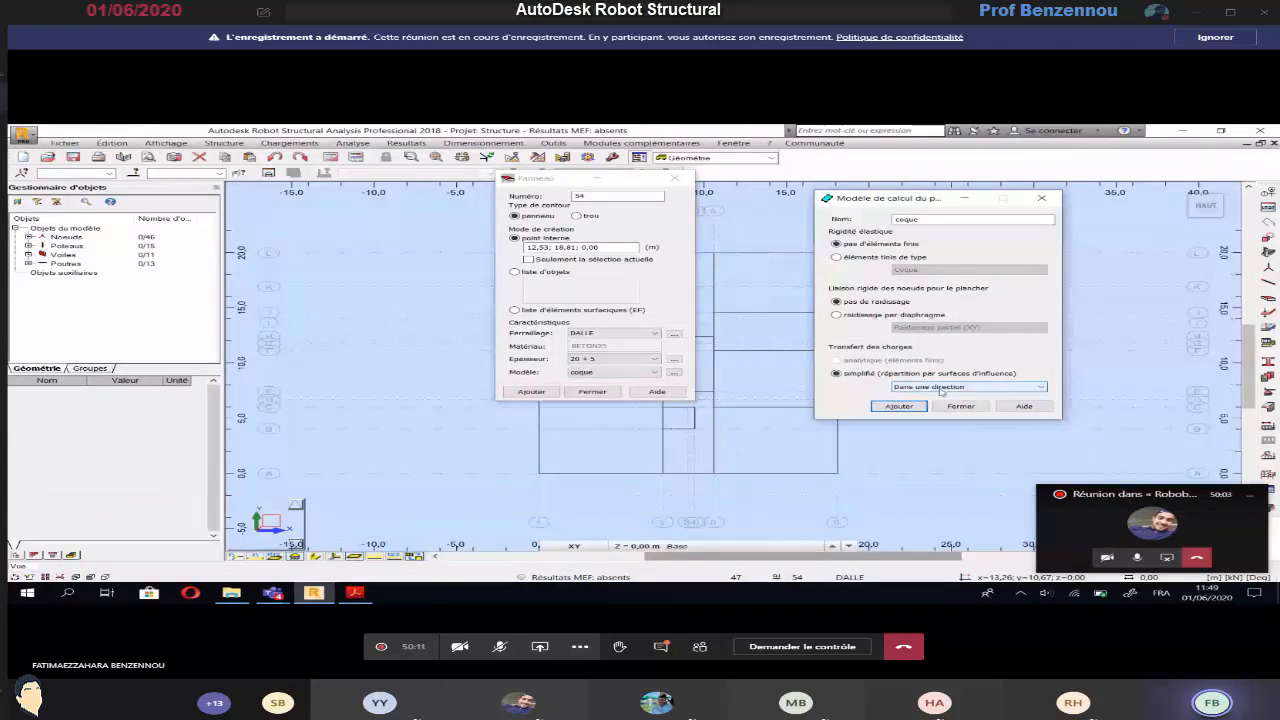
Name the one-direction calculation model coque 1 SENS, add it, and close the model and panel definitions
left_click(927, 221)
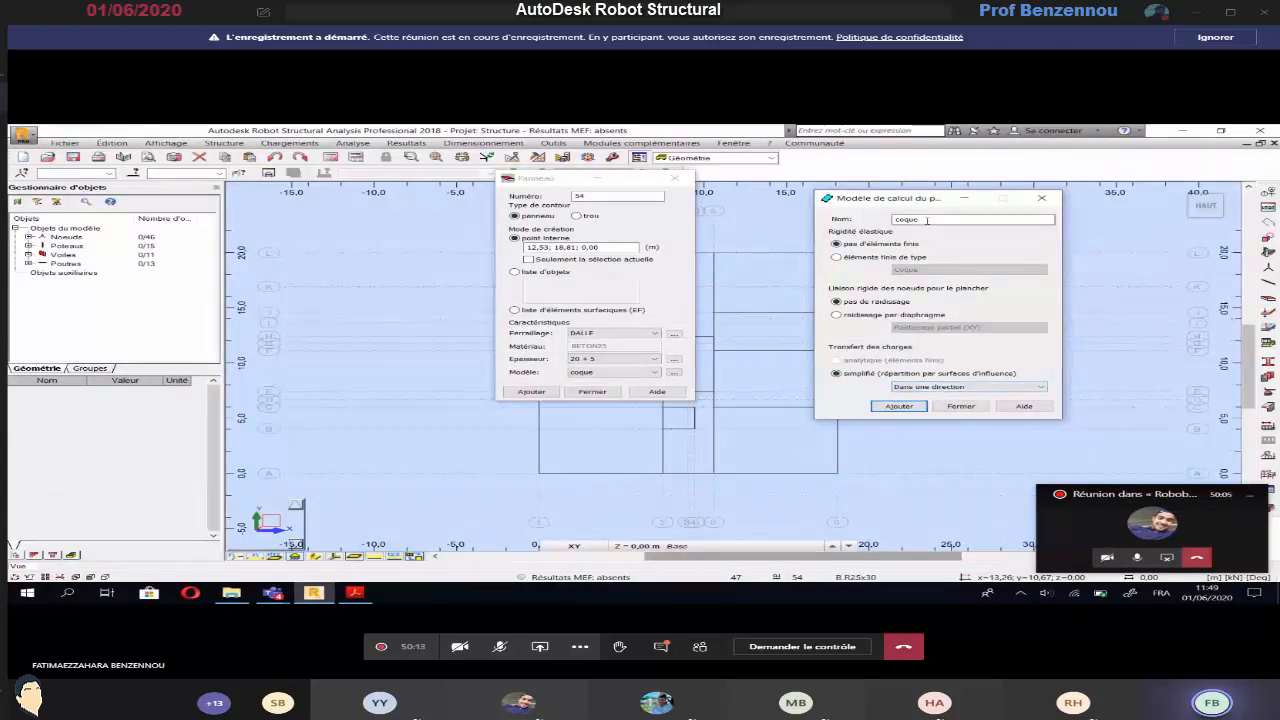
type("1 SENS")
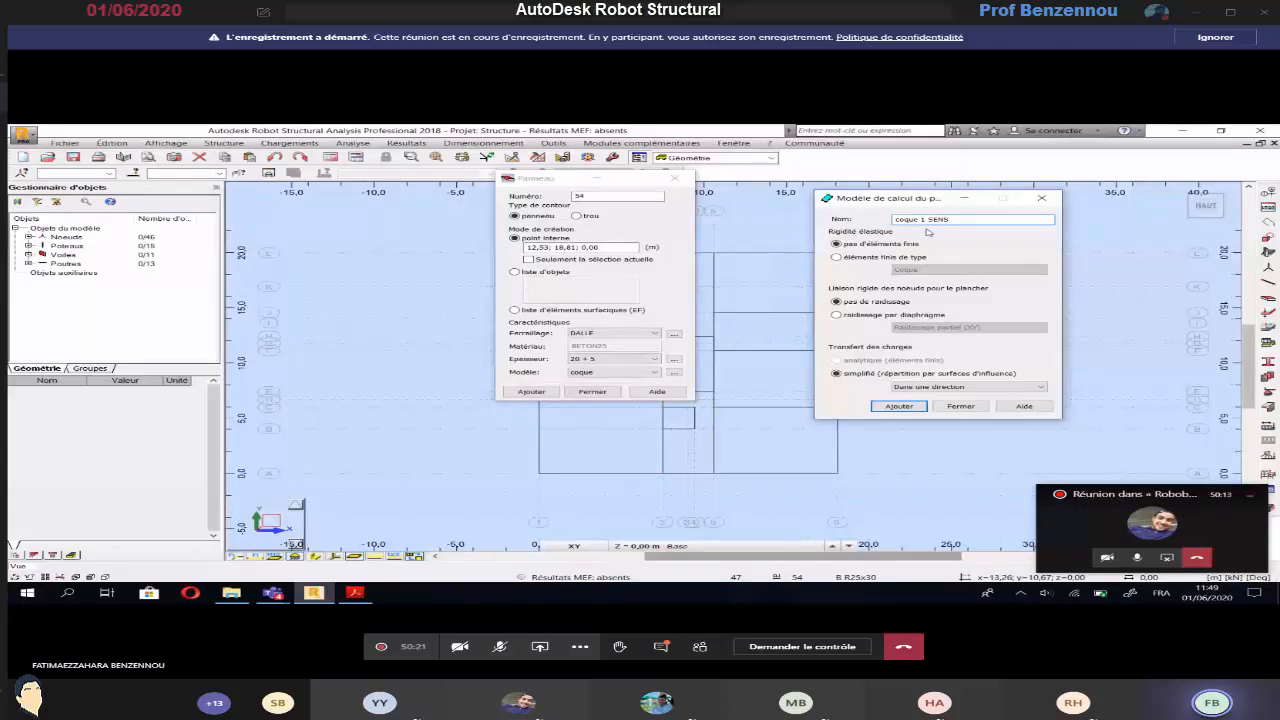
left_click(898, 406)
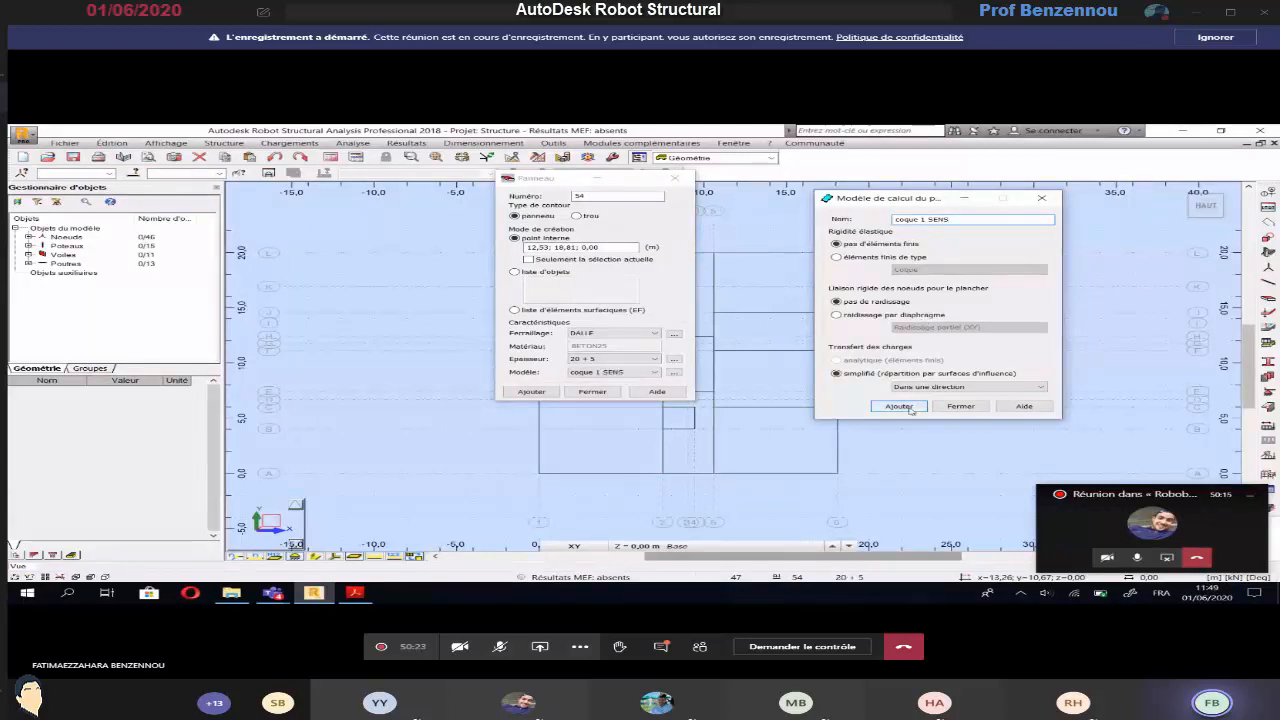
left_click(960, 406)
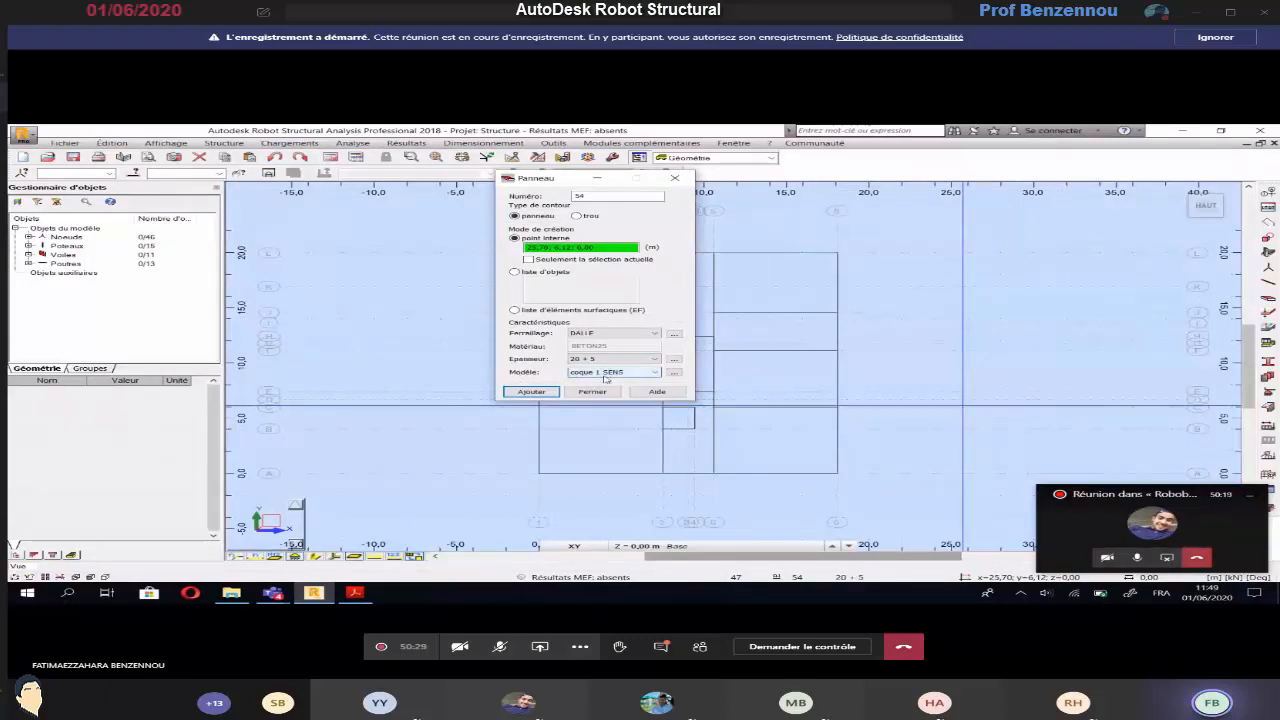
left_click(593, 391)
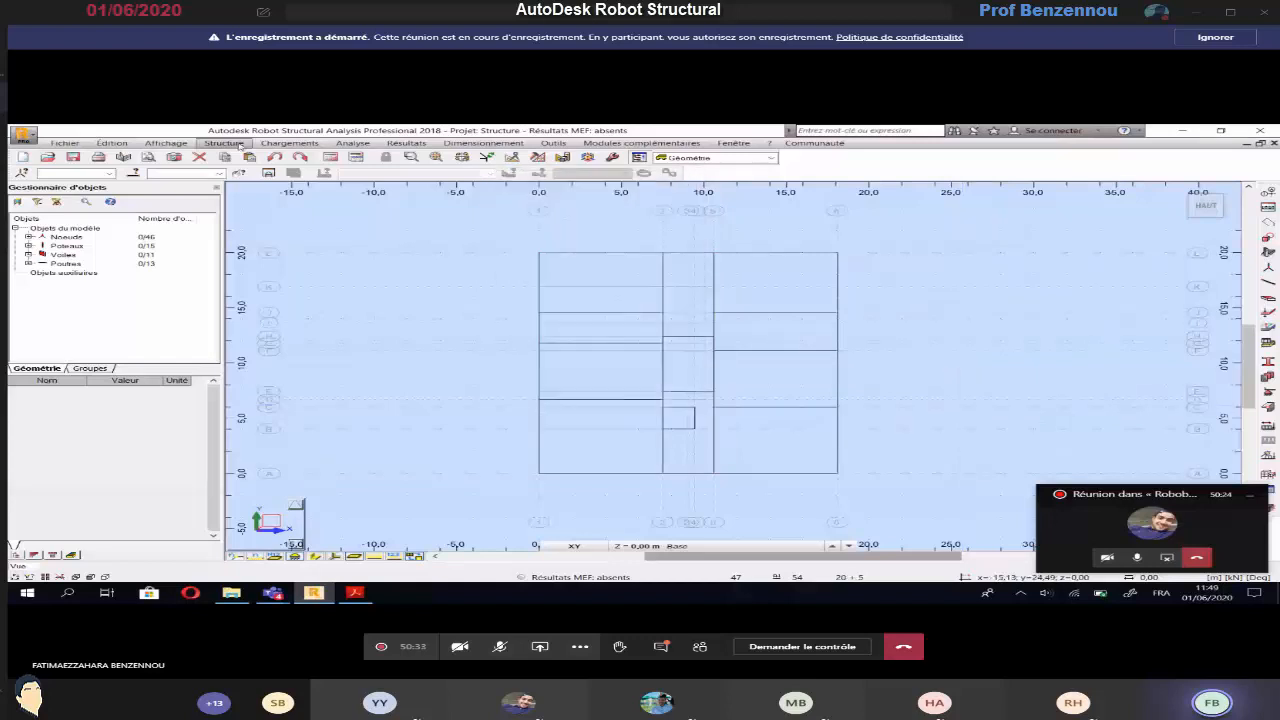
Check the slab labels in the lower part of the PH.SOUS SOL plan and return to Robot
left_click(355, 593)
scroll(632, 292, "down", 5)
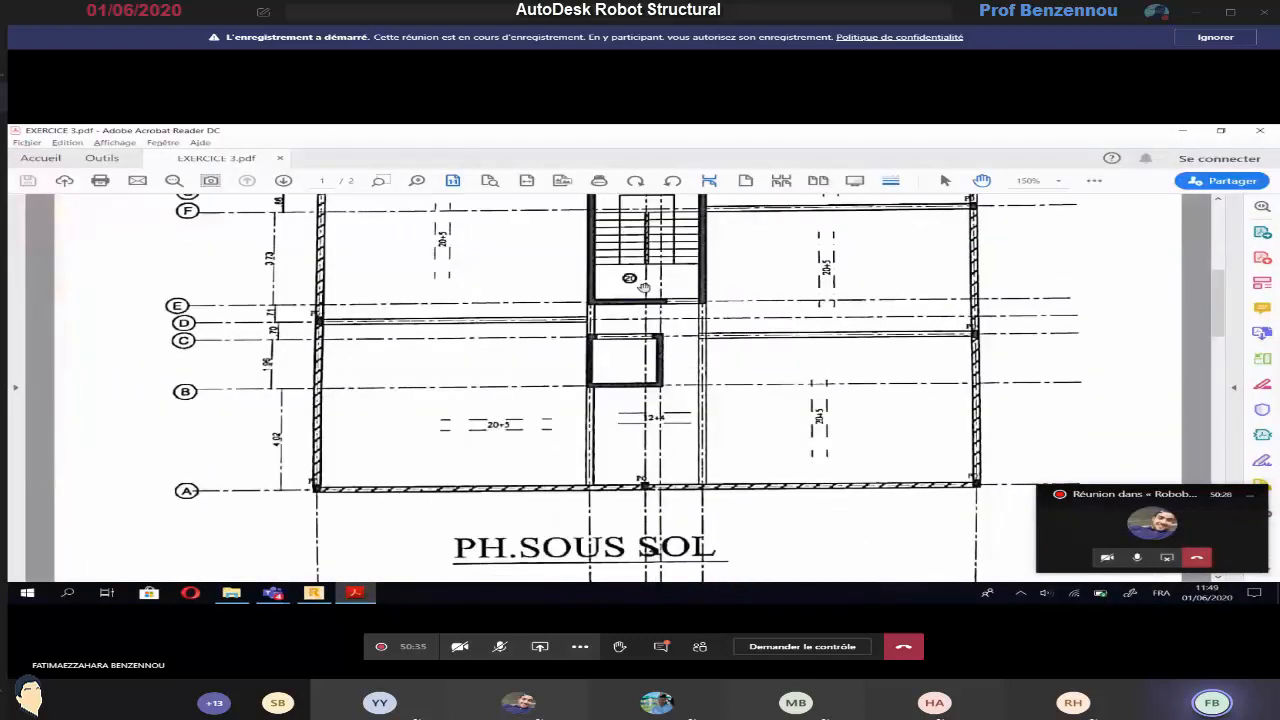
key("alt+Tab")
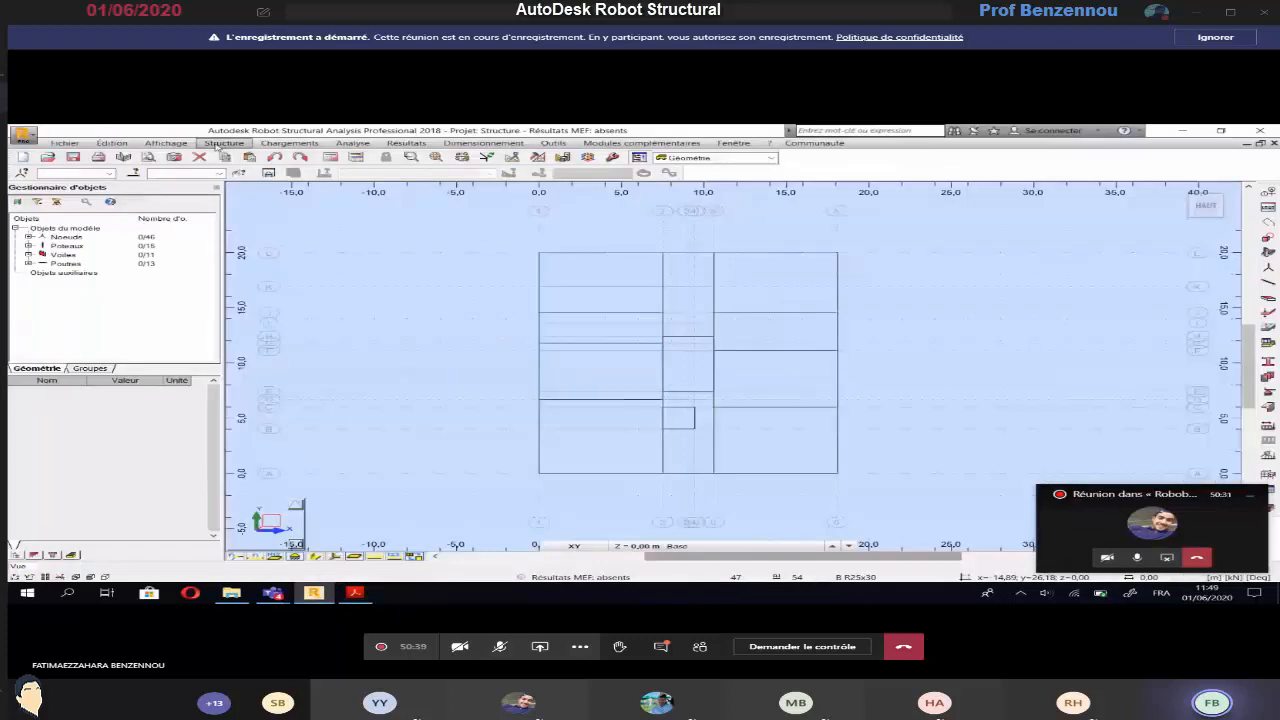
Start floor creation with slab thickness 12 + 4 and calculation model coque 1 SENS
left_click(224, 143)
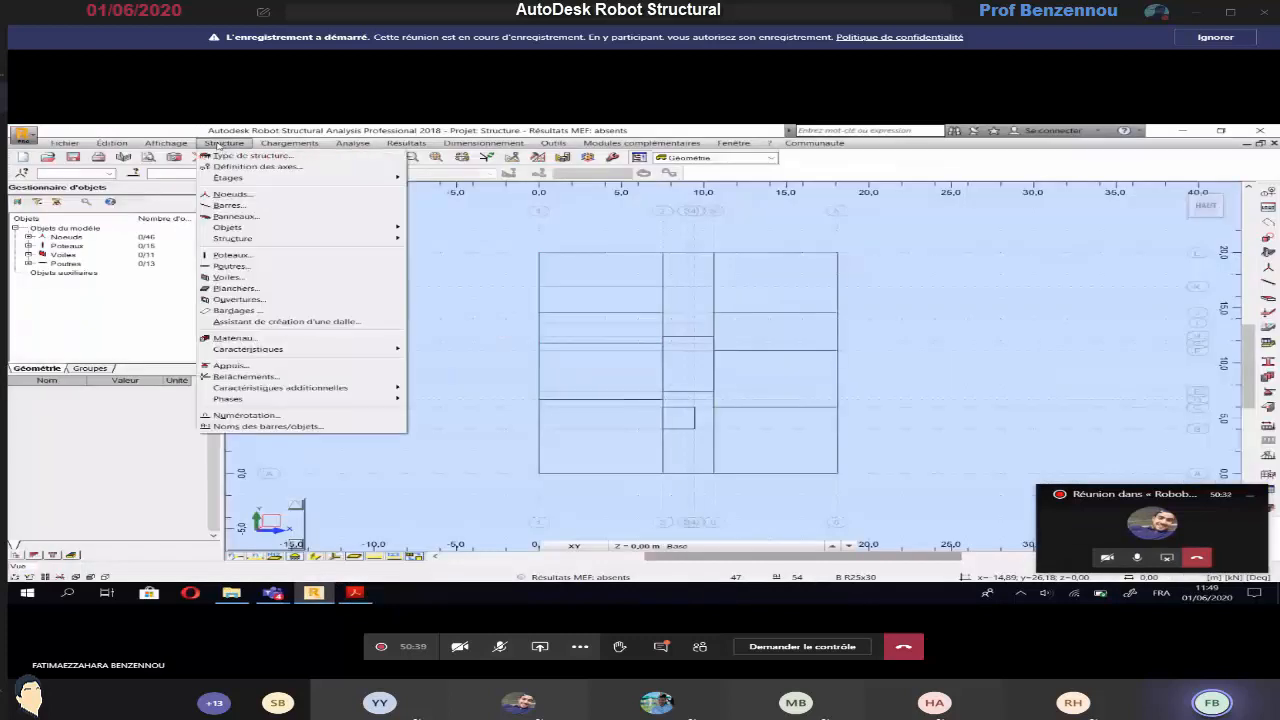
left_click(238, 288)
left_click(1150, 232)
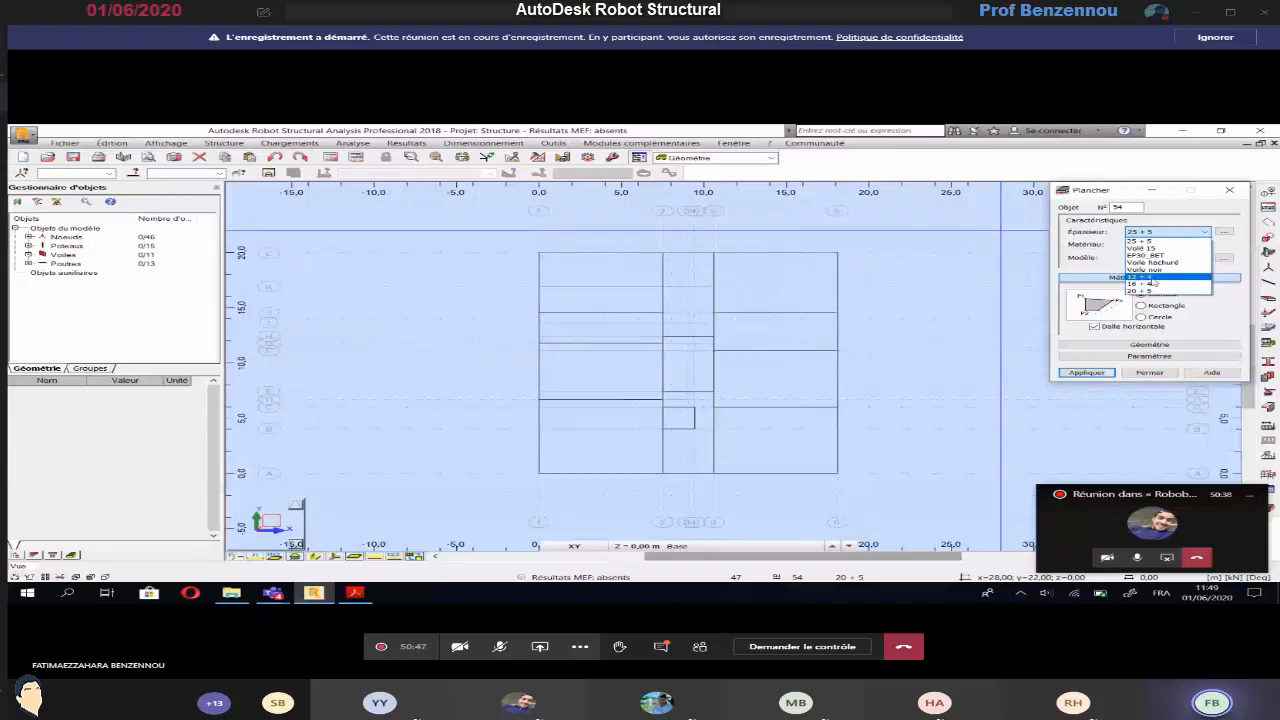
left_click(1153, 279)
left_click(1160, 258)
left_click(1158, 266)
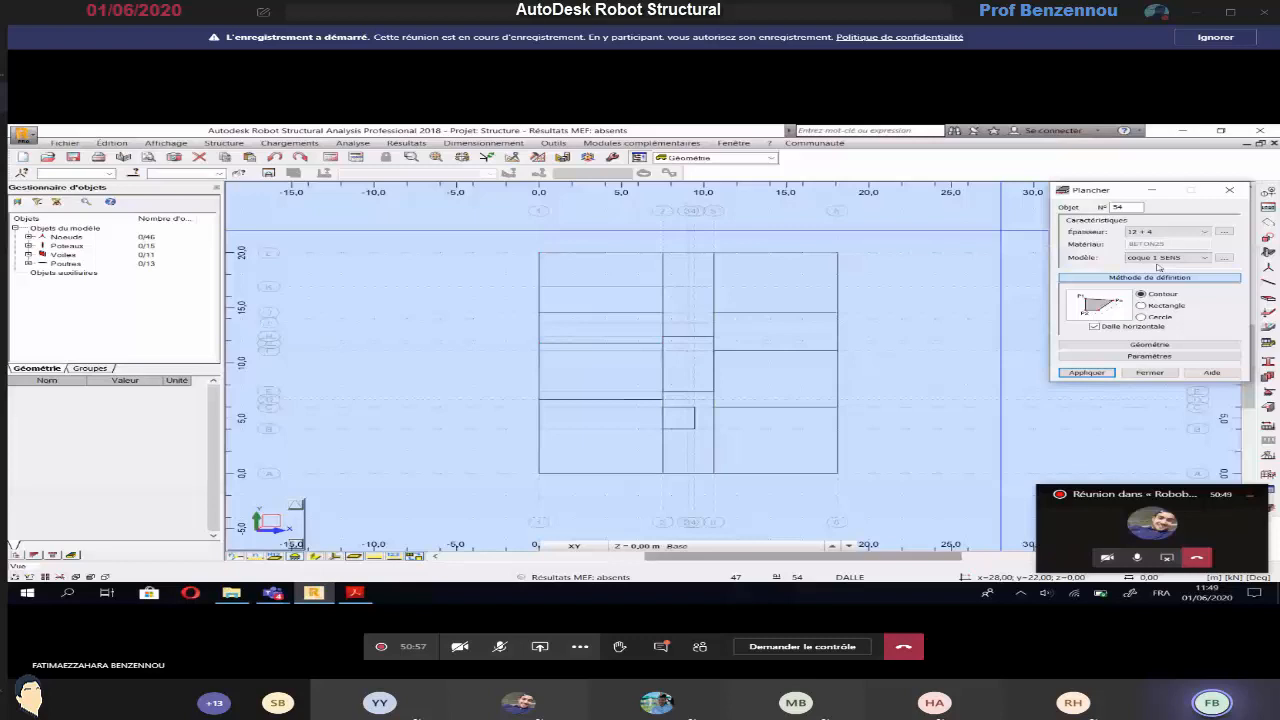
Draw a rectangular 12 + 4 floor in the central bay between axes L and H, above the staircase
left_click(1144, 306)
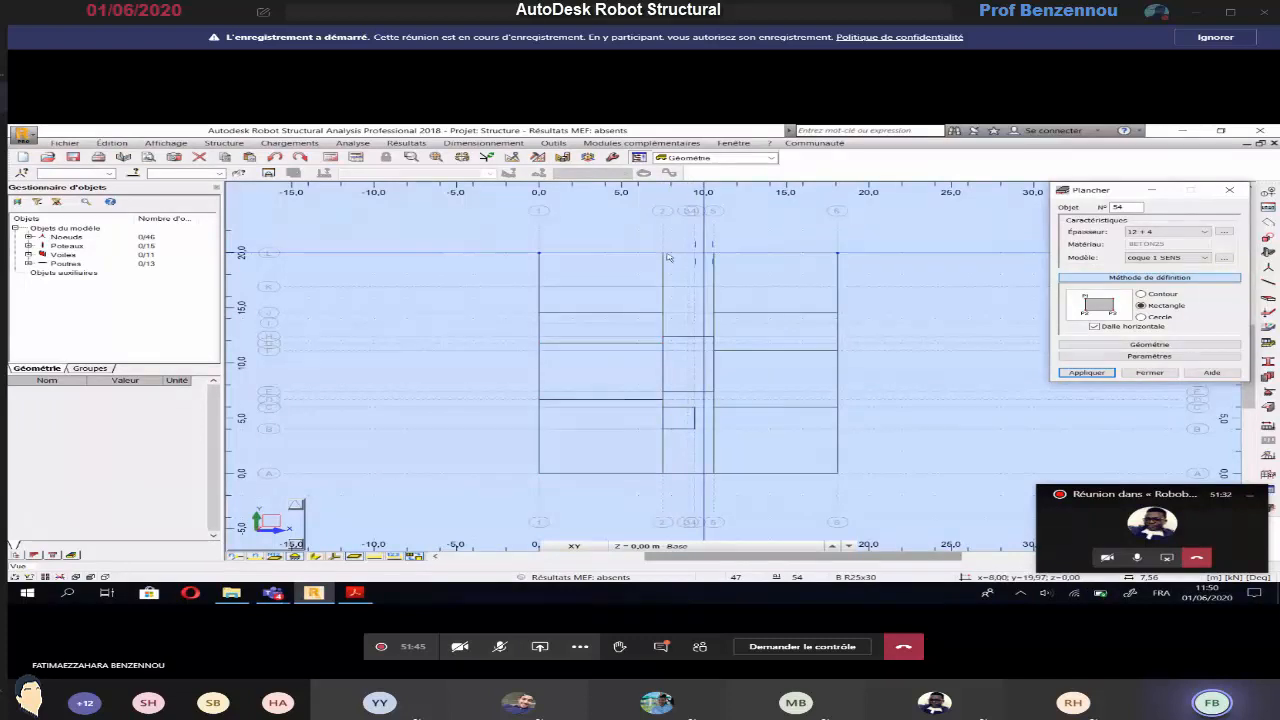
left_click(663, 252)
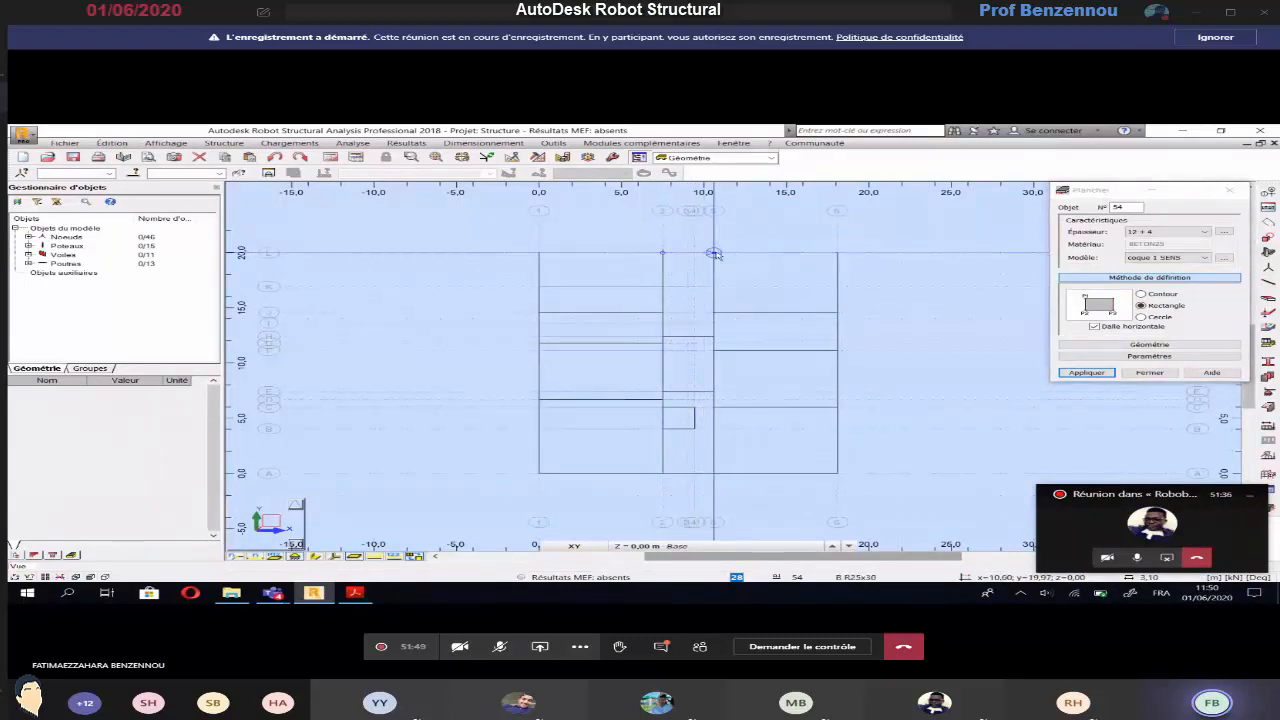
left_click(713, 253)
left_click(713, 339)
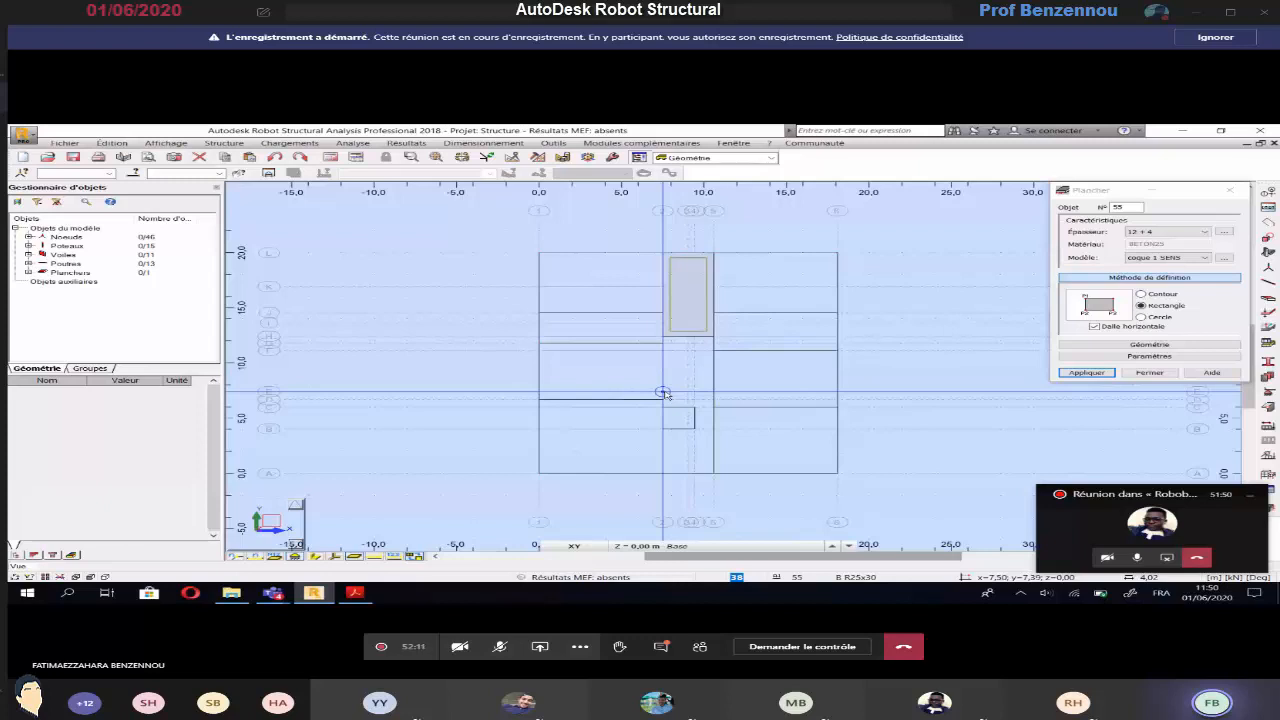
Draw a contour 12 + 4 floor in the central bay between axes E and A, going around the elevator shaft walls
left_click(1141, 294)
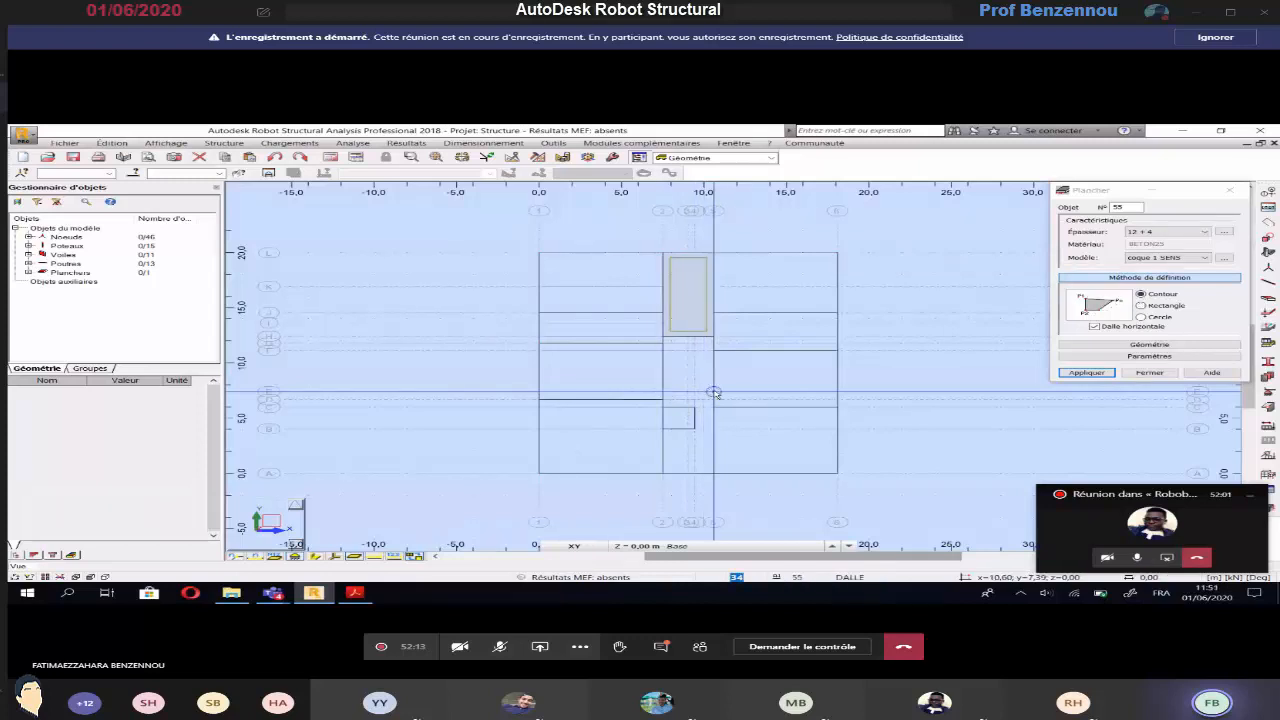
left_click(714, 392)
left_click(713, 473)
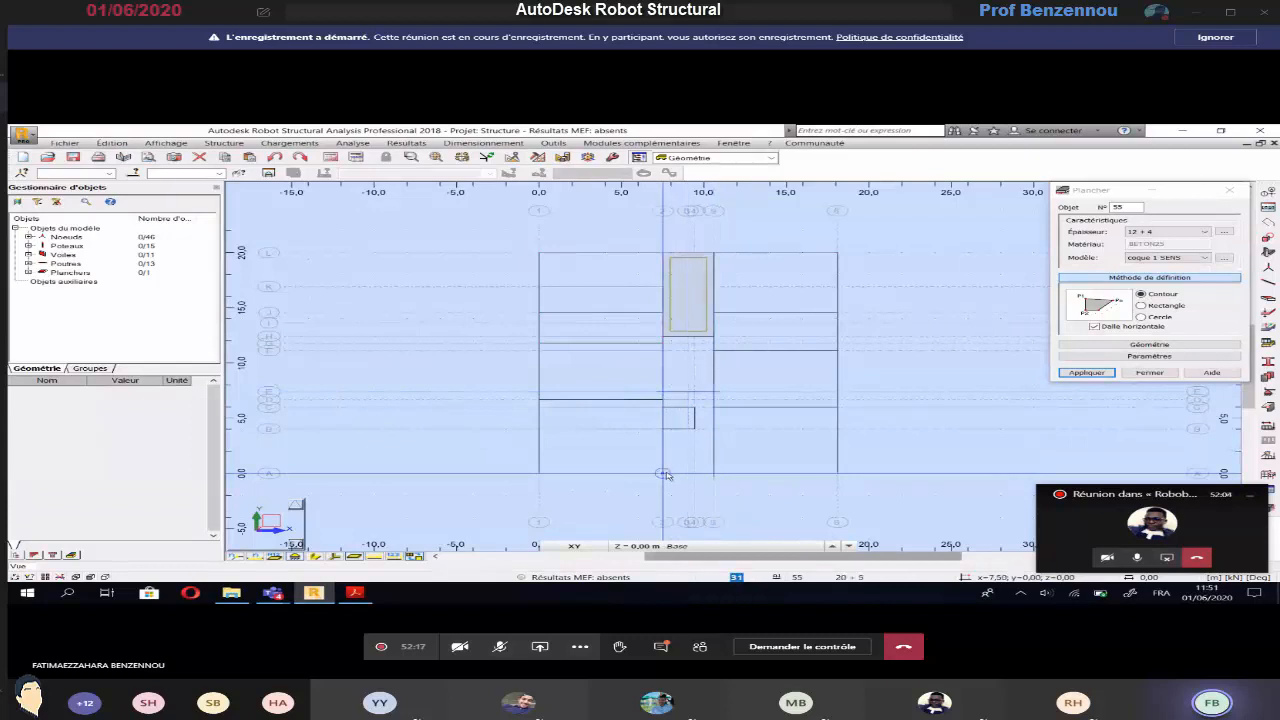
left_click(663, 473)
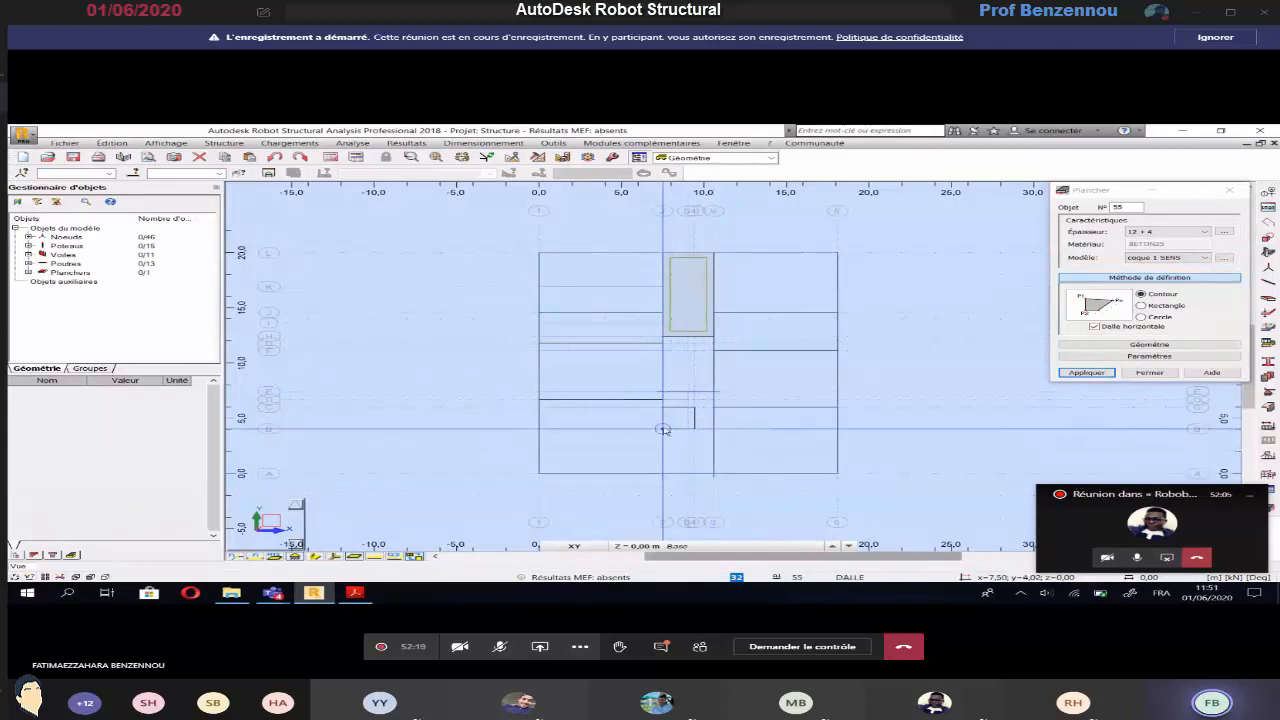
left_click(663, 429)
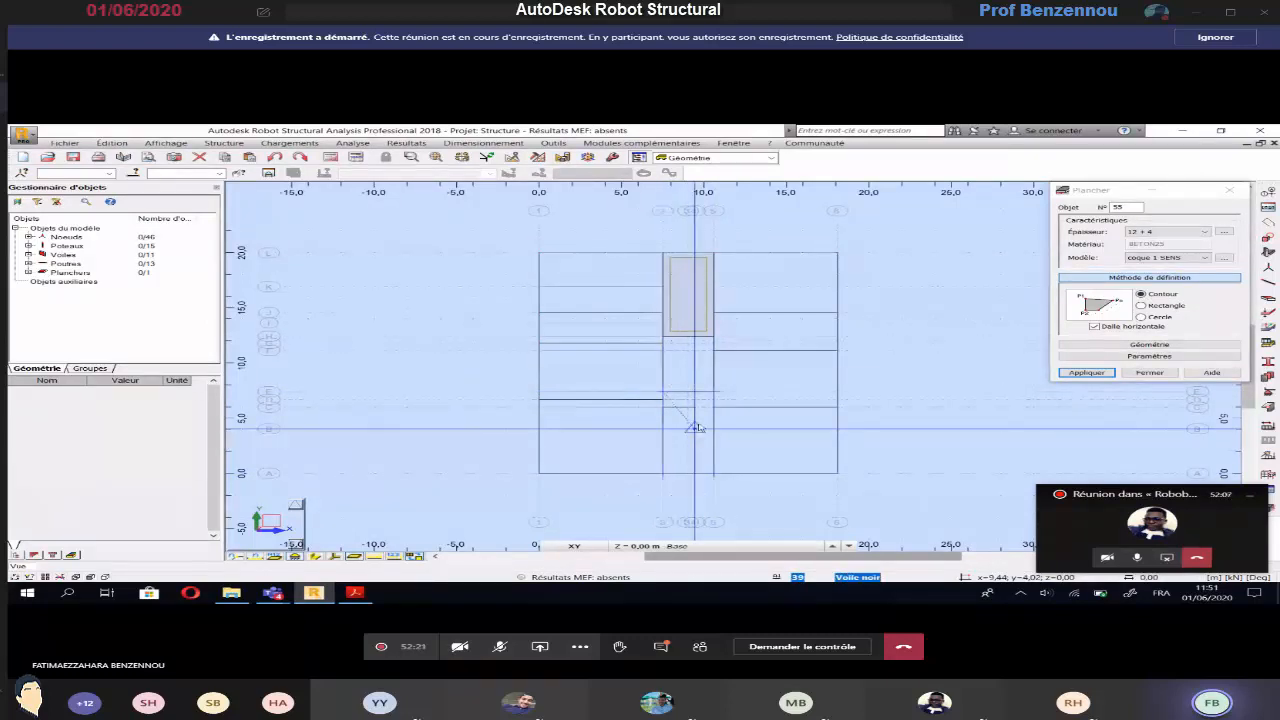
left_click(695, 429)
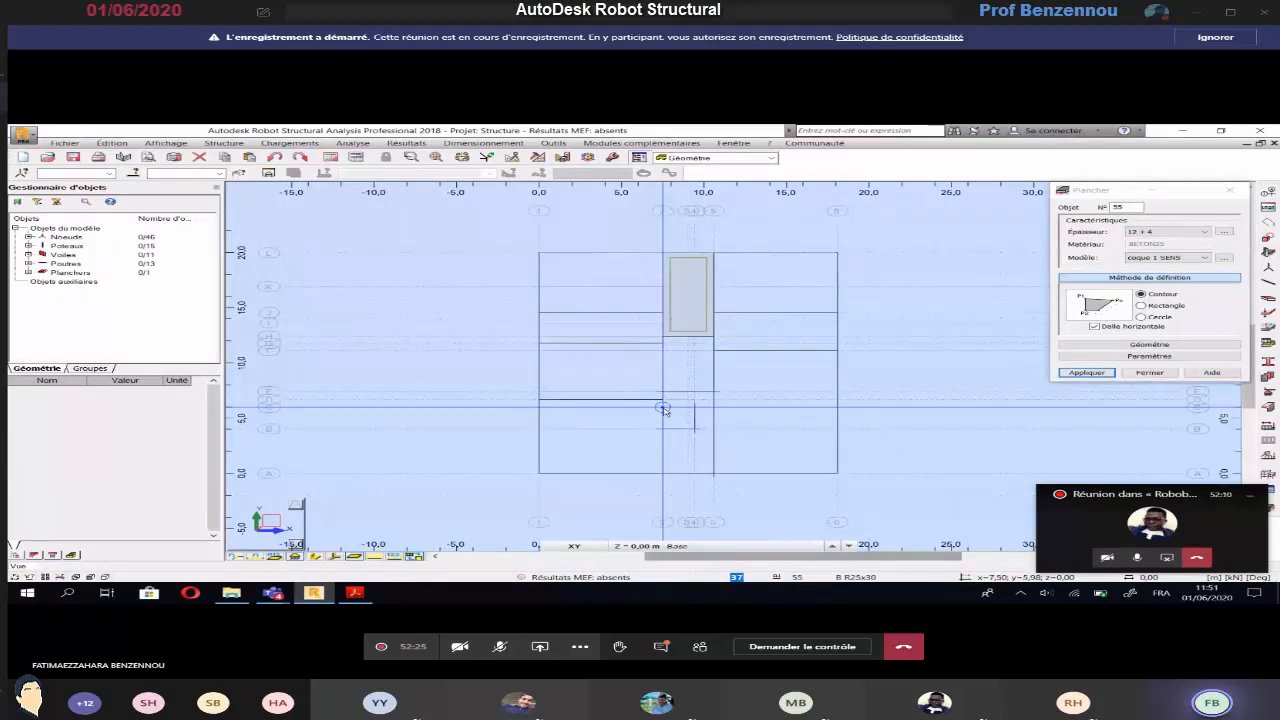
left_click(663, 407)
left_click(662, 395)
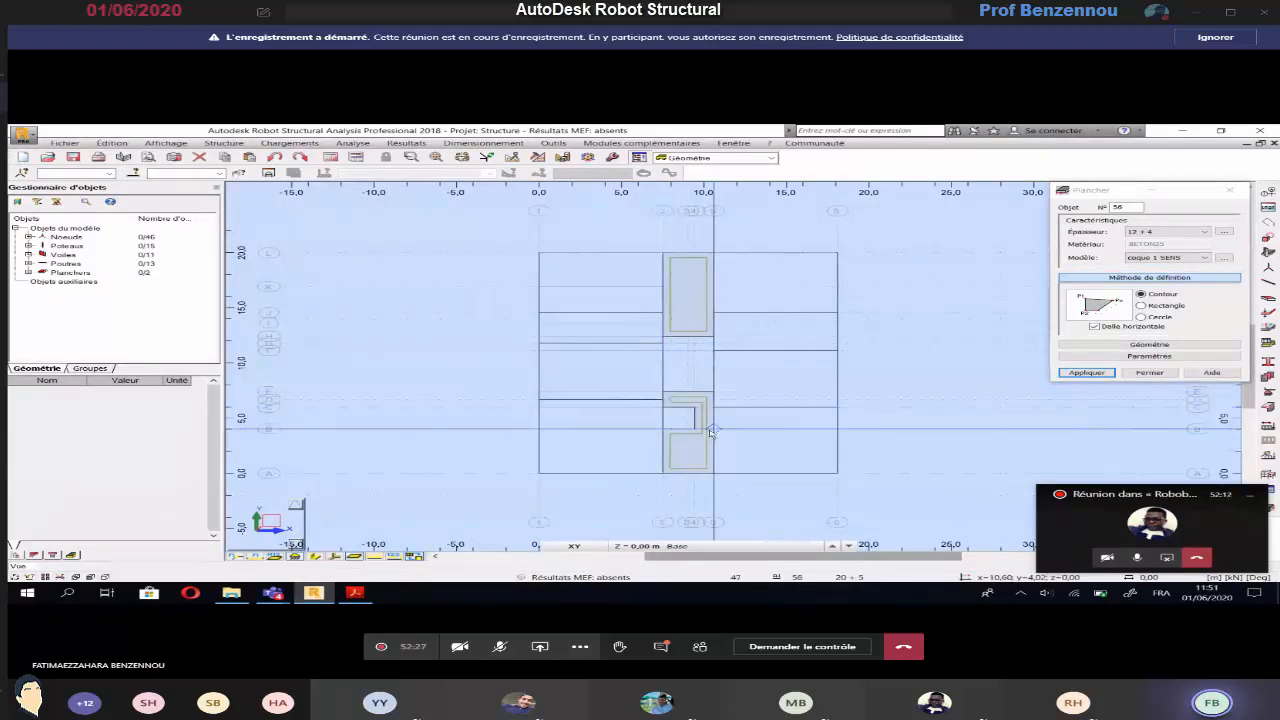
Check the outer bays' slab labels on the basement plan and set the next floor to thickness 16 + 4 with rectangle definition
key("alt+Tab")
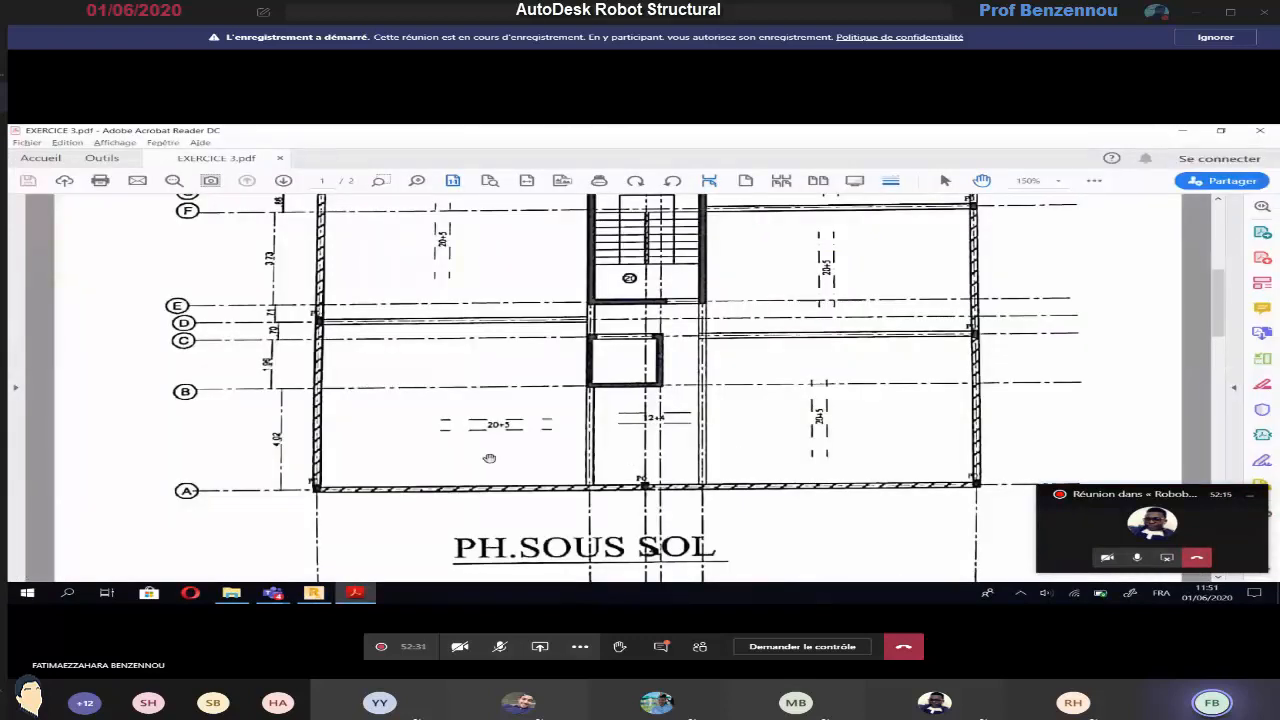
scroll(488, 458, "up", 1)
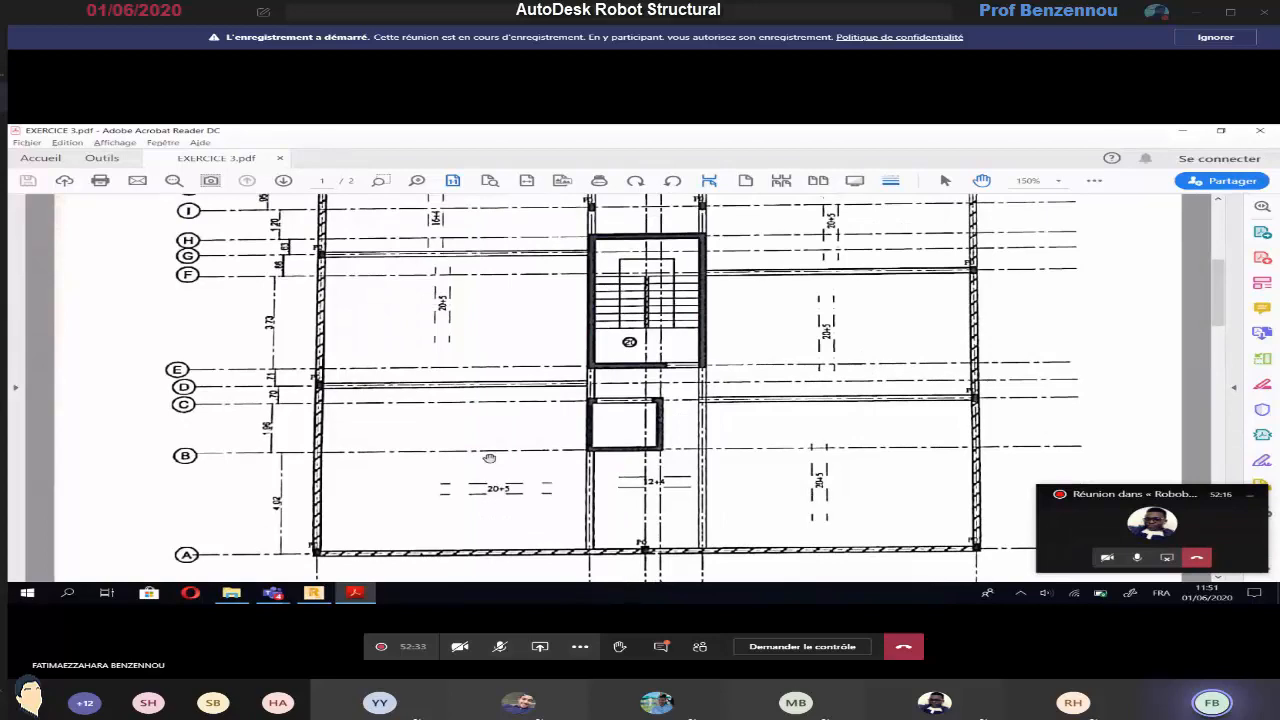
scroll(489, 458, "up", 2)
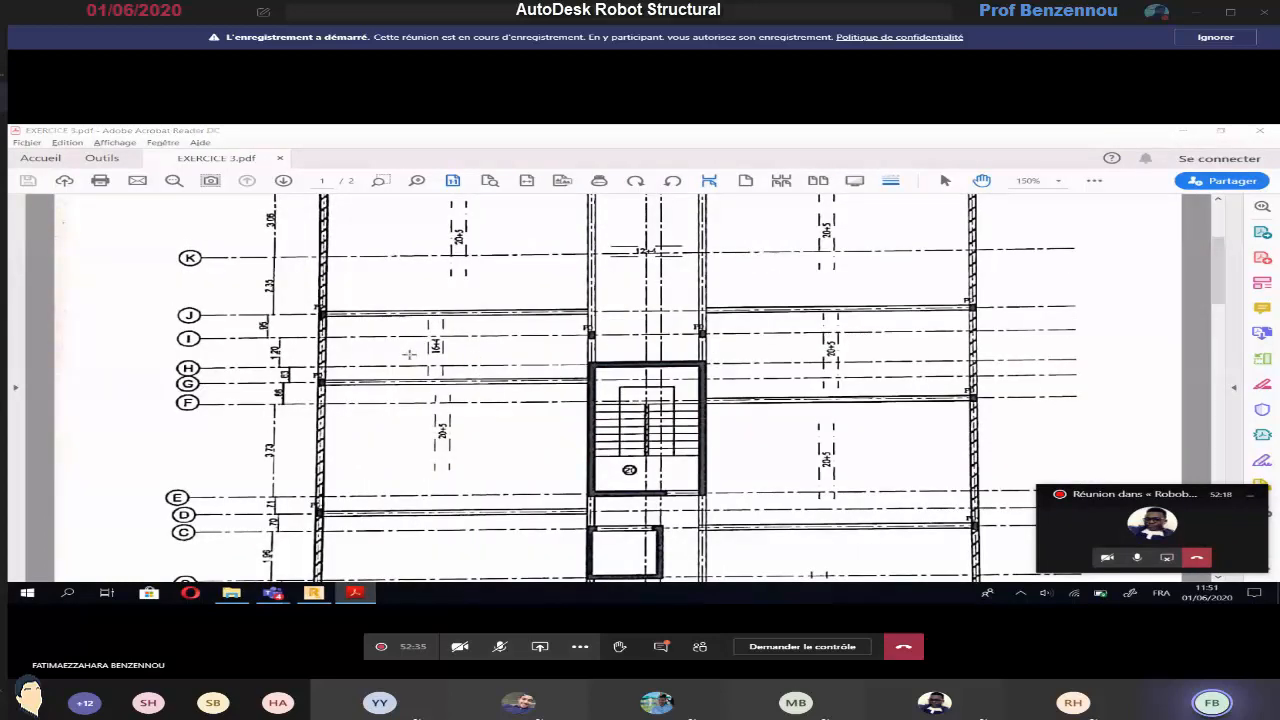
key("alt+Tab")
key("alt+Tab")
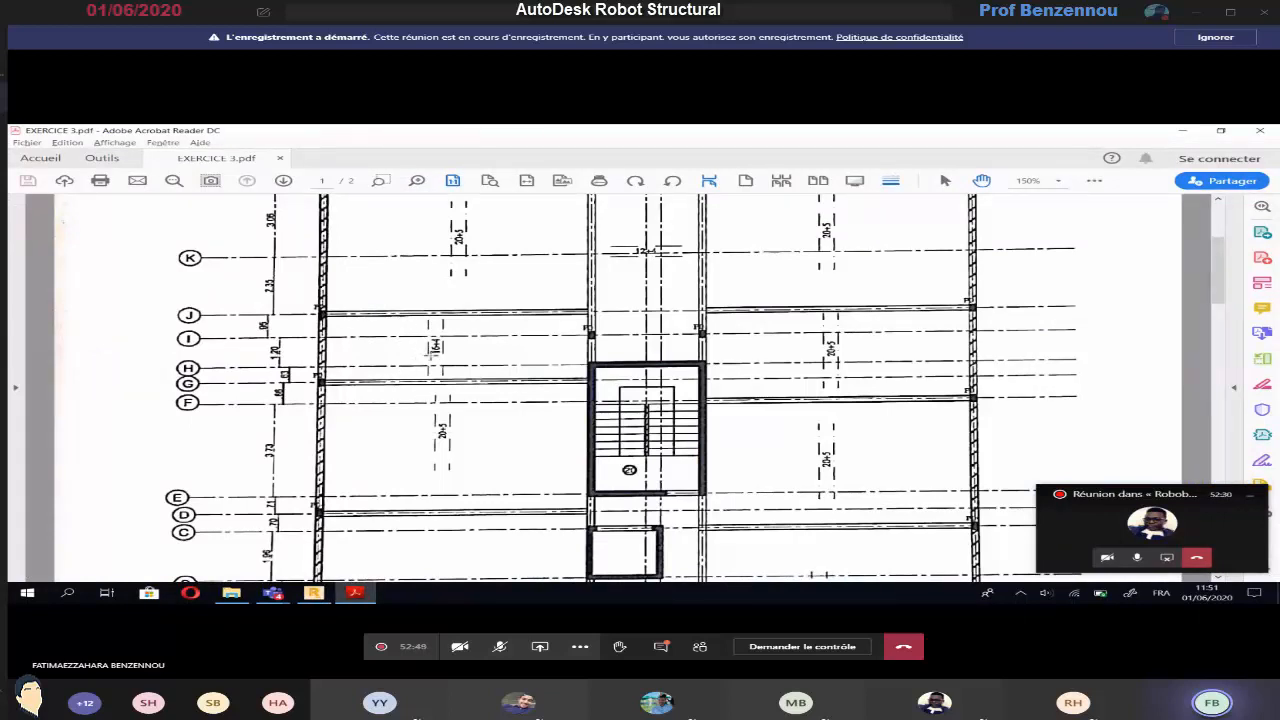
key("alt+Tab")
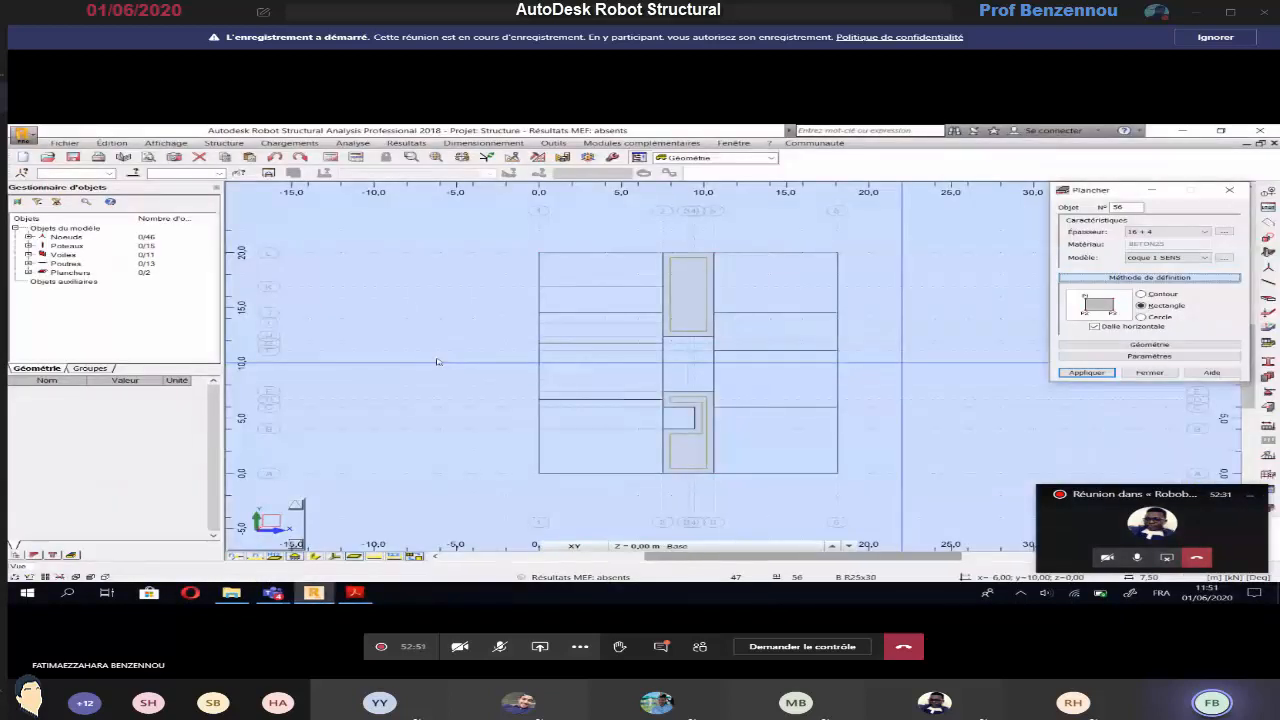
Draw the rectangular 16 + 4 floor between axes 1 and 2, from axis J to axis G, following the plan
key("alt+Tab")
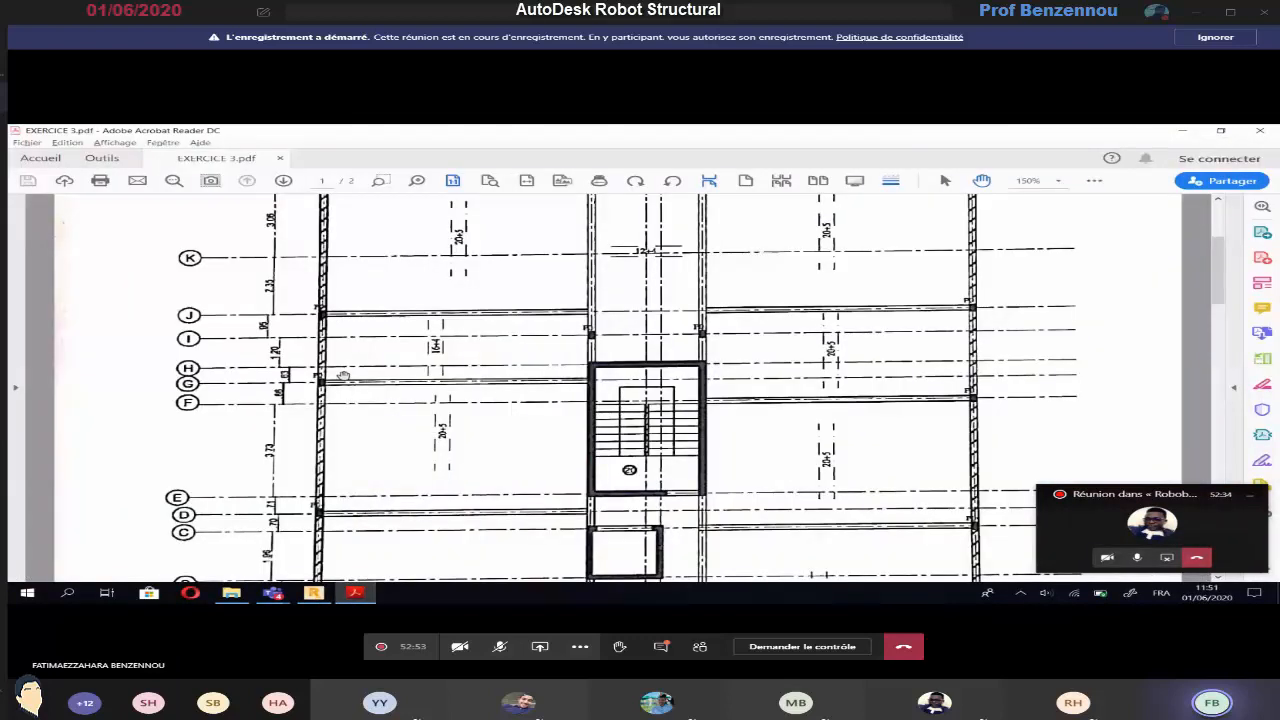
key("alt+Tab")
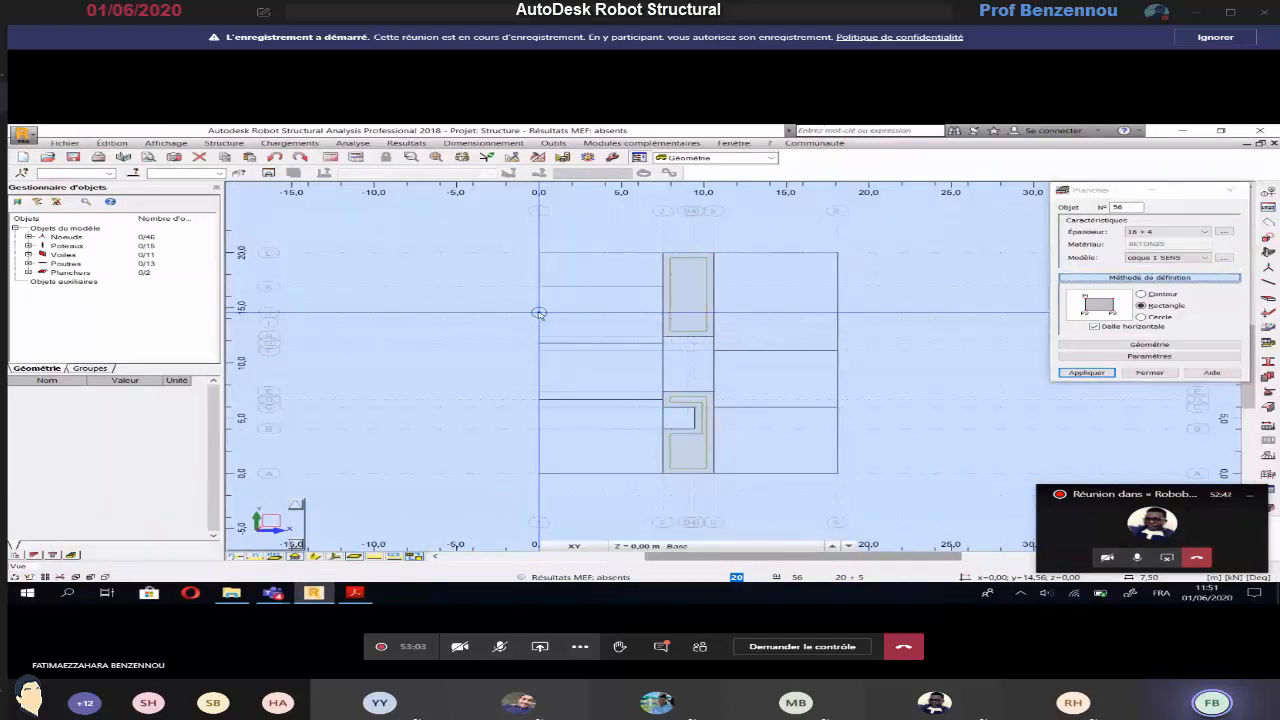
left_click(538, 344)
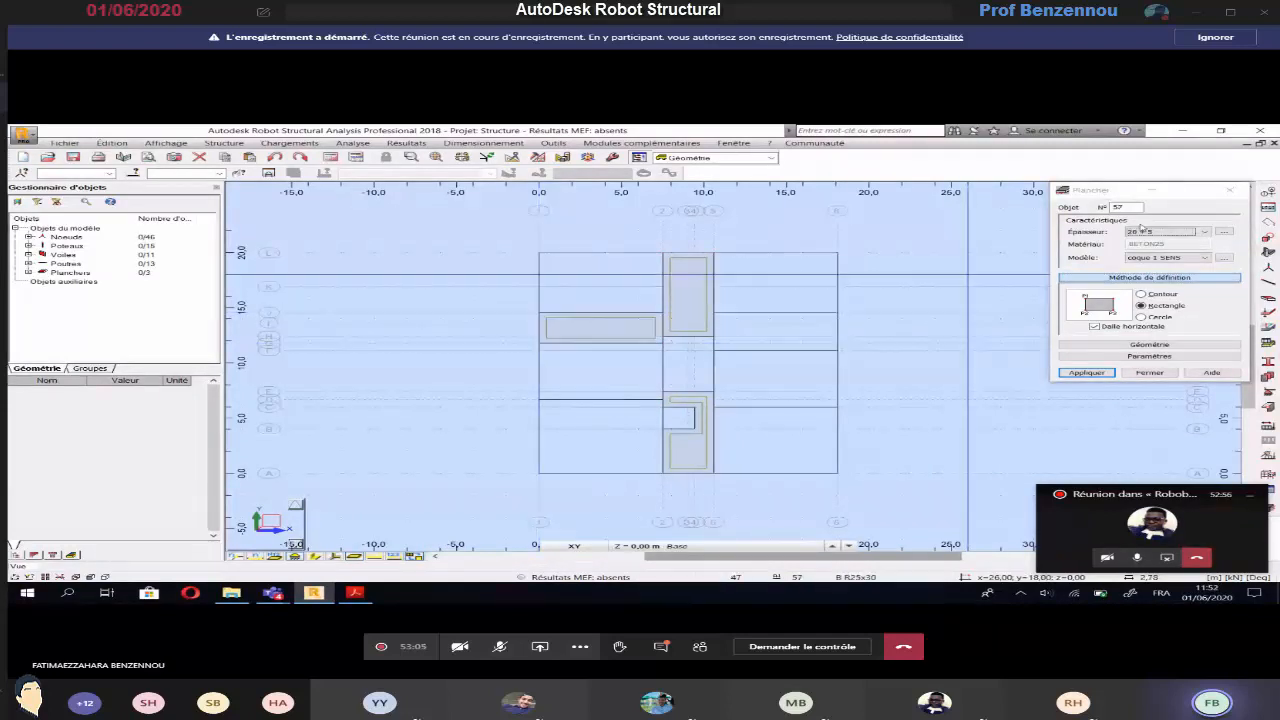
Draw two rectangular 20 + 5 floors between axes L and J, one from axis 1 to 2 and one from axis 5 to 6
key("alt+Tab")
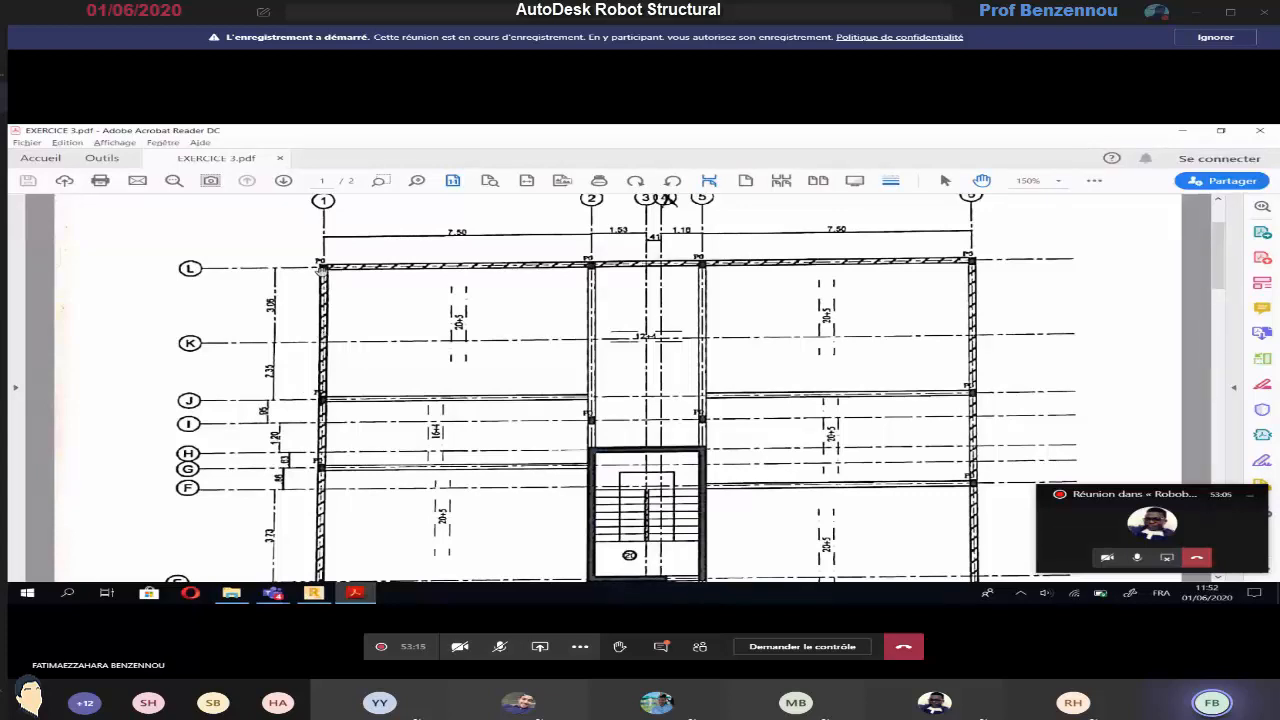
key("alt+Tab")
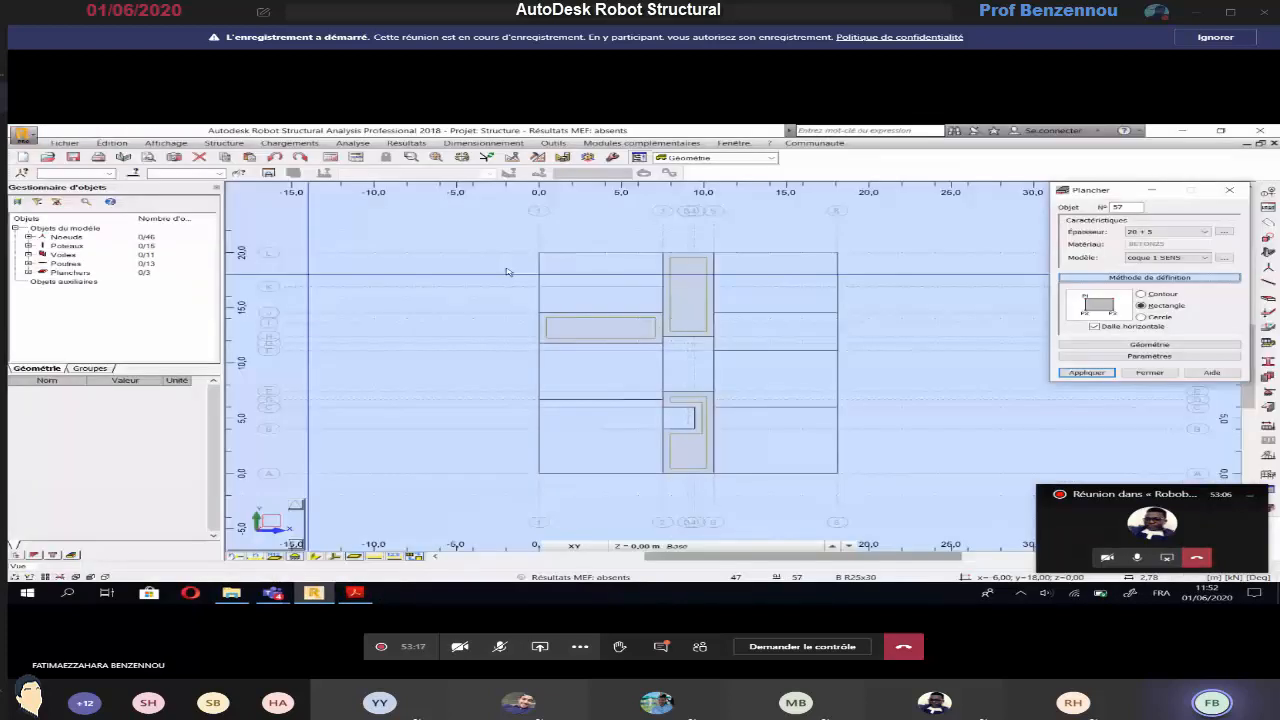
left_click(539, 253)
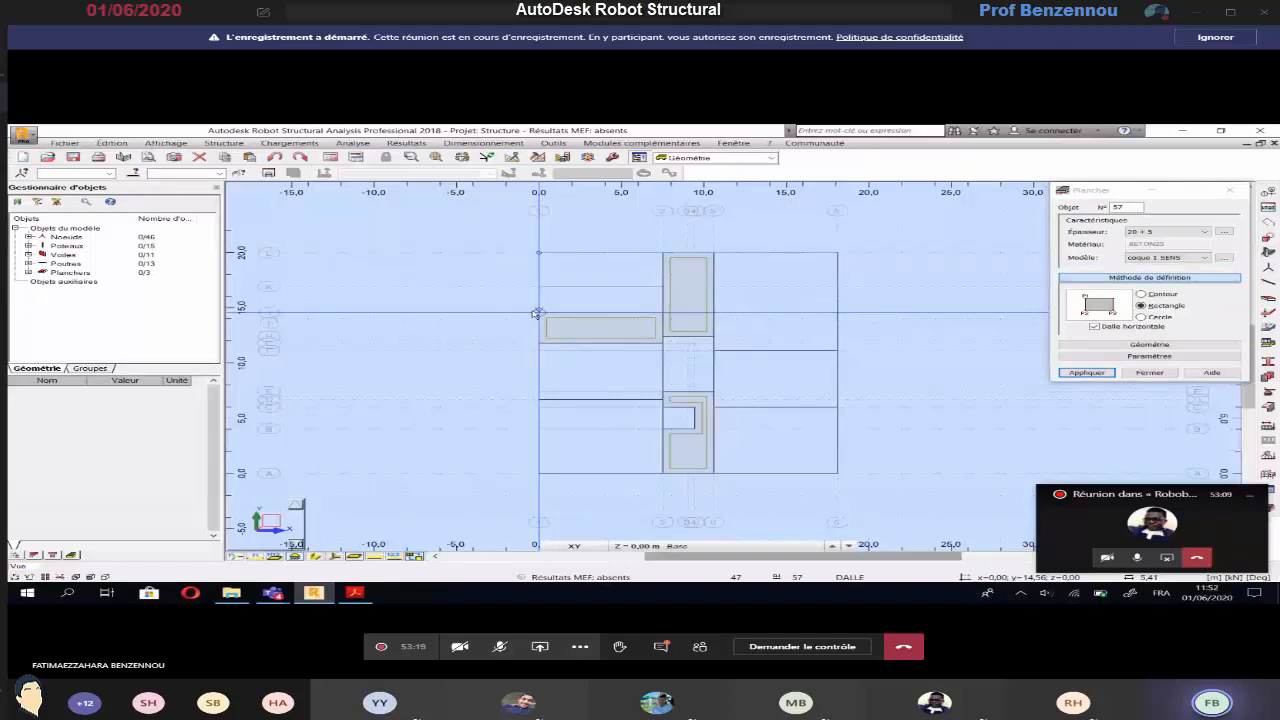
left_click(663, 343)
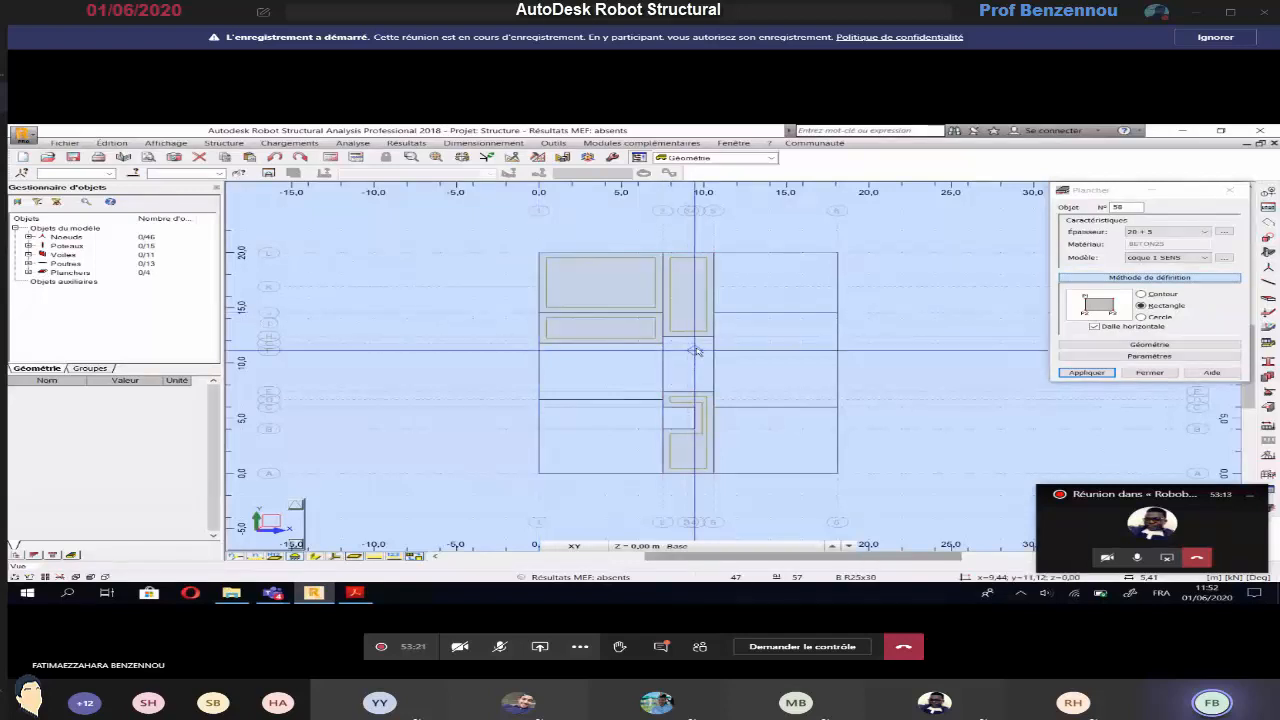
key("alt+Tab")
key("alt+Tab")
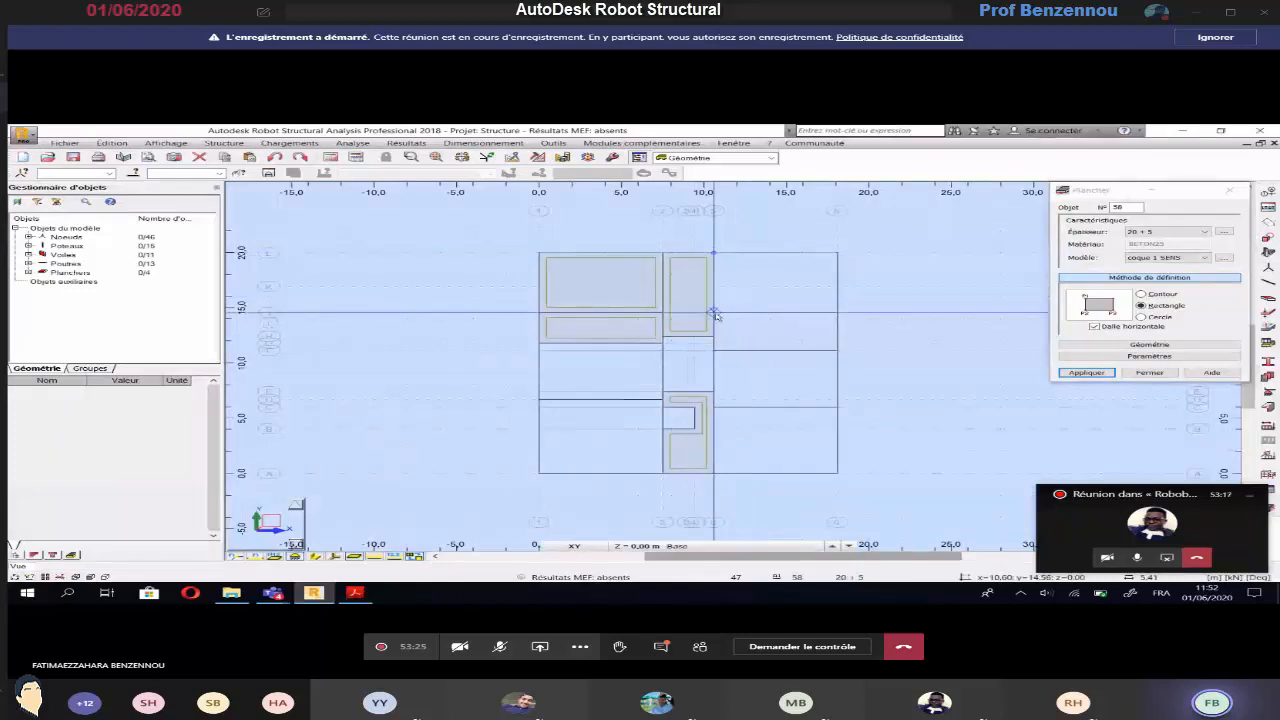
left_click(838, 314)
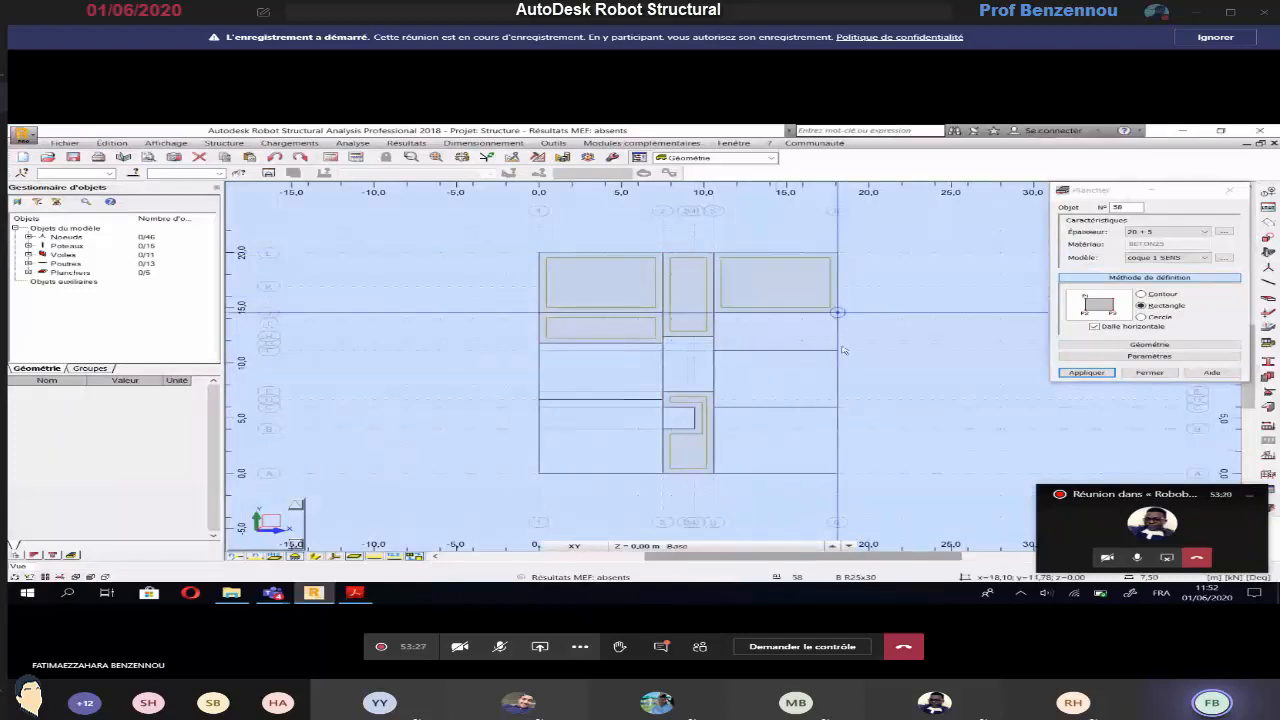
Draw a rectangular 20 + 5 floor between axes 5 and 6, from axis J to axis F
key("alt+Tab")
scroll(840, 340, "down", 3)
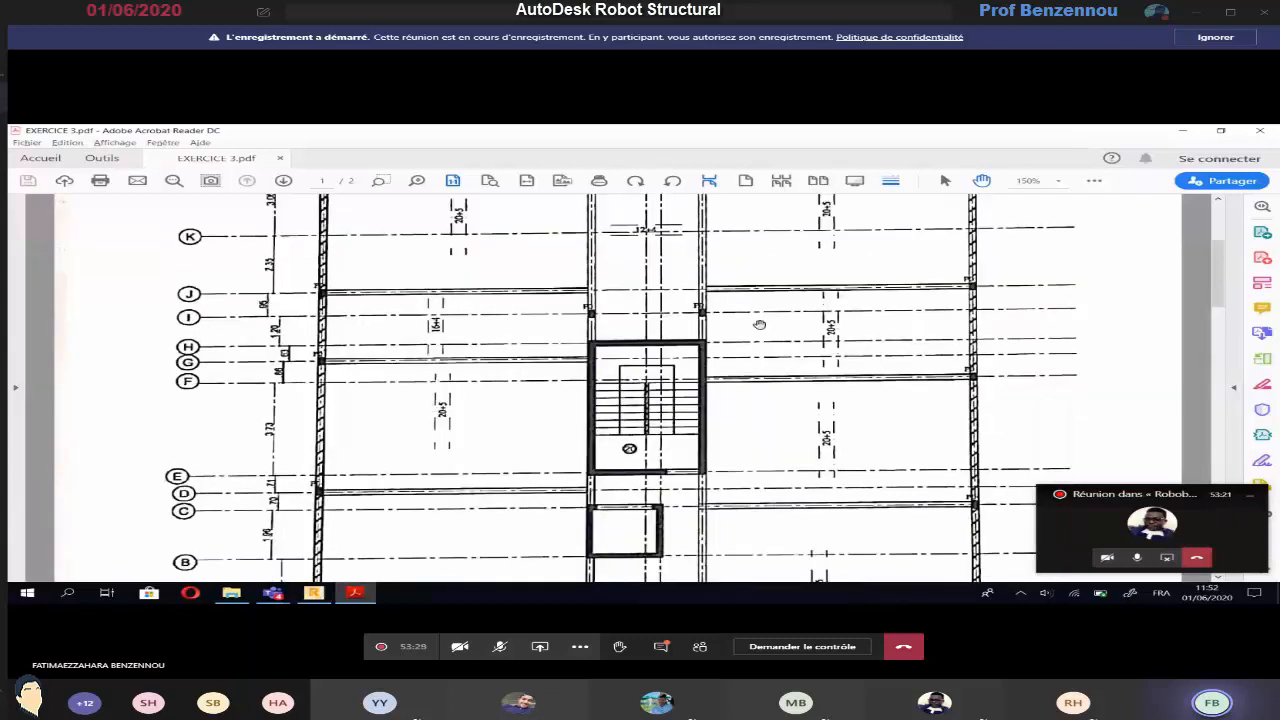
key("alt+Tab")
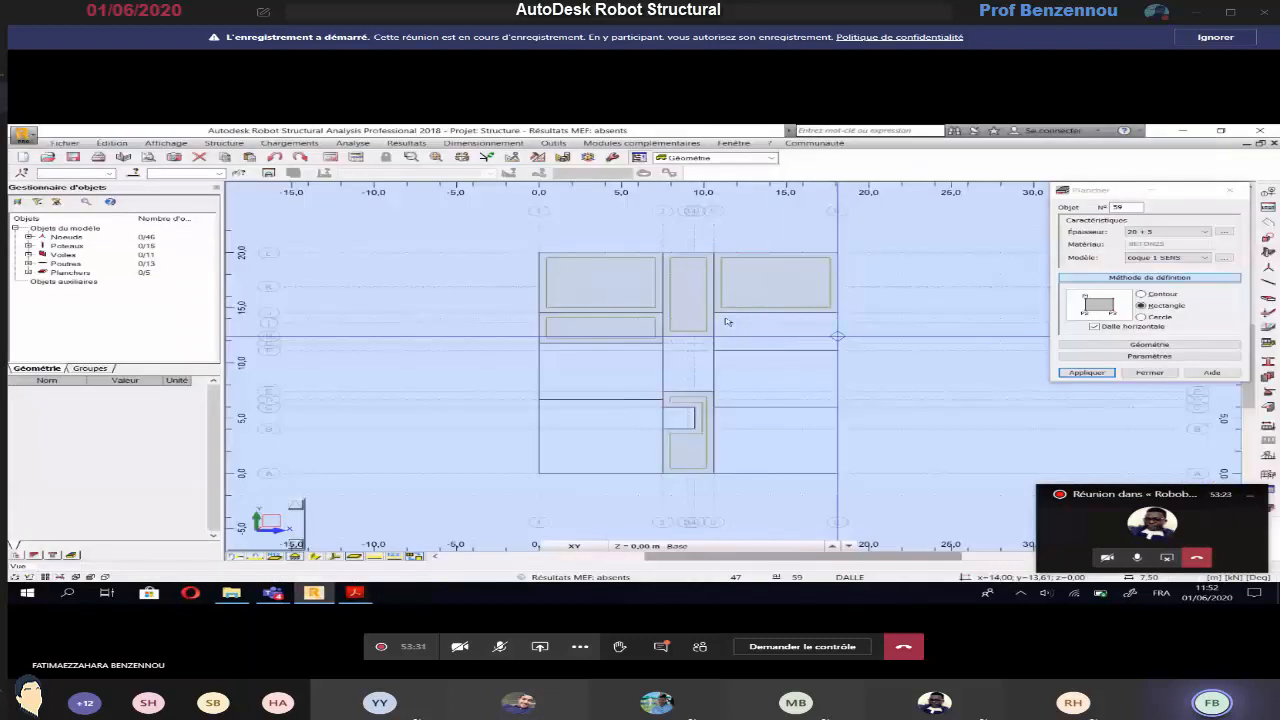
left_click(835, 350)
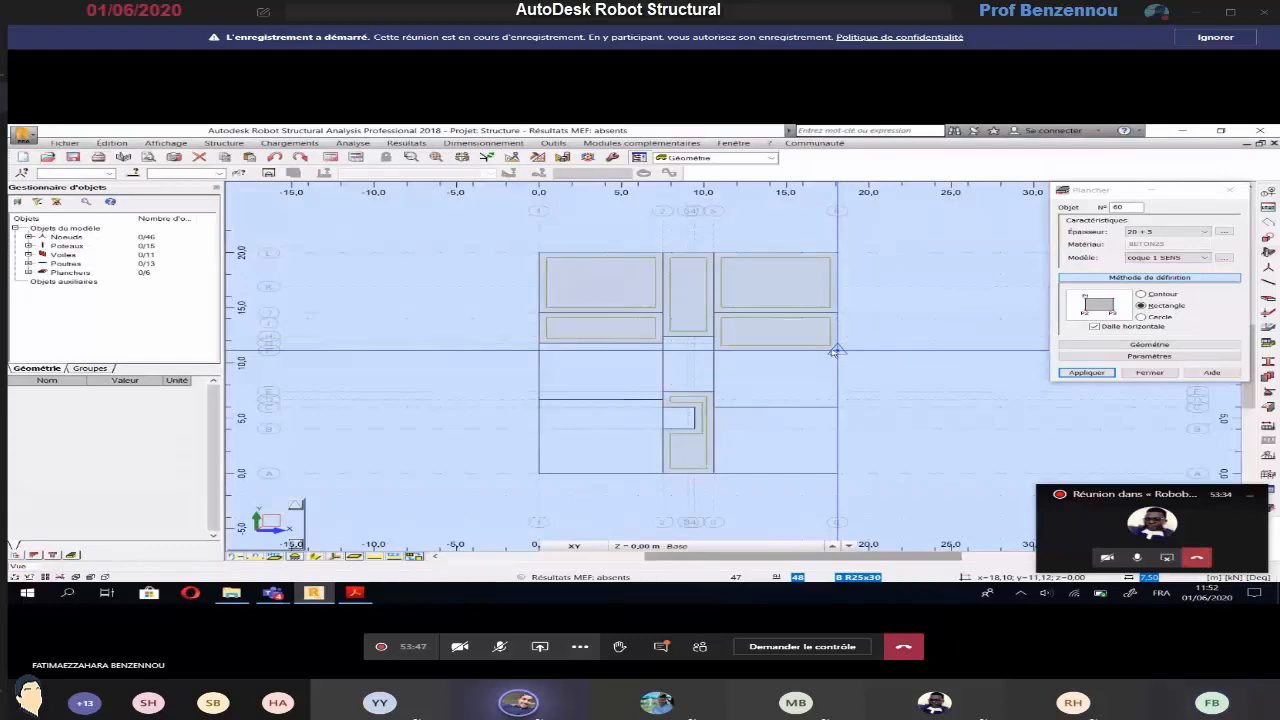
Draw a rectangular 20 + 5 floor between axes 1 and 2, from axis G to axis D
key("alt+Tab")
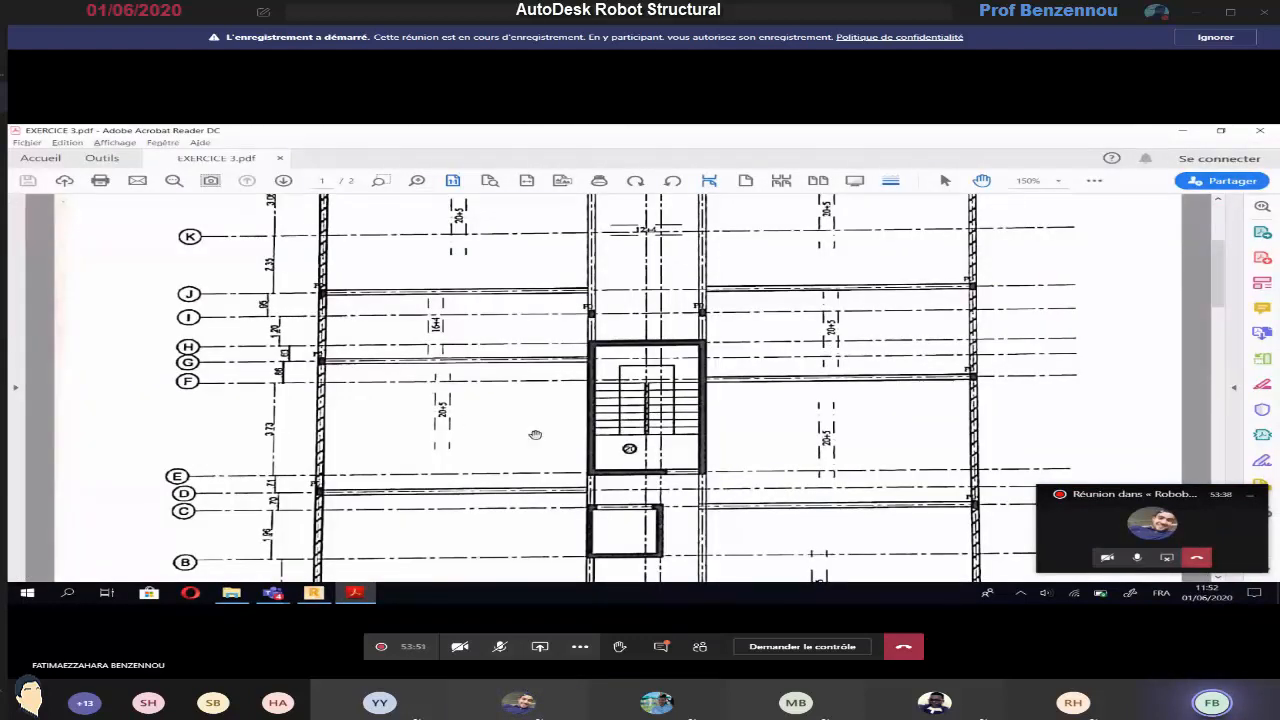
key("alt+Tab")
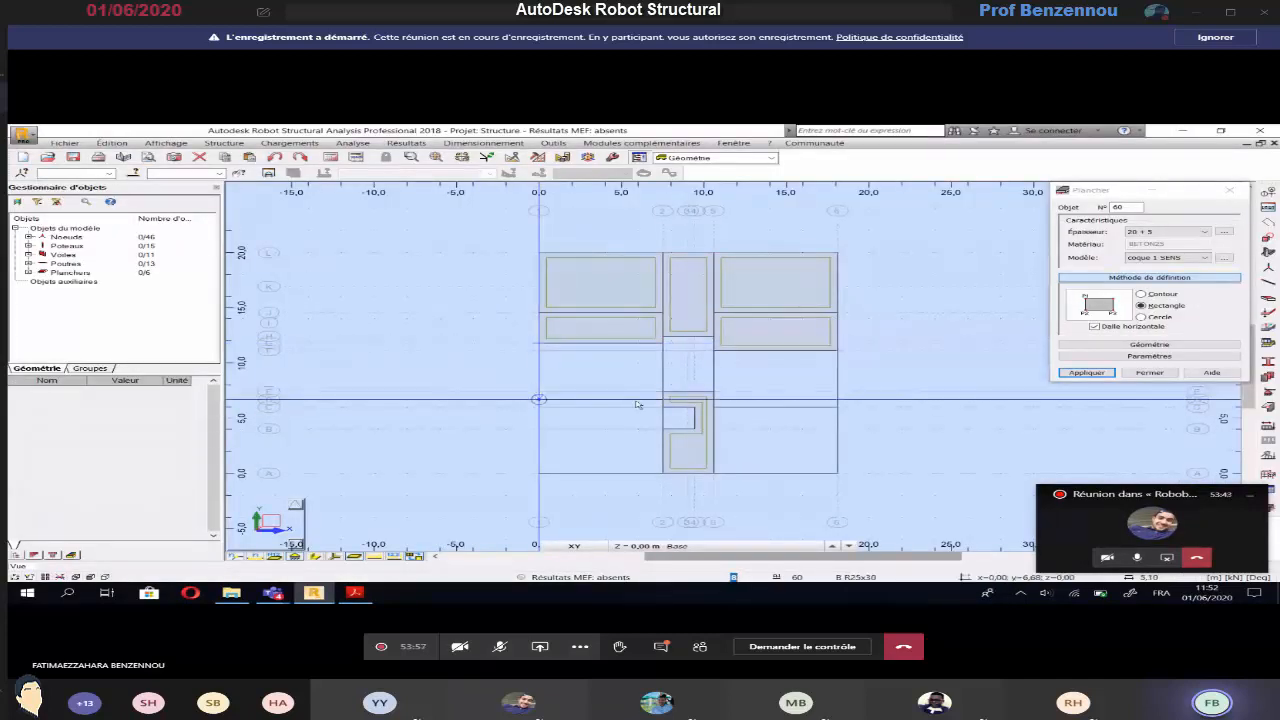
left_click(541, 408)
left_click(662, 412)
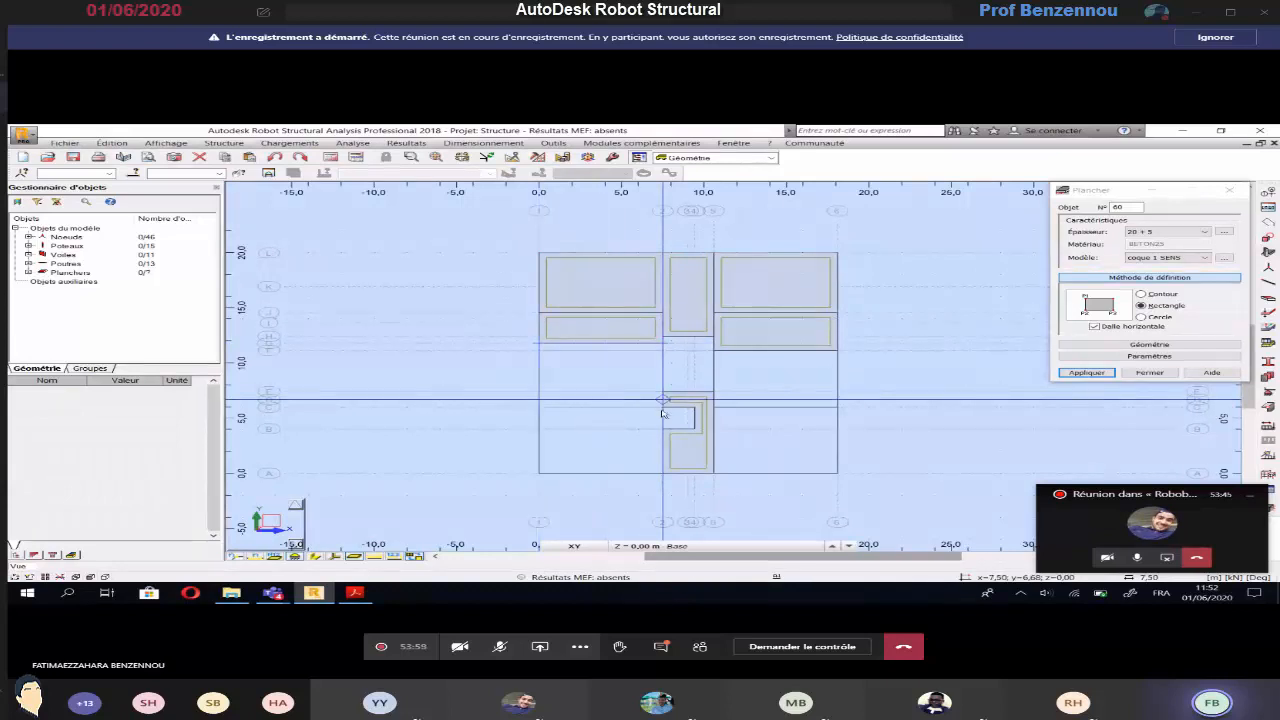
Draw a rectangular 20 + 5 floor between axes 5 and 6, from axis F to axis C
key("alt+Tab")
scroll(828, 440, "down", 1)
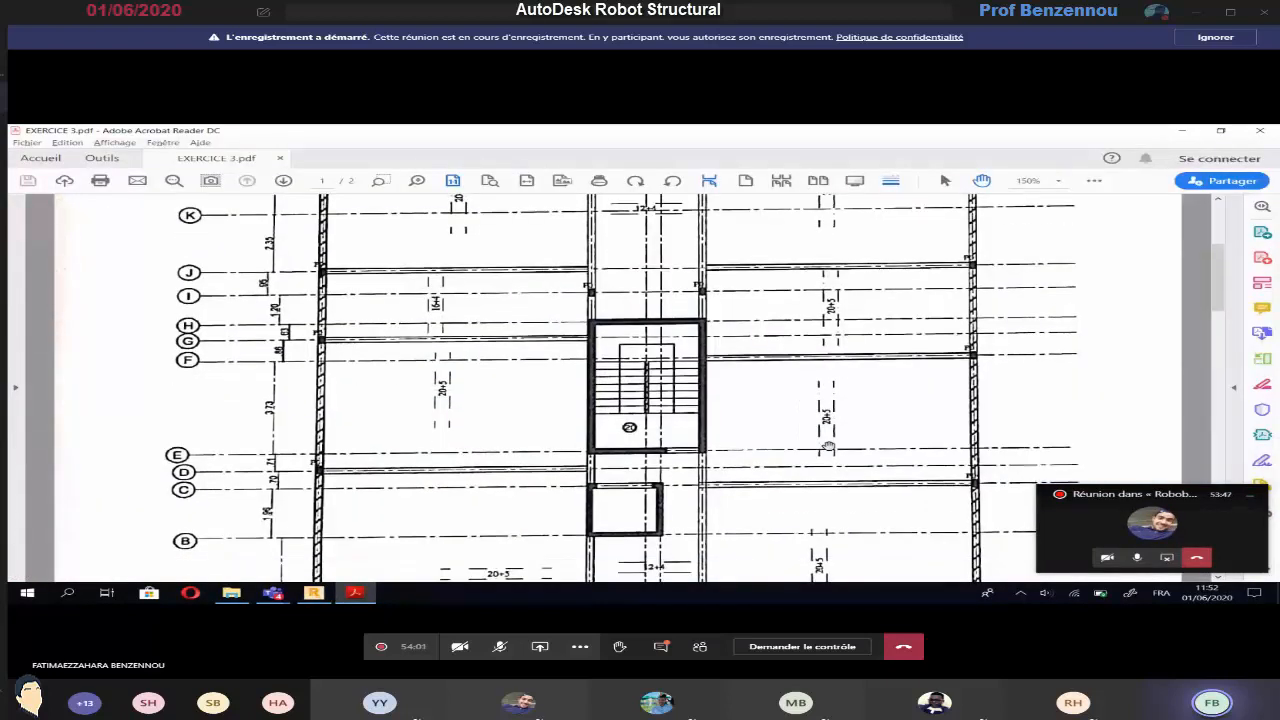
key("alt+Tab")
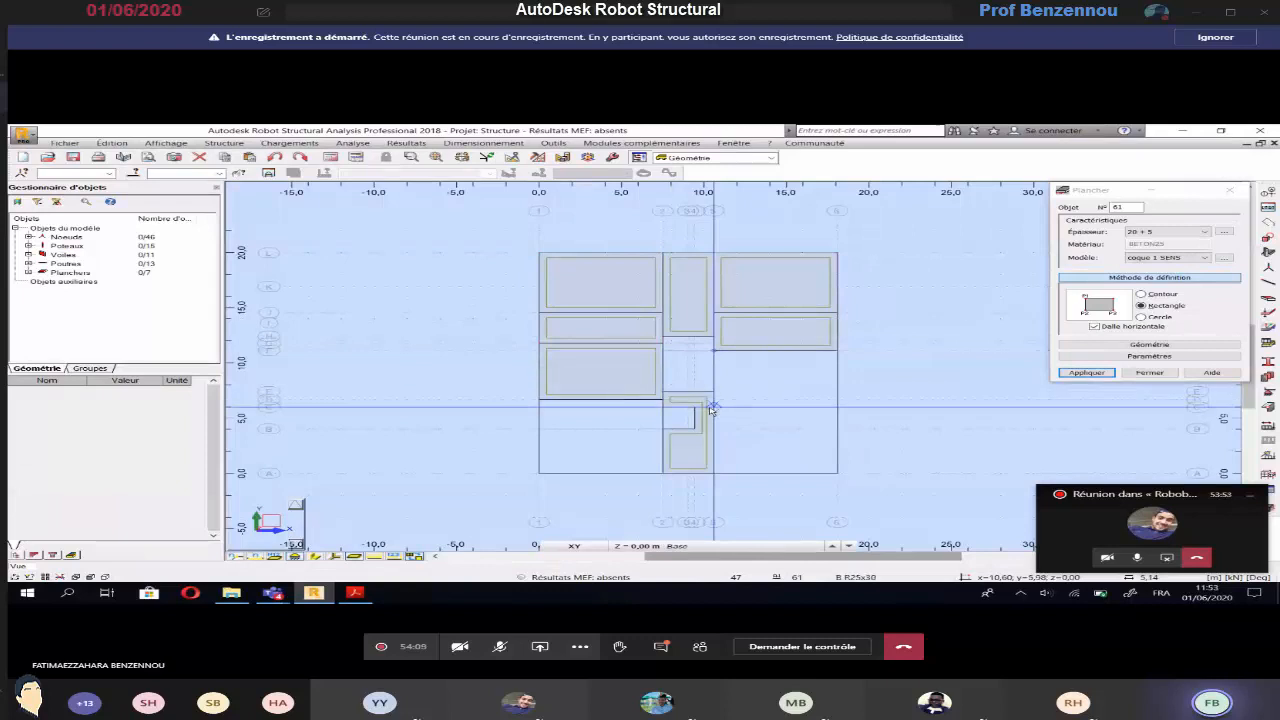
left_click(846, 408)
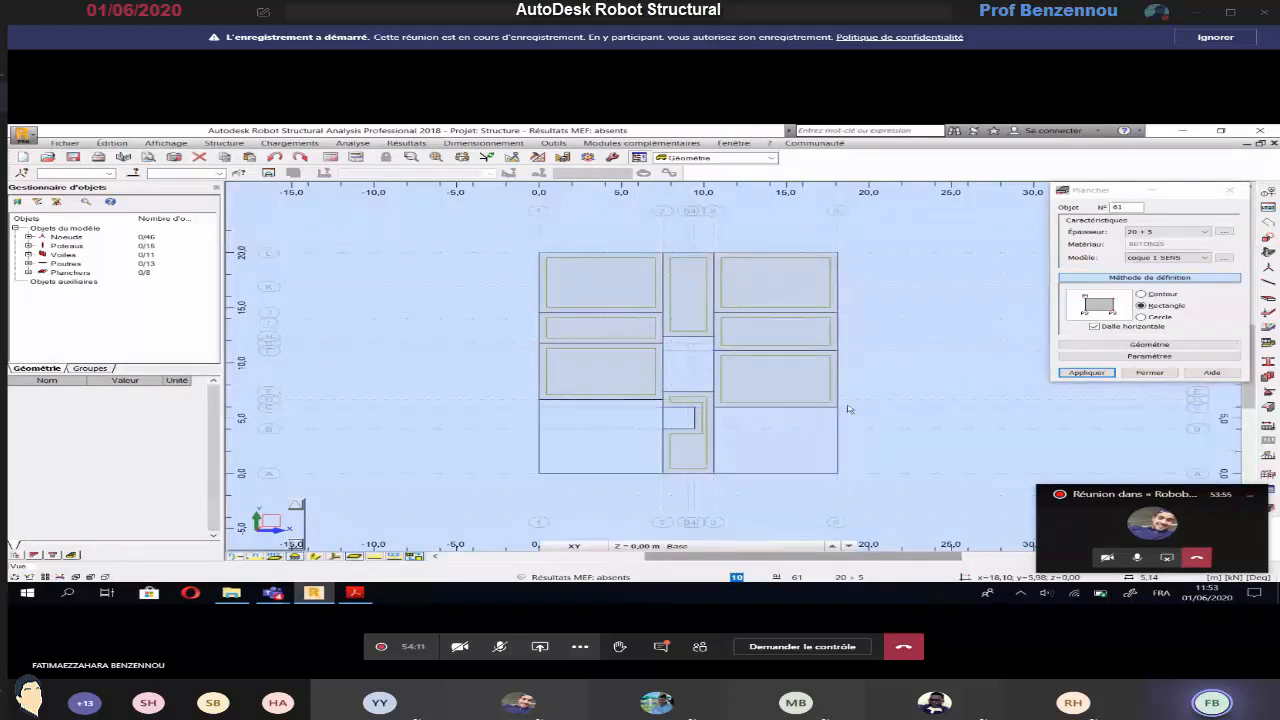
Check the plan's lower bays and draw a rectangular 20 + 5 floor between axes 1 and 2, from axis D to axis A
key("alt+Tab")
scroll(773, 426, "down", 2)
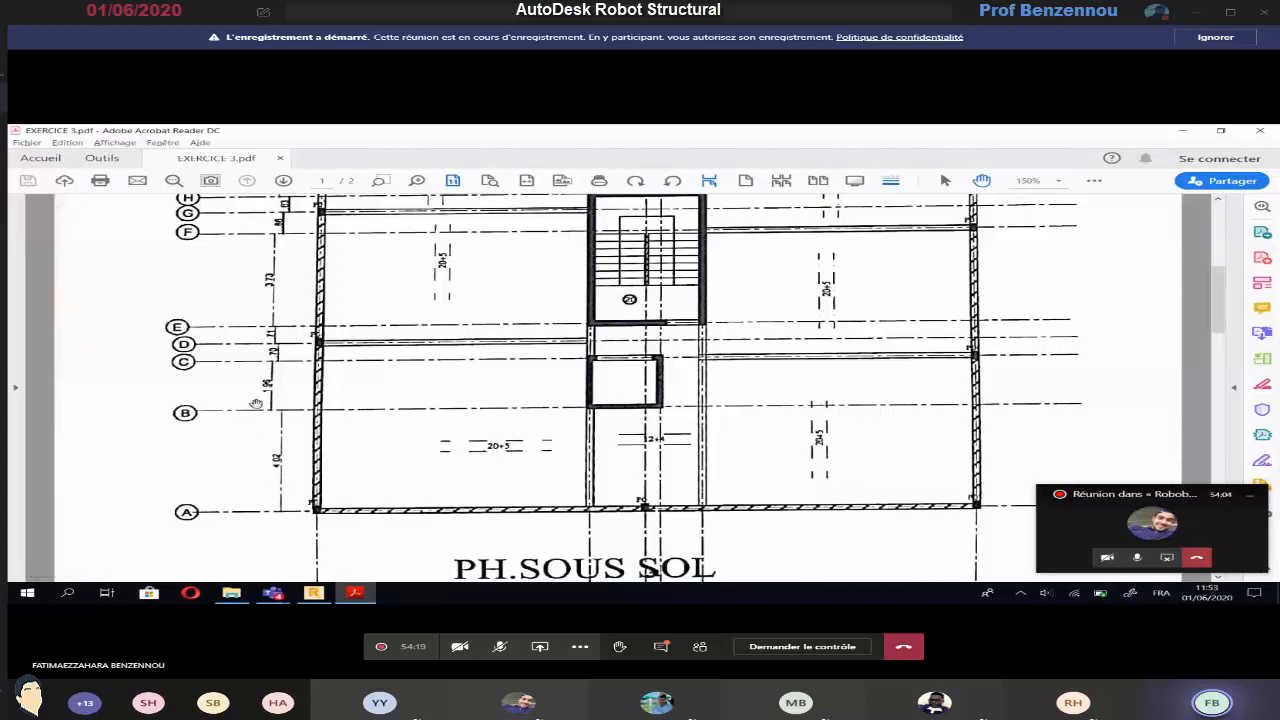
scroll(398, 424, "up", 1)
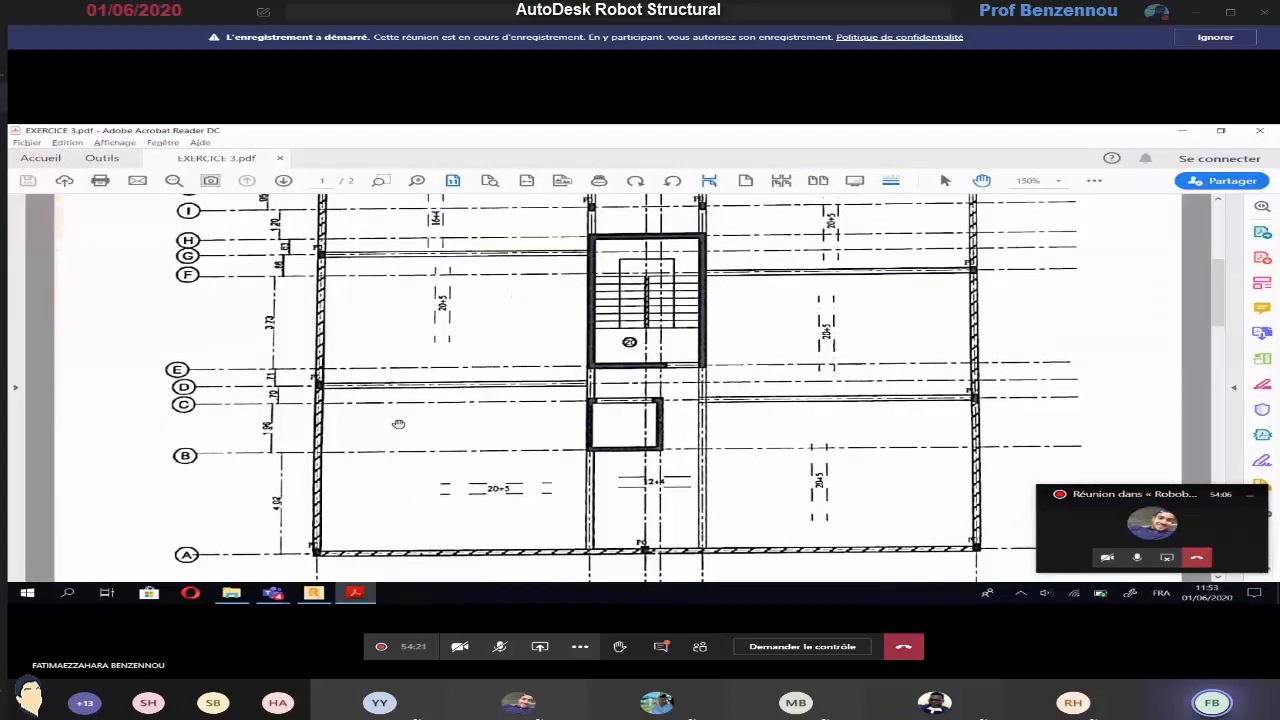
scroll(398, 424, "down", 3)
scroll(398, 424, "up", 1)
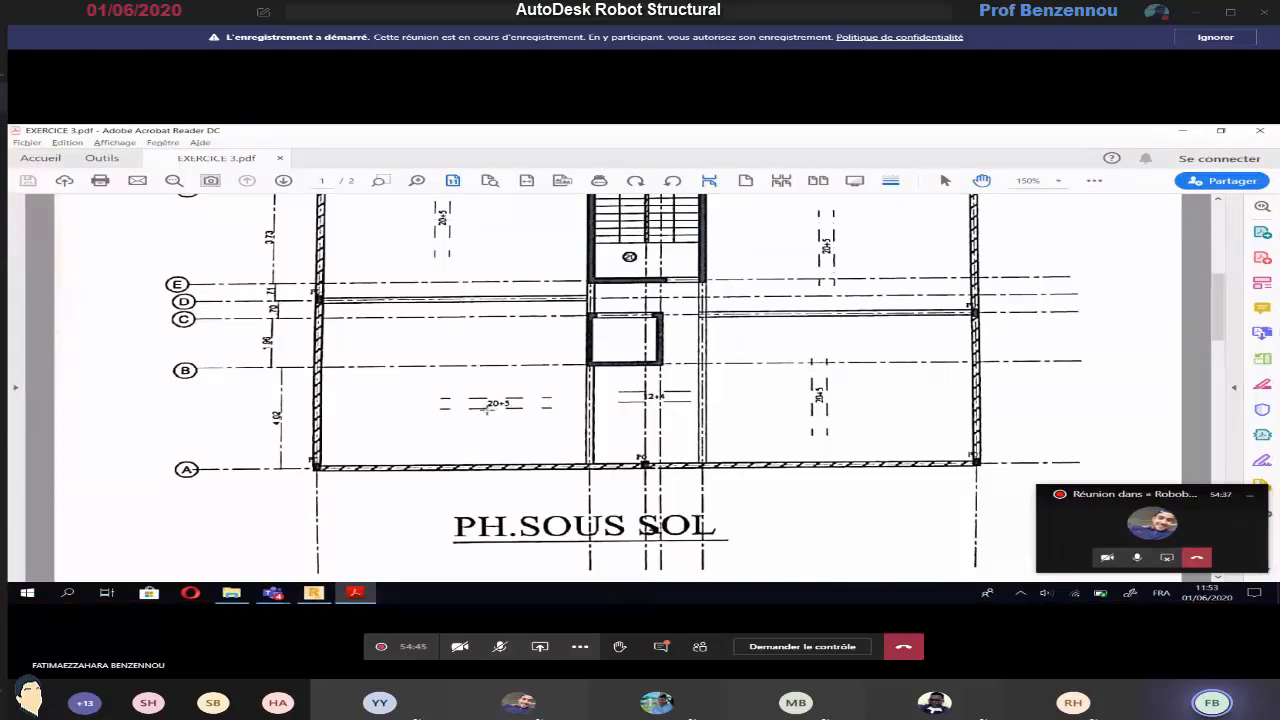
key("alt+Tab")
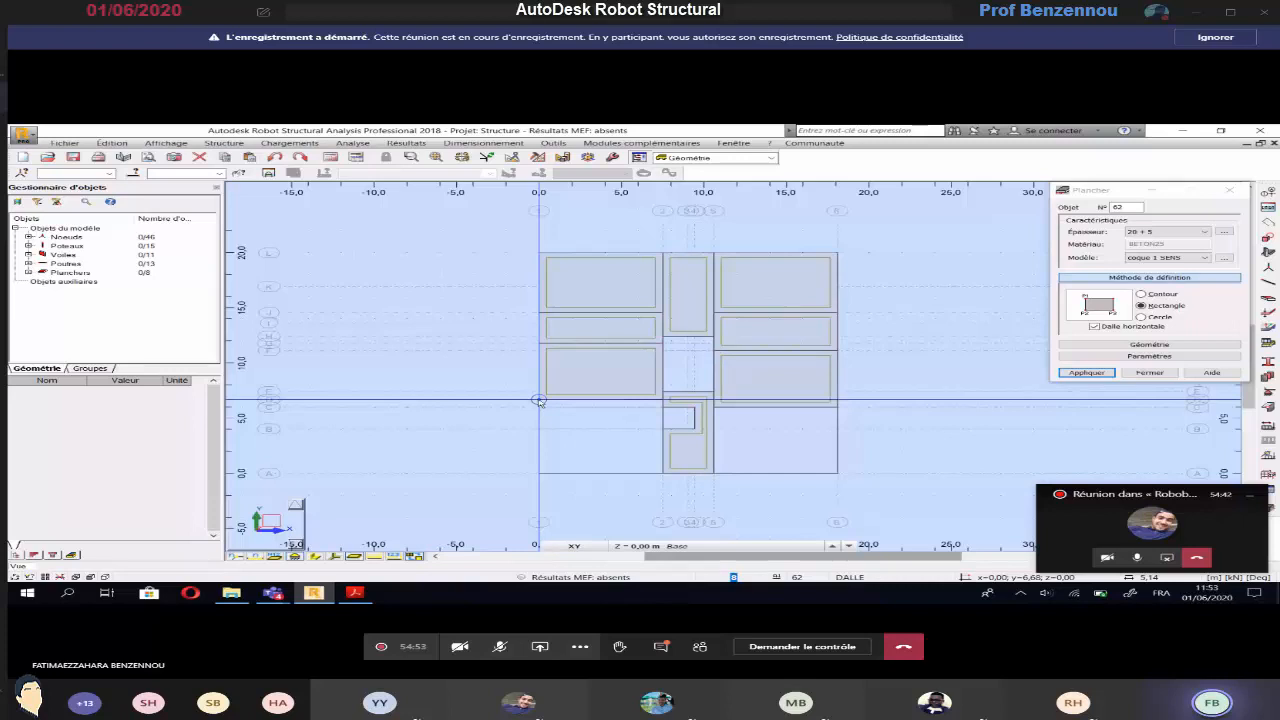
left_click(538, 400)
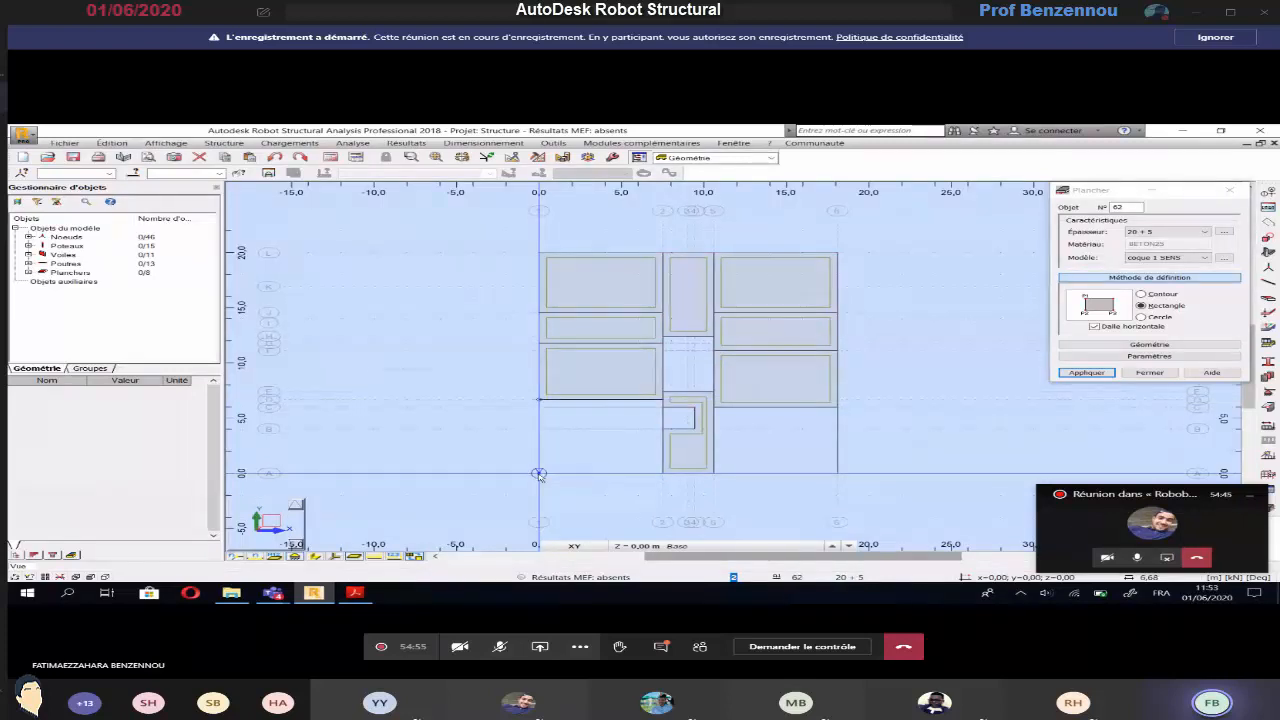
left_click(660, 474)
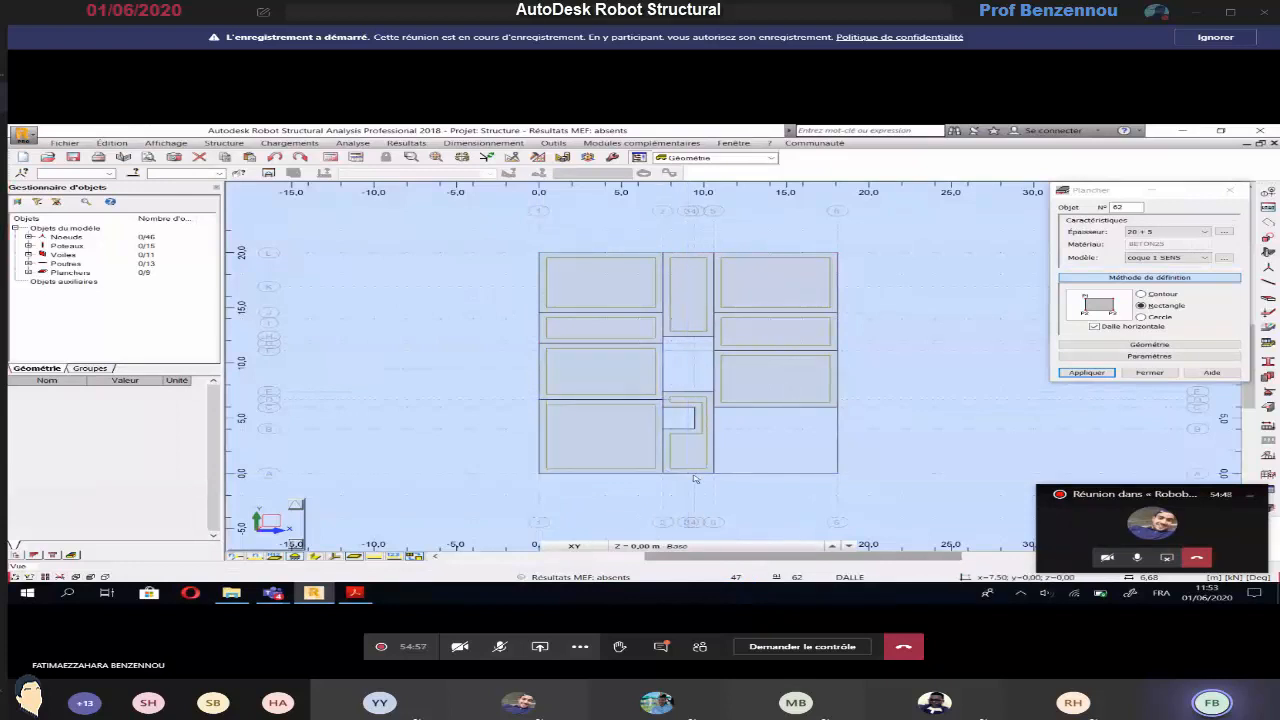
Draw a rectangular 20 + 5 floor between axes 5 and 6, from axis C to axis A
key("alt+Tab")
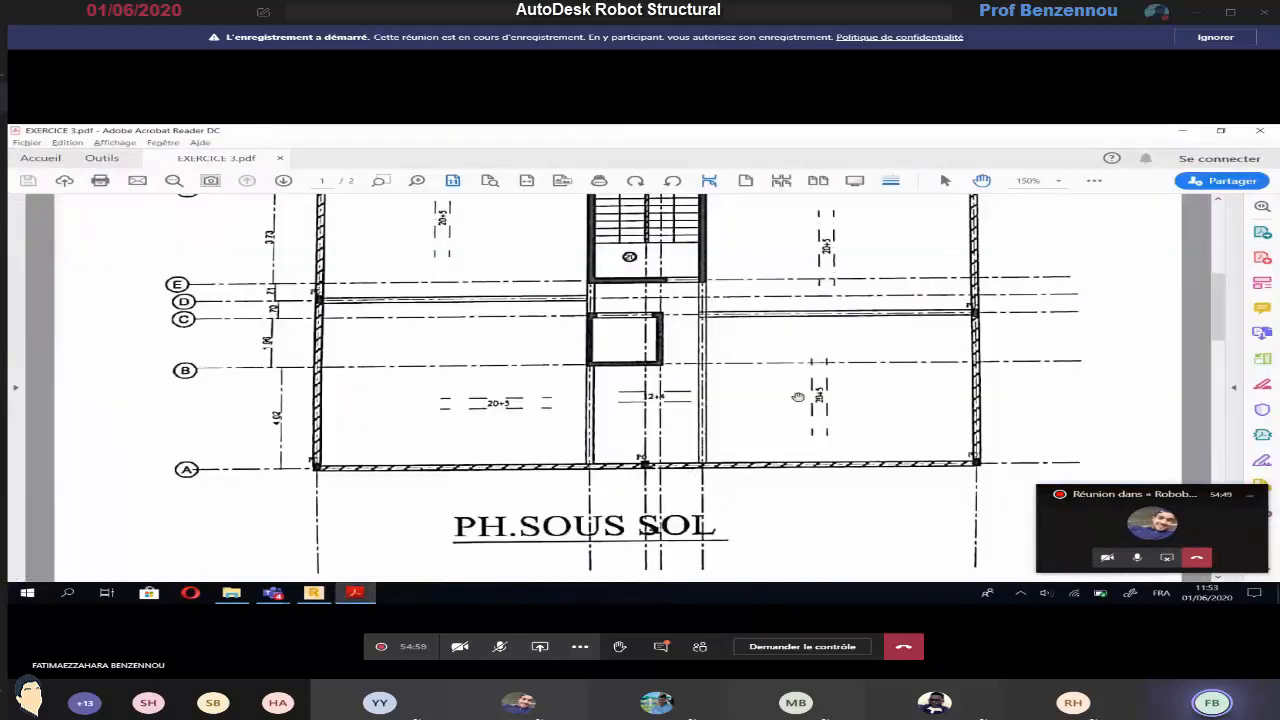
key("alt+Tab")
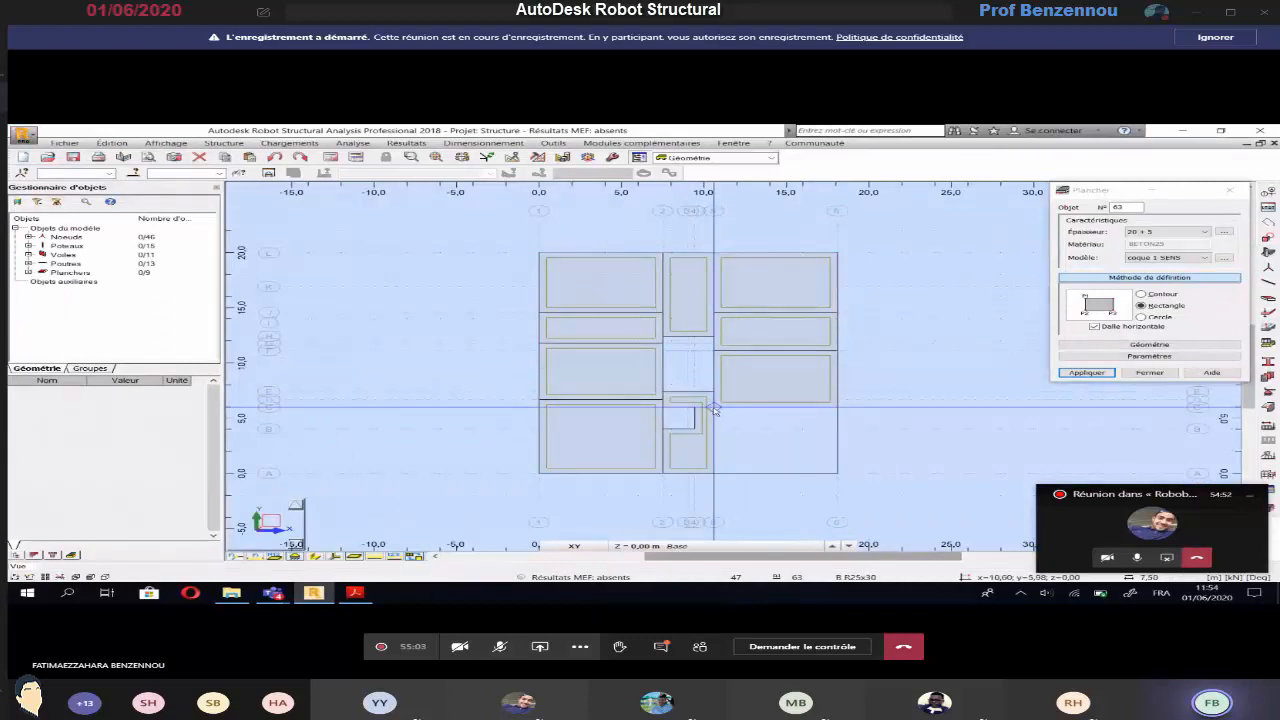
left_click(721, 473)
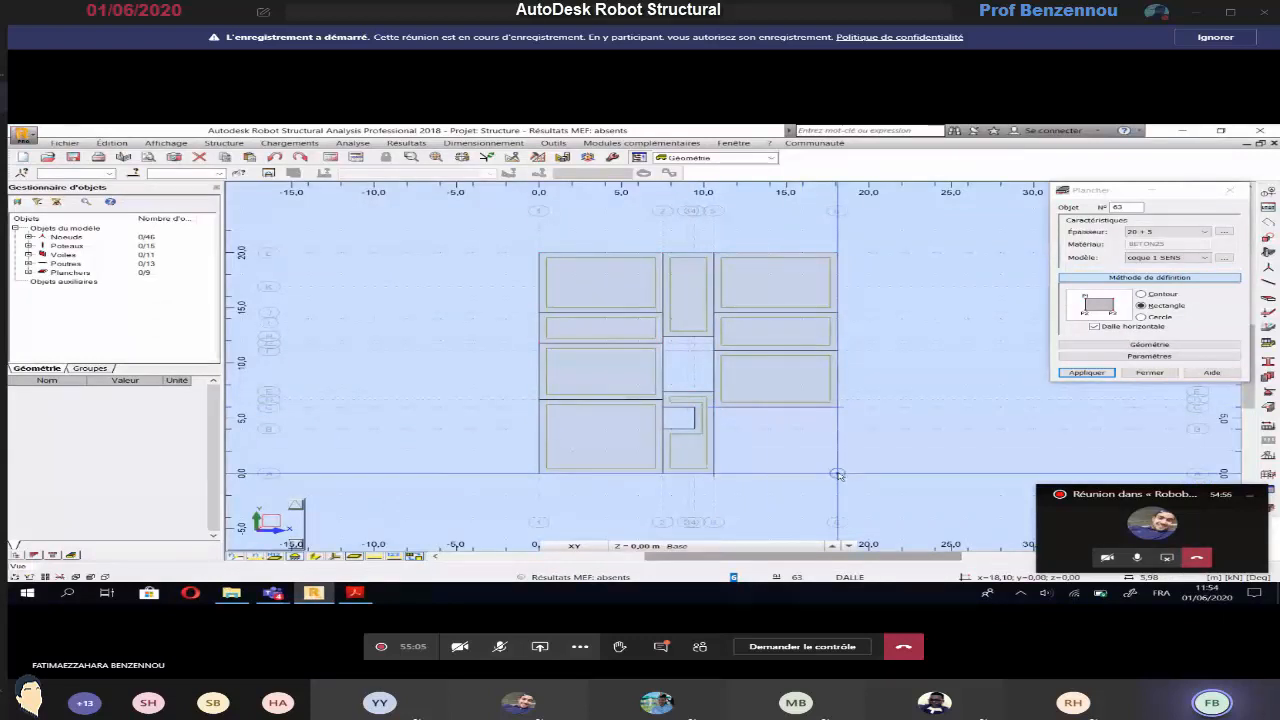
left_click(839, 474)
Check the staircase slab on the EXERCICE 3 plan and add a uniform 20 cm floor thickness named Ep20 in BETON25
key("alt+Tab")
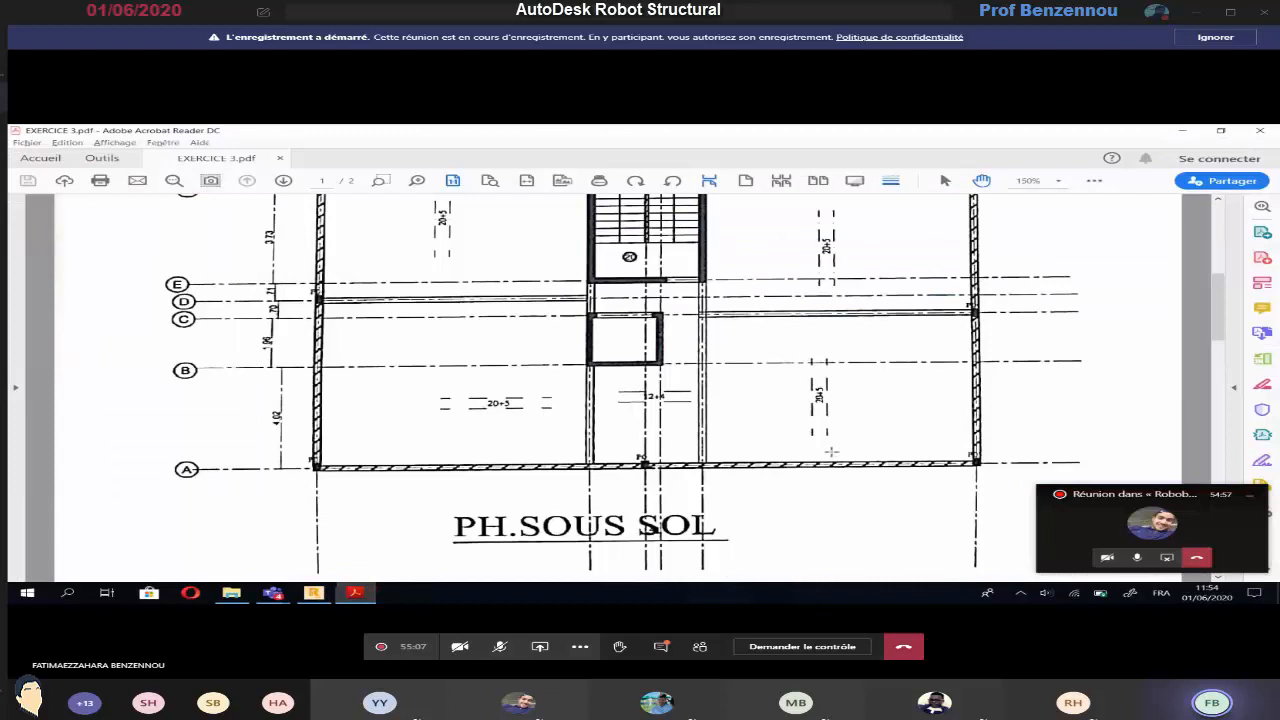
scroll(655, 426, "up", 3)
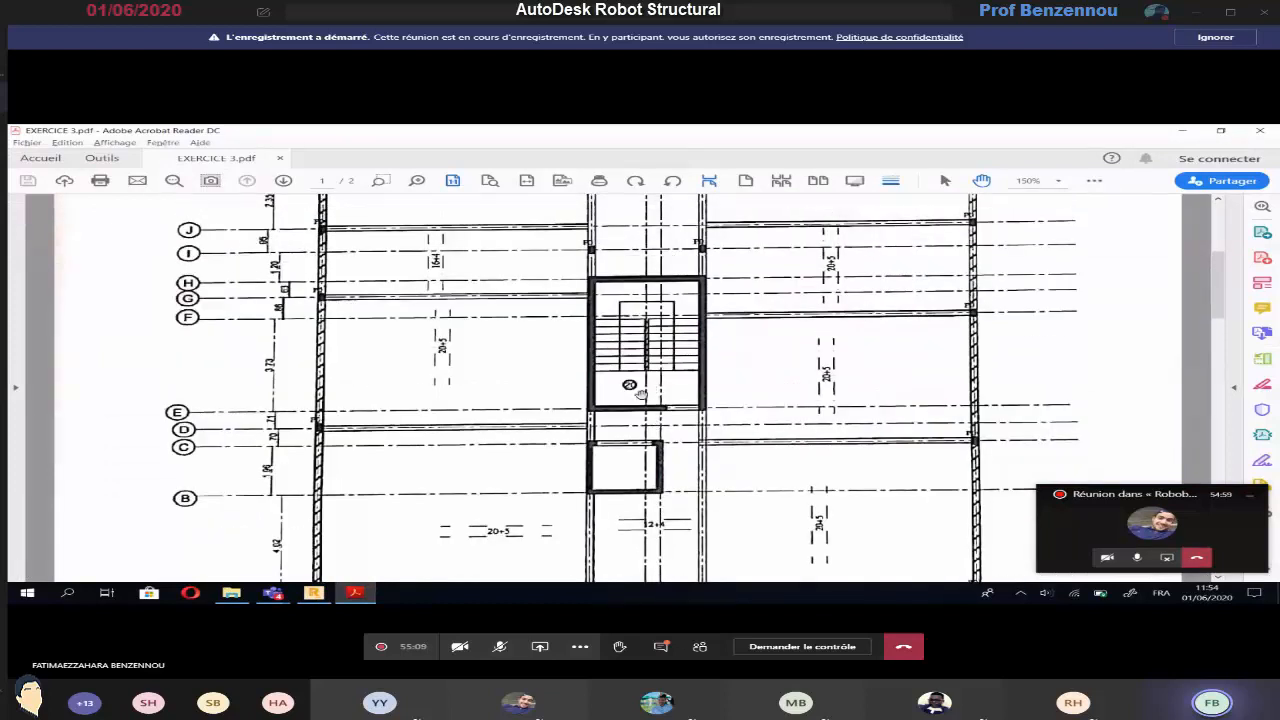
scroll(640, 395, "up", 3, "ctrl")
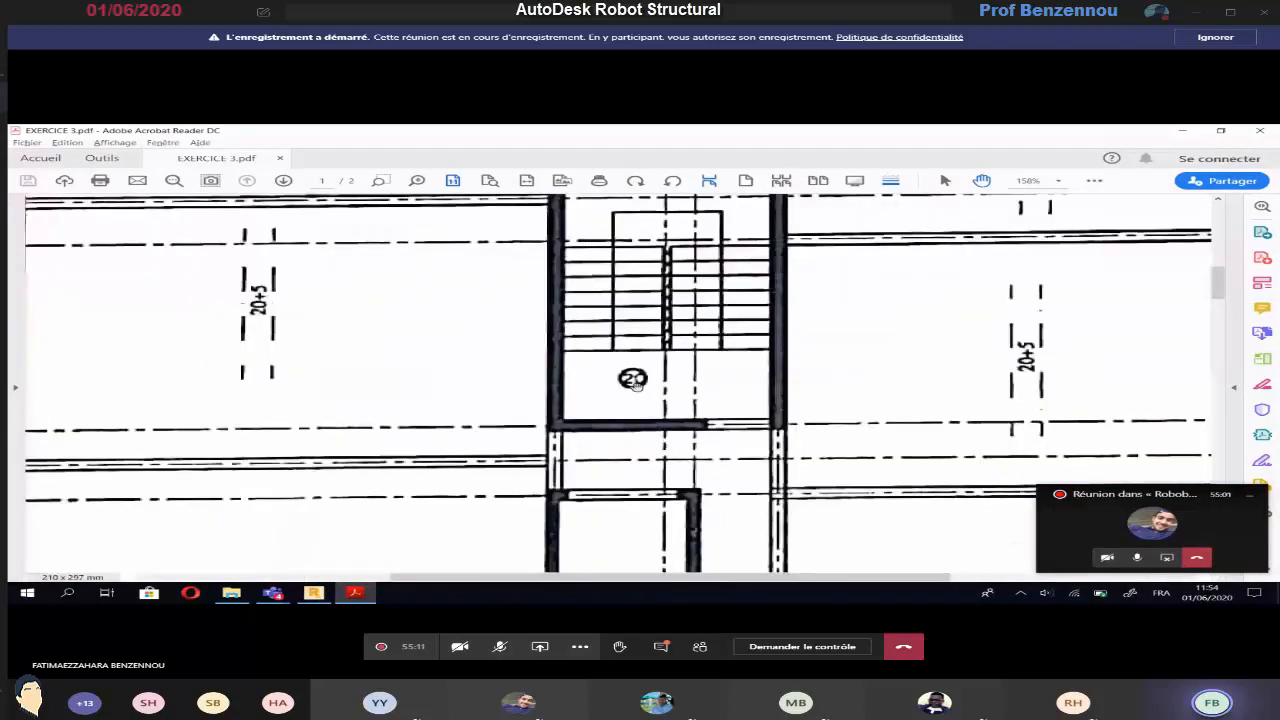
scroll(632, 381, "down", 3, "ctrl")
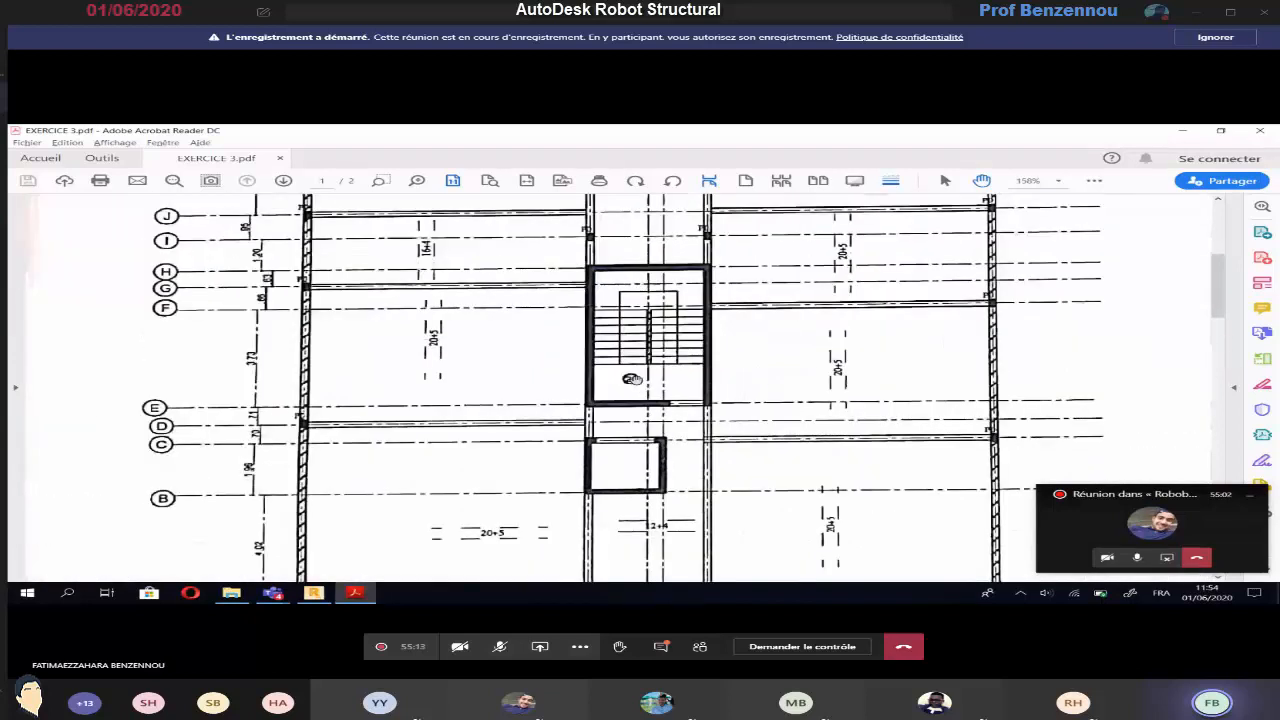
key("alt+Tab")
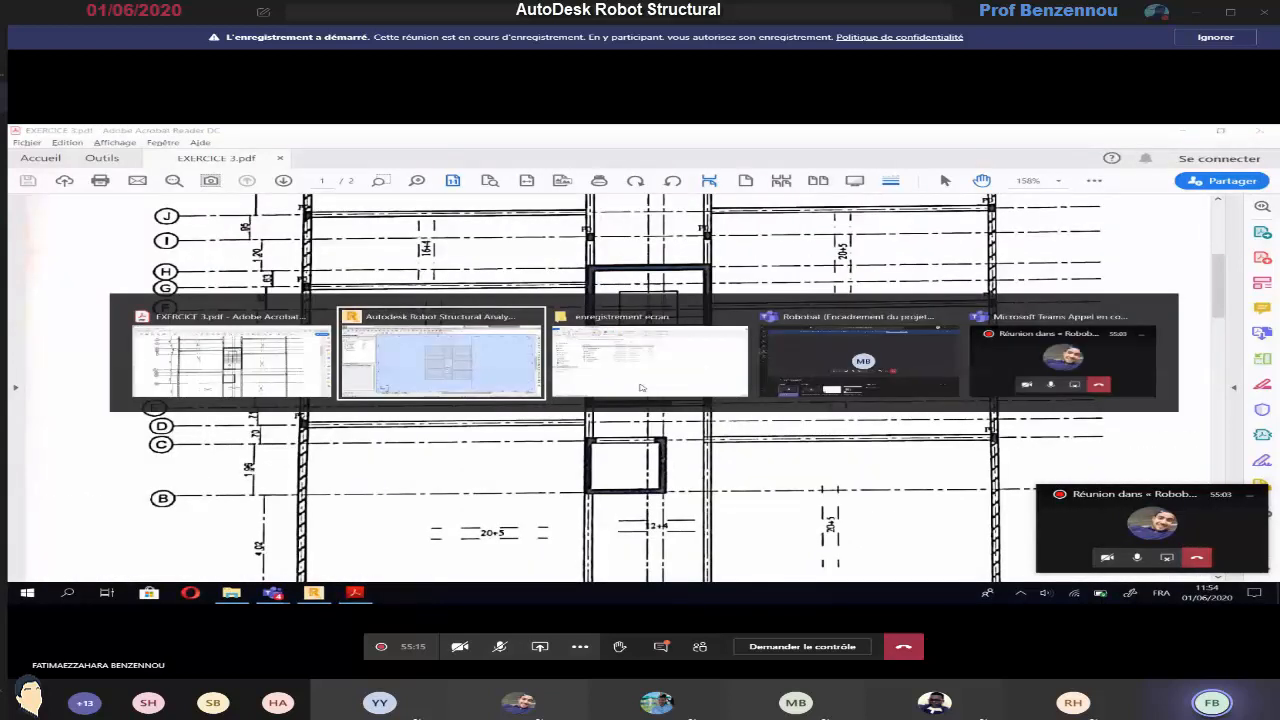
left_click(1168, 231)
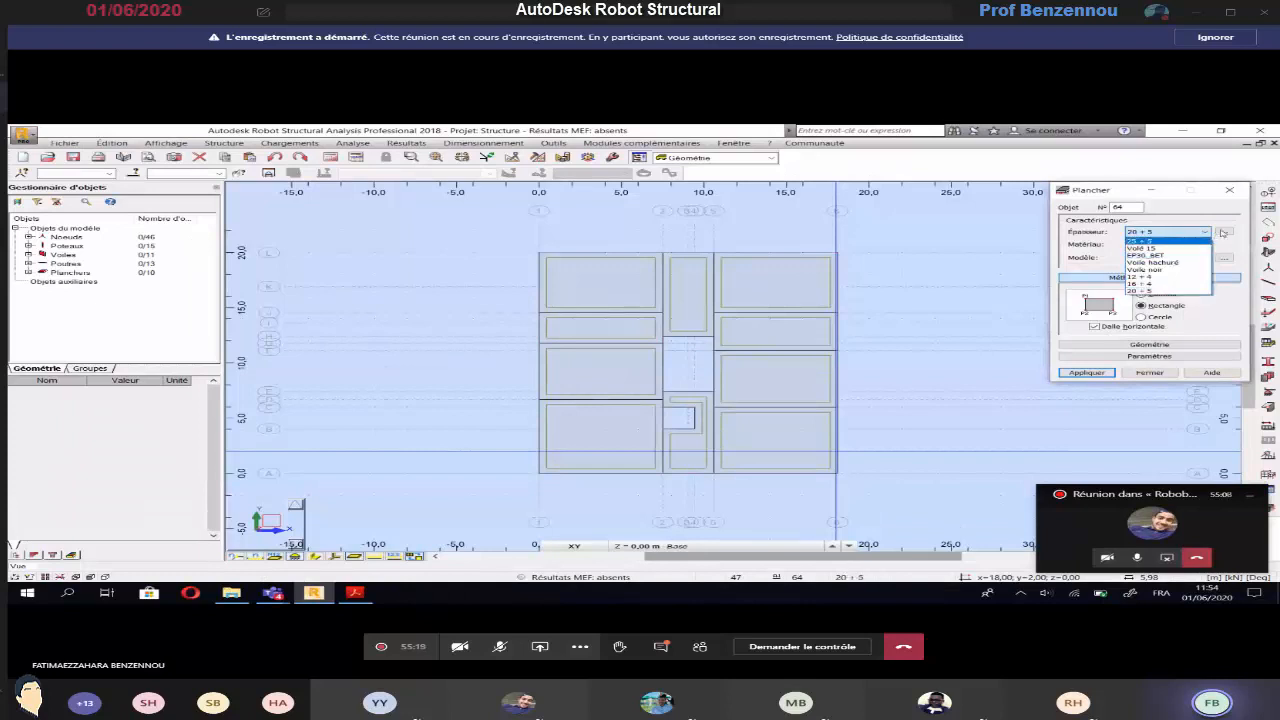
left_click(1168, 290)
left_click(1225, 232)
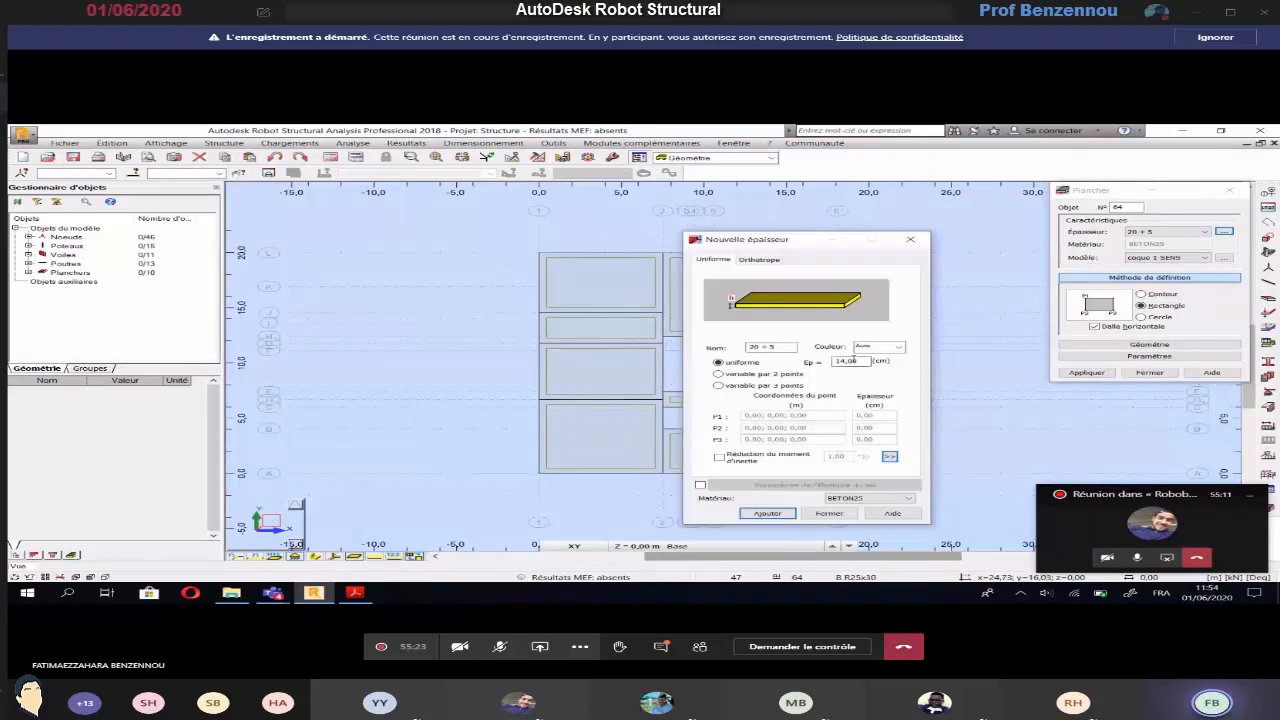
double_click(848, 360)
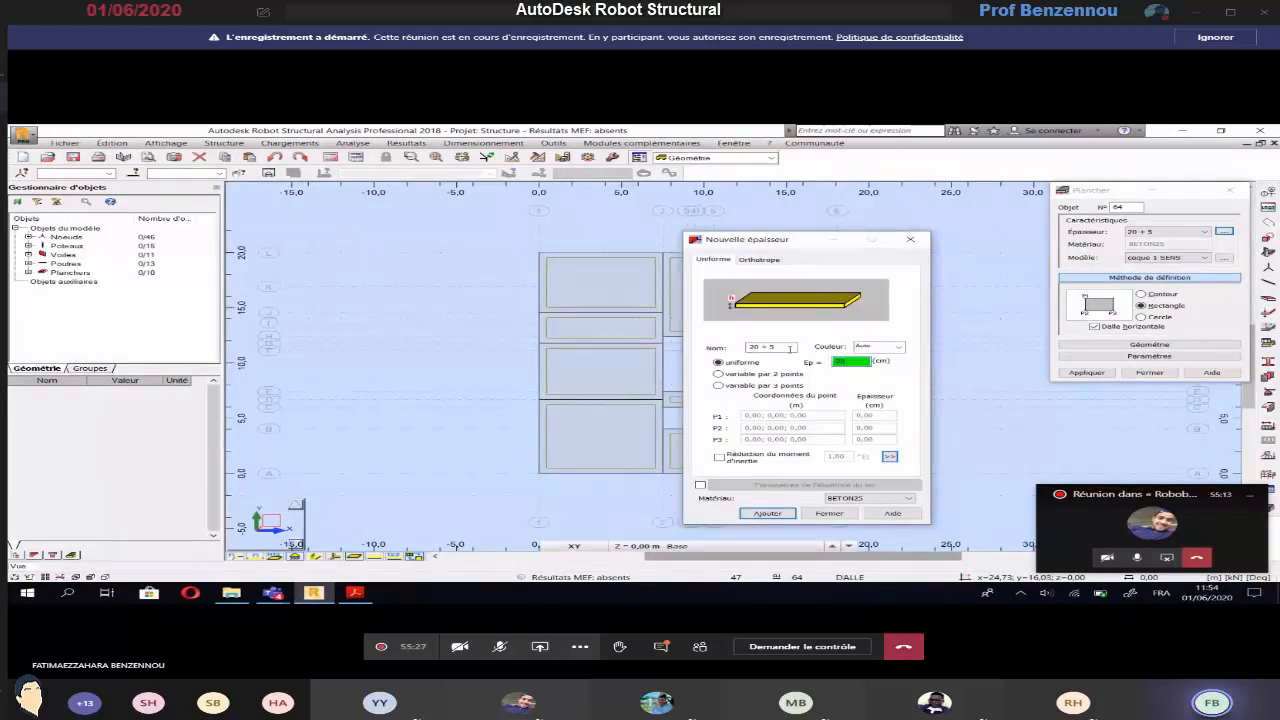
left_click_drag(797, 347, 720, 352)
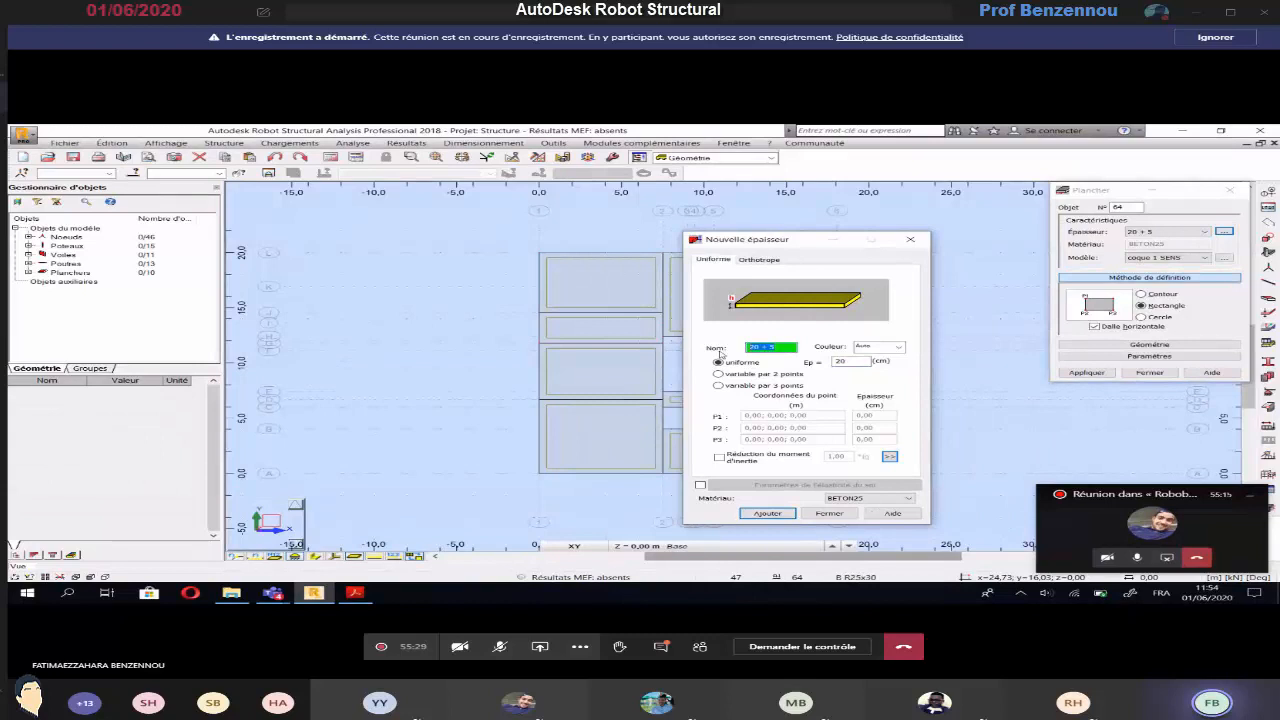
key("BackSpace")
type("Ep20")
left_click(767, 513)
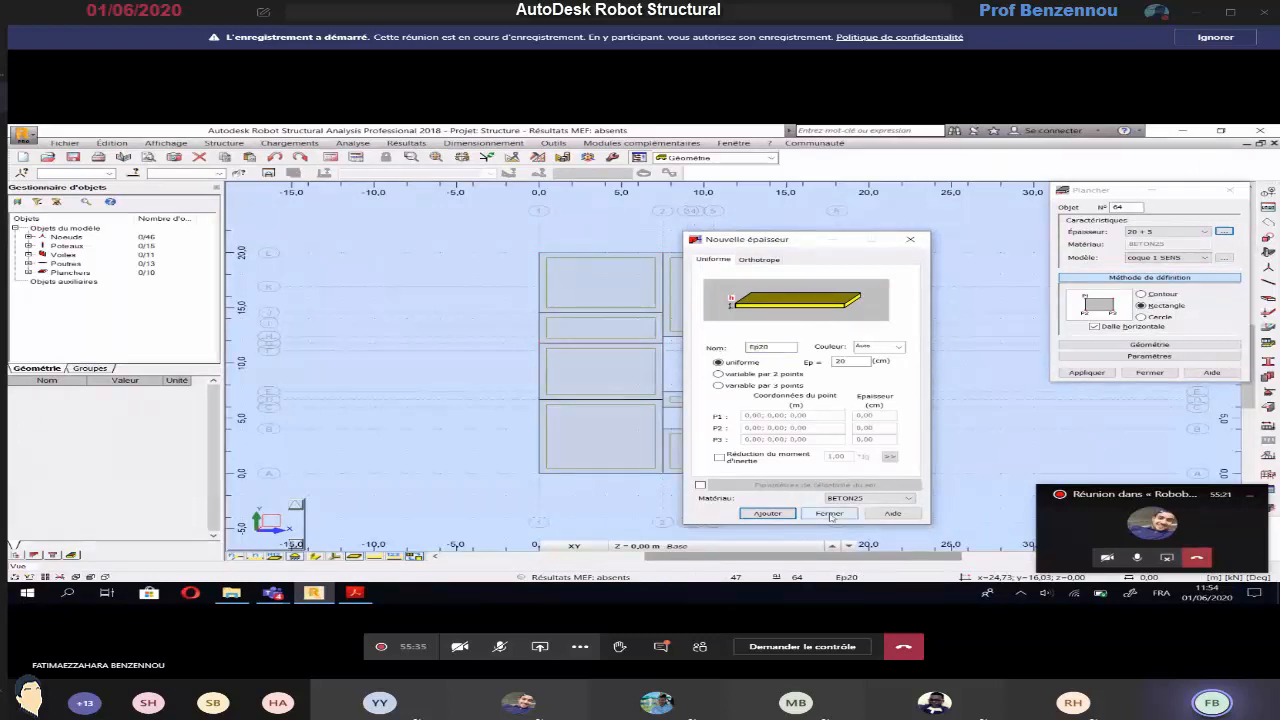
left_click(829, 513)
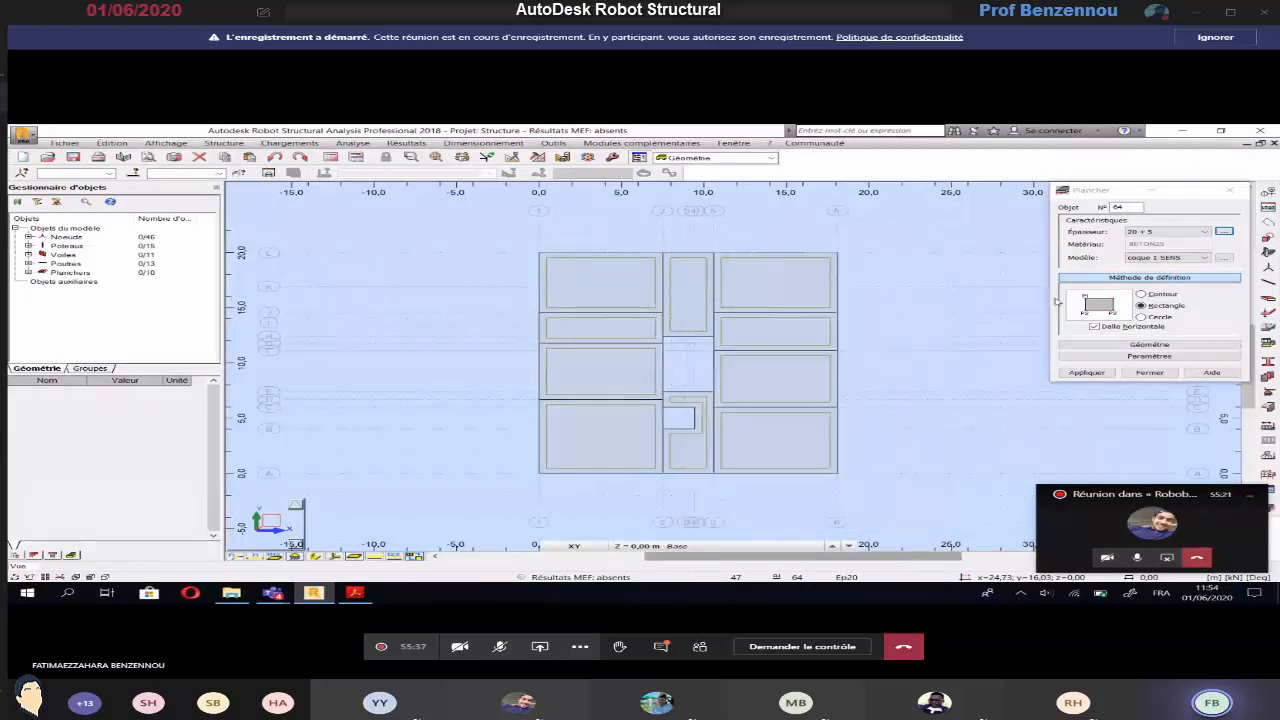
Assign the Ep20 thickness and the coque calculation model to the new floor
left_click(1180, 231)
left_click(1160, 280)
left_click(1165, 257)
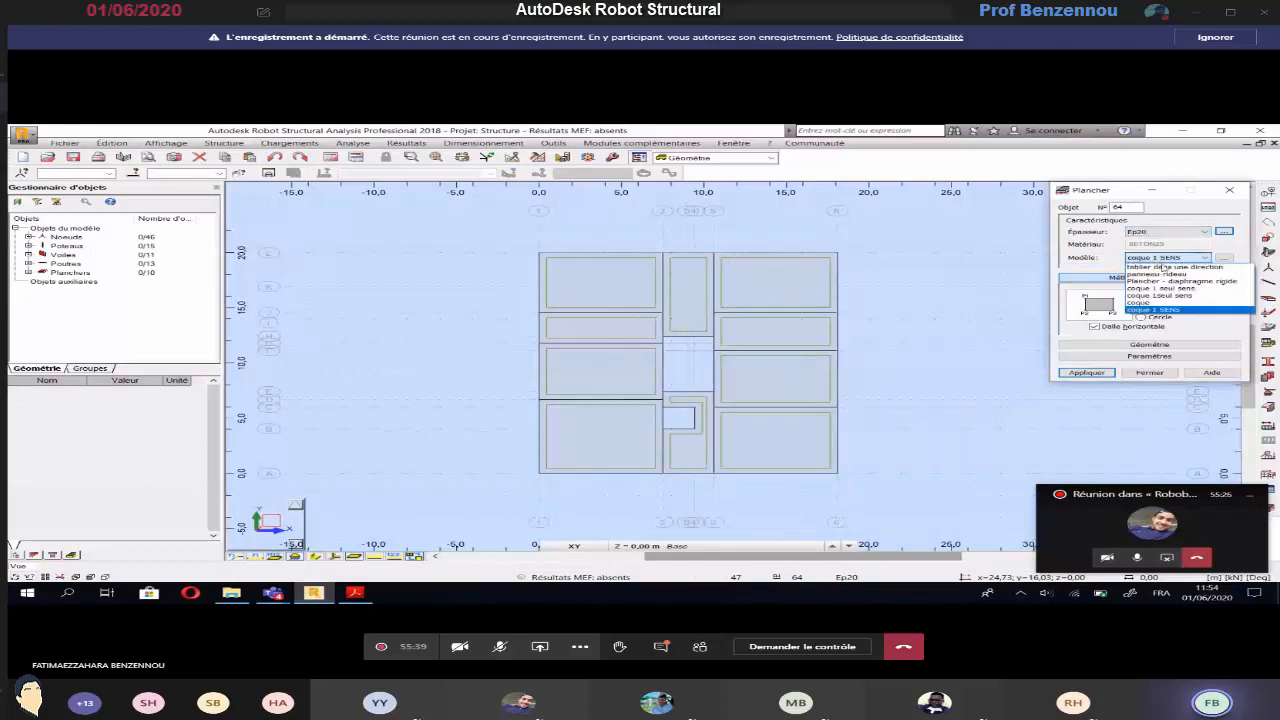
left_click(1175, 302)
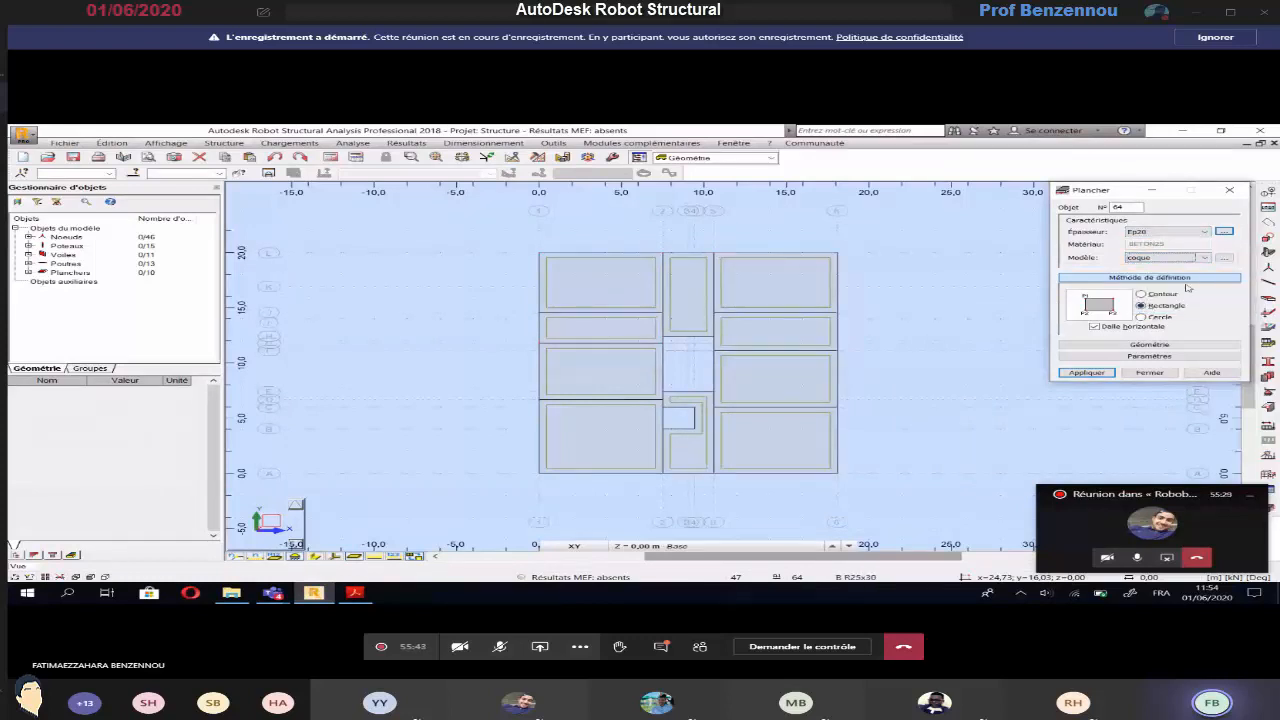
Check the stair landing on the plan and create its rectangular floor from 7,50; 7,39 through 10,60; 7,39 to 10,60; 8,39
key("alt+Tab")
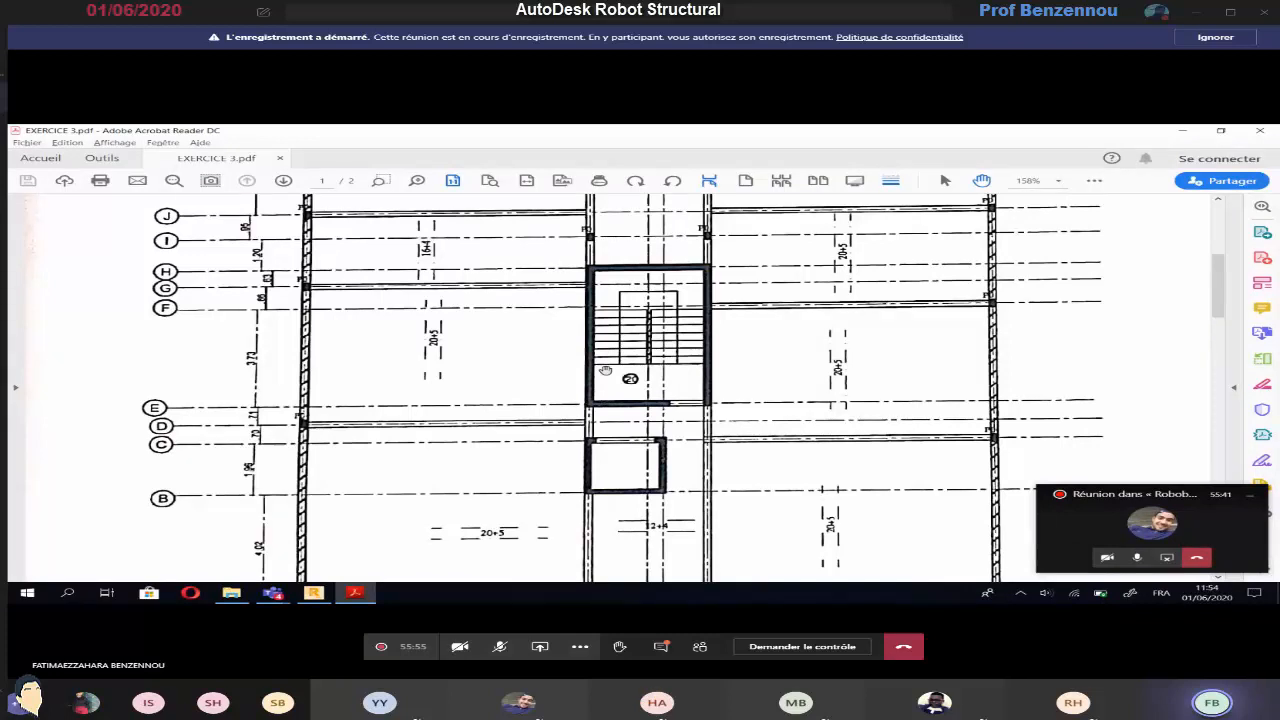
key("alt+Tab")
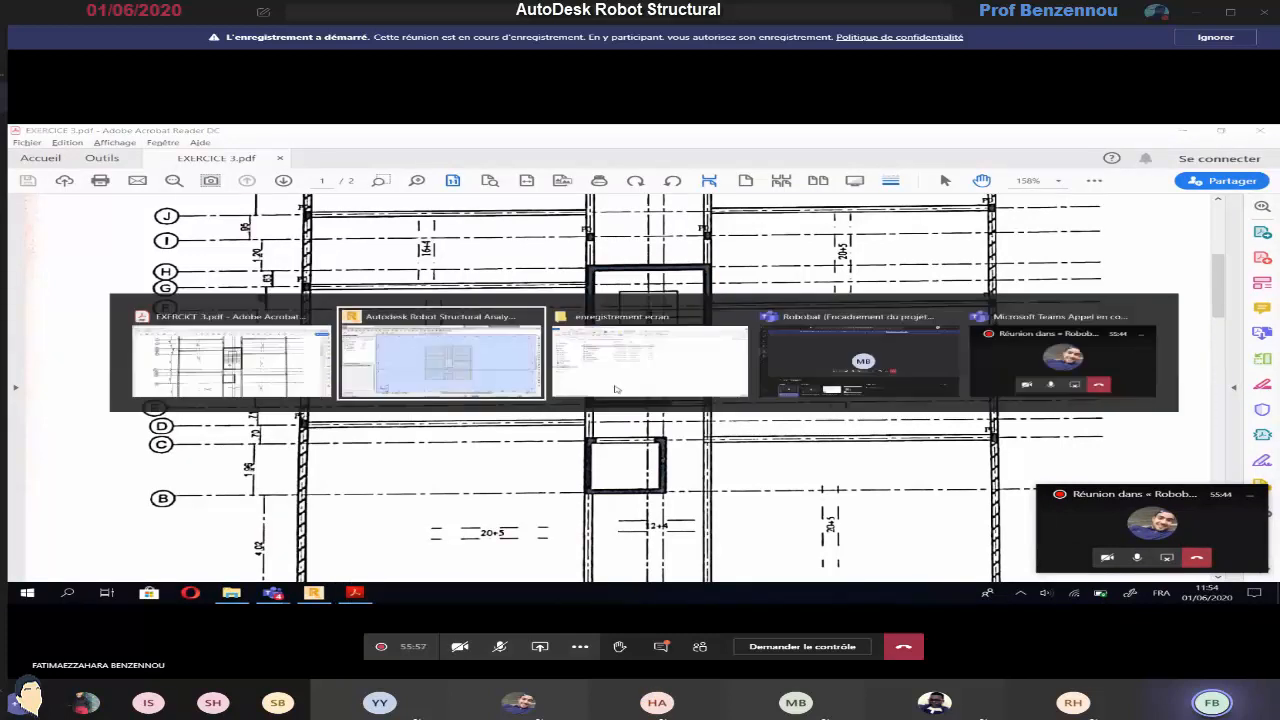
scroll(764, 385, "up", 4)
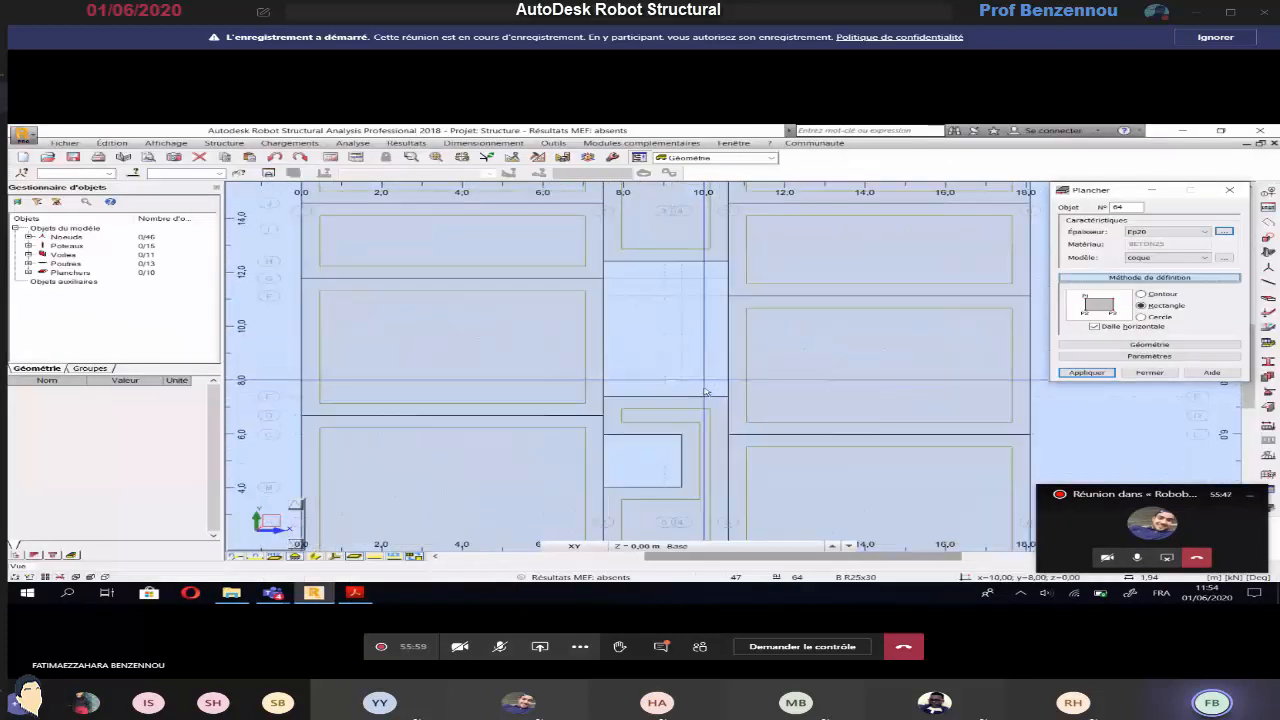
scroll(705, 391, "down", 3)
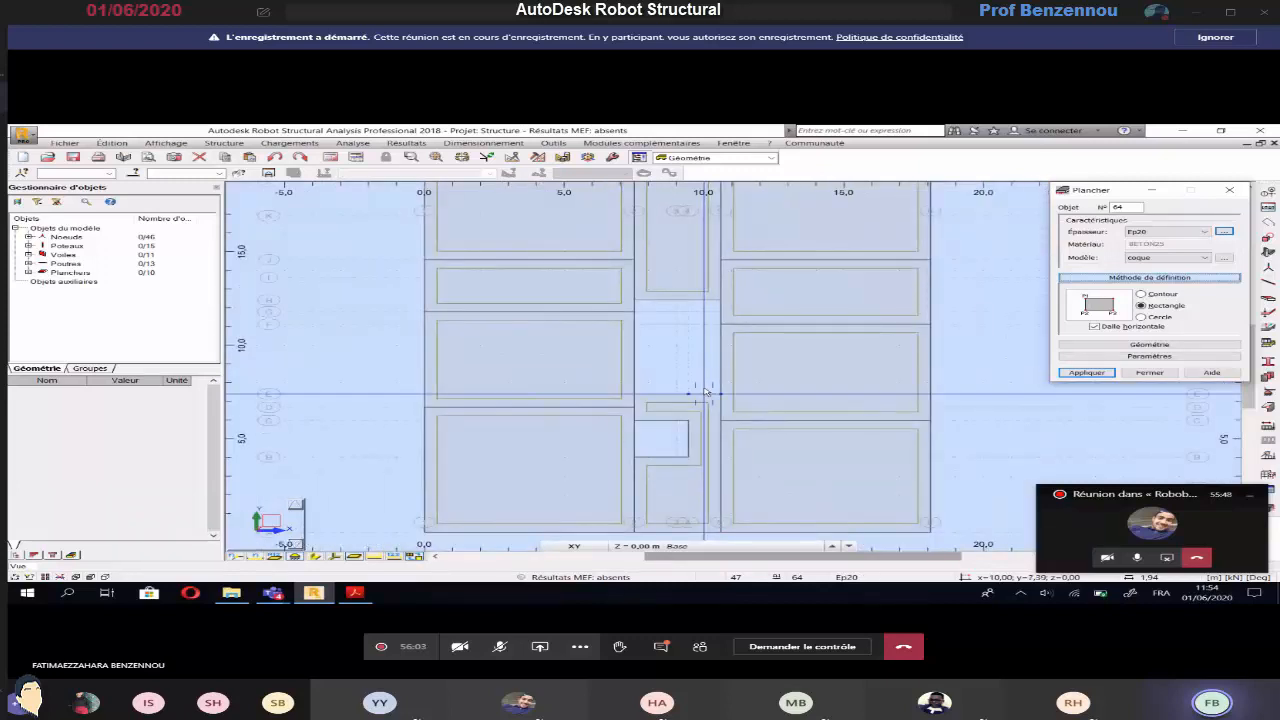
left_click(1141, 305)
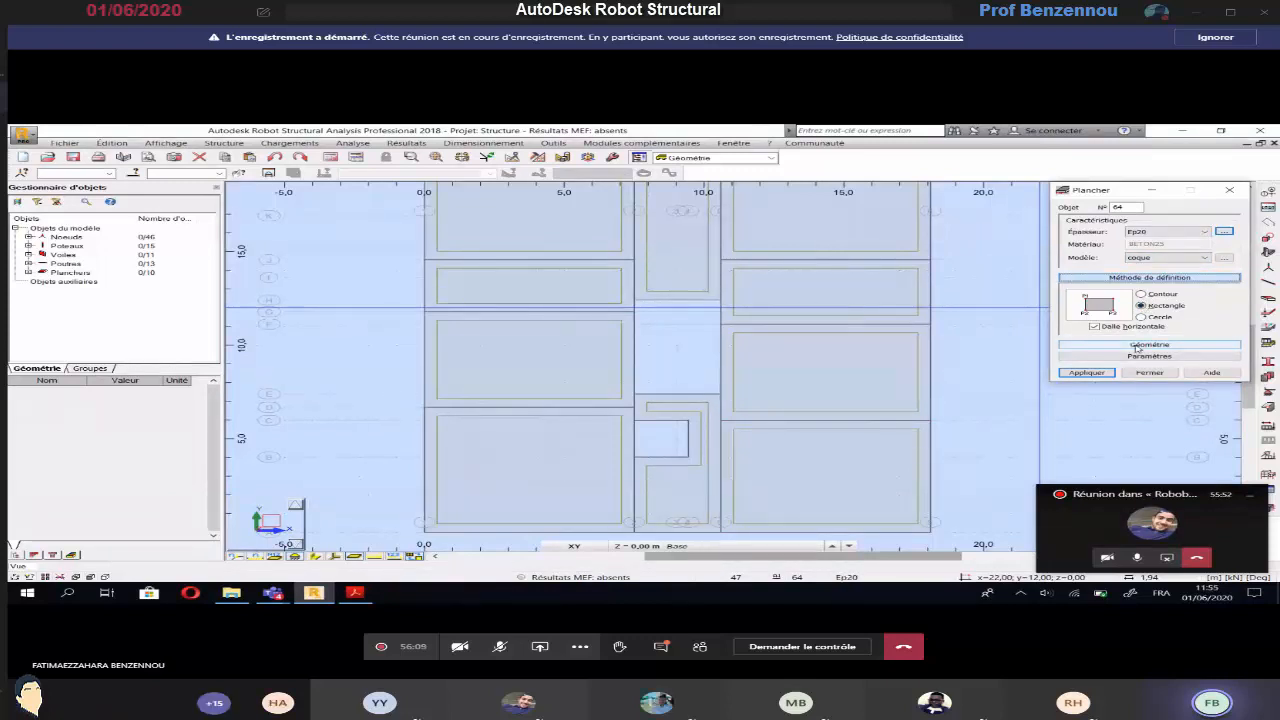
left_click(1136, 347)
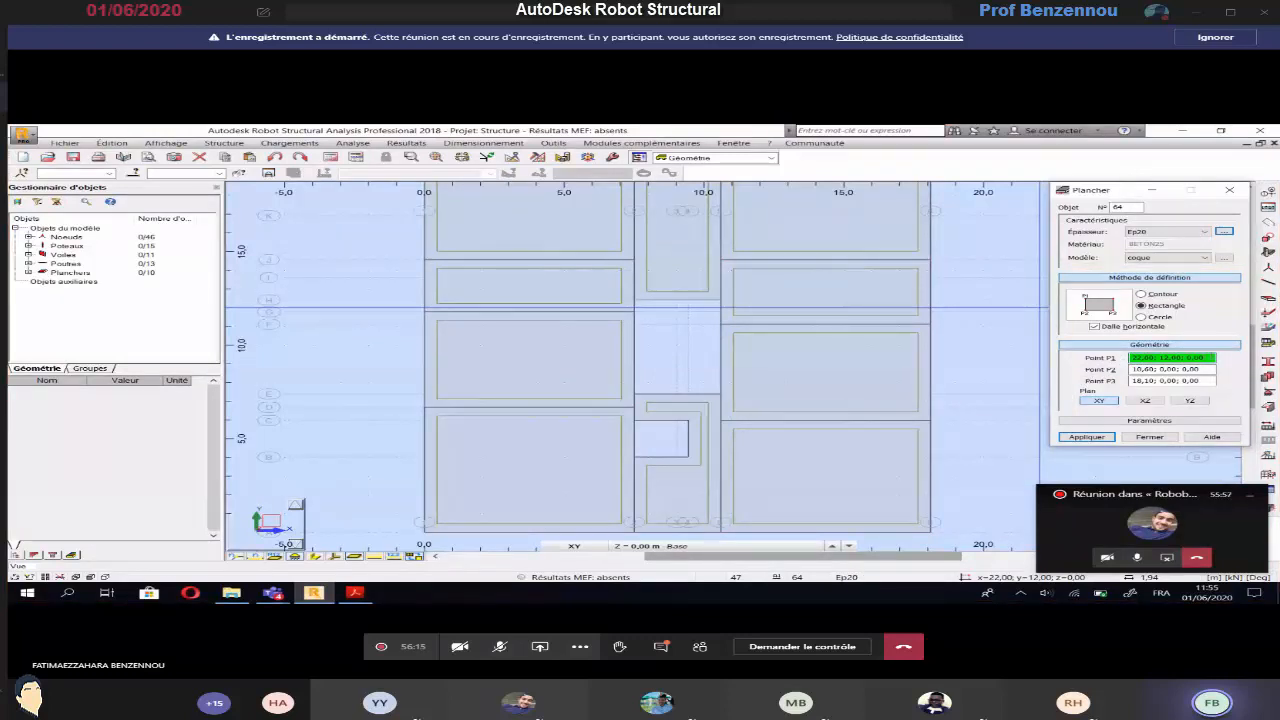
left_click(635, 394)
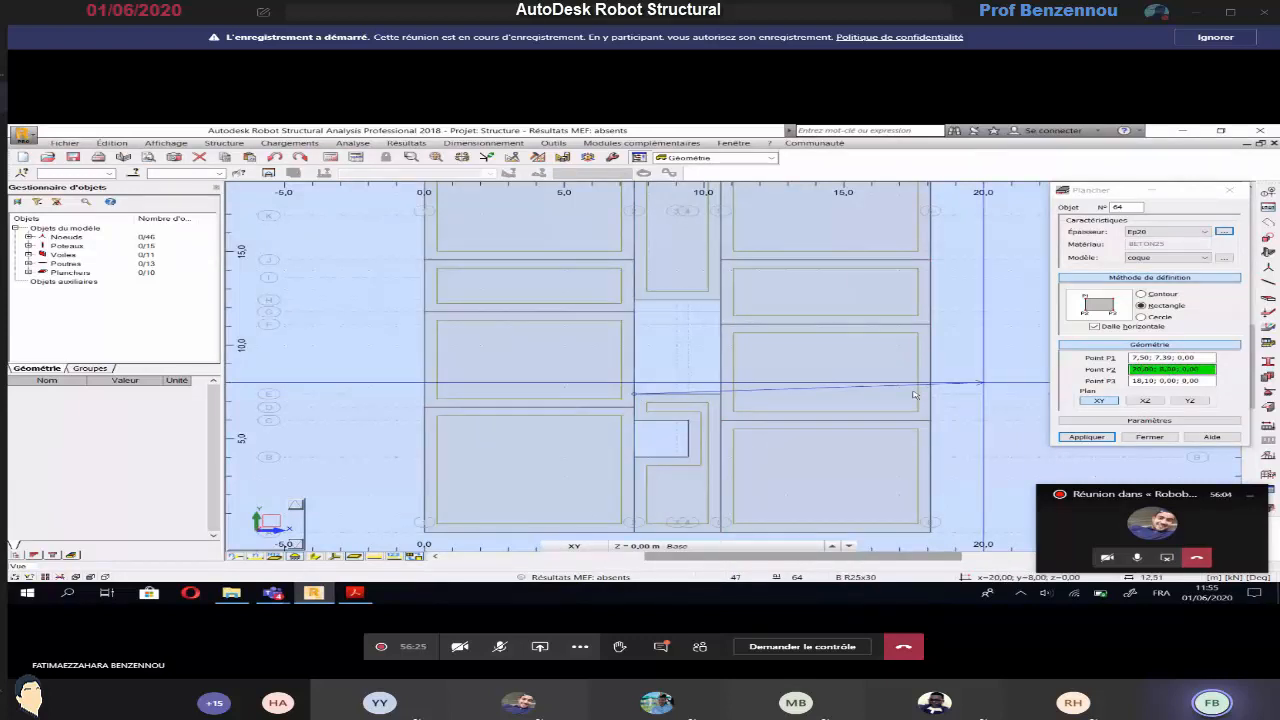
left_click(721, 396)
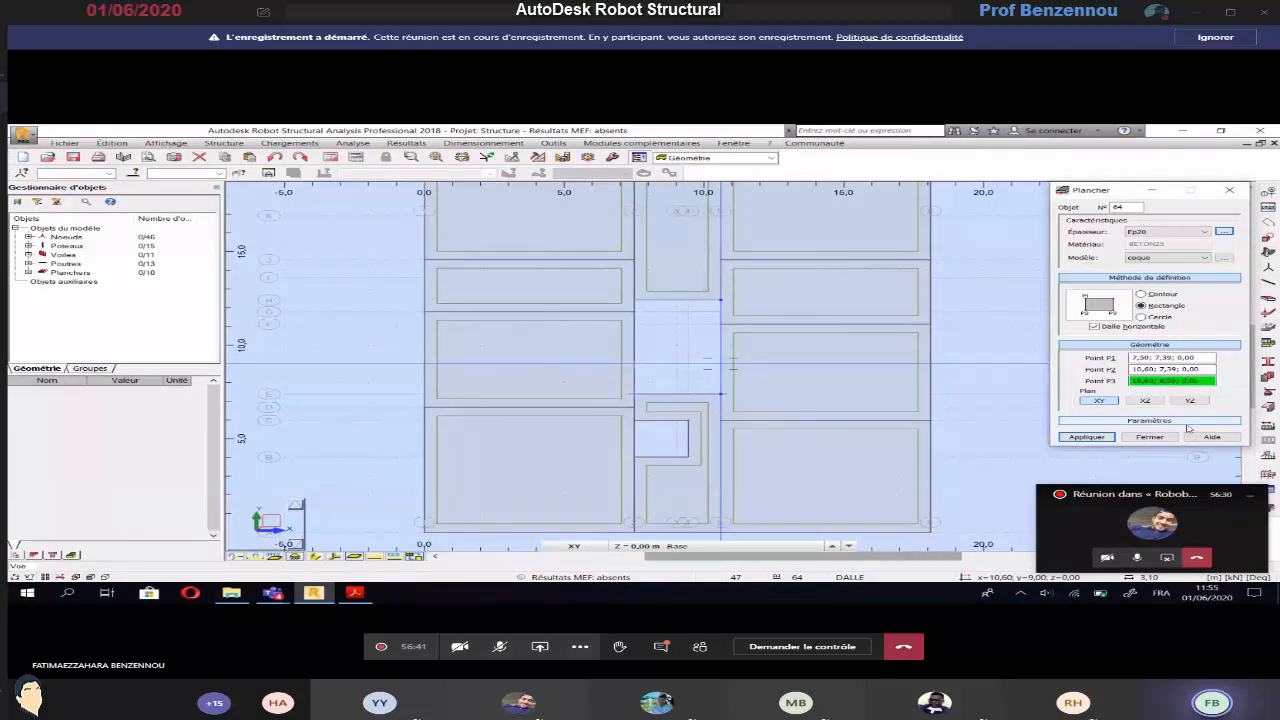
key("BackSpace")
key("BackSpace")
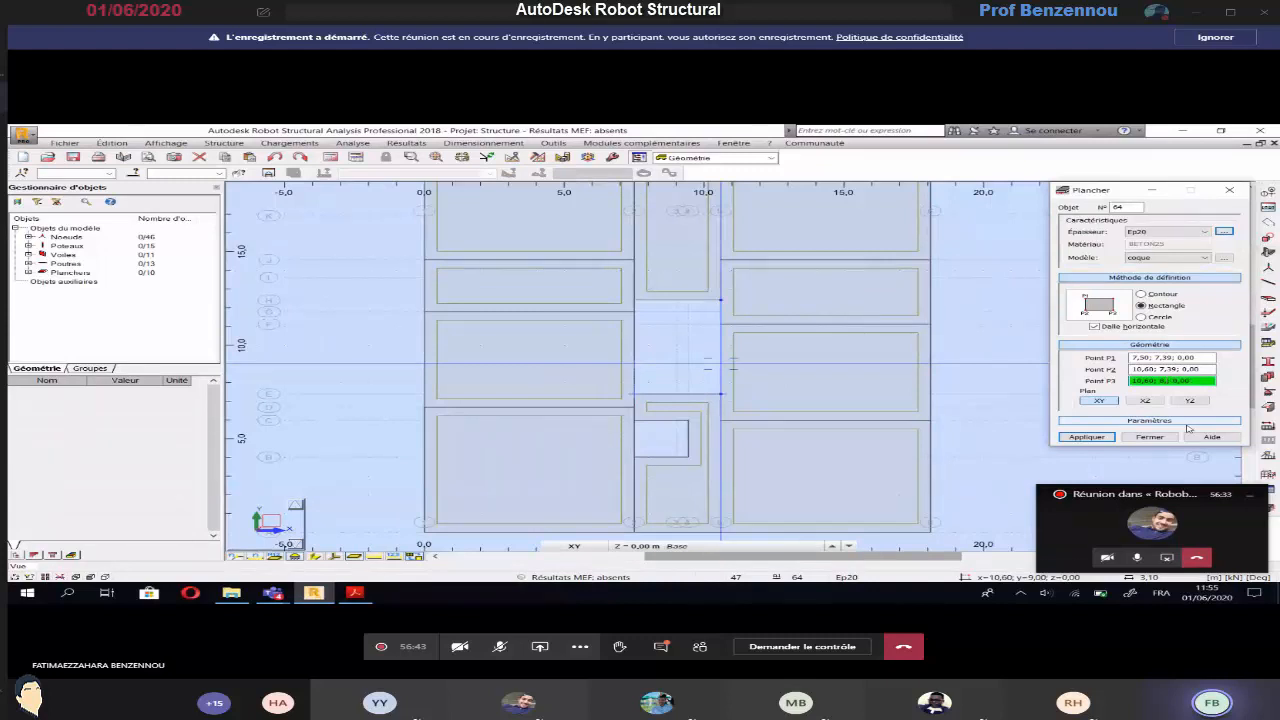
type("39")
left_click(1104, 440)
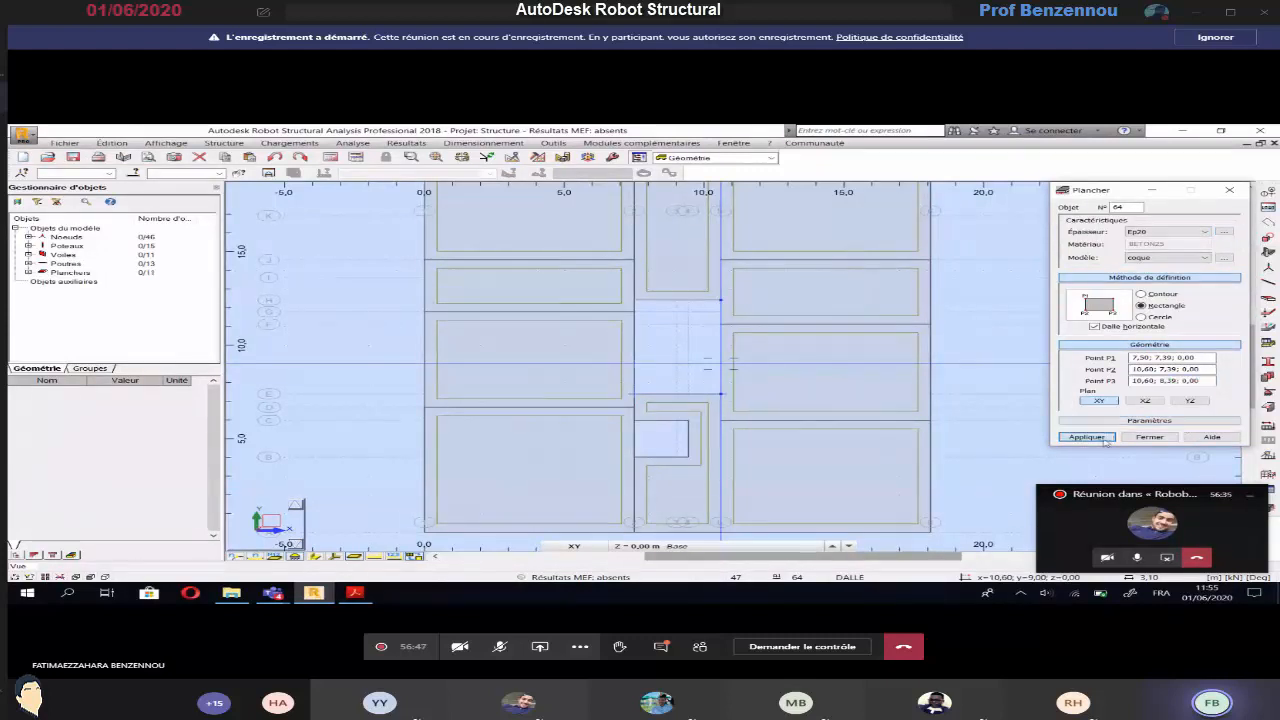
left_click(1144, 438)
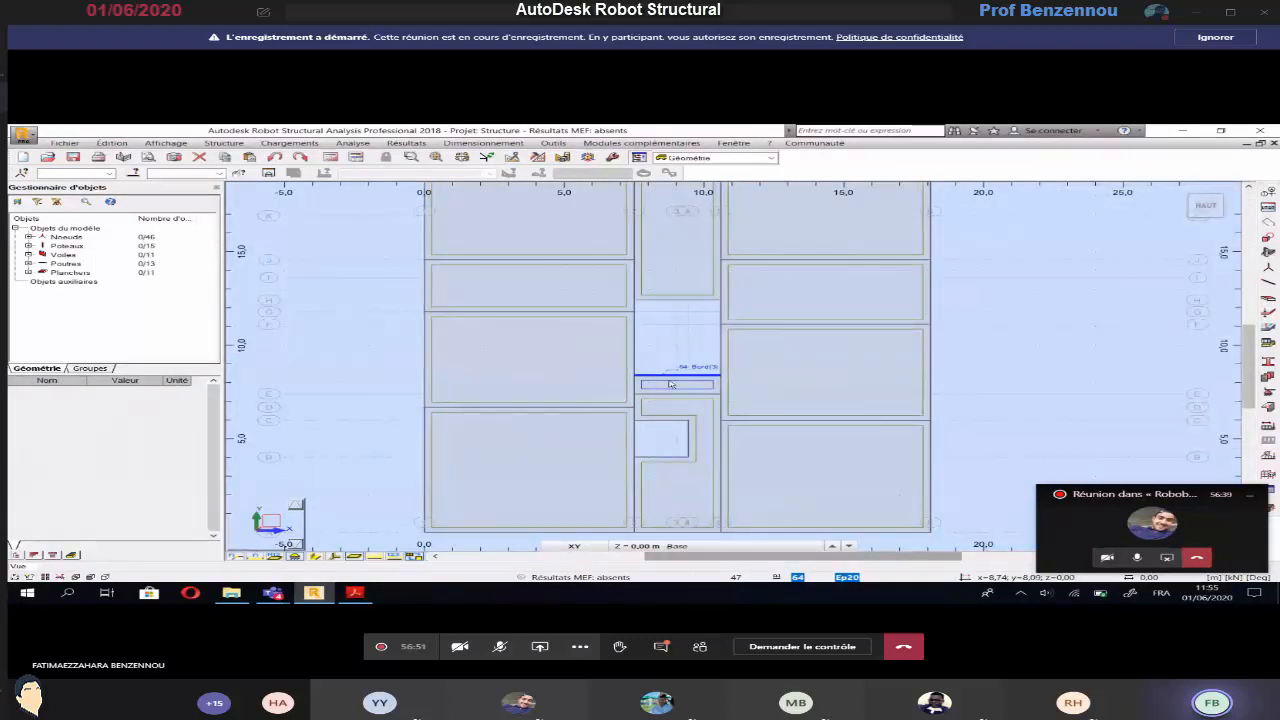
Turn on the display of the load distribution direction for the panels in the plan view
scroll(670, 384, "up", 2)
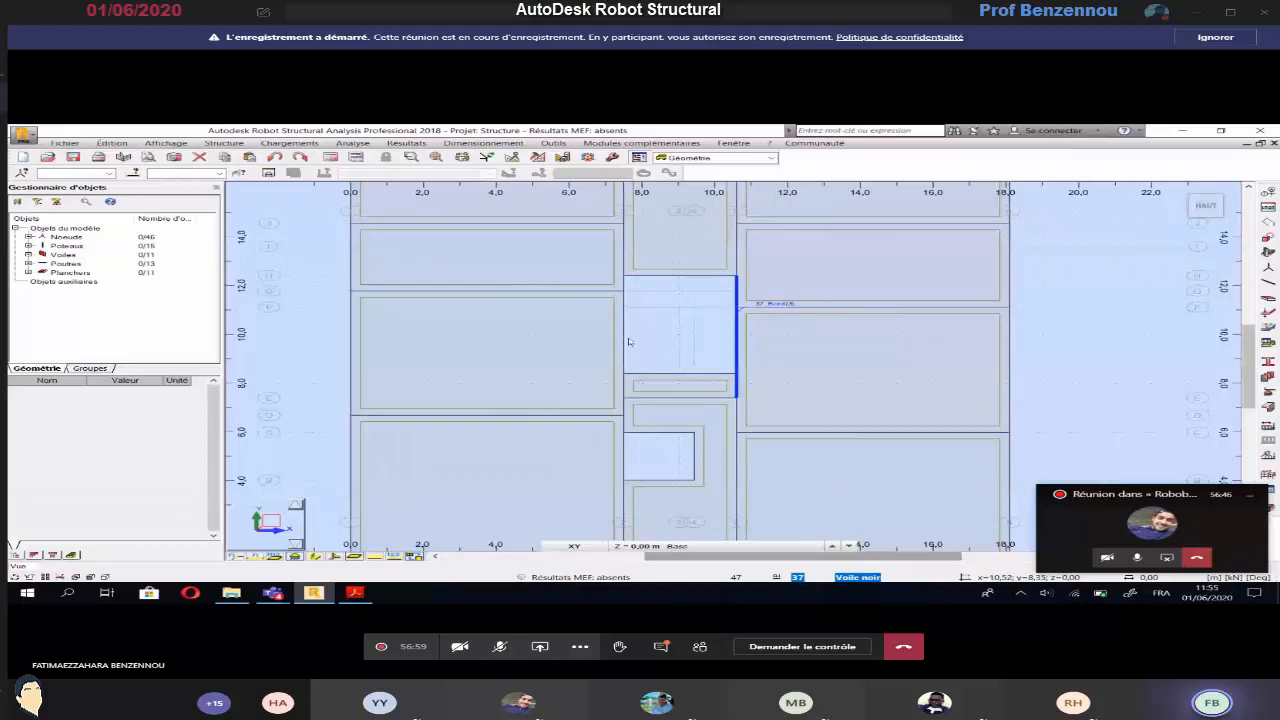
scroll(628, 342, "down", 5)
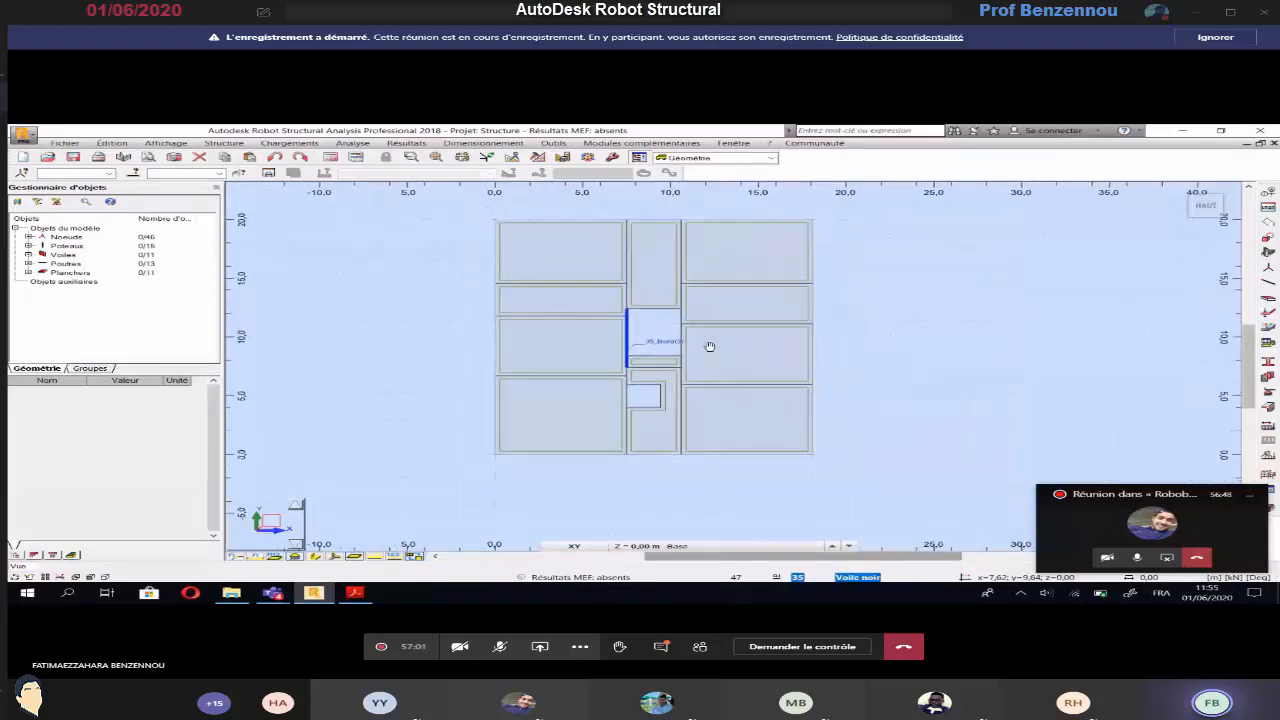
middle_click_drag(750, 347, 752, 293)
scroll(752, 293, "down", 1)
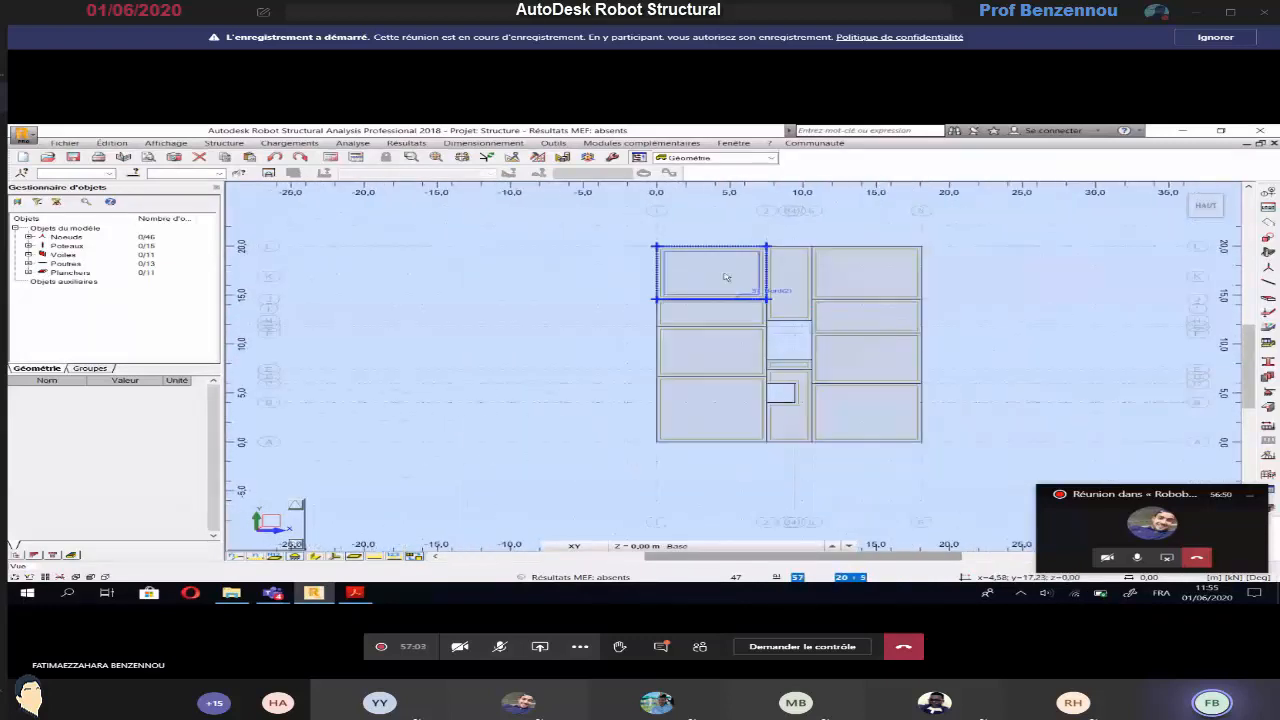
right_click(410, 350)
left_click(427, 464)
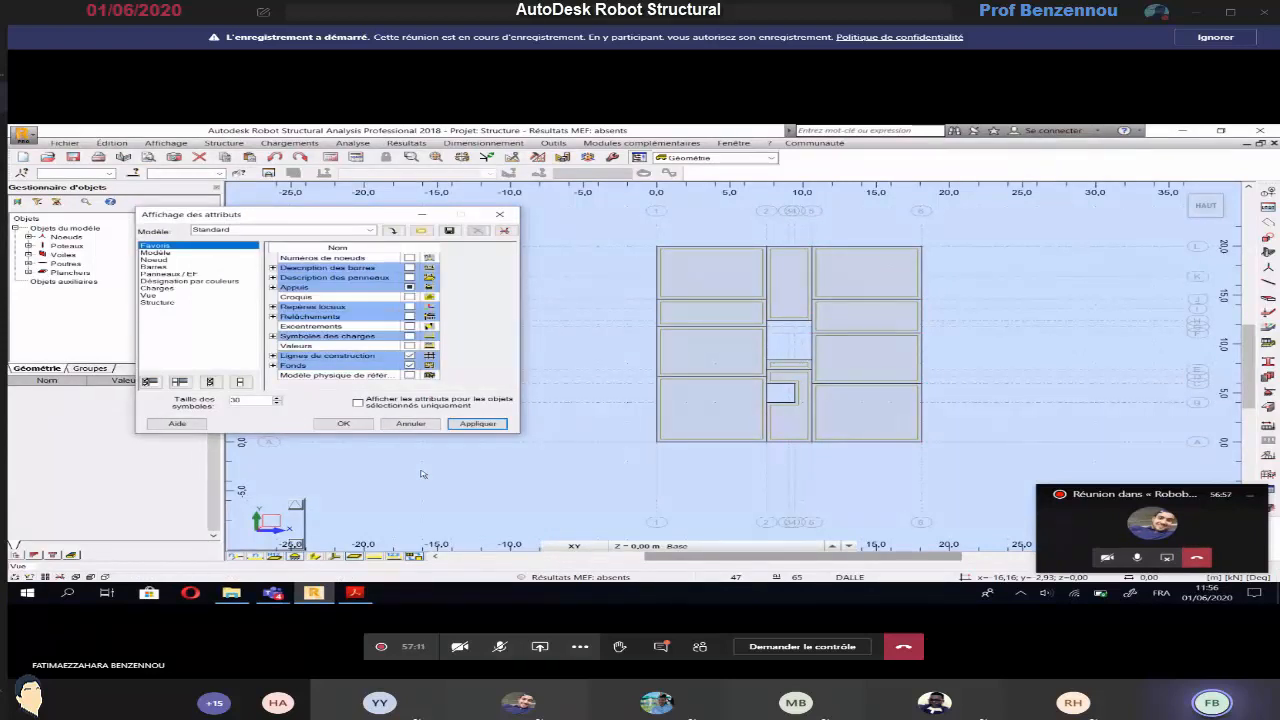
left_click(168, 274)
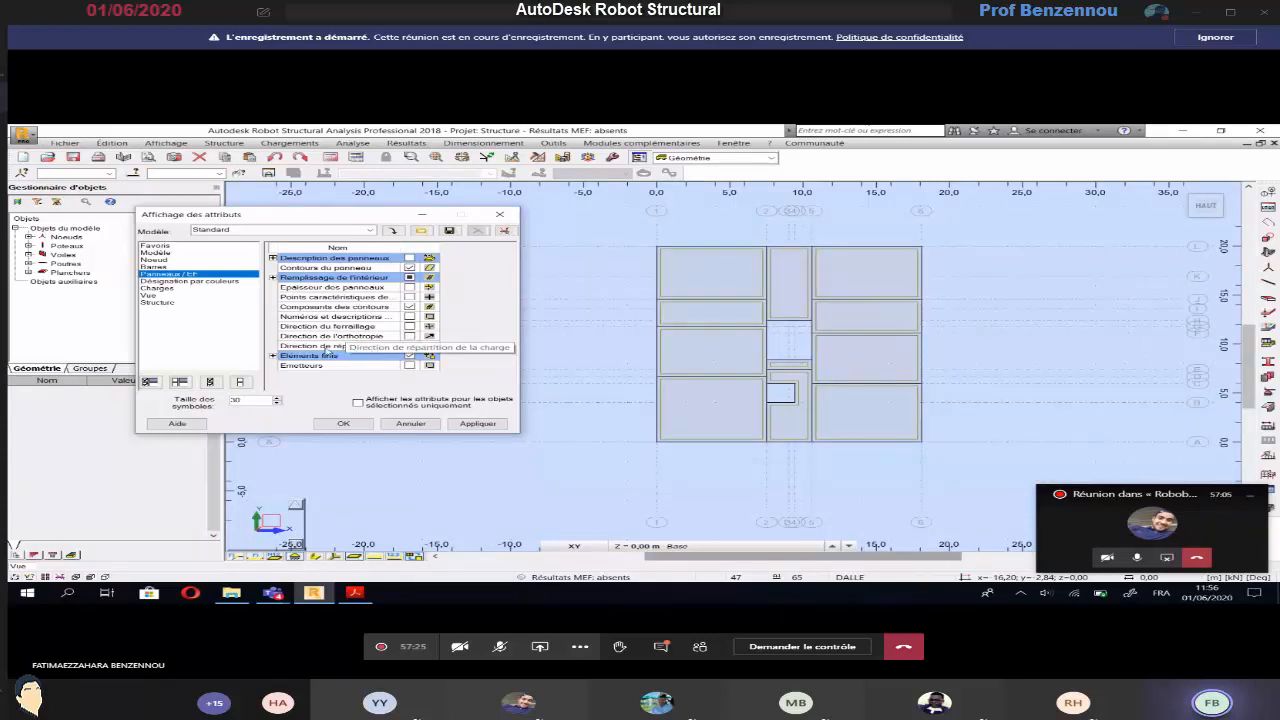
Enable the colour legends for bar profiles and panel thicknesses, and apply the display attributes
left_click(190, 281)
left_click(409, 308)
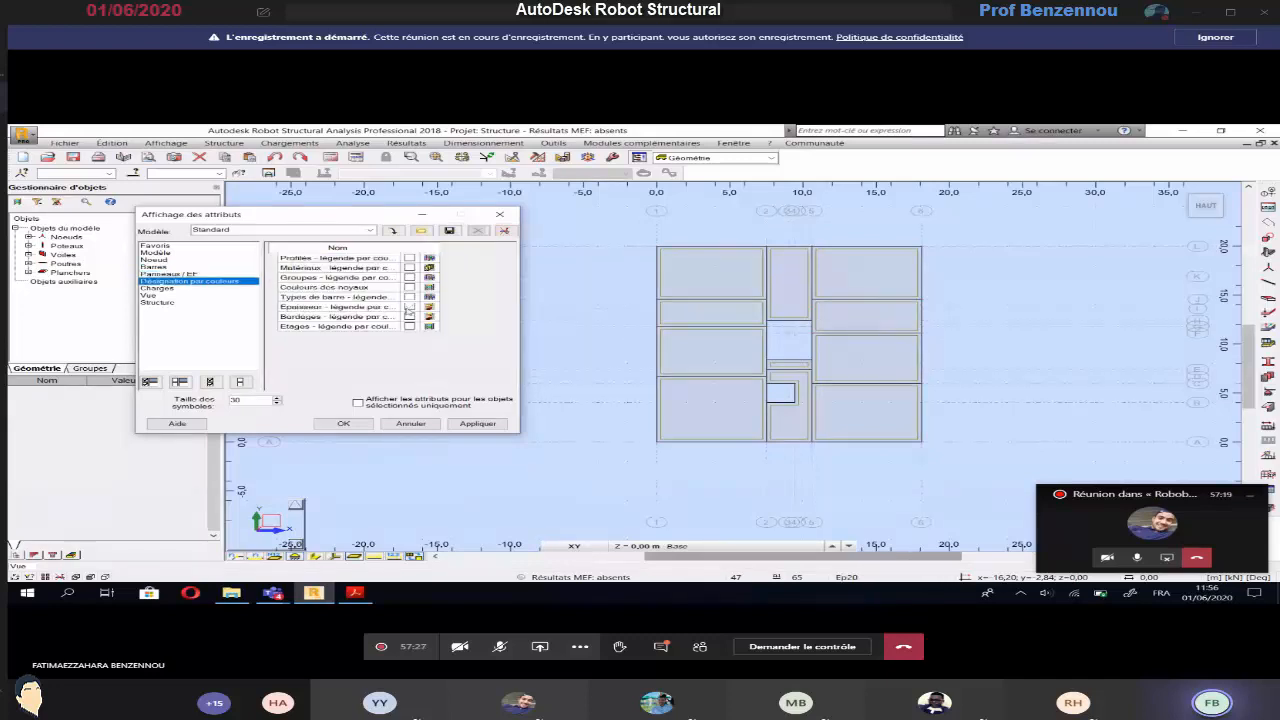
left_click(409, 309)
left_click(410, 259)
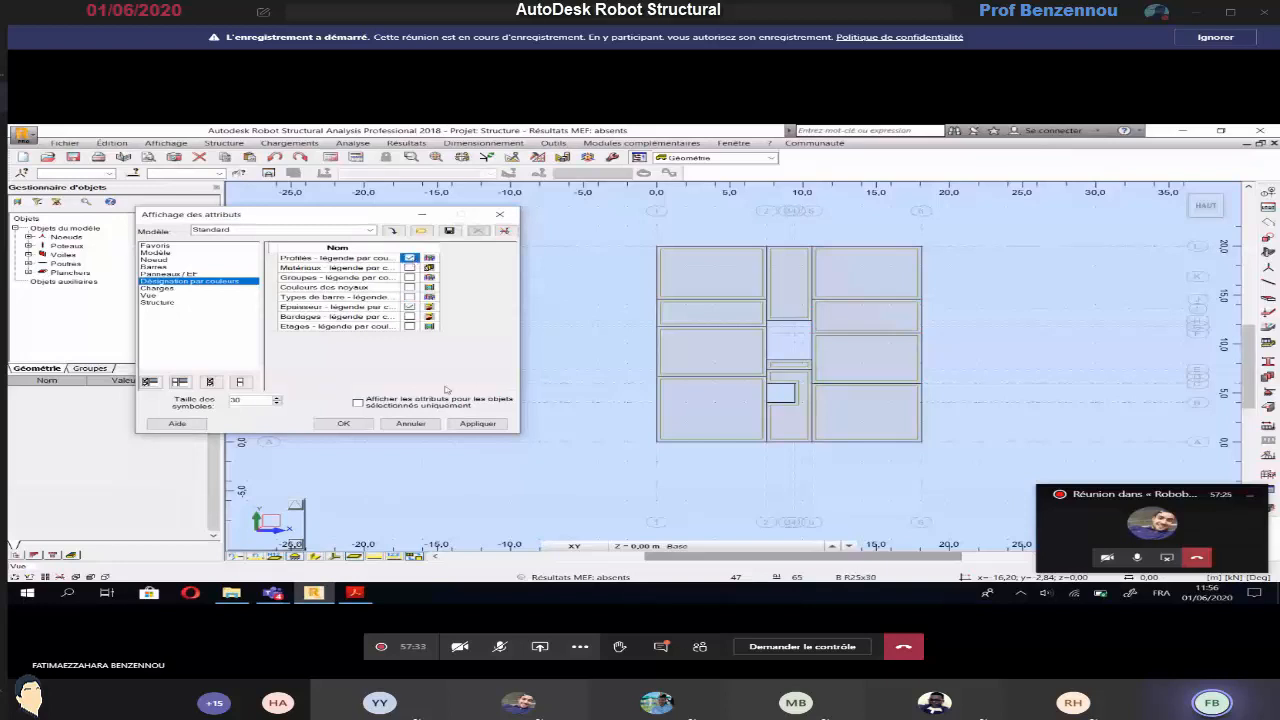
left_click(454, 426)
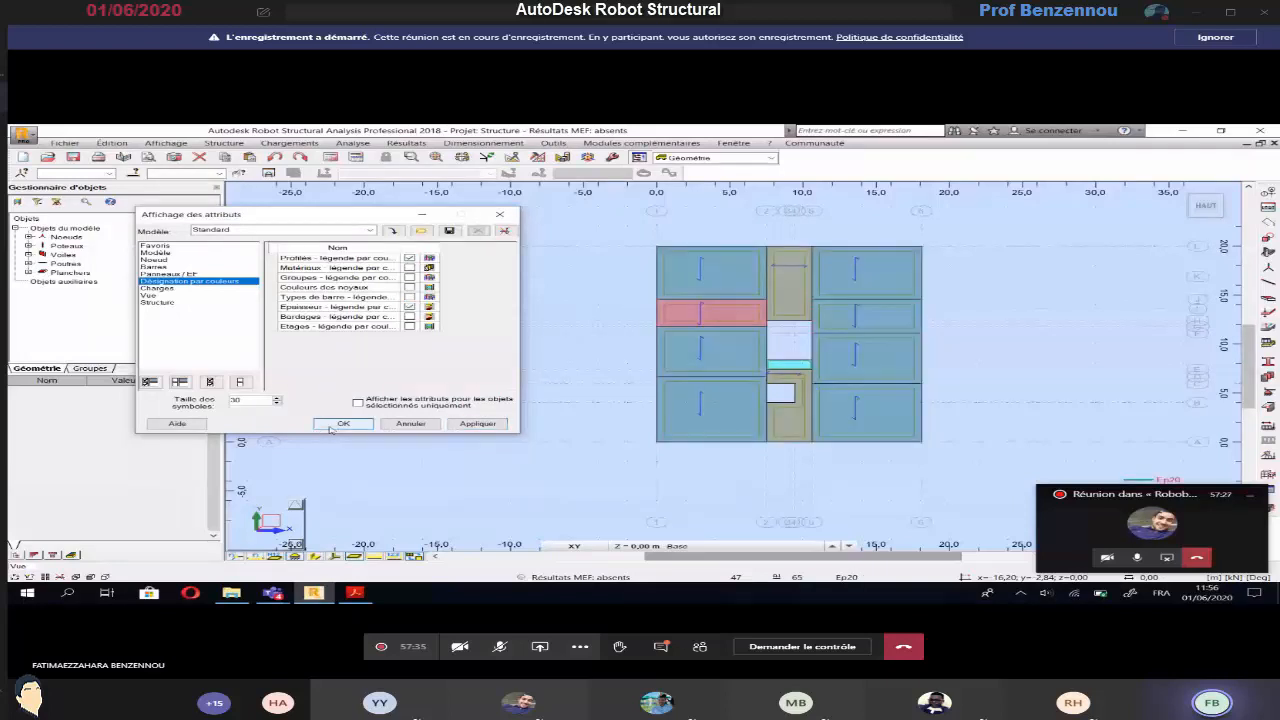
left_click(340, 424)
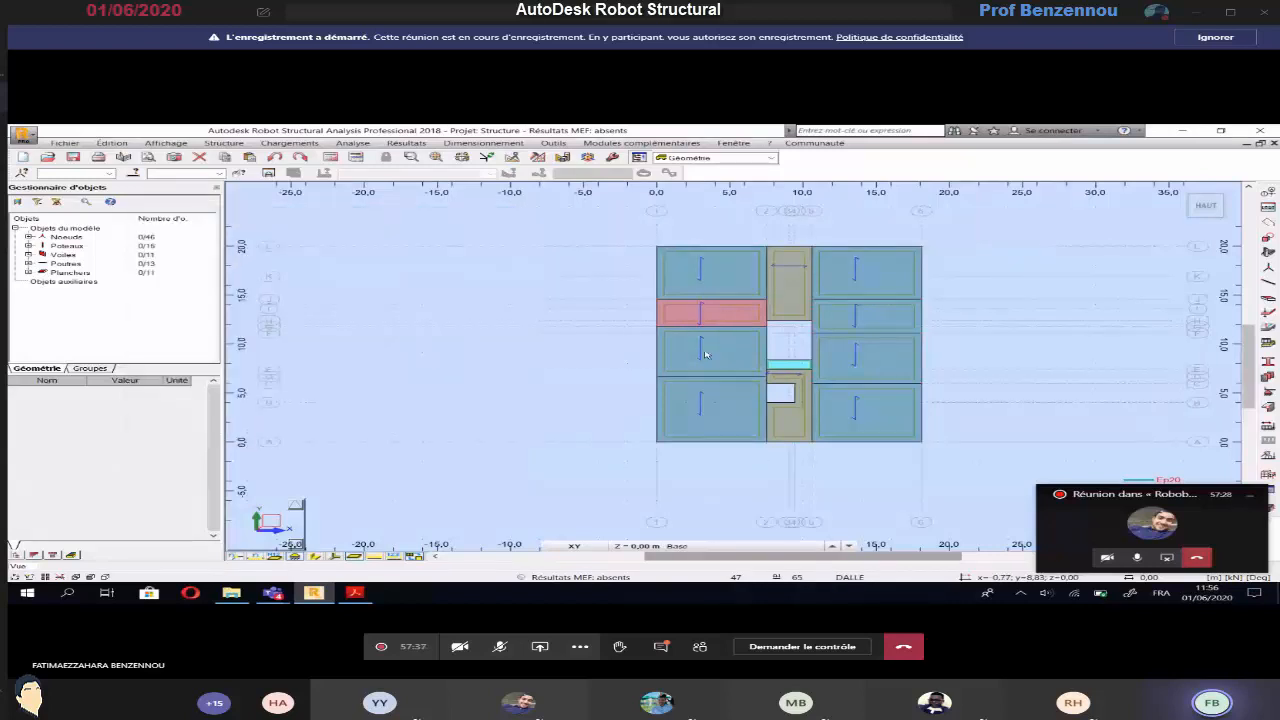
Examine the stair landing slab and the surrounding floors in the colour-coded plan view
scroll(778, 347, "up", 1)
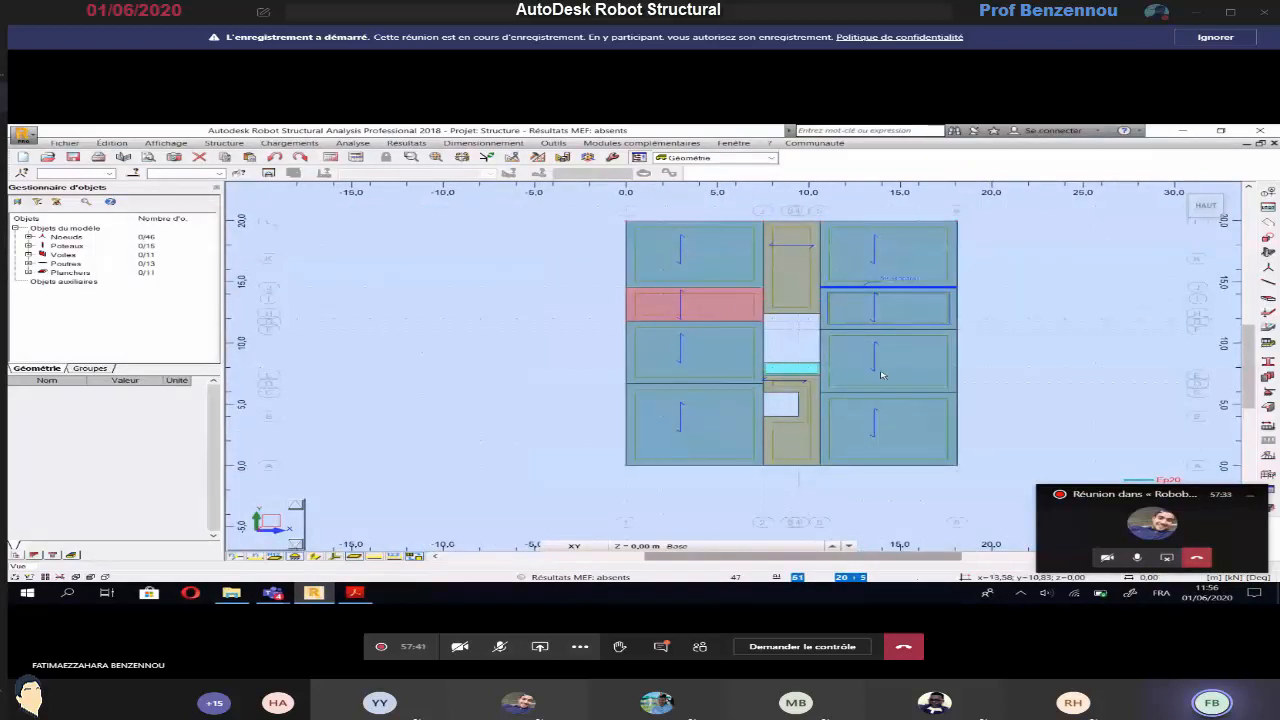
scroll(777, 365, "up", 1)
left_click(777, 365)
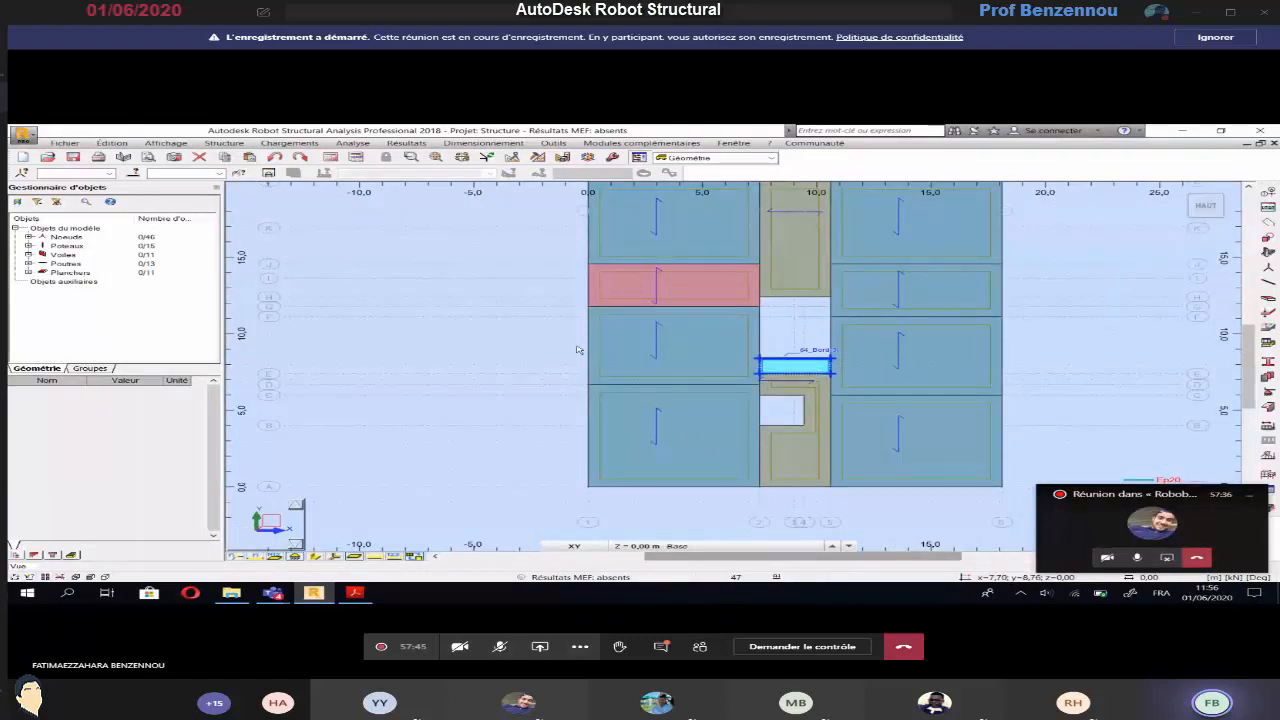
scroll(522, 346, "down", 2)
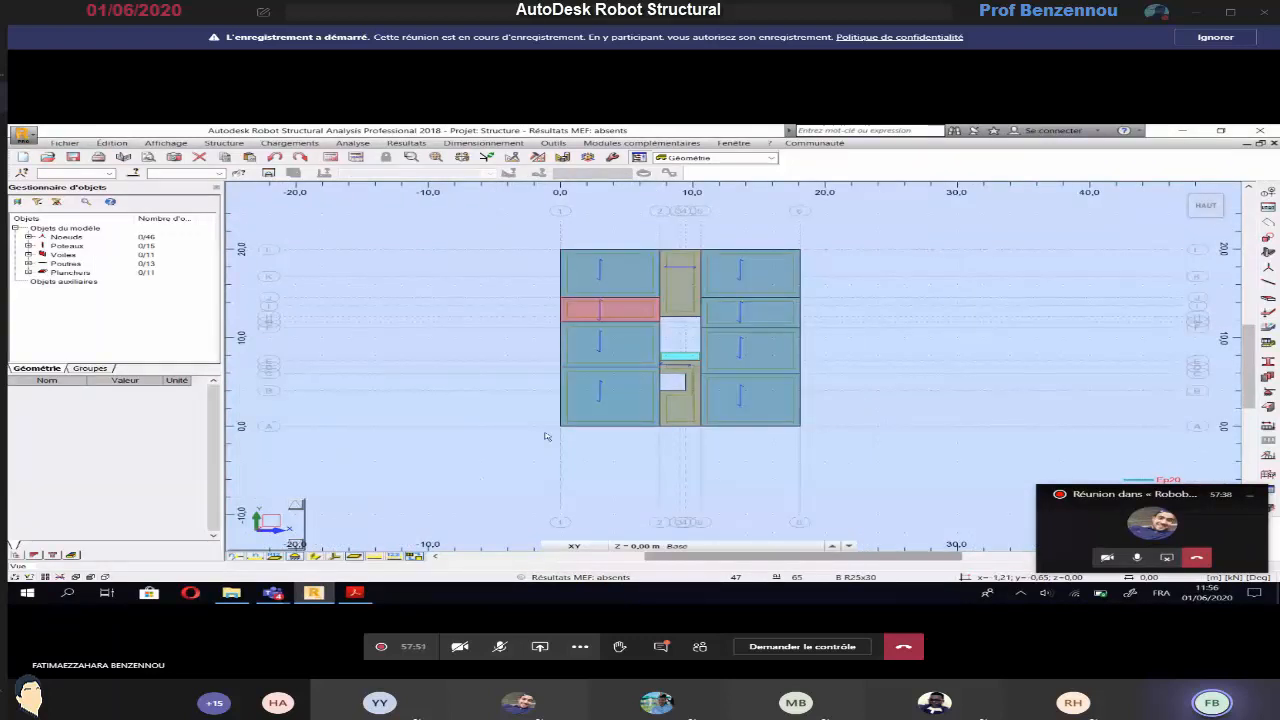
Examine the basement model in 3D, checking the slabs, beams, walls and stair opening
left_click(575, 546)
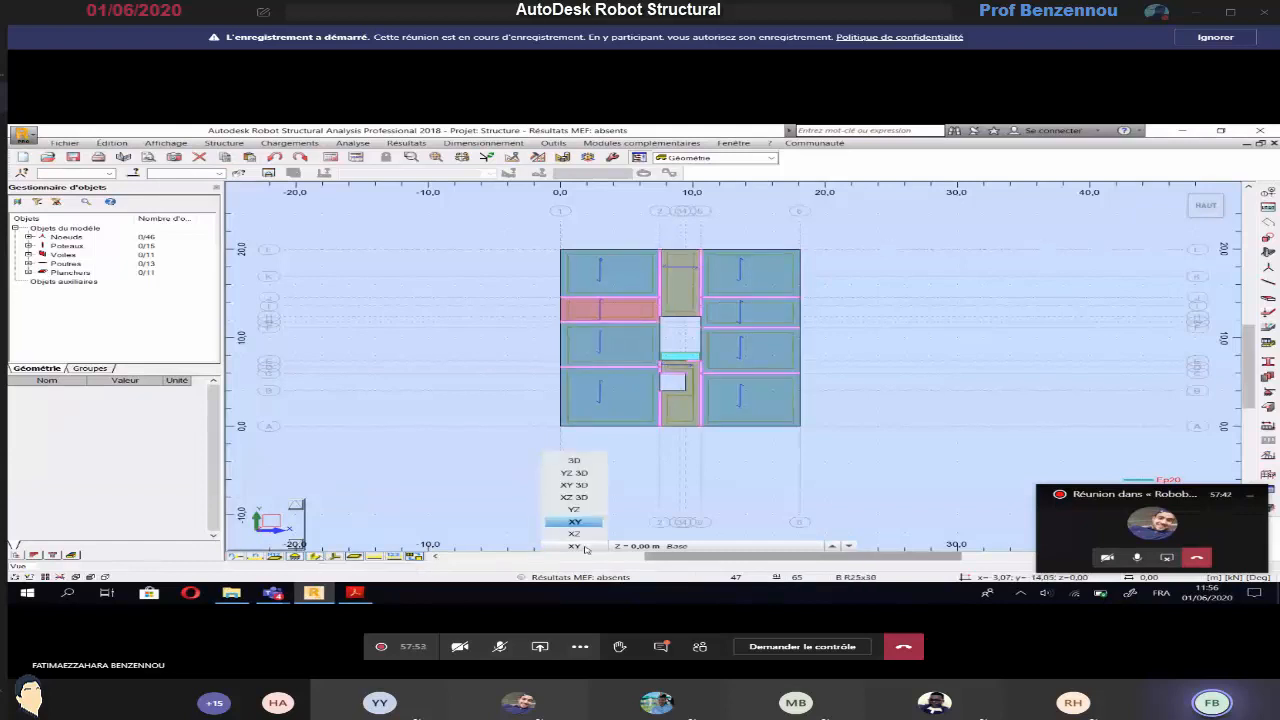
left_click(574, 461)
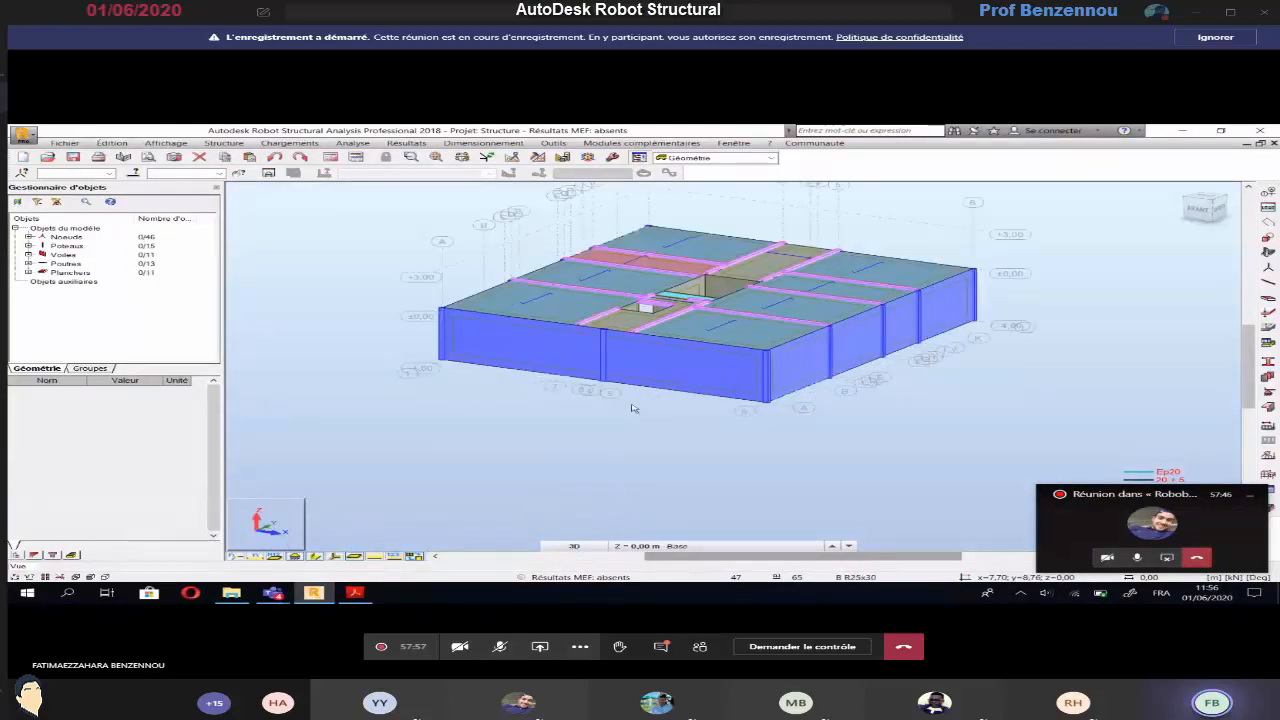
scroll(583, 489, "up", 2)
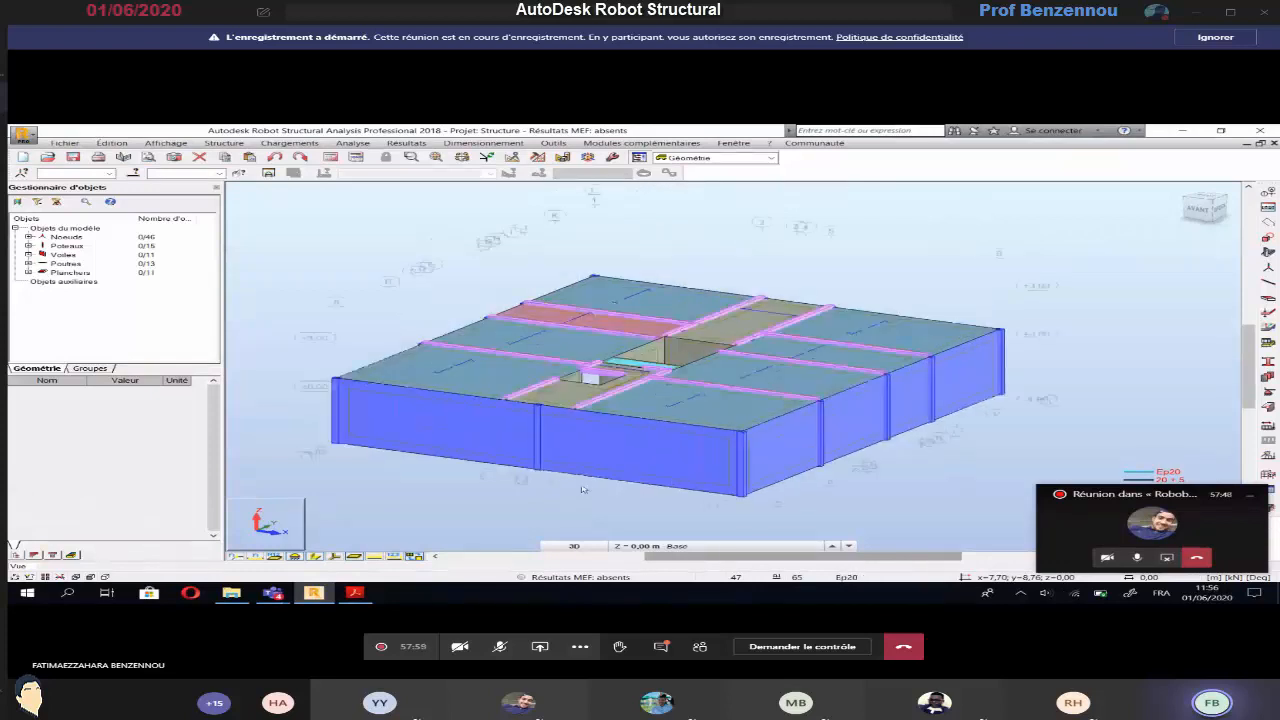
scroll(583, 489, "up", 1)
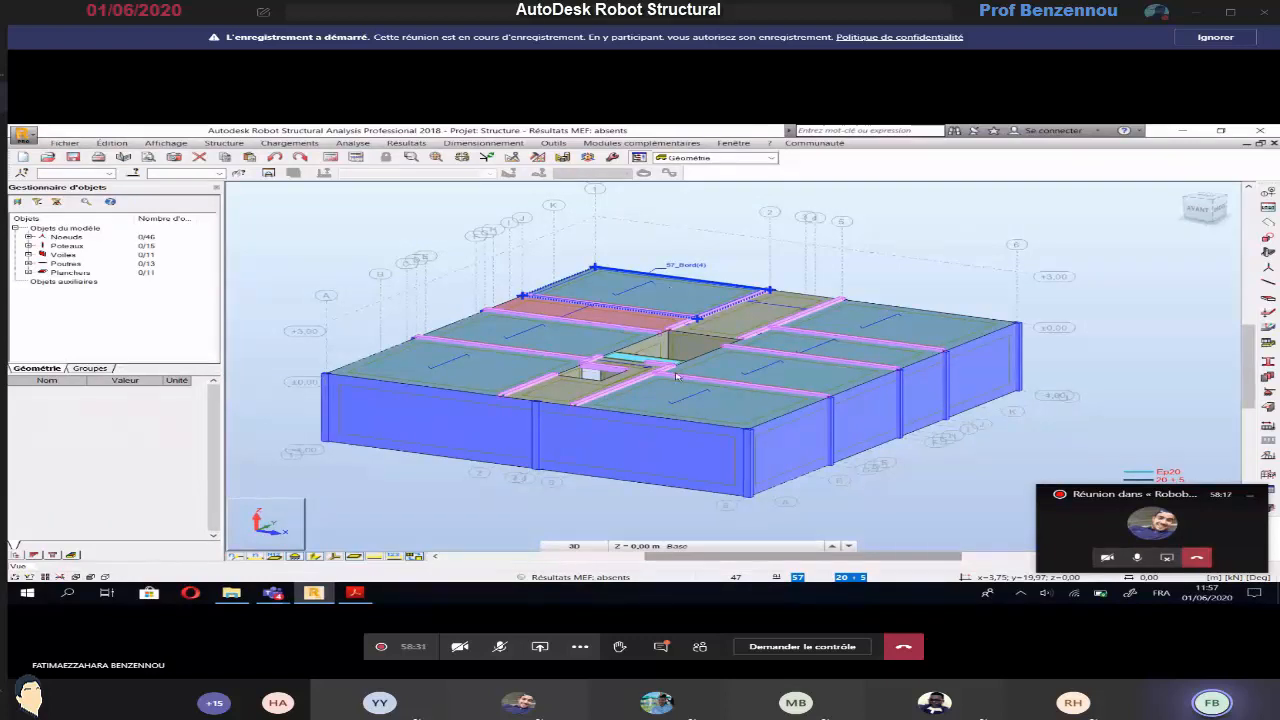
scroll(676, 376, "down", 5)
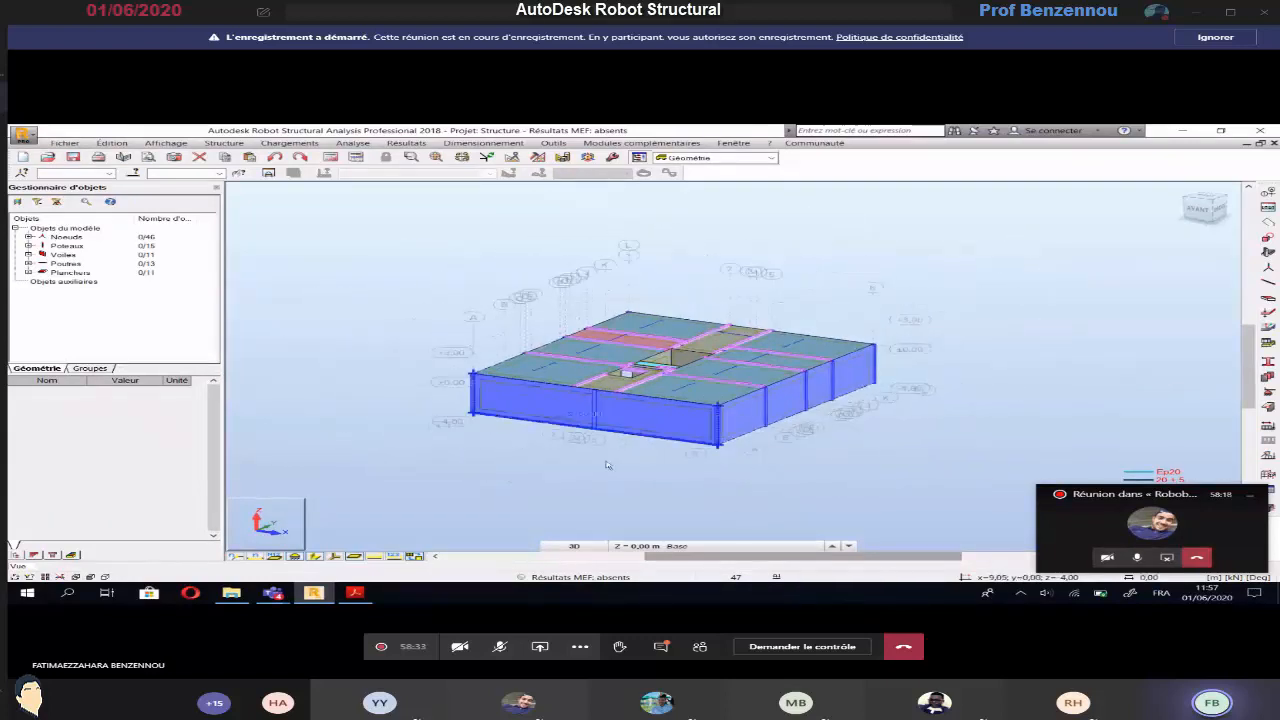
middle_click_drag(606, 465, 637, 473)
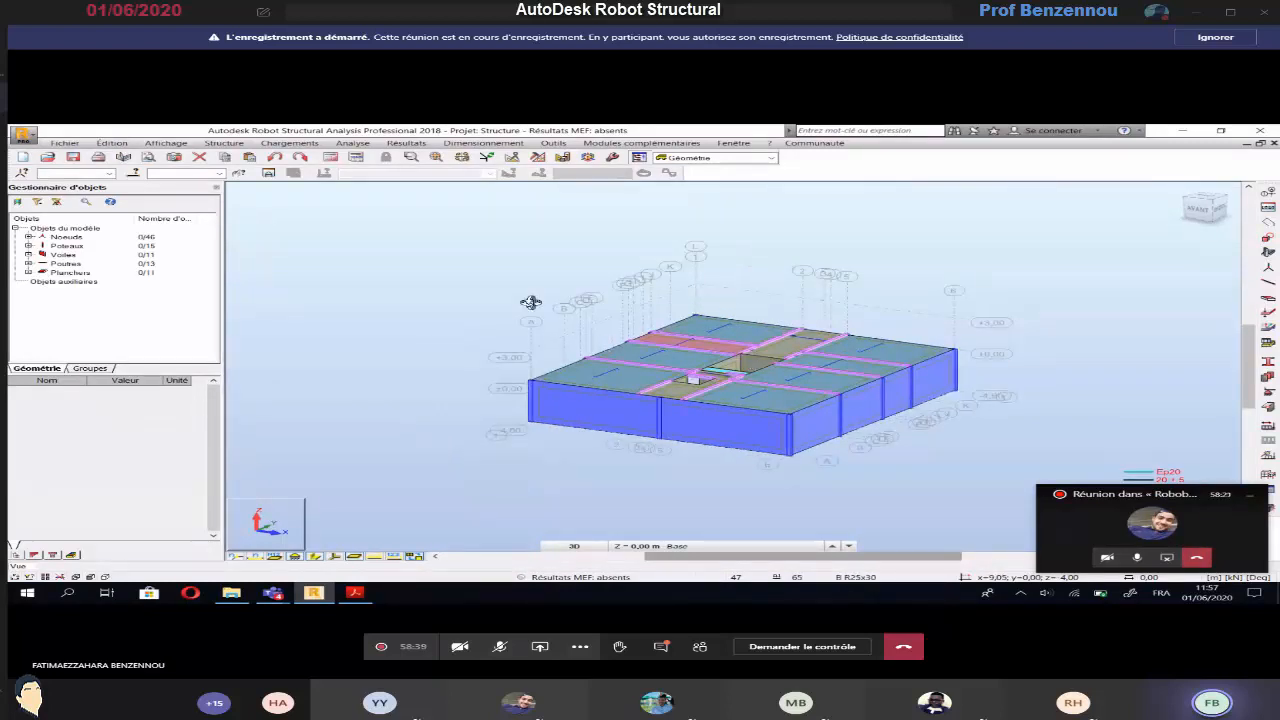
right_click(445, 285)
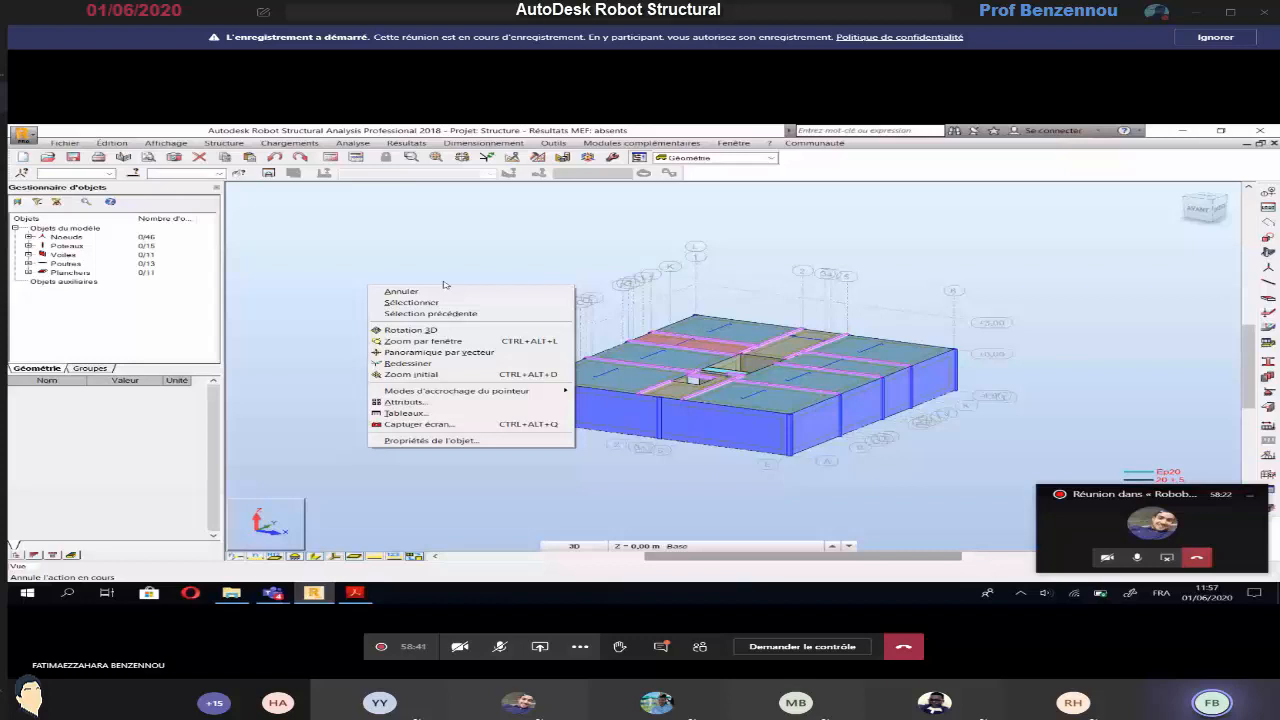
left_click(445, 287)
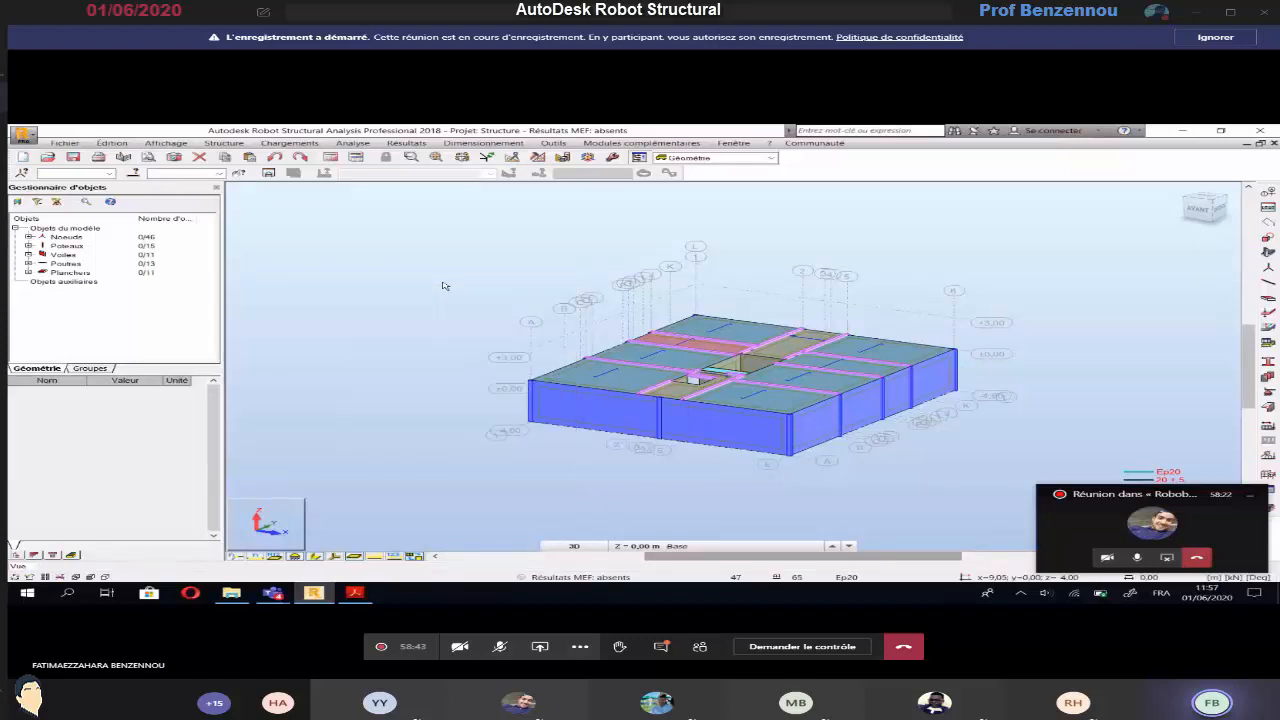
right_click(421, 300)
left_click(420, 303)
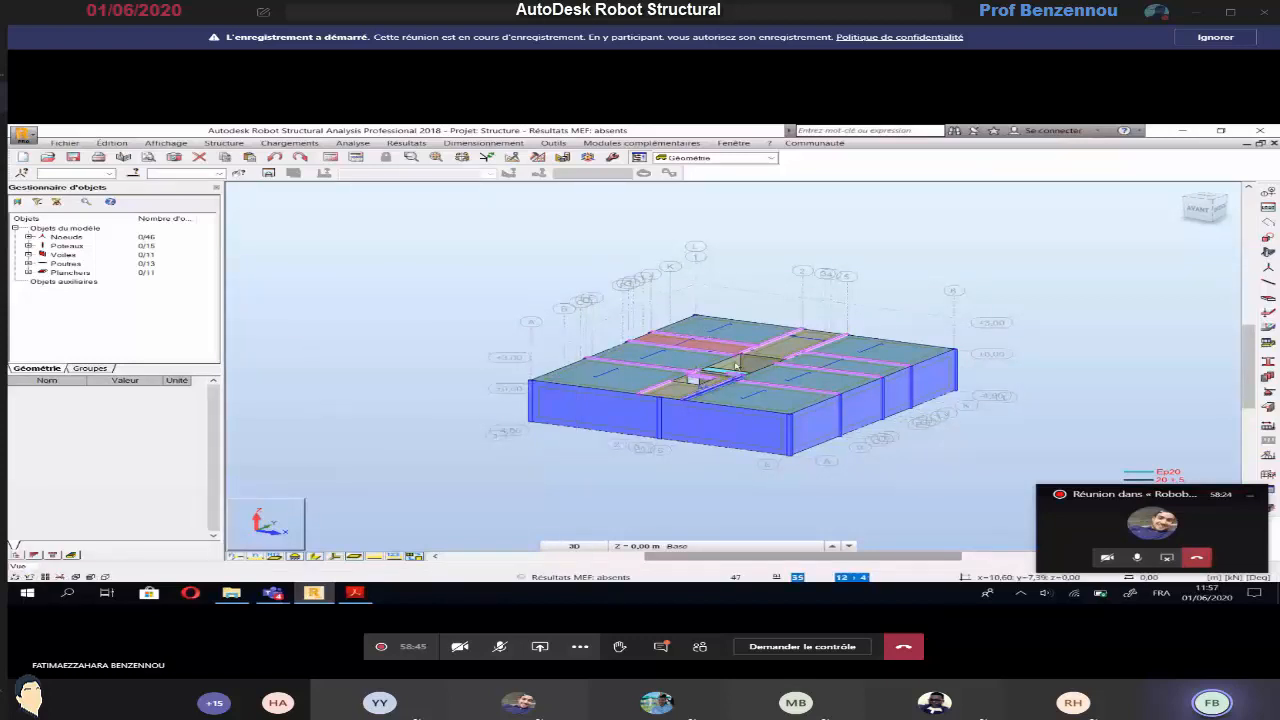
Check the staircase on the EXERCICE 3 plan in Acrobat Reader and compare it with the Robot model in XY and 3D
left_click(354, 592)
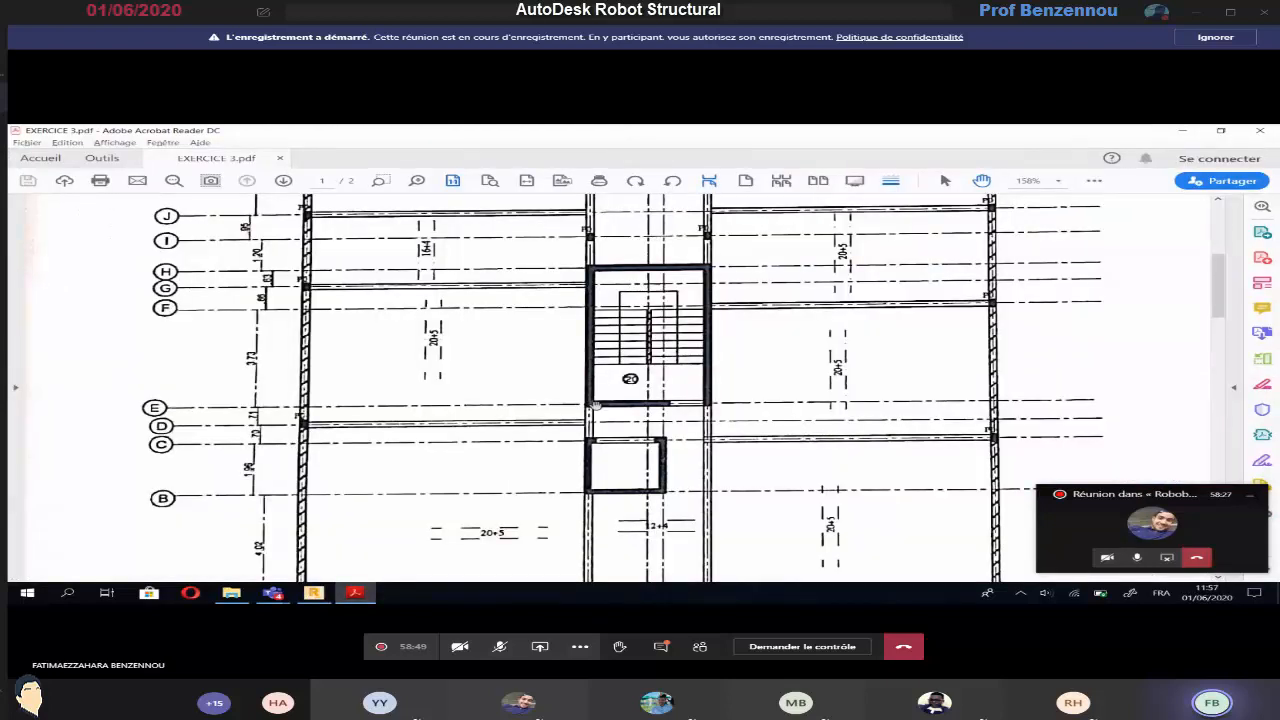
scroll(595, 405, "up", 1)
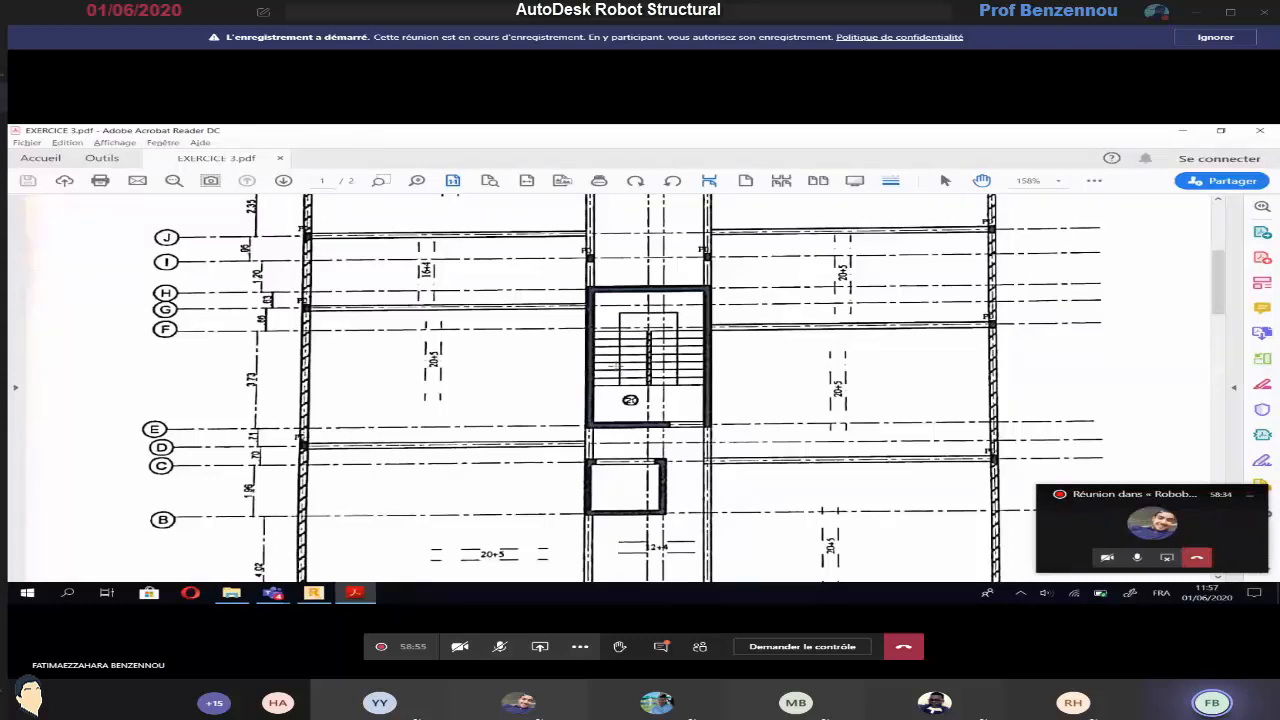
key("alt+Tab")
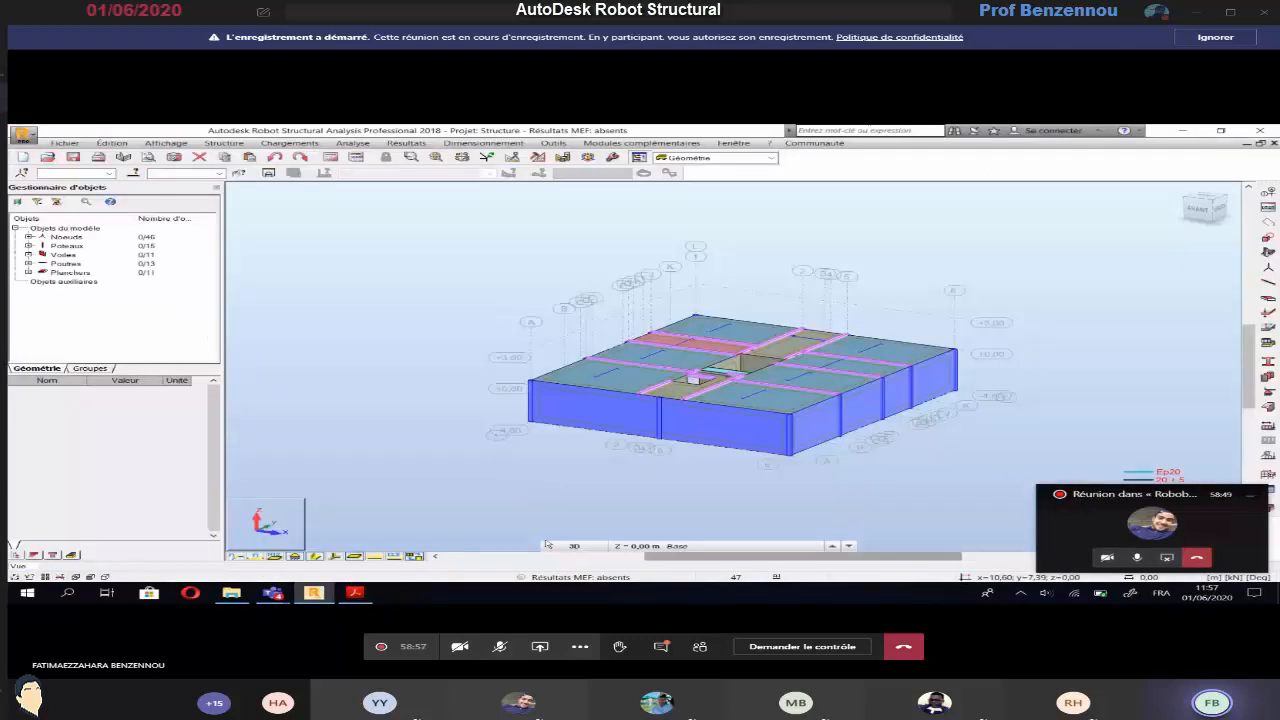
left_click(574, 546)
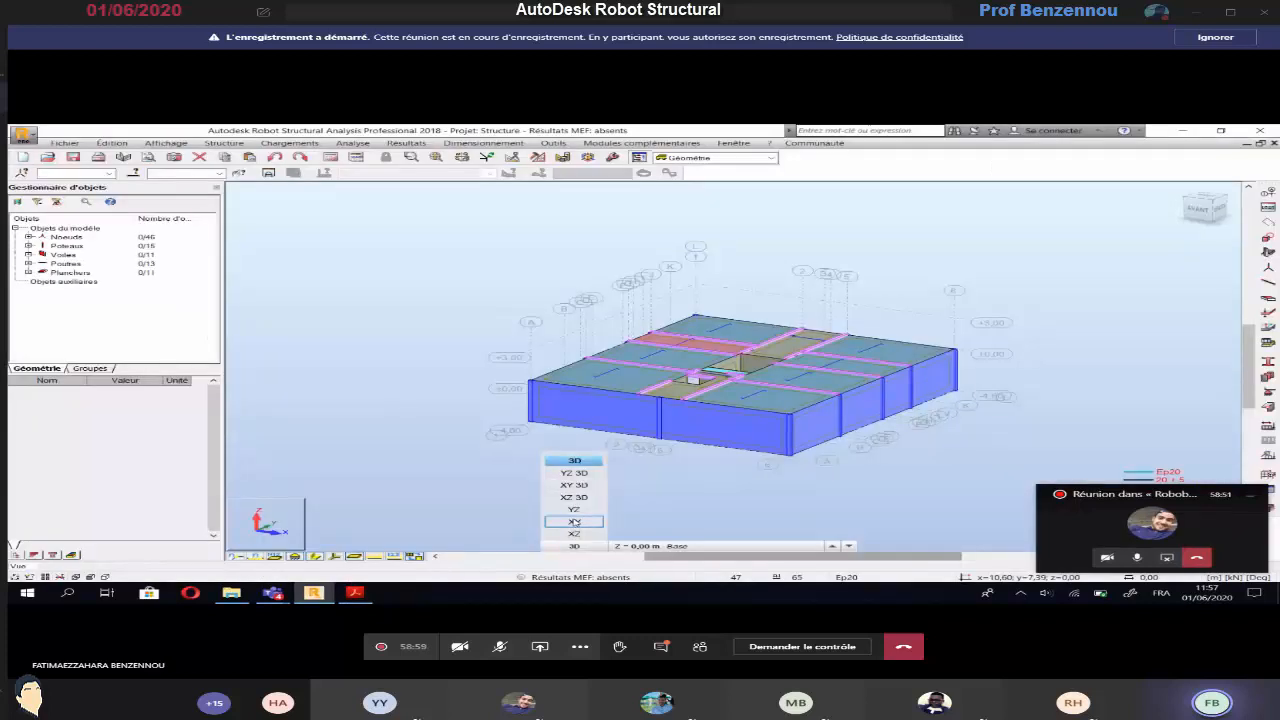
left_click(574, 521)
left_click(574, 546)
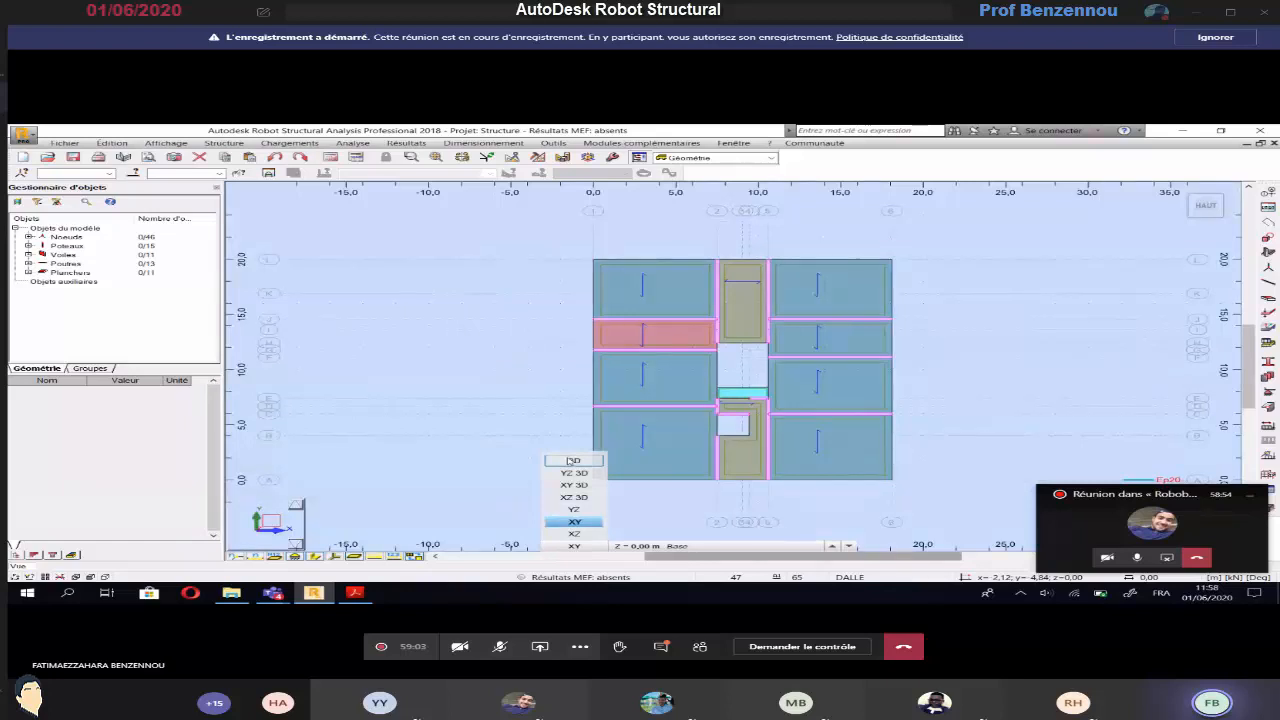
left_click(572, 461)
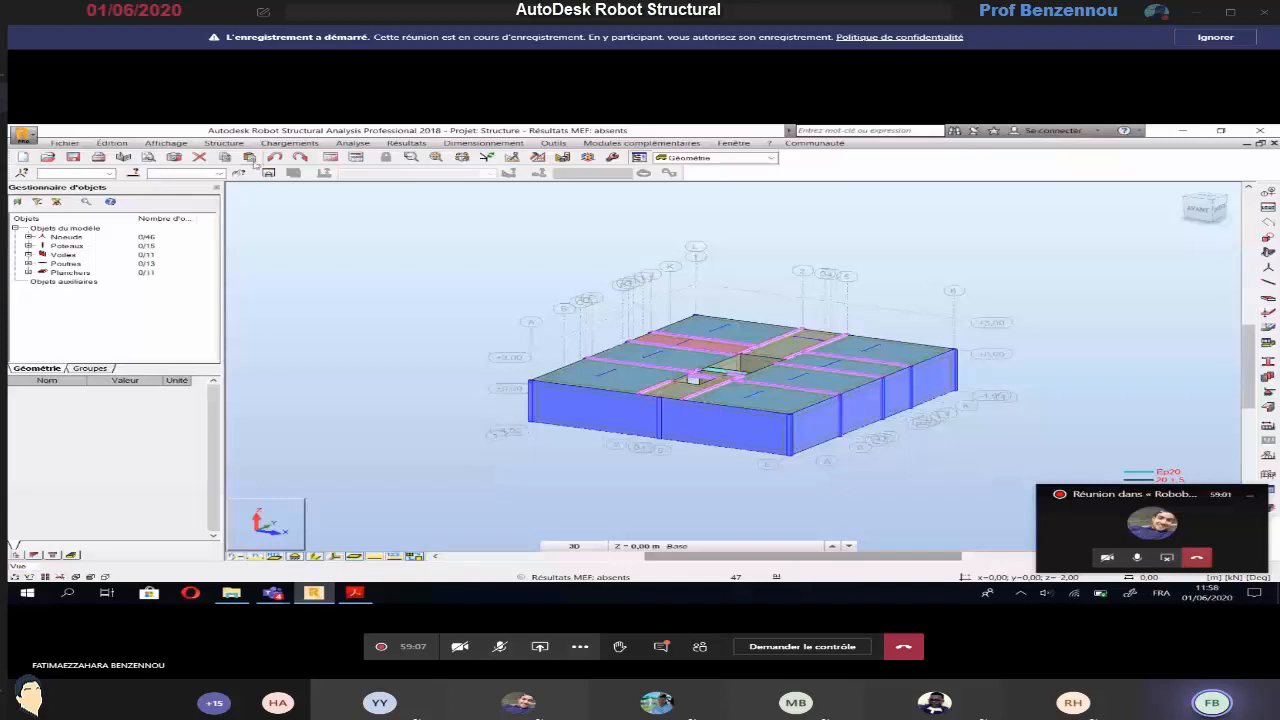
Add a Z construction line labelled ESC at -2,00 m by repeating the -4,00 m level once with 2 m spacing
left_click(224, 143)
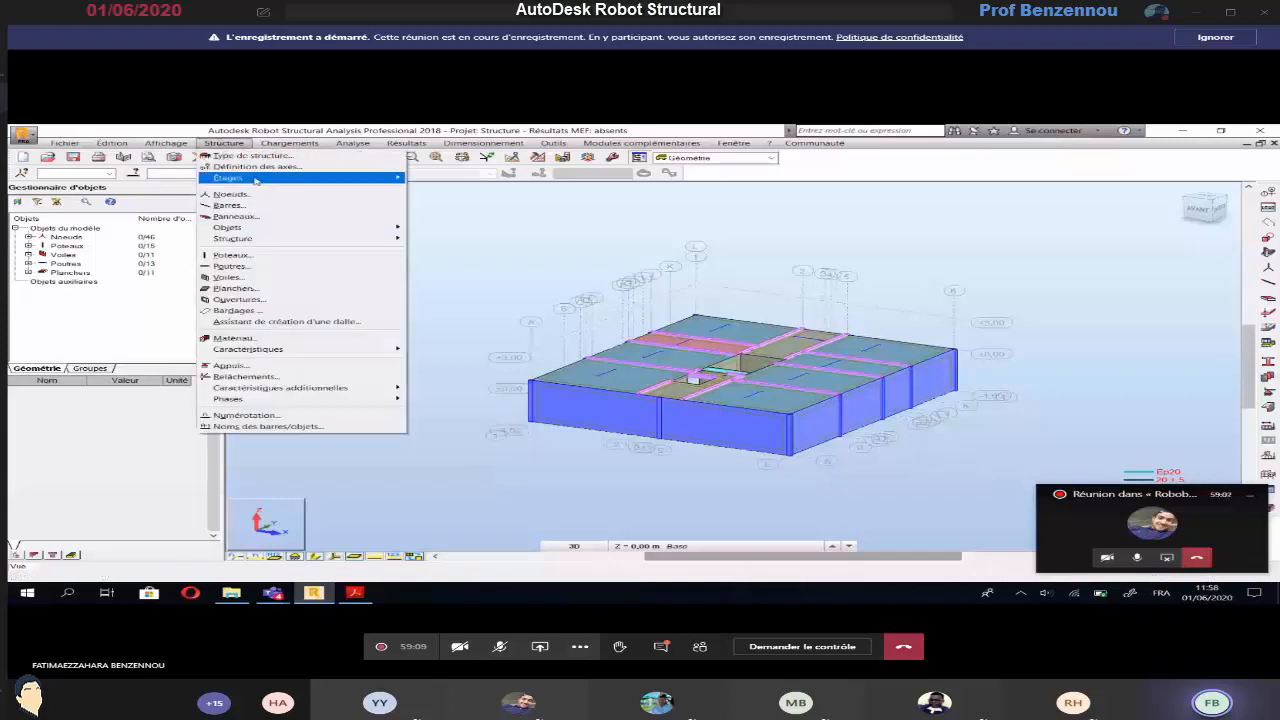
left_click(258, 166)
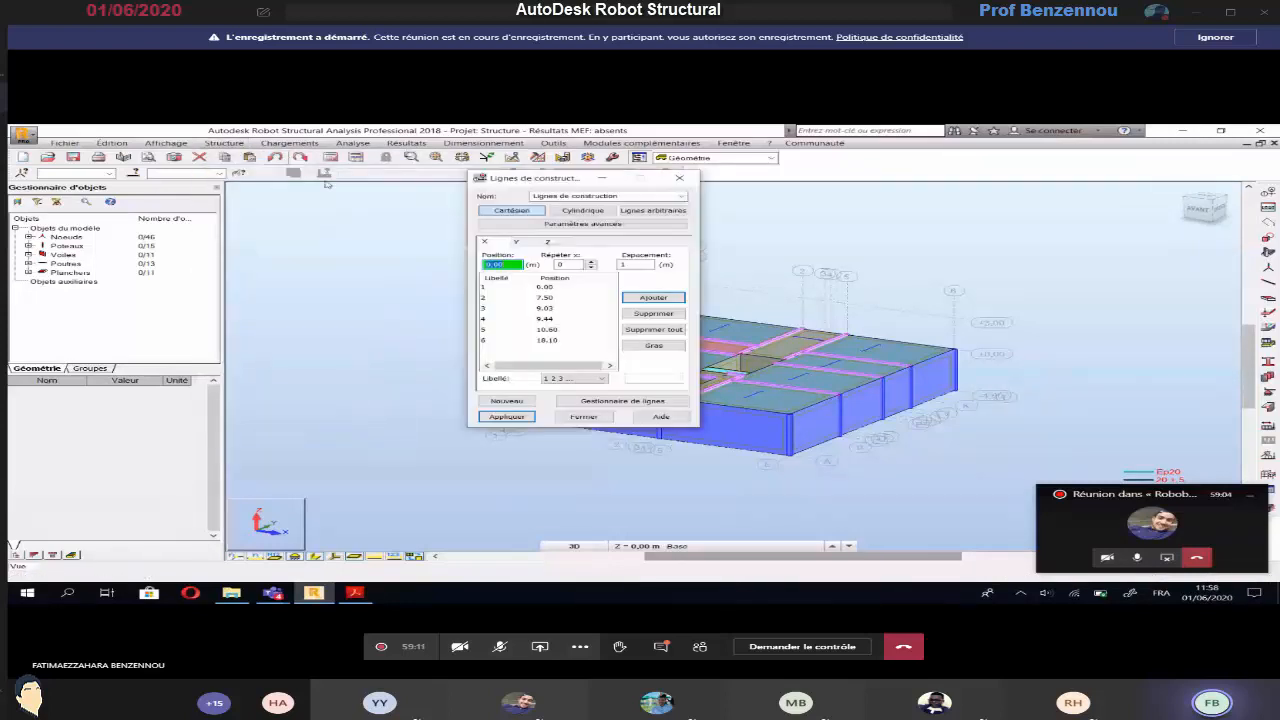
left_click(548, 242)
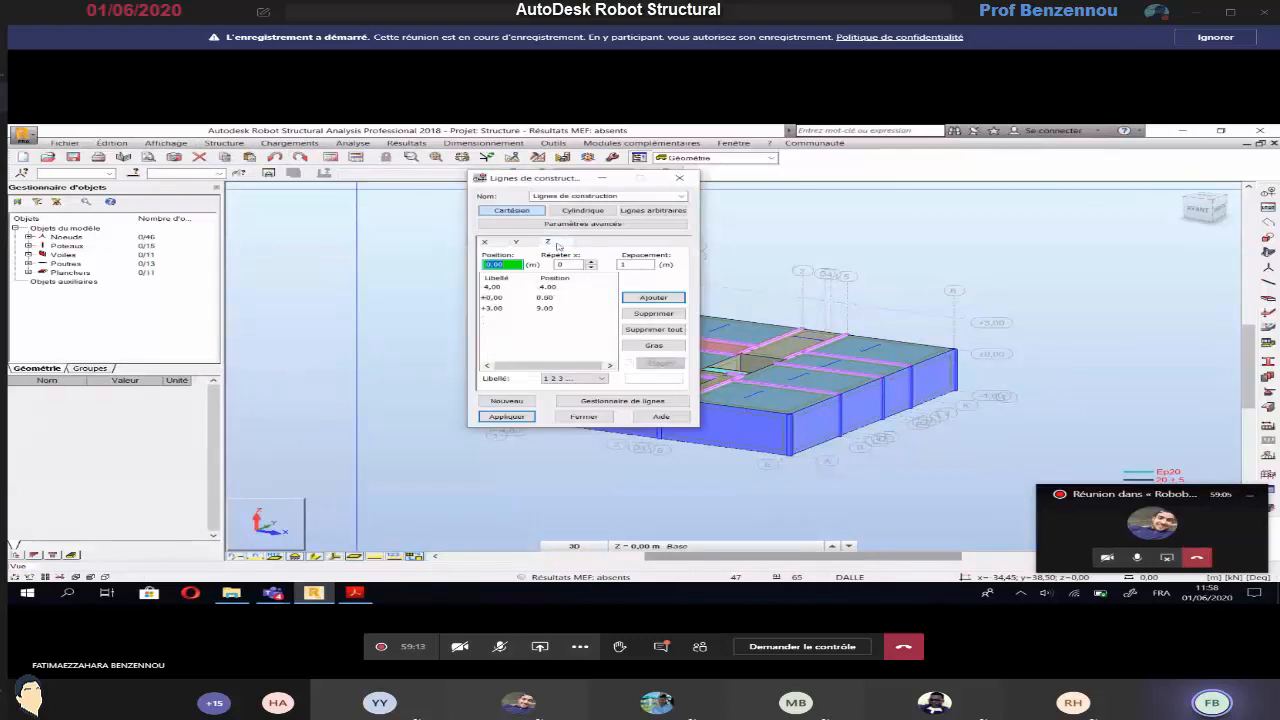
left_click(492, 287)
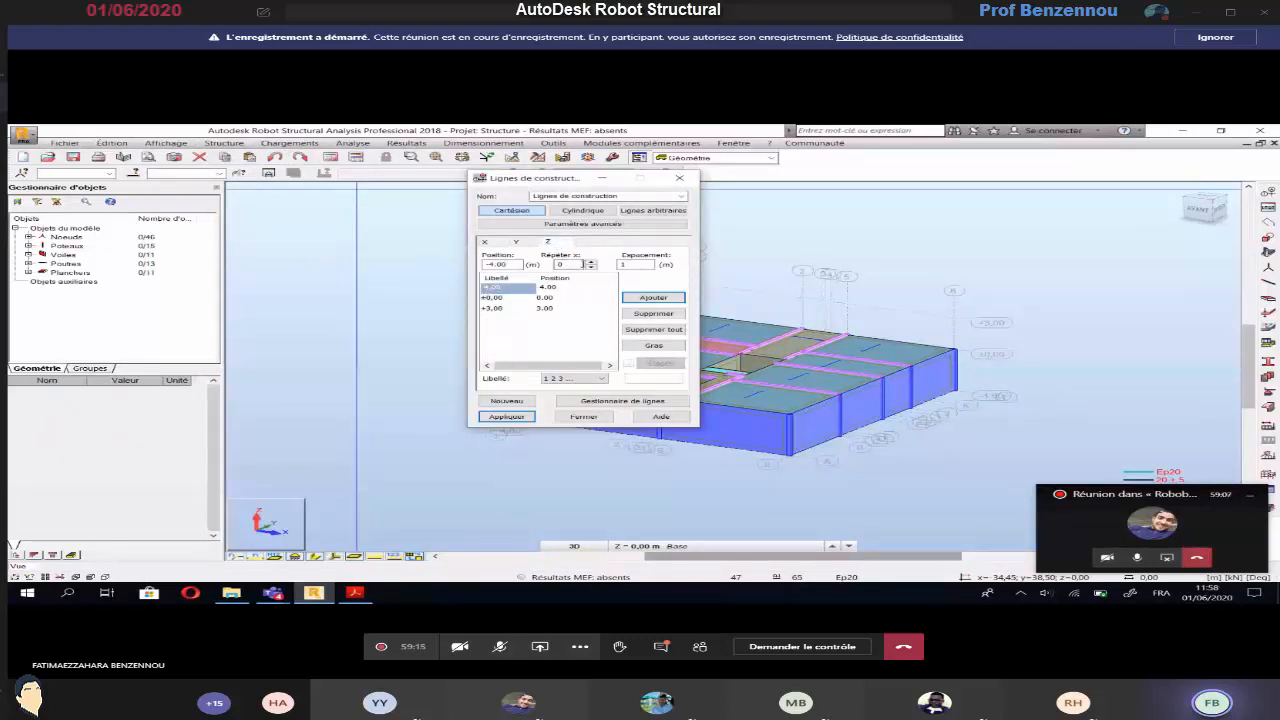
double_click(583, 264)
key("Tab")
left_click(602, 378)
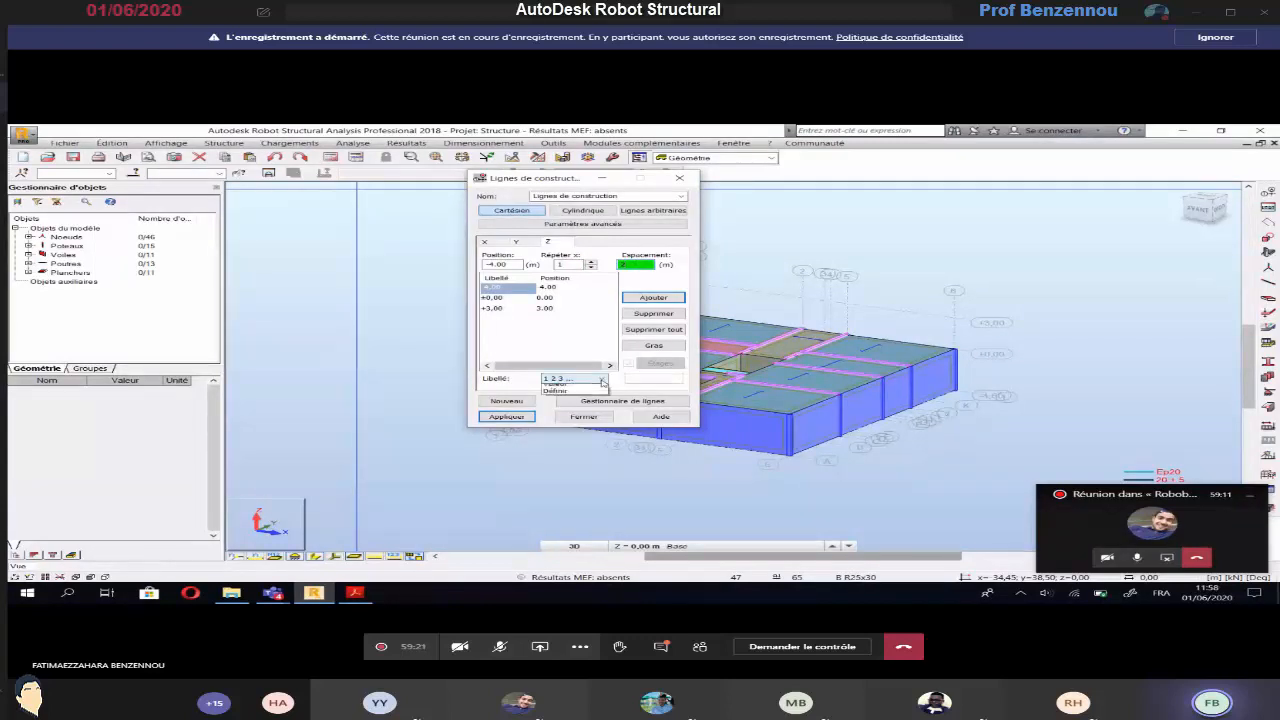
left_click(570, 408)
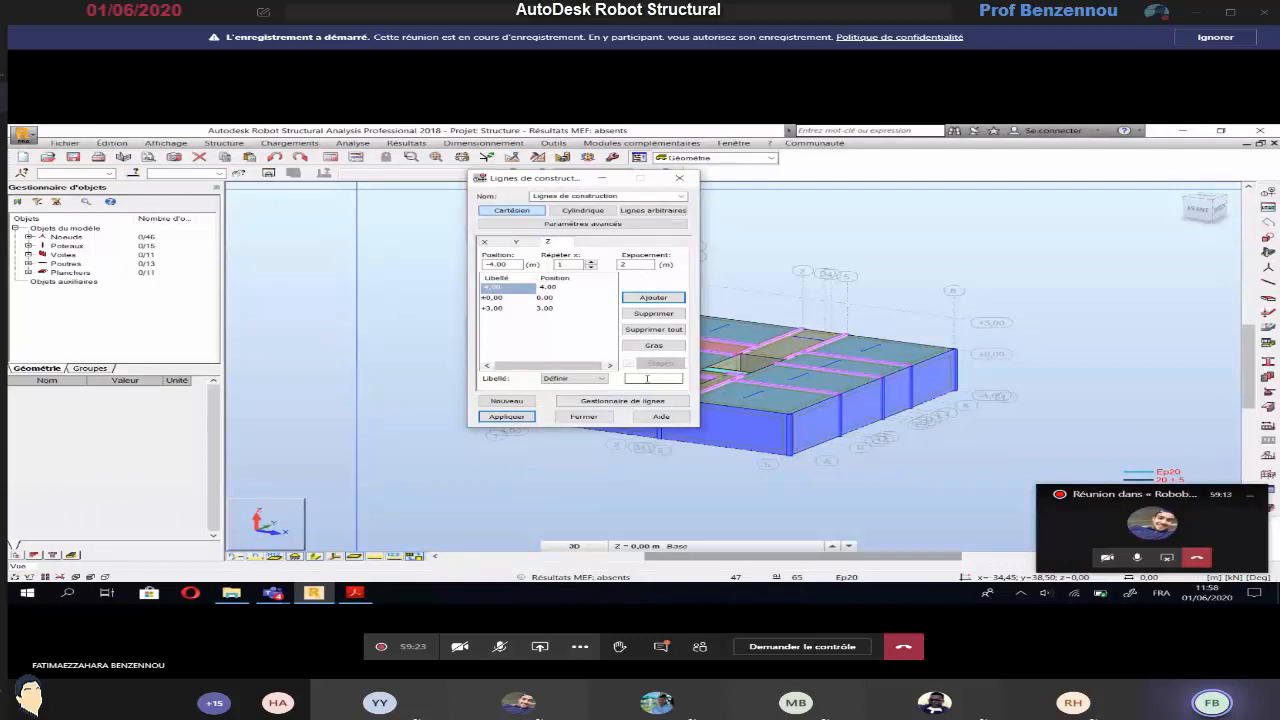
left_click(647, 378)
type("BAS")
left_click(653, 297)
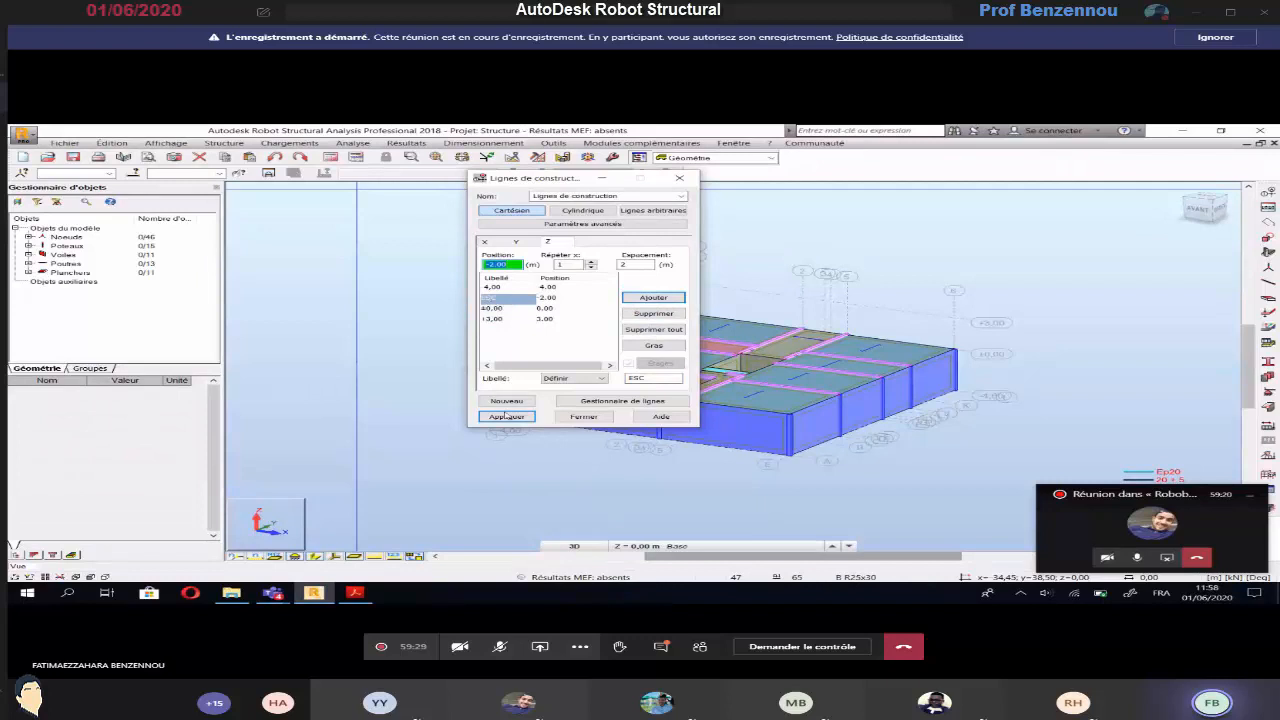
left_click(585, 416)
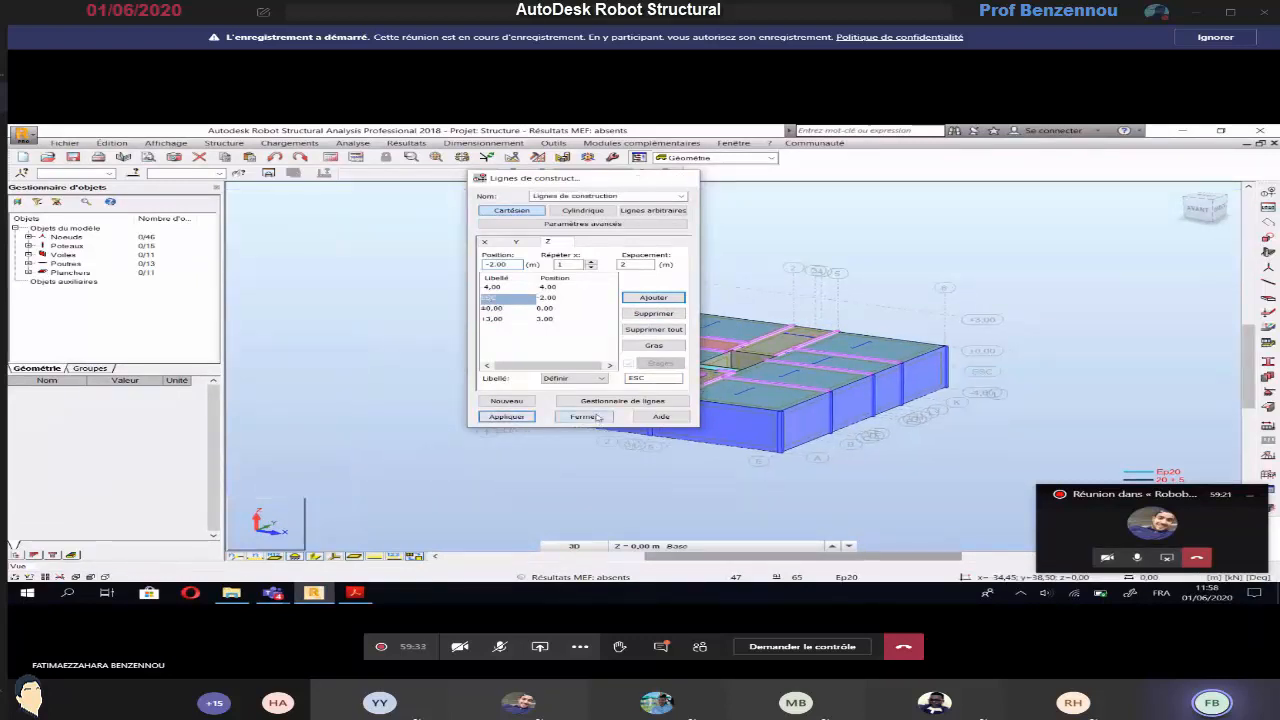
Display the XY plan view at the ESC construction level, -2,00 m
left_click(565, 545)
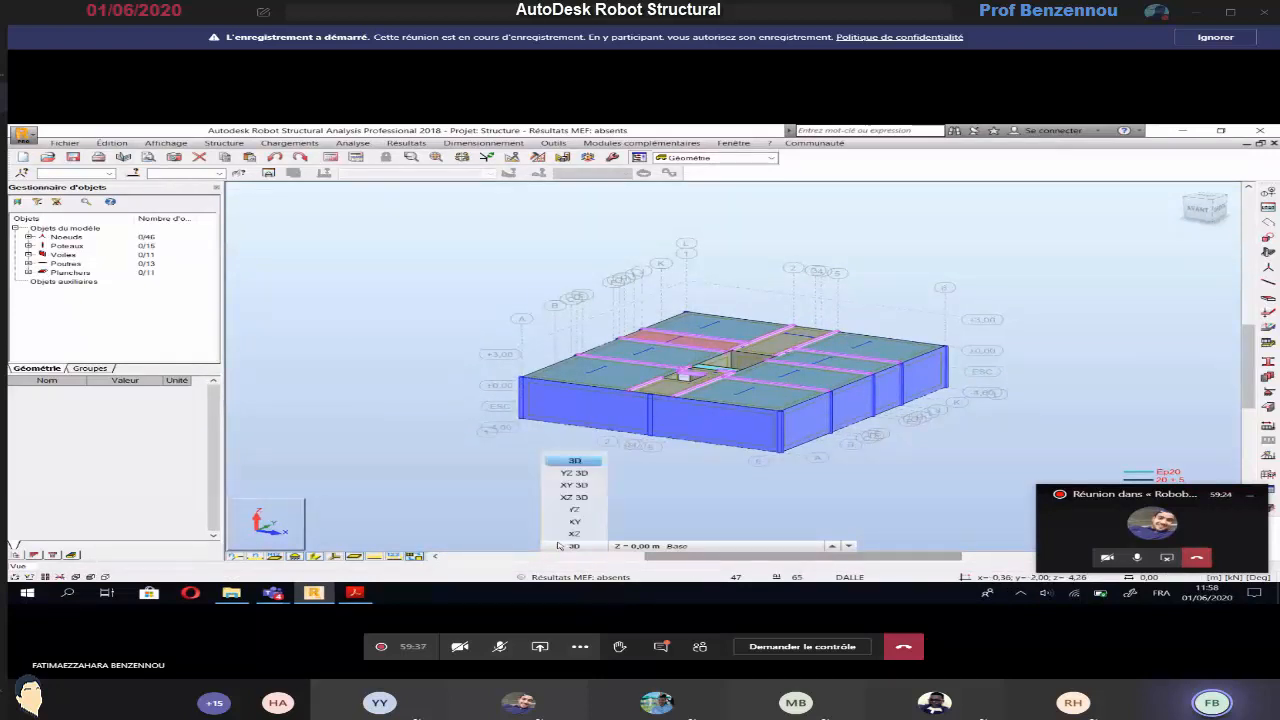
left_click(574, 521)
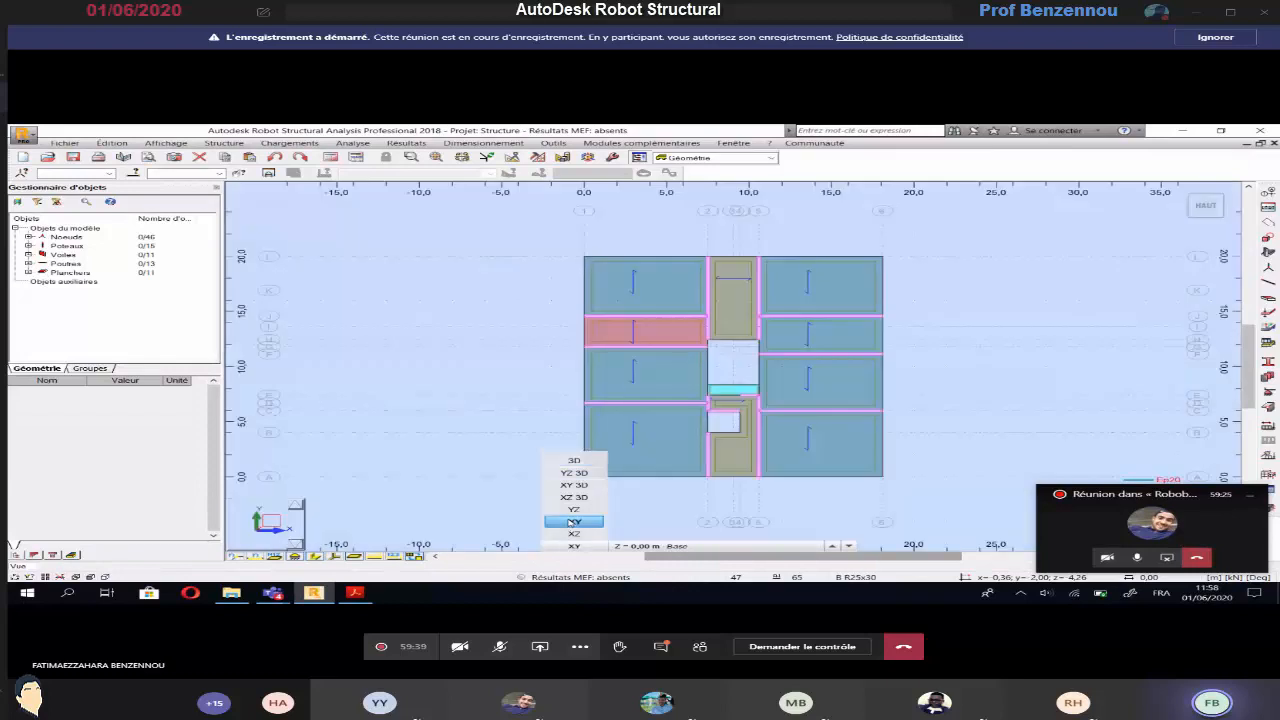
left_click(652, 546)
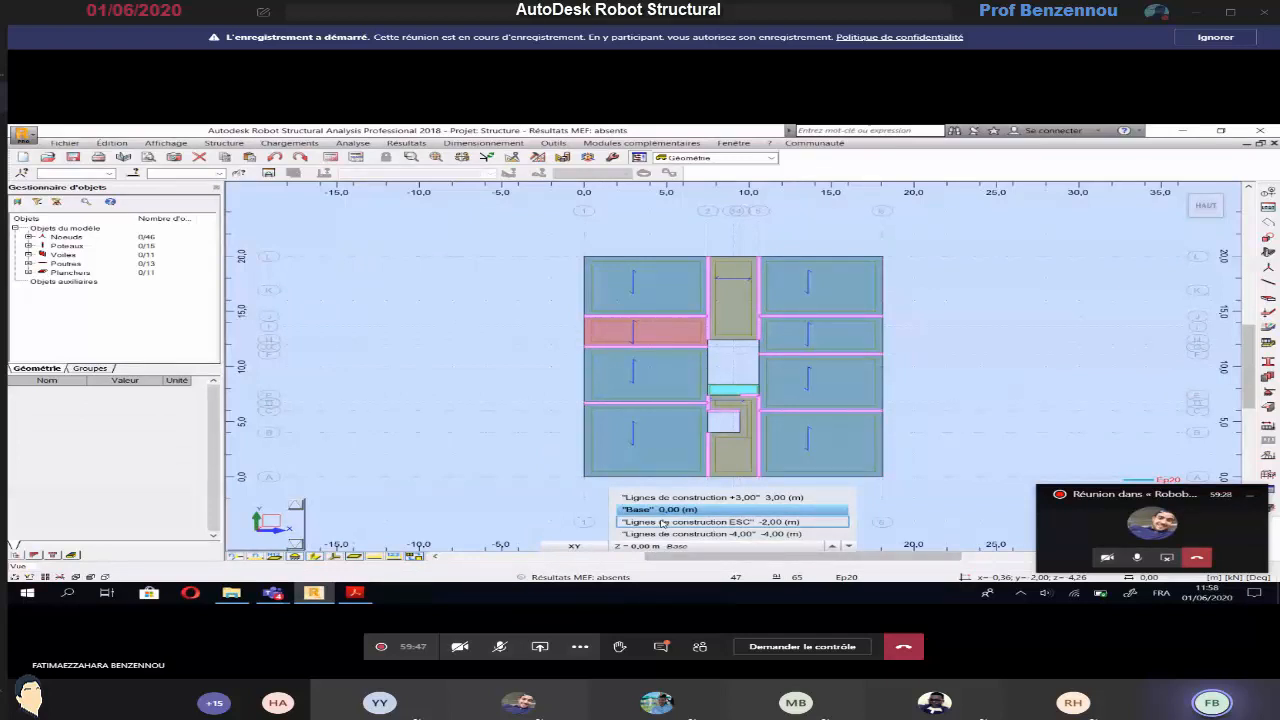
left_click(662, 522)
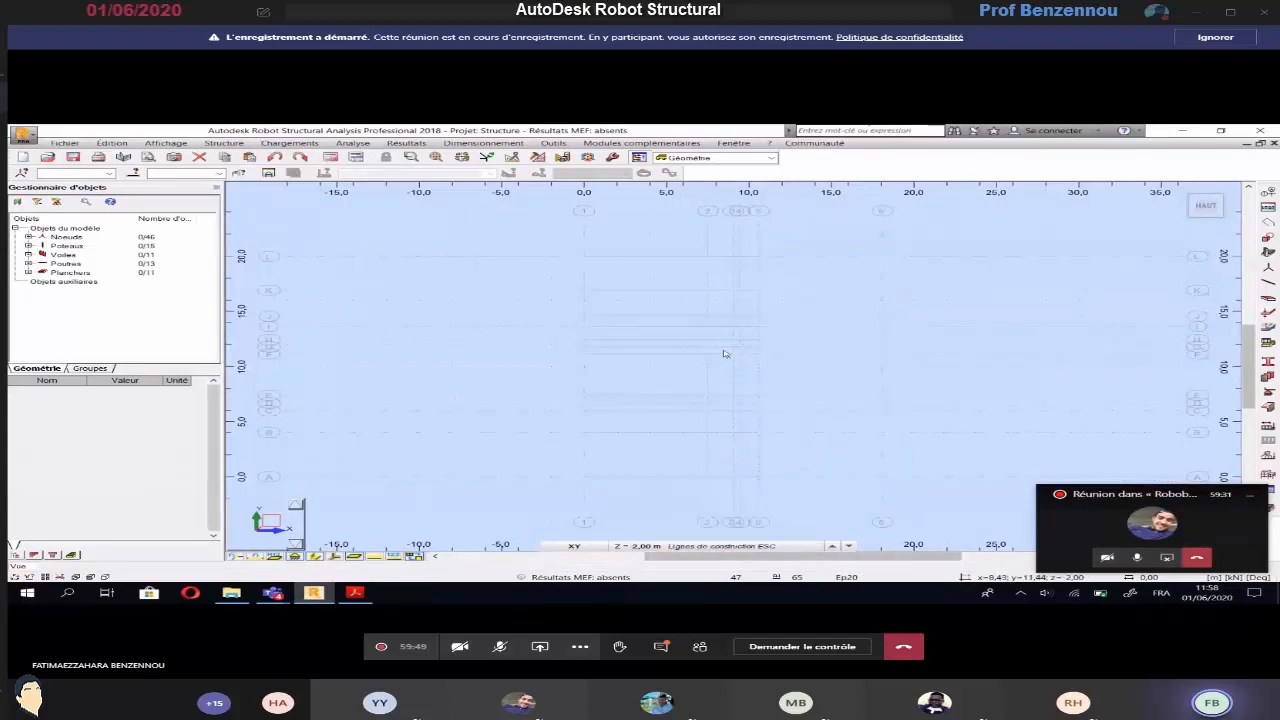
Check the intermediate landing on the plan and create its Ep20 contour floor through 7,50; 12,41, 7,50; 11,12, 10,60; 11,12 and 10,60; 12,41
key("alt+Tab")
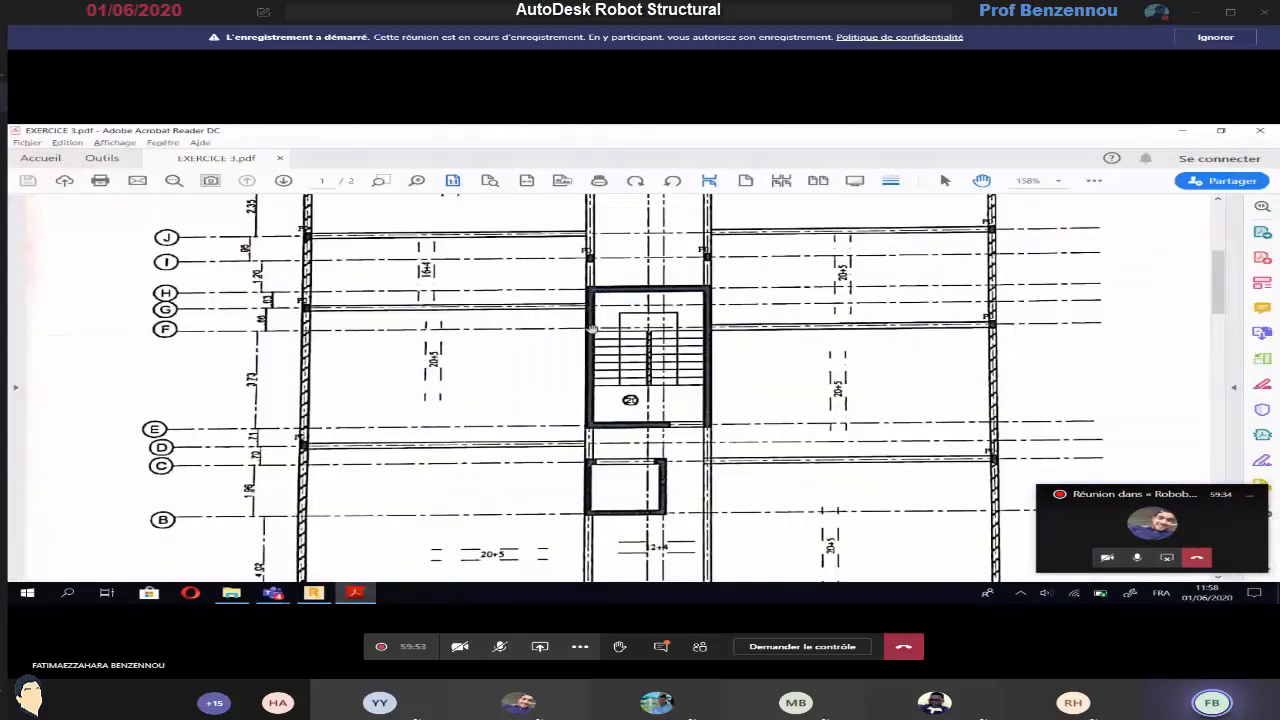
key("alt+Tab")
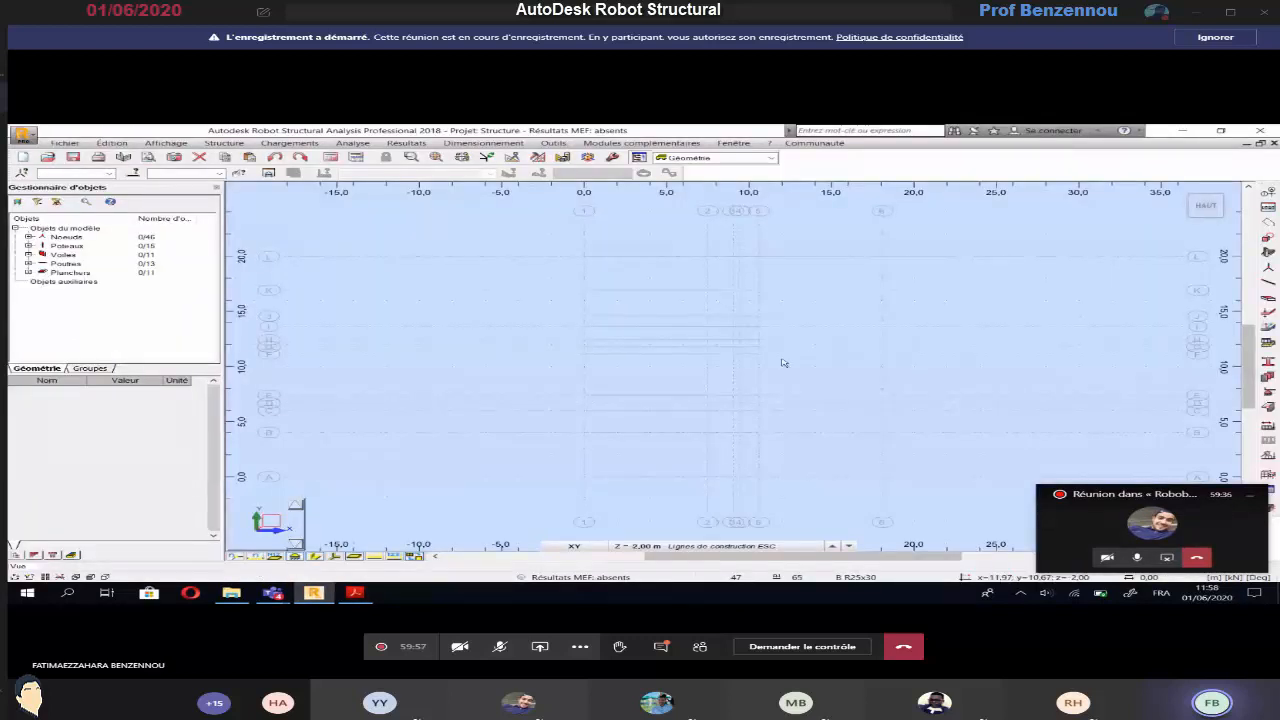
scroll(774, 363, "up", 1)
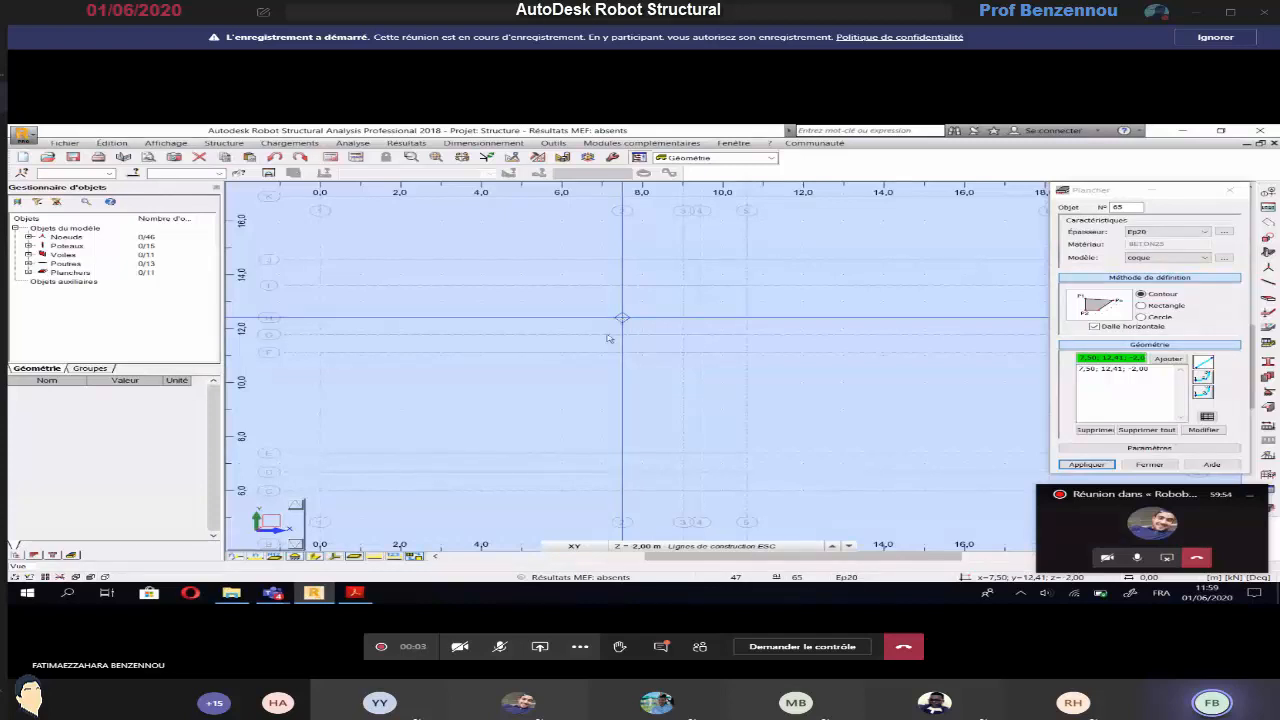
left_click(746, 354)
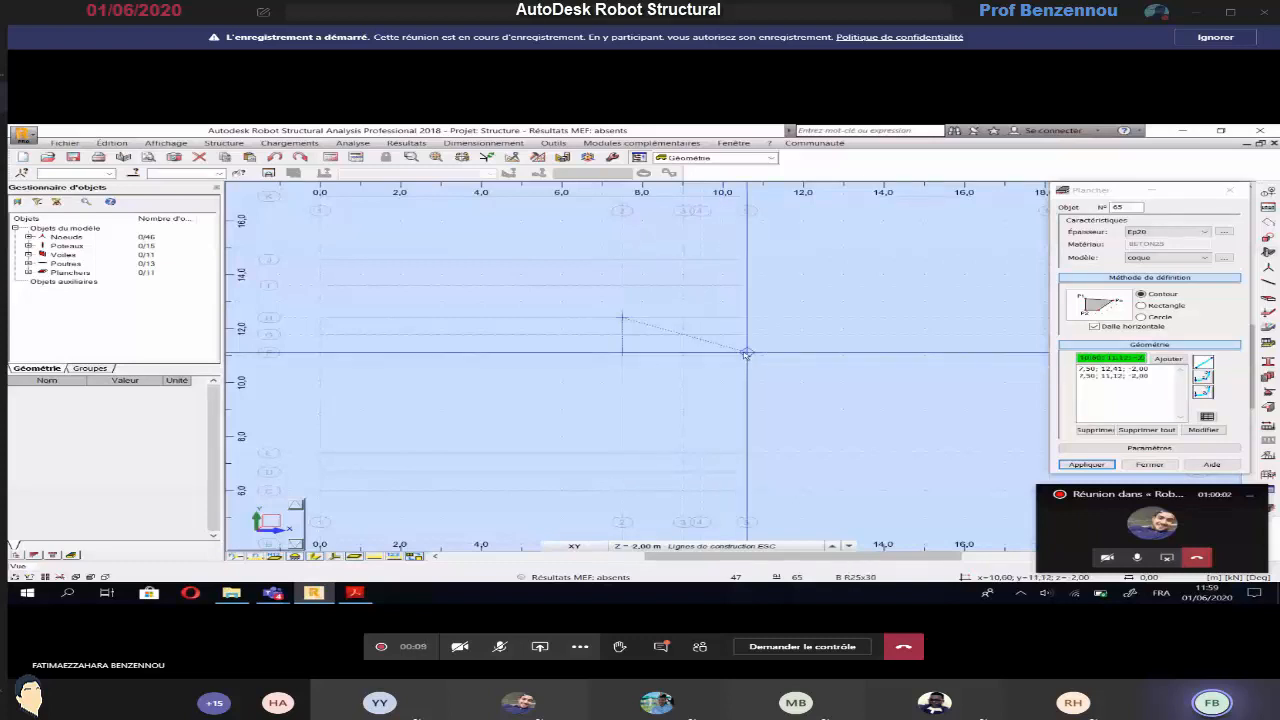
left_click(744, 352)
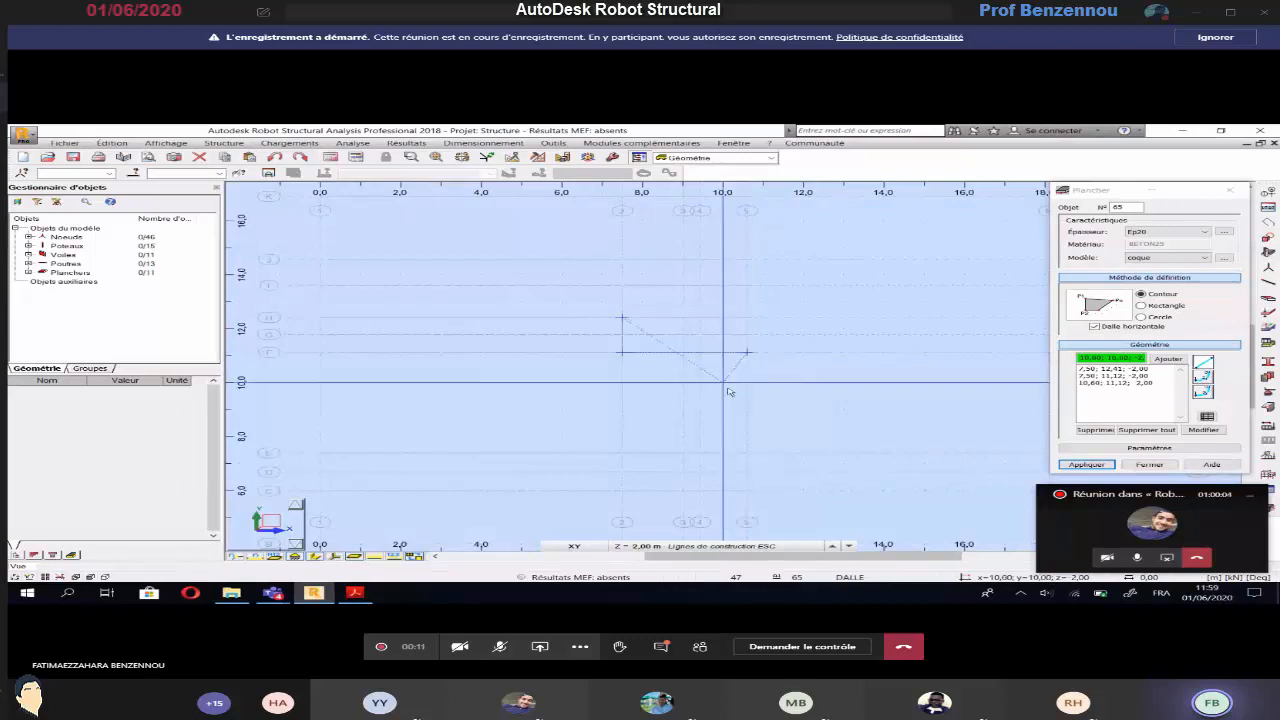
left_click(747, 318)
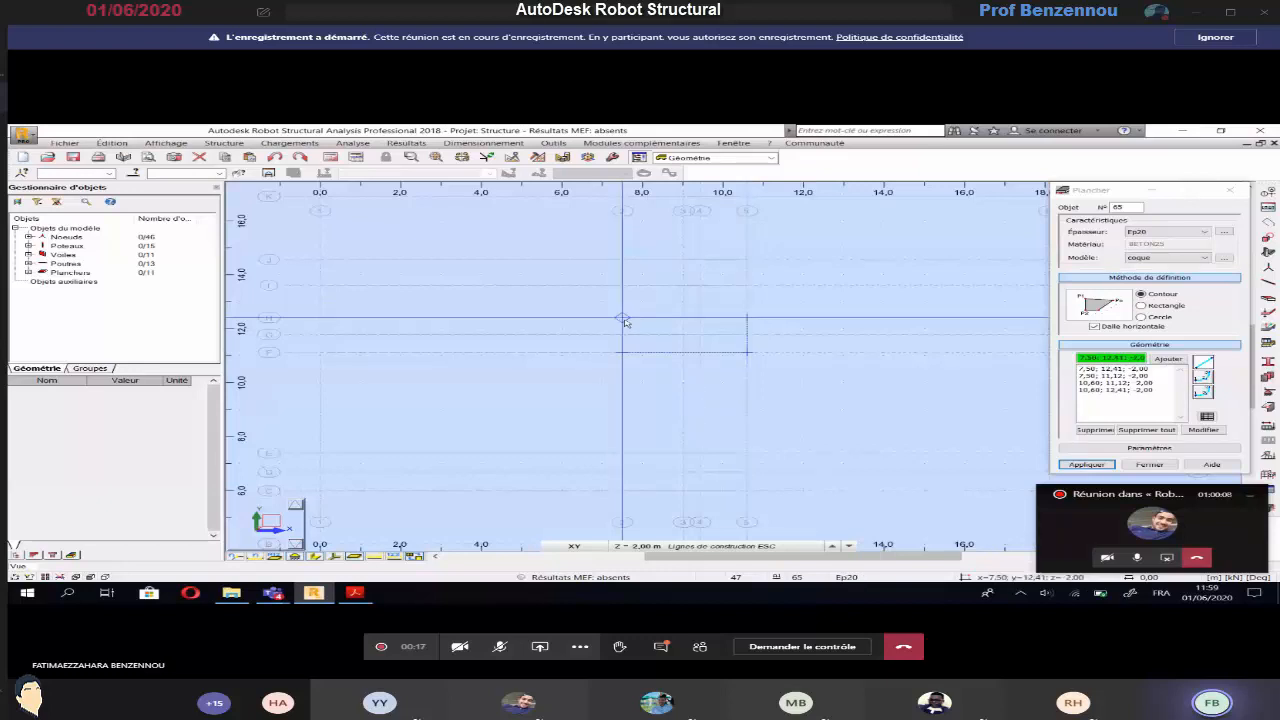
left_click(624, 320)
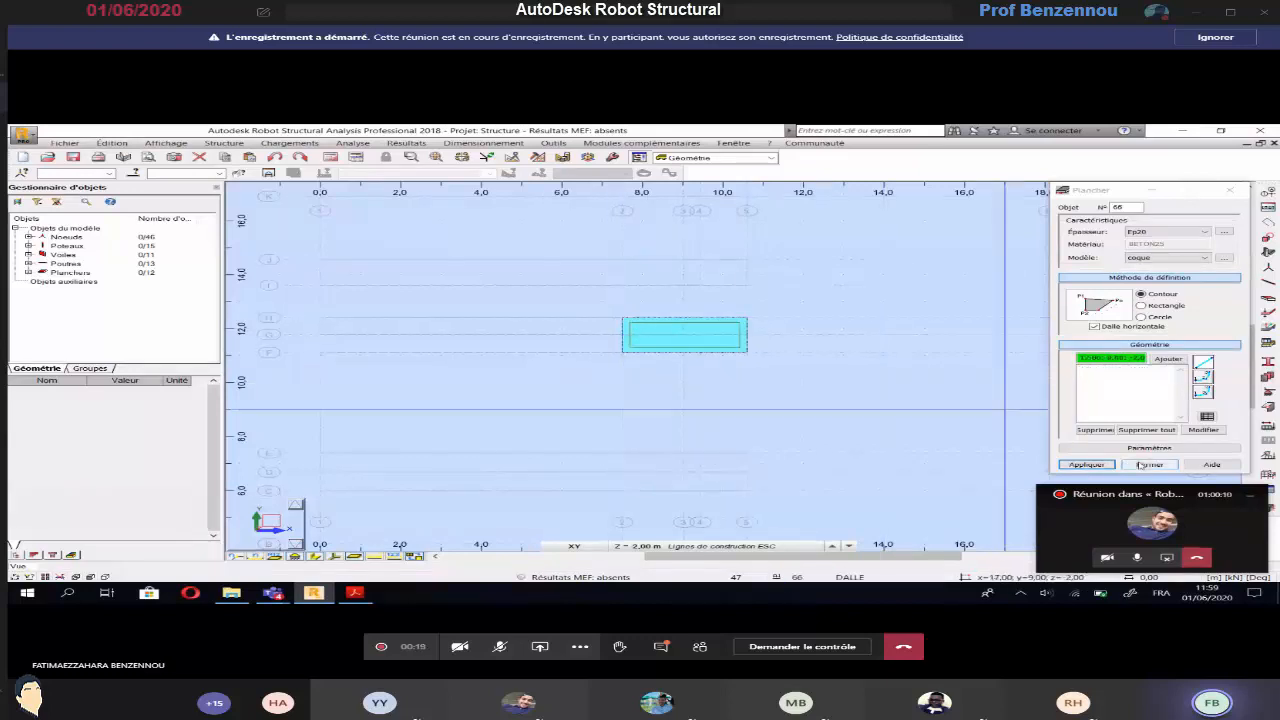
left_click(1145, 465)
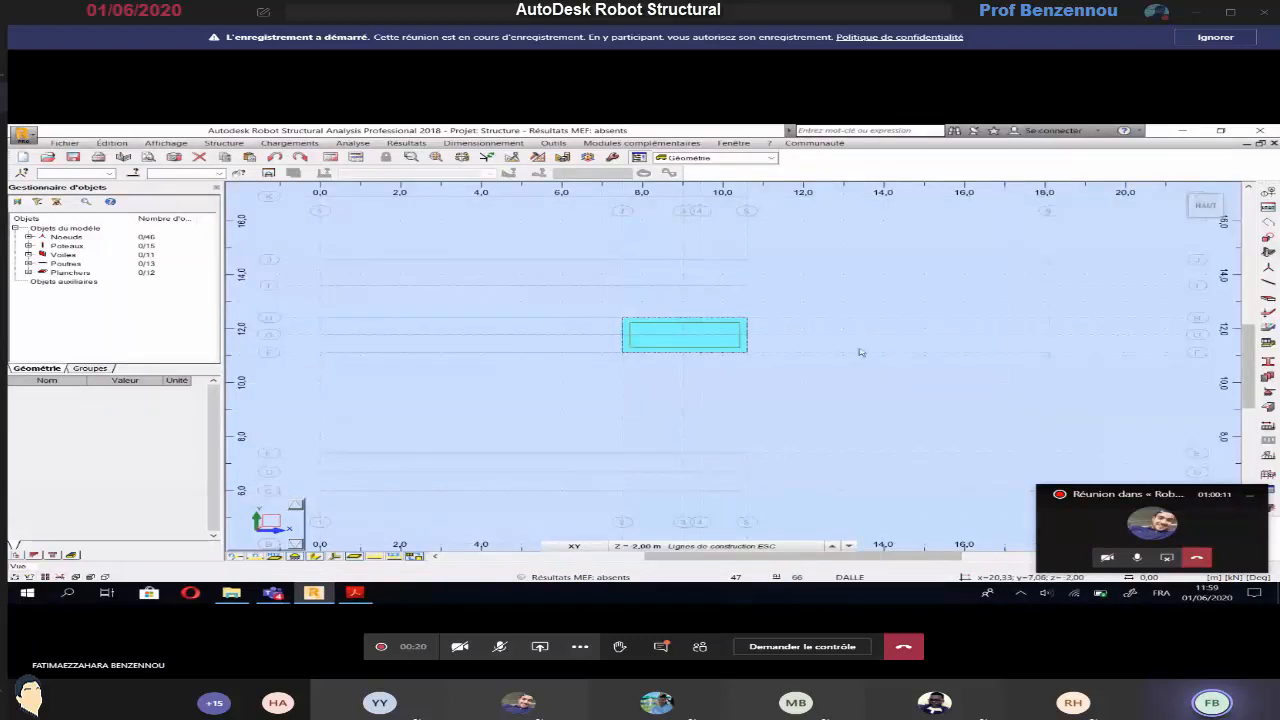
Display the XY plan view at the -4,00 m construction level and open the floor definition
left_click(666, 546)
left_click(675, 534)
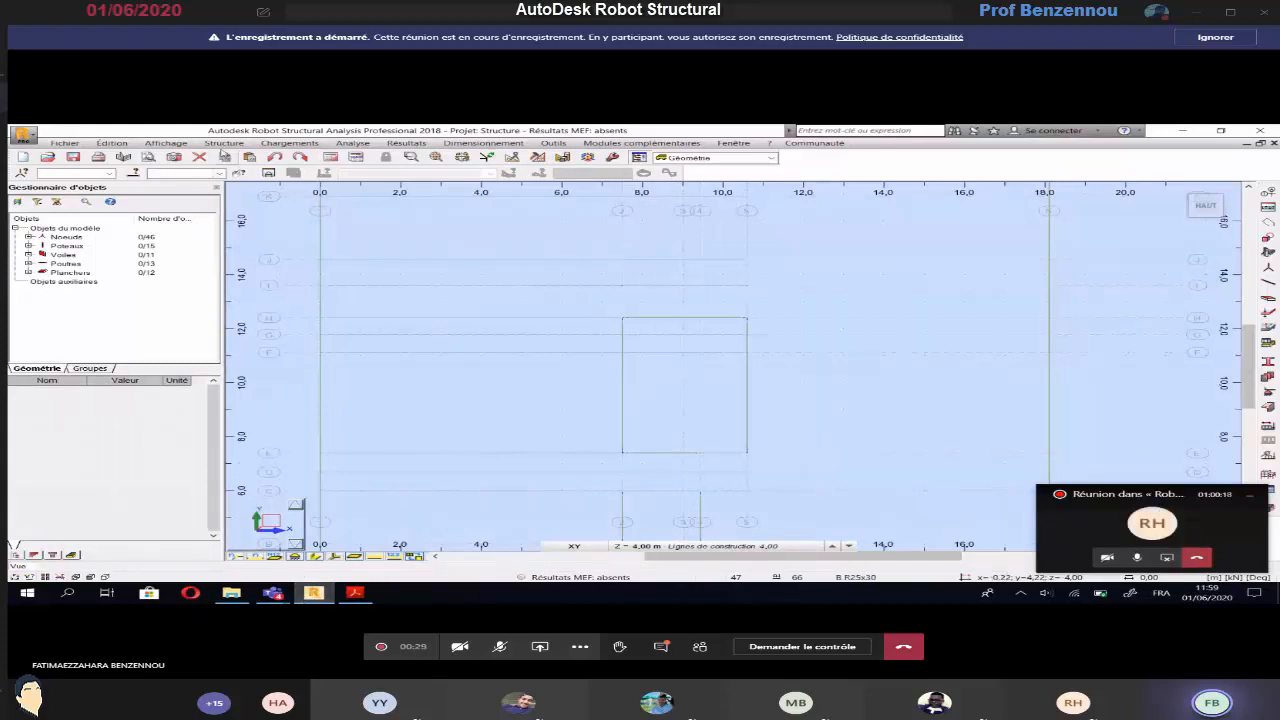
left_click(224, 143)
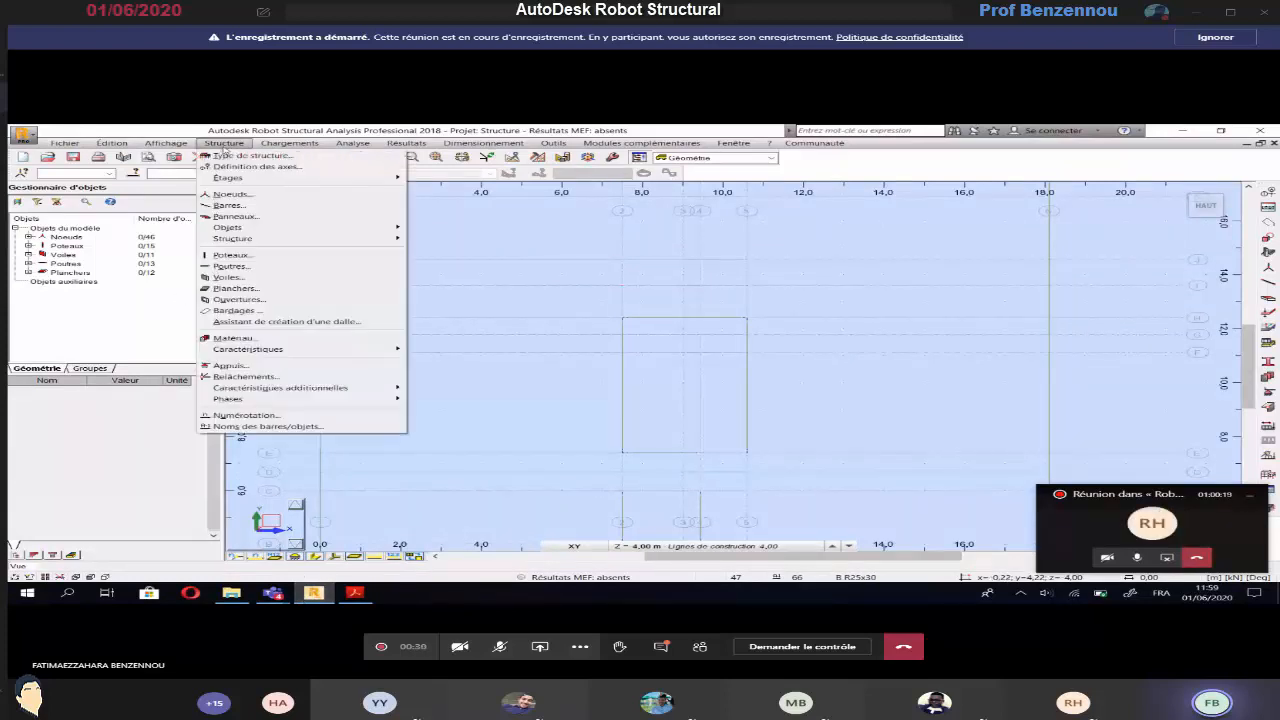
left_click(235, 288)
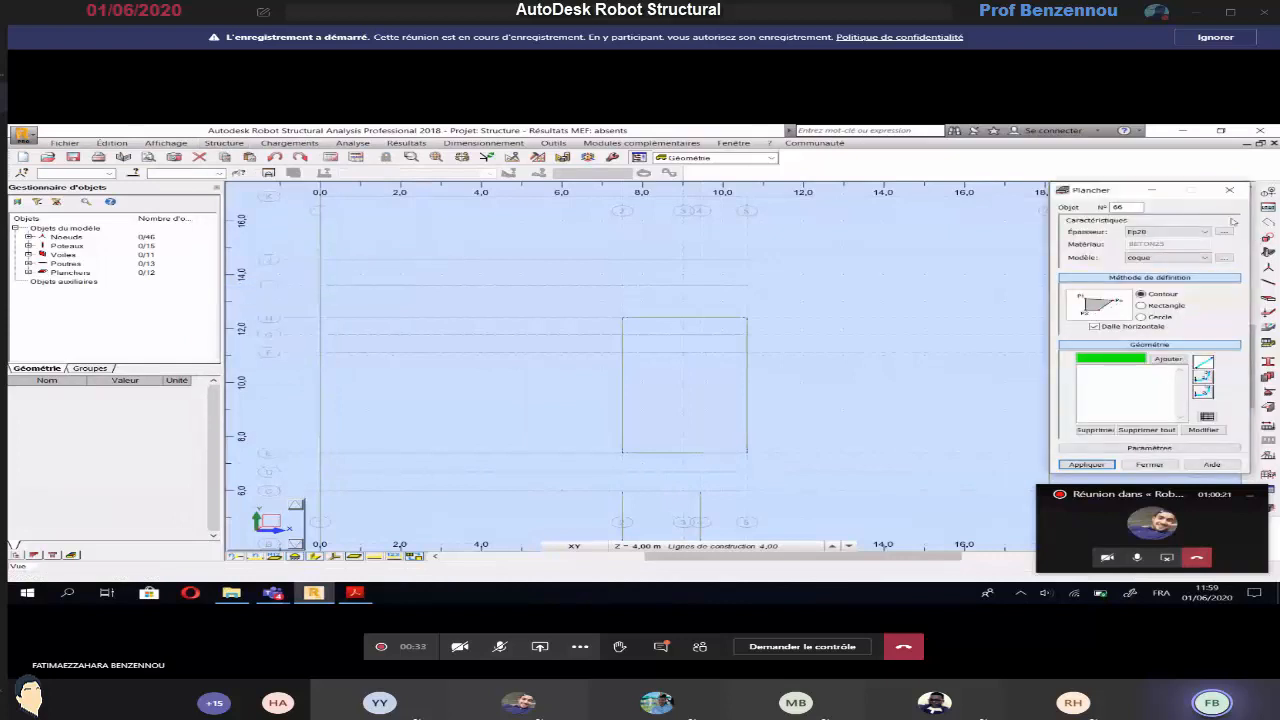
Define a uniform 15 cm floor thickness named Volé 15 and assign it to the new floor
left_click(1225, 231)
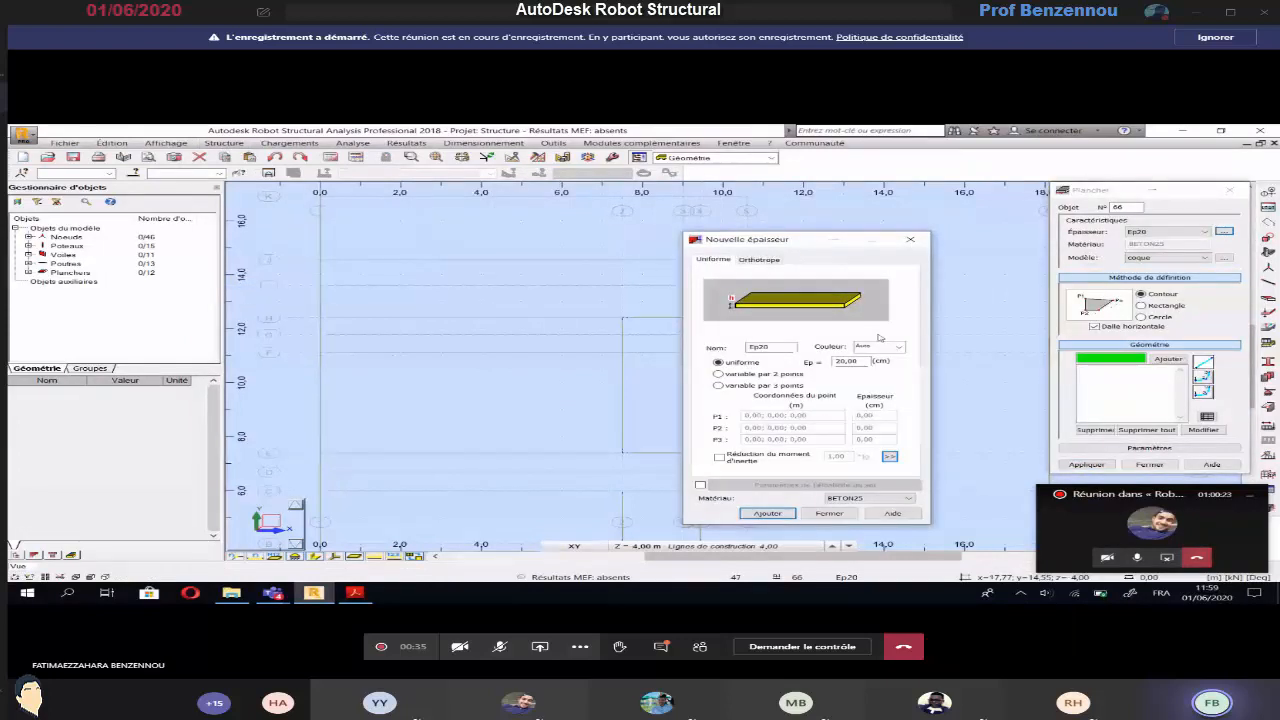
double_click(840, 360)
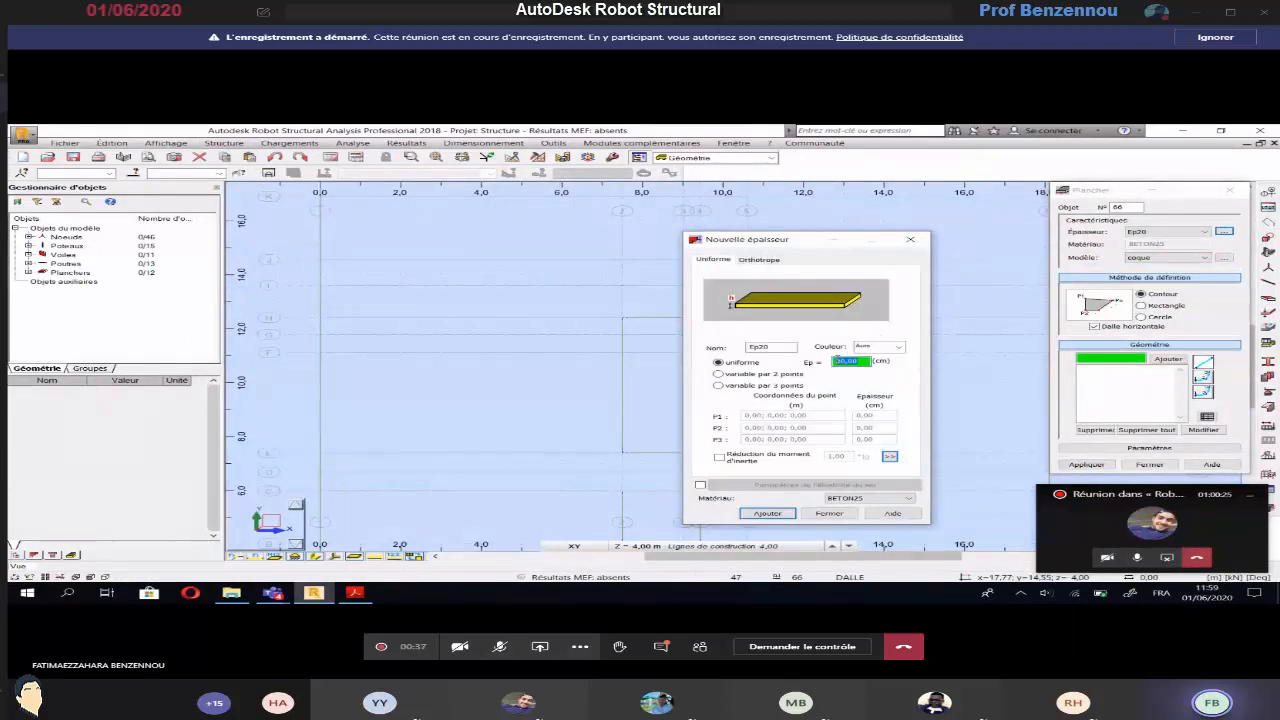
type("16")
left_click_drag(773, 348, 727, 352)
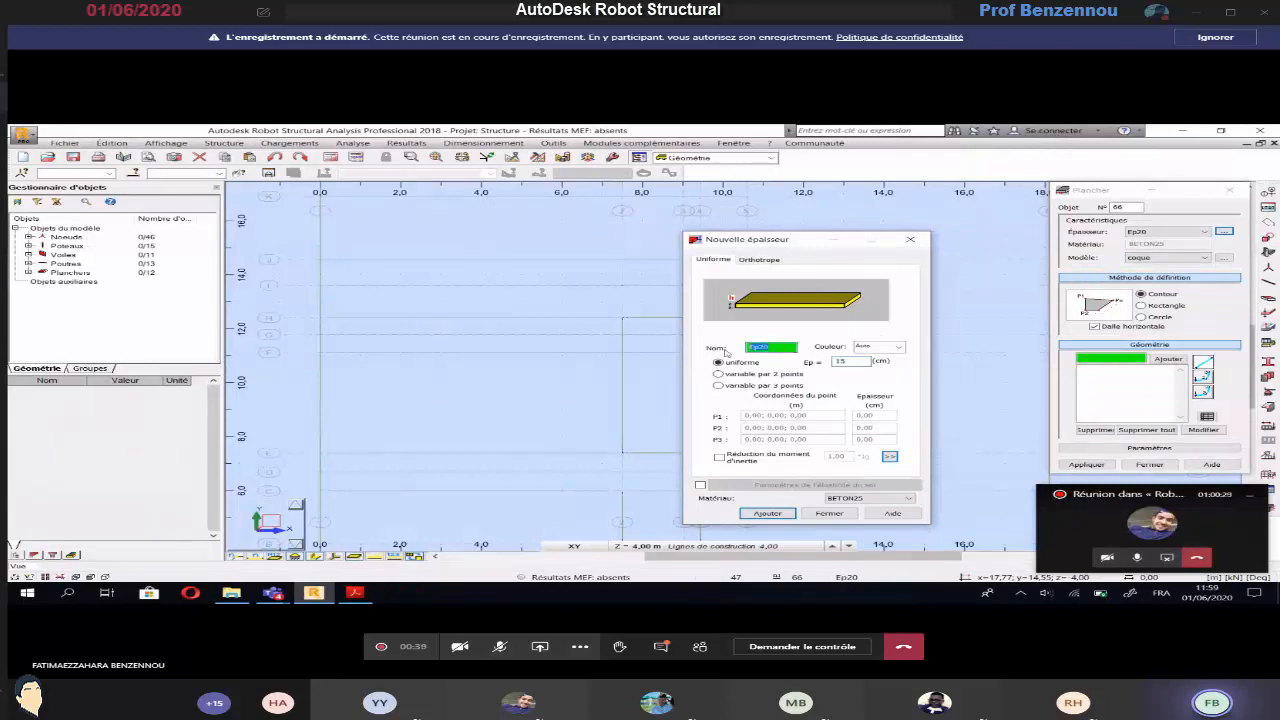
type("Vol 15")
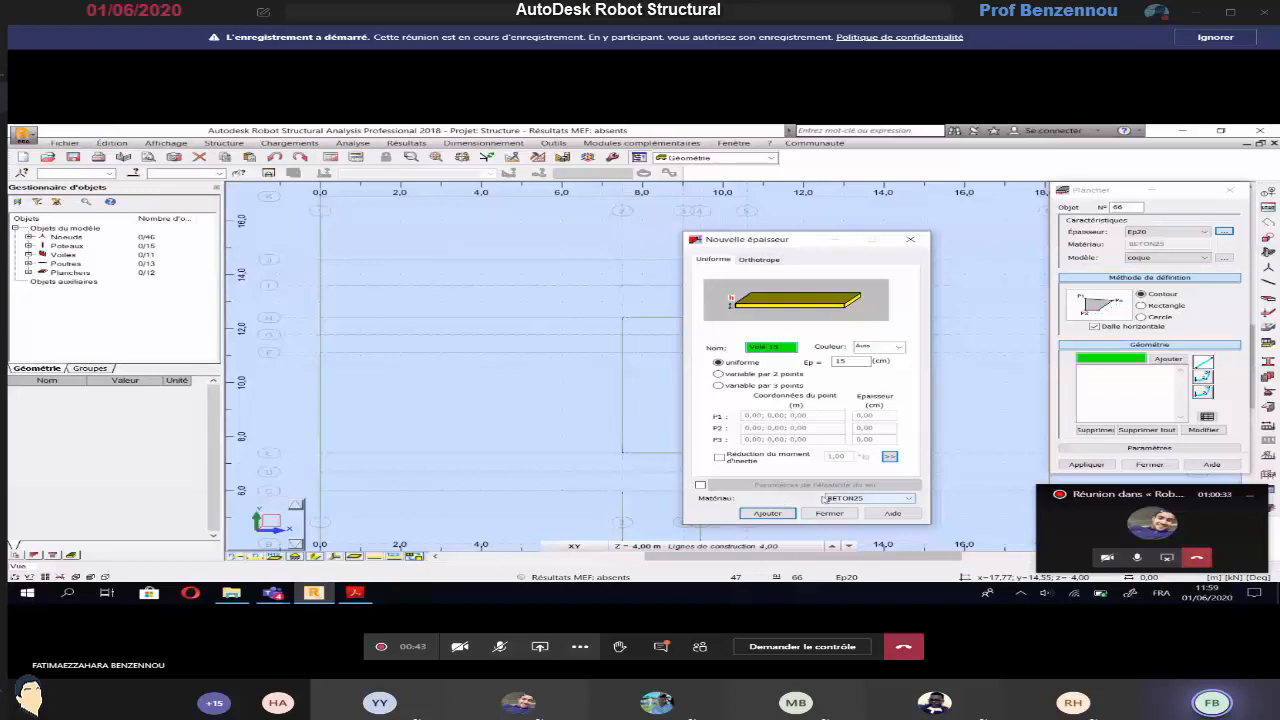
key("Return")
left_click(838, 414)
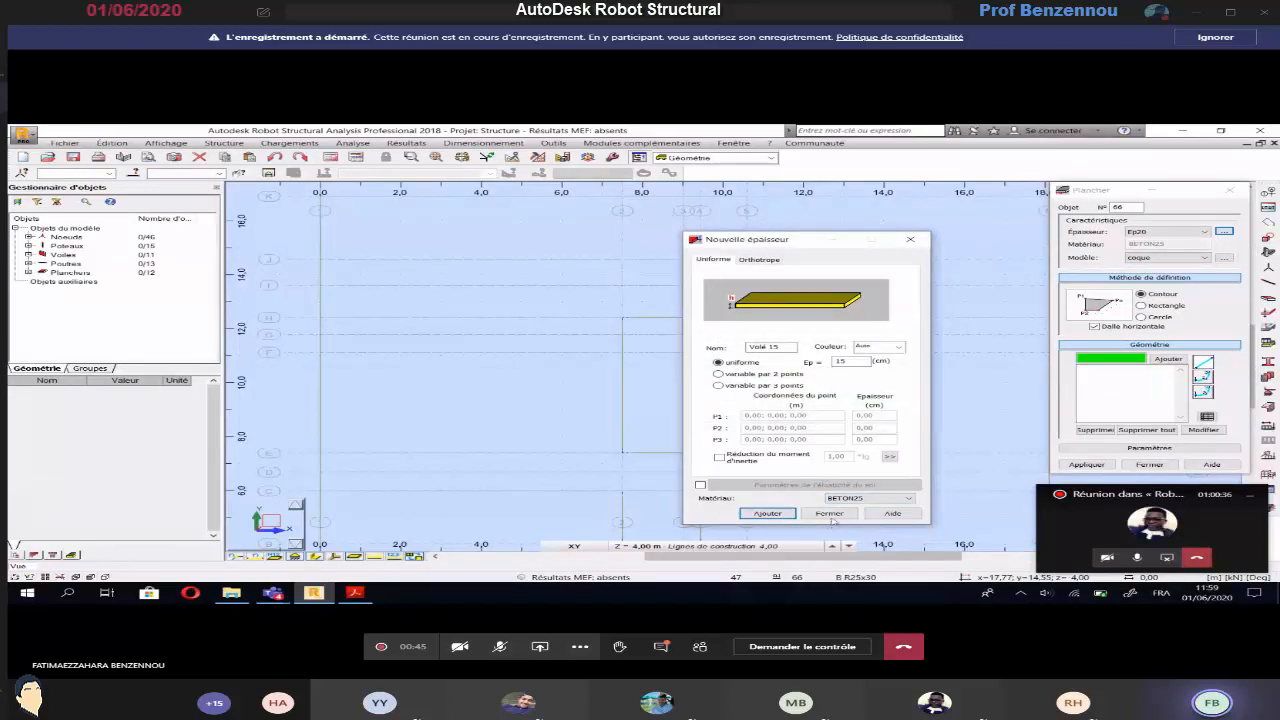
left_click(830, 514)
left_click(1203, 232)
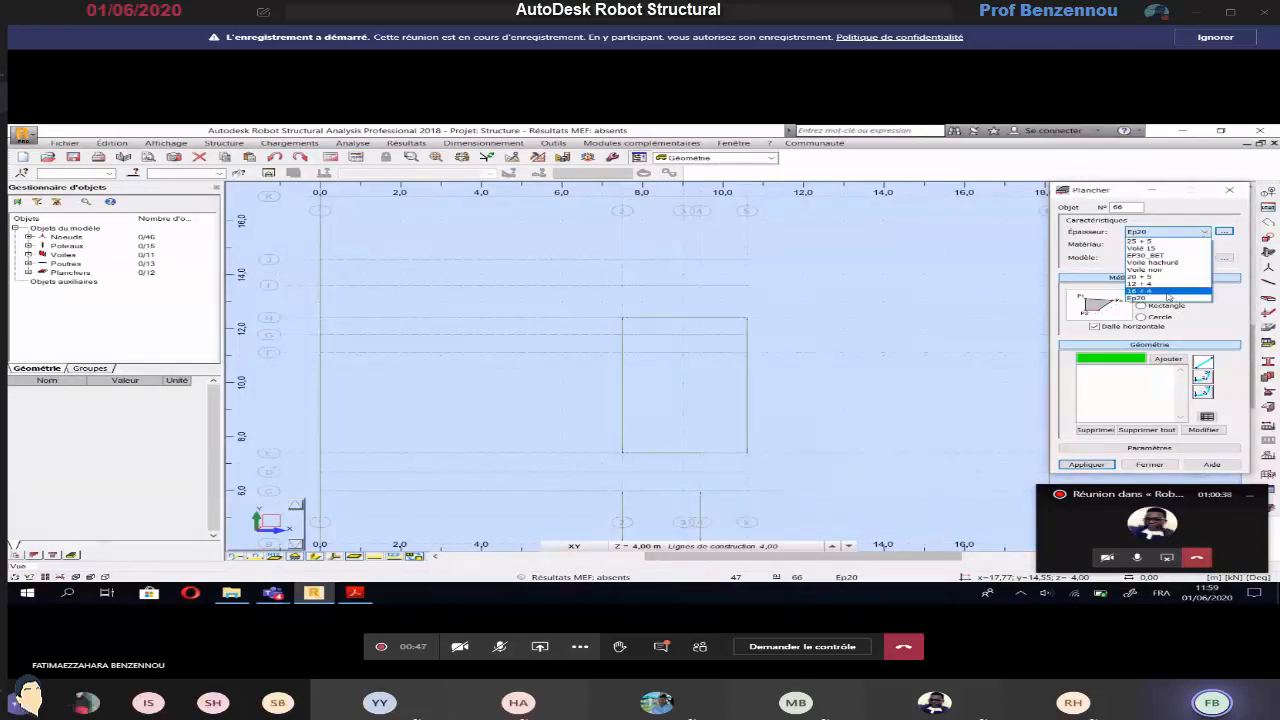
left_click(1163, 248)
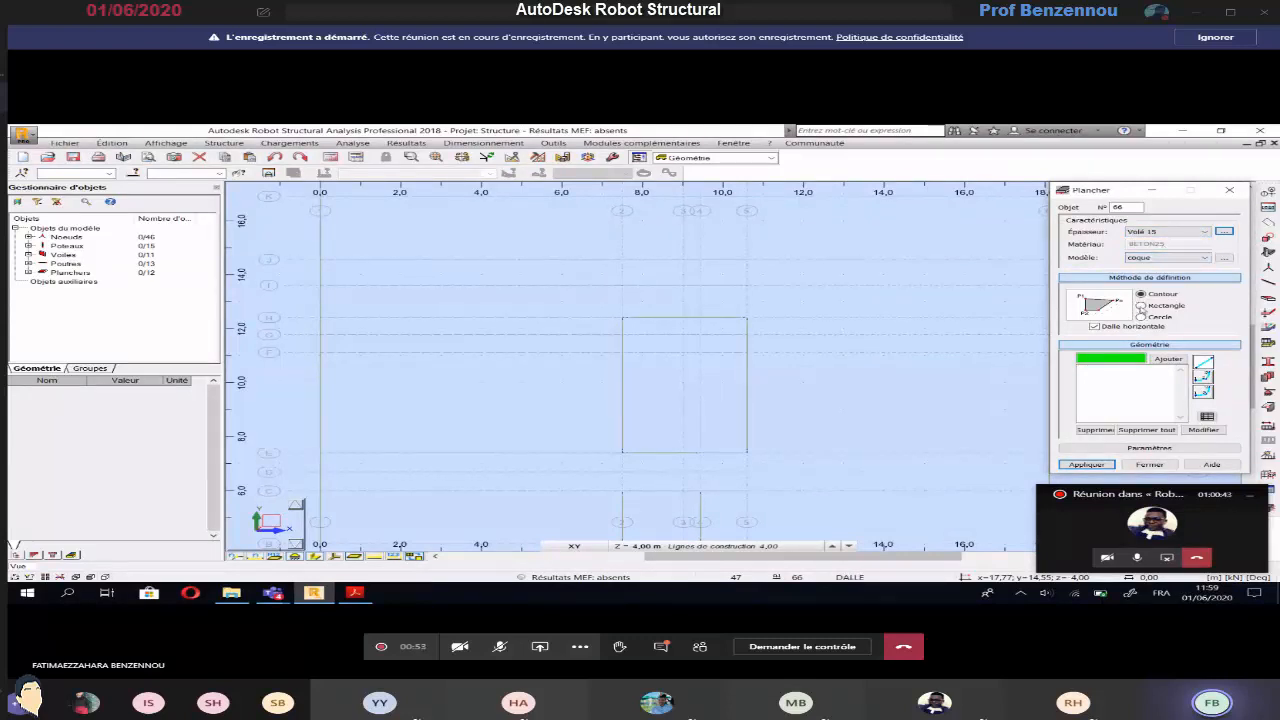
Use the rectangle method to pick P1 9,03; 7,39; -4,00 and P2 10,60; 7,39; -4,00, and display the ESC level at -2,00 m
left_click(1141, 305)
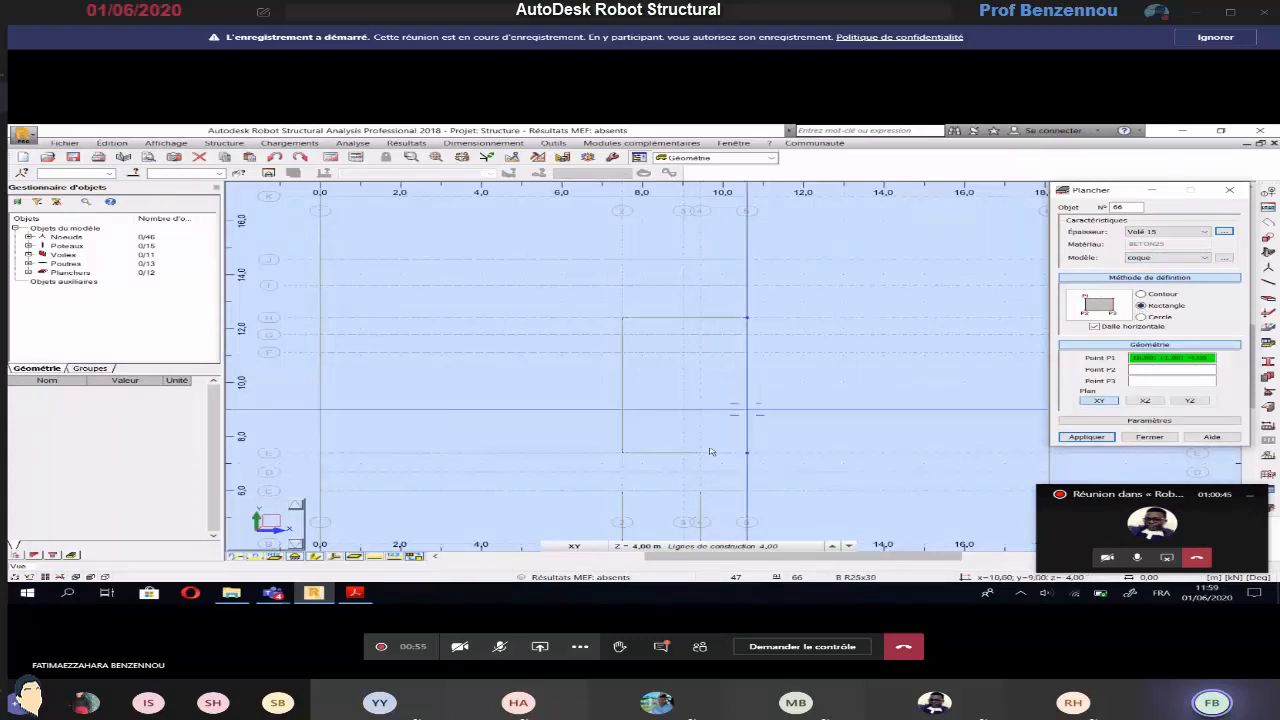
scroll(700, 452, "up", 2)
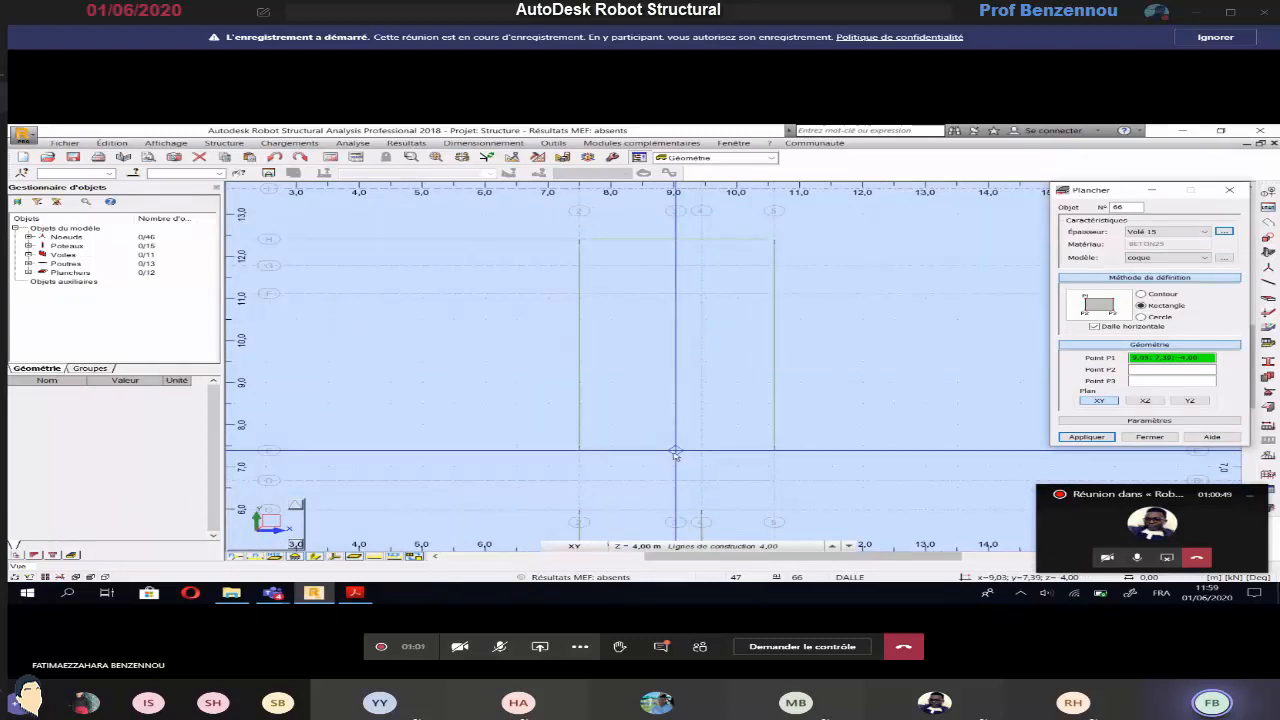
left_click(675, 452)
left_click(675, 452)
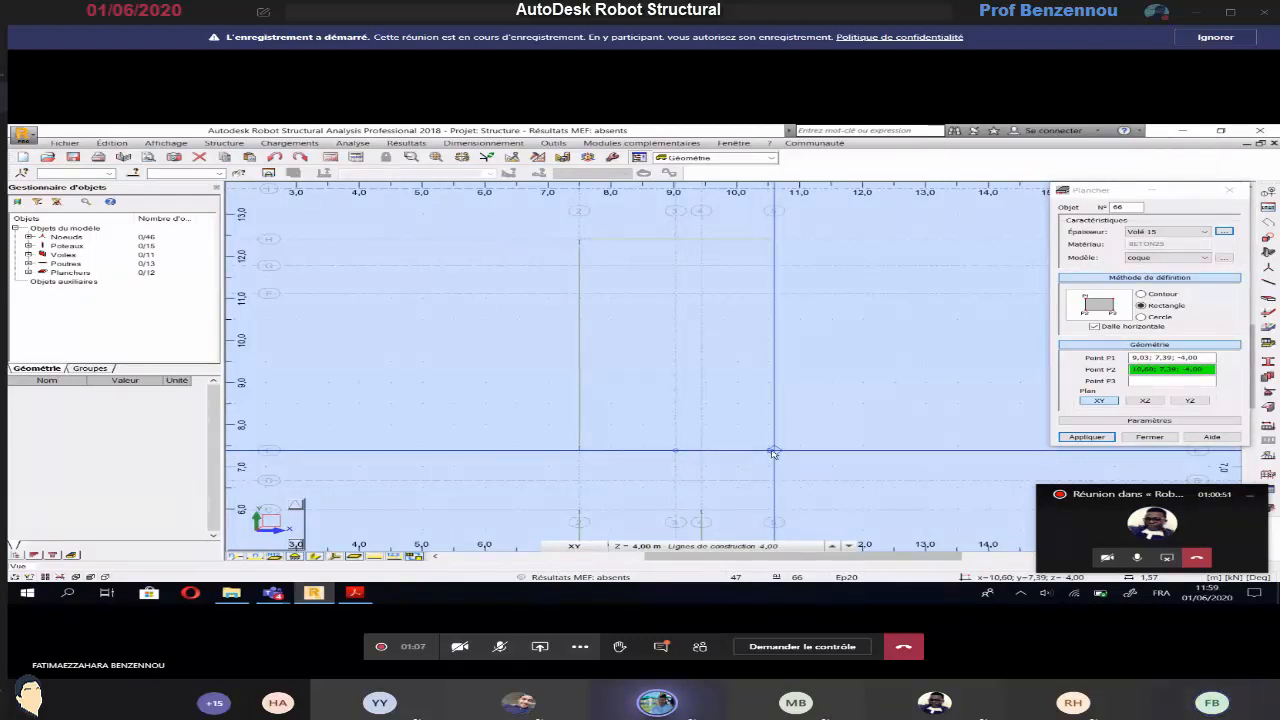
left_click(773, 453)
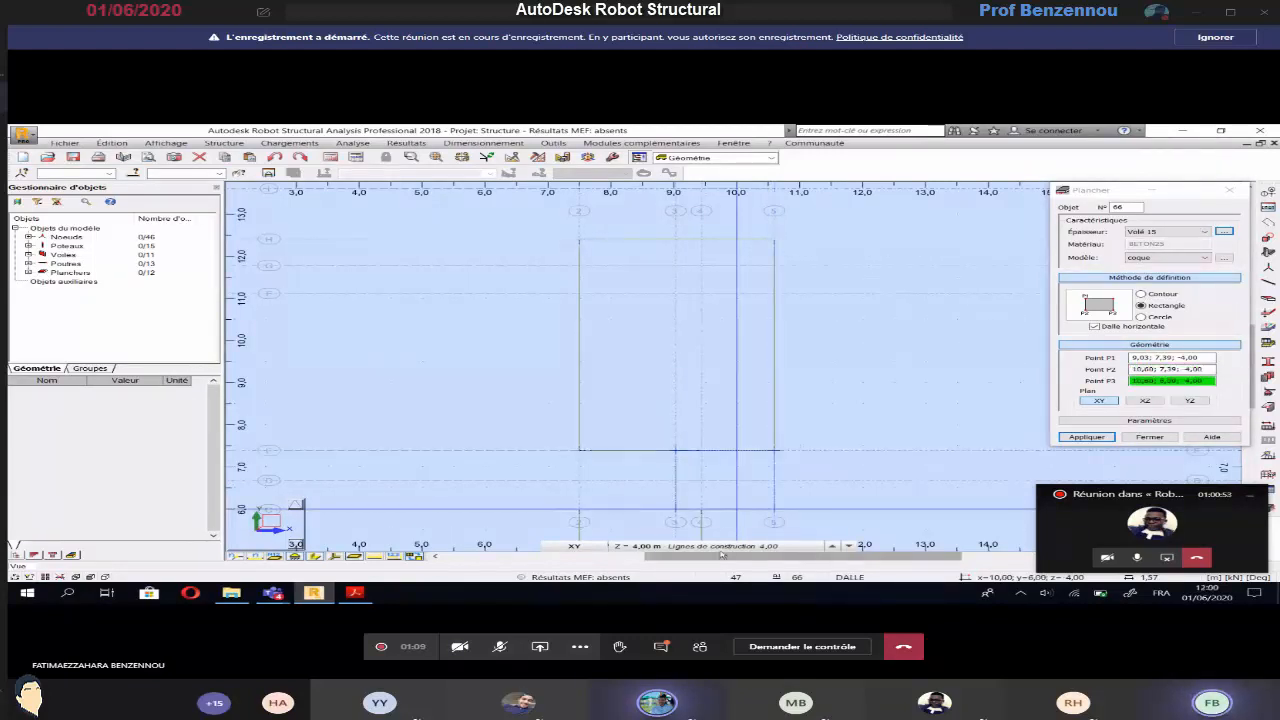
left_click(722, 548)
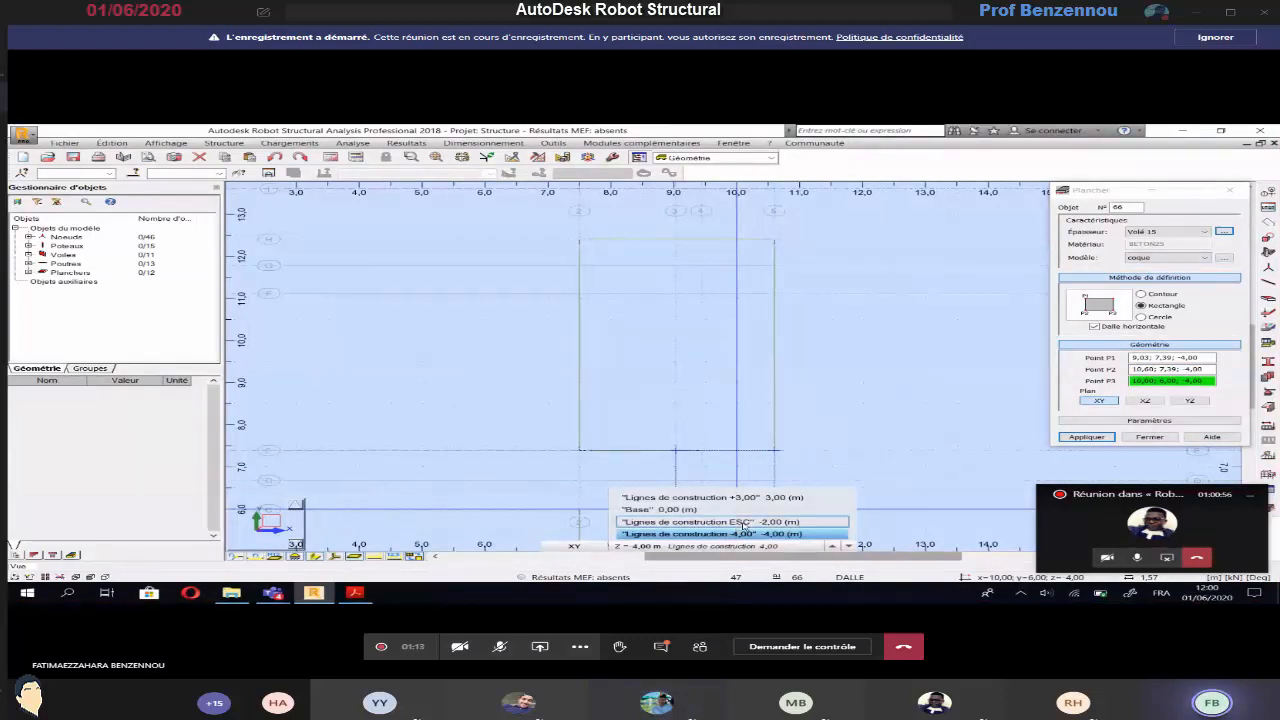
left_click(743, 522)
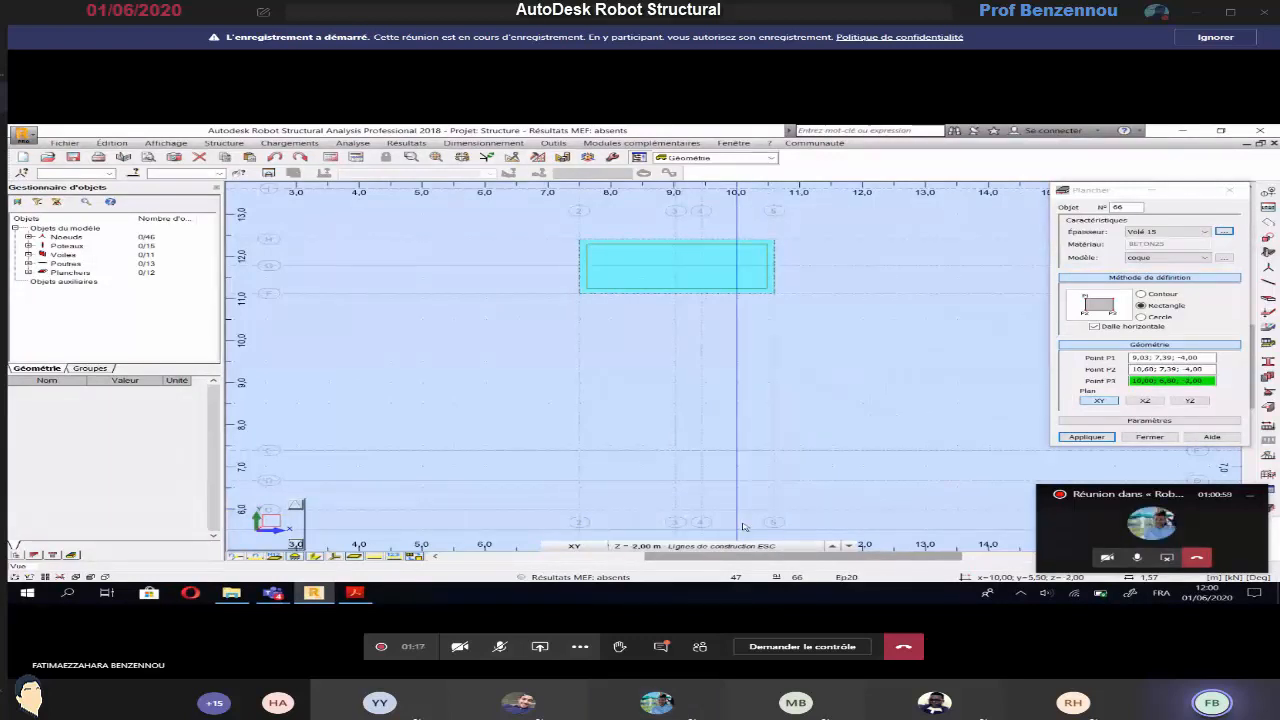
Turn off Dalle horizontale and create the first stair flight through 9,03; 7,39; -4,00, 10,60; 7,39; -4,00 and 10,60; 11,12; -2,00
left_click(1188, 357)
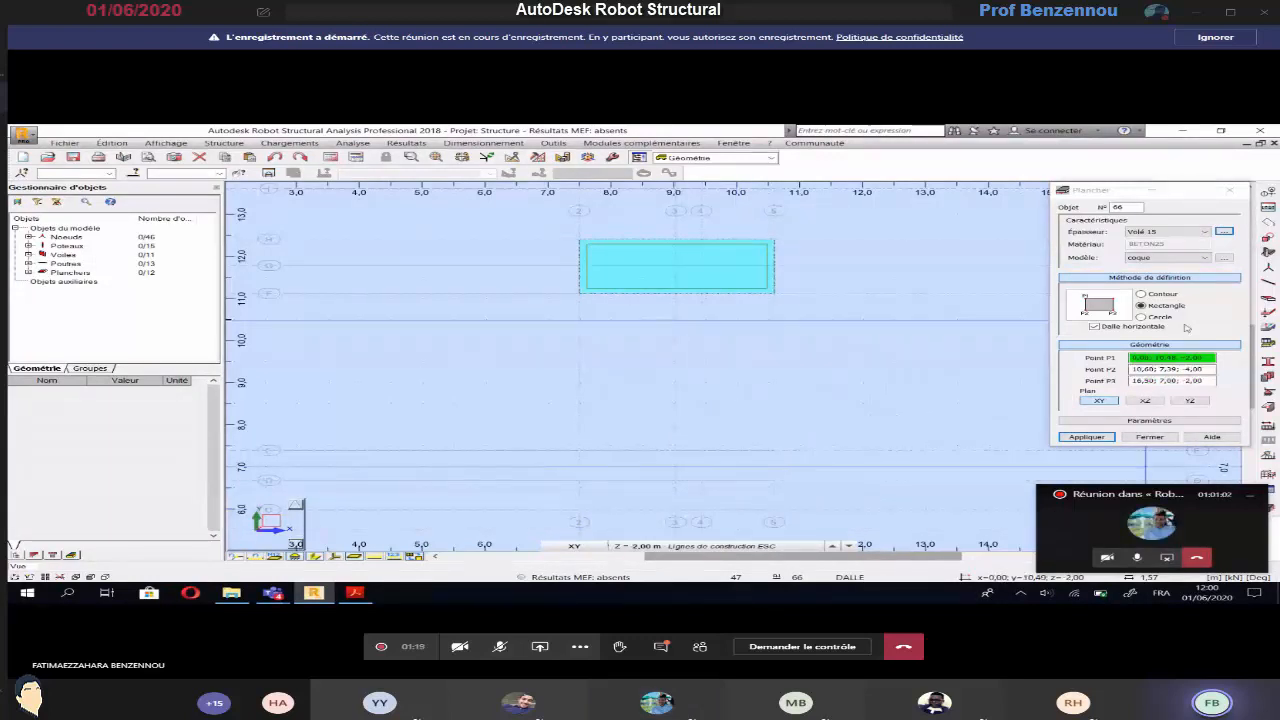
left_click(1143, 316)
left_click(686, 546)
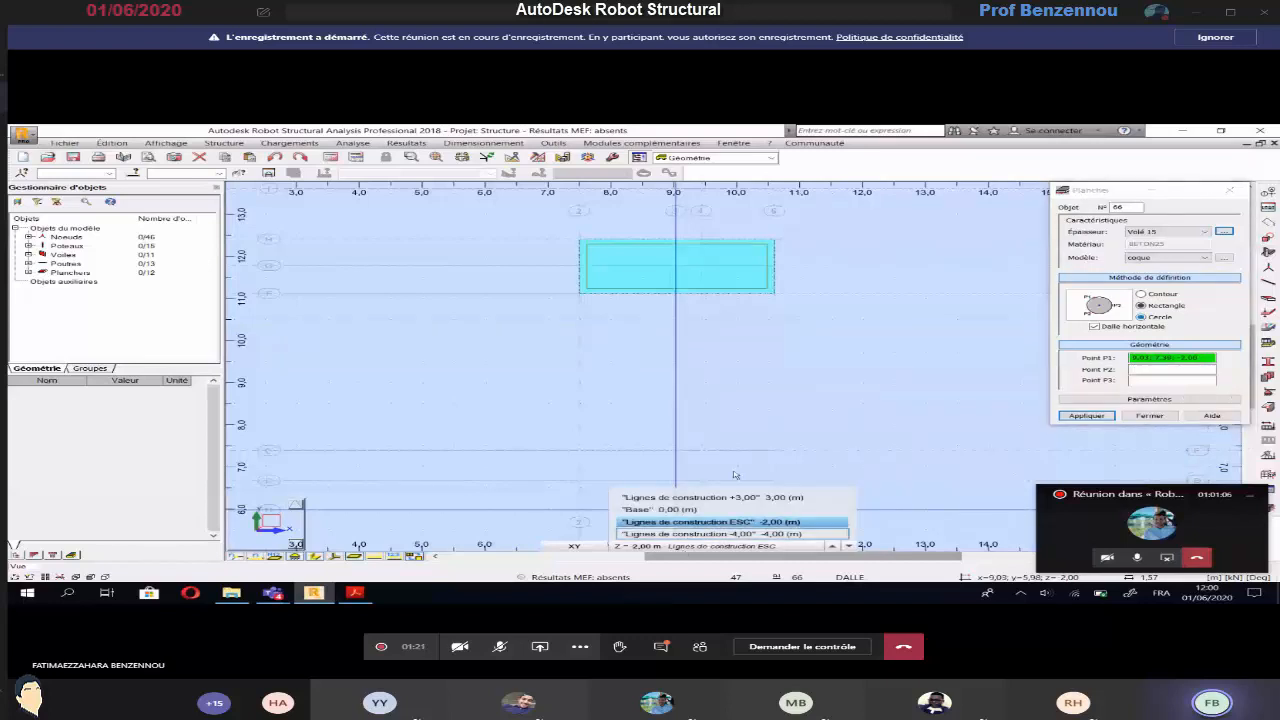
key("Down")
key("Return")
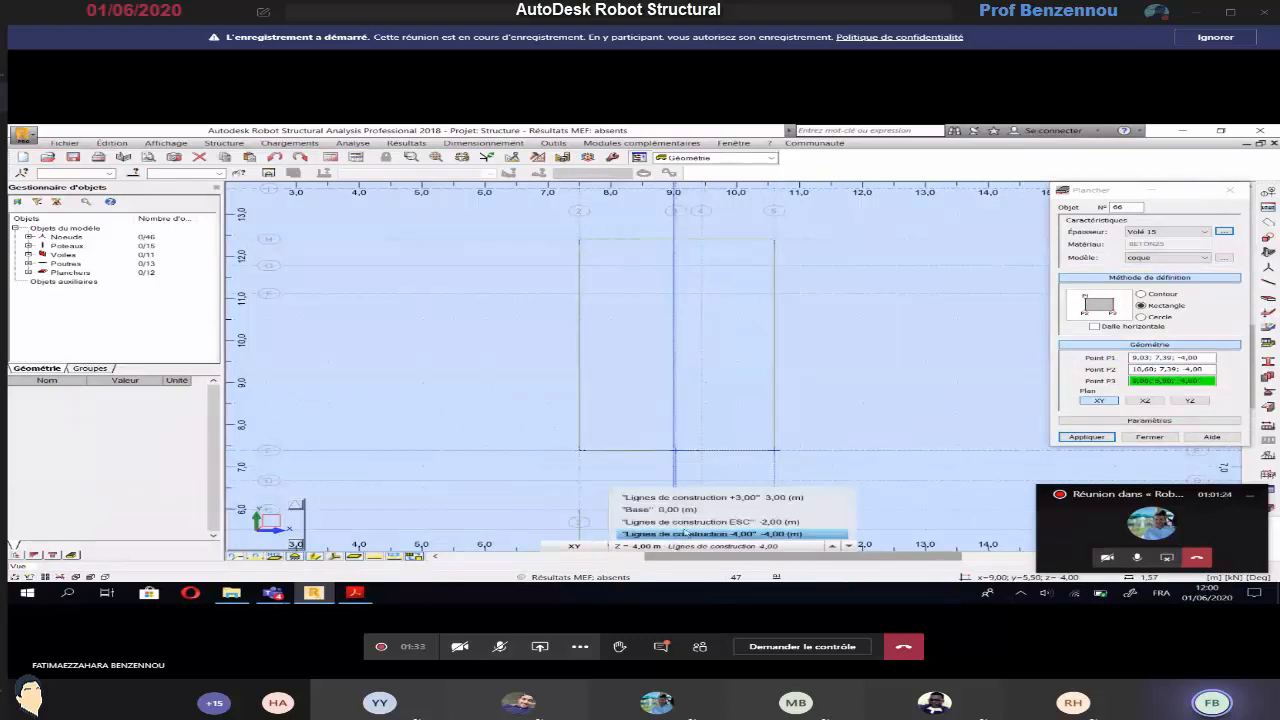
left_click(775, 294)
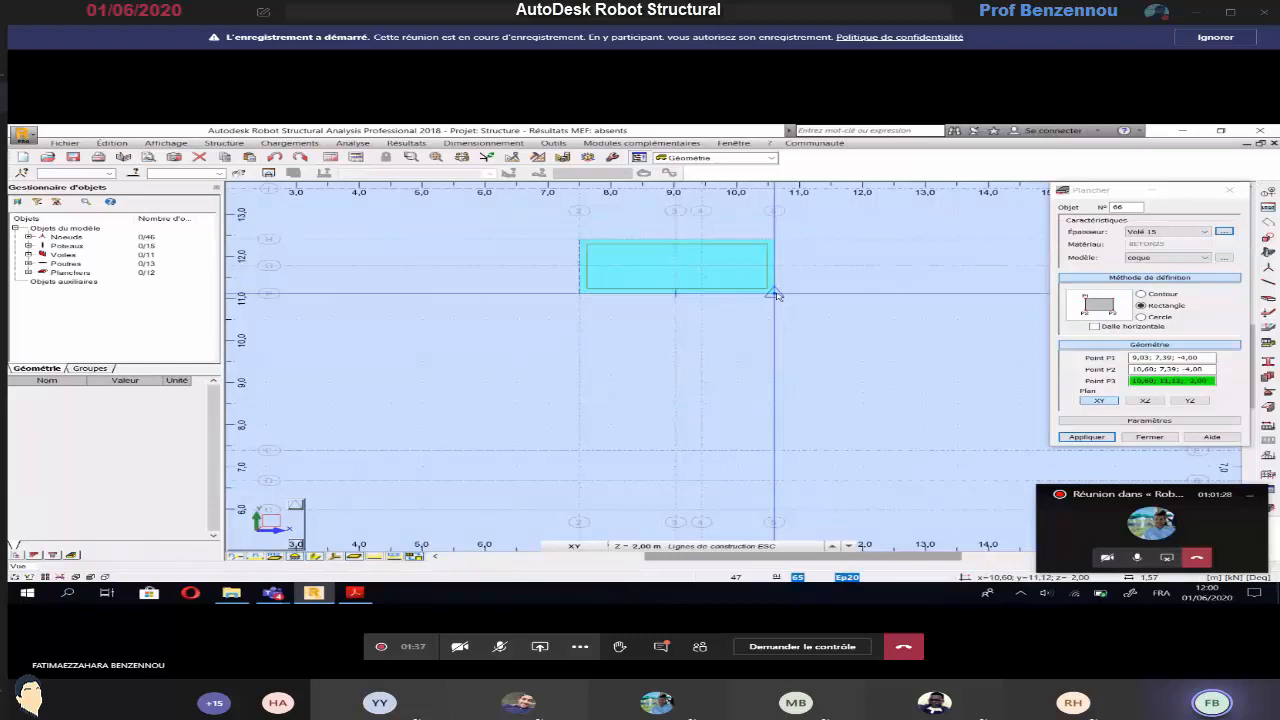
left_click(778, 297)
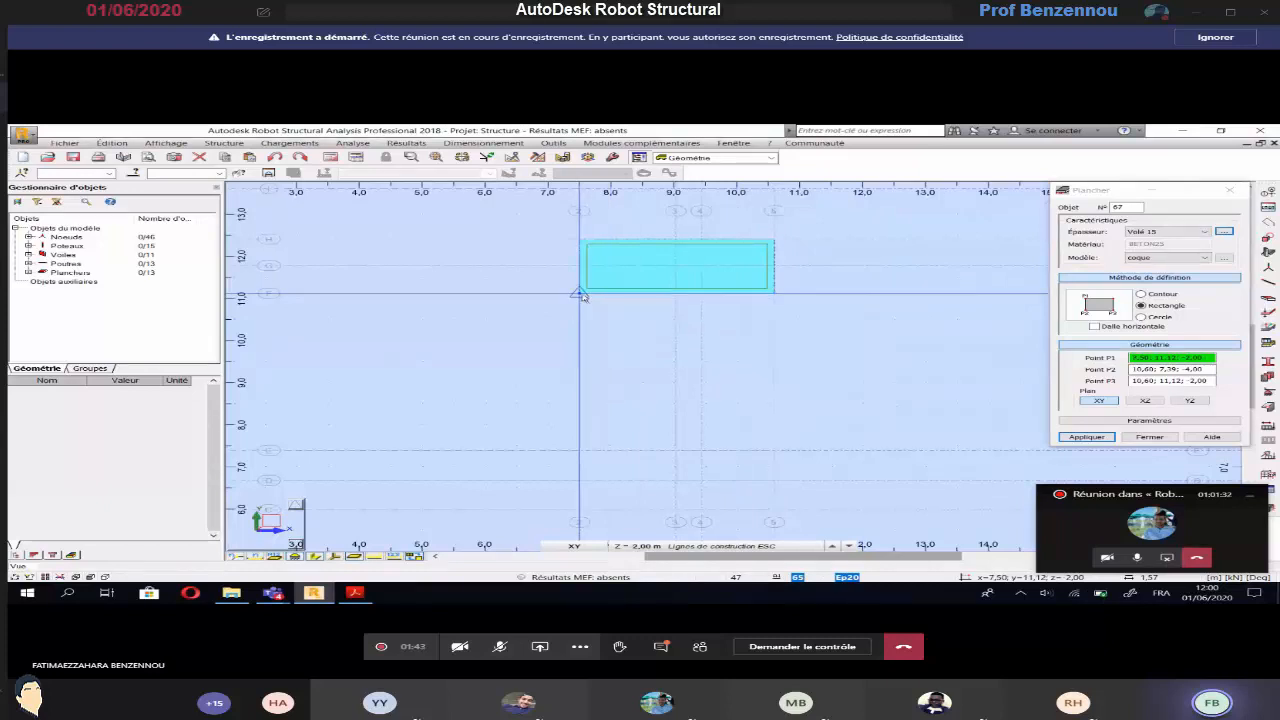
Create the second Volé 15 stair flight as a rectangle through 7,50; 11,12; -2,00, 9,03; 11,12; -2,00 and 9,05; 8,39; 0,00
left_click(684, 547)
left_click(680, 522)
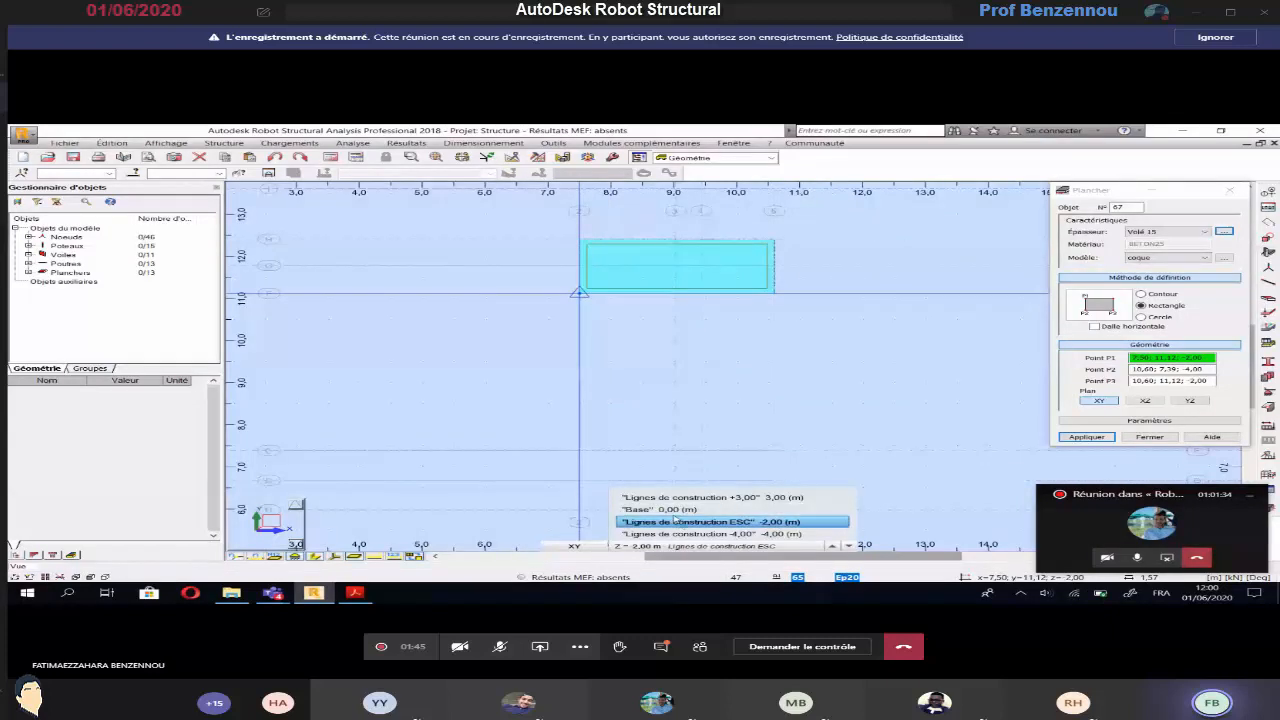
left_click(581, 297)
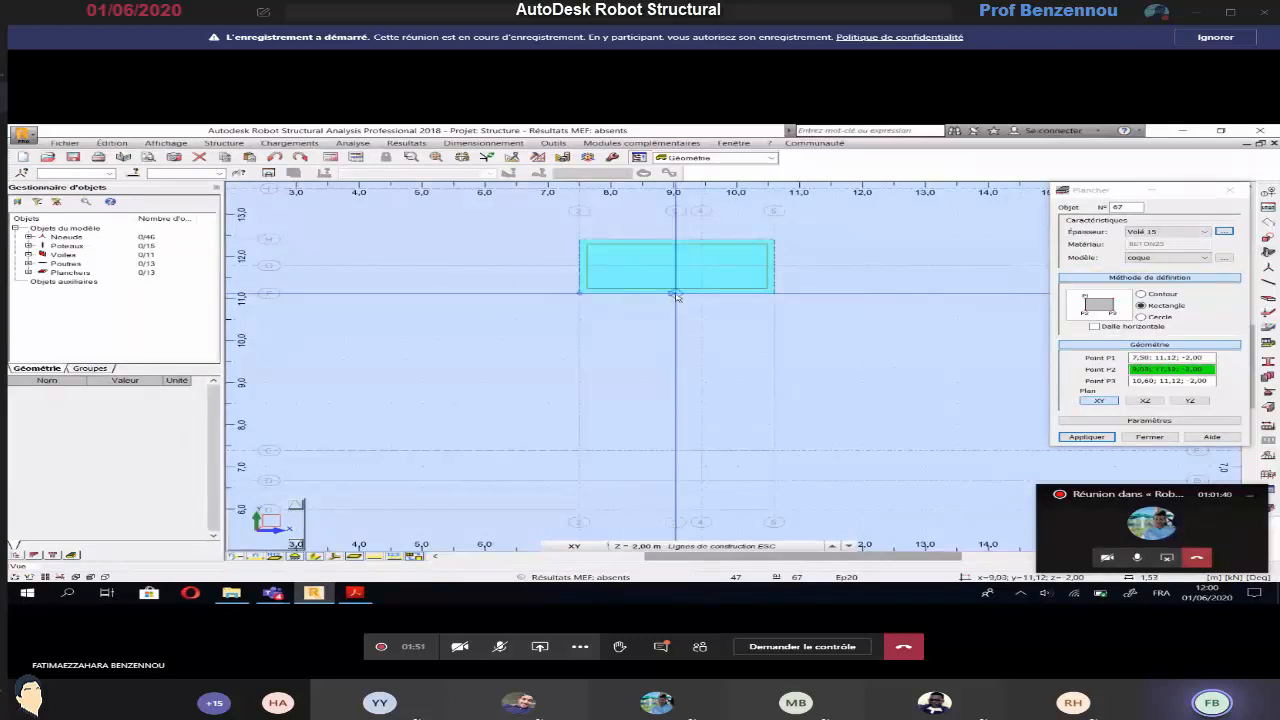
left_click(667, 410)
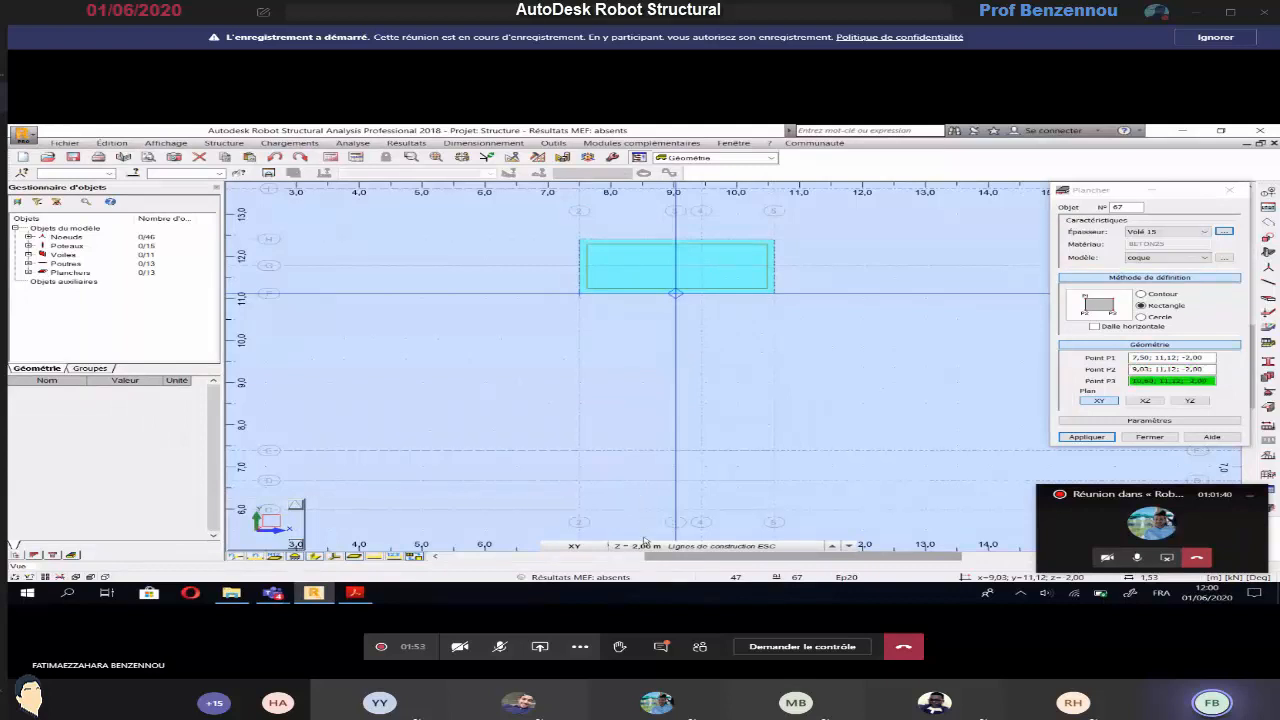
left_click(647, 546)
left_click(652, 522)
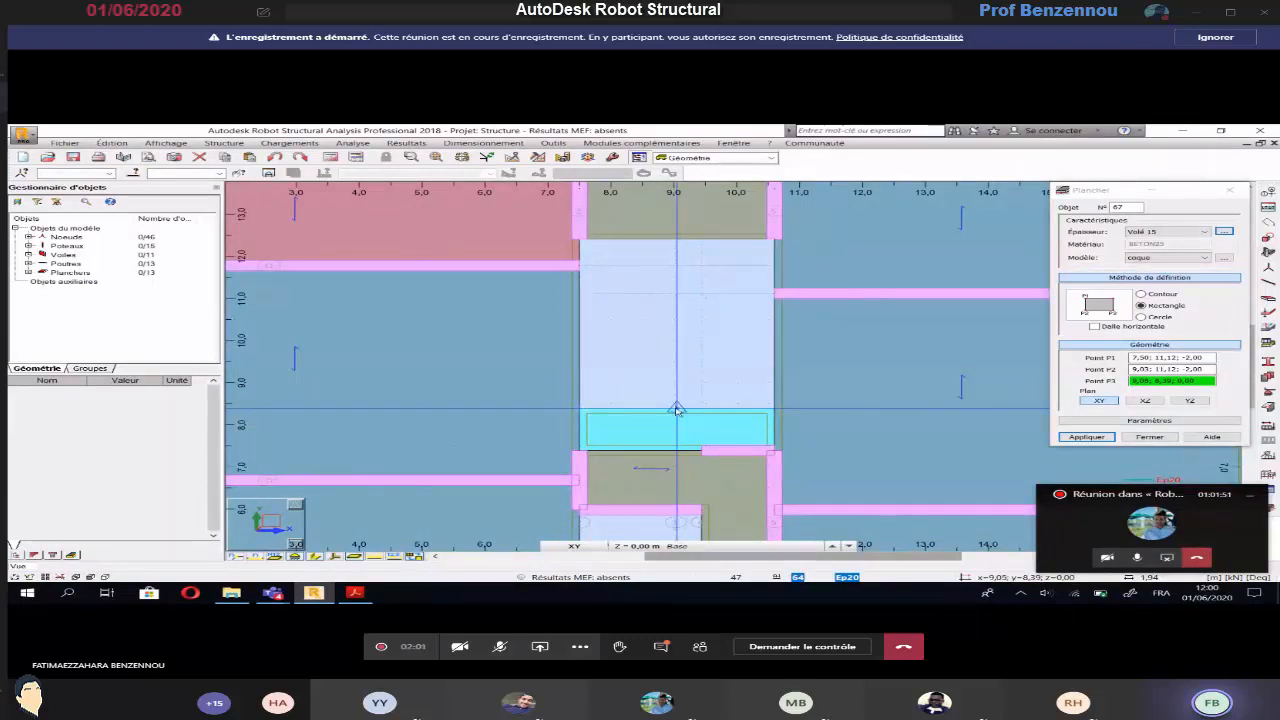
scroll(677, 410, "up", 2)
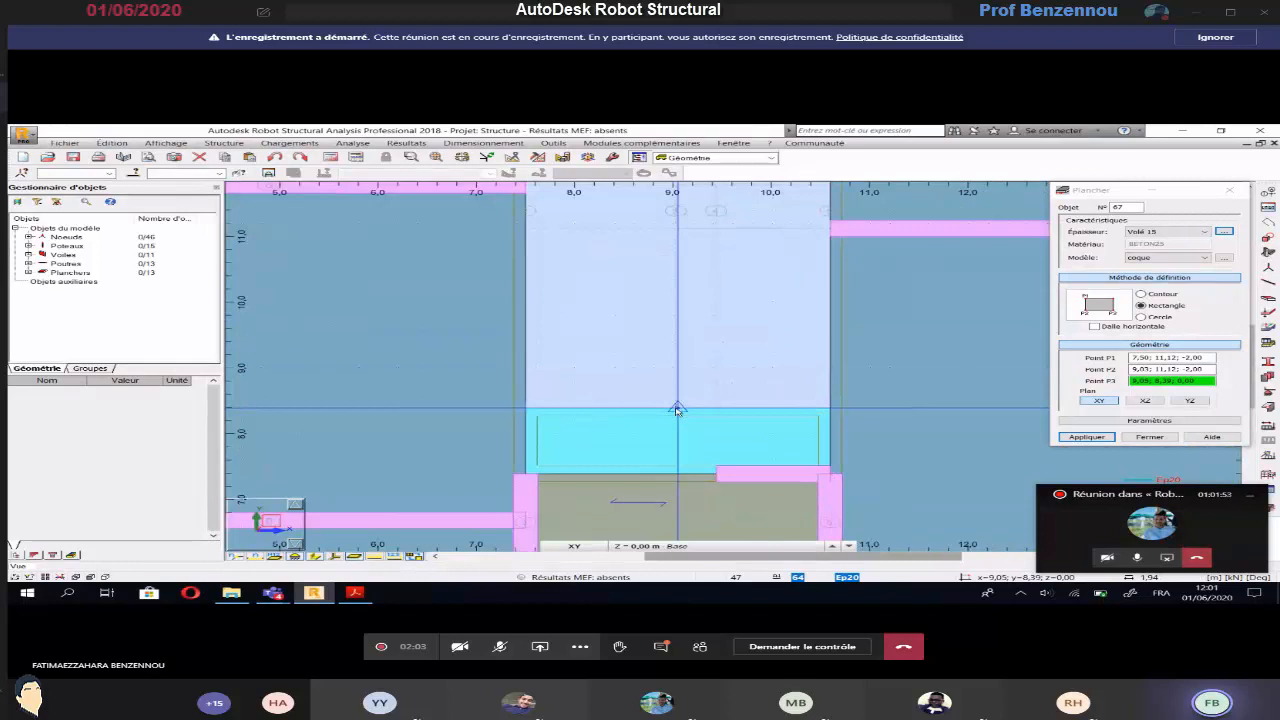
left_click(677, 410)
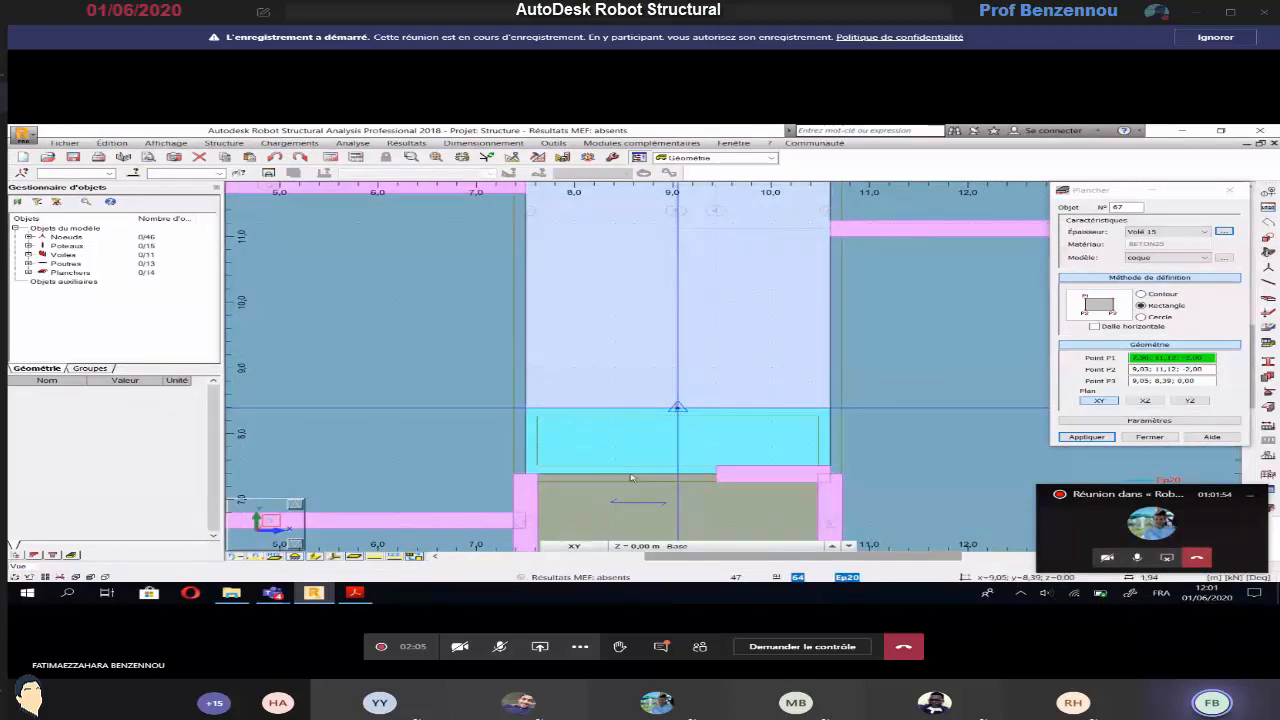
scroll(665, 485, "down", 2)
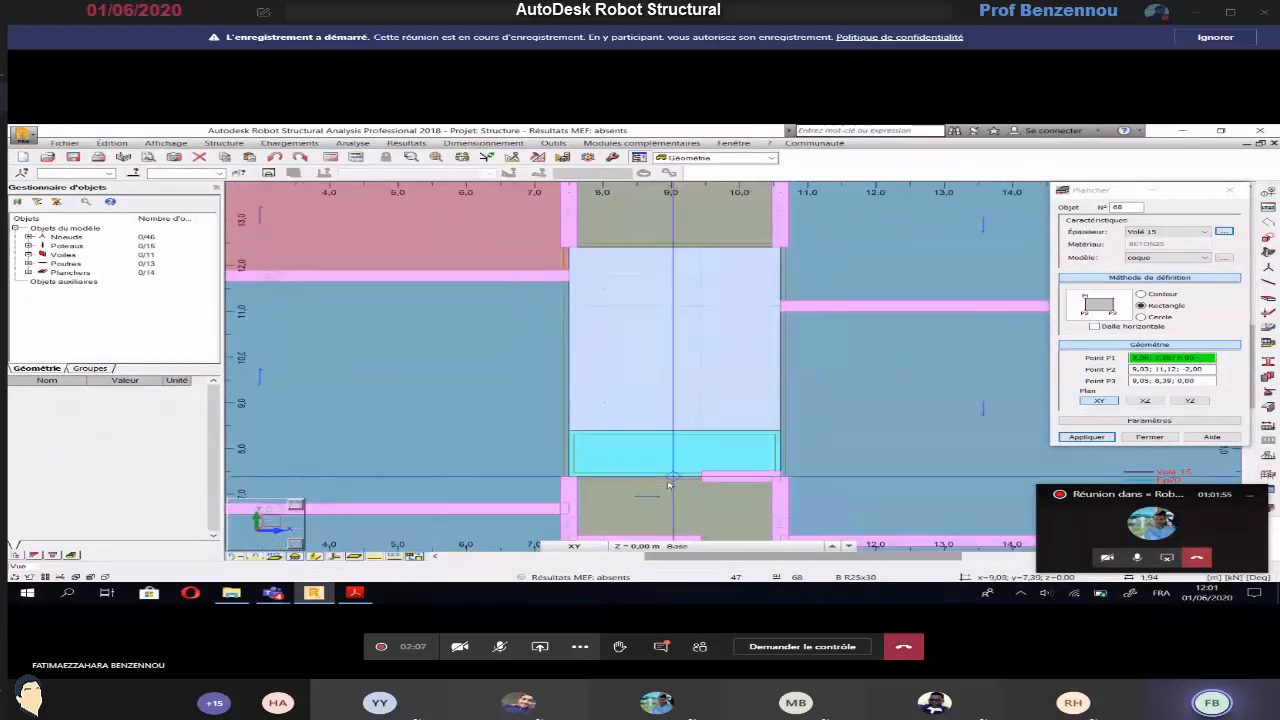
scroll(670, 485, "down", 3)
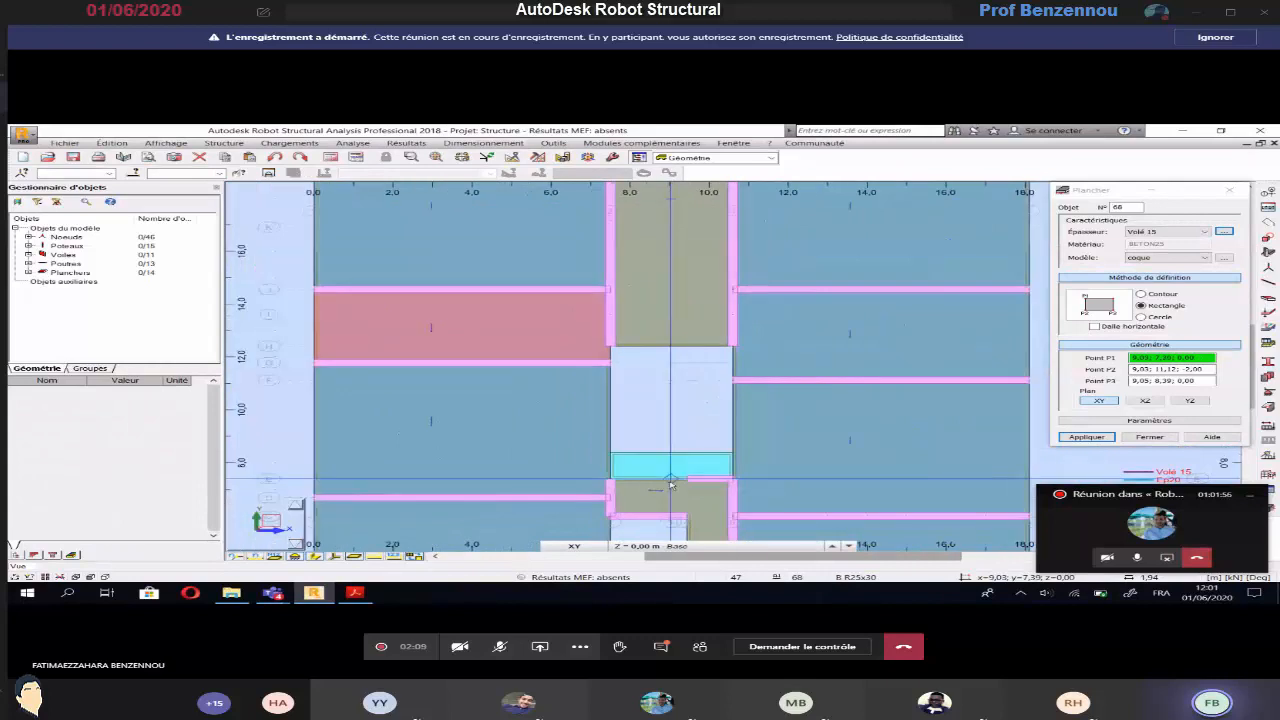
key("Escape")
Display the model in 3D and examine the stair flights and landings from above
left_click(574, 546)
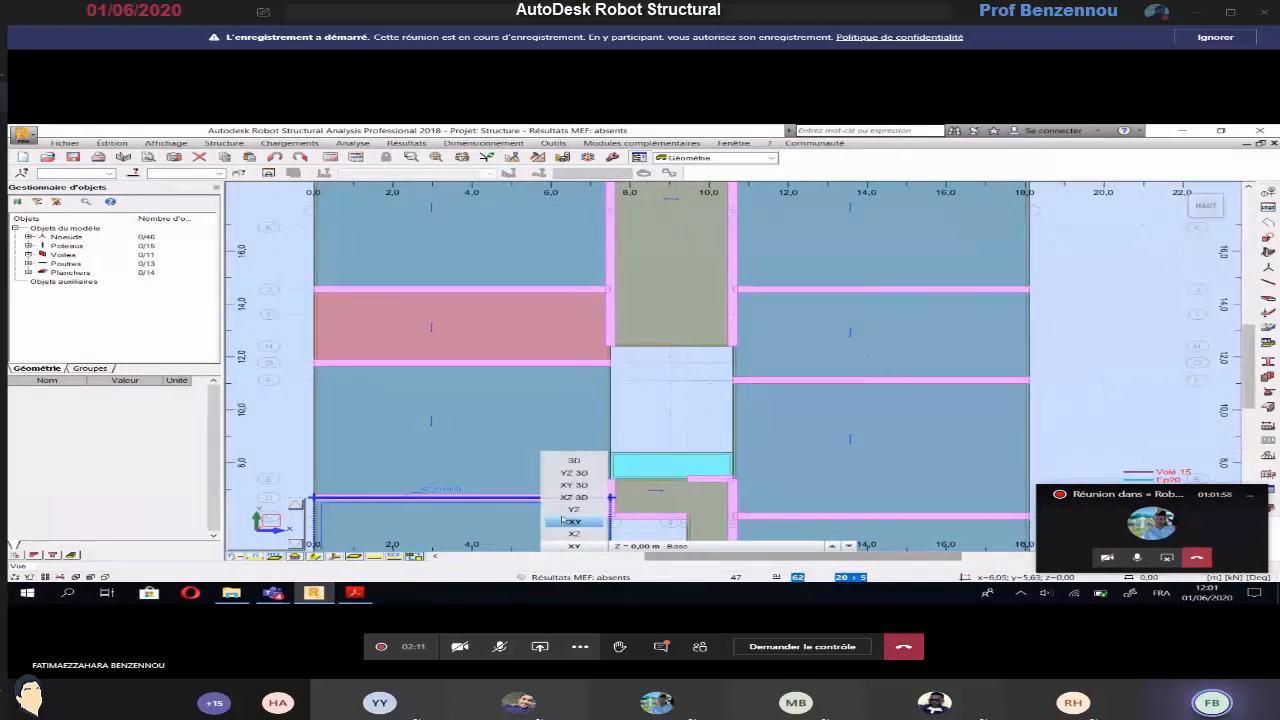
left_click(575, 461)
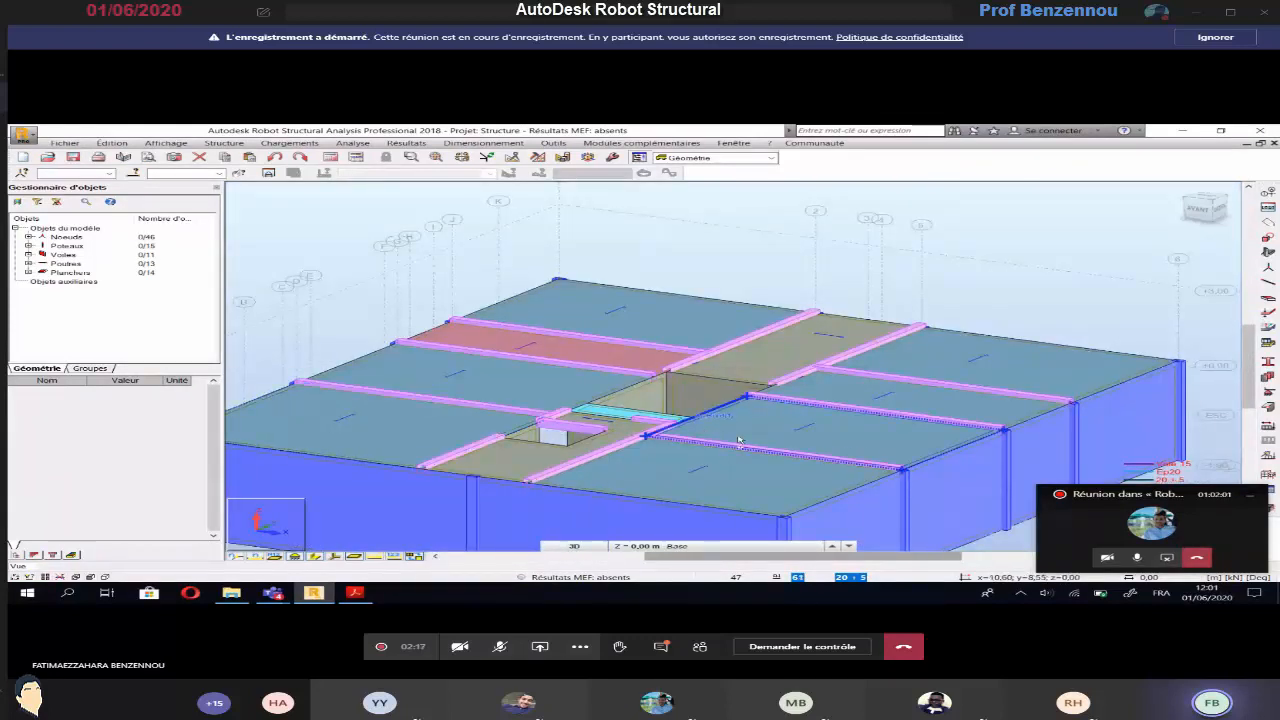
middle_click_drag(763, 442, 780, 486, "shift")
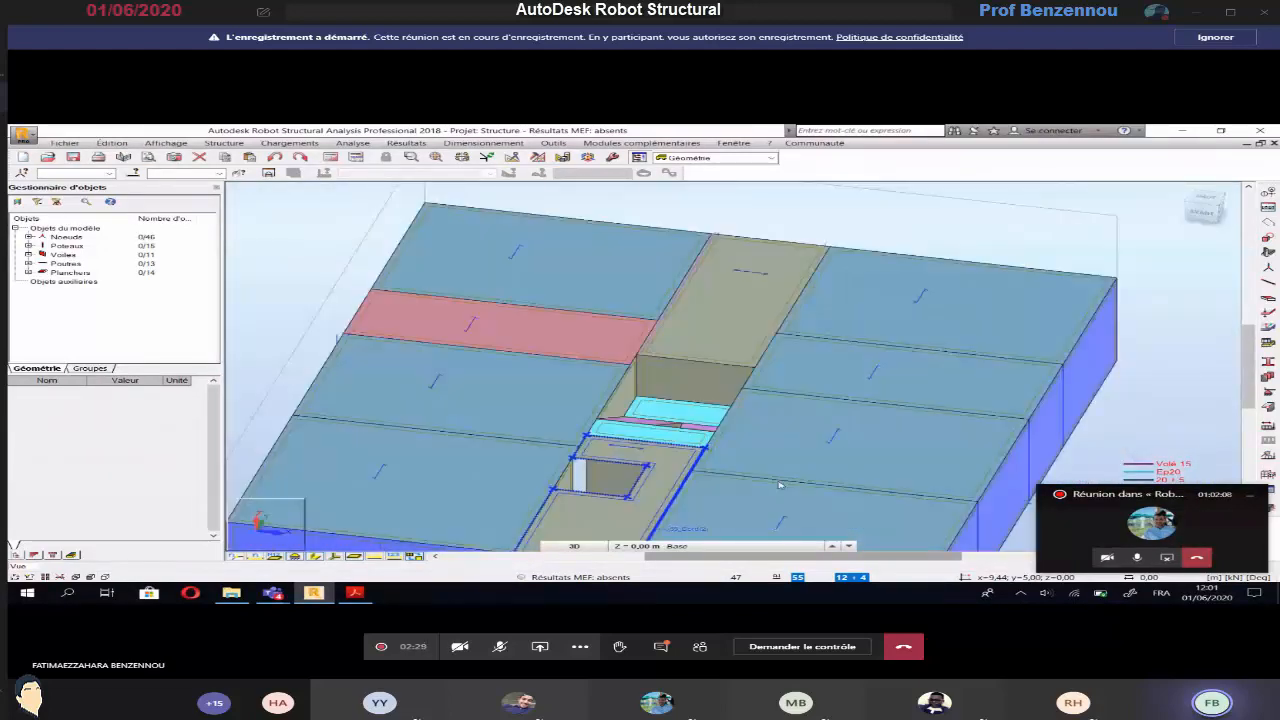
scroll(770, 470, "down", 3)
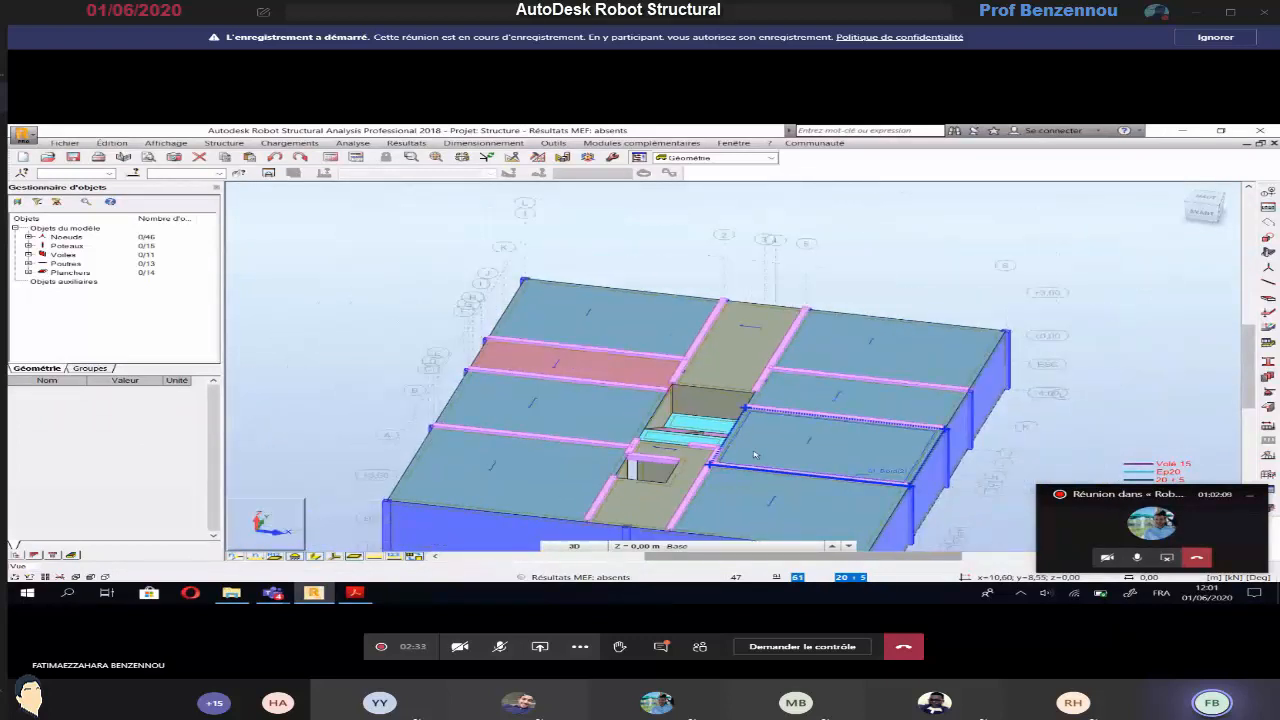
Switch to the EXERCICE 3 plan in Acrobat Reader and examine the PH.SOUS SOL layout around the staircase
left_click(355, 593)
scroll(404, 367, "up", 1)
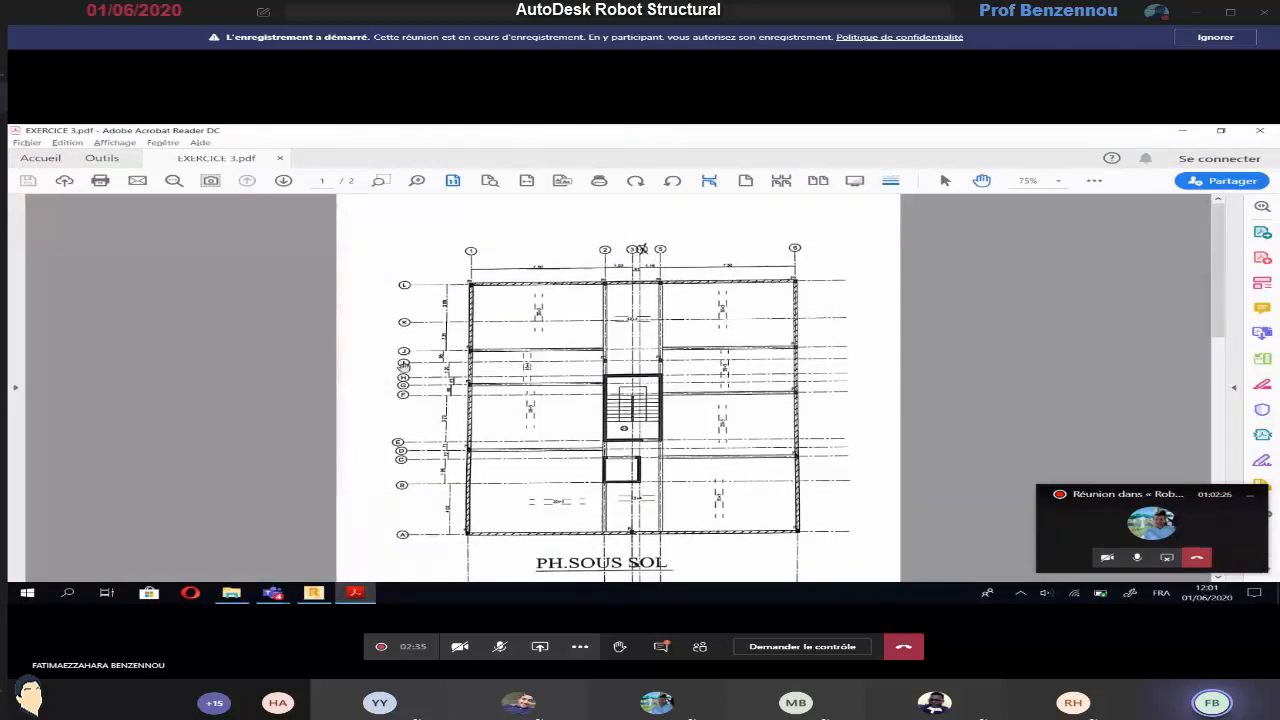
scroll(401, 305, "up", 3, "ctrl")
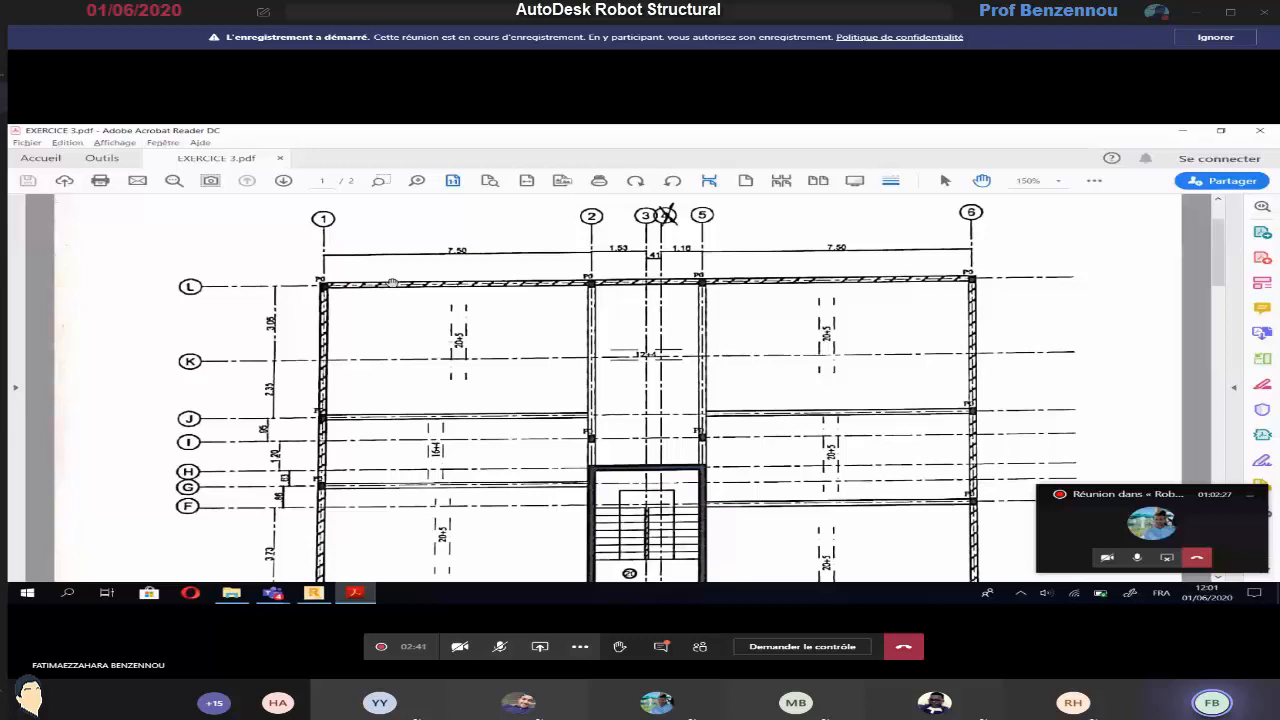
Compare the basement floor plan on page 1 with the upper floor plan on page 2, examining axes and dimensions
scroll(391, 282, "down", 1, "ctrl")
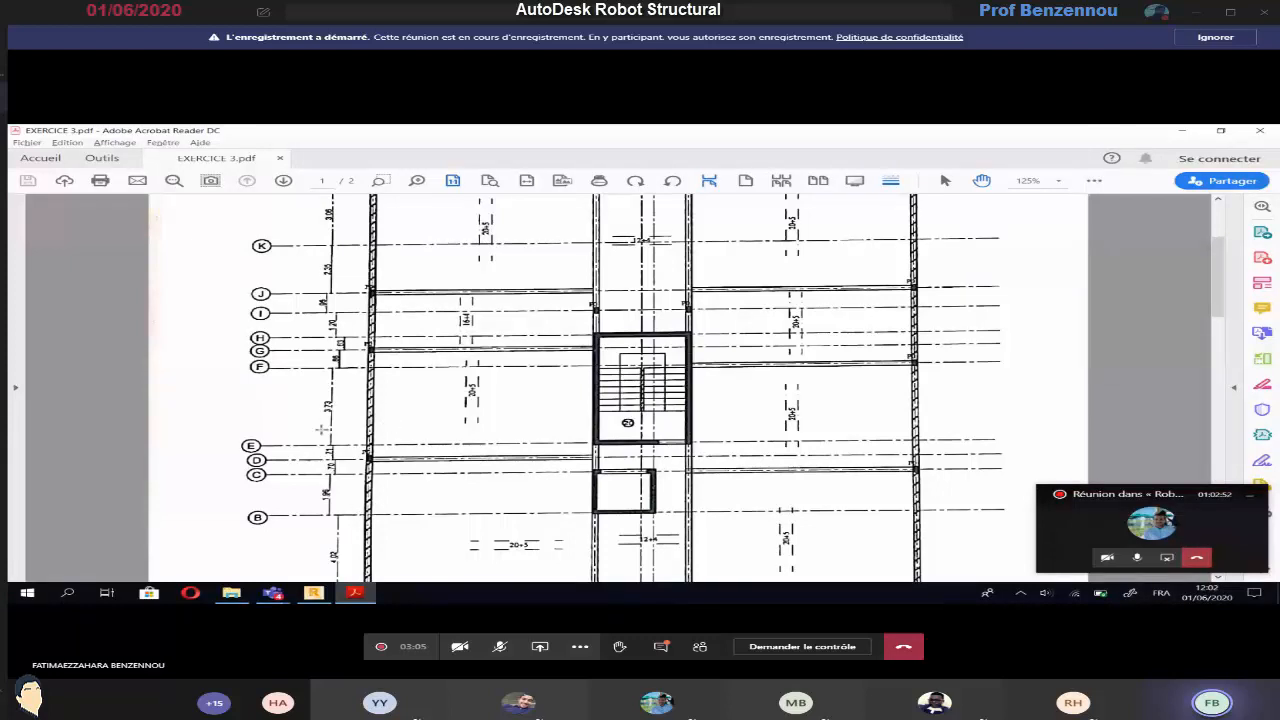
scroll(240, 360, "up", 3)
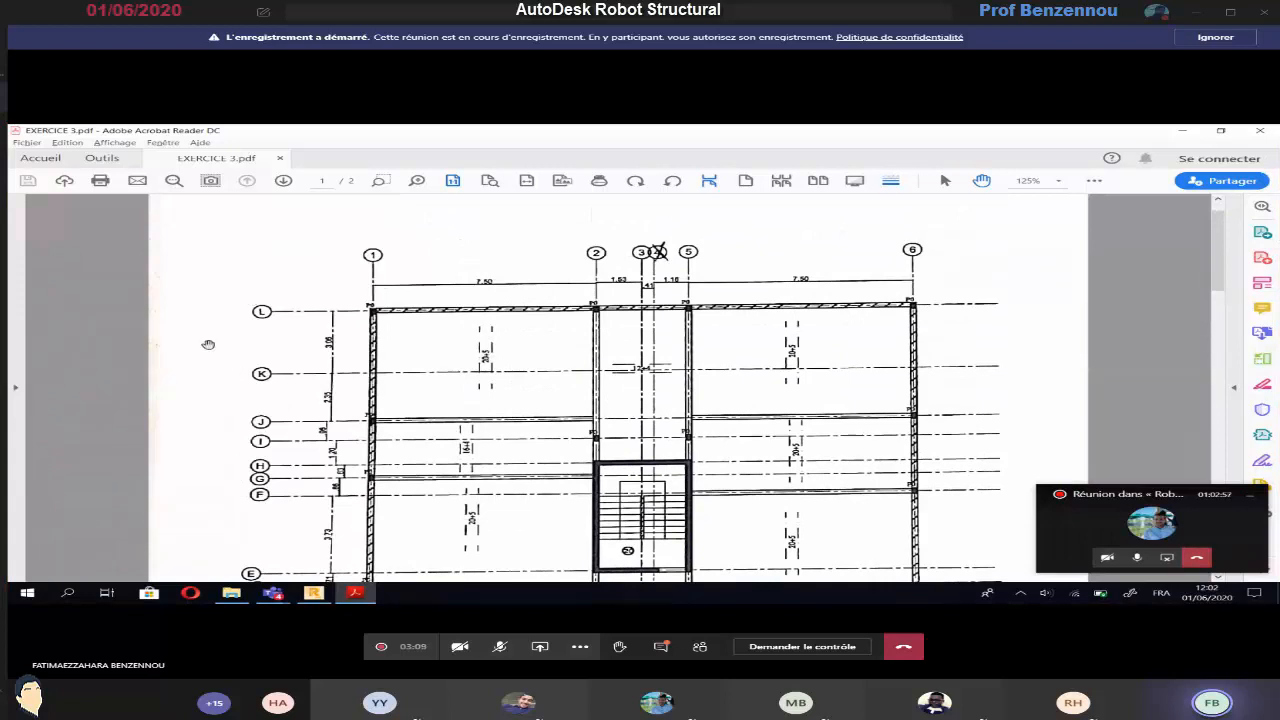
scroll(220, 370, "down", 1)
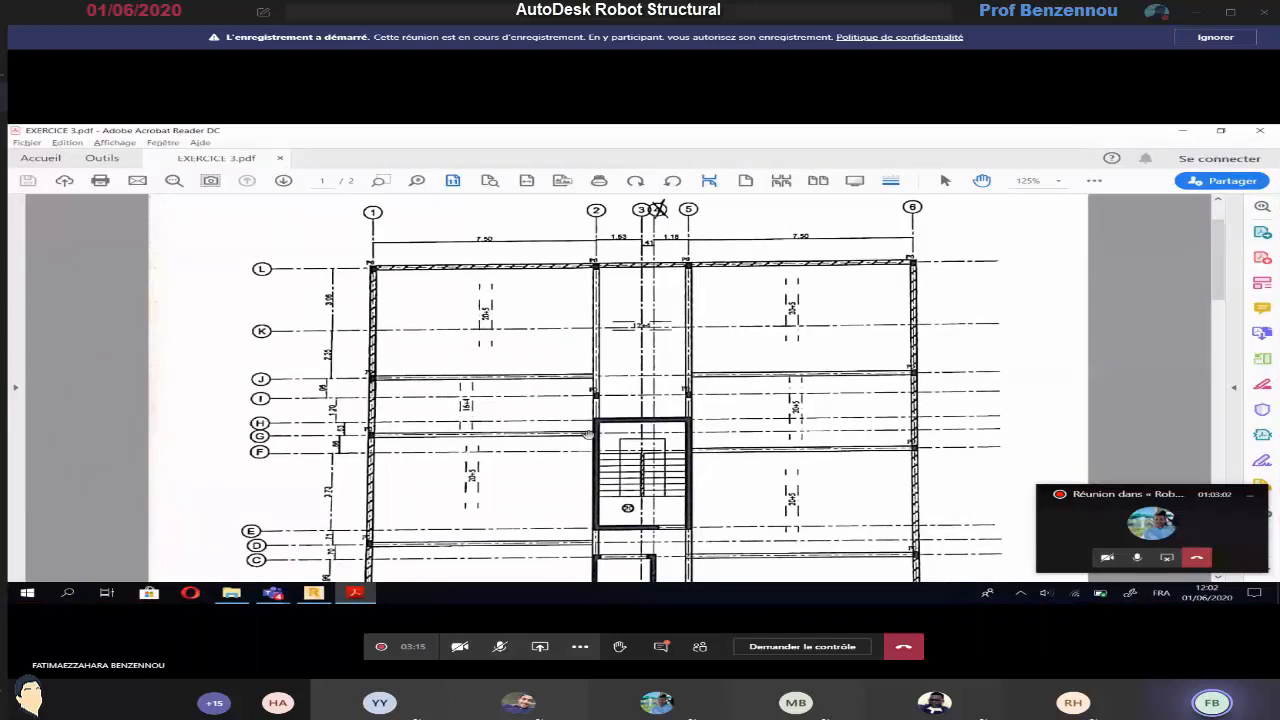
scroll(587, 434, "down", 2)
scroll(587, 434, "down", 15)
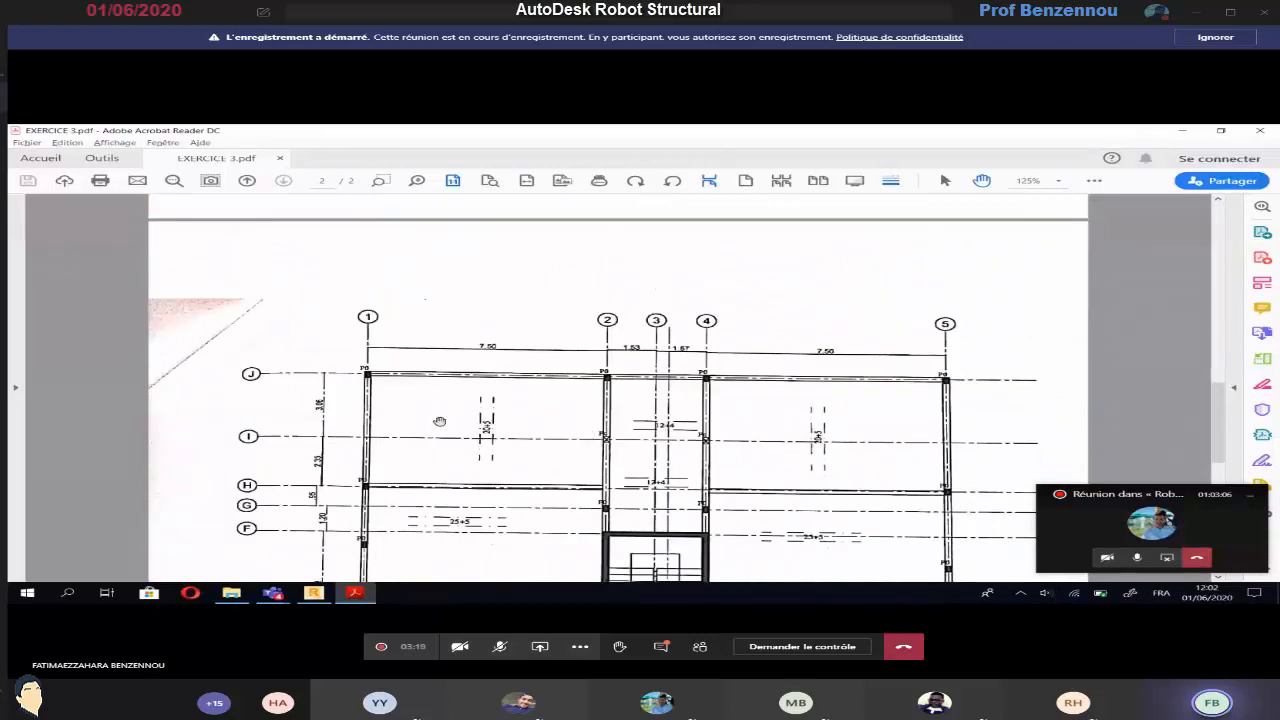
scroll(396, 411, "up", 2)
scroll(420, 416, "up", 2)
scroll(451, 423, "down", 4)
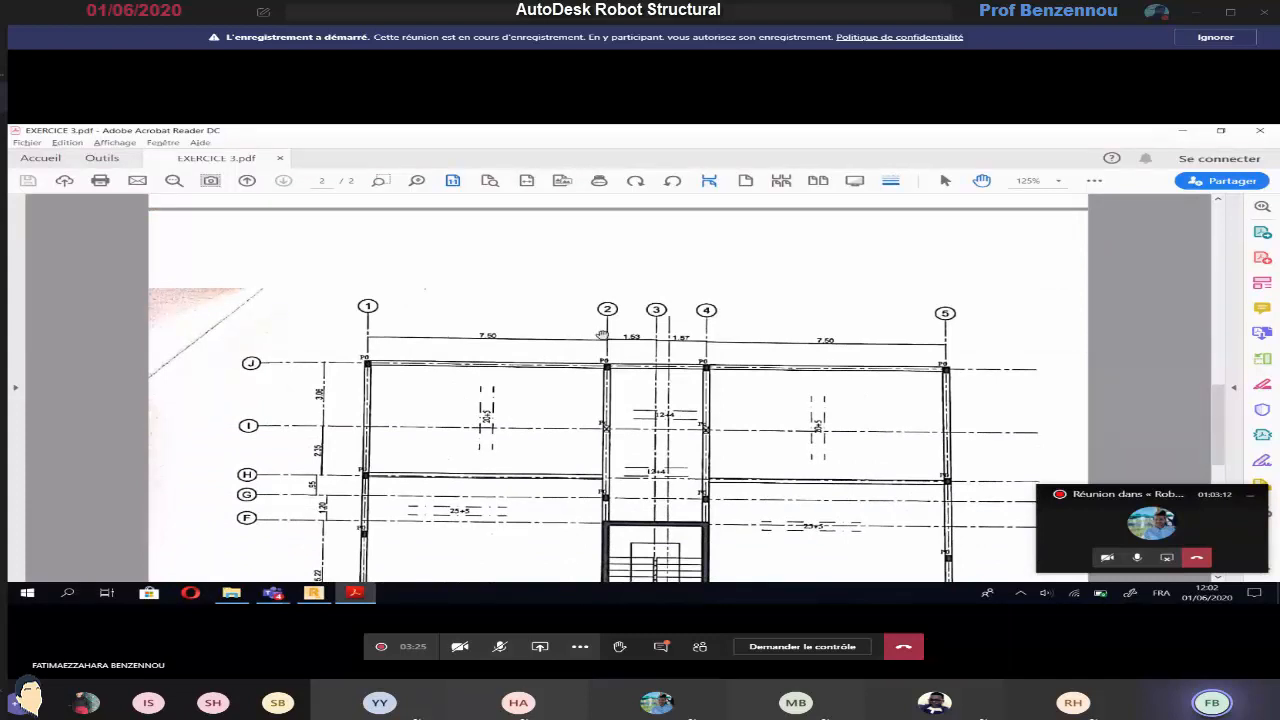
Switch to Robot Structural Analysis and show the model in the XY plan view
left_click(313, 592)
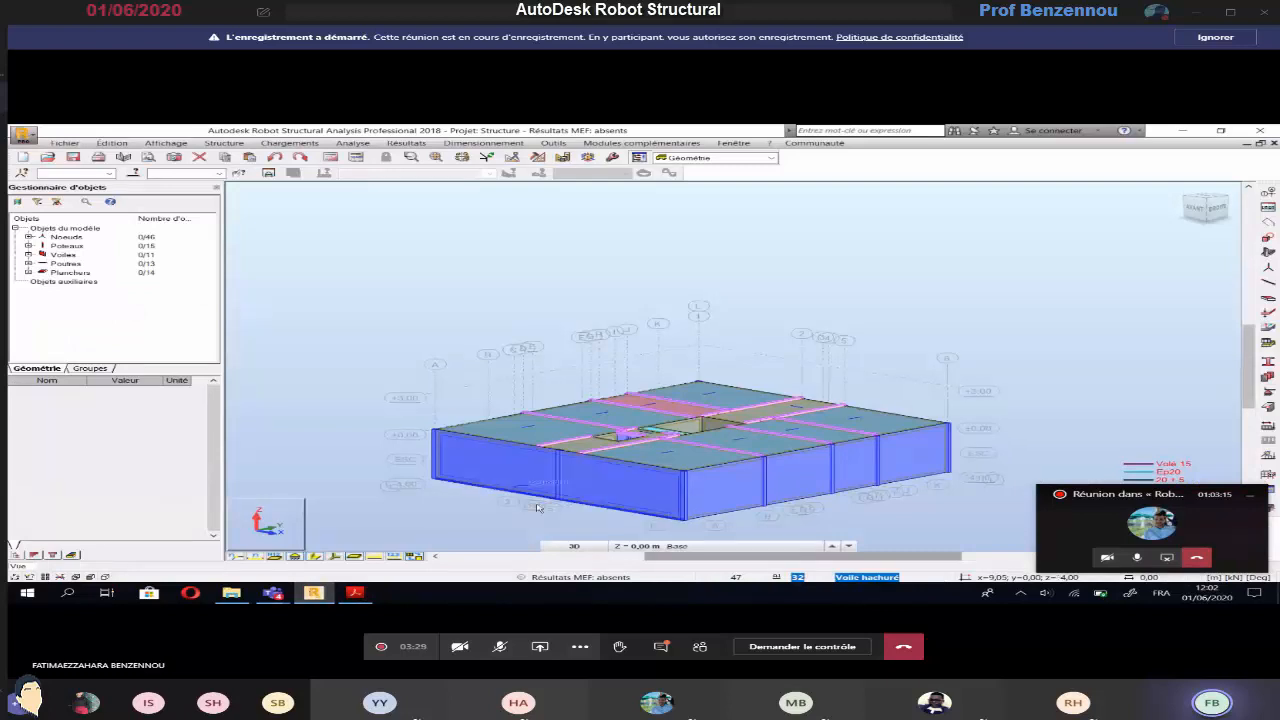
left_click(574, 546)
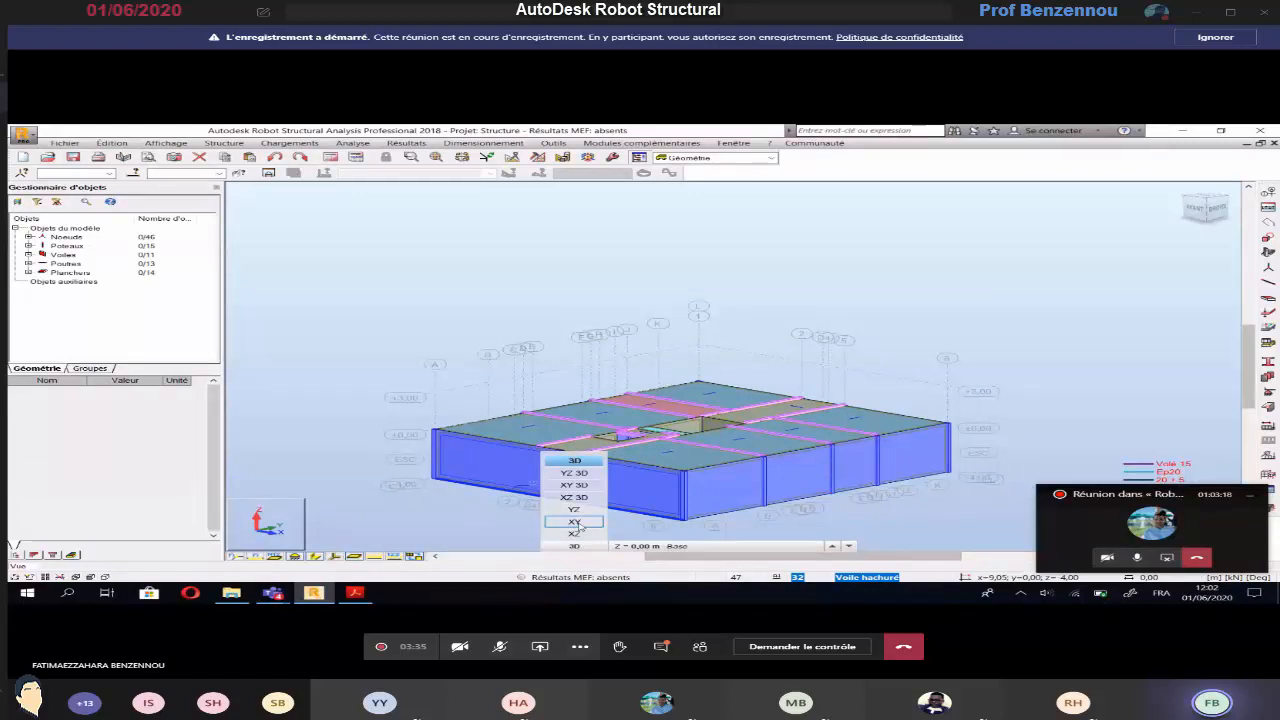
left_click(574, 522)
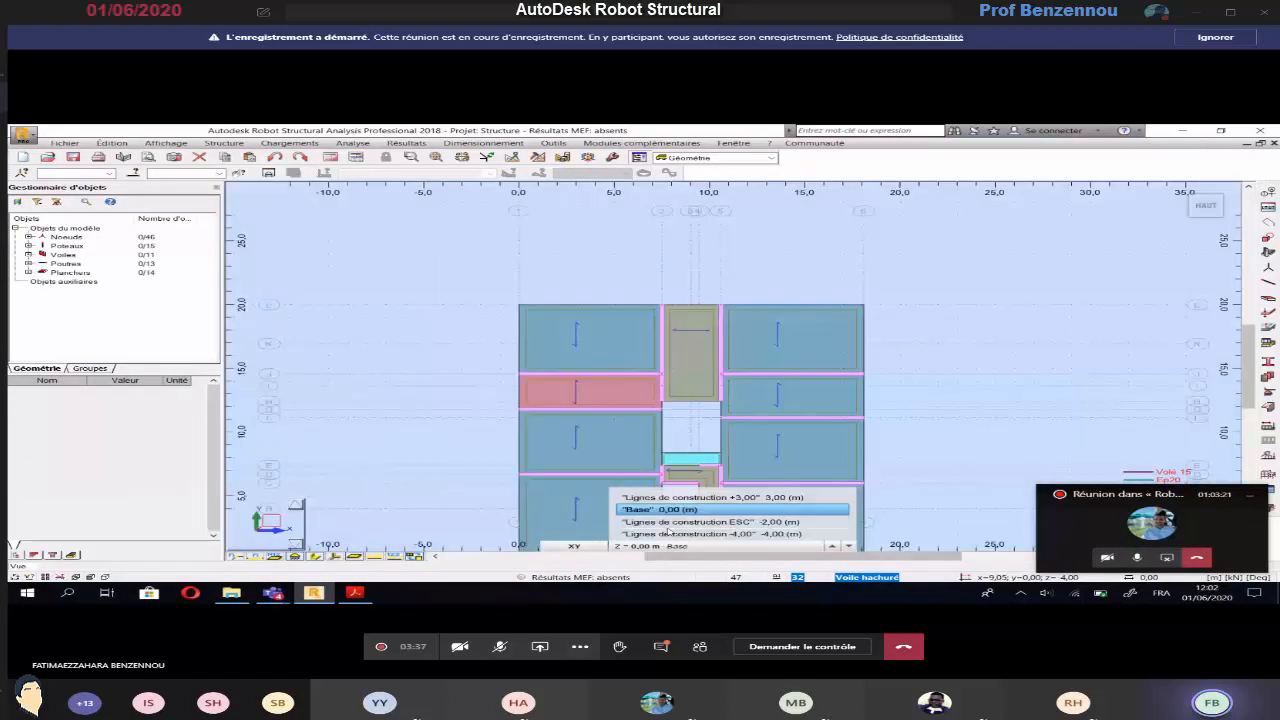
Delete the ESC construction line at Z -2,00 from the axis definition and apply the change
left_click(224, 143)
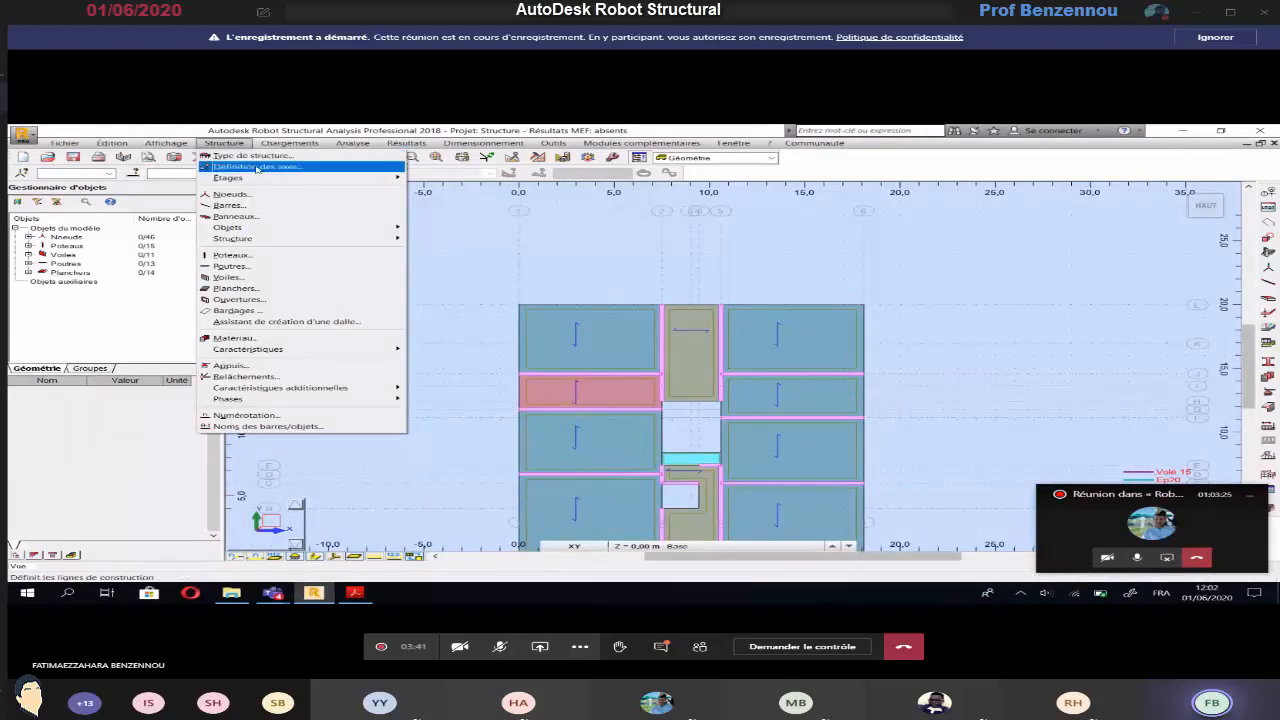
left_click(257, 169)
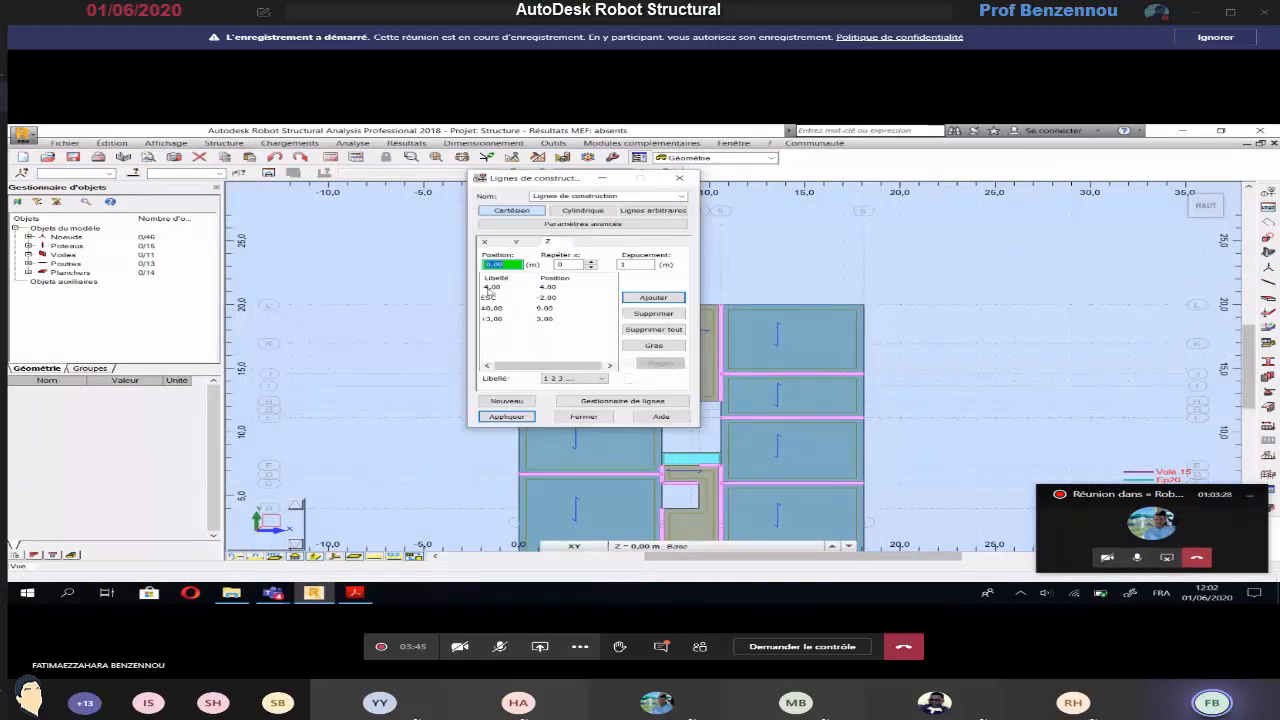
left_click(489, 297)
left_click(653, 313)
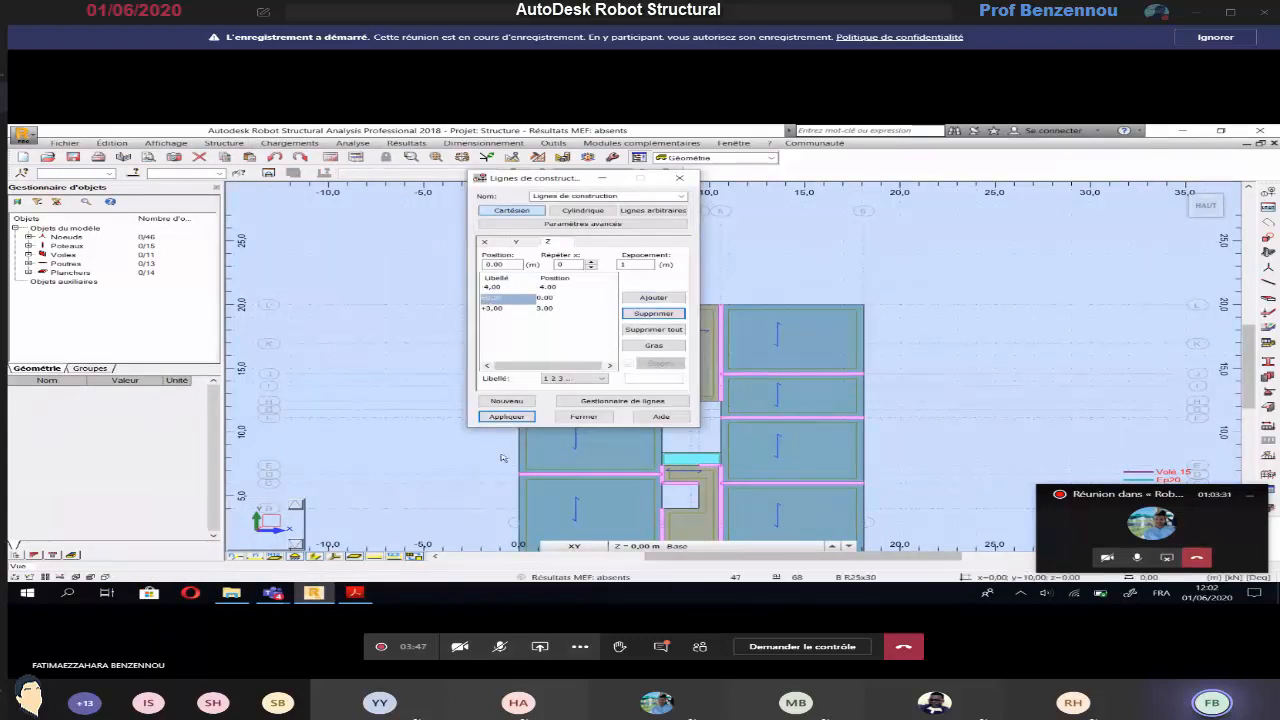
left_click(506, 416)
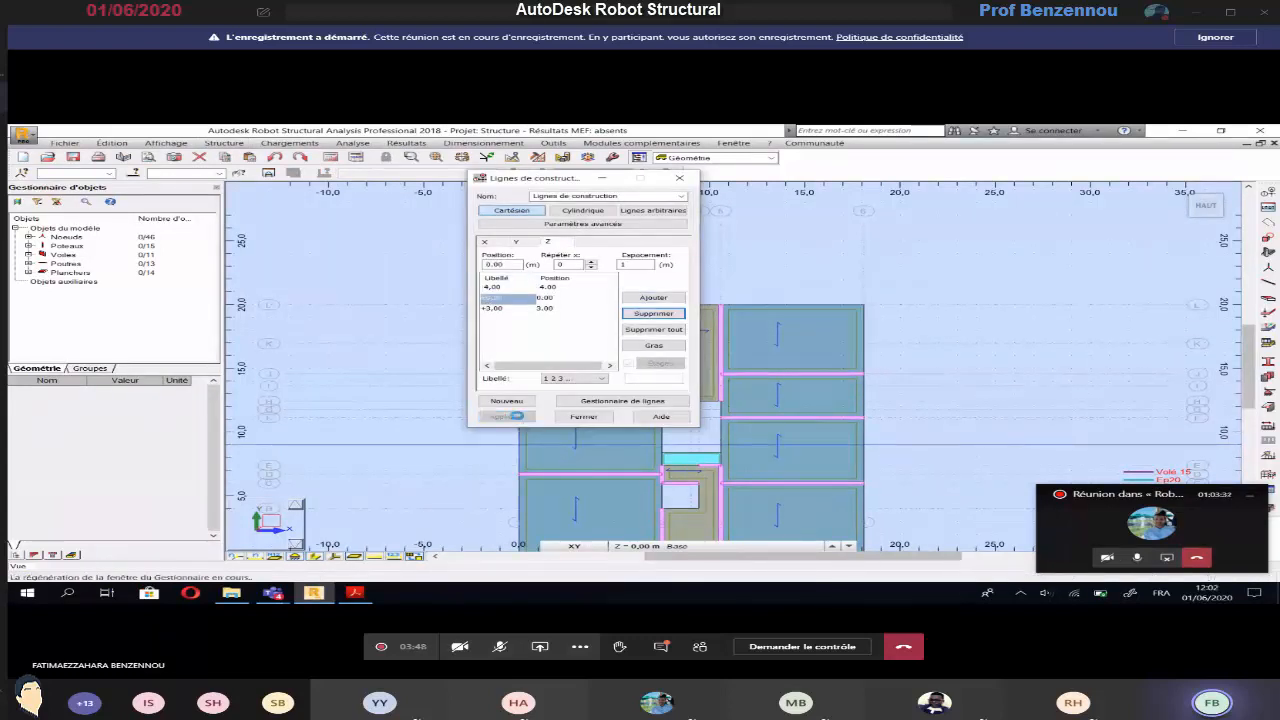
left_click(568, 419)
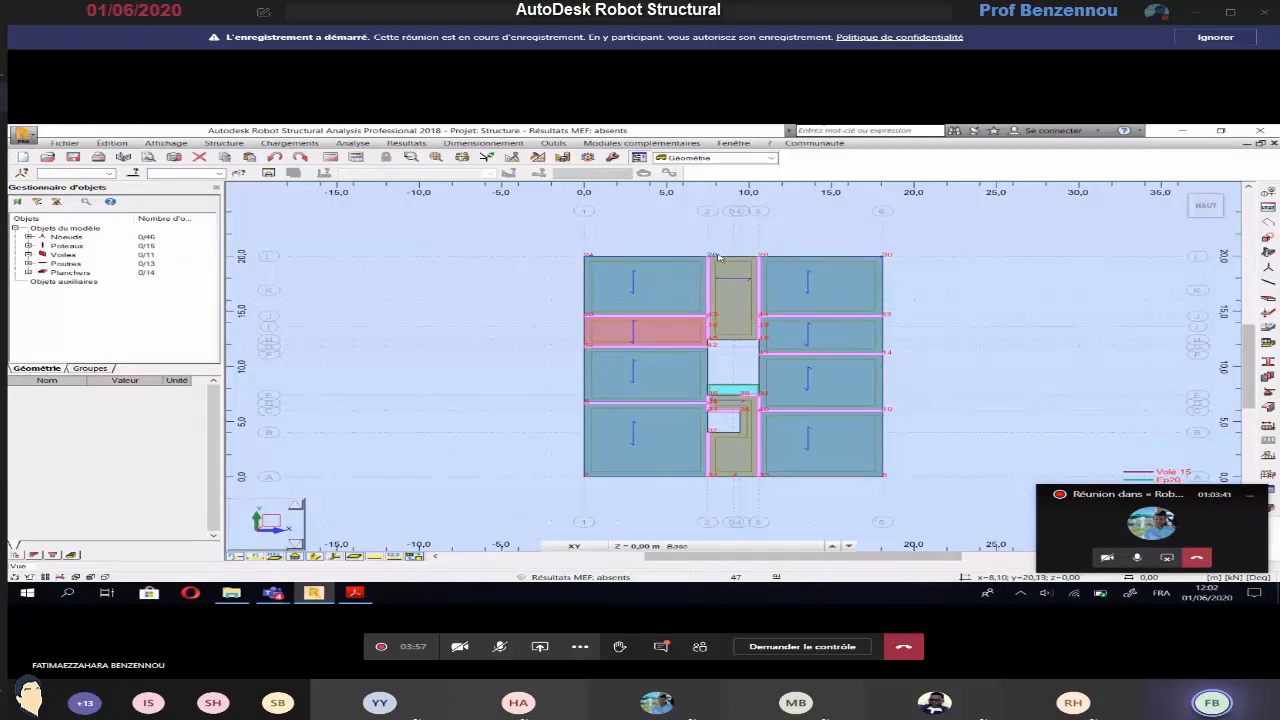
Make the +3,00 level the working plane and set up a Poteau BA column with section P0 running downward (Z-)
left_click(660, 546)
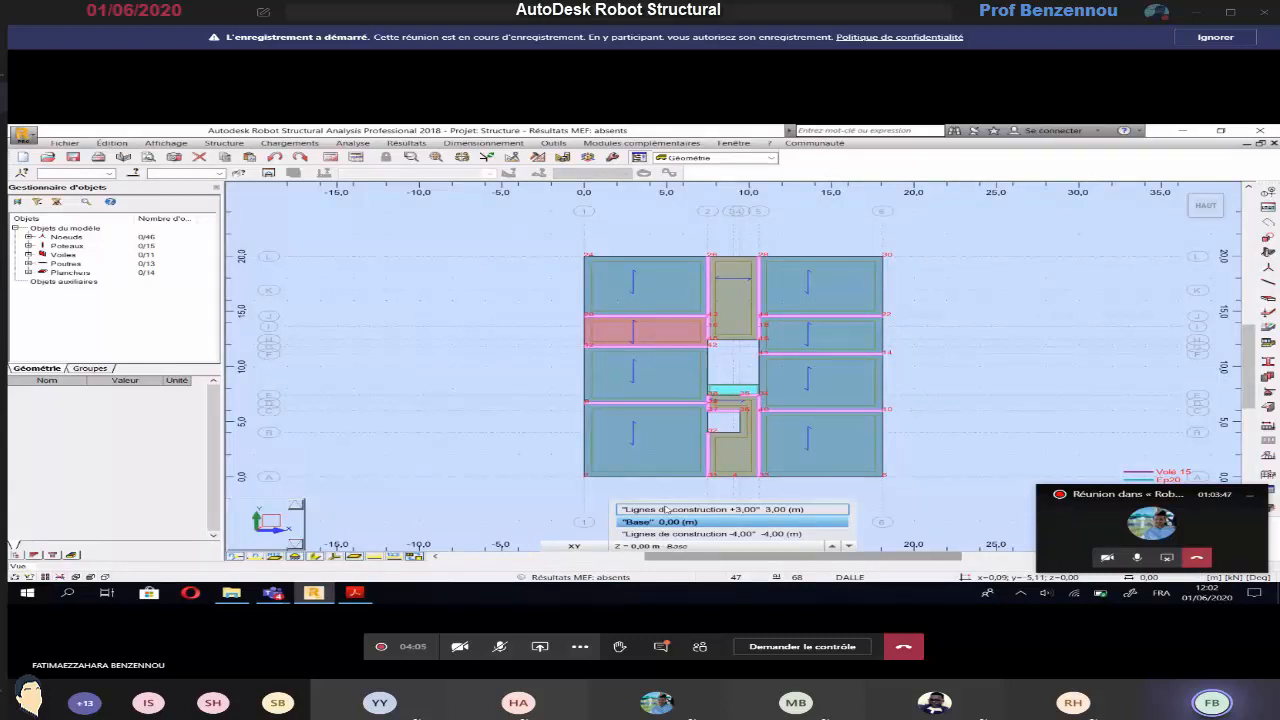
left_click(665, 509)
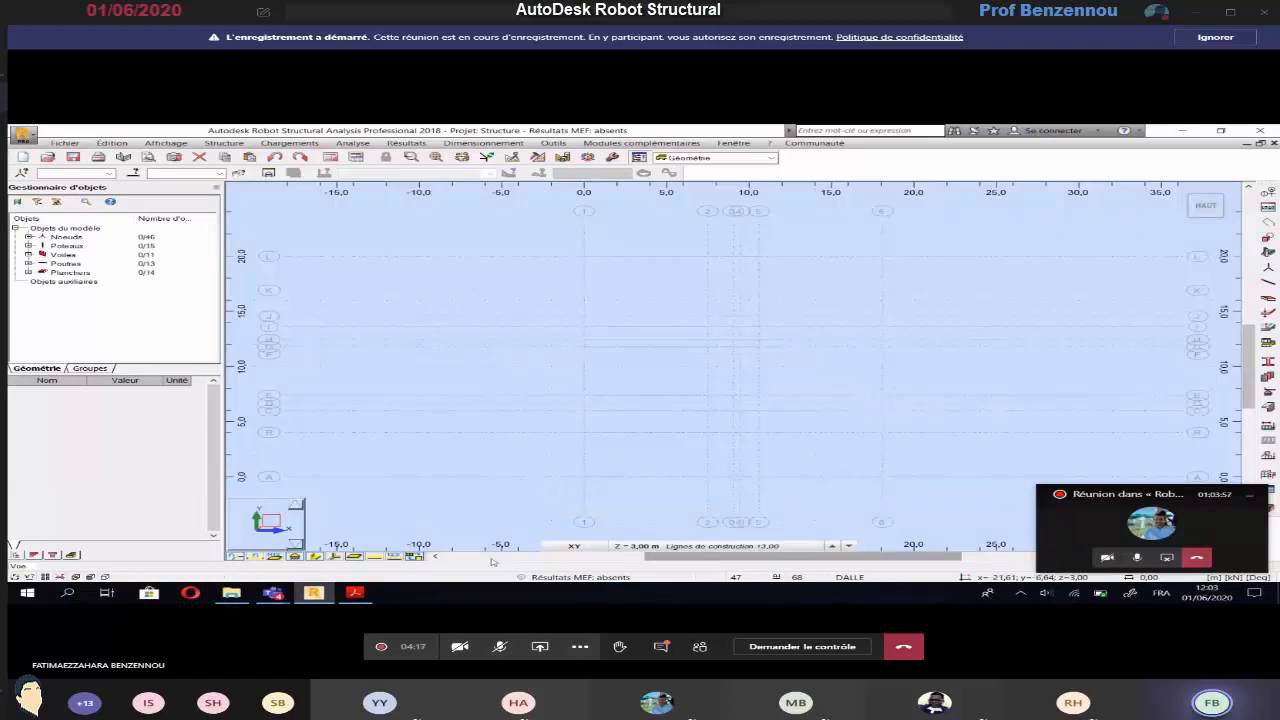
left_click(224, 143)
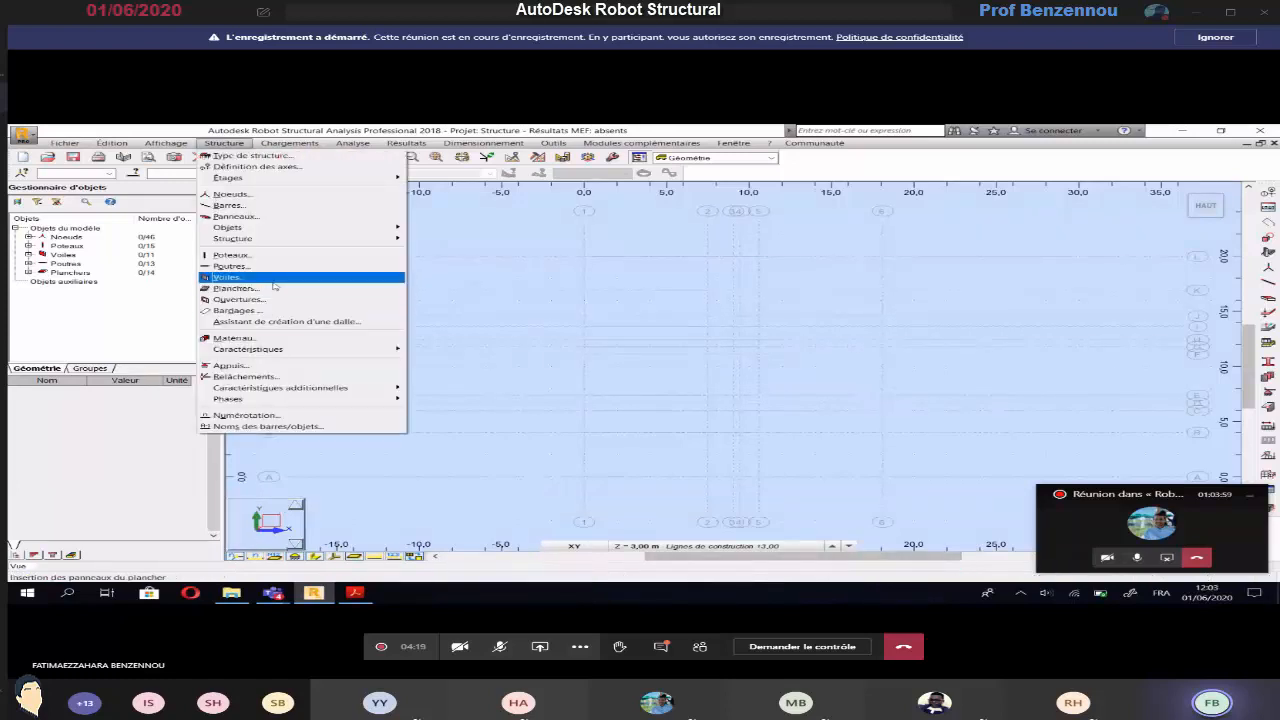
left_click(278, 262)
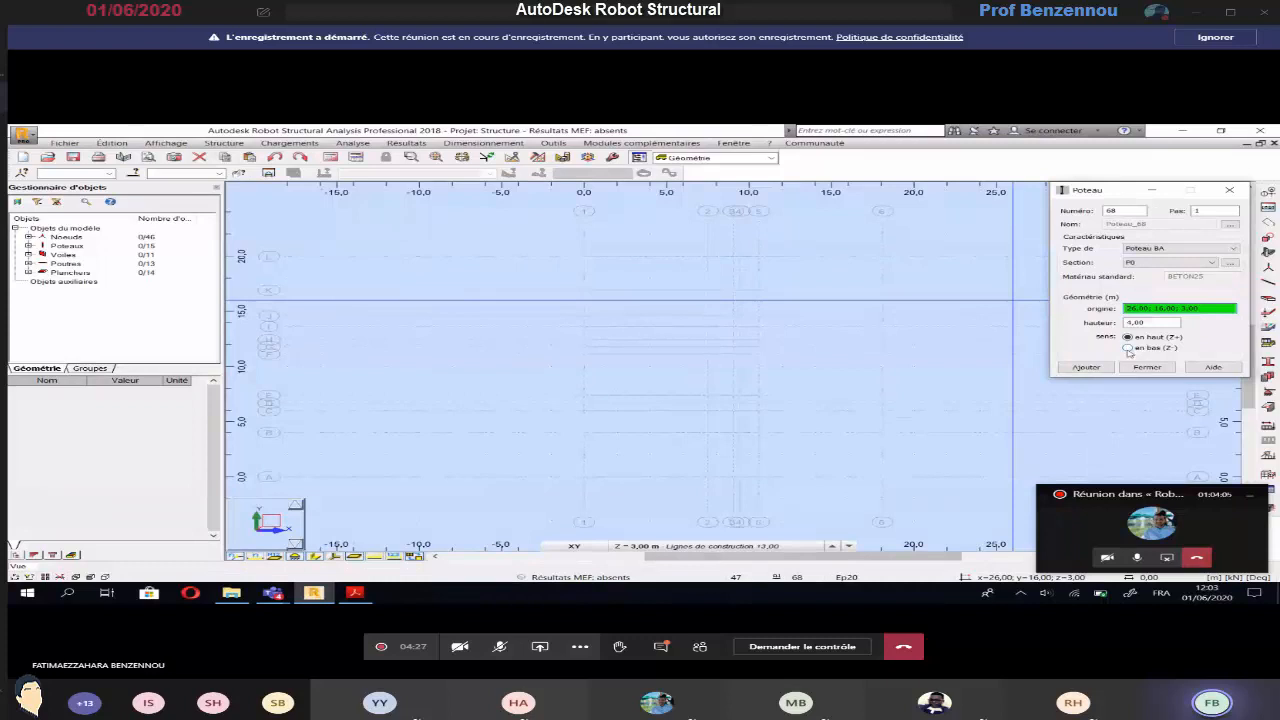
left_click(1128, 348)
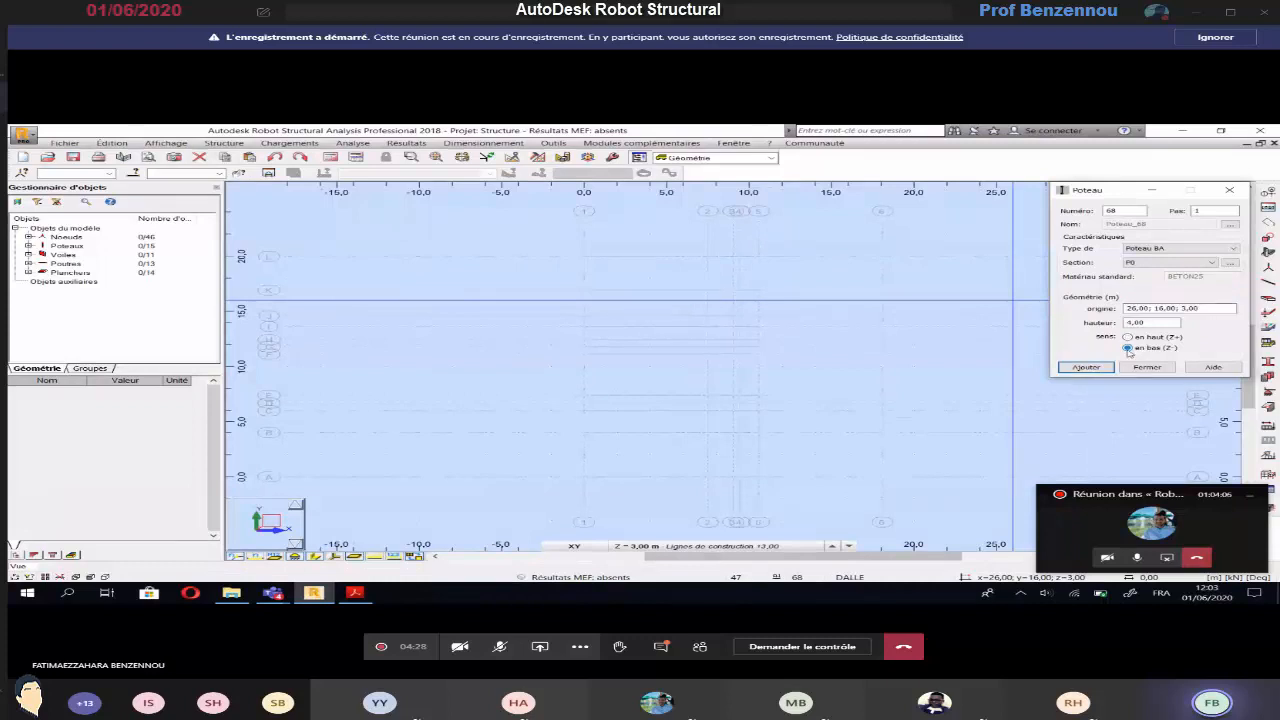
Set the column height to 3,00 m and place P0 columns on axis L at axes 1, 2, 5 and 6
left_click(661, 546)
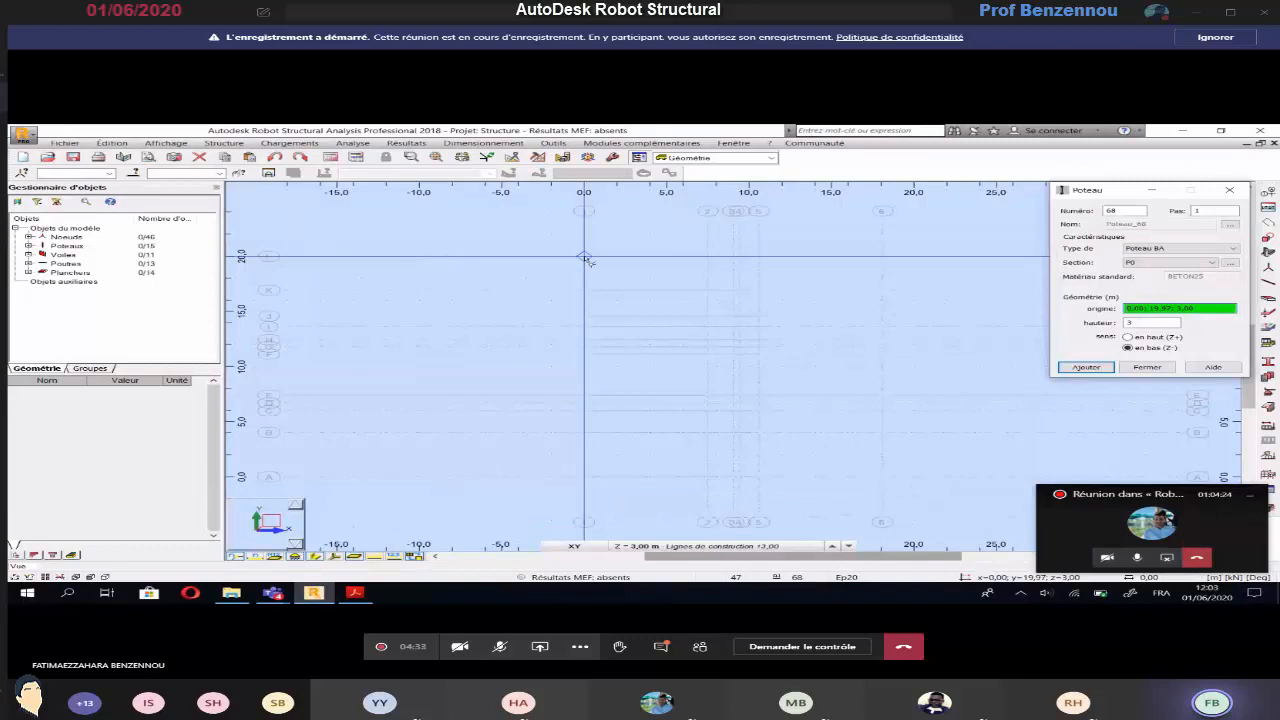
left_click(586, 257)
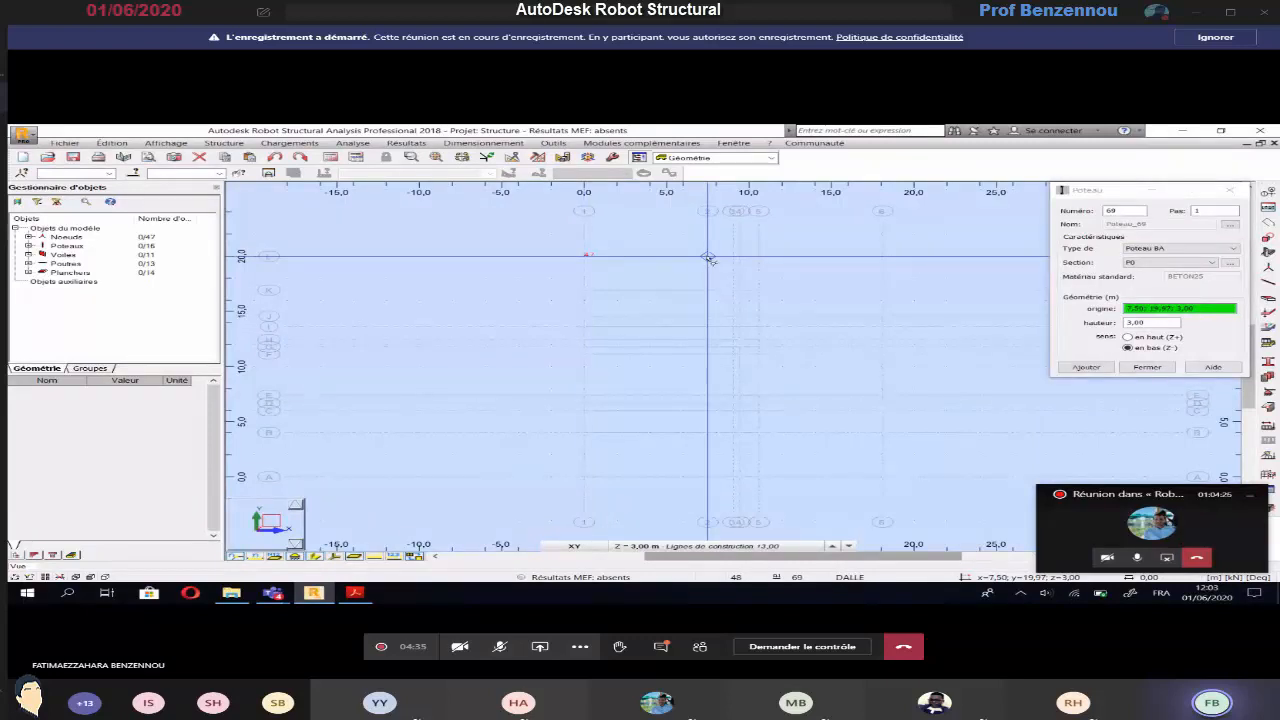
left_click(708, 257)
Check the page 2 plan in Acrobat Reader, and in Robot place P0 columns at 7,50; 16,91; 3,00 and 10,60; 16,91; 3,00
key("alt+Tab")
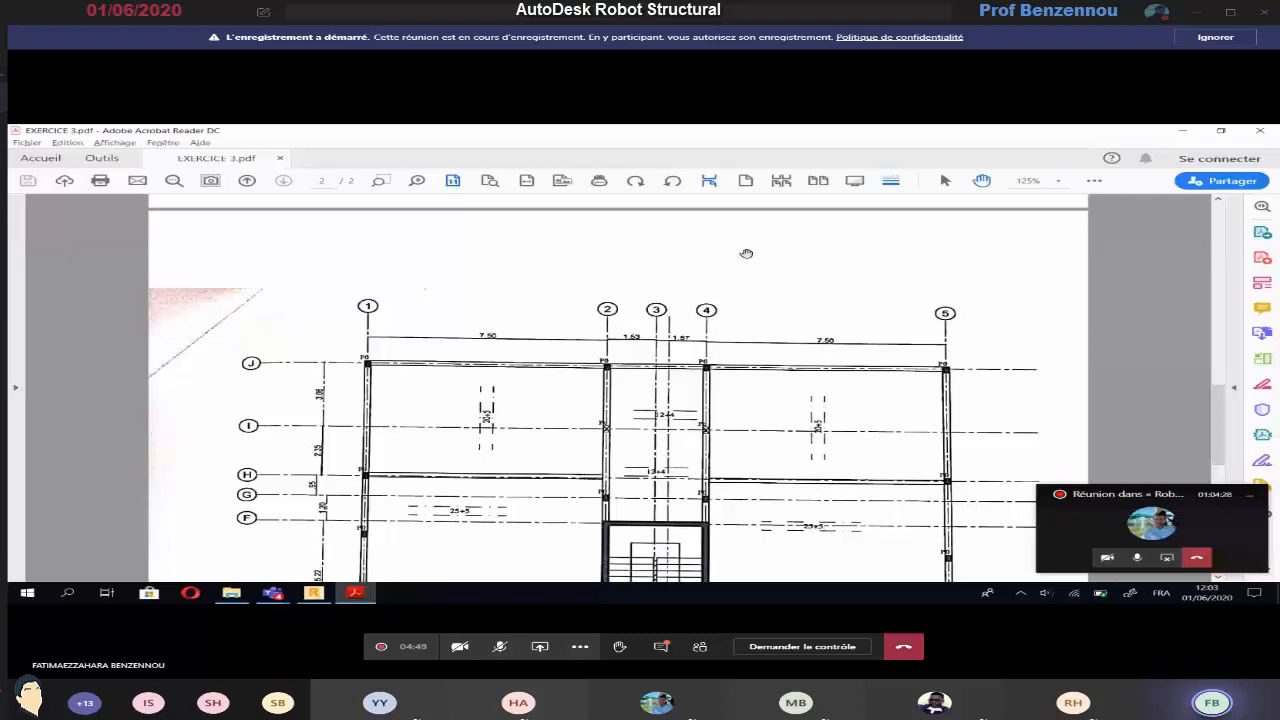
scroll(746, 253, "down", 1)
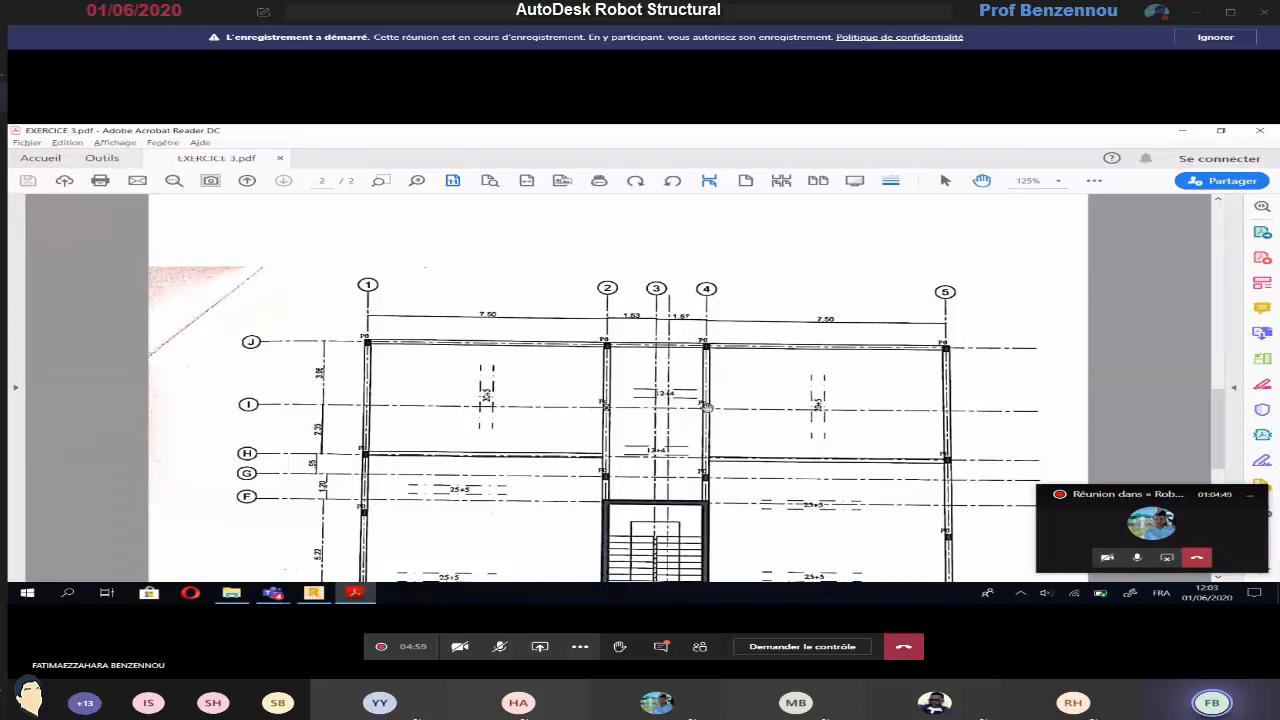
key("alt+Tab")
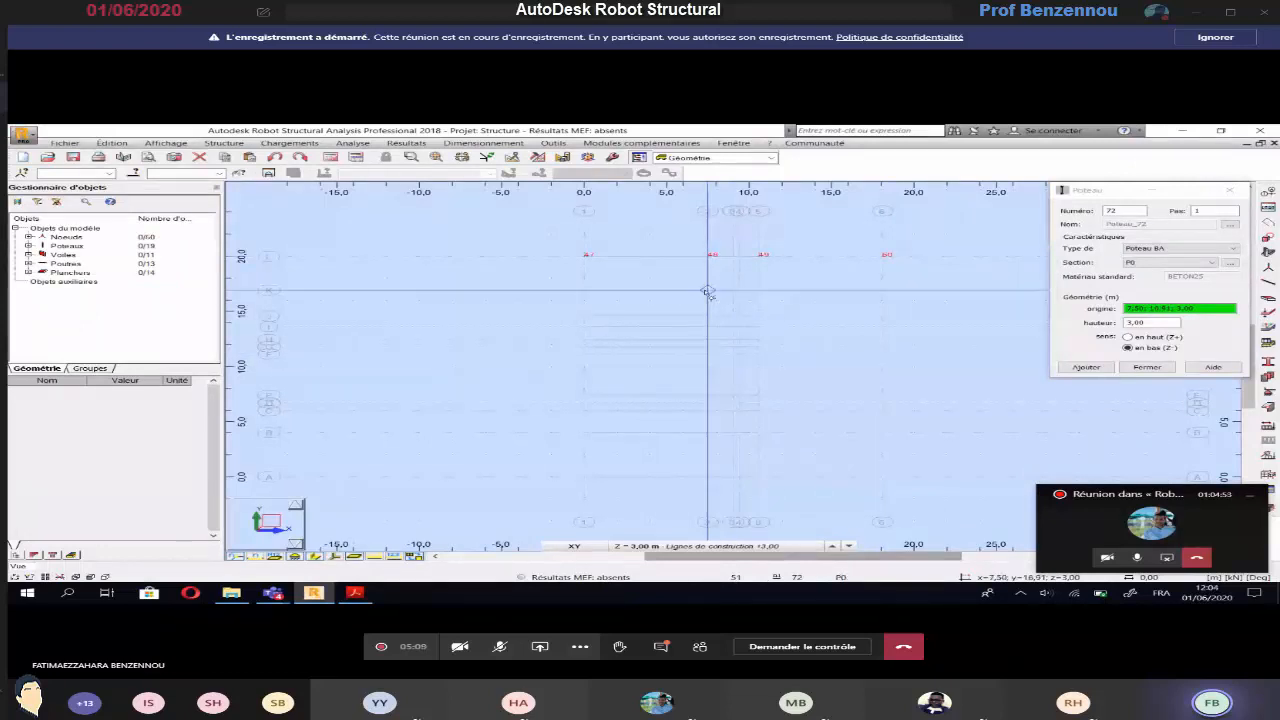
left_click(707, 292)
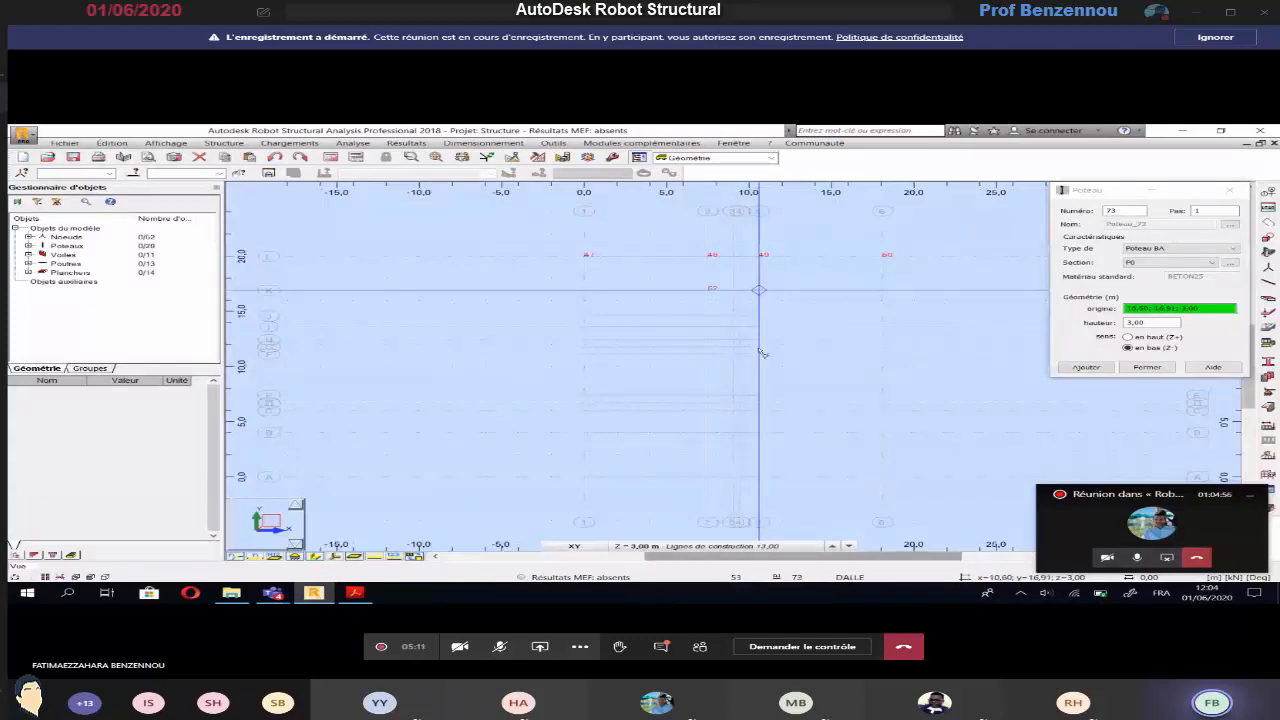
Check the plan in Acrobat Reader again, and in Robot place P0 columns on axis J at axes 1 and 6
left_click(355, 593)
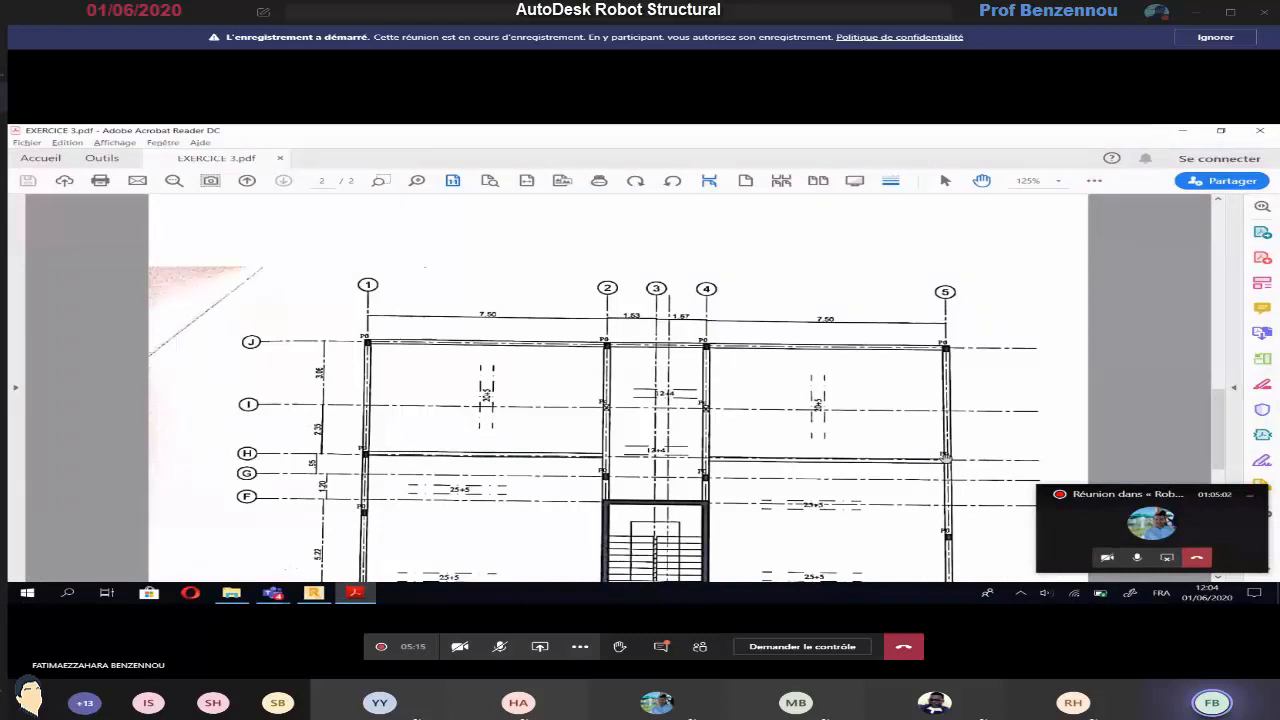
key("alt+Tab")
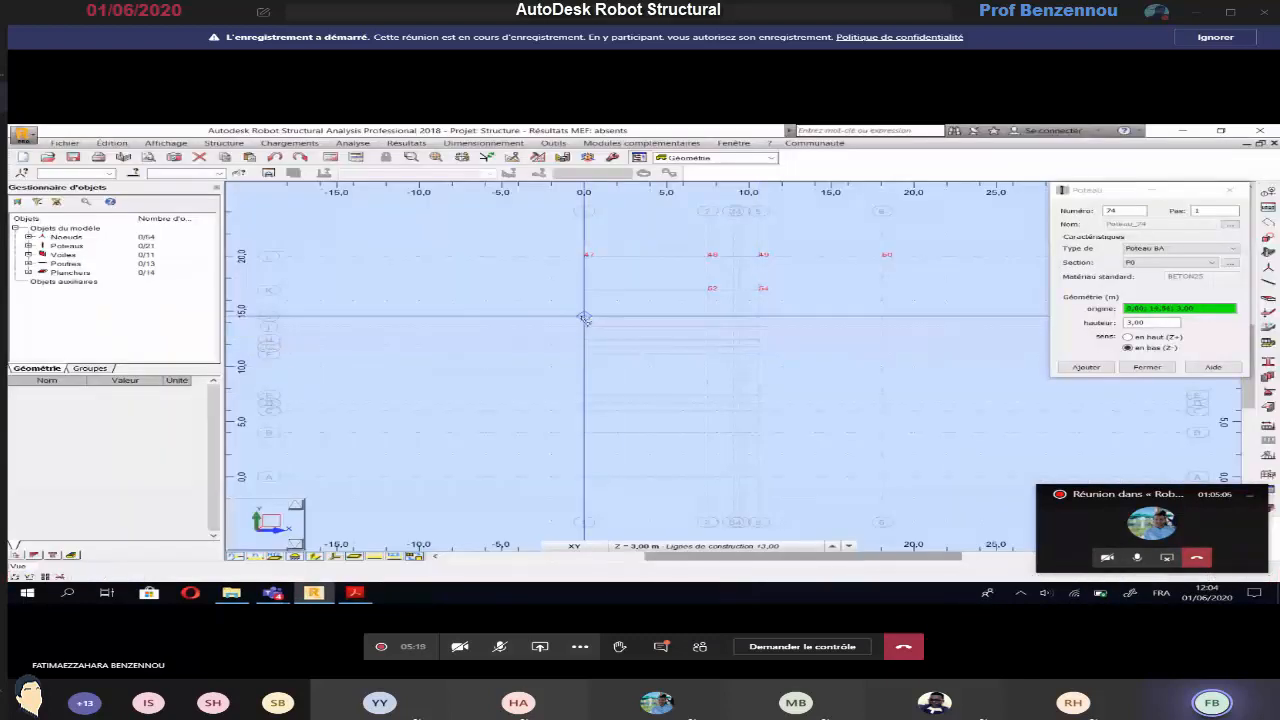
left_click(585, 318)
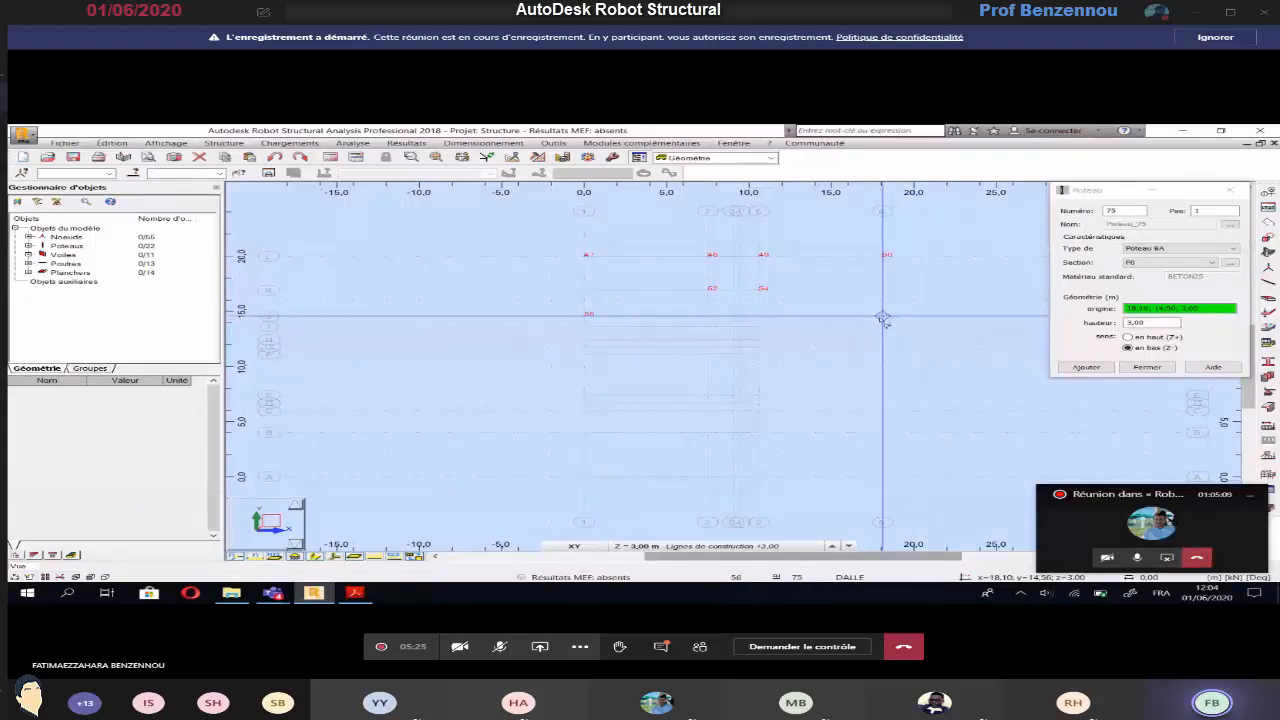
Examine the remaining column positions around the staircase in Acrobat Reader, comparing the page 2 axes and spacings with the PH.SOUS SOL plan
key("alt+Tab")
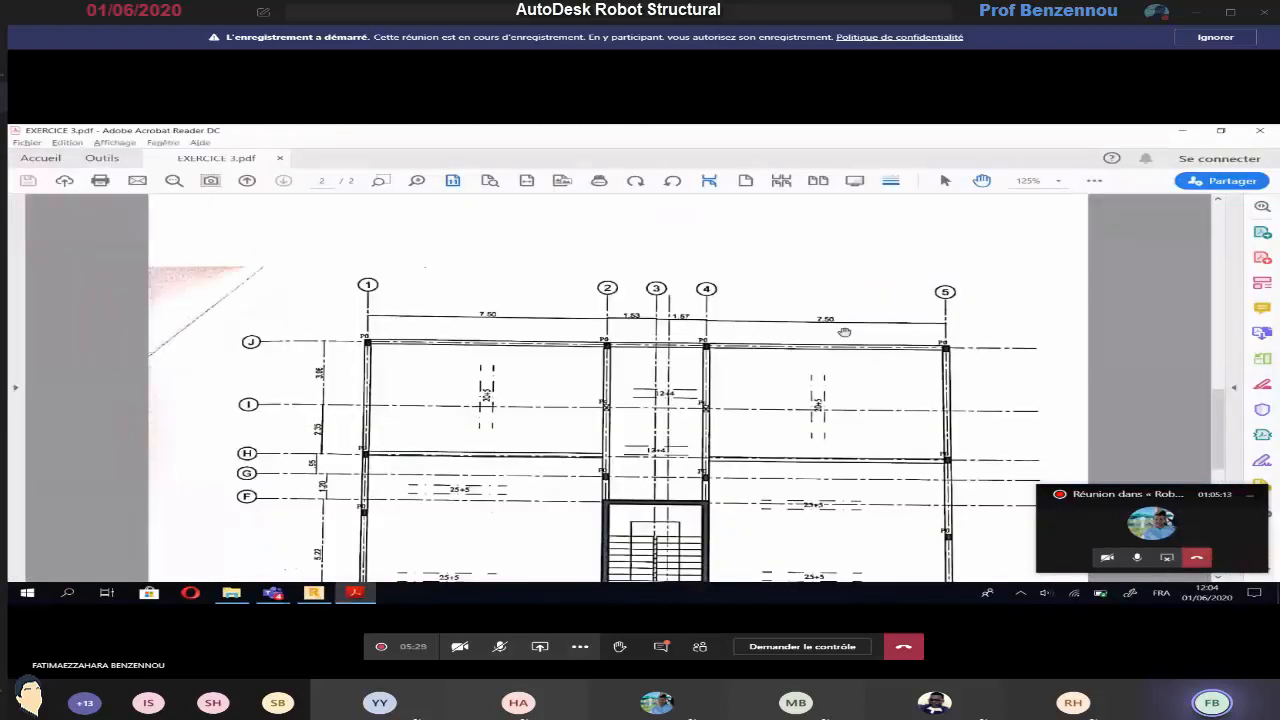
scroll(629, 399, "down", 1)
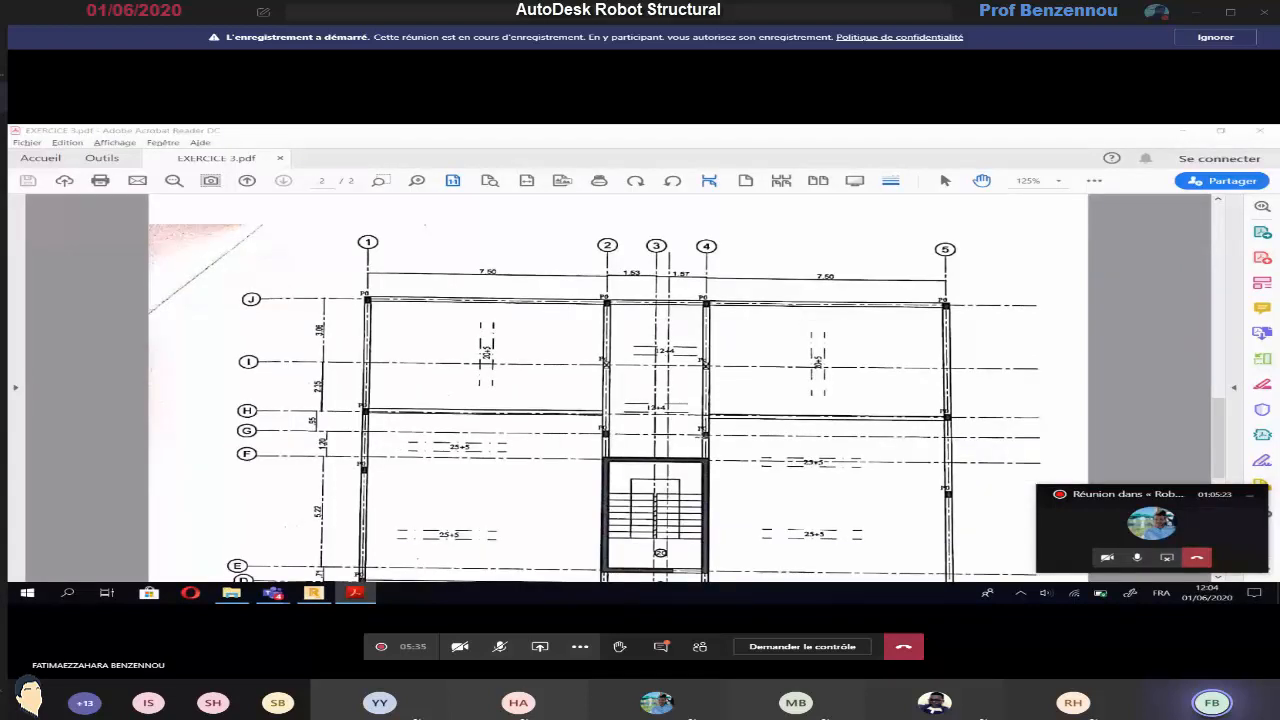
key("alt+Tab")
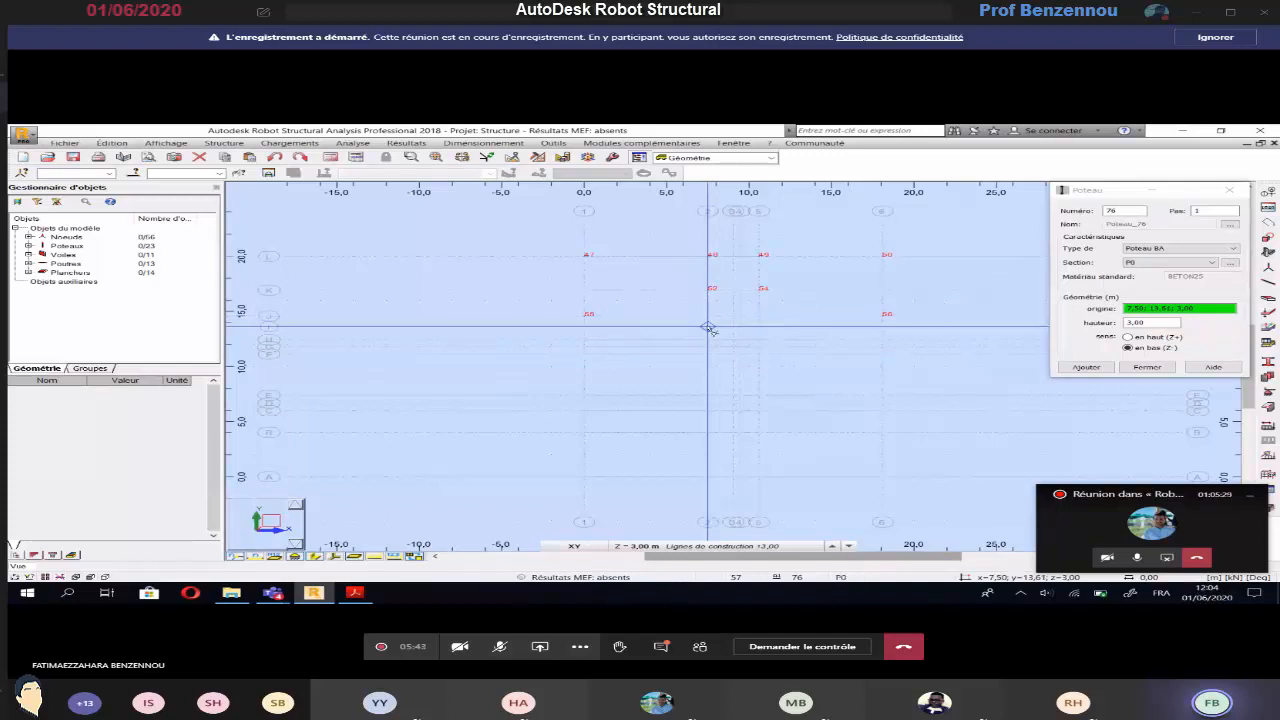
key("alt+Tab")
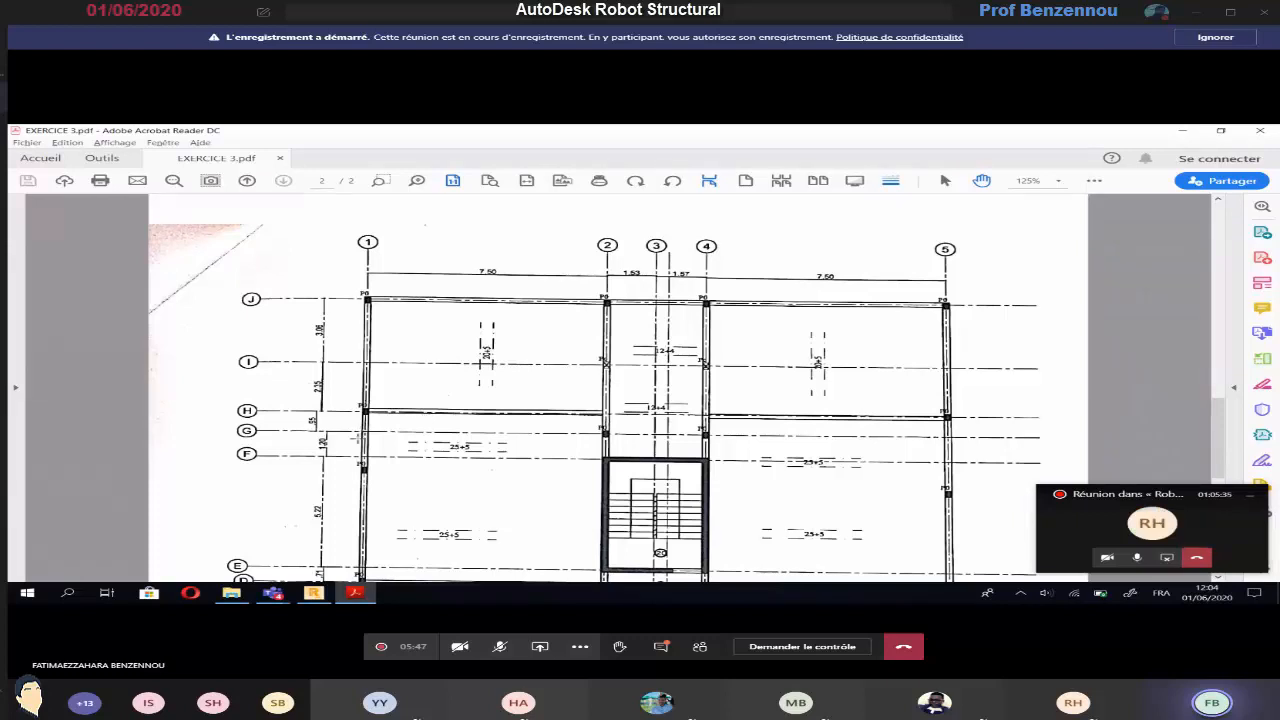
scroll(358, 433, "up", 3)
scroll(282, 452, "down", 4)
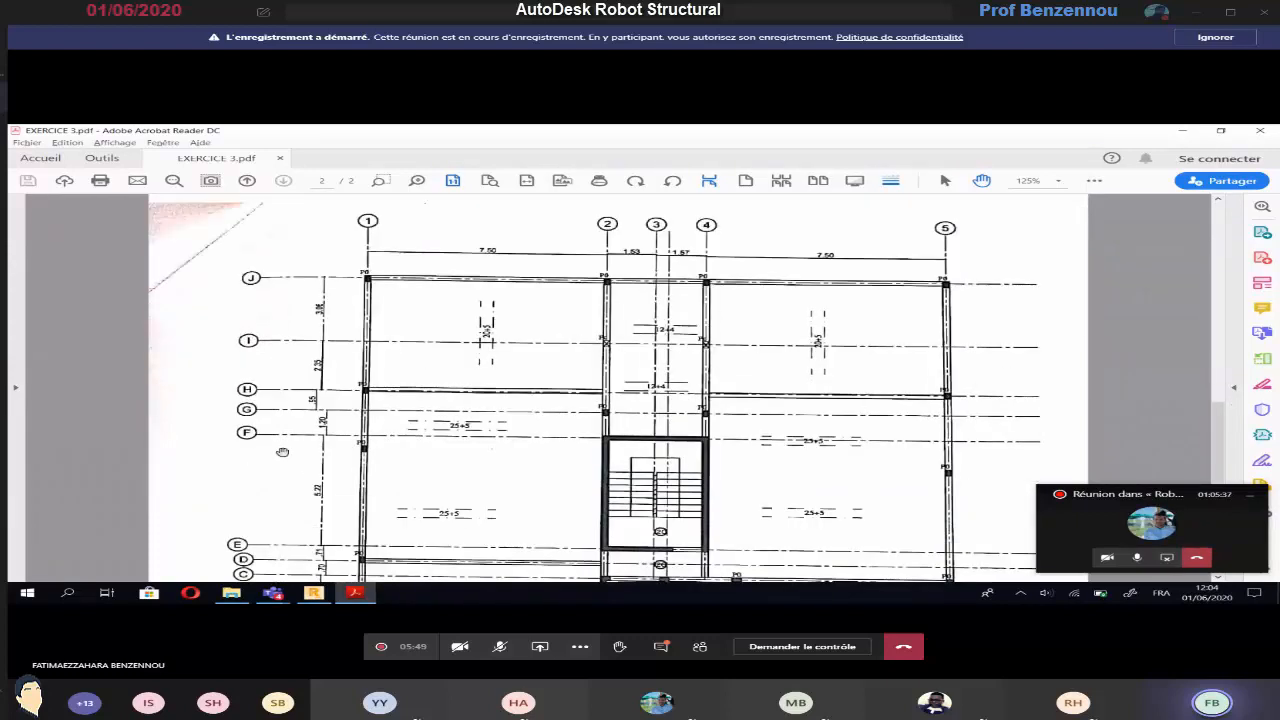
scroll(310, 399, "up", 1)
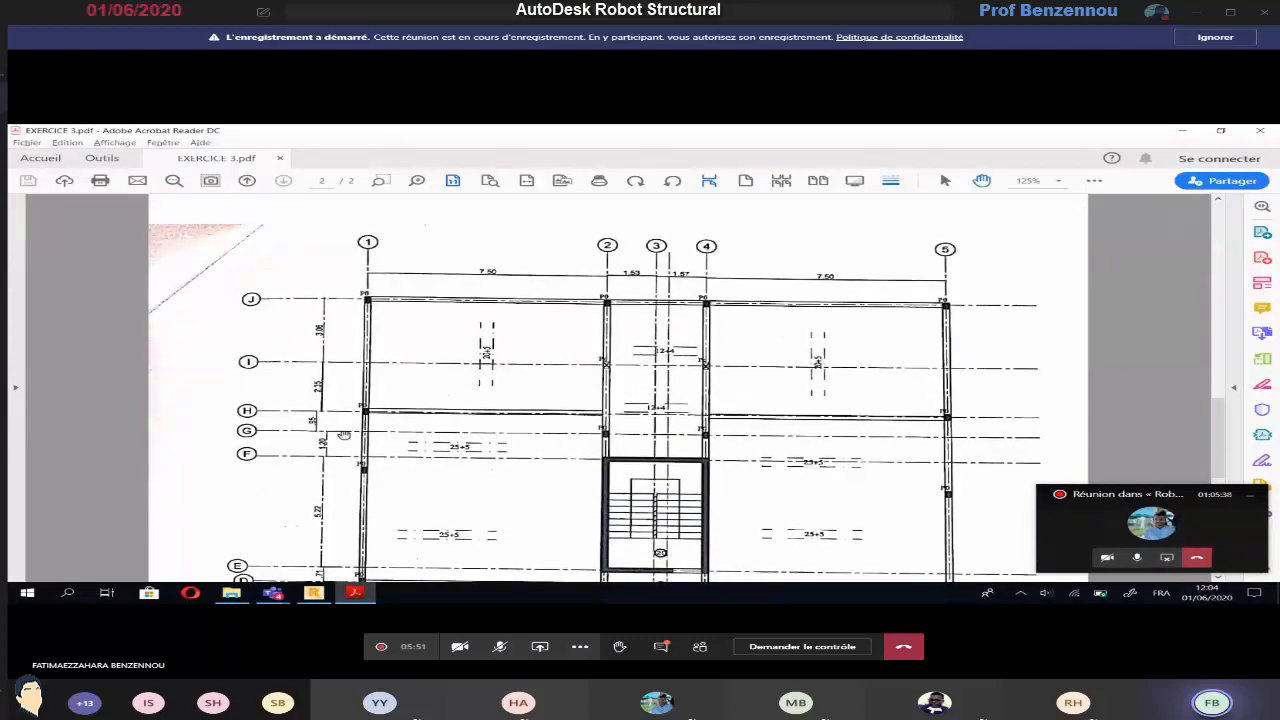
scroll(343, 435, "up", 10)
scroll(343, 435, "up", 2)
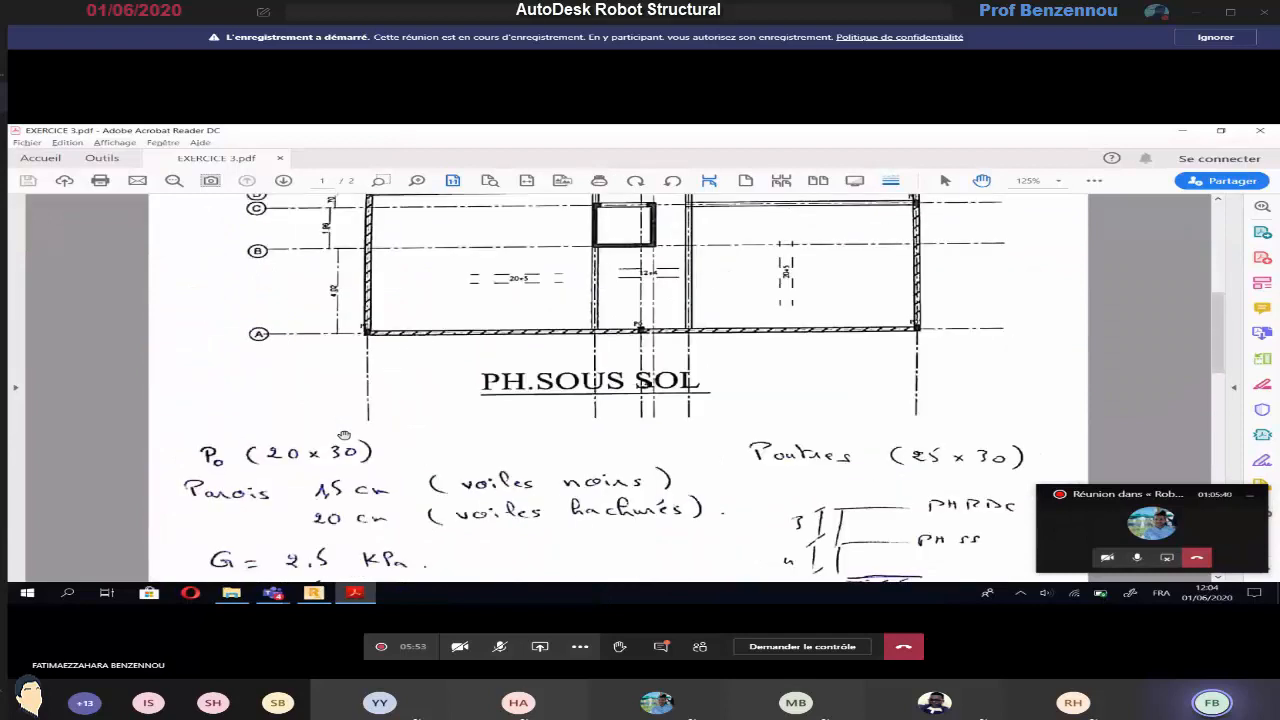
scroll(343, 435, "up", 4)
scroll(343, 435, "up", 2)
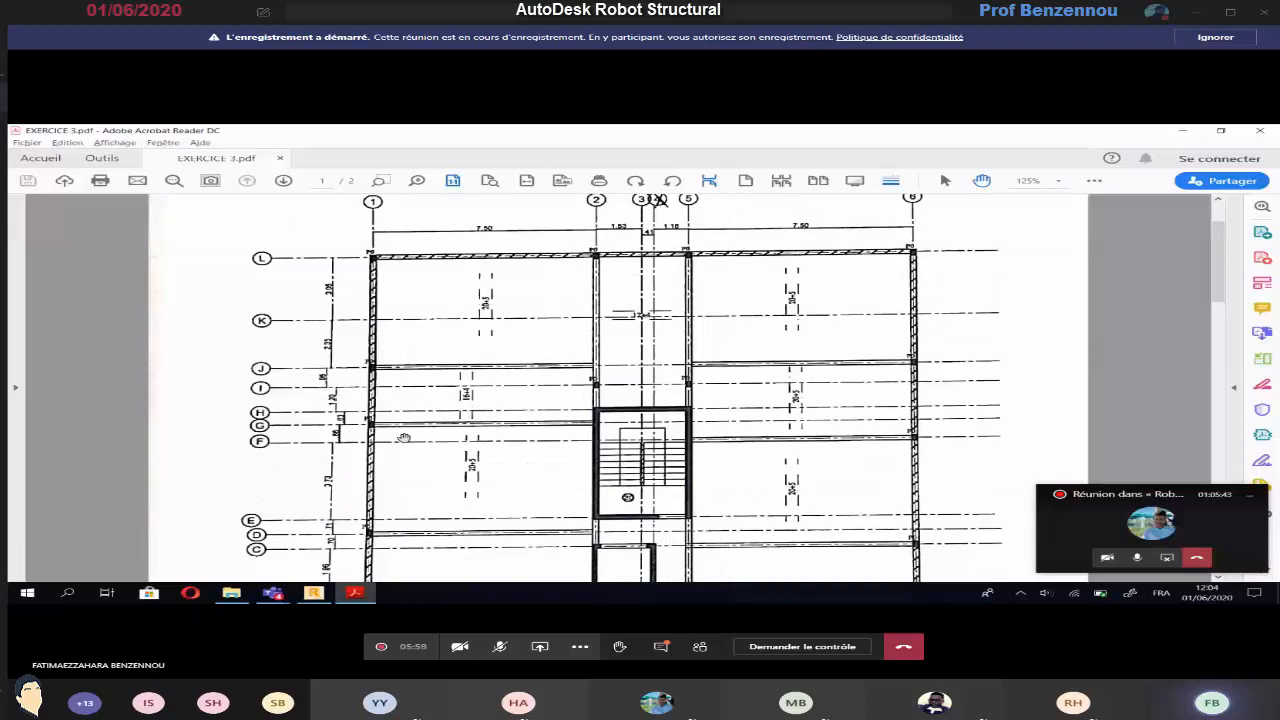
Compare the basement and page 2 plans in Acrobat Reader, and in Robot place P0 columns on axis I at axes 2 and 5
scroll(312, 423, "down", 1)
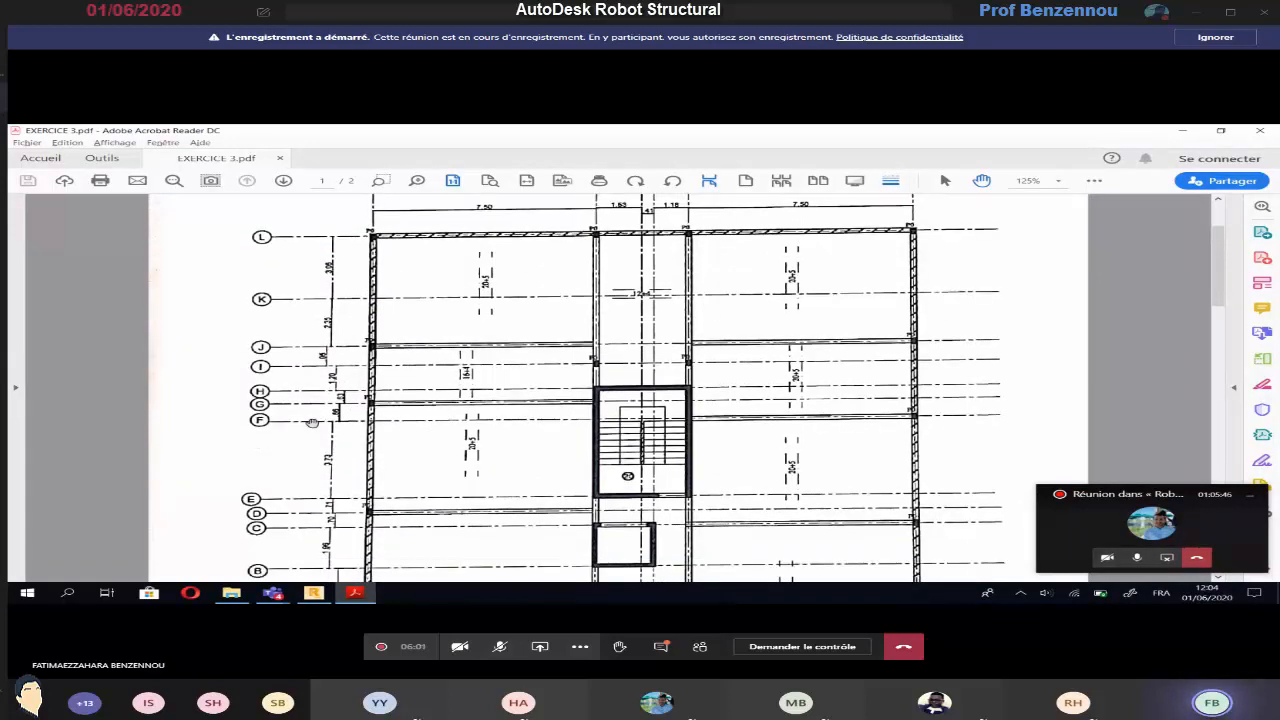
scroll(312, 423, "down", 5)
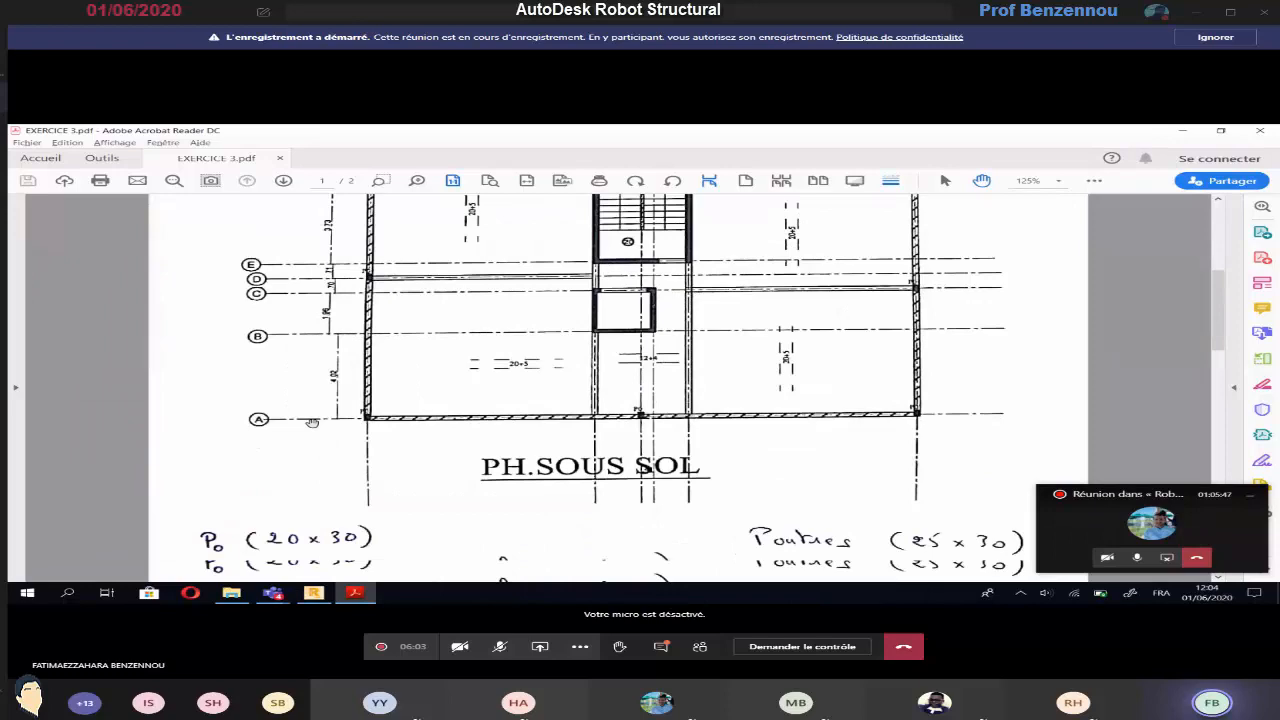
scroll(312, 423, "down", 6)
scroll(312, 423, "down", 10)
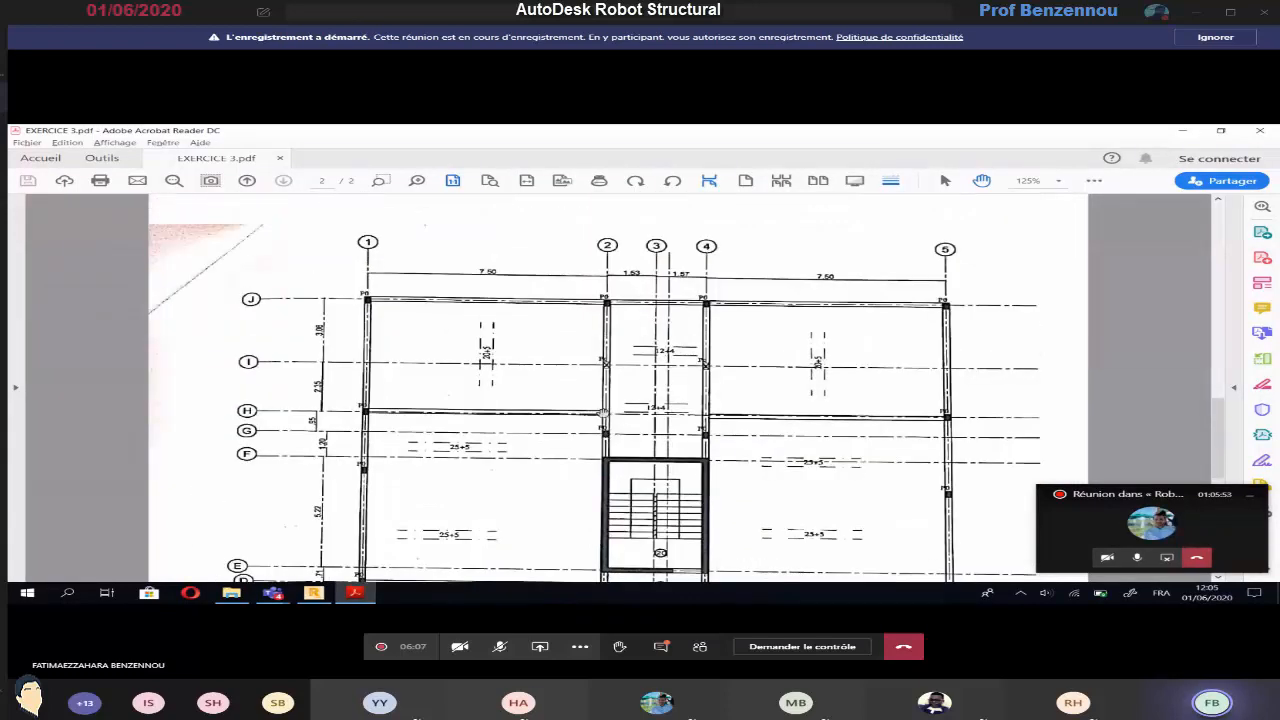
key("alt+Tab")
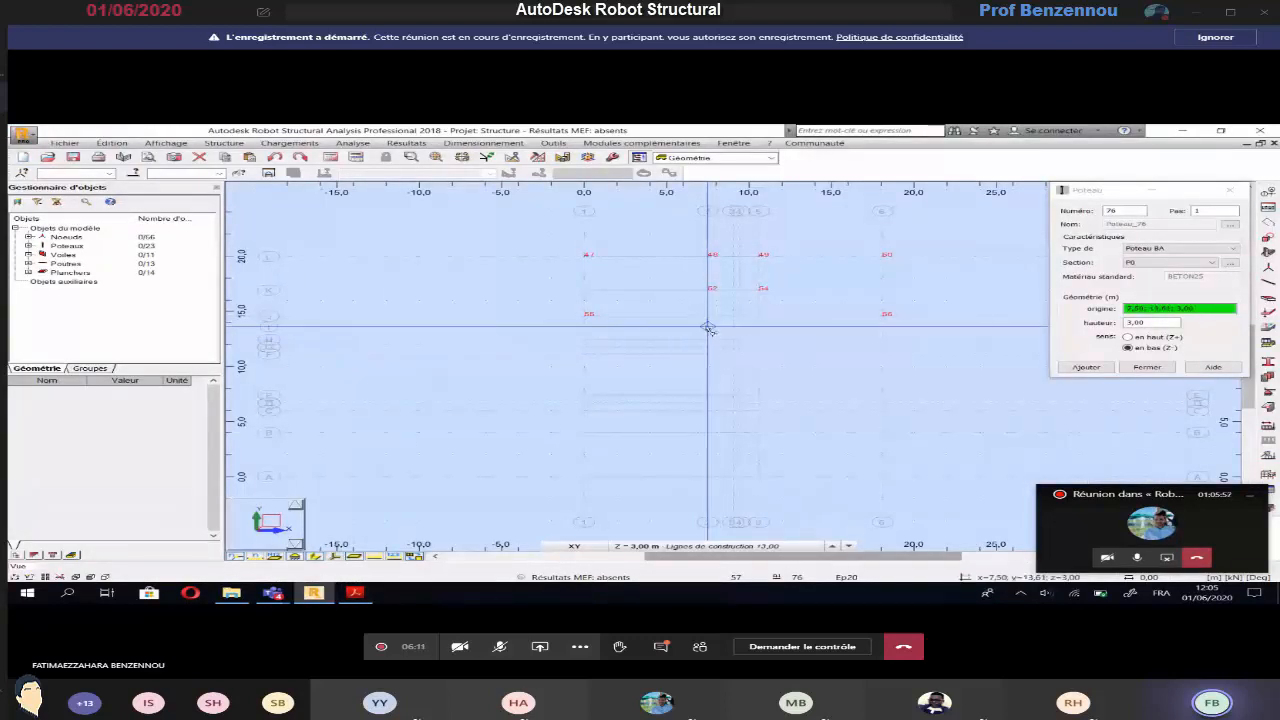
left_click(707, 326)
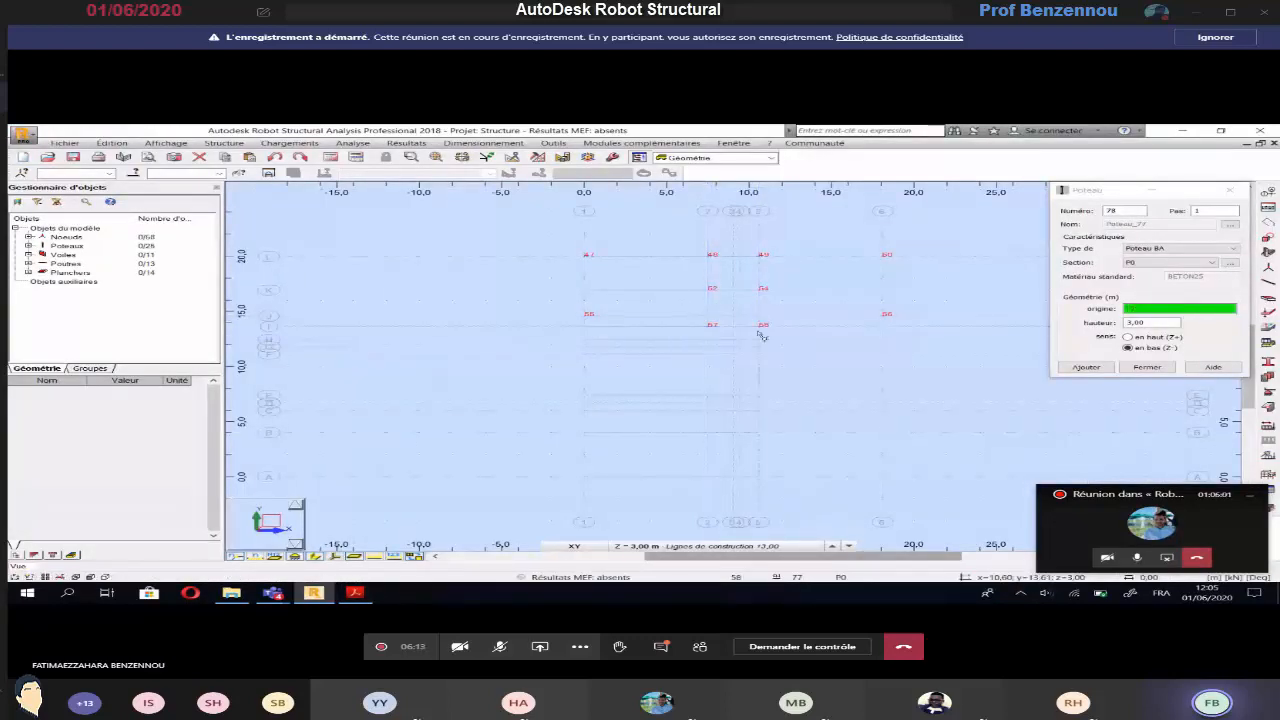
Check the page 2 plan in Acrobat Reader, and in Robot place P0 columns at axis 1 on axis G and axis 6 on axis F
key("alt+Tab")
scroll(622, 450, "down", 1)
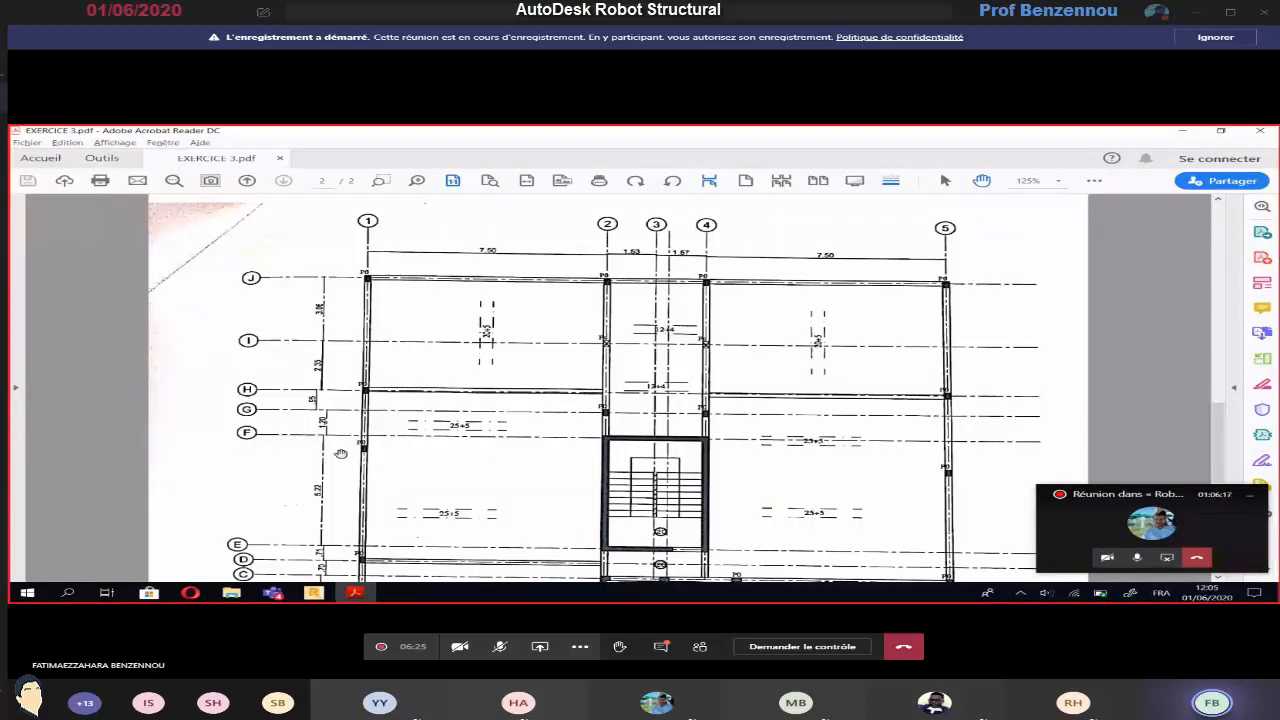
key("alt+Tab")
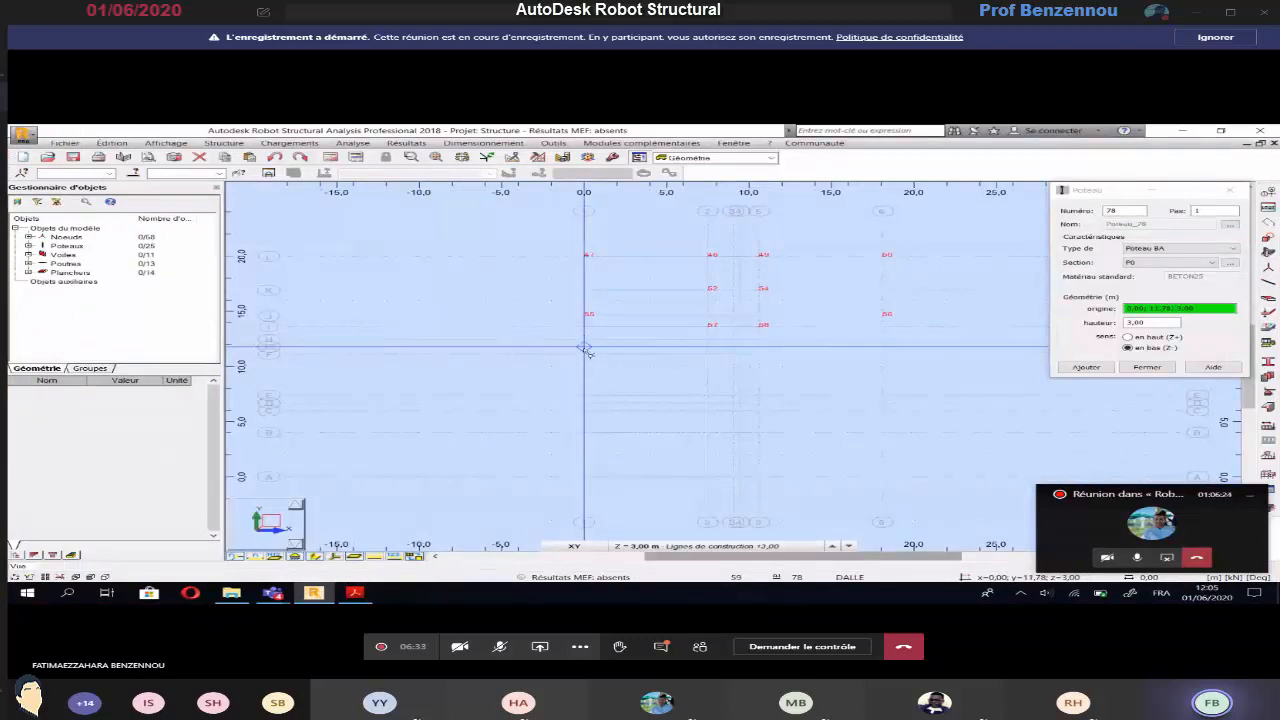
key("alt+Tab")
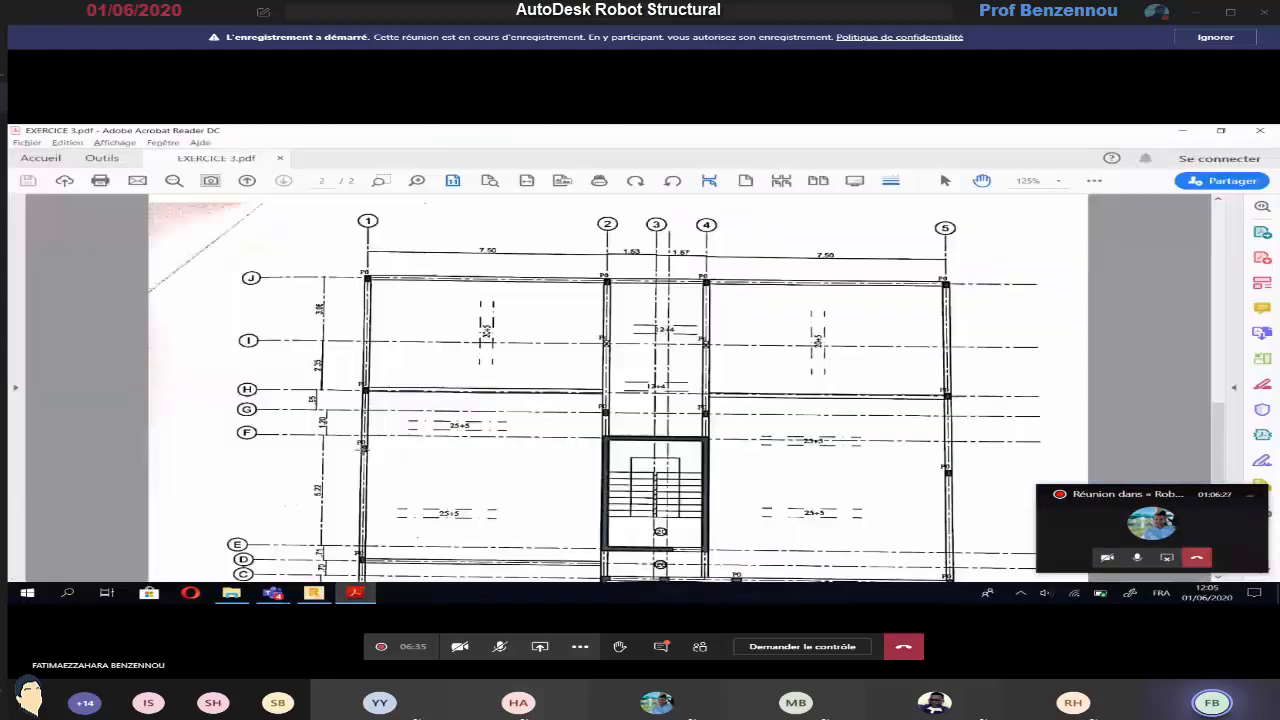
key("alt+Tab")
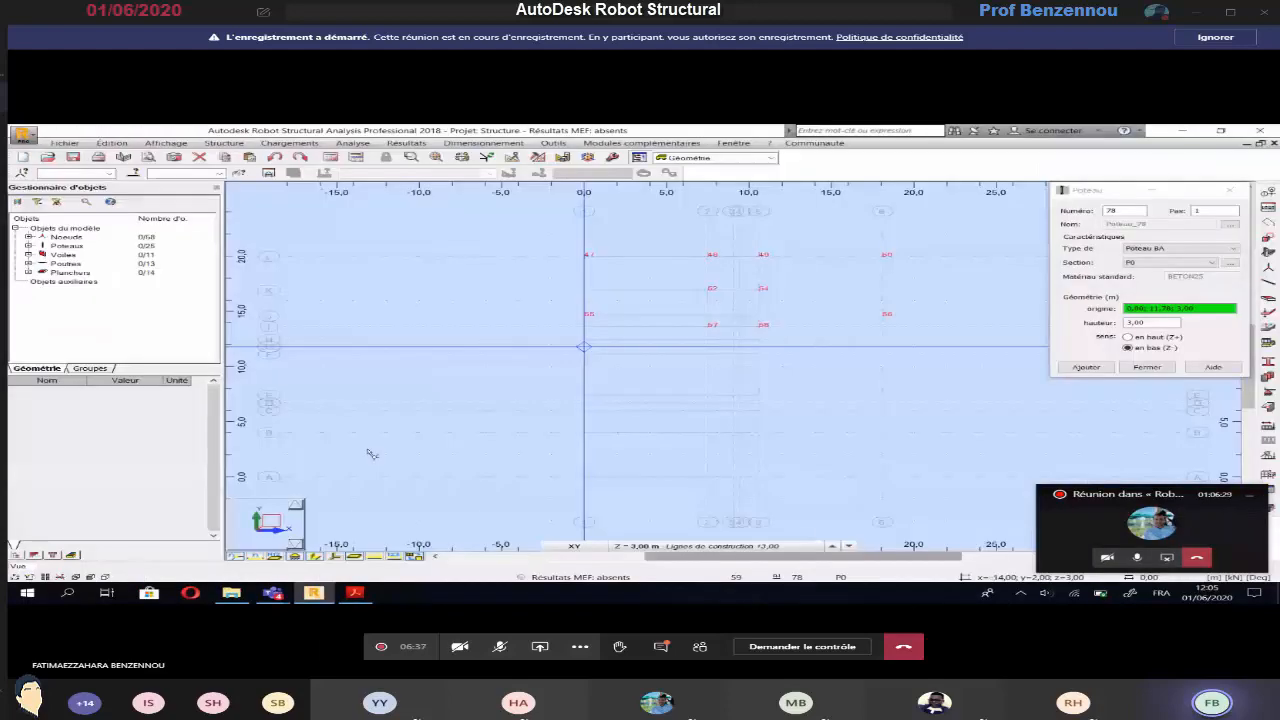
key("alt+Tab")
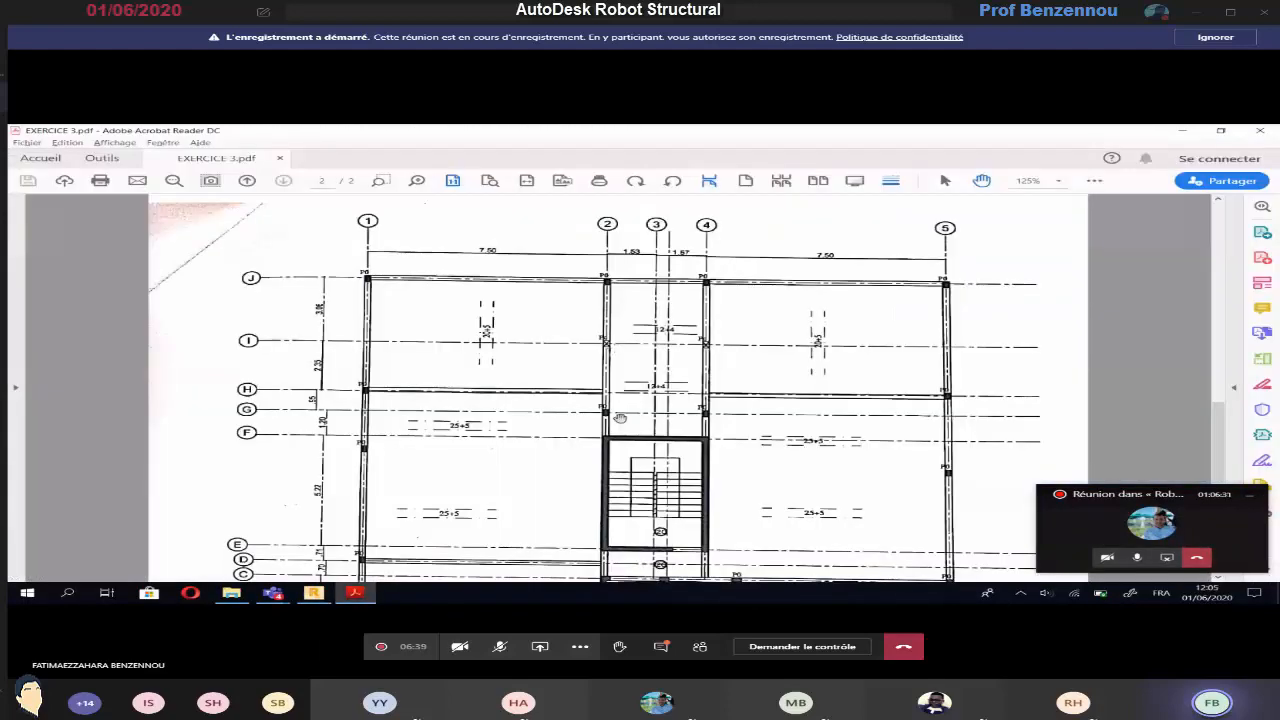
key("alt+Tab")
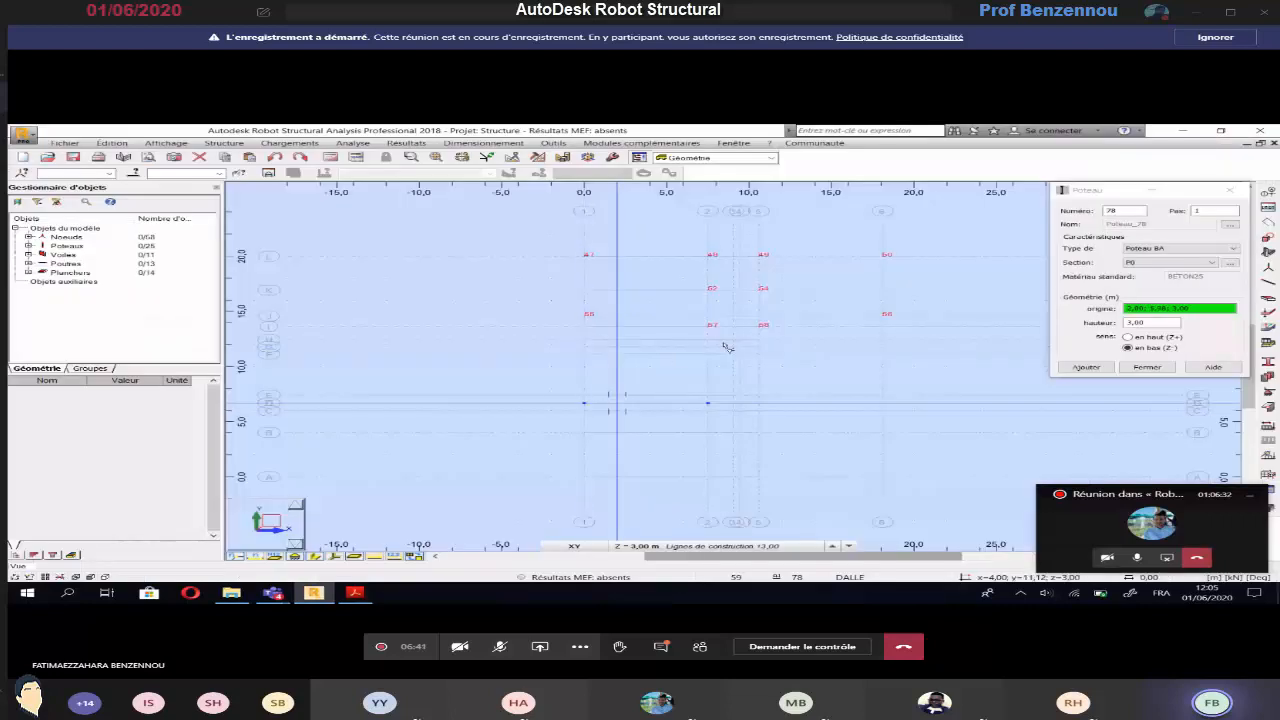
left_click(585, 348)
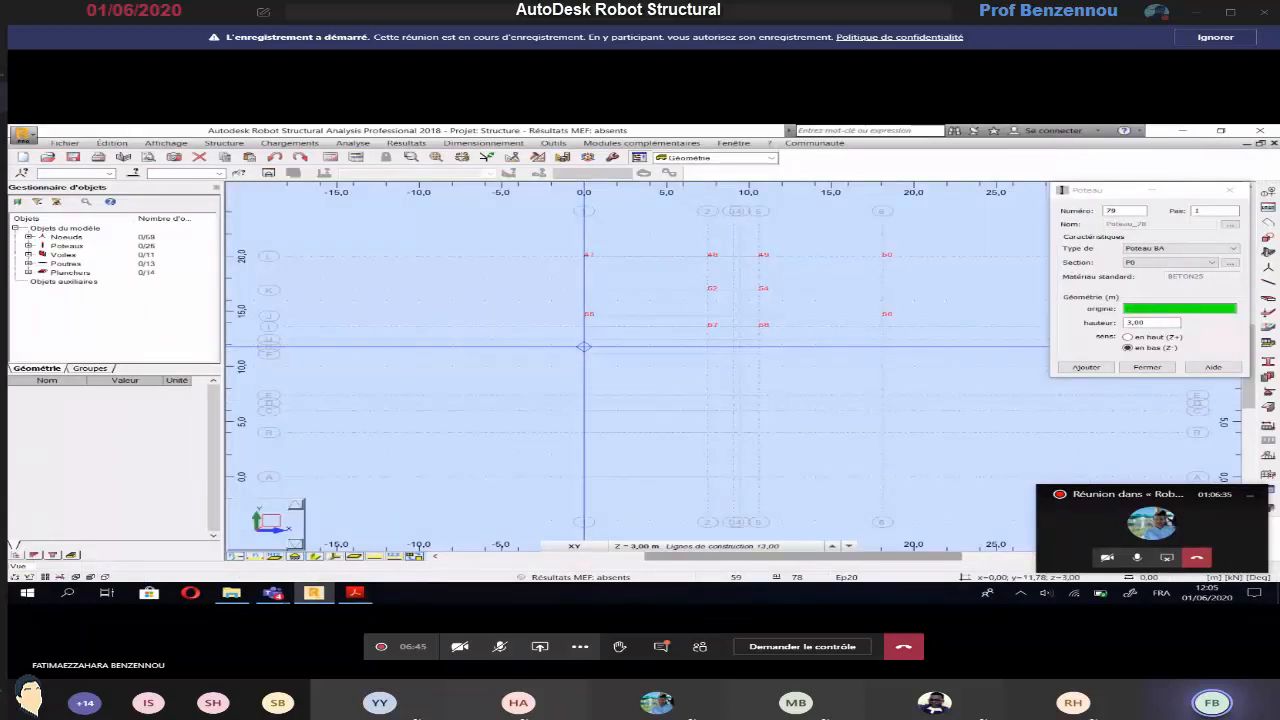
left_click(585, 348)
key("alt+Tab")
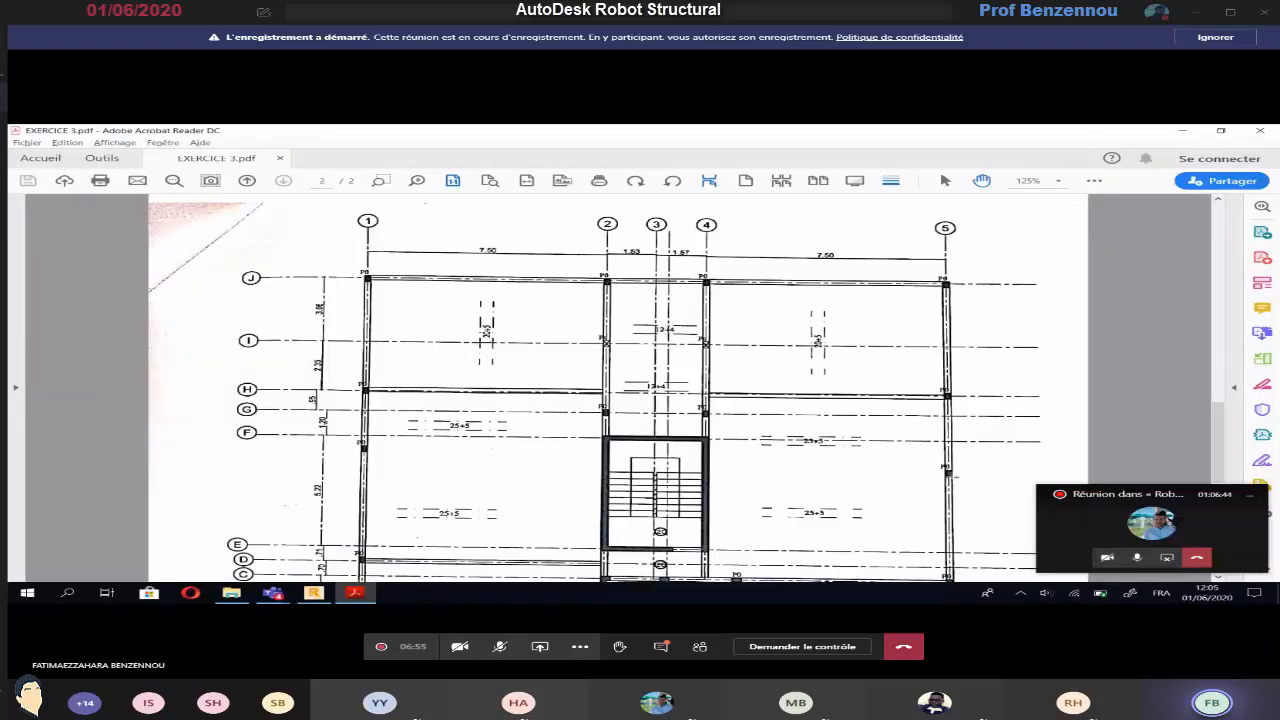
key("alt+Tab")
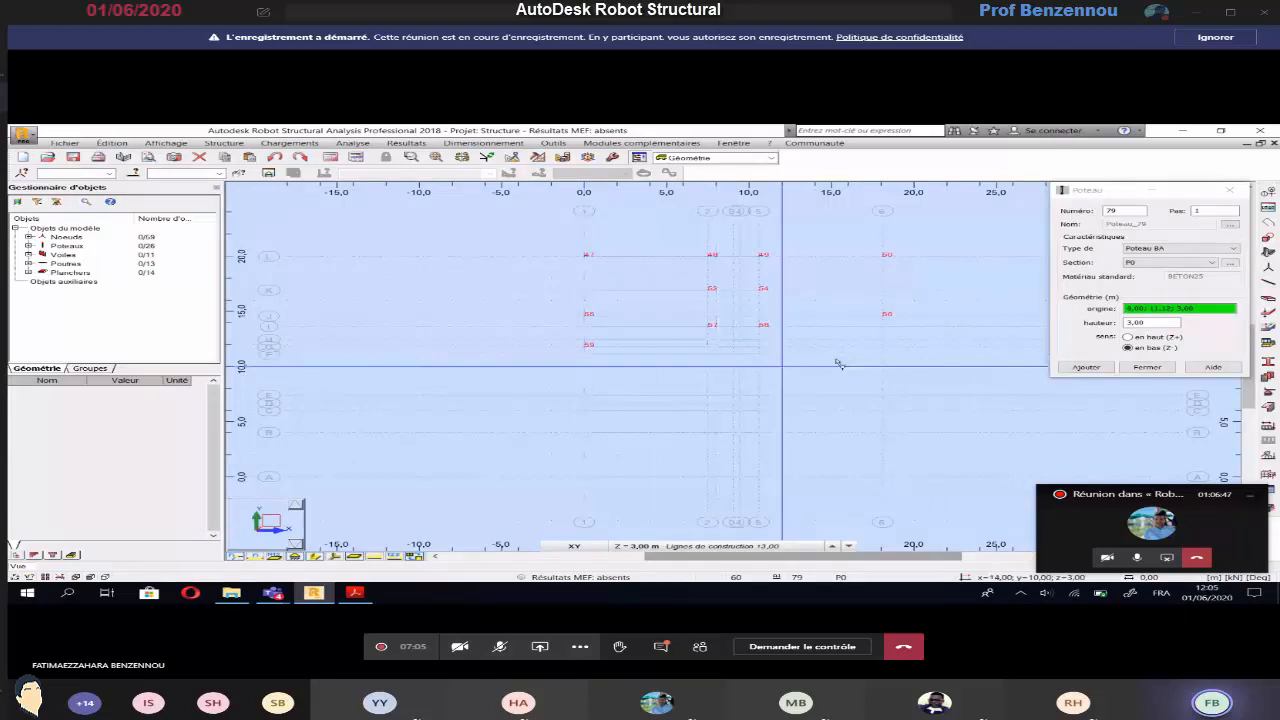
Check the lower part of the plan in Acrobat Reader, and in Robot place P0 columns at axis 1 on axis D and axis 6 on axis C
left_click(355, 593)
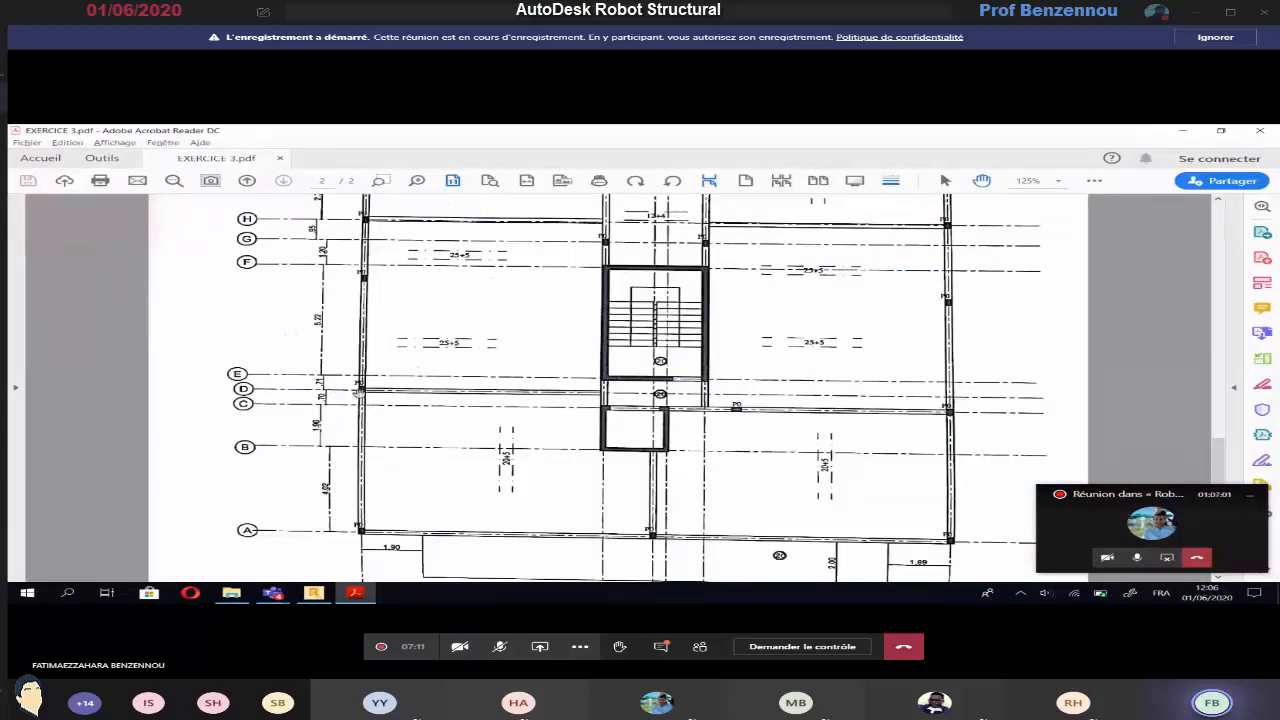
key("alt+Tab")
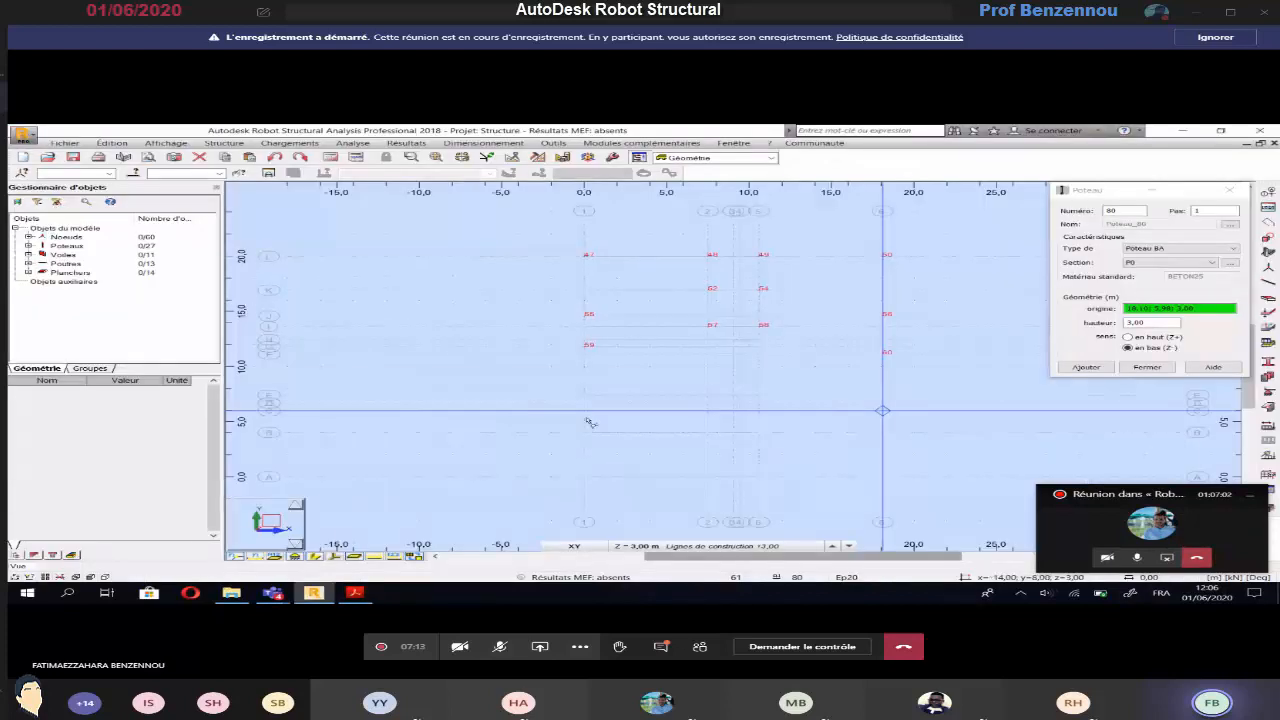
left_click(588, 415)
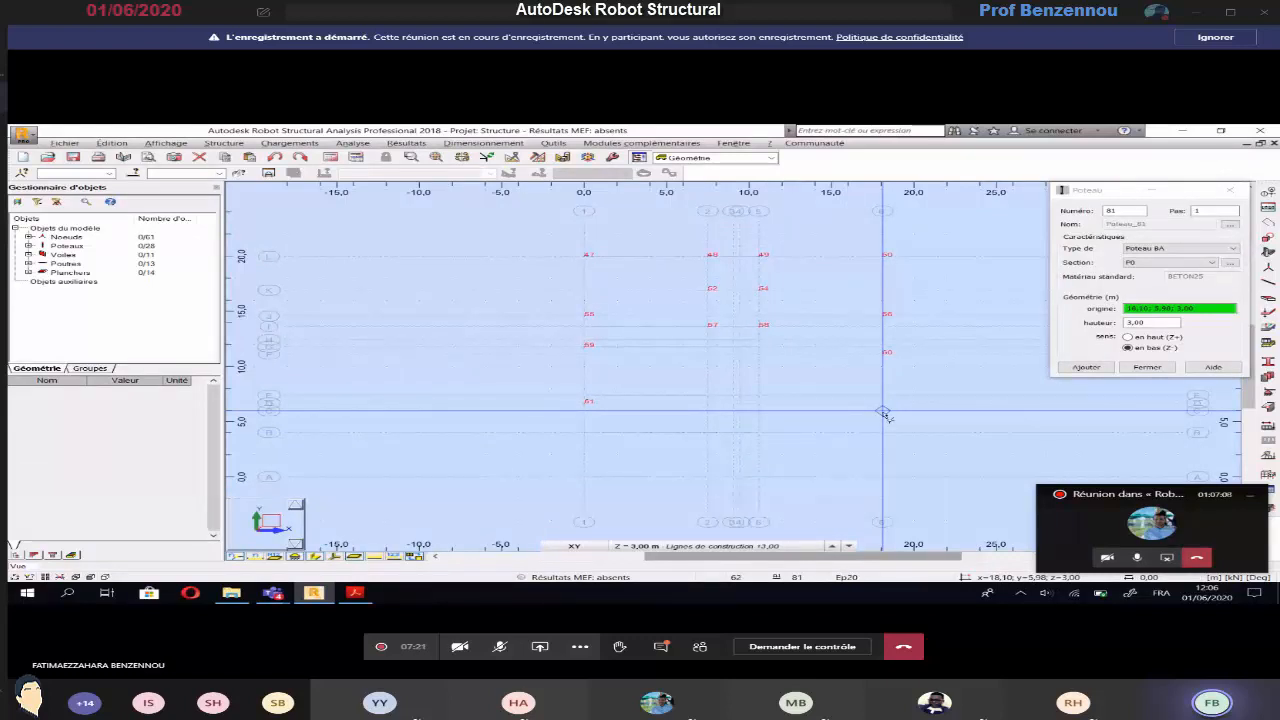
key("alt+Tab")
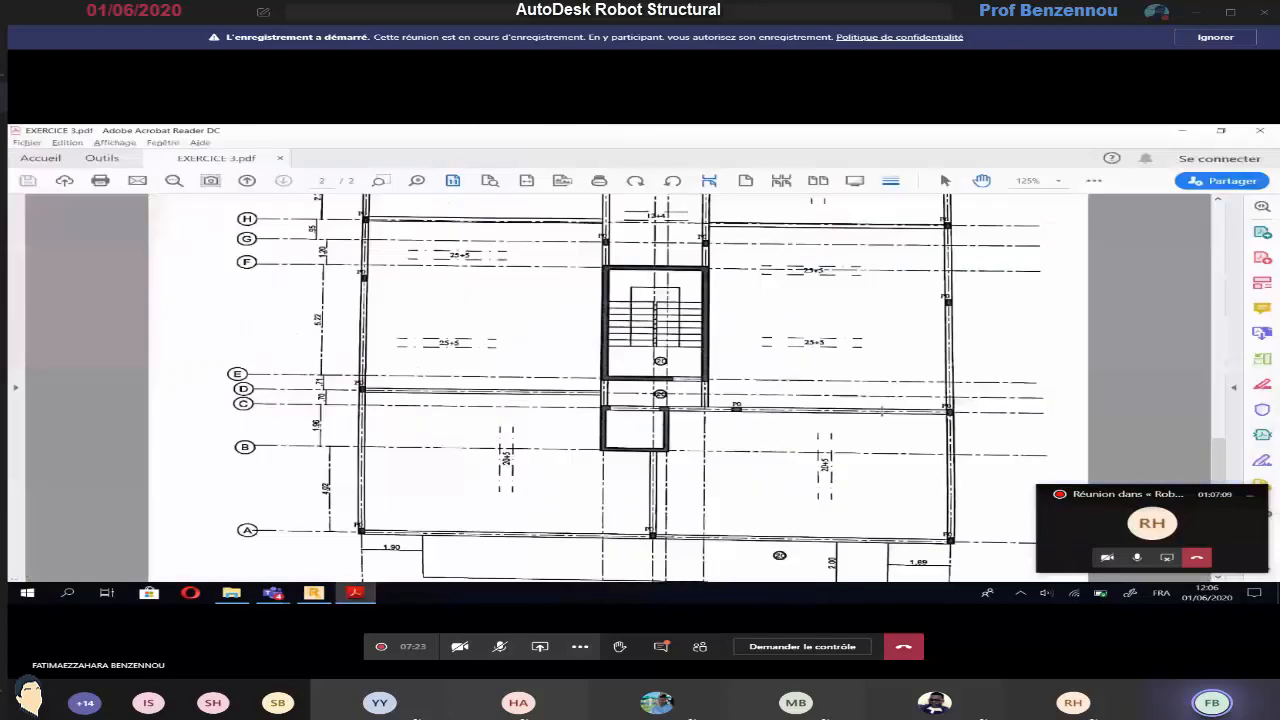
key("alt+Tab")
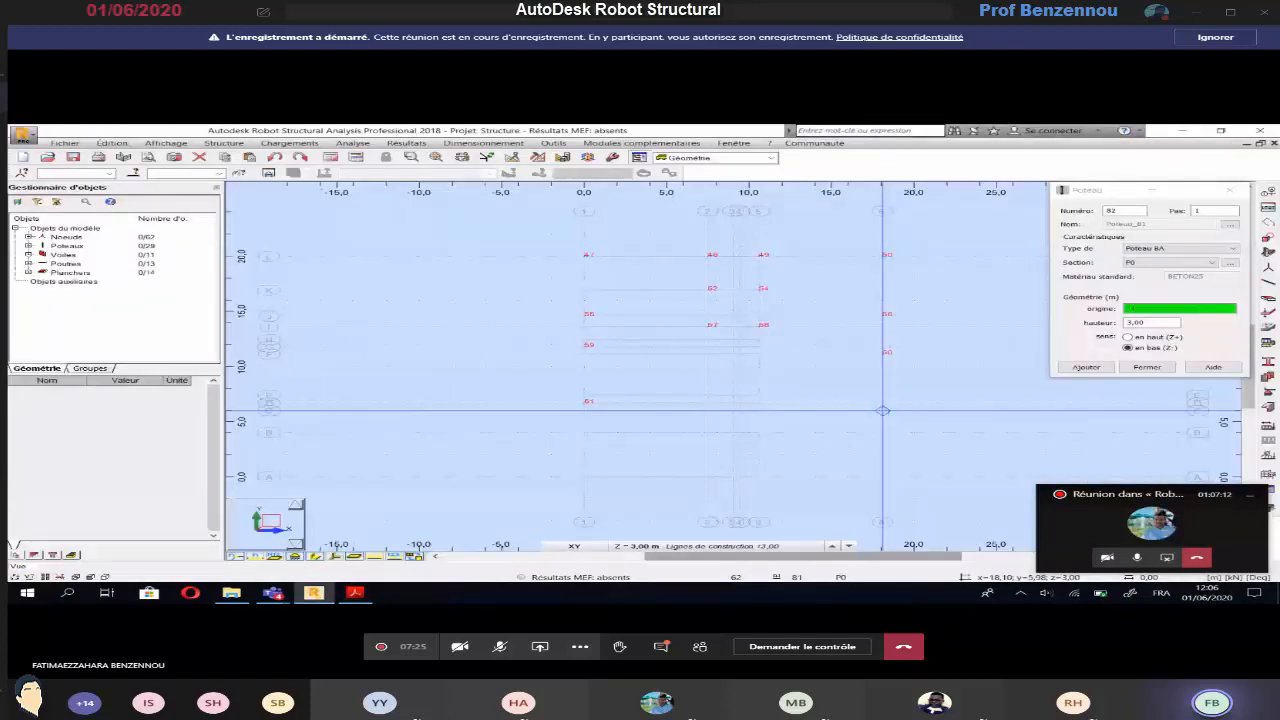
Check the P0 column beside the staircase on axis C in Acrobat Reader, and locate its position near axis 5 in Robot
key("alt+Tab")
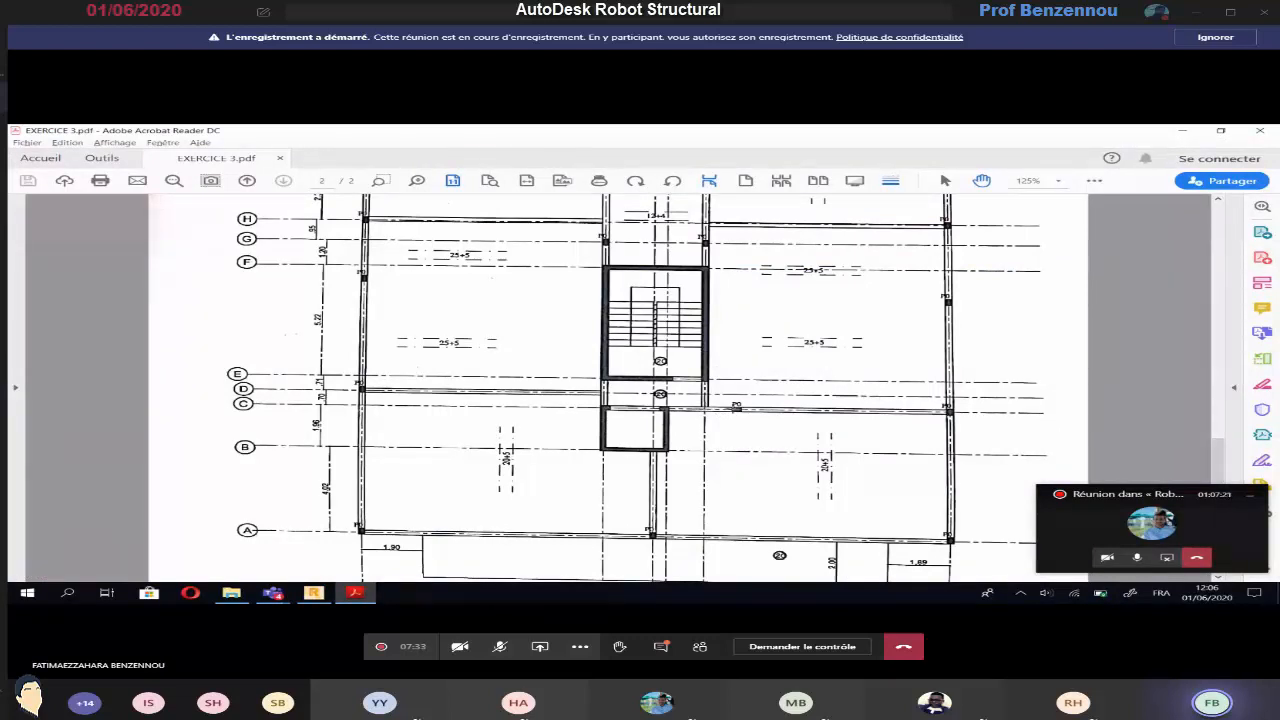
key("alt+Tab")
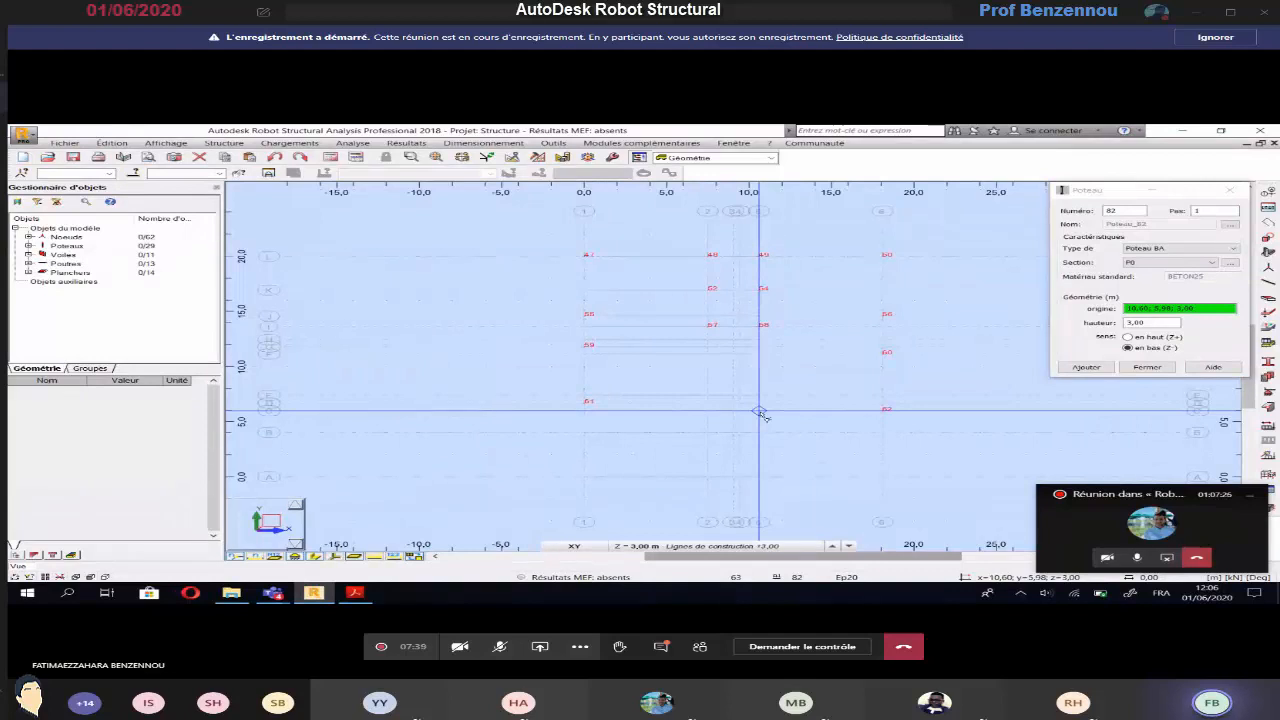
scroll(762, 415, "up", 2)
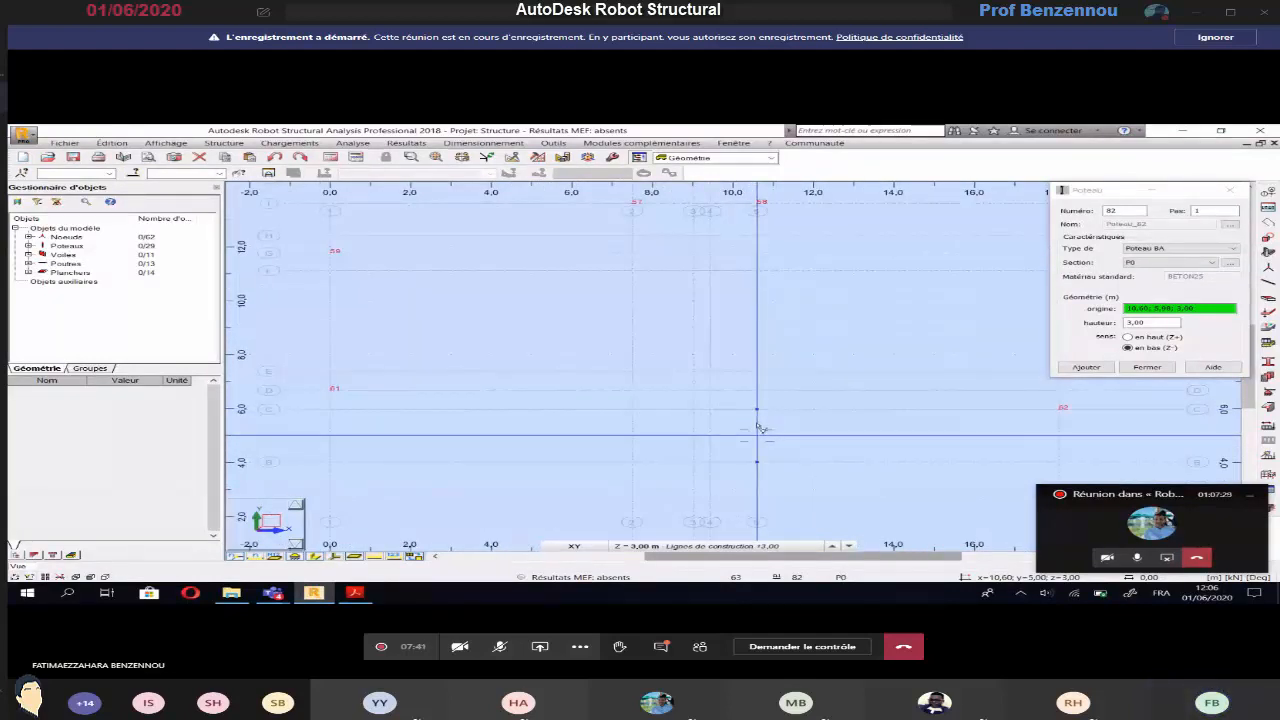
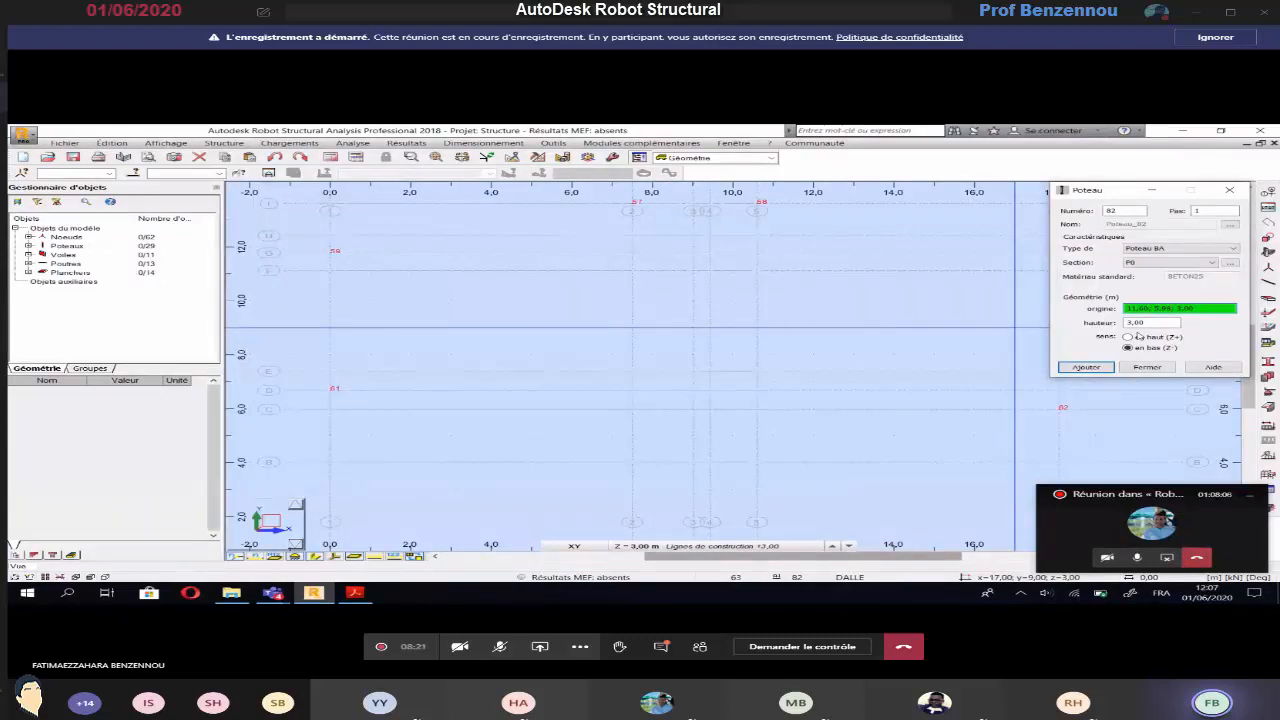
Add the P0 column on axis C just beyond axis 5, and check the axis A columns on the page 2 plan in Acrobat Reader
left_click(1085, 368)
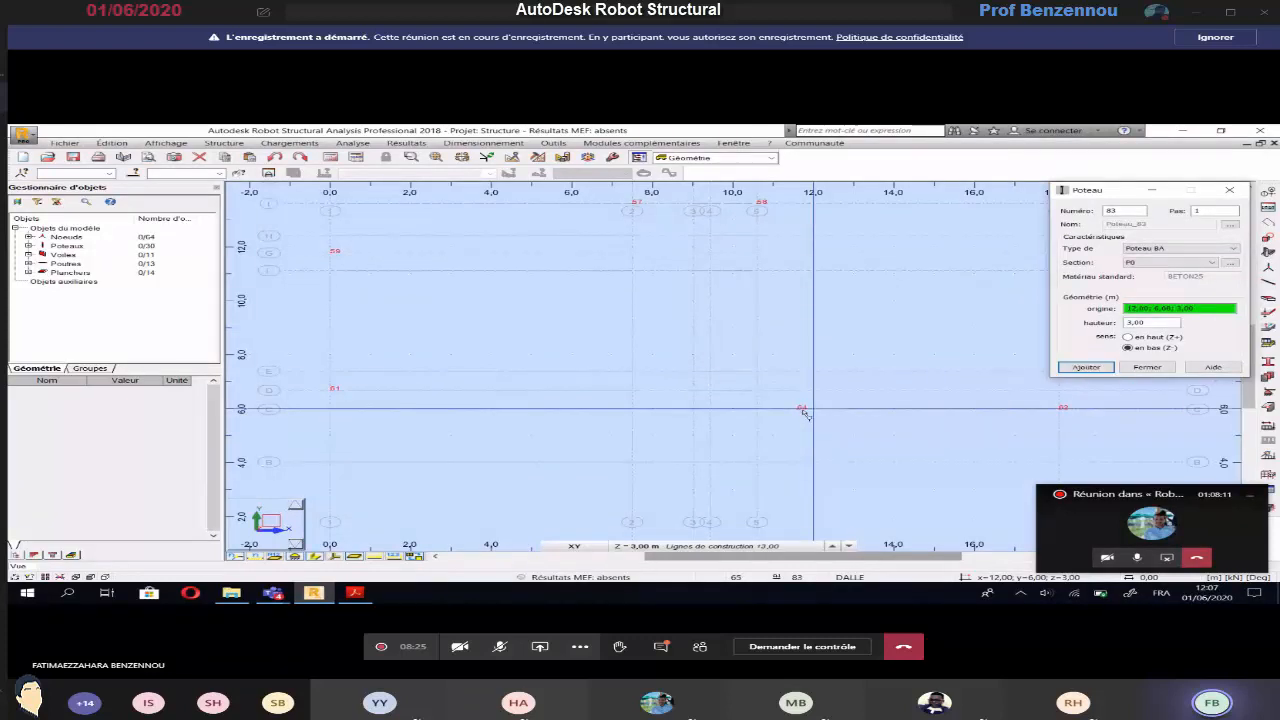
left_click(1143, 368)
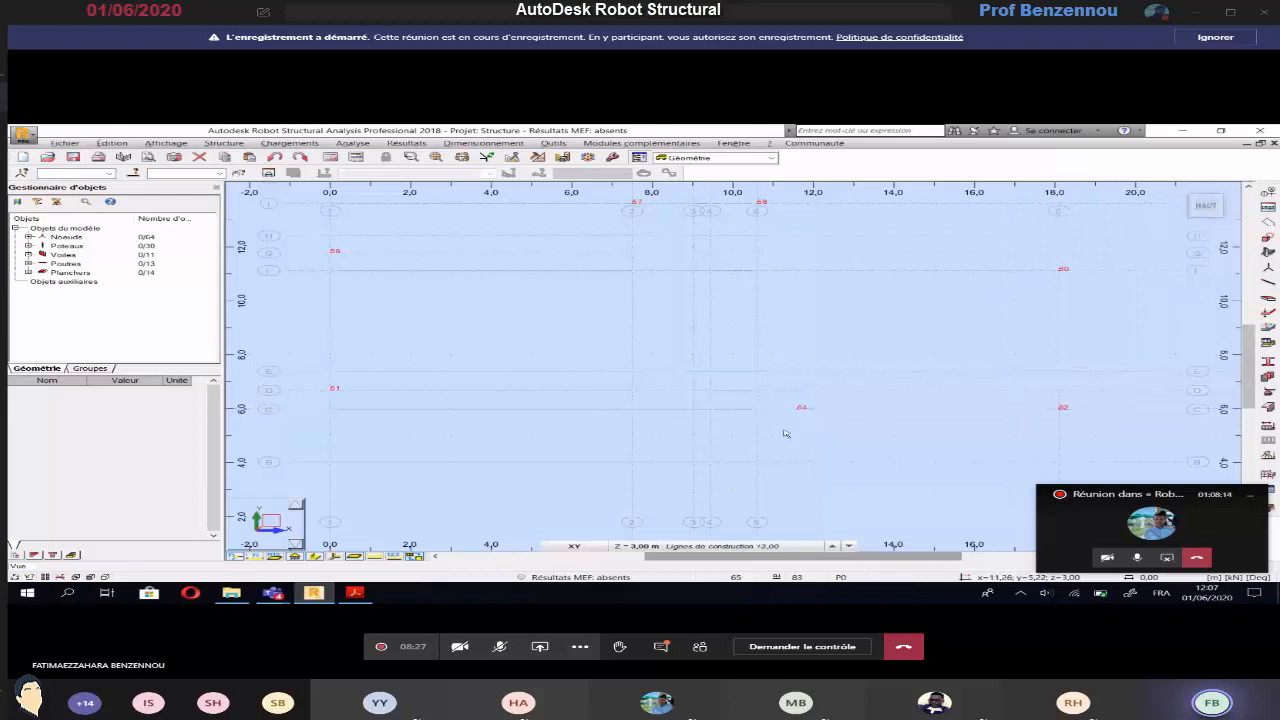
key("alt+Tab")
scroll(783, 429, "down", 1)
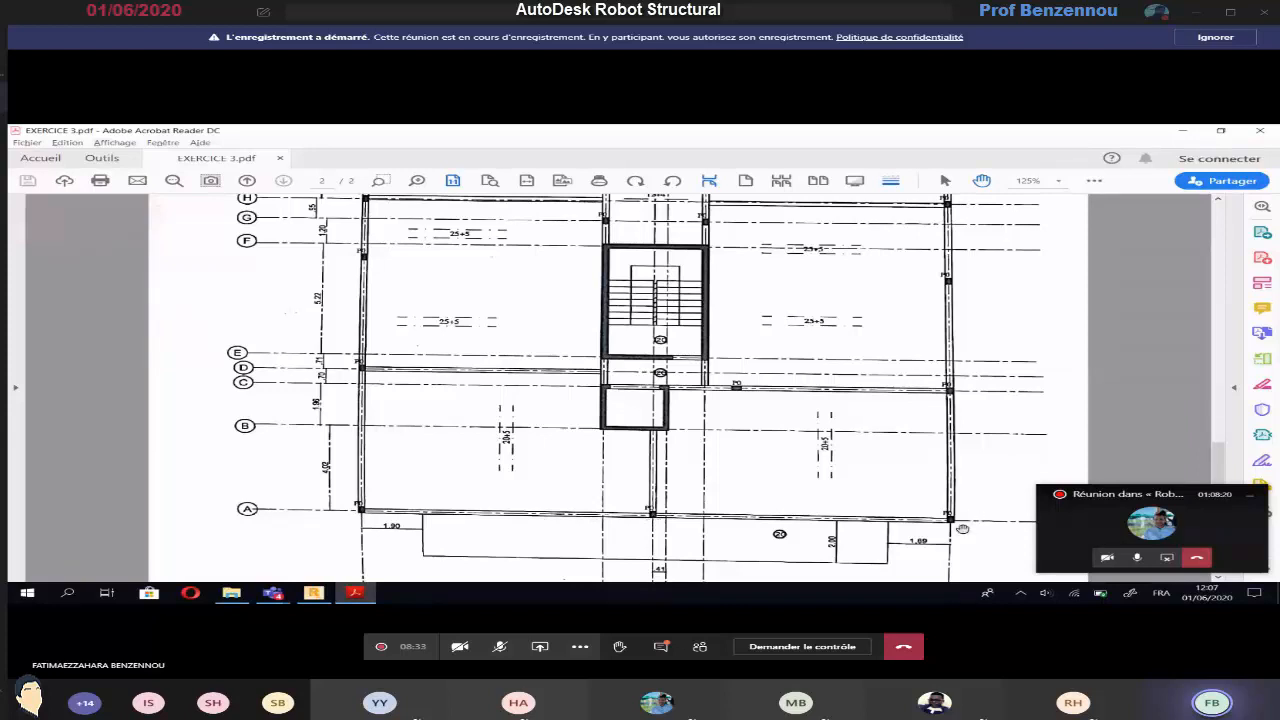
Switch back to Robot and place 3 m high P0 columns on axis A at axes 1, 3 and 6
key("alt+Tab")
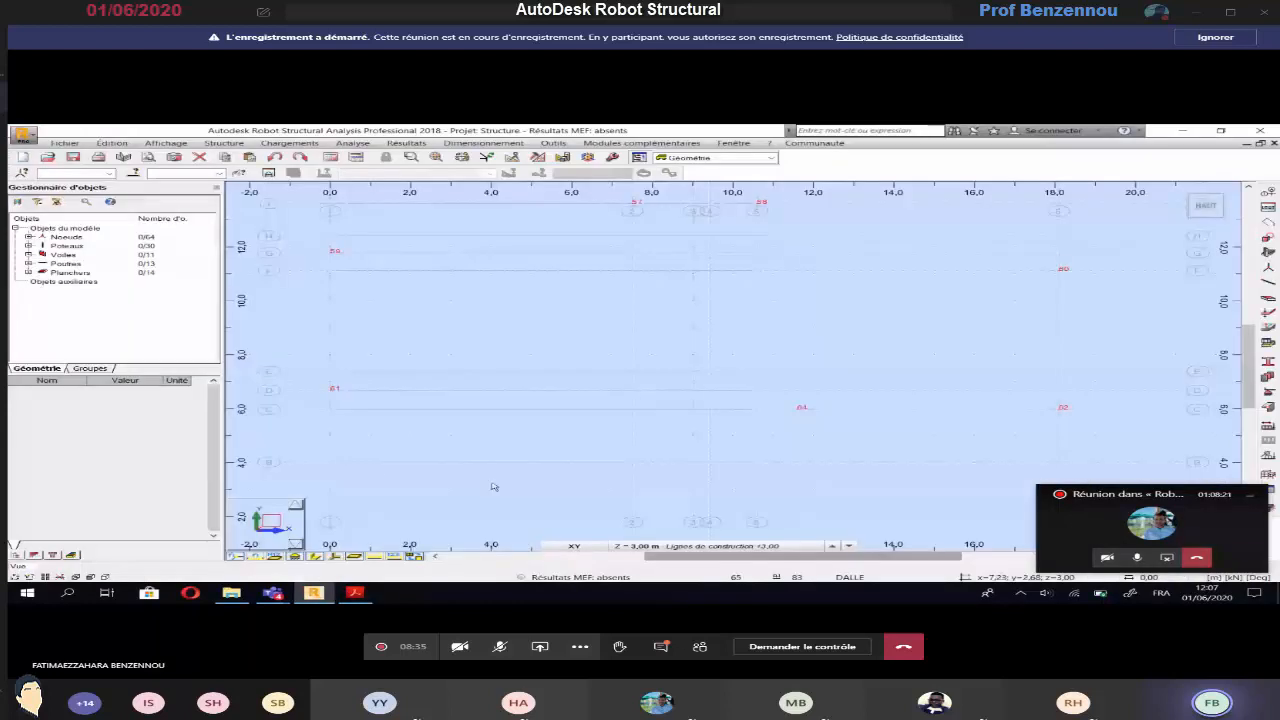
scroll(323, 467, "down", 2)
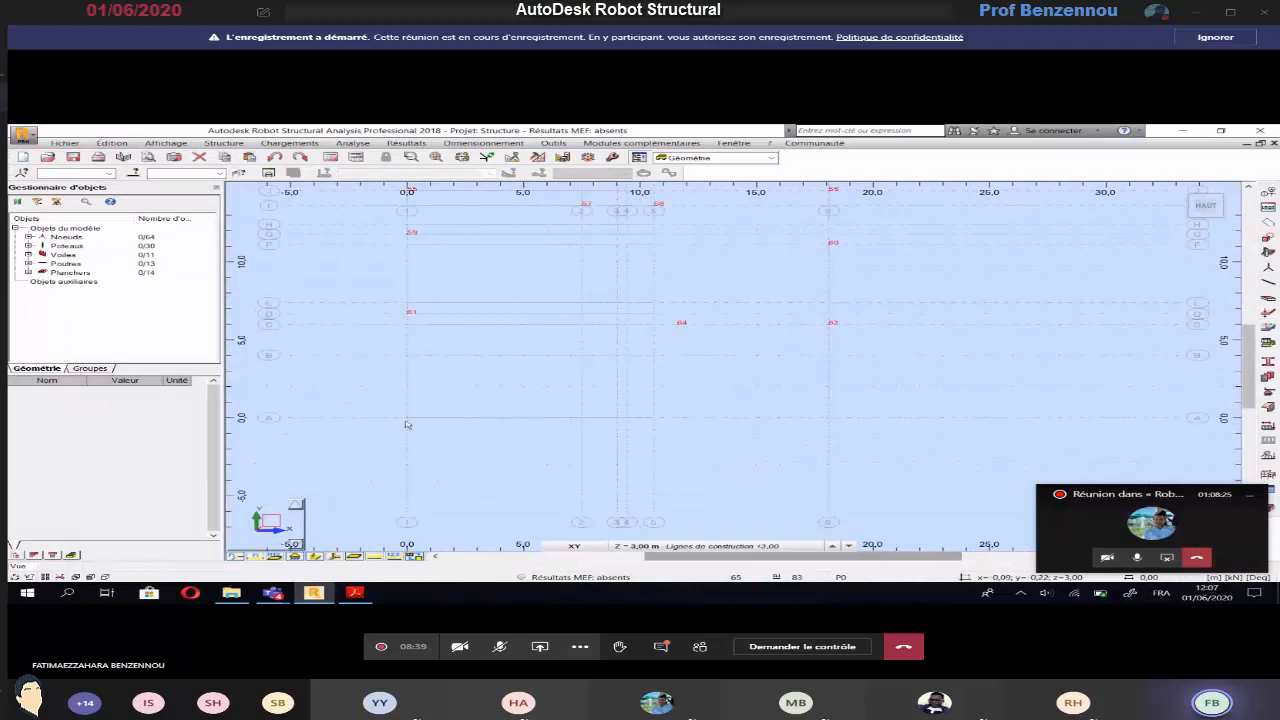
left_click(223, 143)
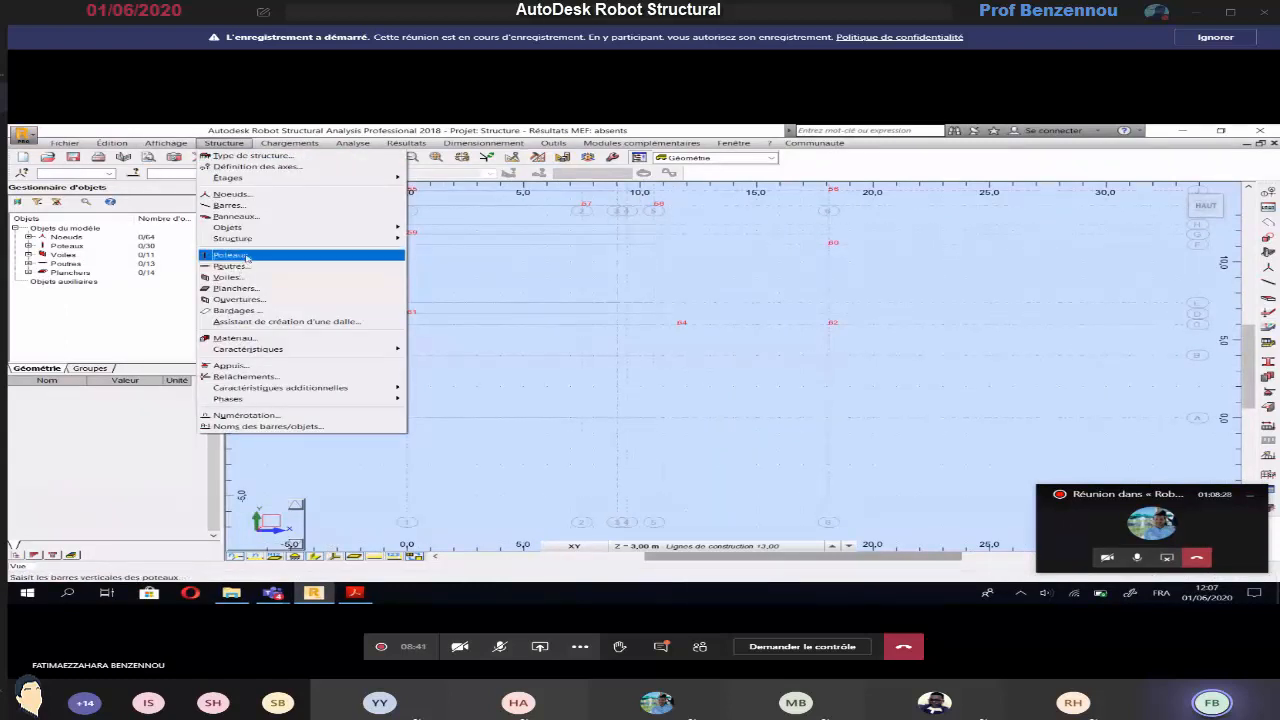
left_click(230, 255)
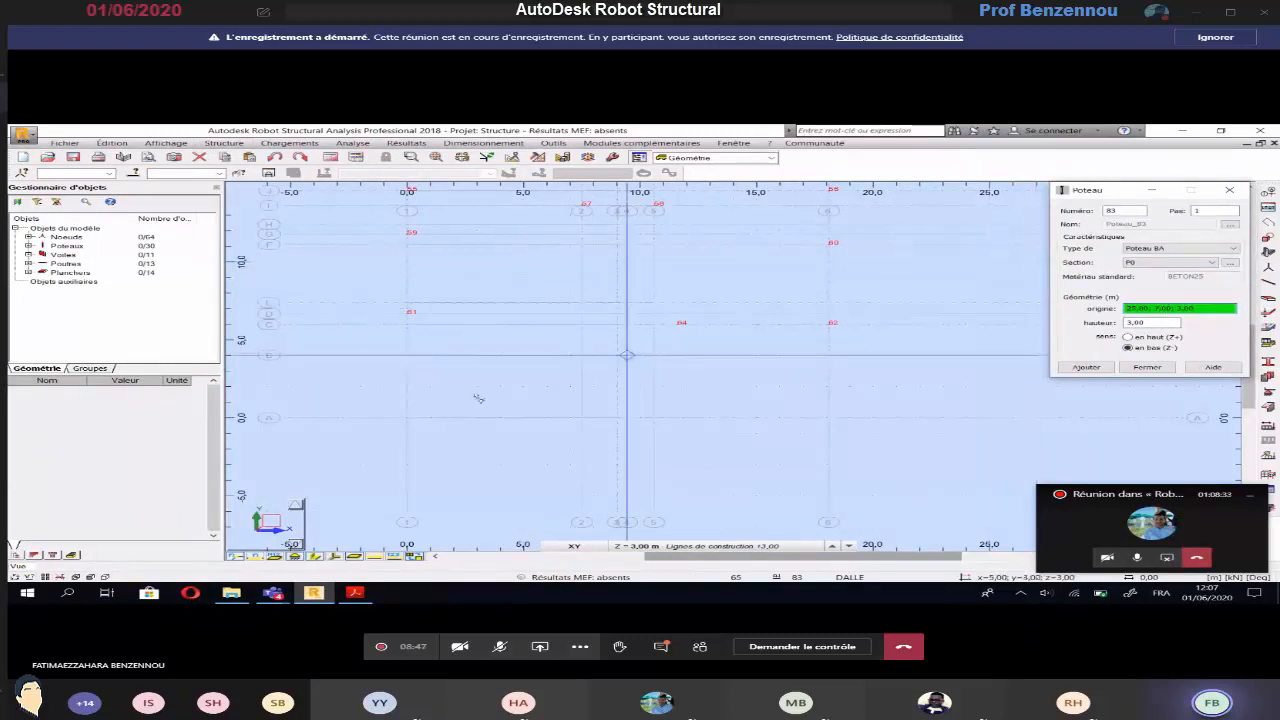
left_click(407, 420)
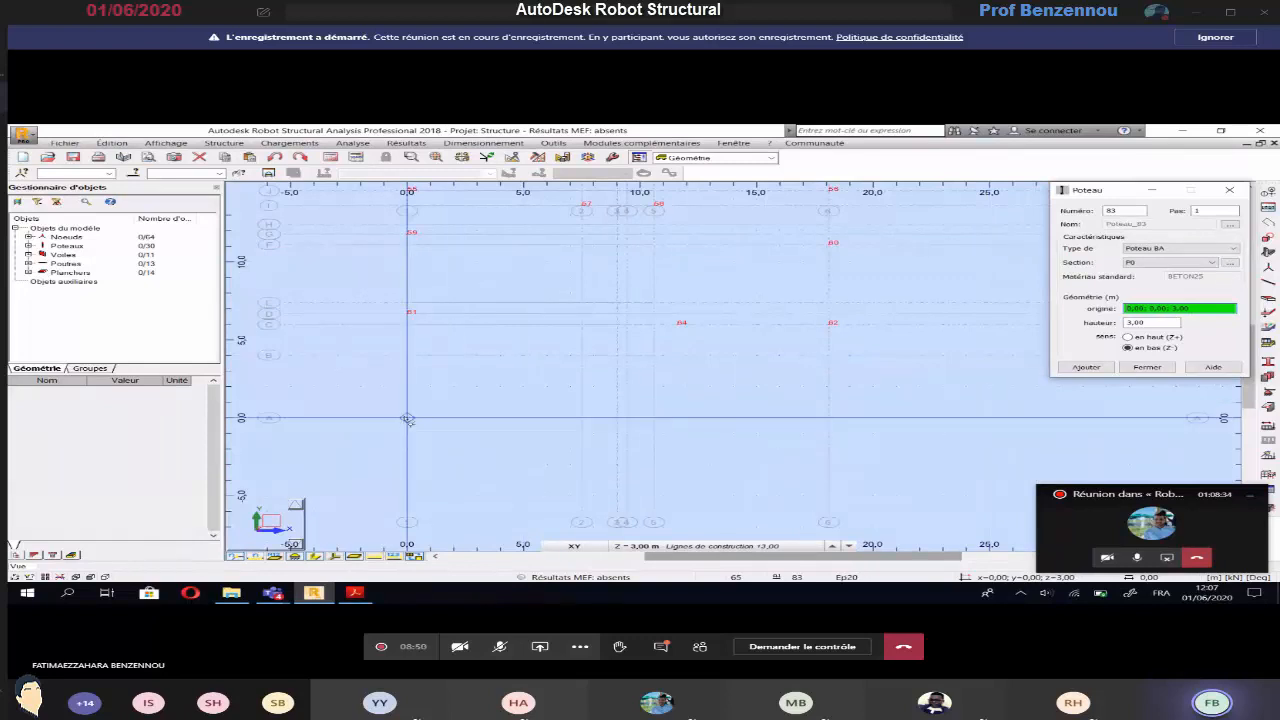
left_click(618, 420)
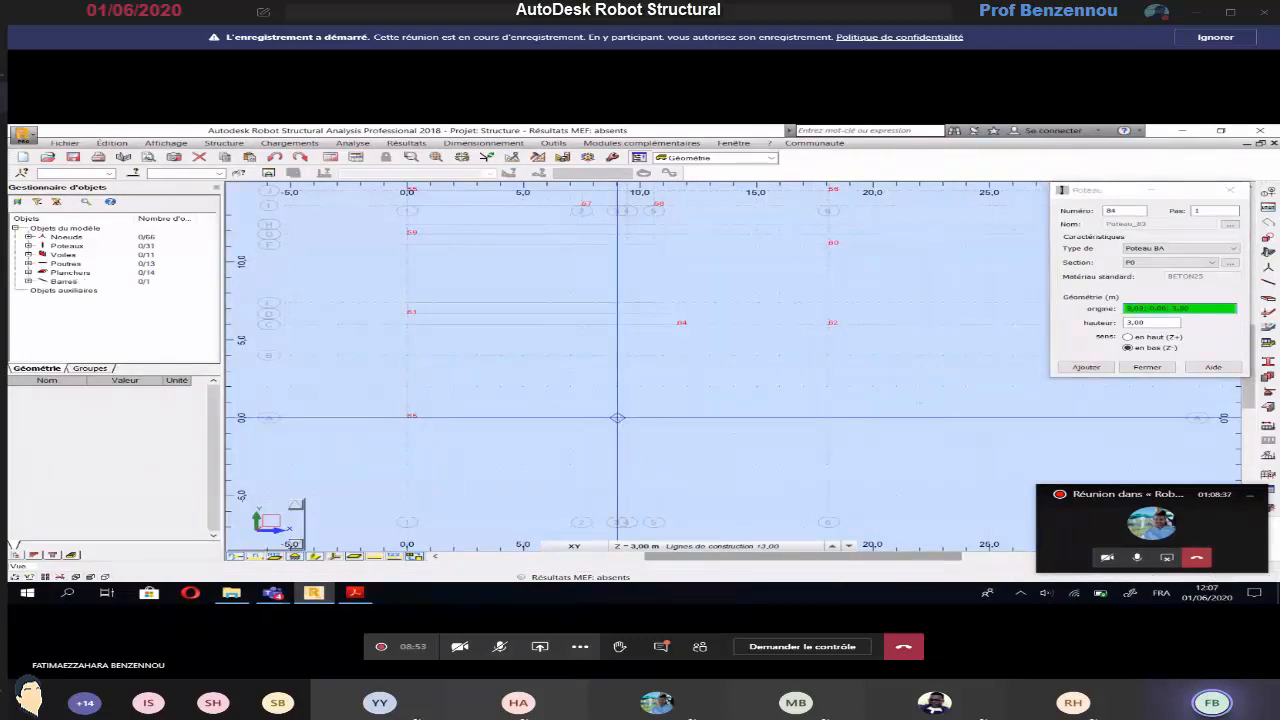
left_click(829, 420)
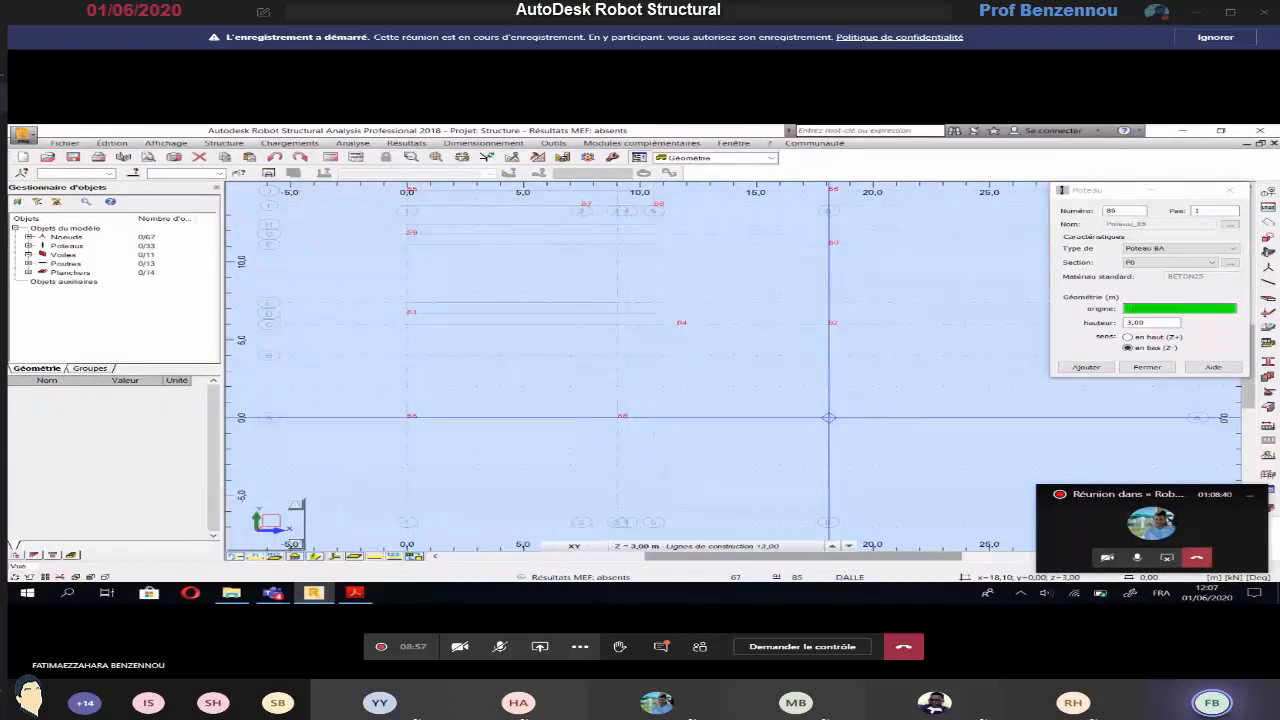
Check the placed columns against the page 2 plan in Acrobat Reader, and close the column definition in Robot
key("alt+Tab")
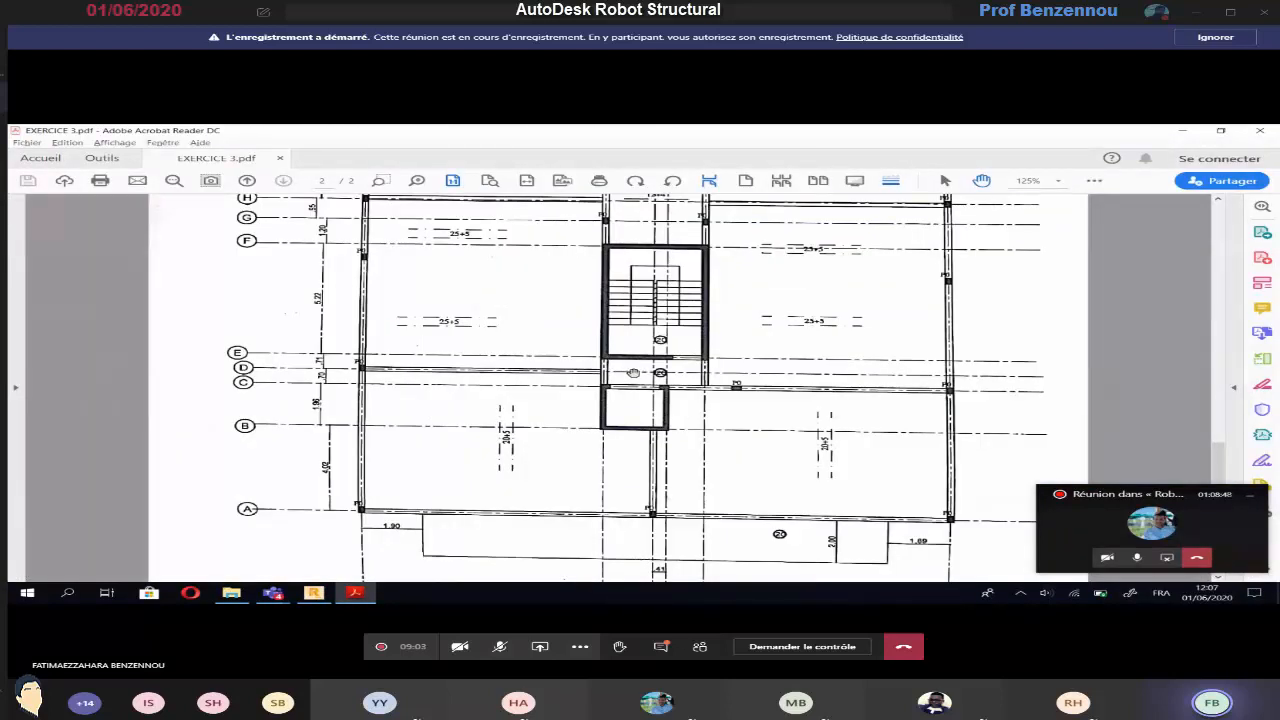
key("alt+Tab")
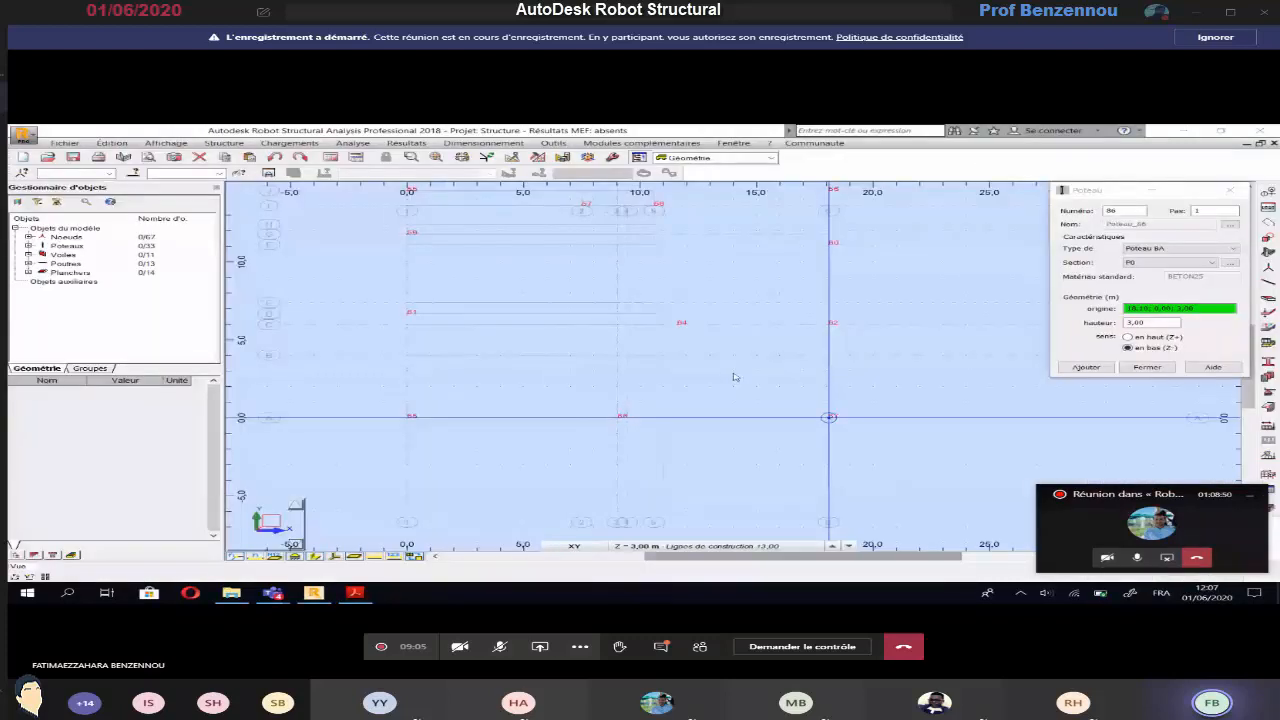
left_click(1146, 367)
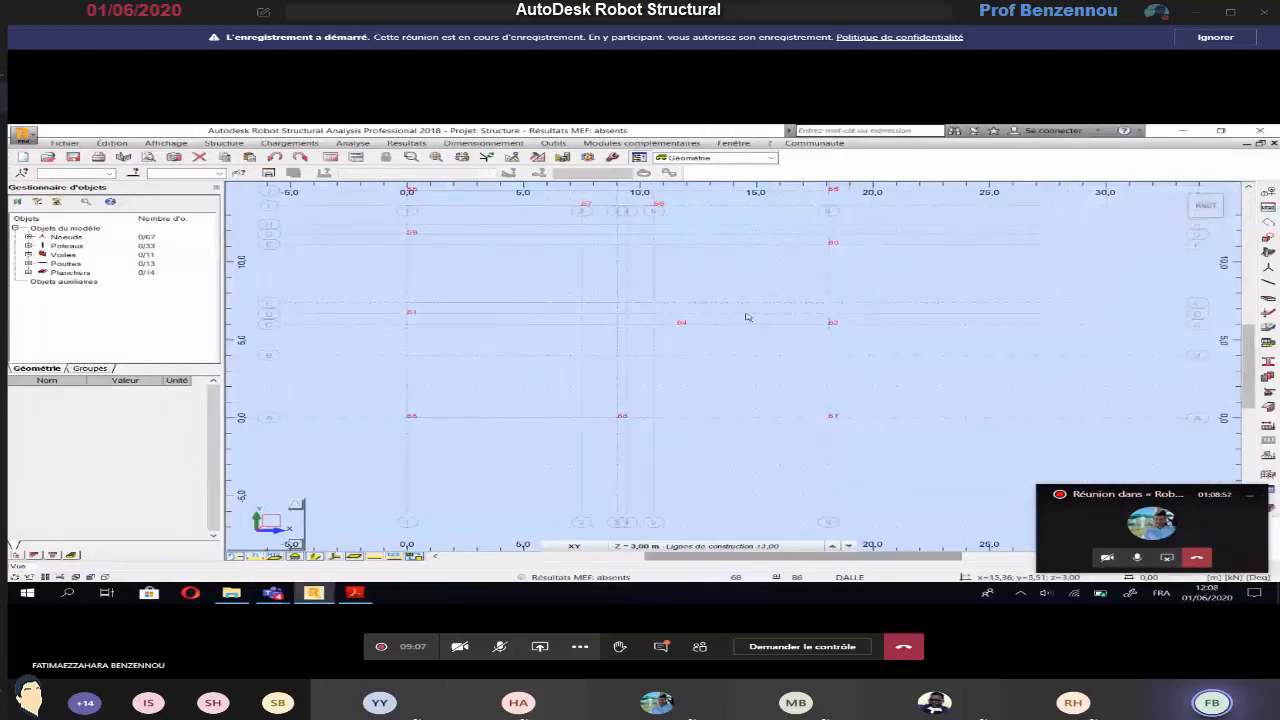
scroll(743, 375, "down", 2)
middle_click_drag(707, 322, 719, 378)
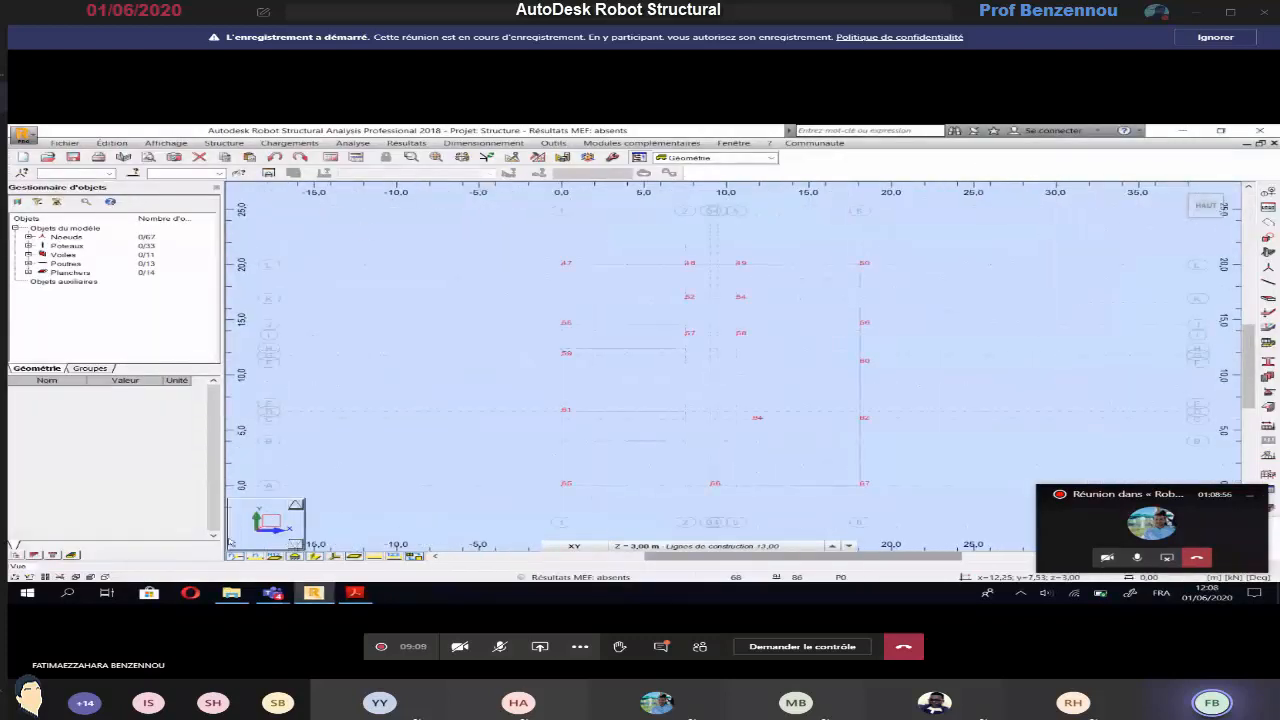
Open the wall definition with Voile noir, 3 m high and directed downward, and check the staircase walls on the Acrobat Reader plan
left_click(224, 143)
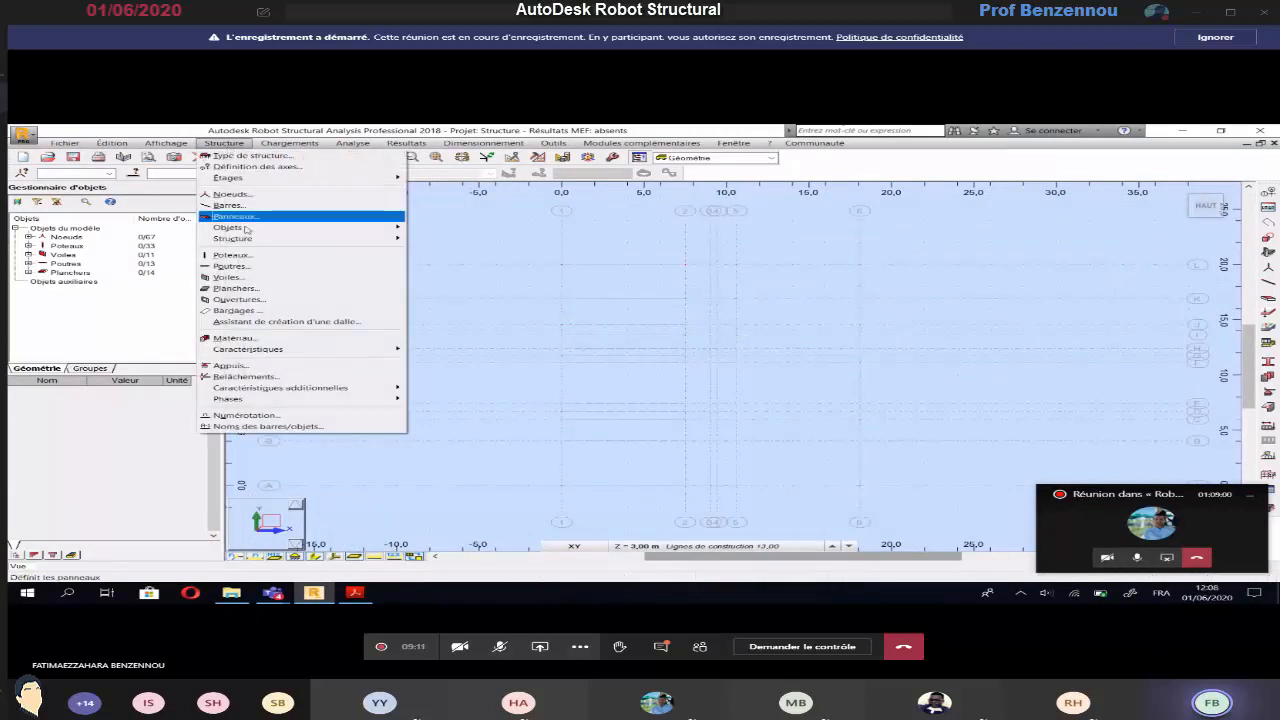
left_click(230, 277)
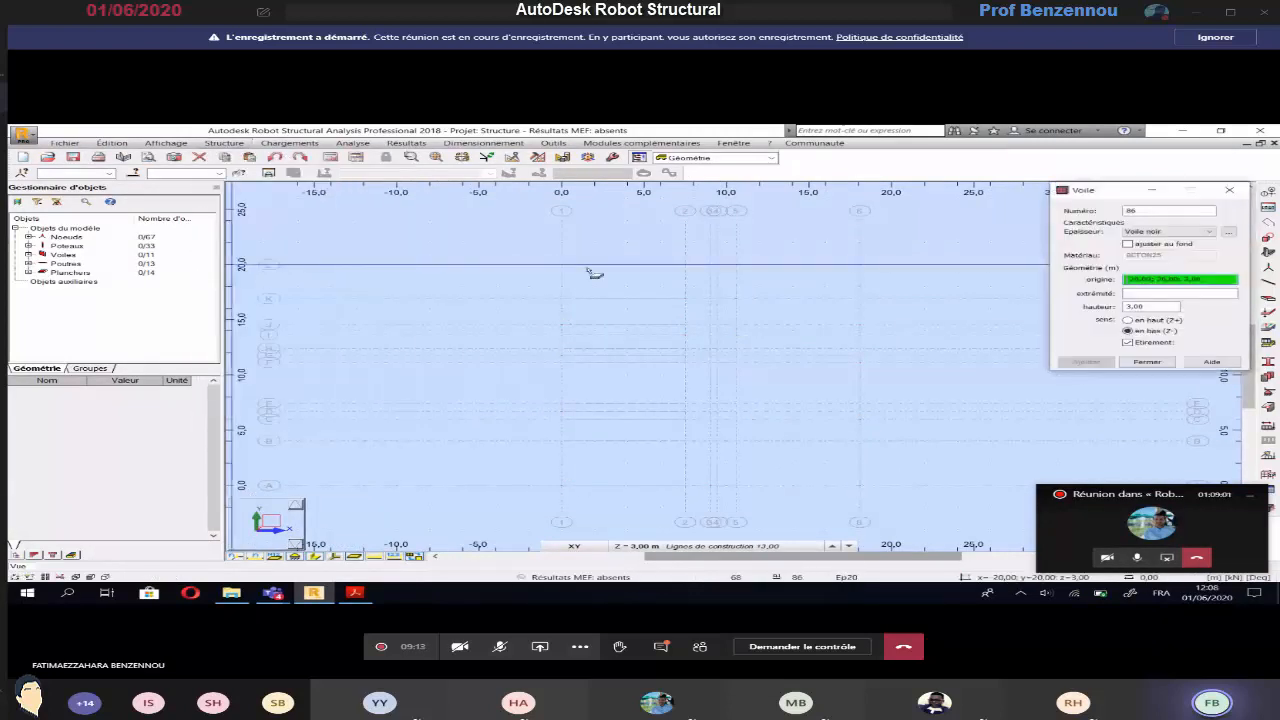
left_click(1162, 232)
left_click(1162, 234)
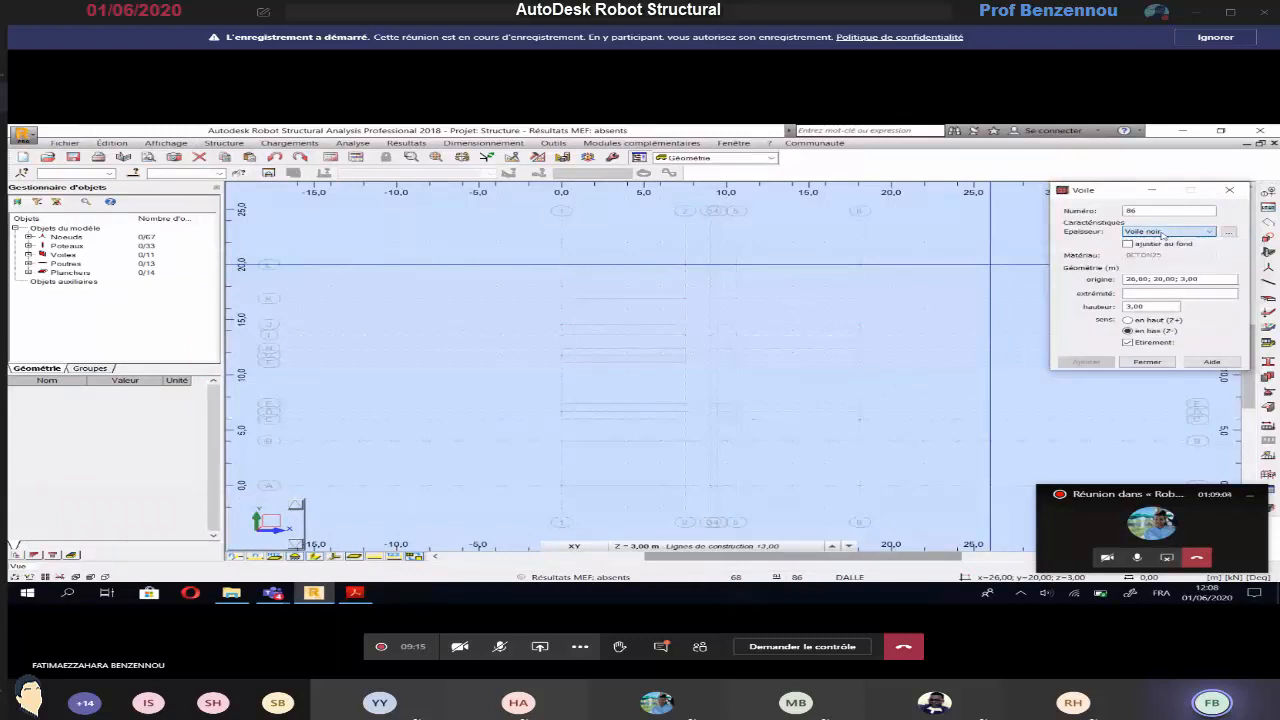
left_click(1139, 308)
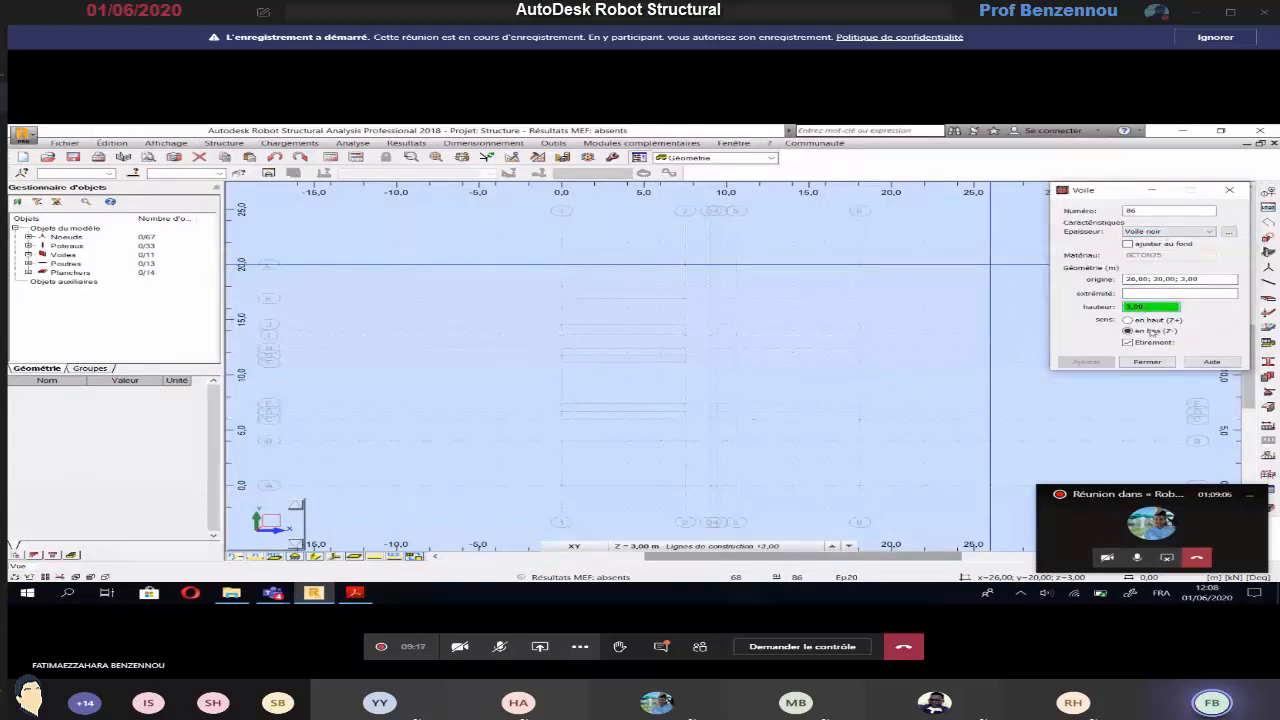
left_click(1220, 280)
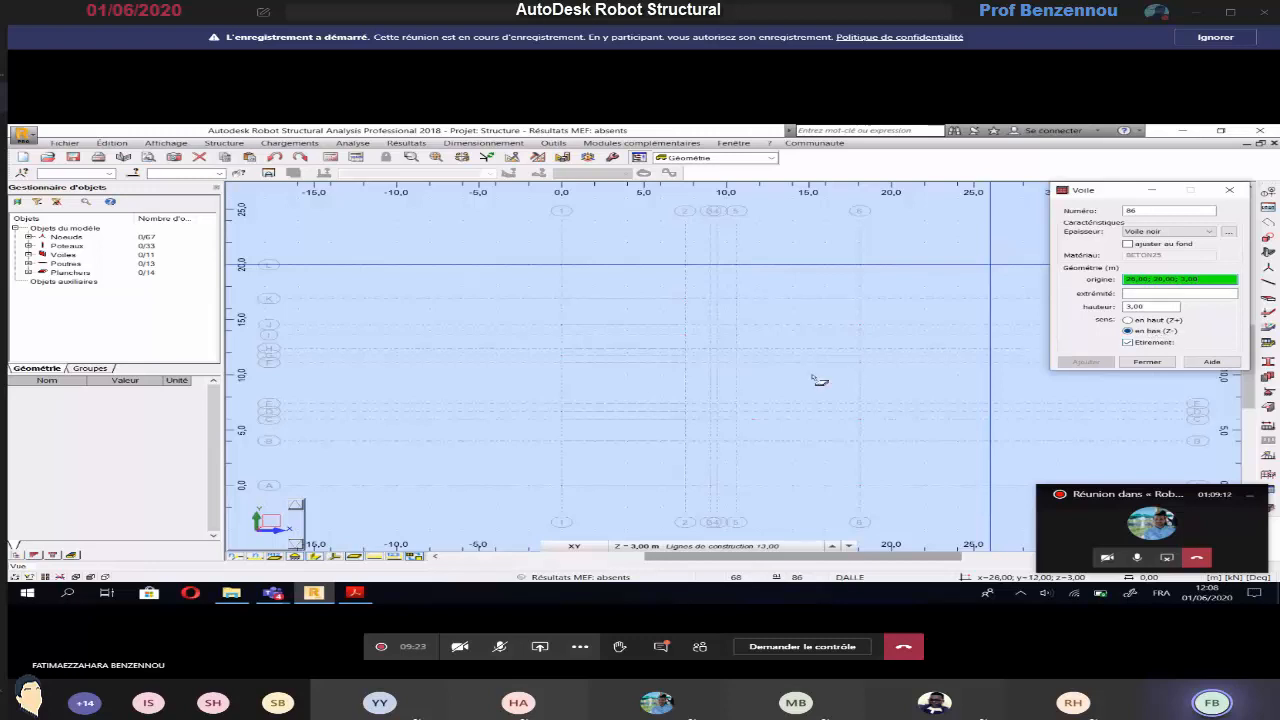
key("alt+Tab")
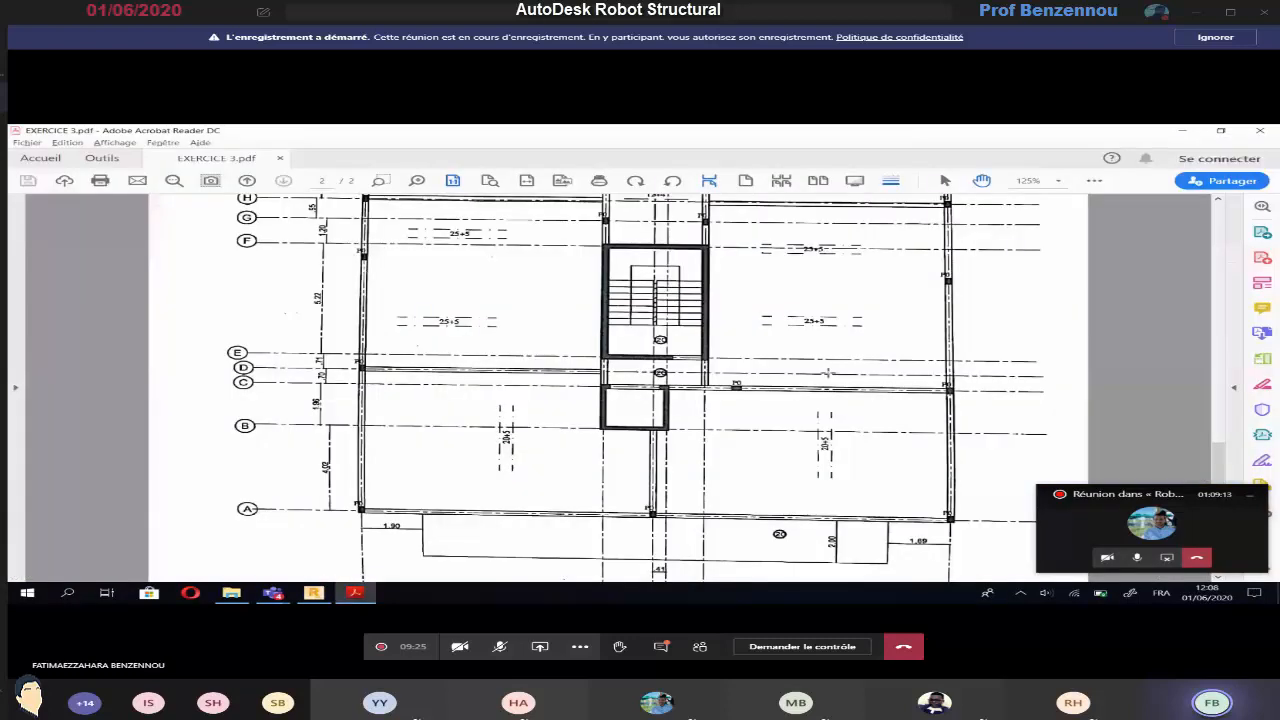
scroll(649, 366, "up", 2)
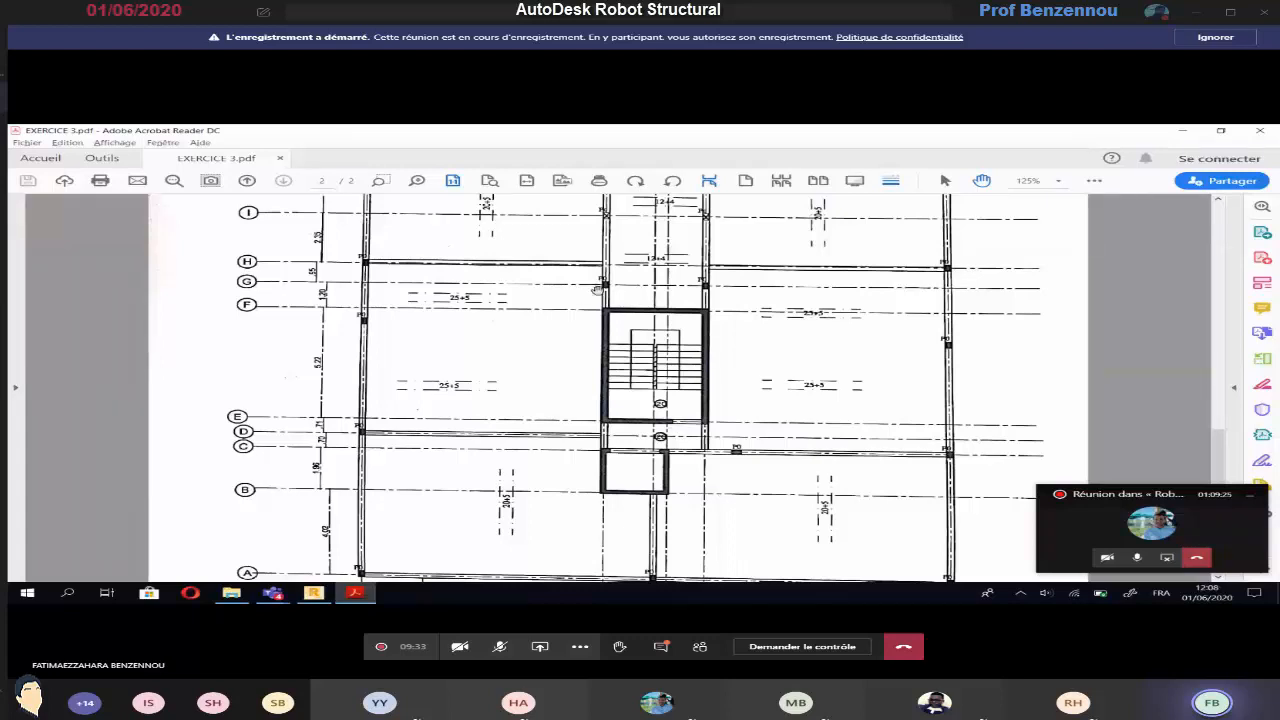
key("alt+Tab")
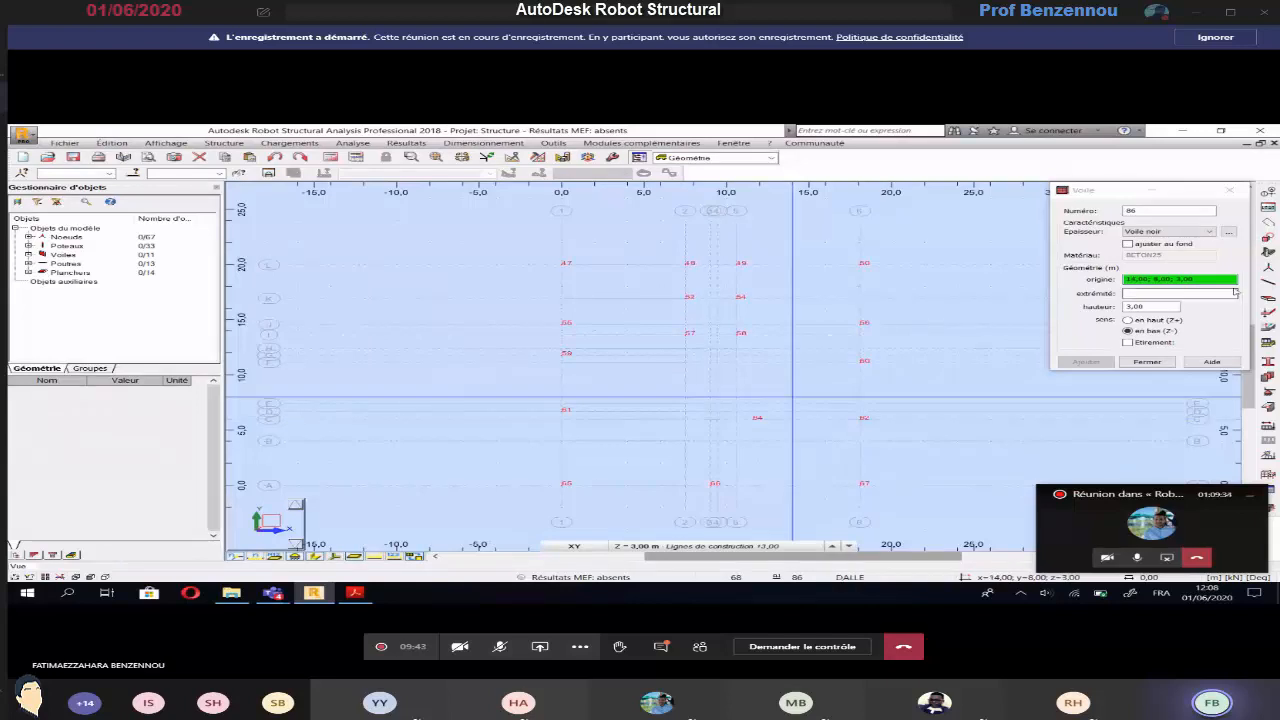
With Étirement off, draw the upper staircase wall on axis H from axis 5 to axis 2, and recheck the plan in Acrobat Reader
left_click(1234, 291)
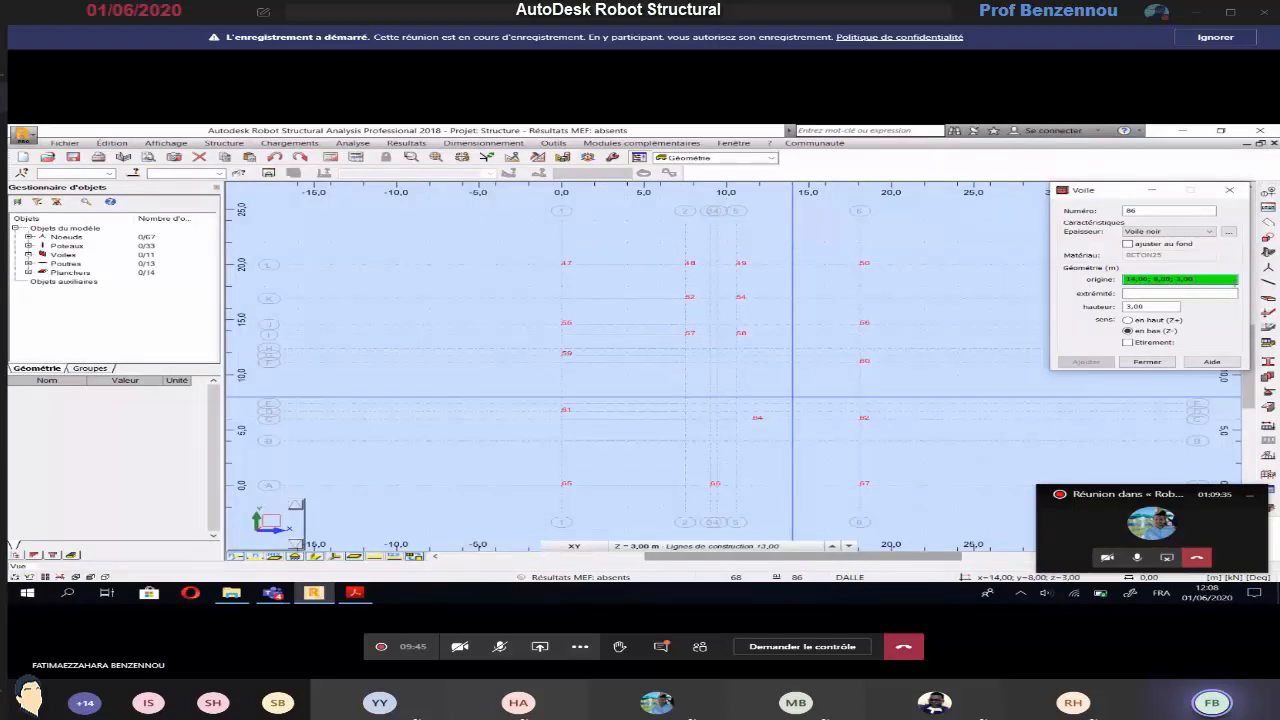
left_click(737, 350)
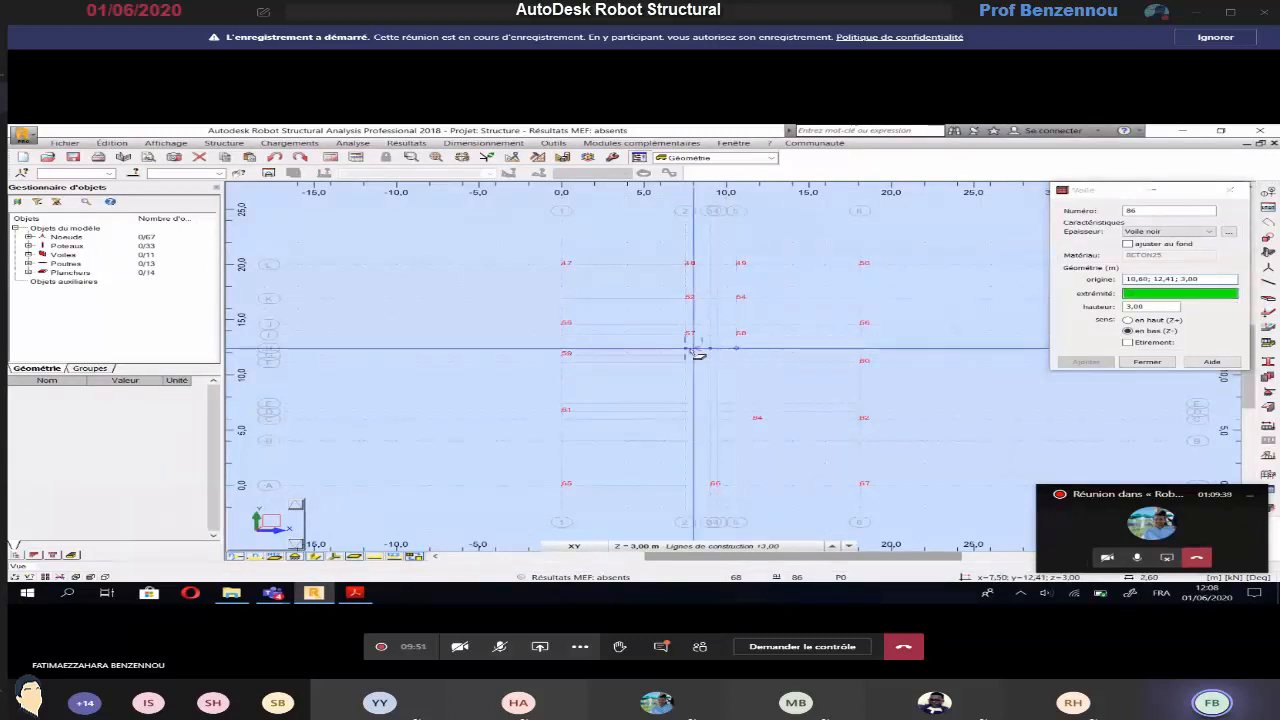
key("alt+Tab")
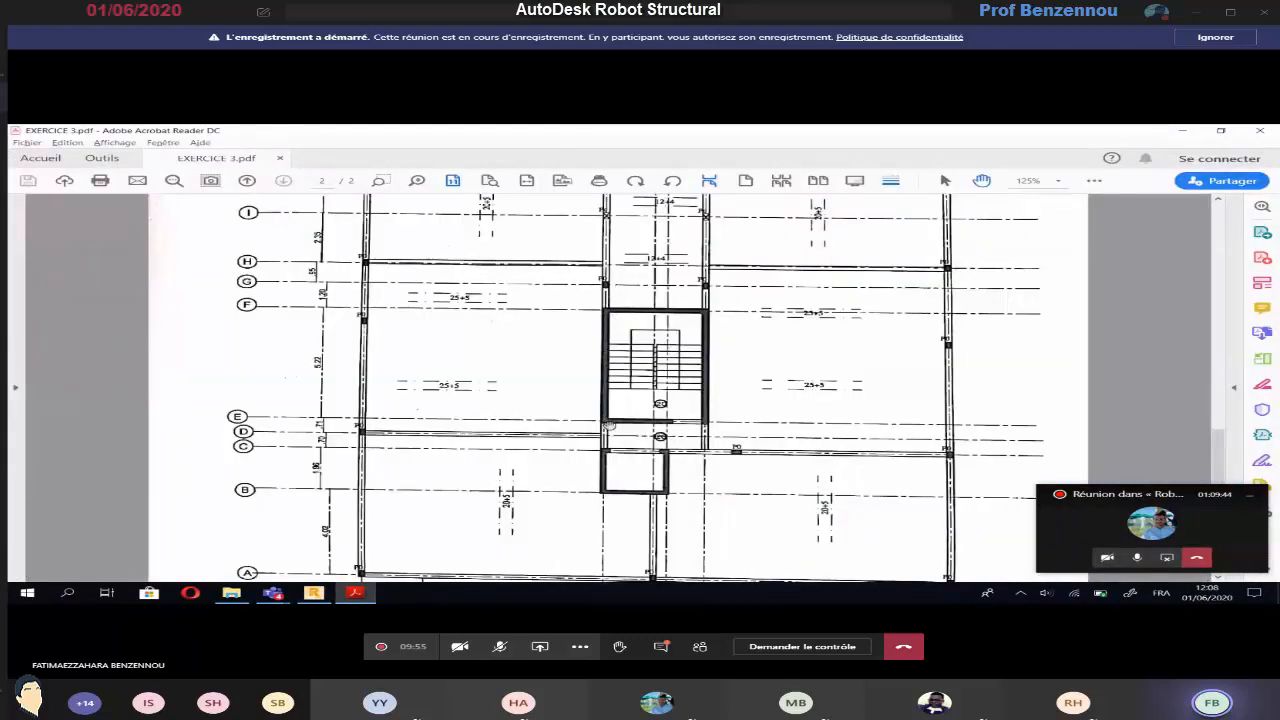
key("alt+Tab")
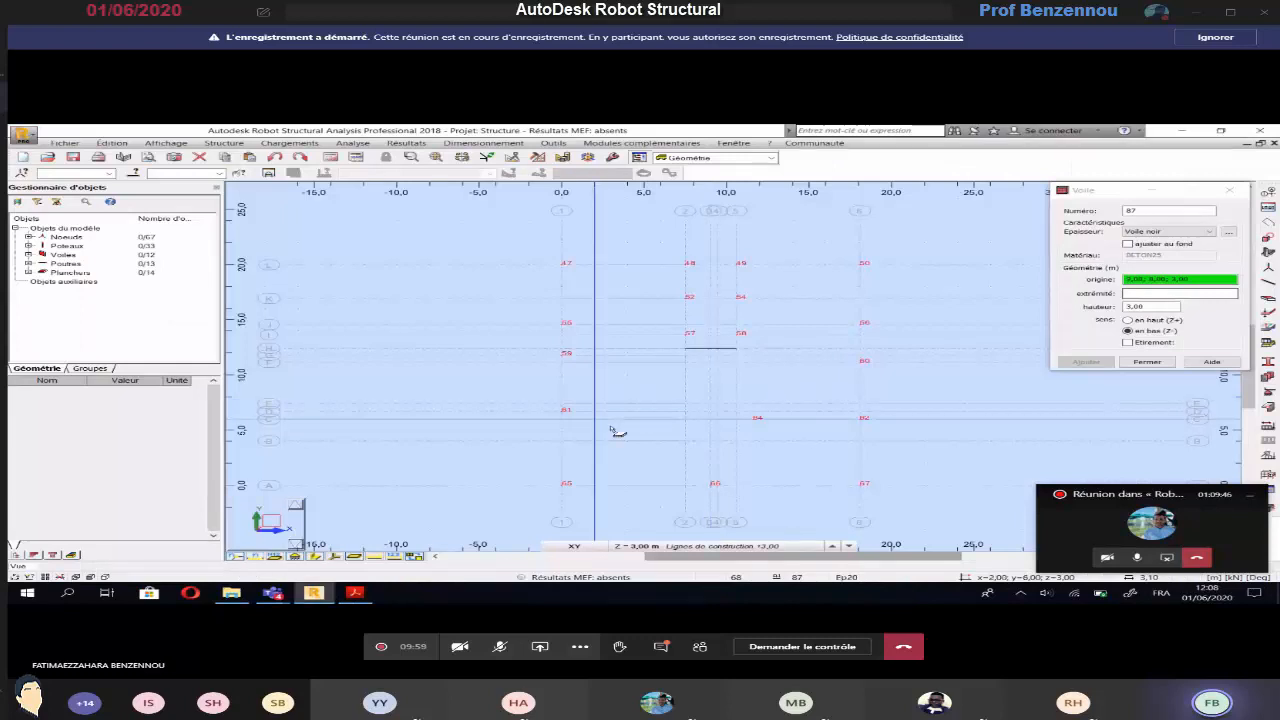
Draw staircase walls along axis 2 from H to E, along axis E from 2 to 4, and along axis 5 from H to E
left_click(686, 350)
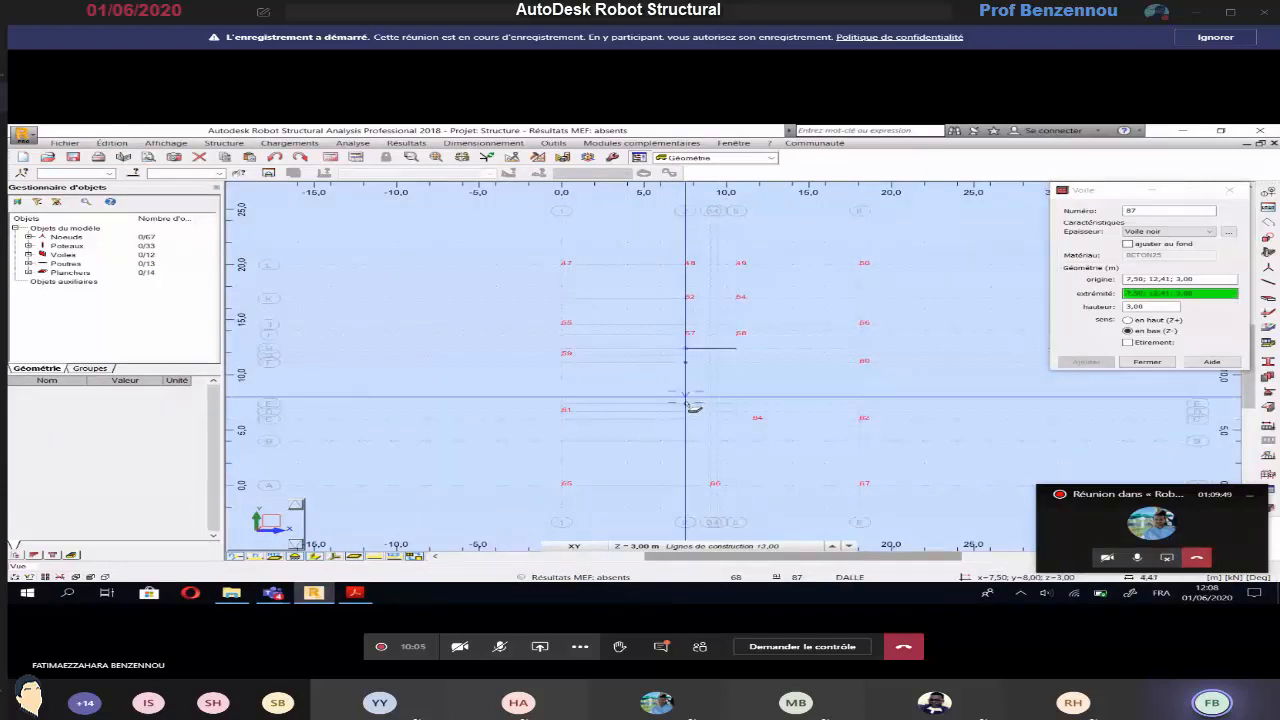
left_click(687, 406)
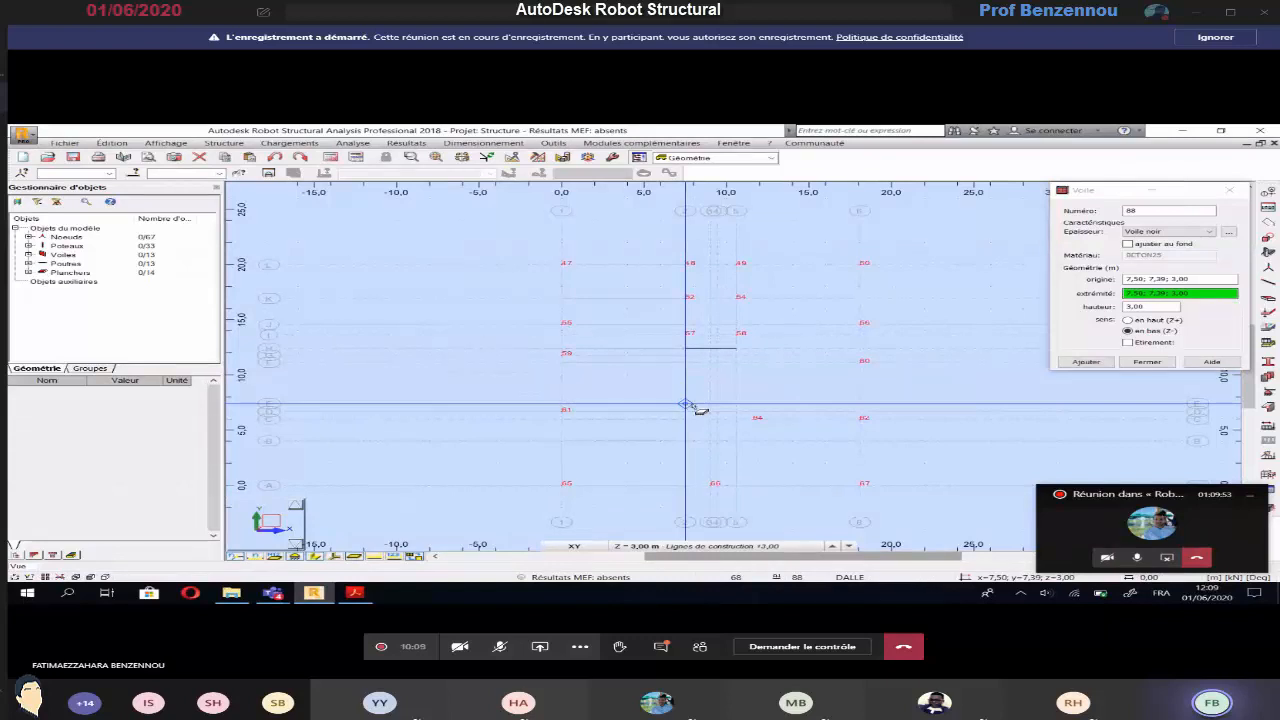
left_click(717, 405)
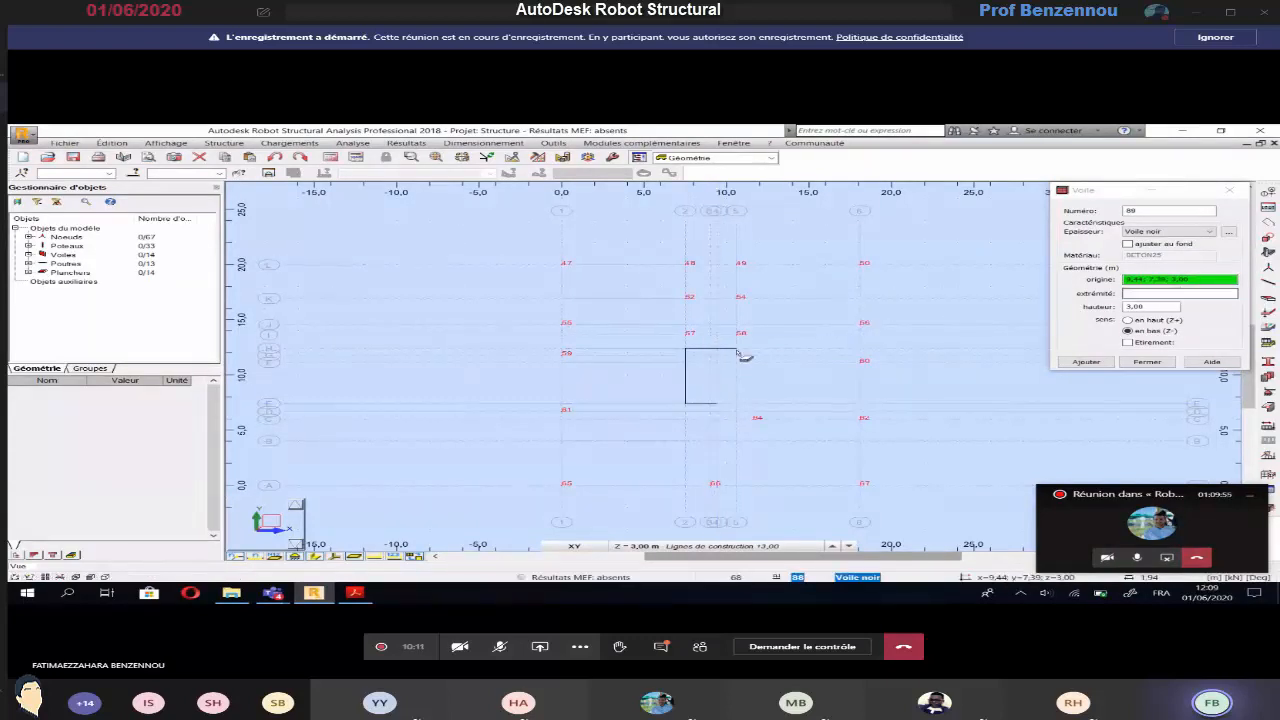
left_click(738, 350)
left_click(737, 405)
Check the plan in Acrobat Reader, and in Robot draw the small shaft's walls along axes 2 and 4 between B and C and along axis B
key("alt+Tab")
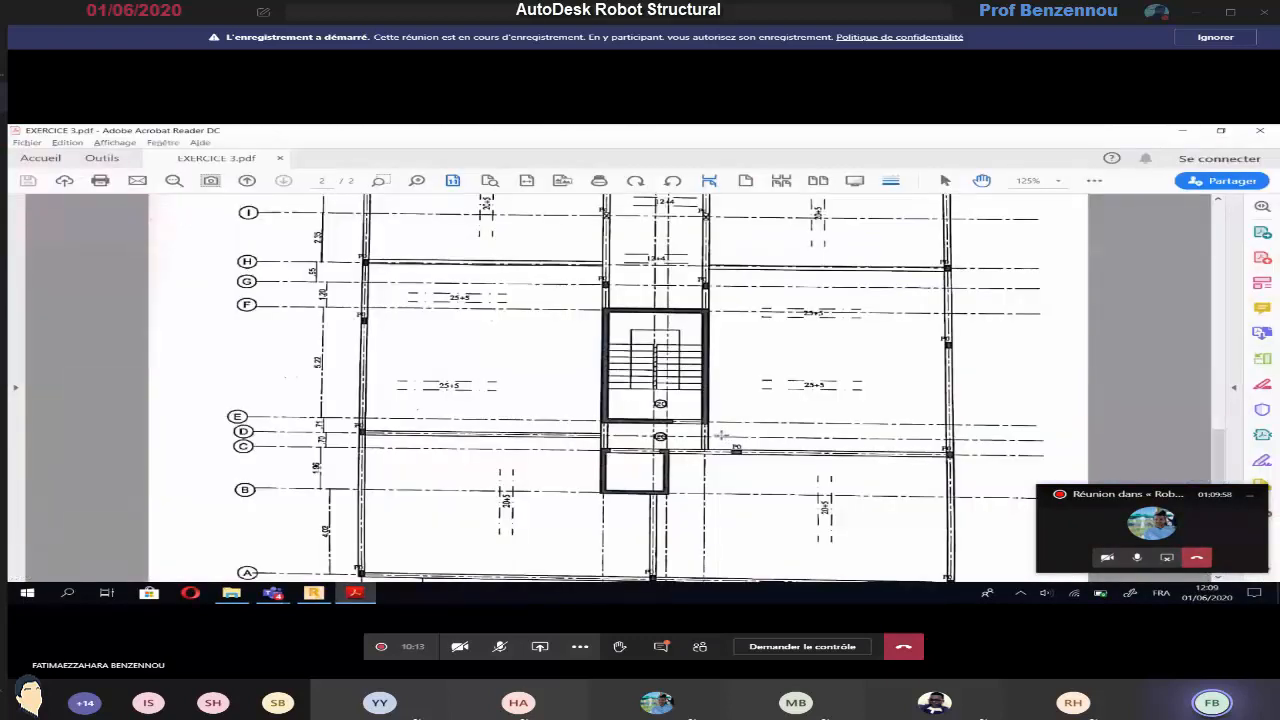
key("alt+Tab")
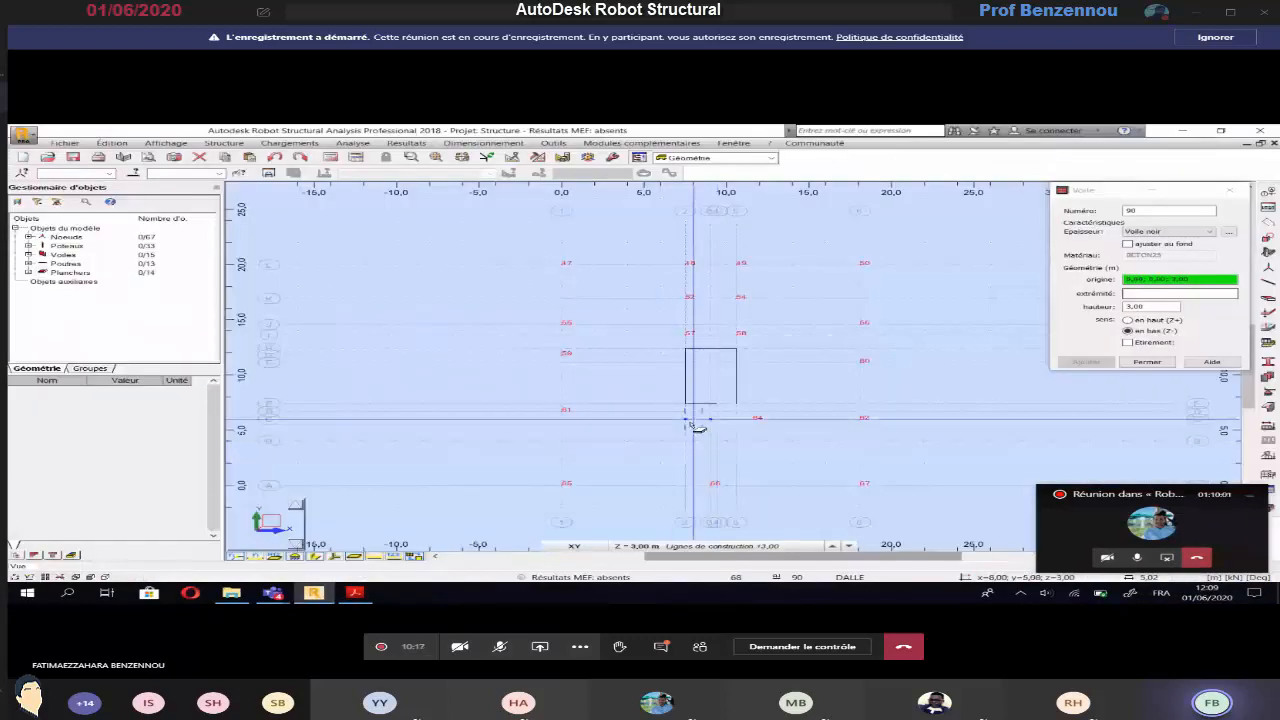
left_click(686, 420)
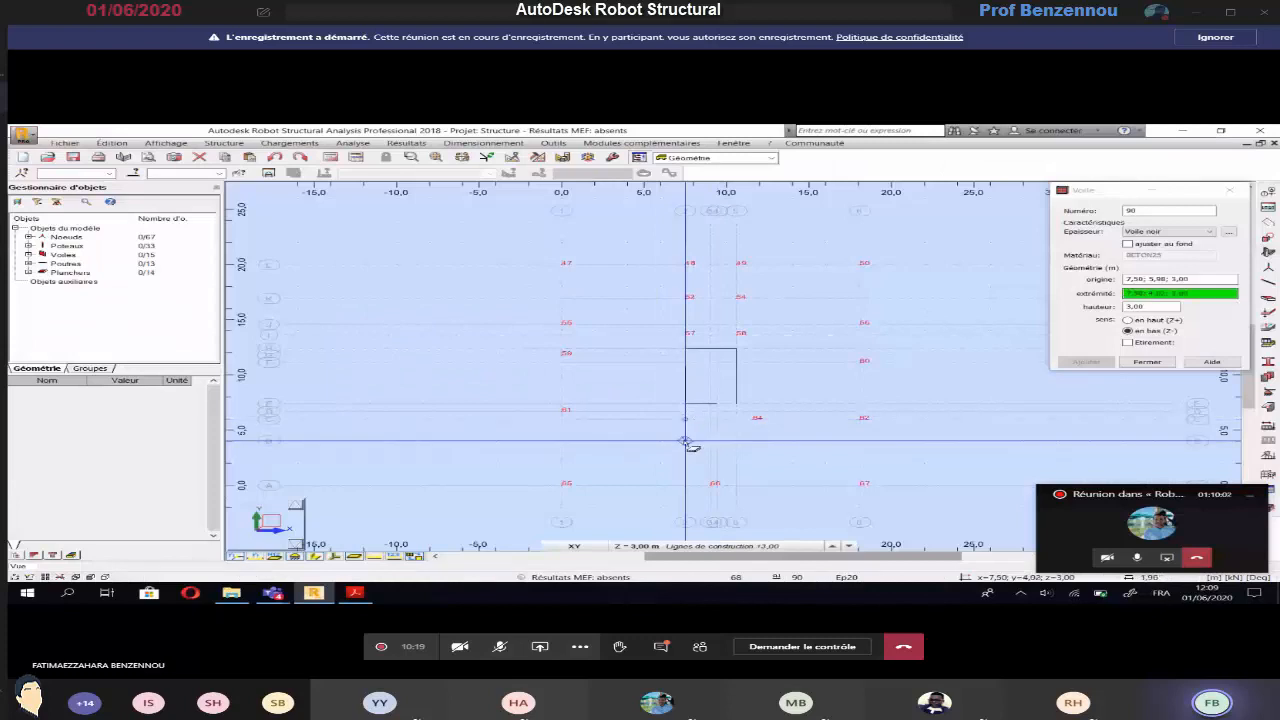
left_click(688, 443)
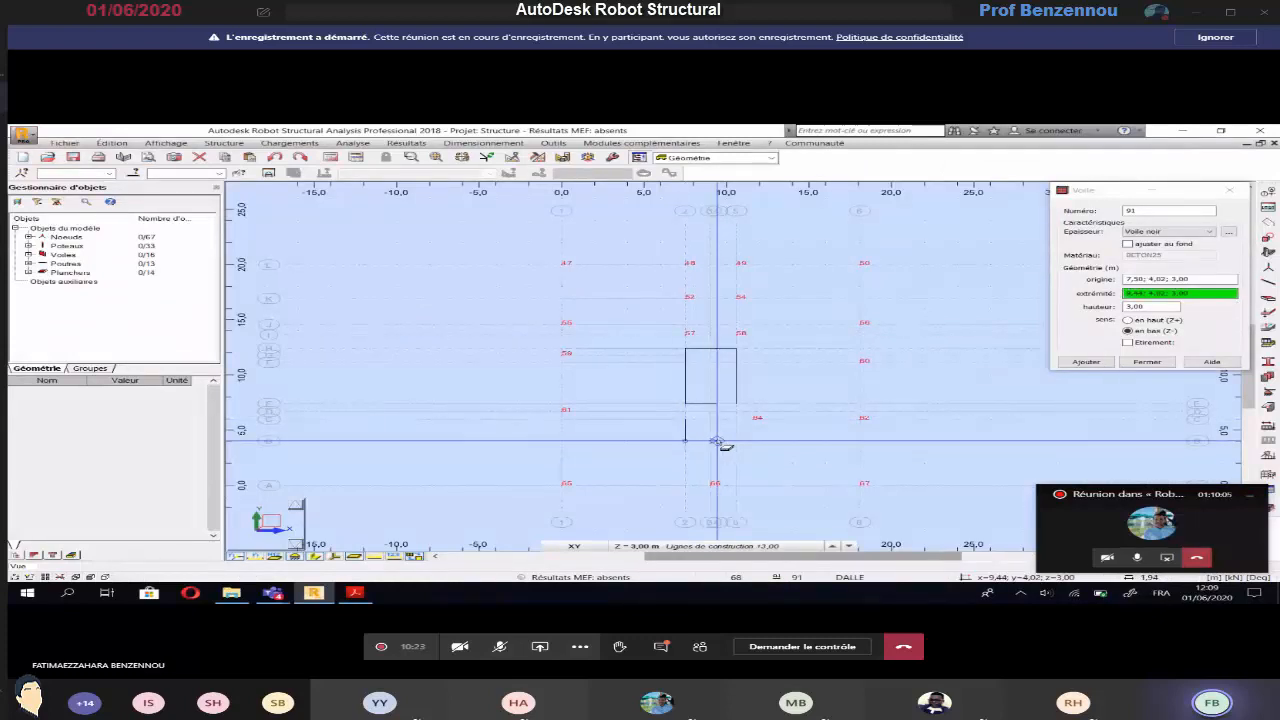
left_click(717, 441)
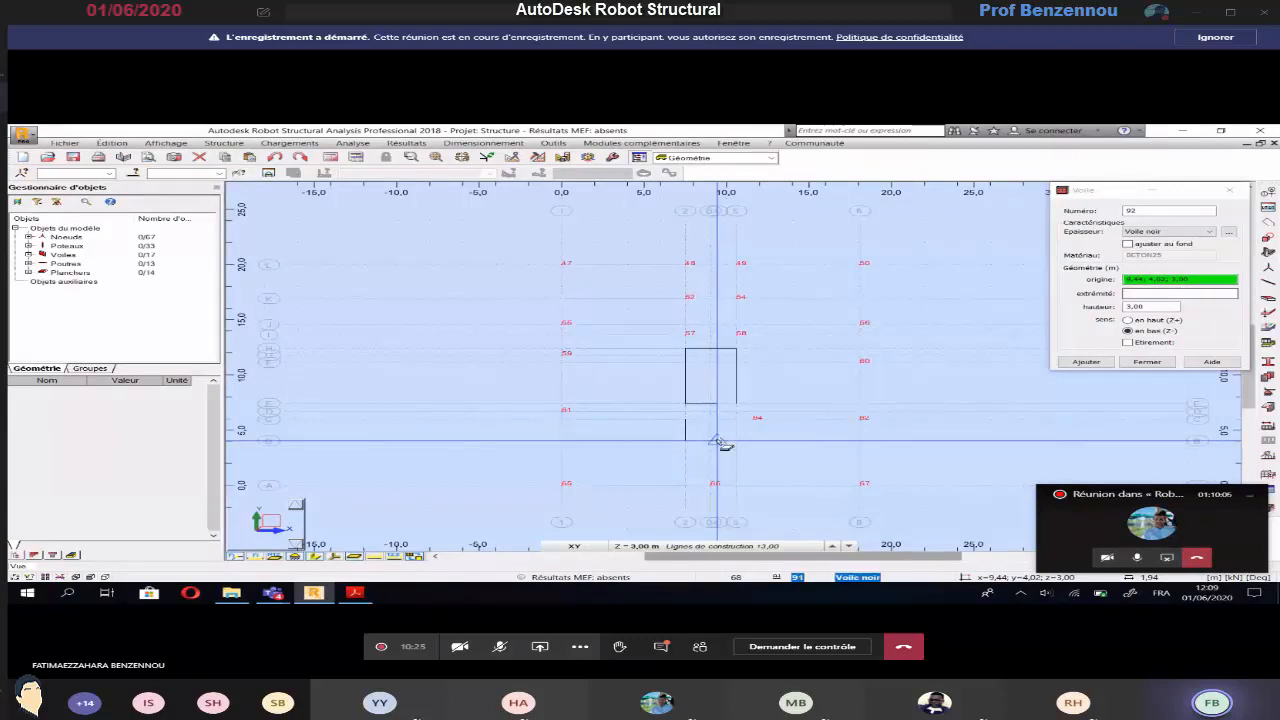
left_click(717, 419)
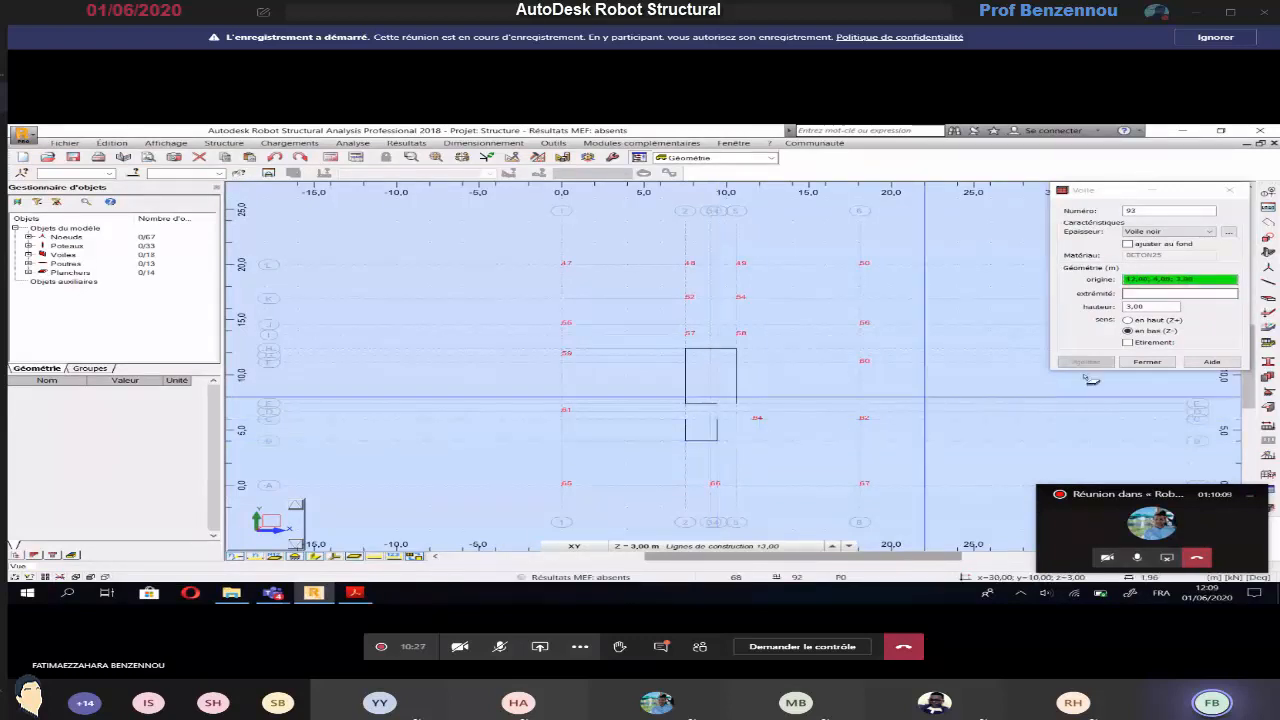
Close the wall definition and hide the node numbers, checking the beam layout on the Acrobat Reader plan
left_click(1134, 365)
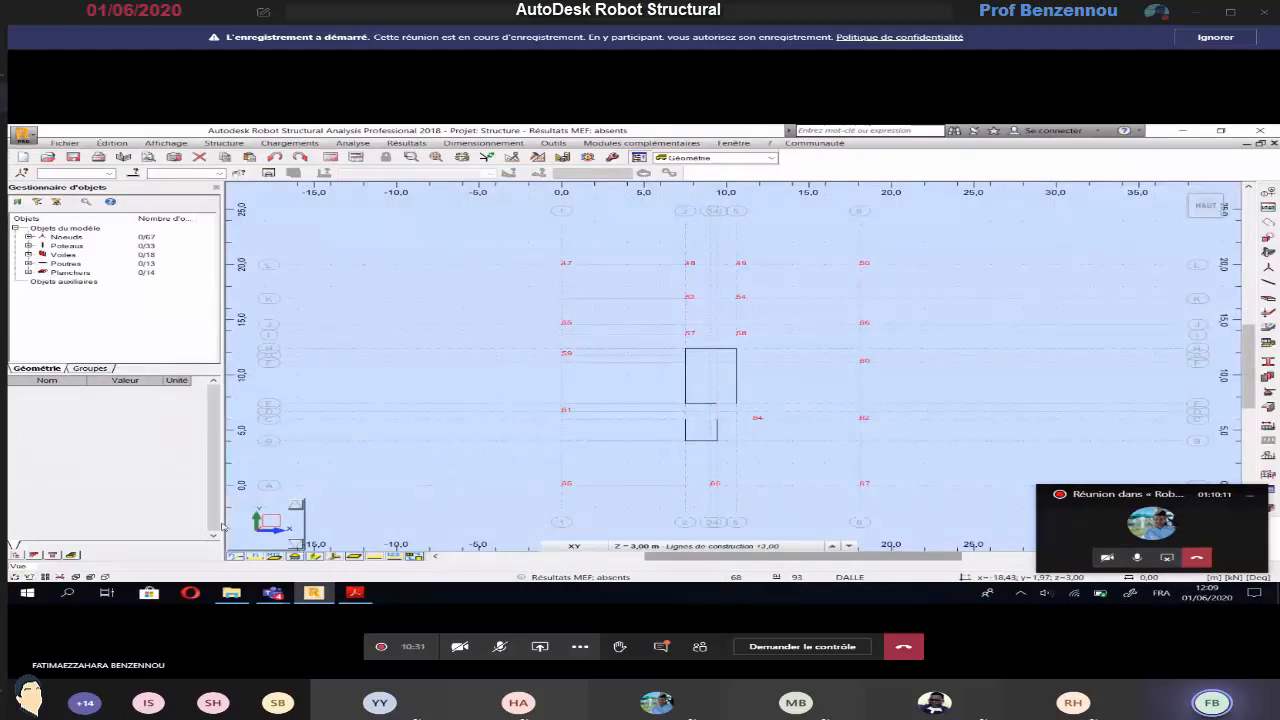
left_click(238, 557)
key("alt+Tab")
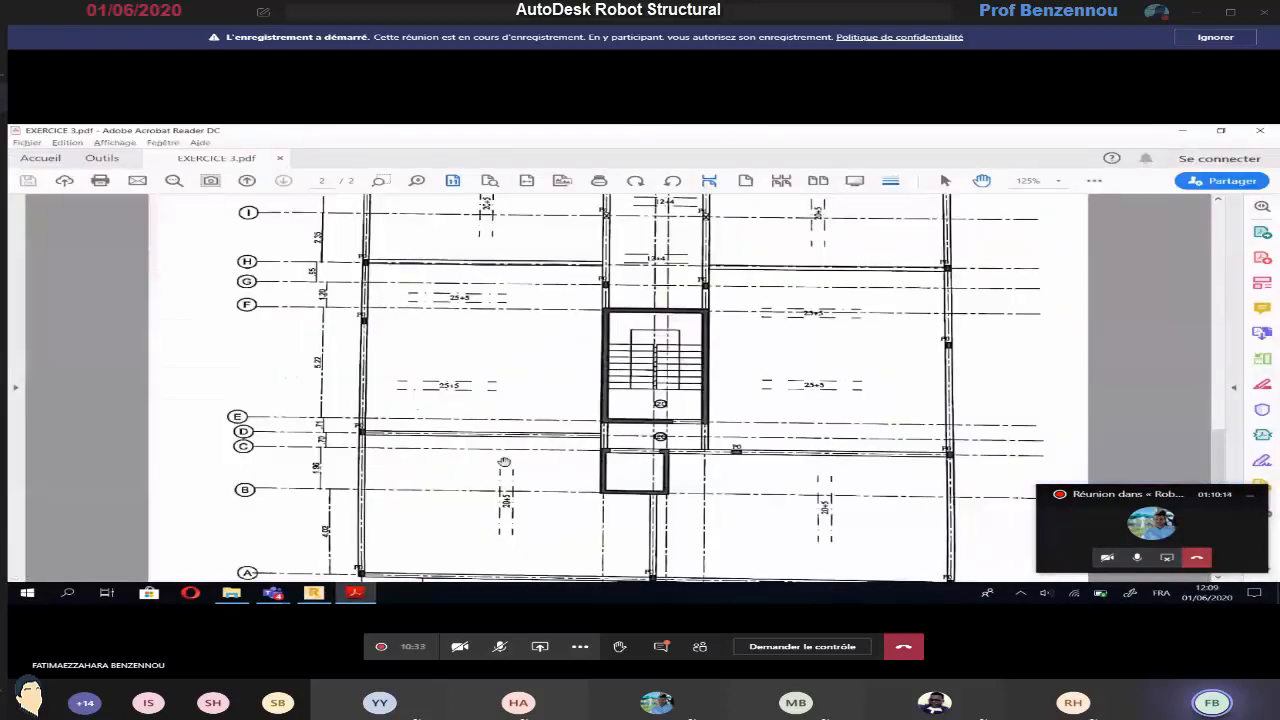
scroll(503, 450, "up", 2)
scroll(503, 450, "up", 2)
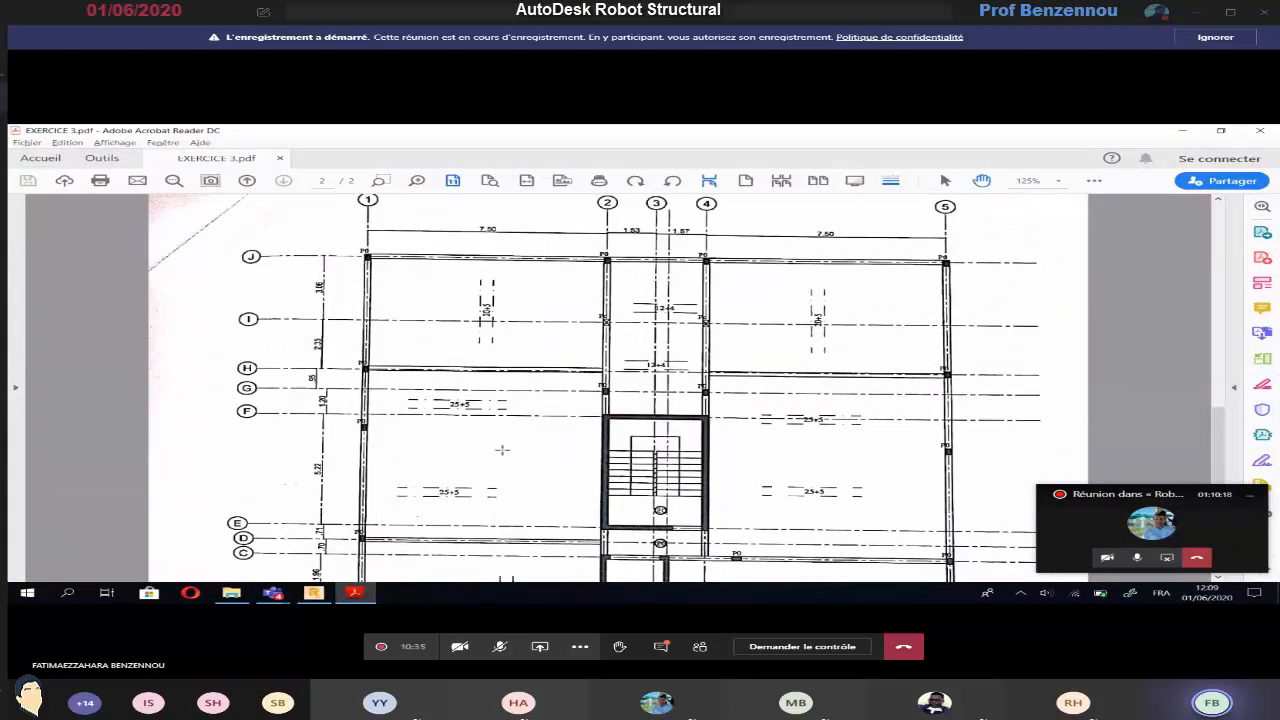
key("alt+Tab")
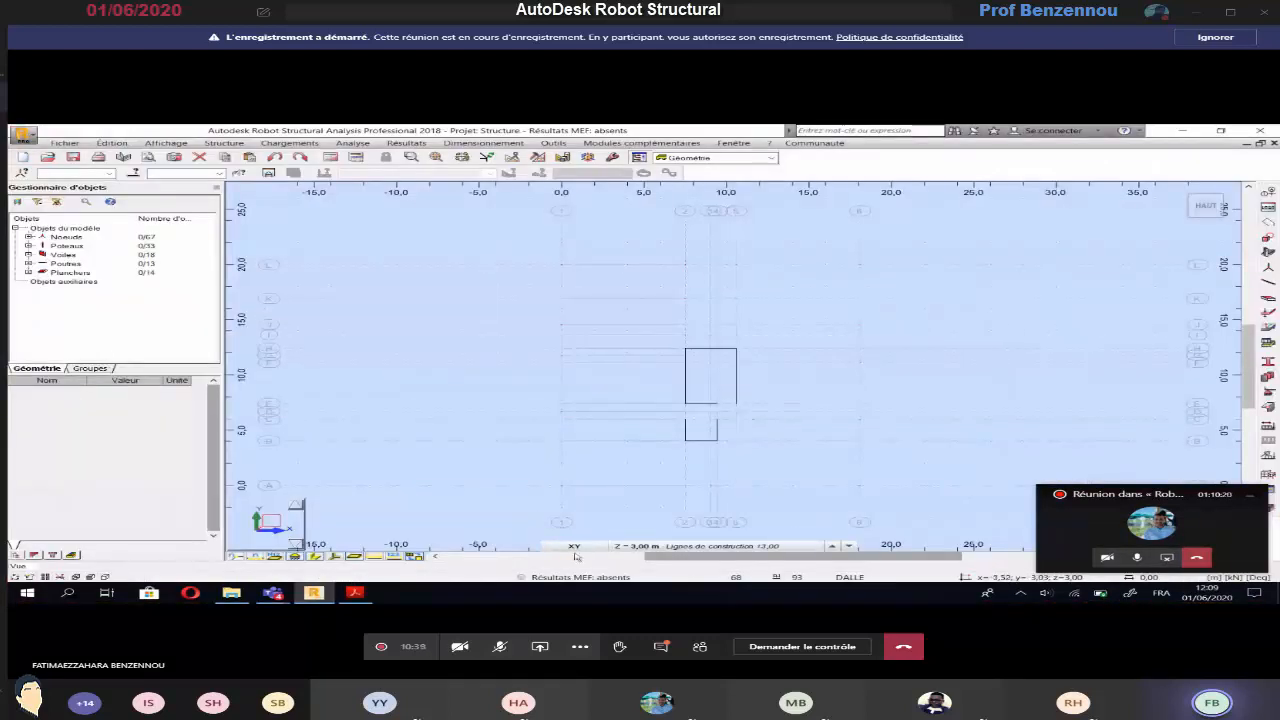
In Robot, select the 3,00 m construction level and open the beam definition
left_click(642, 548)
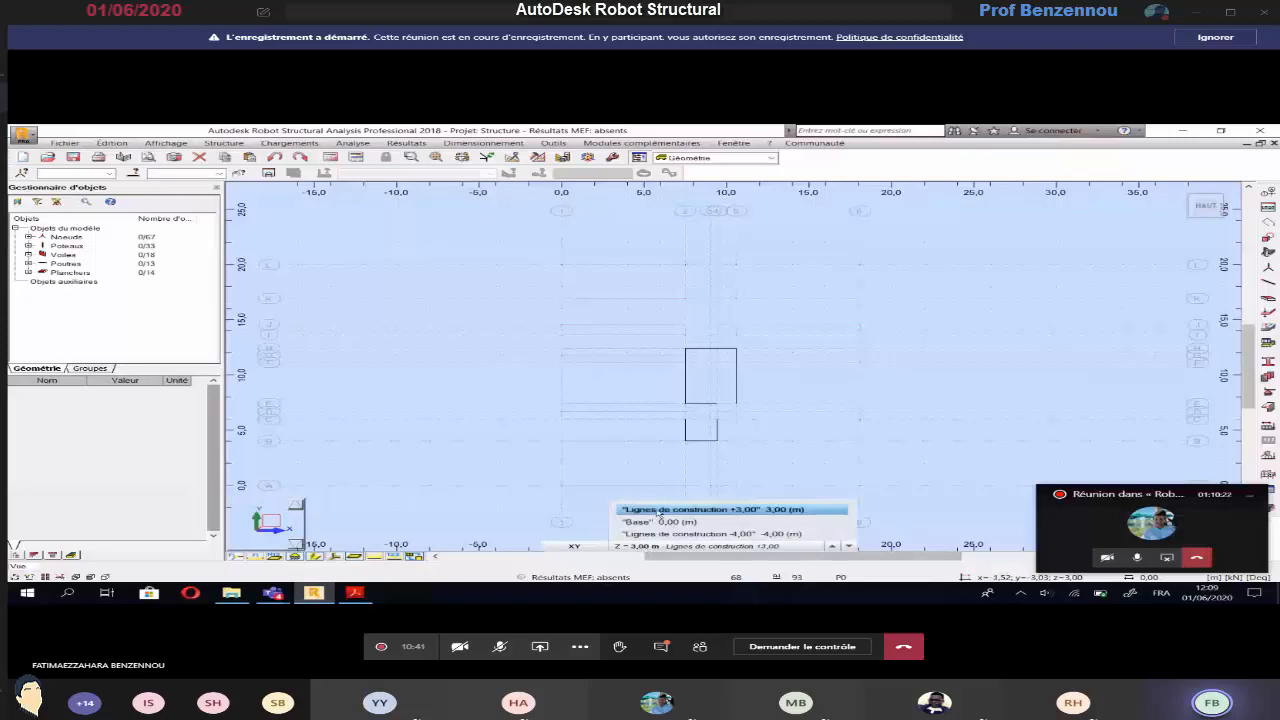
left_click(657, 510)
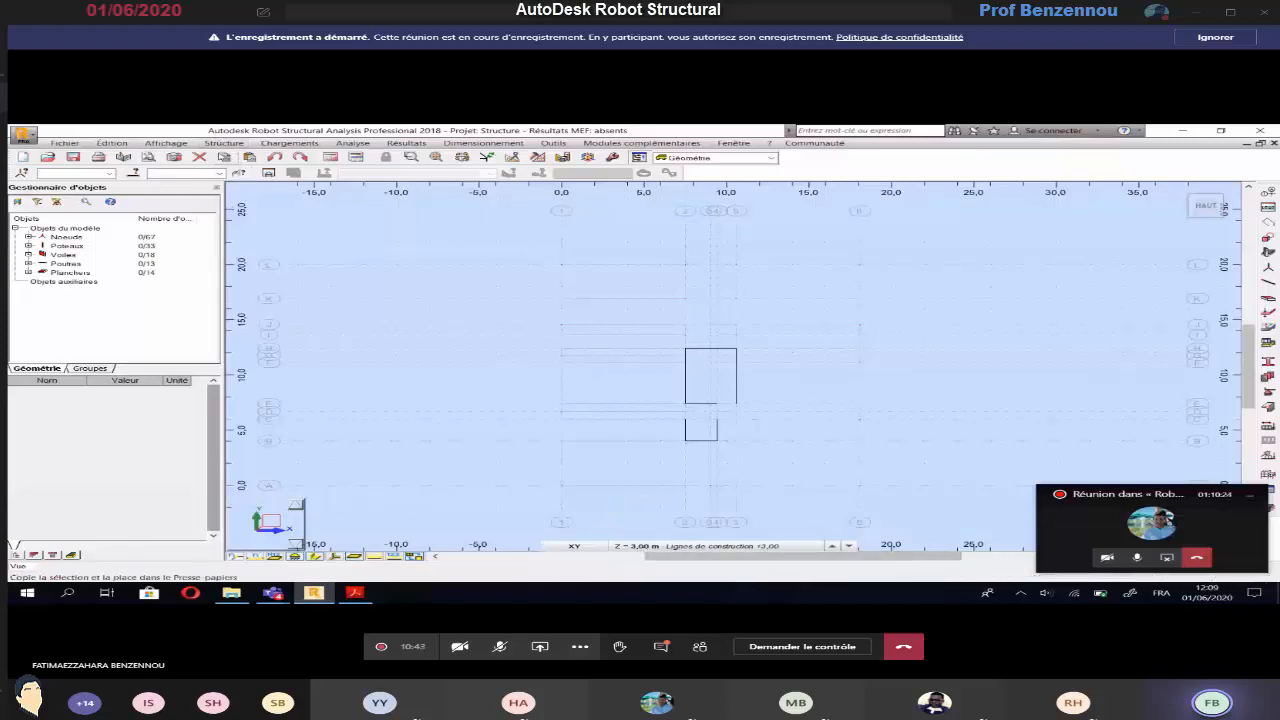
left_click(224, 143)
left_click(230, 266)
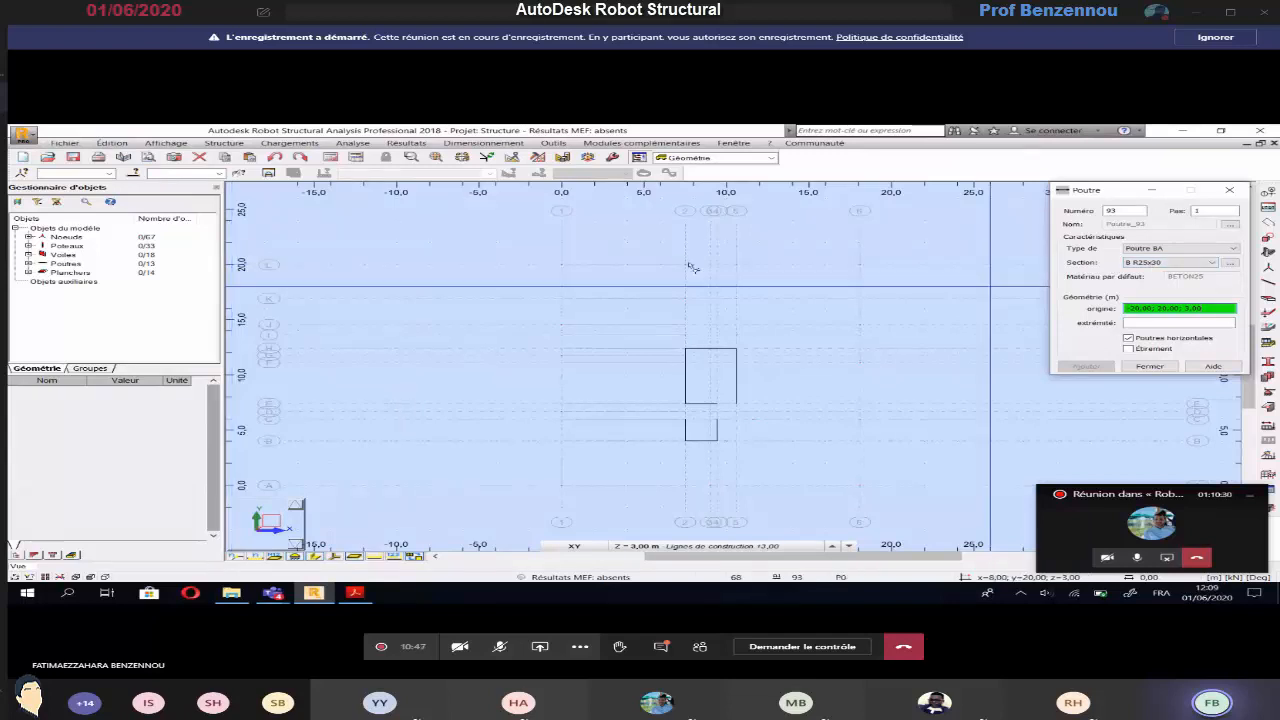
Draw the perimeter B R25x30 beams along axis L, axis 6, axis A and axis 1 to close the building outline
left_click(562, 267)
left_click(860, 267)
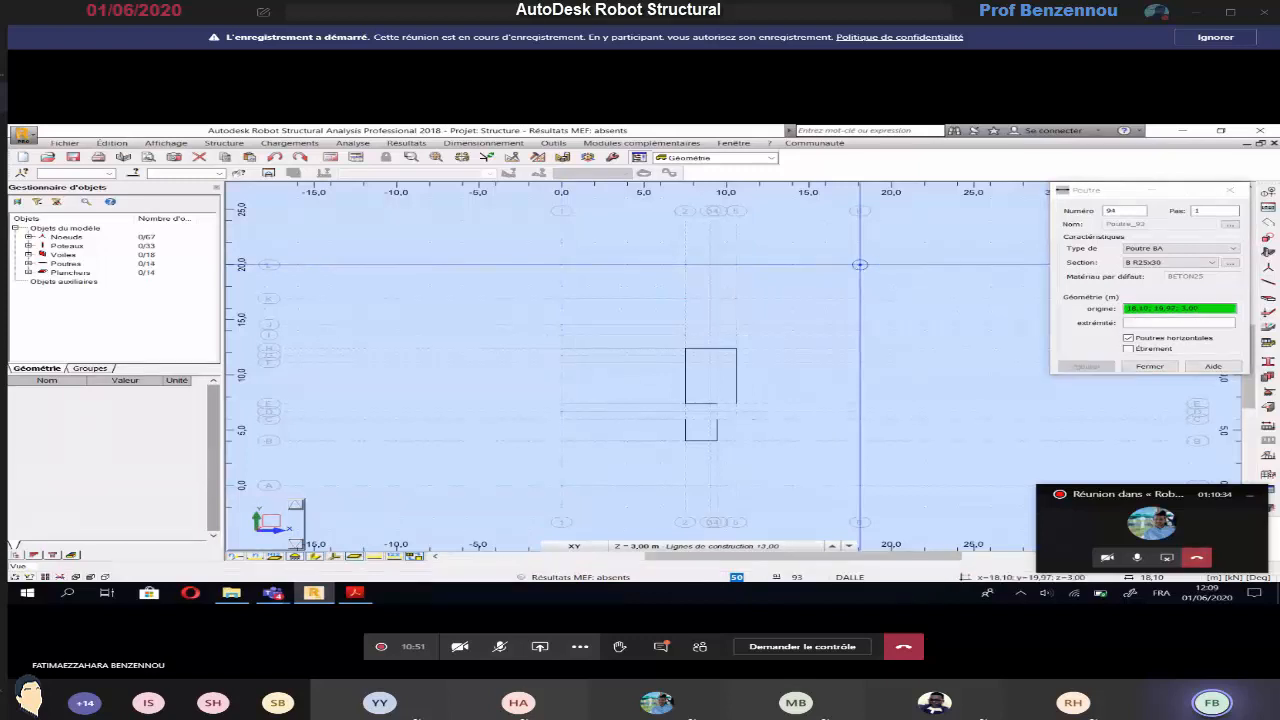
left_click(860, 267)
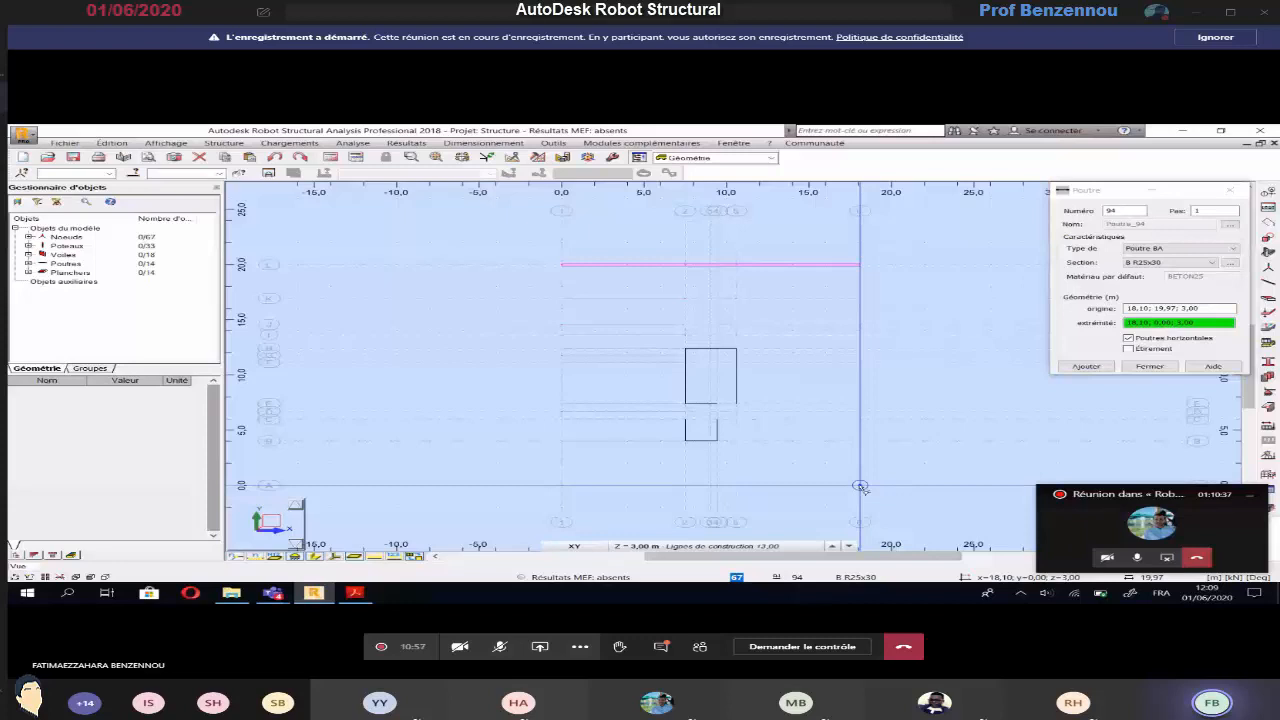
left_click(860, 487)
left_click(563, 488)
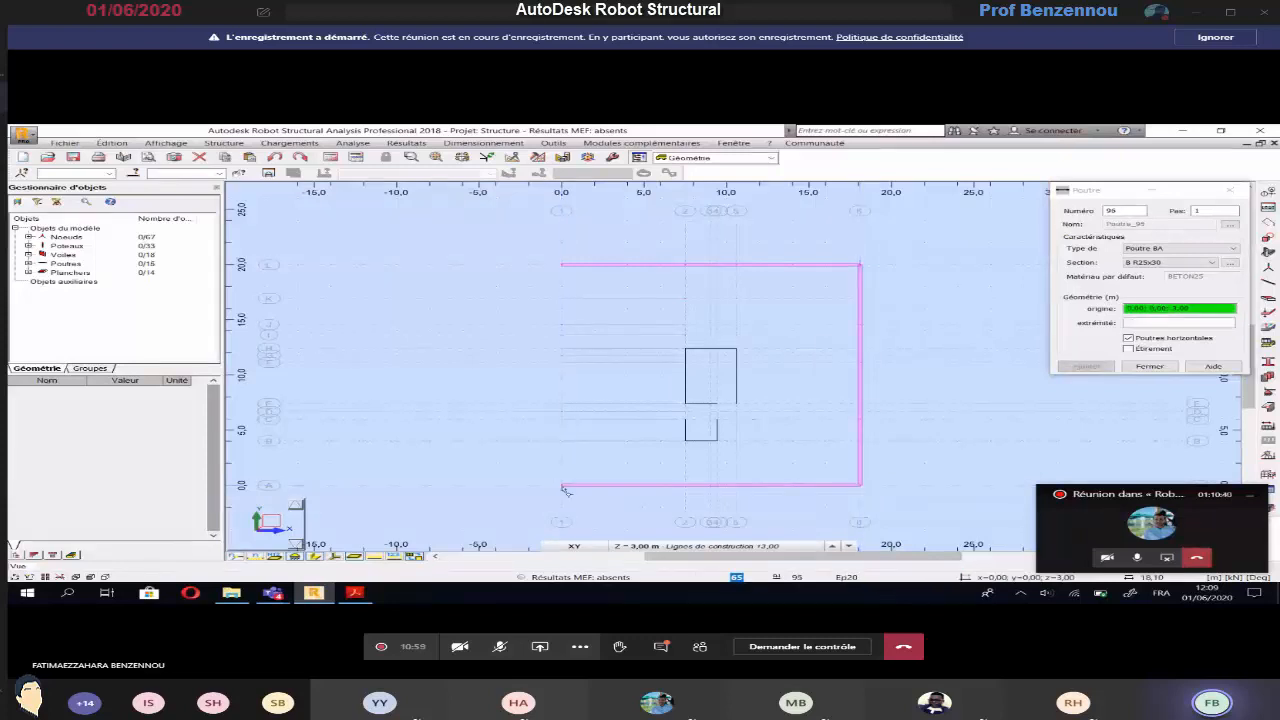
left_click(562, 265)
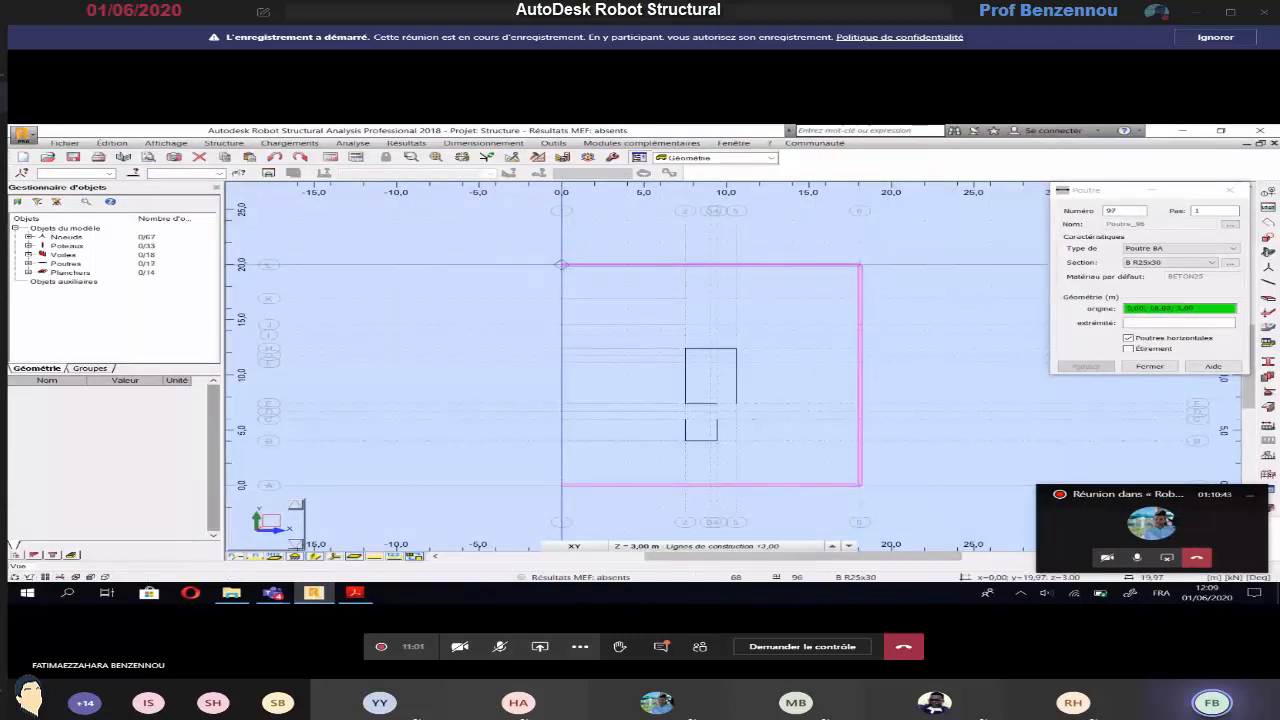
Draw B R25x30 beams along axes 2 and 5 between axis L and the staircase wall on axis H
left_click(686, 266)
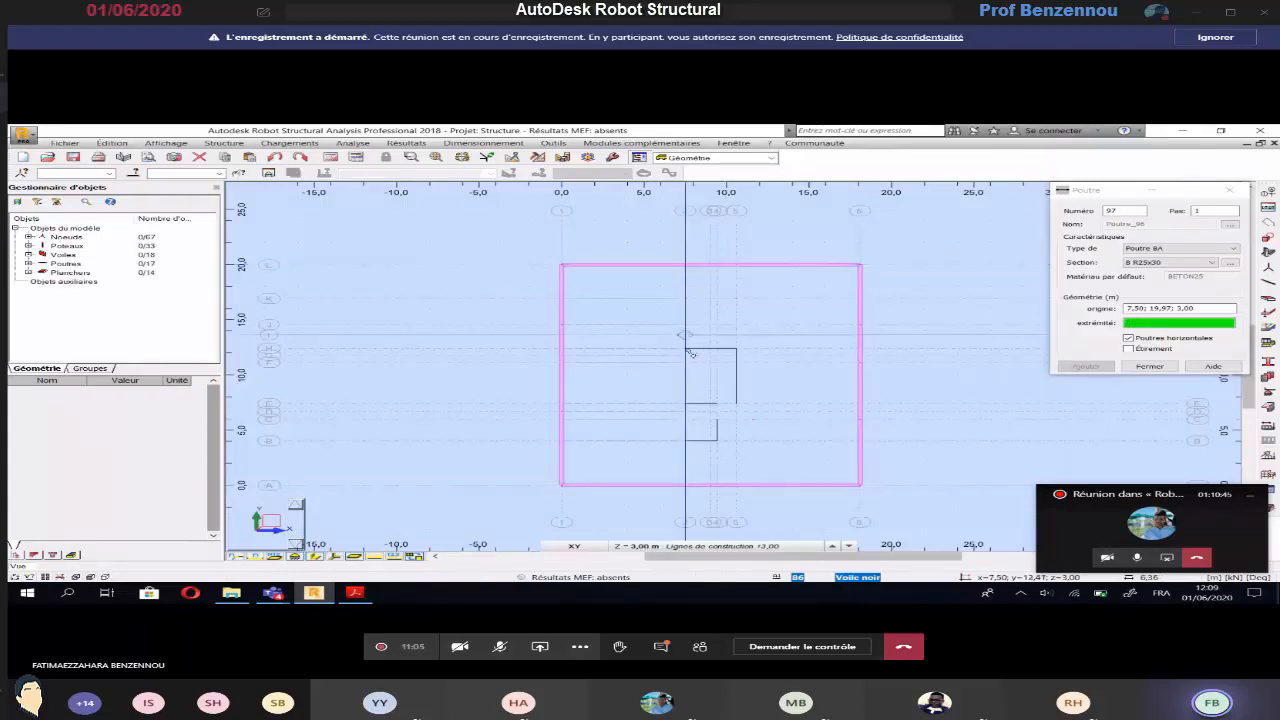
left_click(686, 348)
left_click(736, 348)
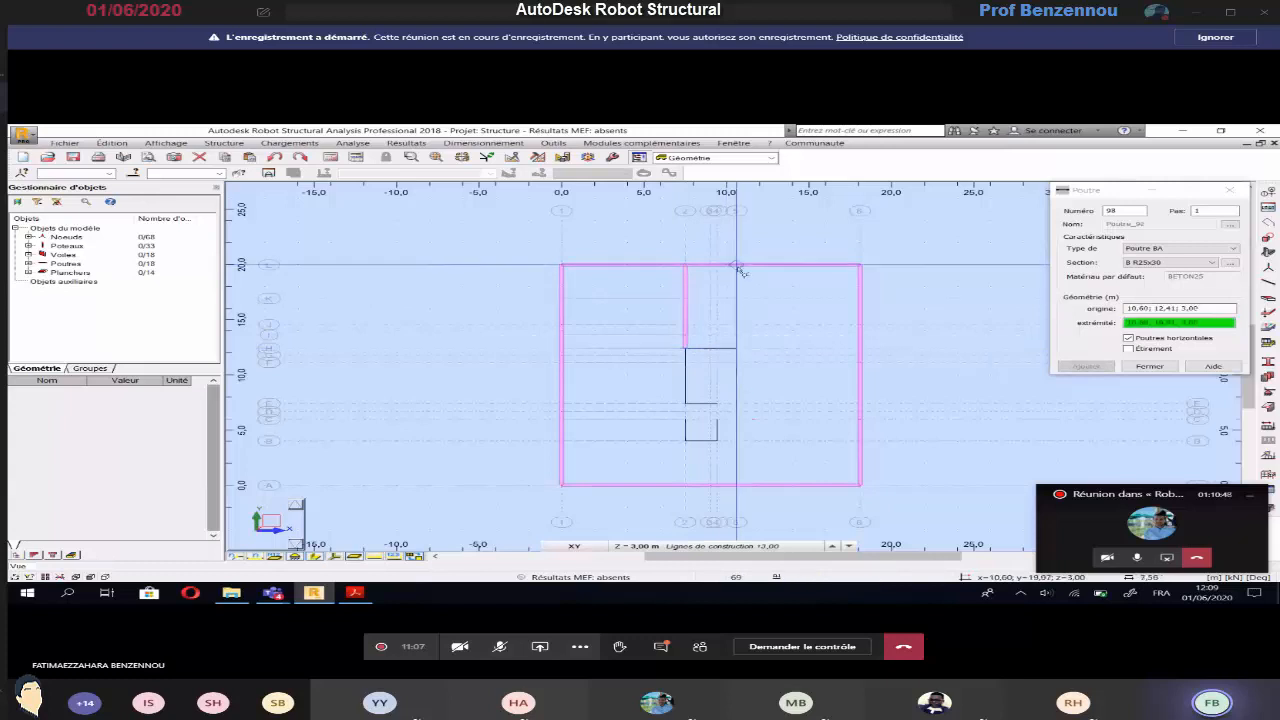
left_click(736, 265)
Check the plan in Acrobat Reader, and in Robot draw beams along axis J from axis 1 to 2 and from axis 5 to 6
key("alt+Tab")
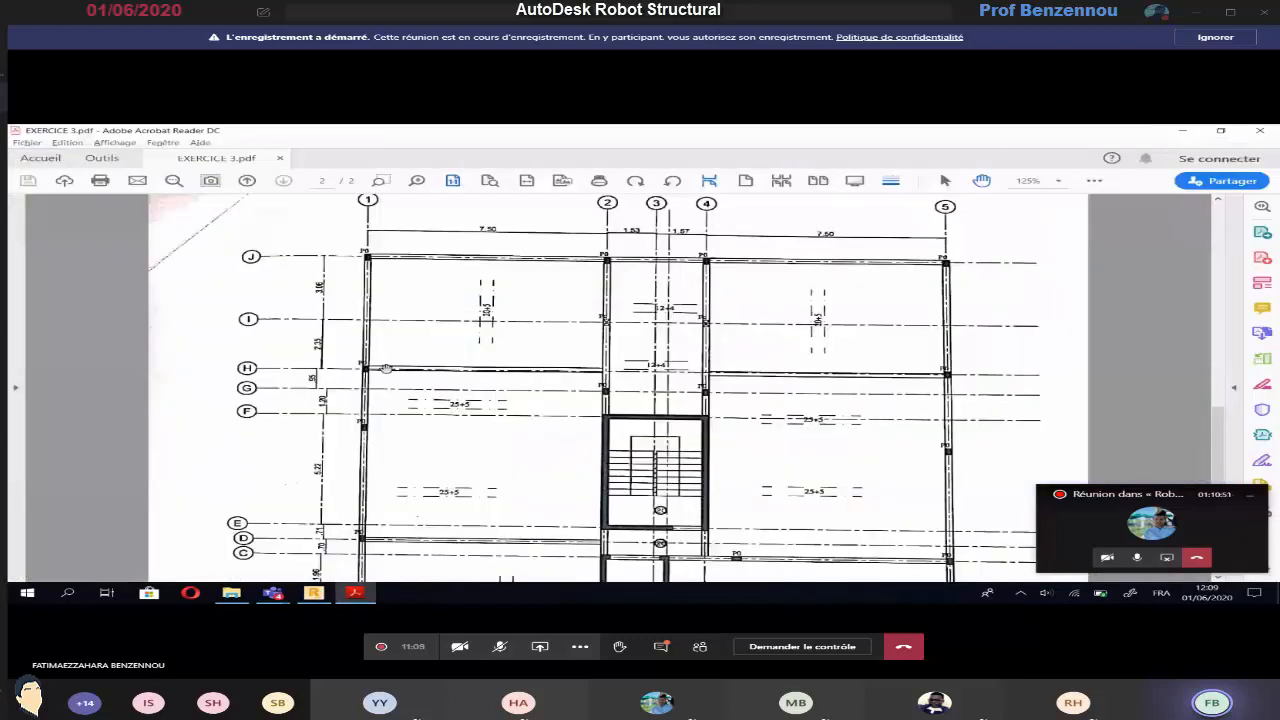
key("alt+Tab")
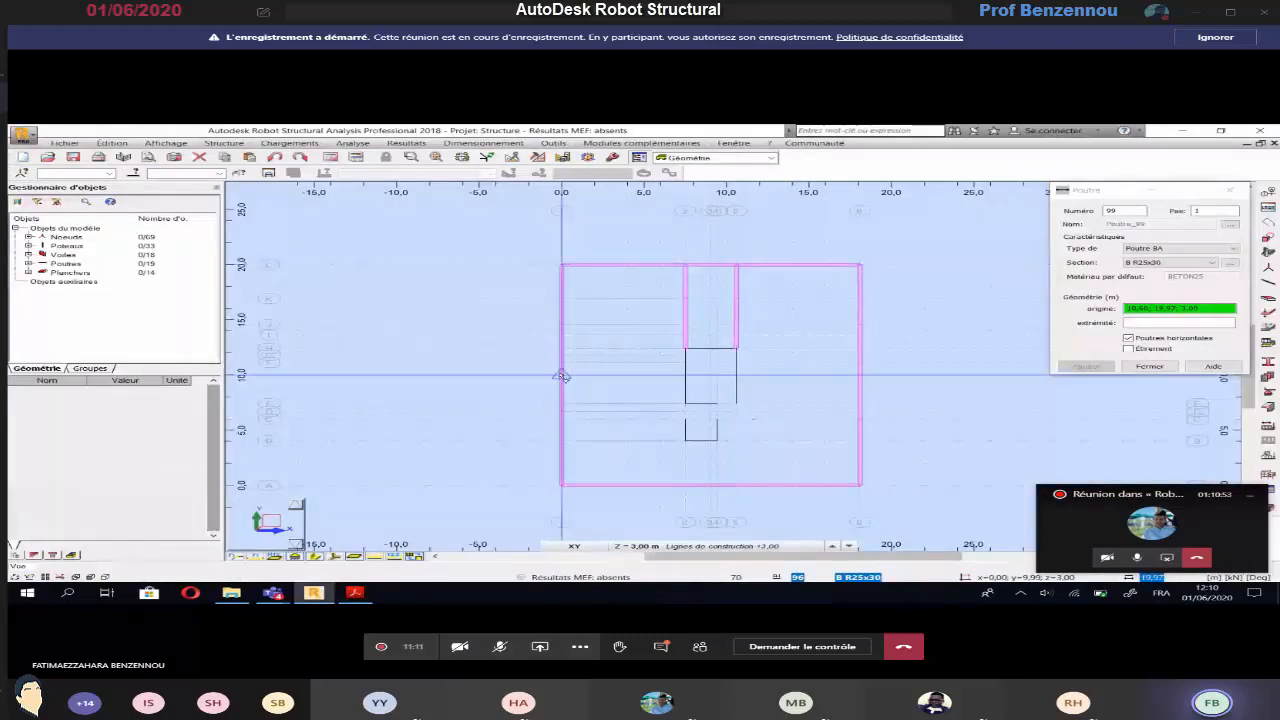
left_click(562, 325)
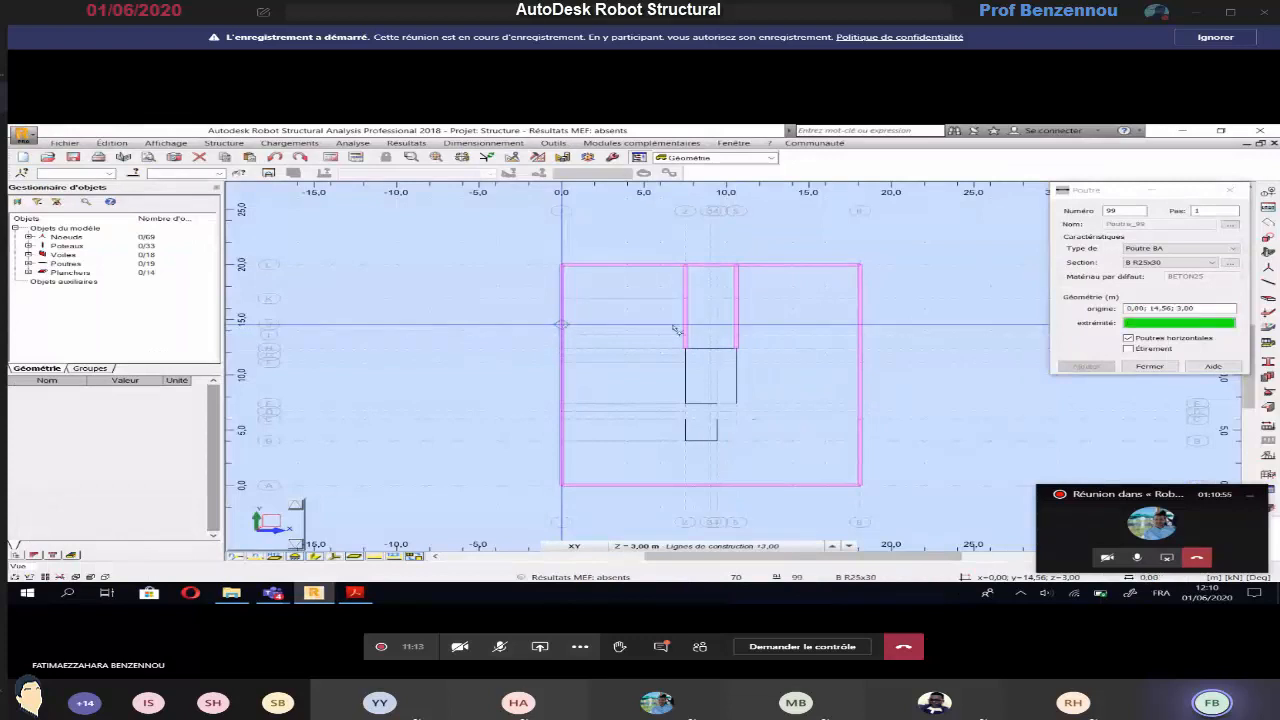
left_click(736, 329)
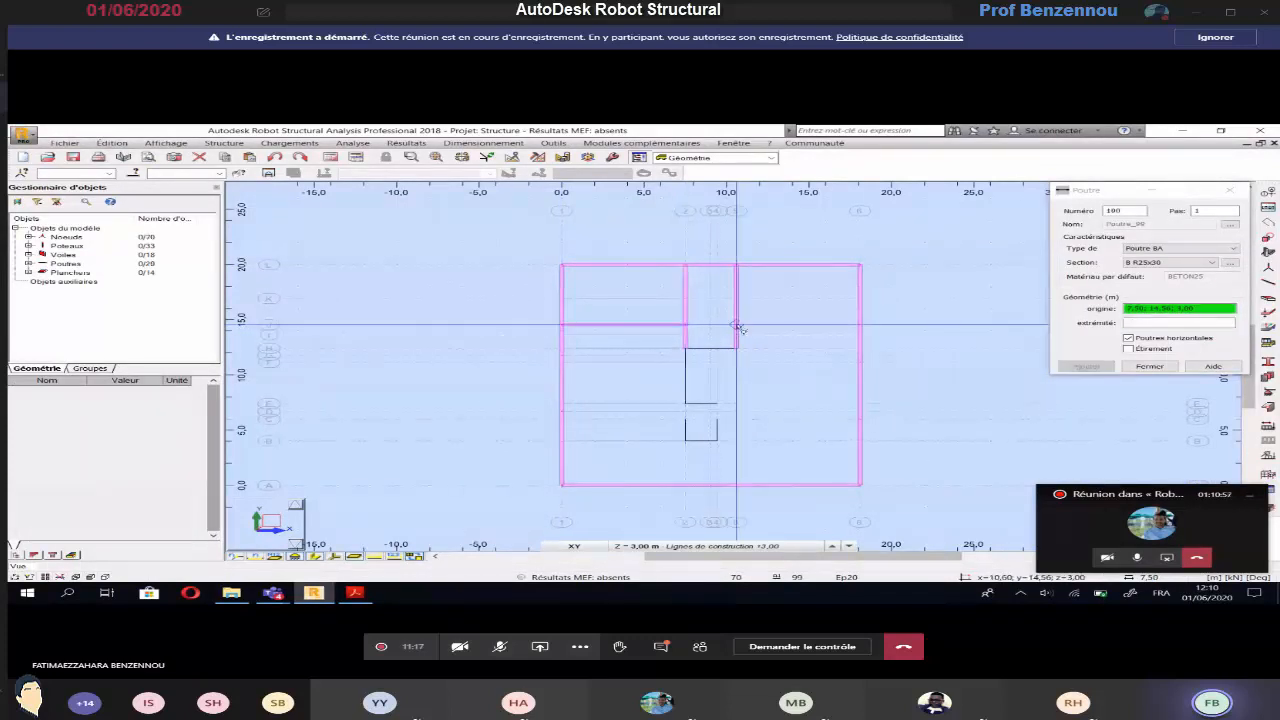
Check the lower beams on the Acrobat Reader plan, and in Robot draw the beam along axis D between axes 2 and 1
key("alt+Tab")
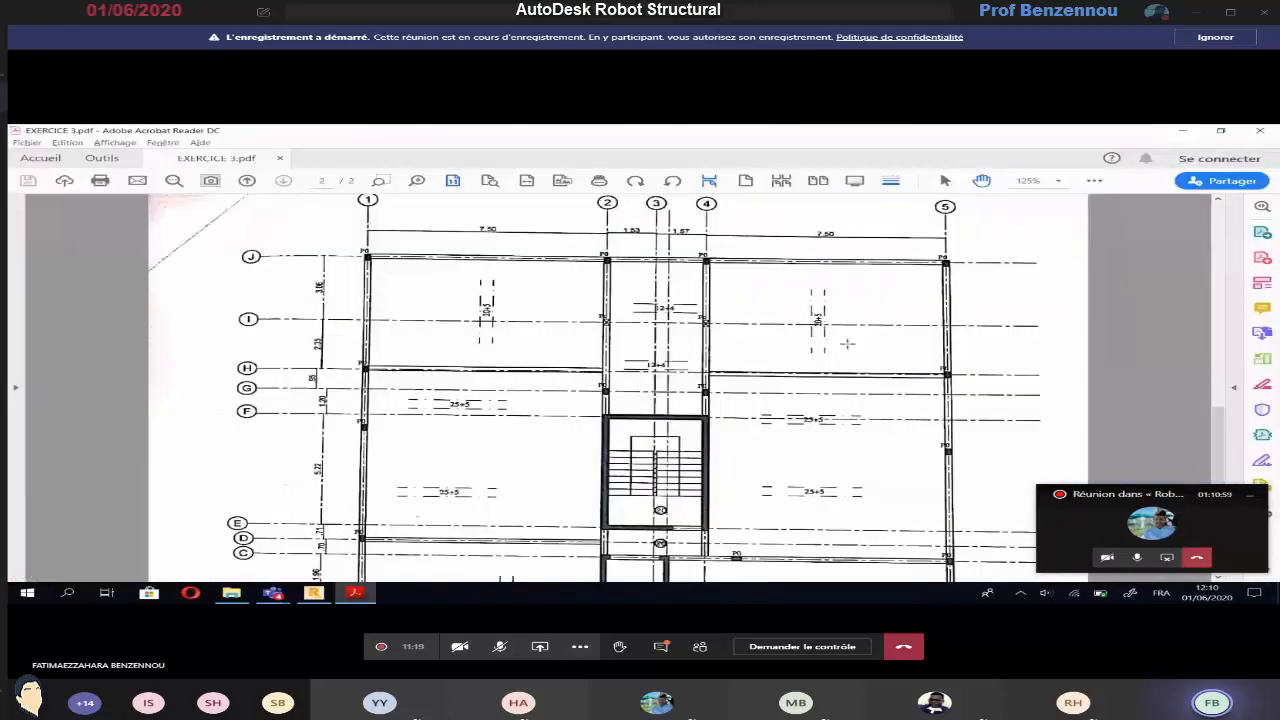
scroll(826, 354, "down", 3)
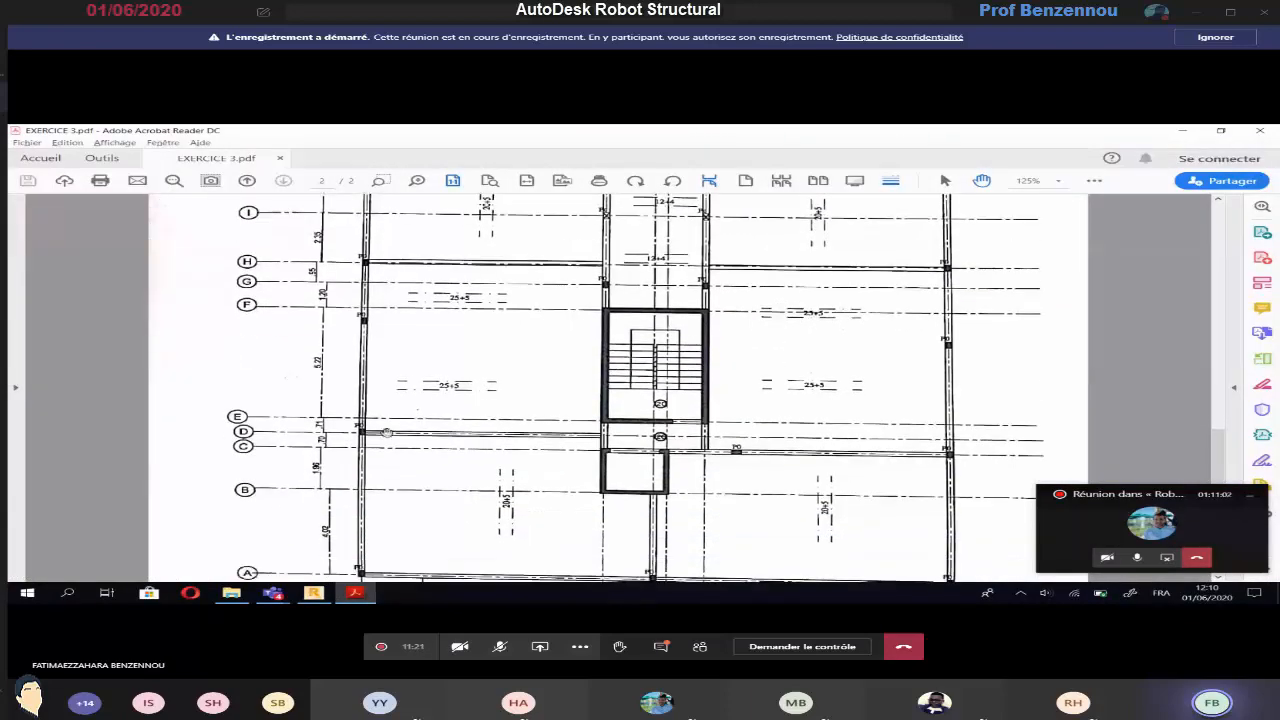
key("alt+Tab")
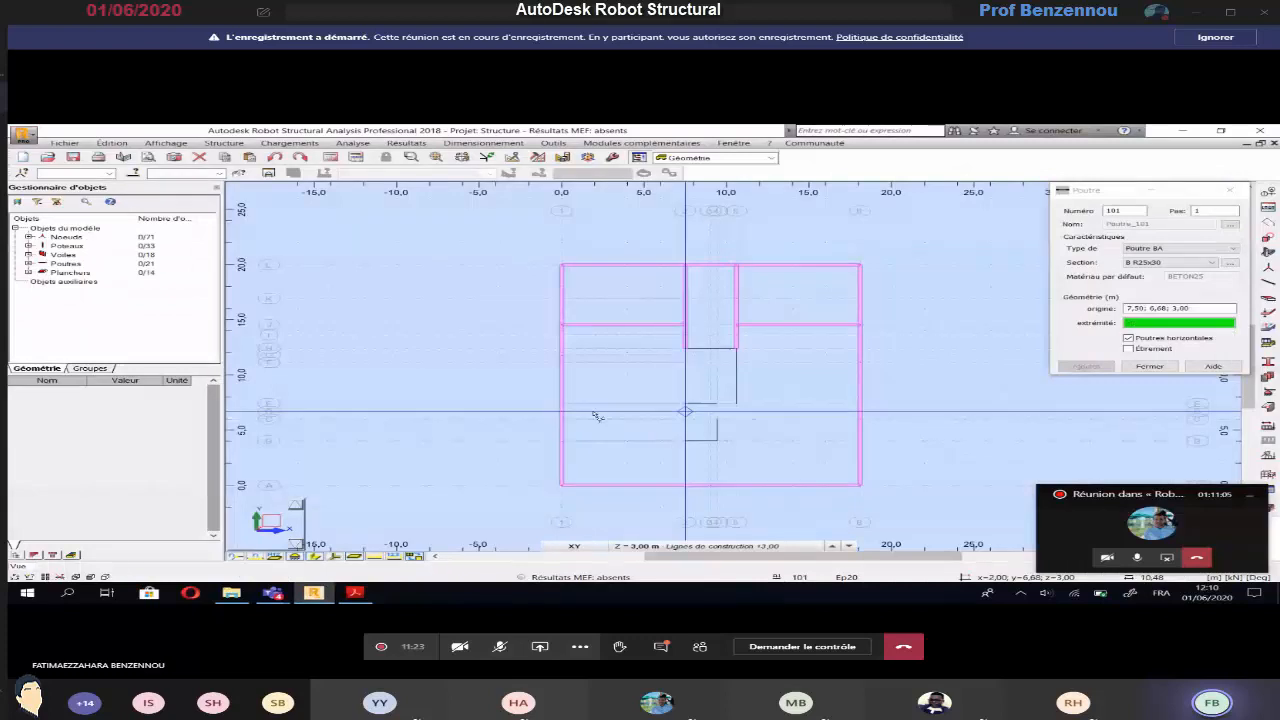
left_click(561, 411)
left_click(561, 411)
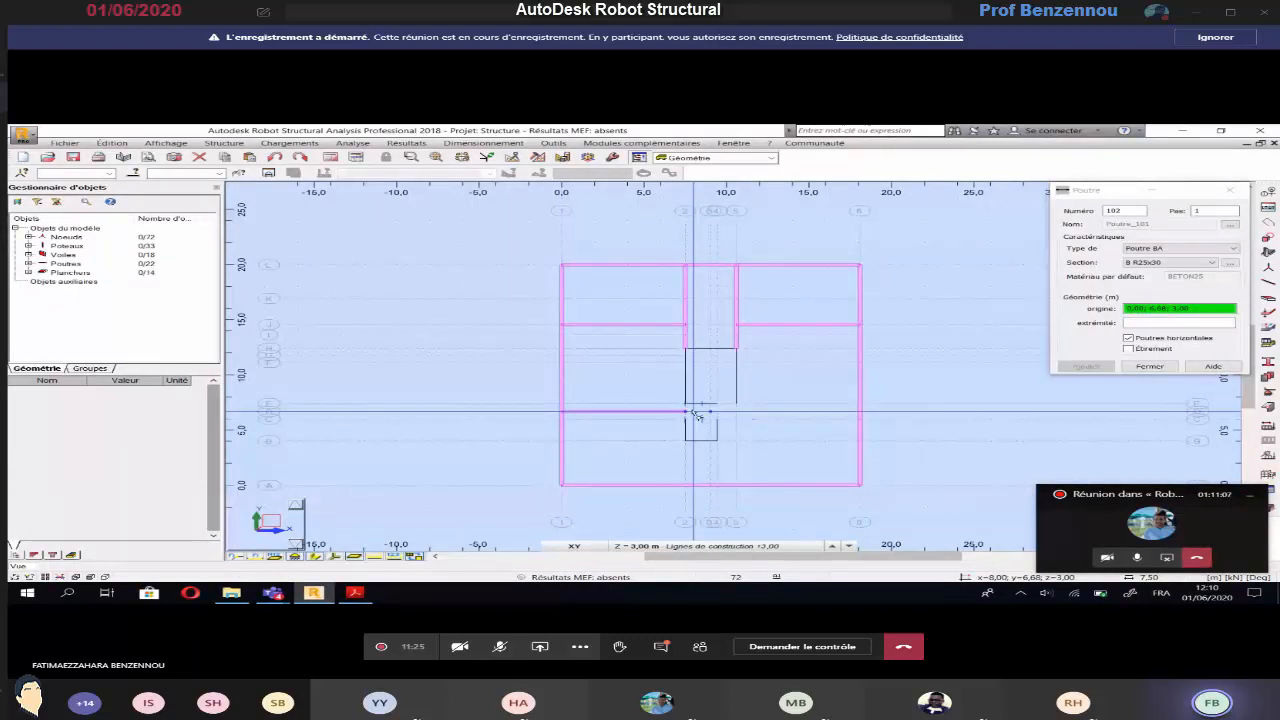
Draw beams along axis 2 from E to C, axis C from 2 to 6, axis 5 between C and E, and axis E from 5 to 4
left_click(682, 417)
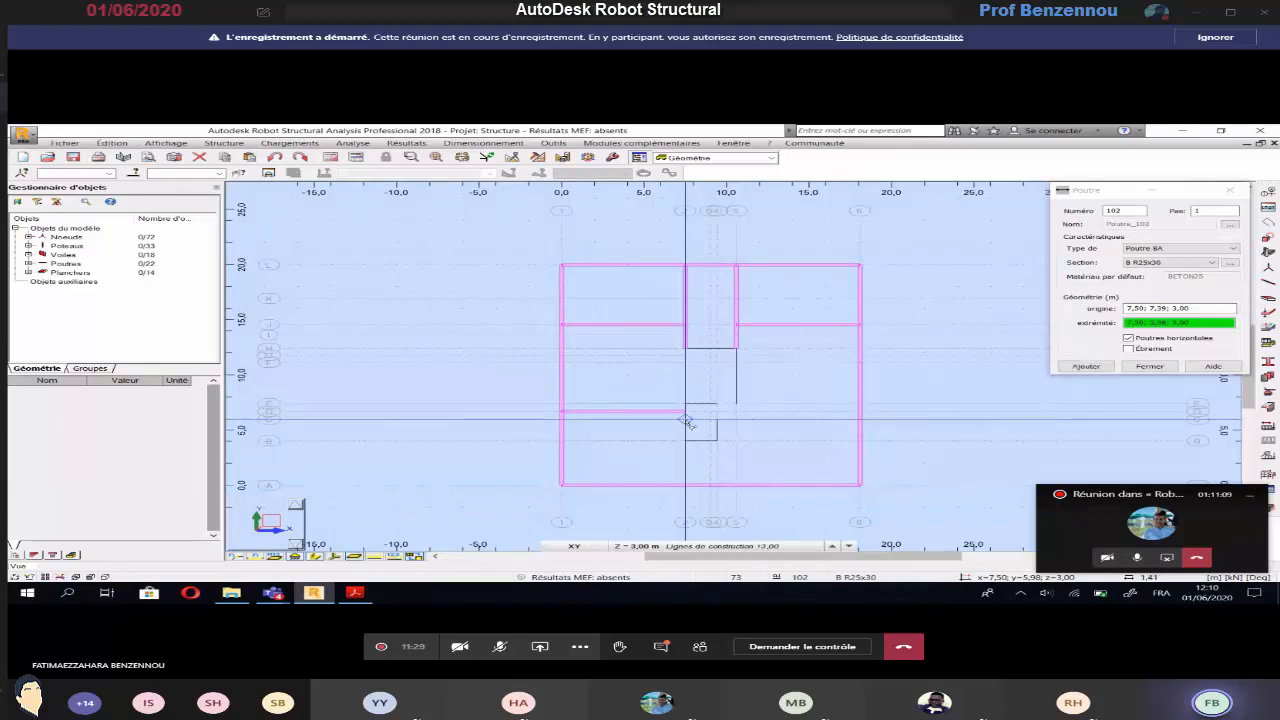
left_click(687, 421)
left_click(697, 422)
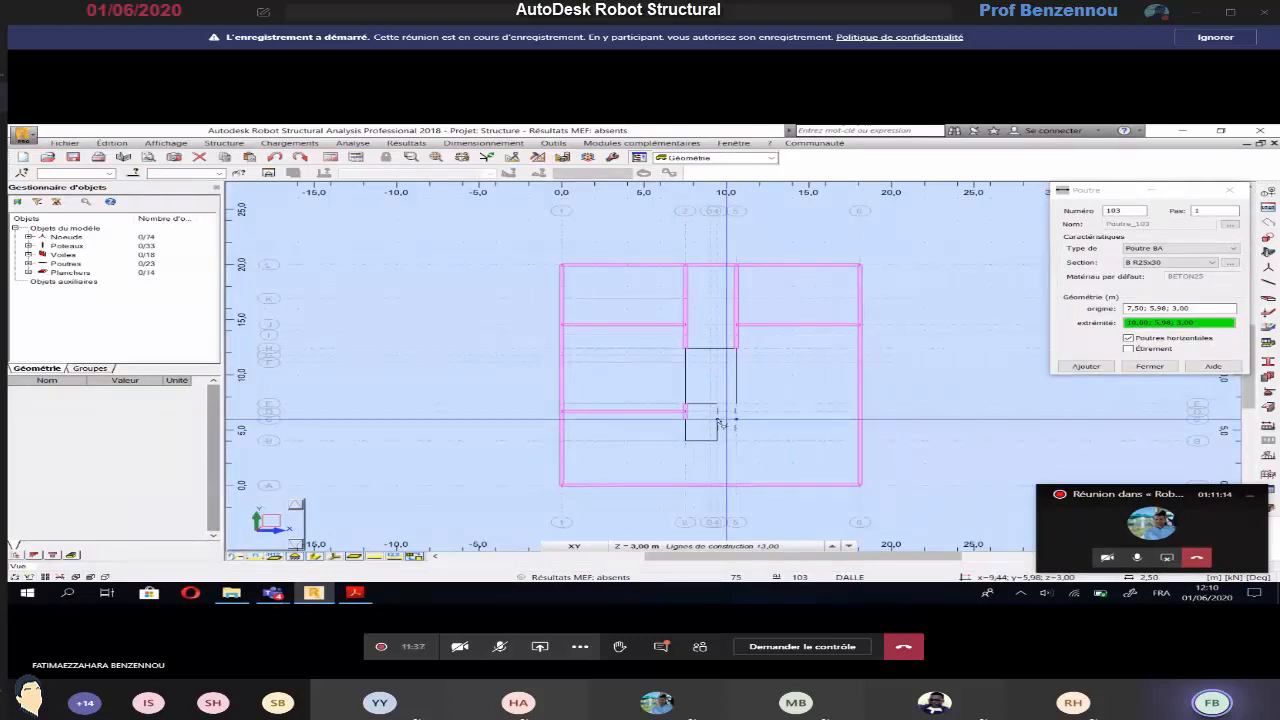
left_click(718, 420)
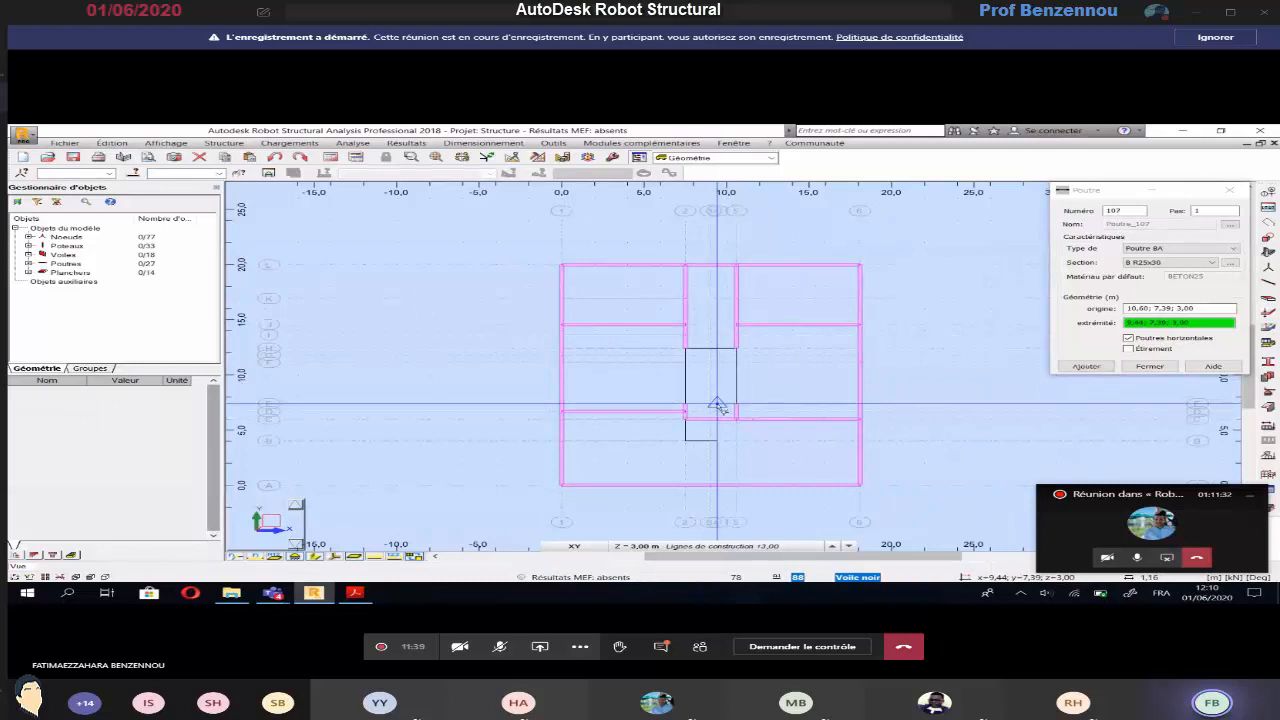
left_click(759, 412)
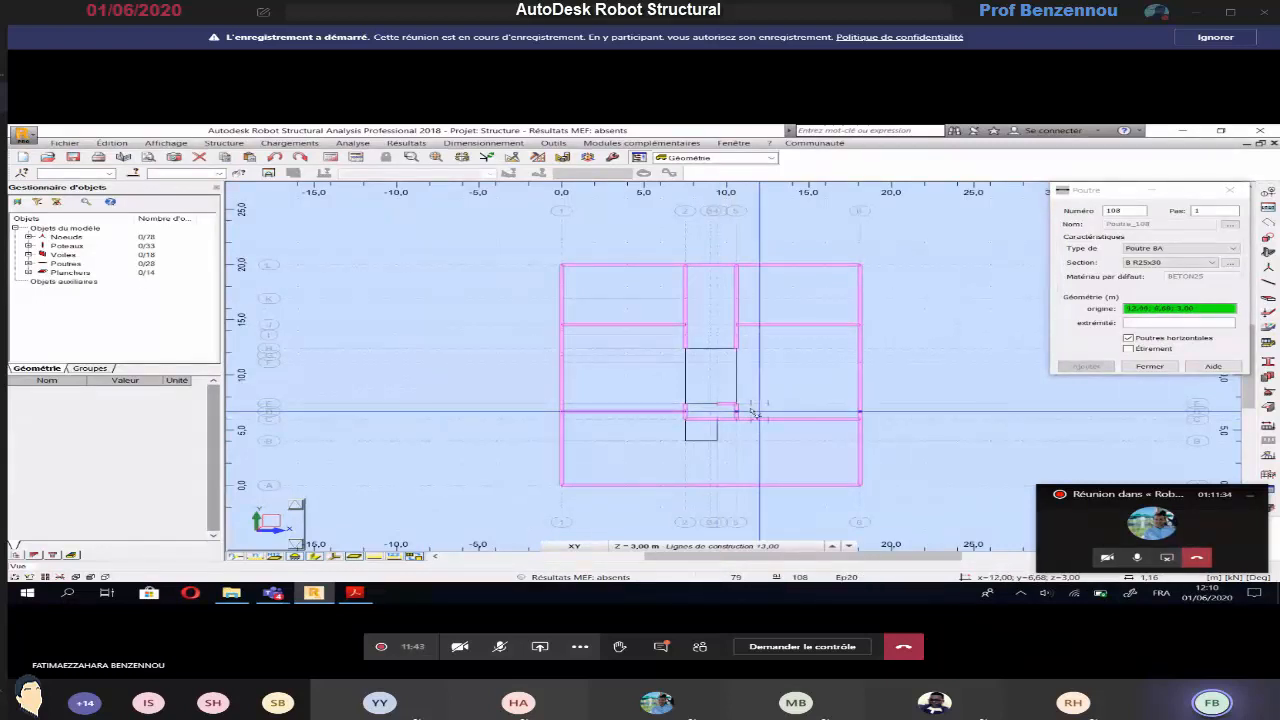
Check the plan in Acrobat Reader, and in Robot draw the beam along axis 3 from axis A to the shaft wall on axis B
key("alt+Tab")
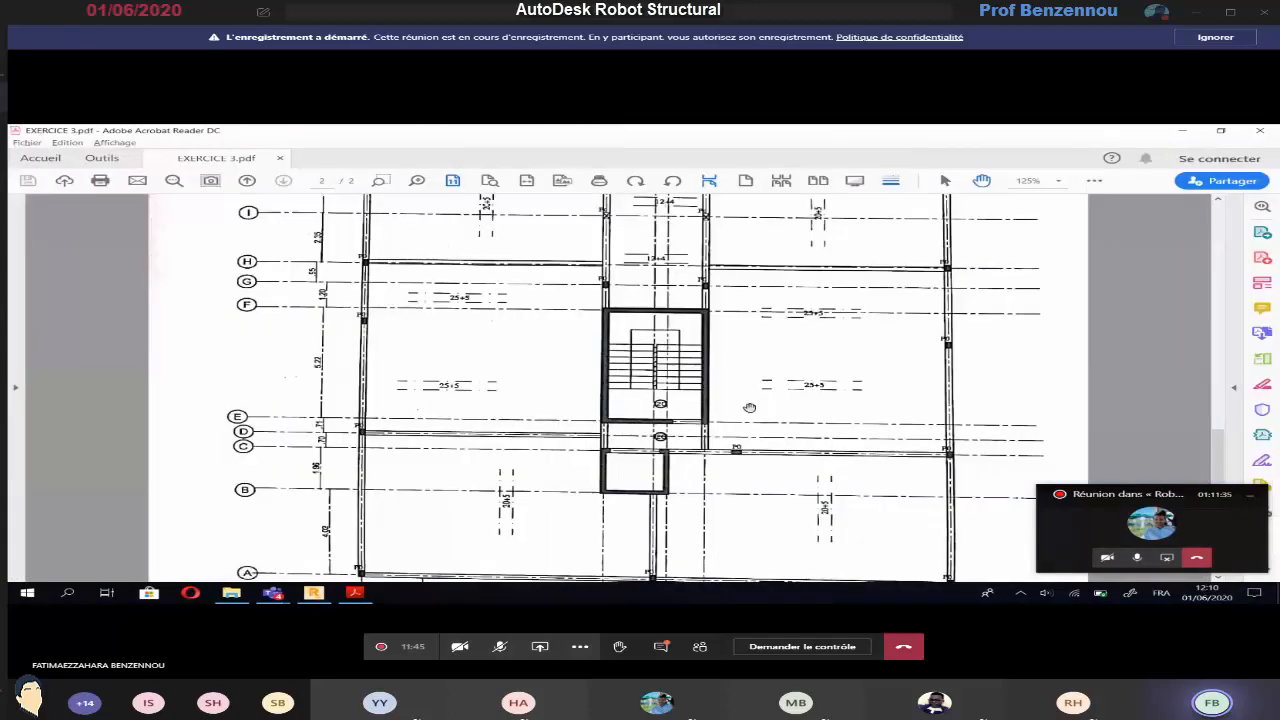
scroll(749, 408, "down", 2)
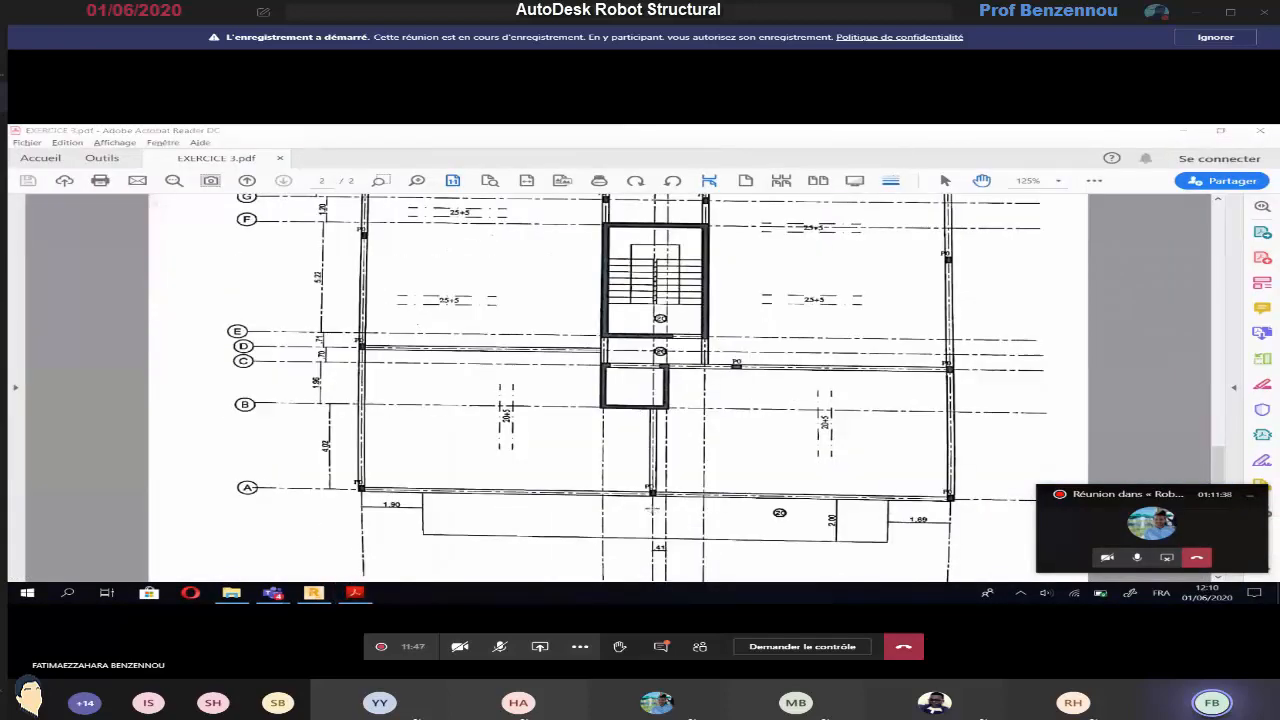
key("alt+Tab")
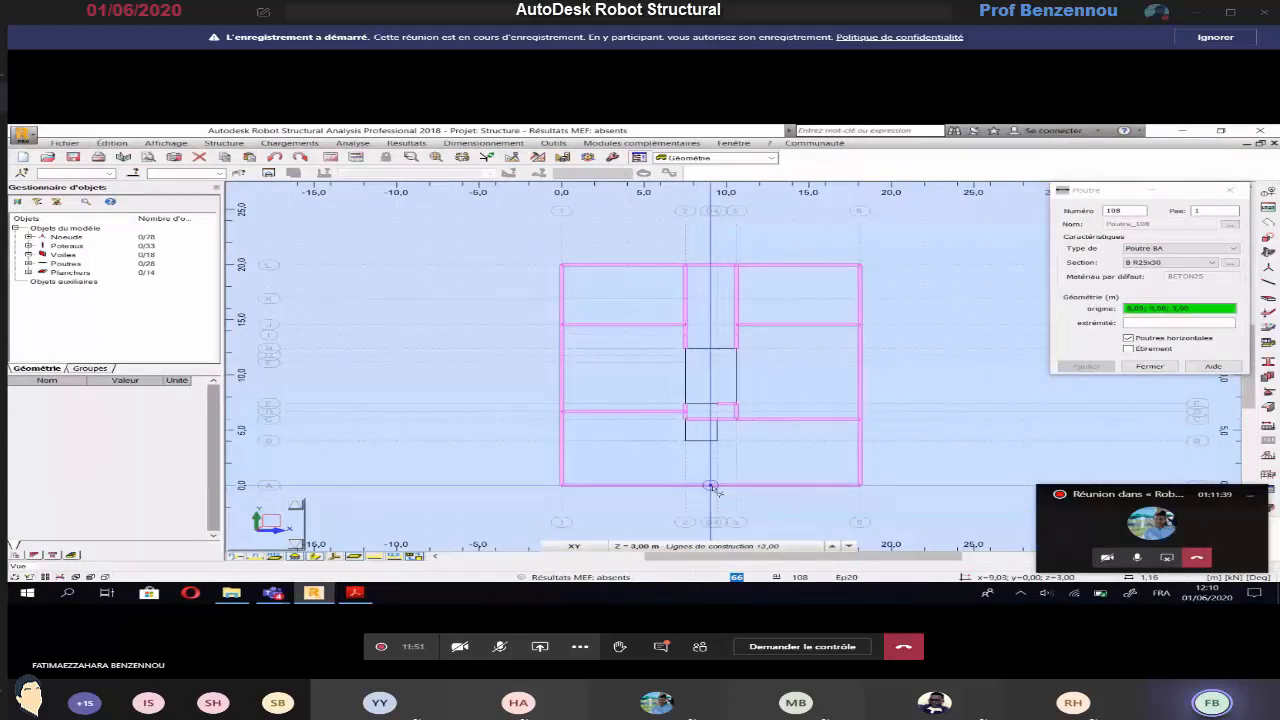
left_click(711, 486)
left_click(716, 441)
Check the floor areas on the Acrobat Reader plan, and in Robot close the beam definition and open the floor definition
key("alt+Tab")
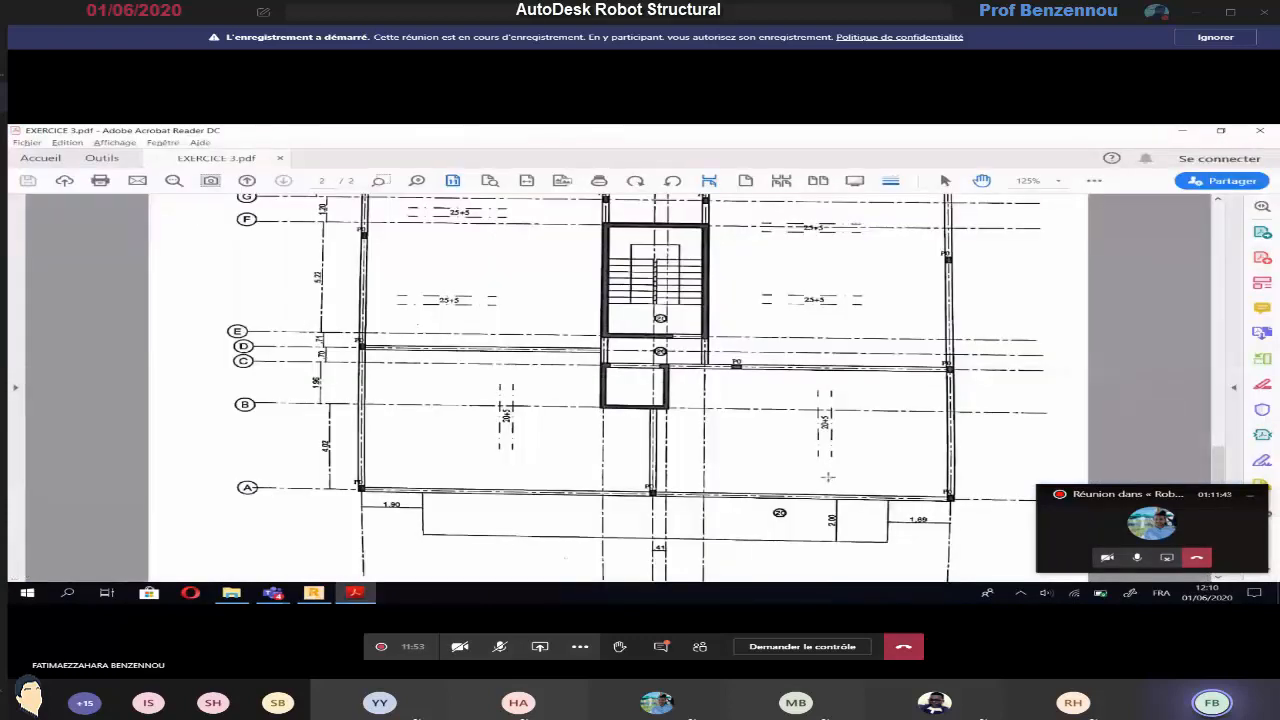
scroll(589, 421, "up", 3)
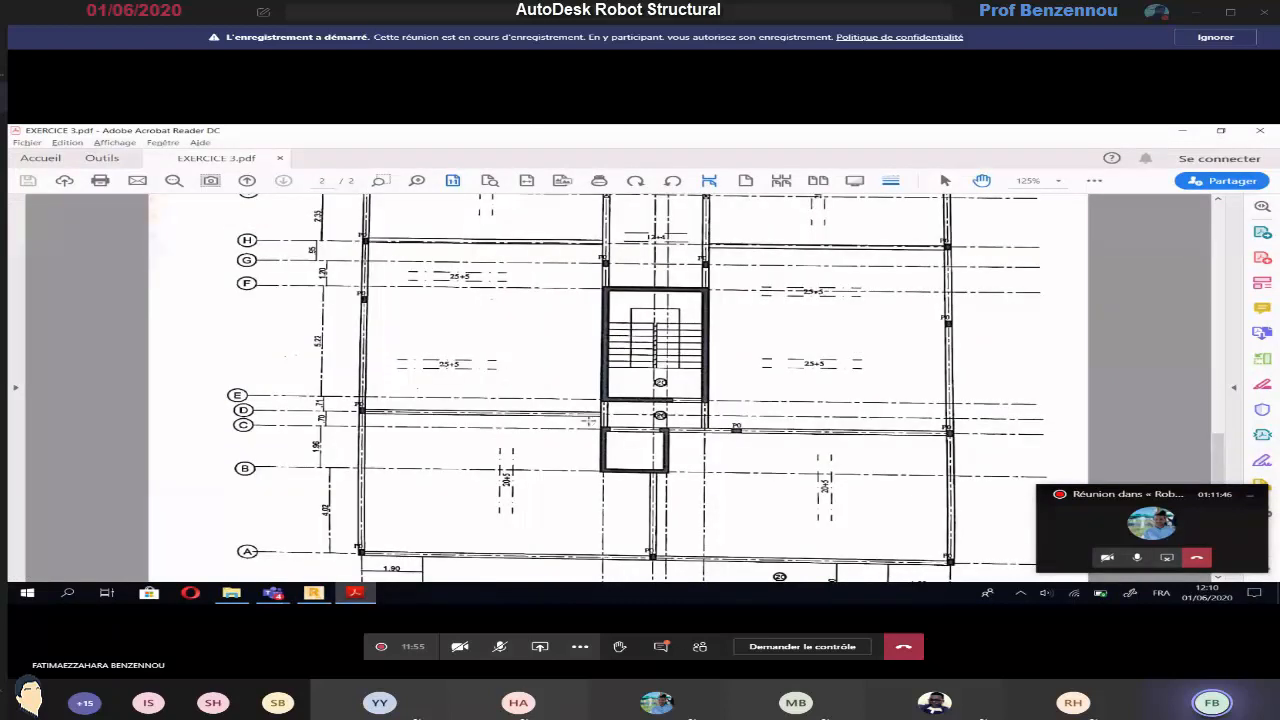
scroll(589, 421, "up", 2)
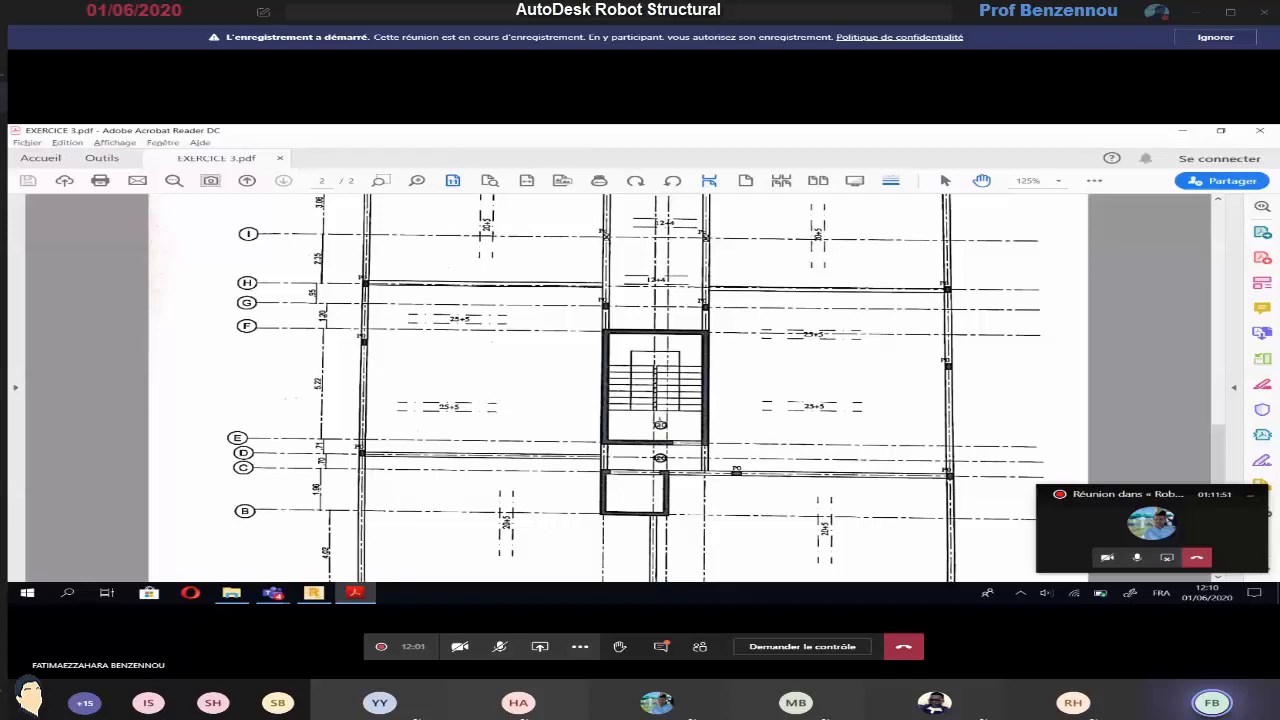
scroll(668, 431, "up", 1, "ctrl")
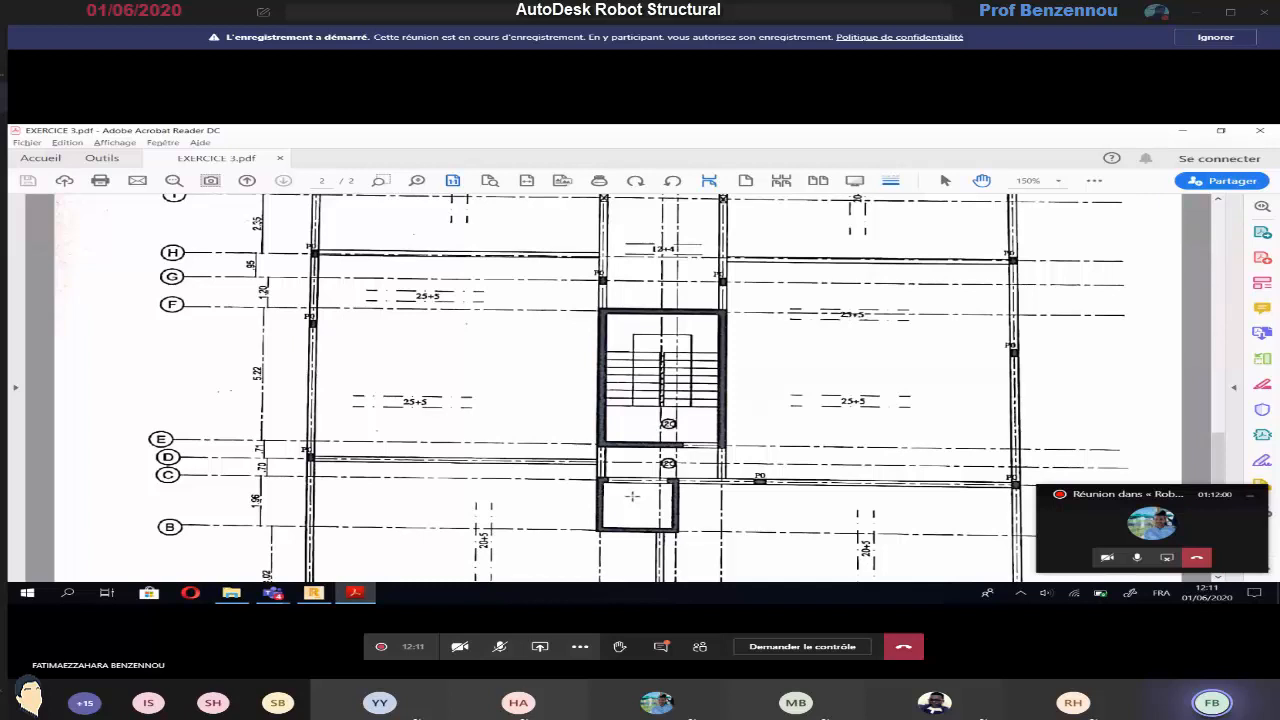
key("alt+Tab")
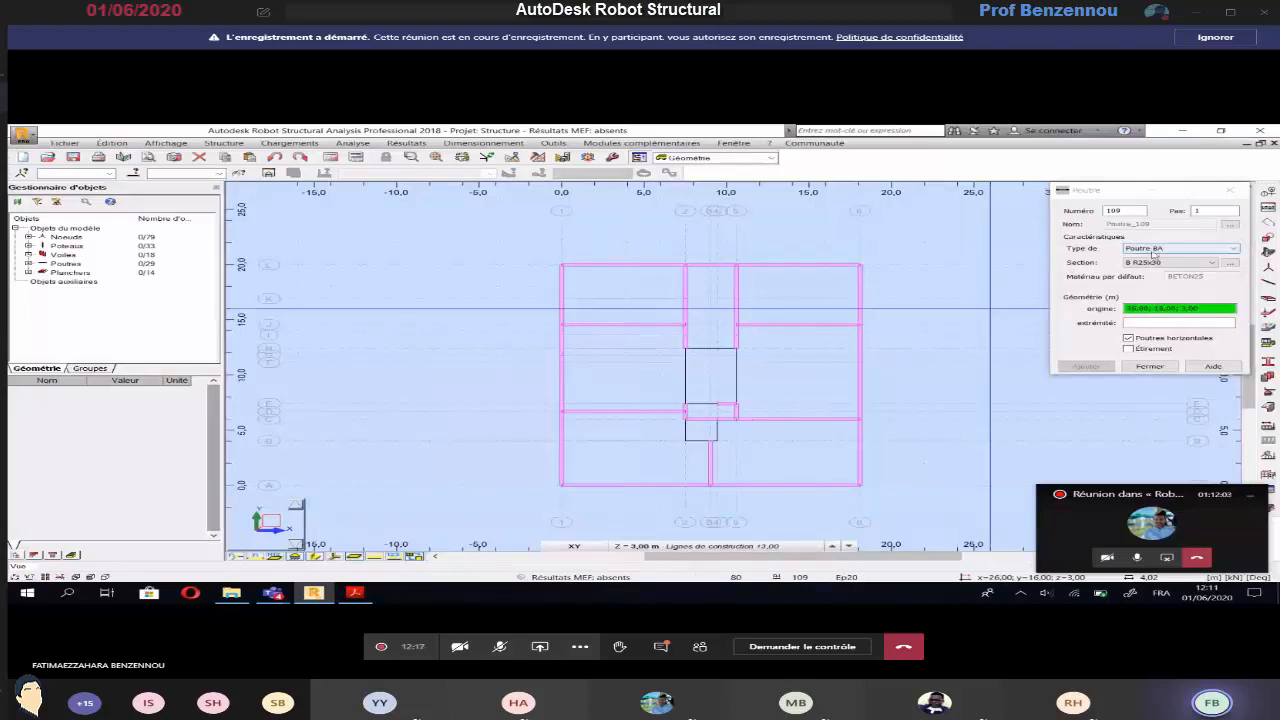
left_click(1231, 191)
left_click(223, 144)
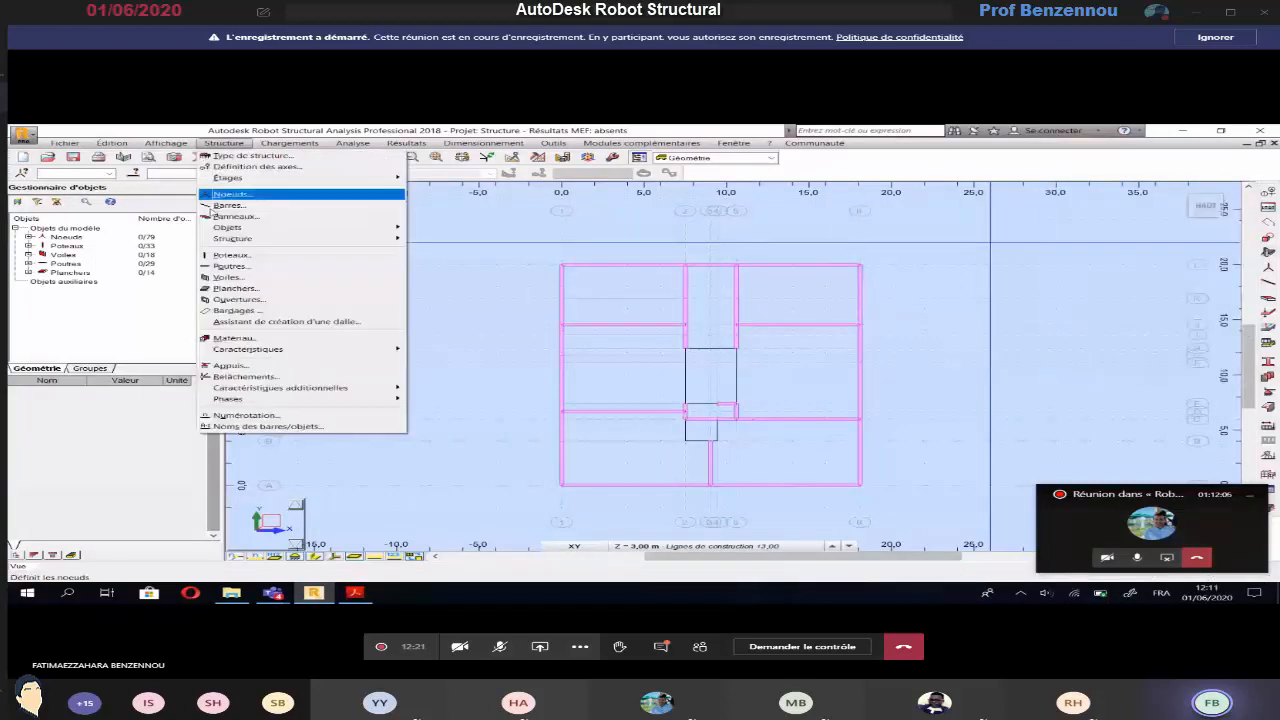
left_click(235, 288)
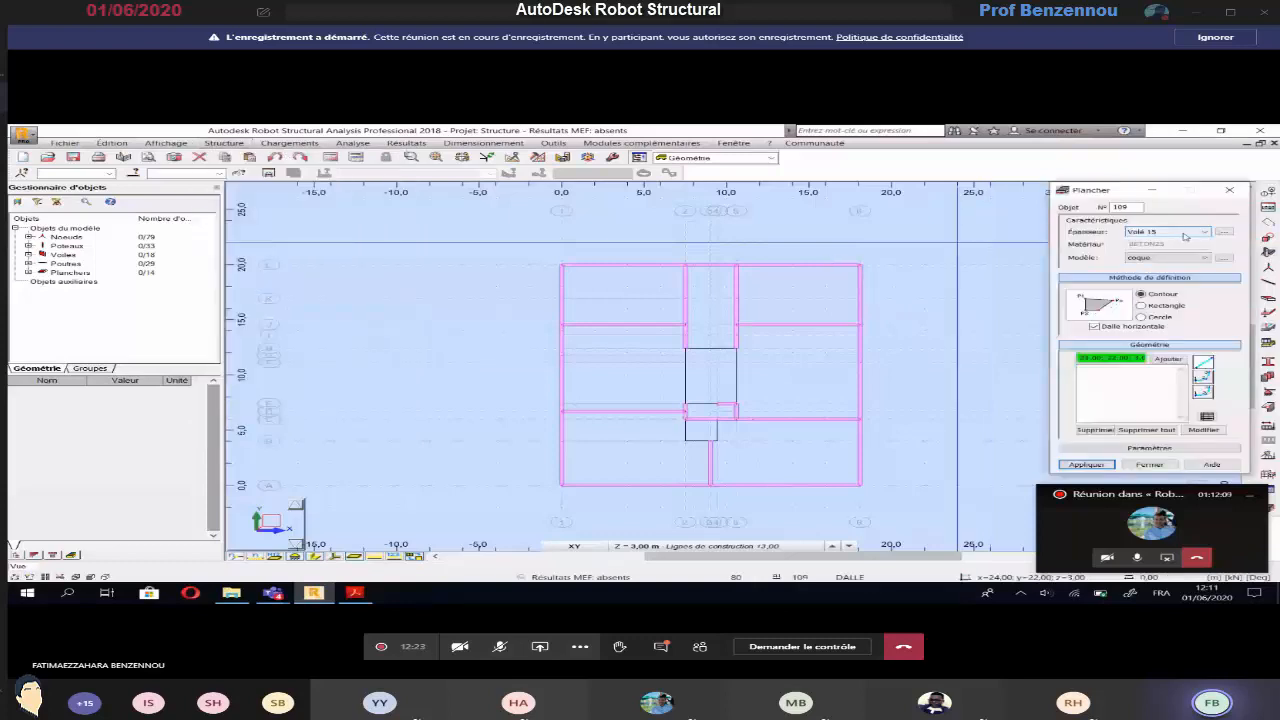
Set the floor to thickness Ep20, model coque and rectangle definition, and draw the shaft slab between axes C–B and 2–4
left_click(1185, 237)
left_click(1153, 300)
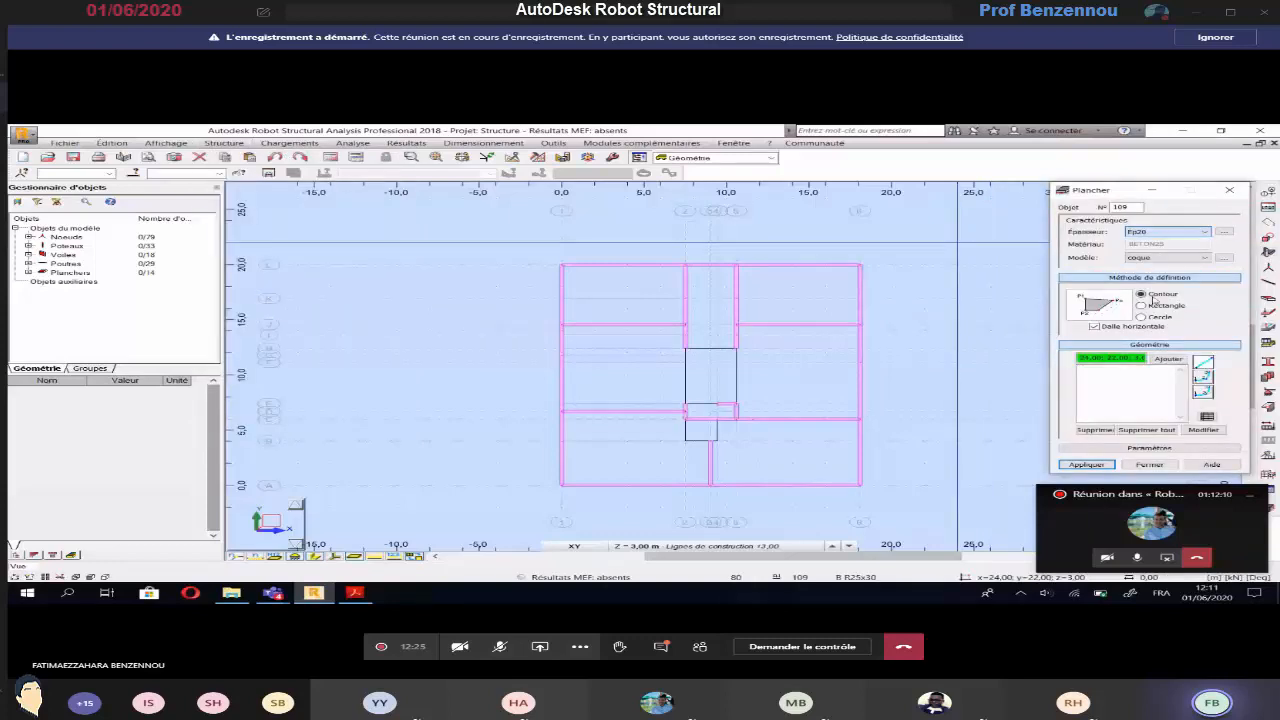
left_click(1162, 258)
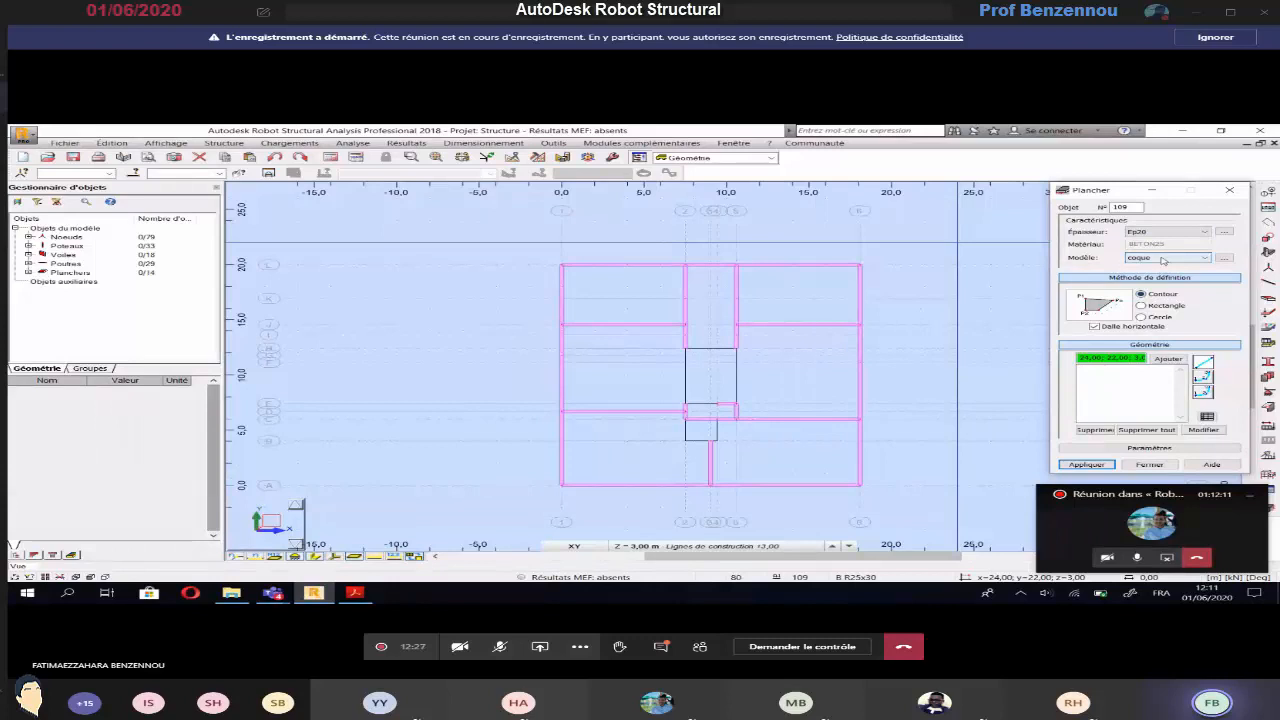
left_click(1141, 305)
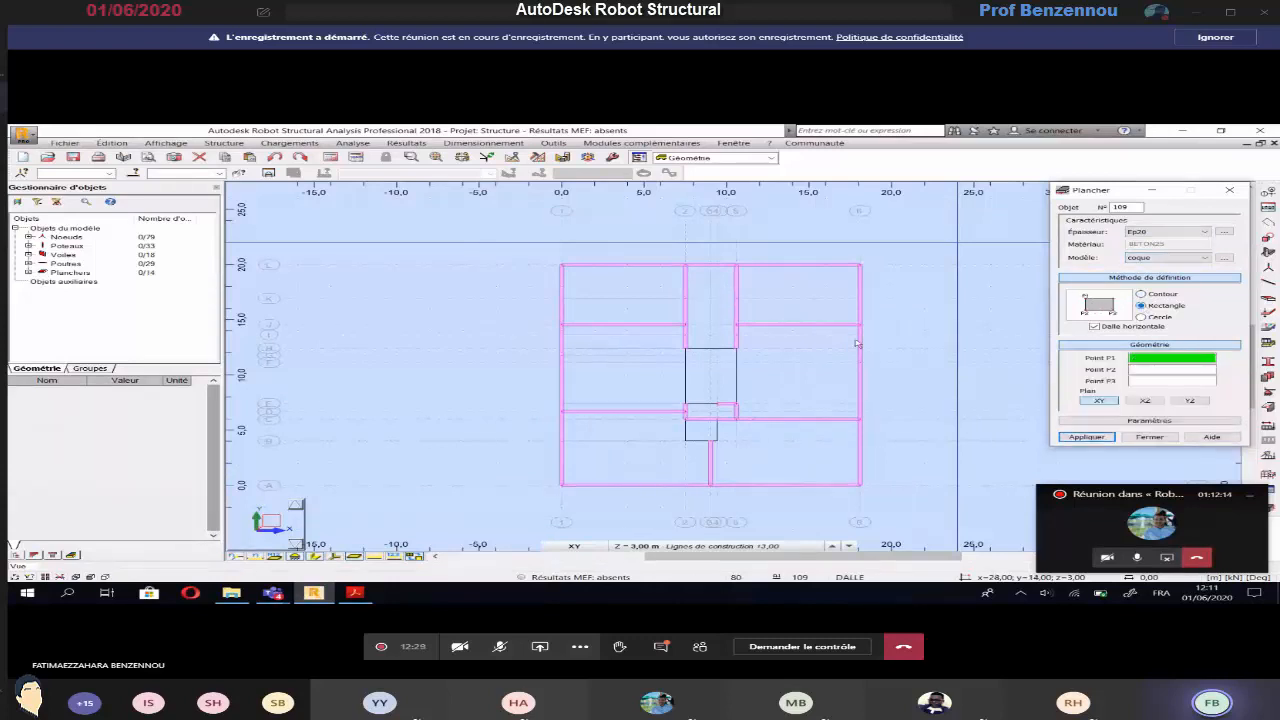
scroll(697, 423, "up", 3)
scroll(695, 421, "up", 1)
left_click(677, 421)
left_click(677, 476)
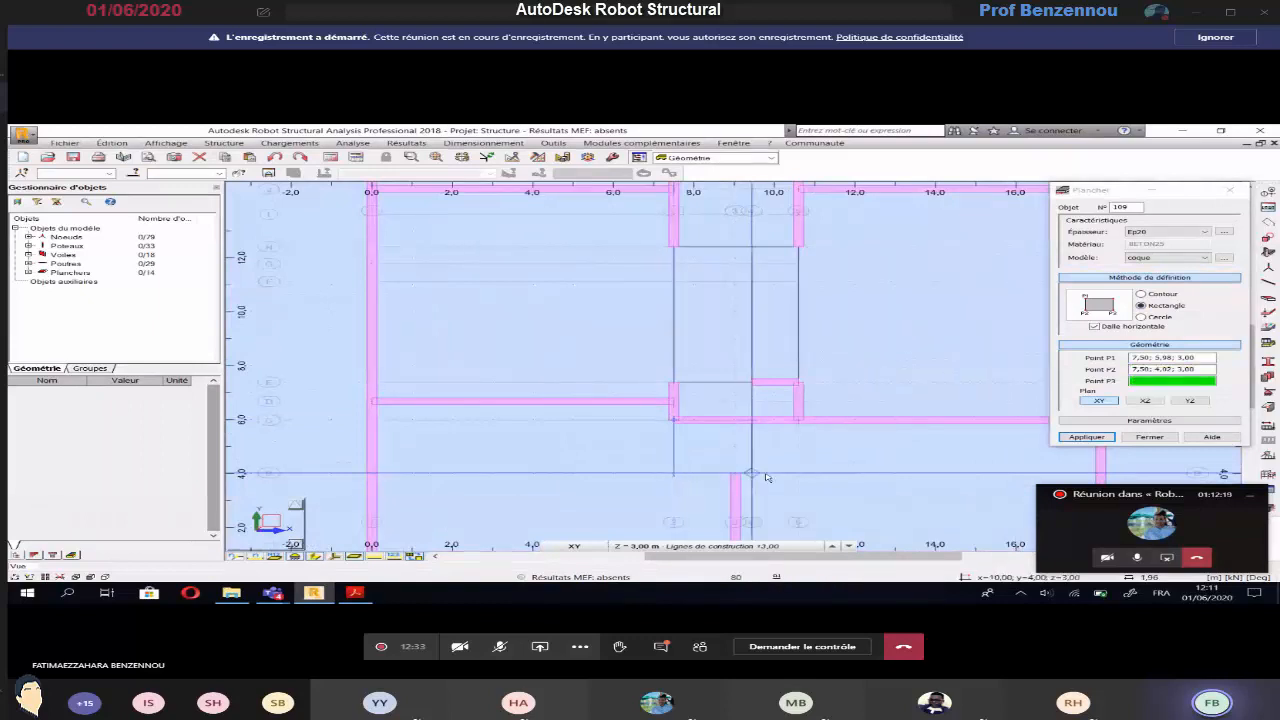
left_click(754, 474)
left_click(754, 474)
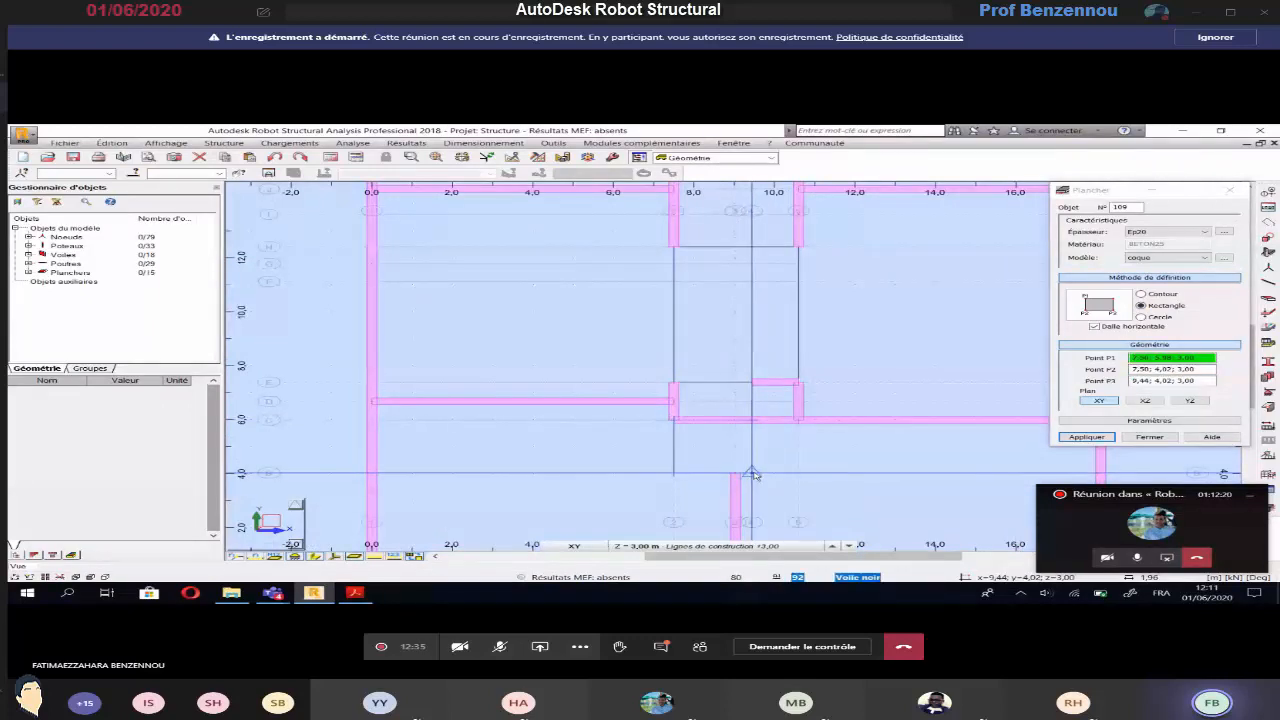
Draw a rectangular Ep20 floor between axes E and C, from axis 2 to axis 5
left_click(673, 382)
left_click(673, 420)
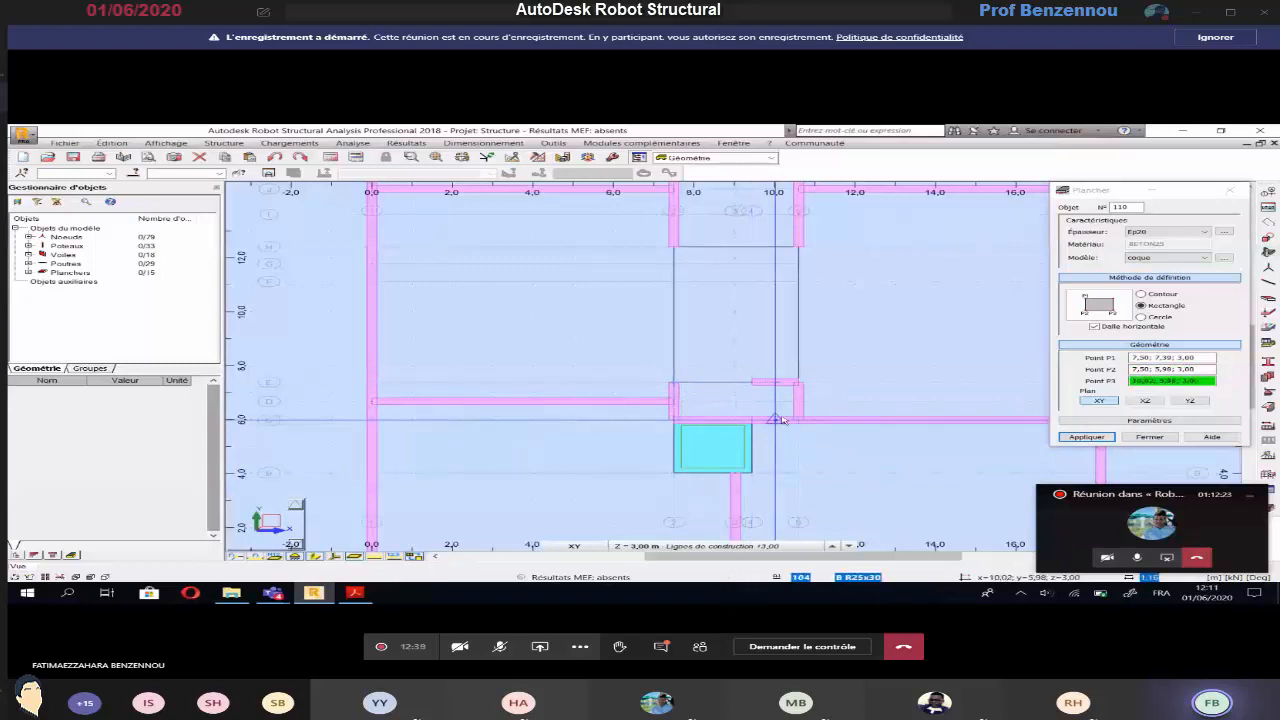
left_click(797, 420)
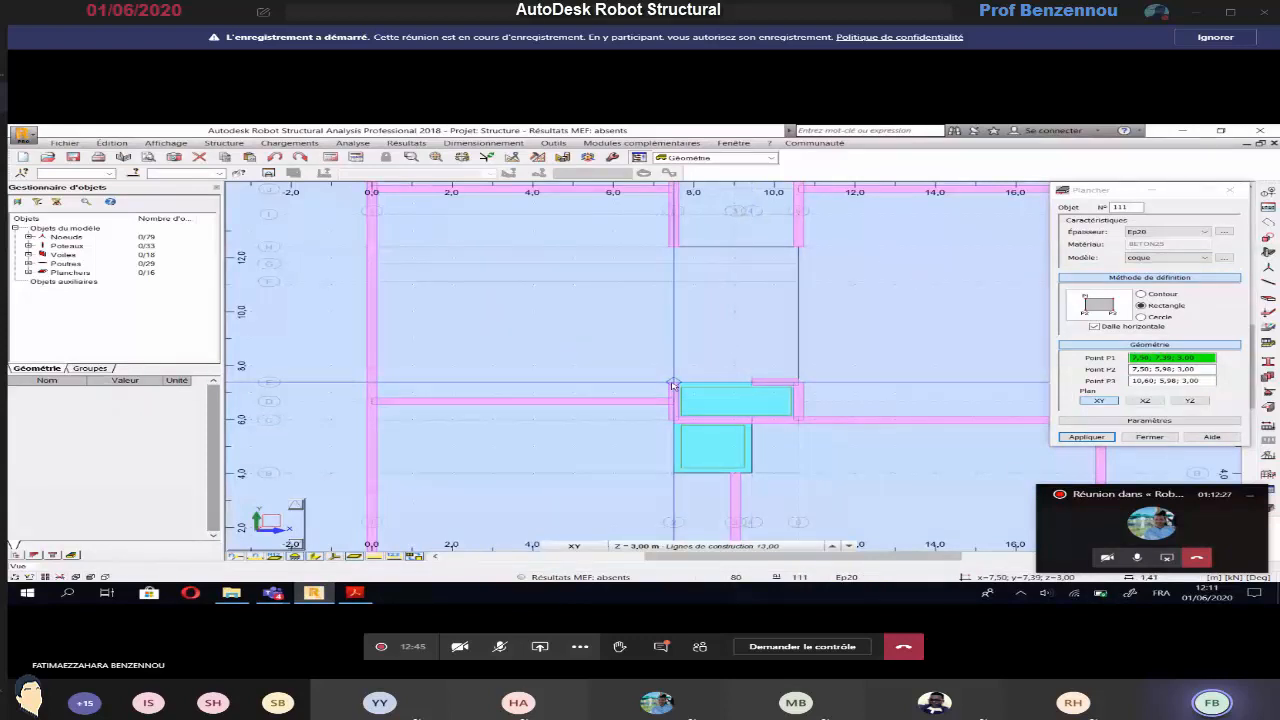
Create the rectangular Ep20 floor above axis E between axes 2 and 5, ending at 10,60; 8,39; 3,00, and close the floor definition
left_click(673, 385)
left_click(797, 385)
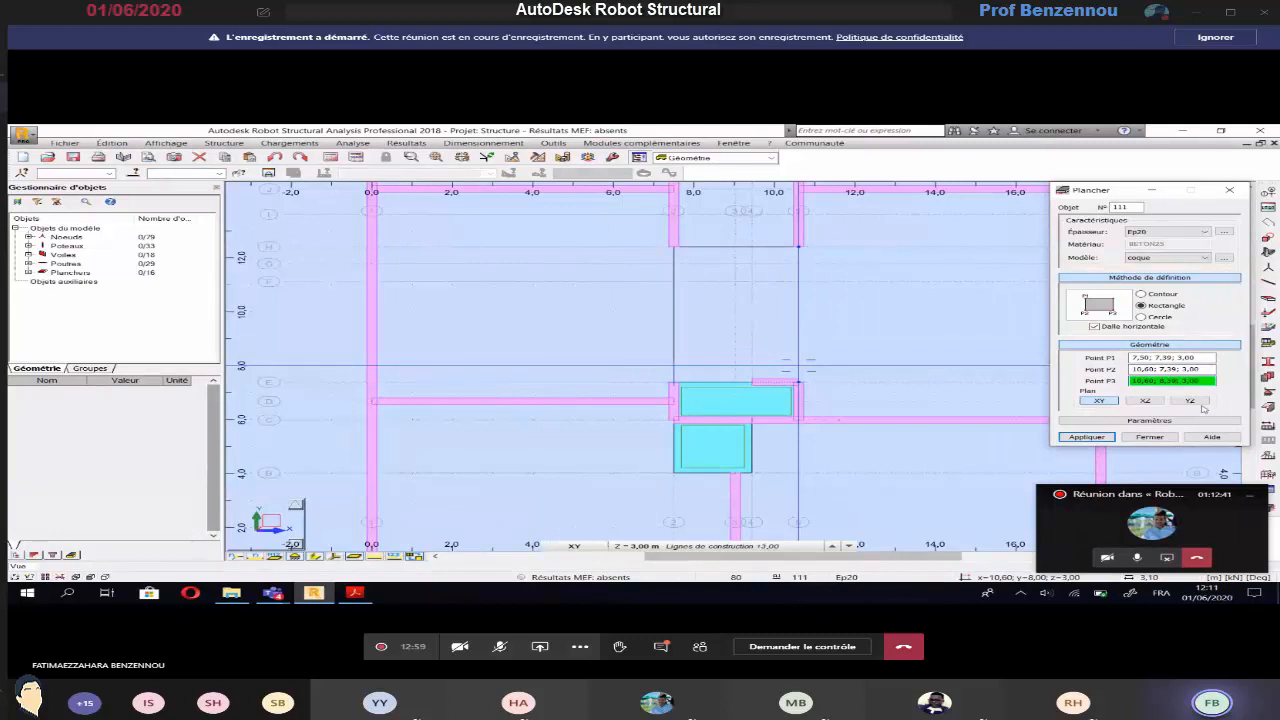
left_click(1086, 437)
left_click(1145, 438)
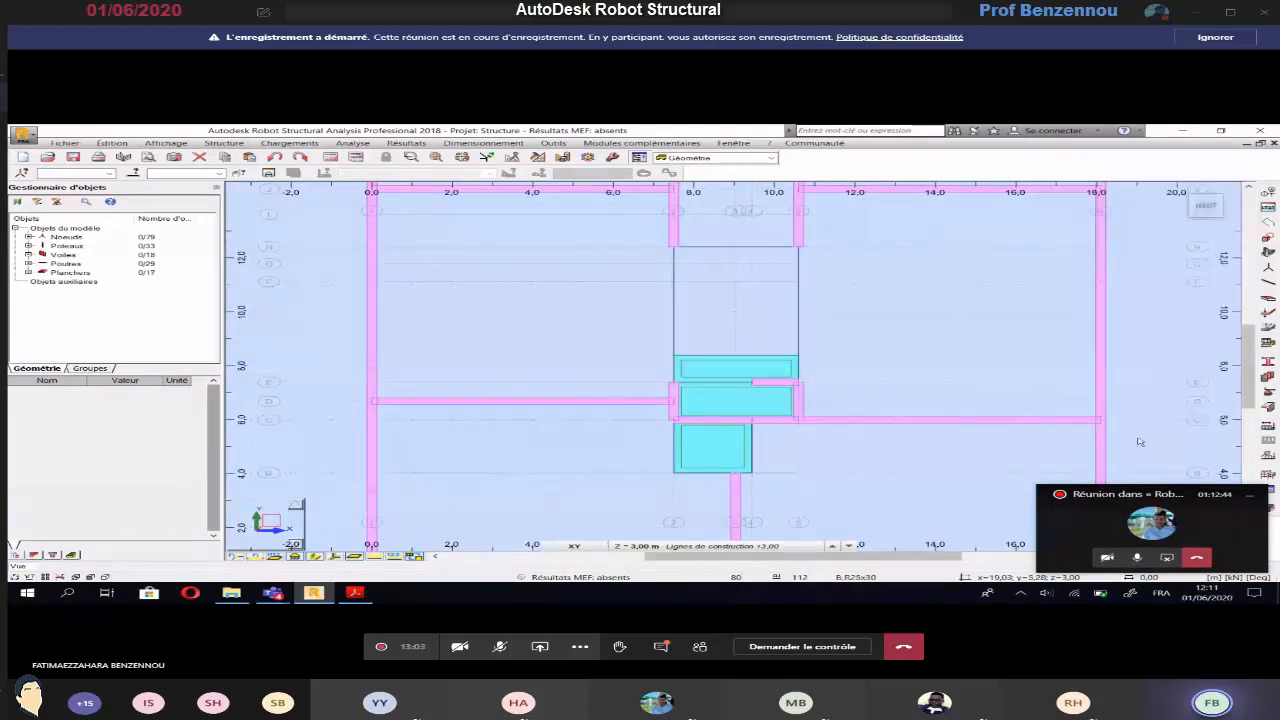
Check the projecting slab's dimensions below axis A on the Acrobat Reader plan, and in Robot open the axis definition to read the X positions
key("alt+Tab")
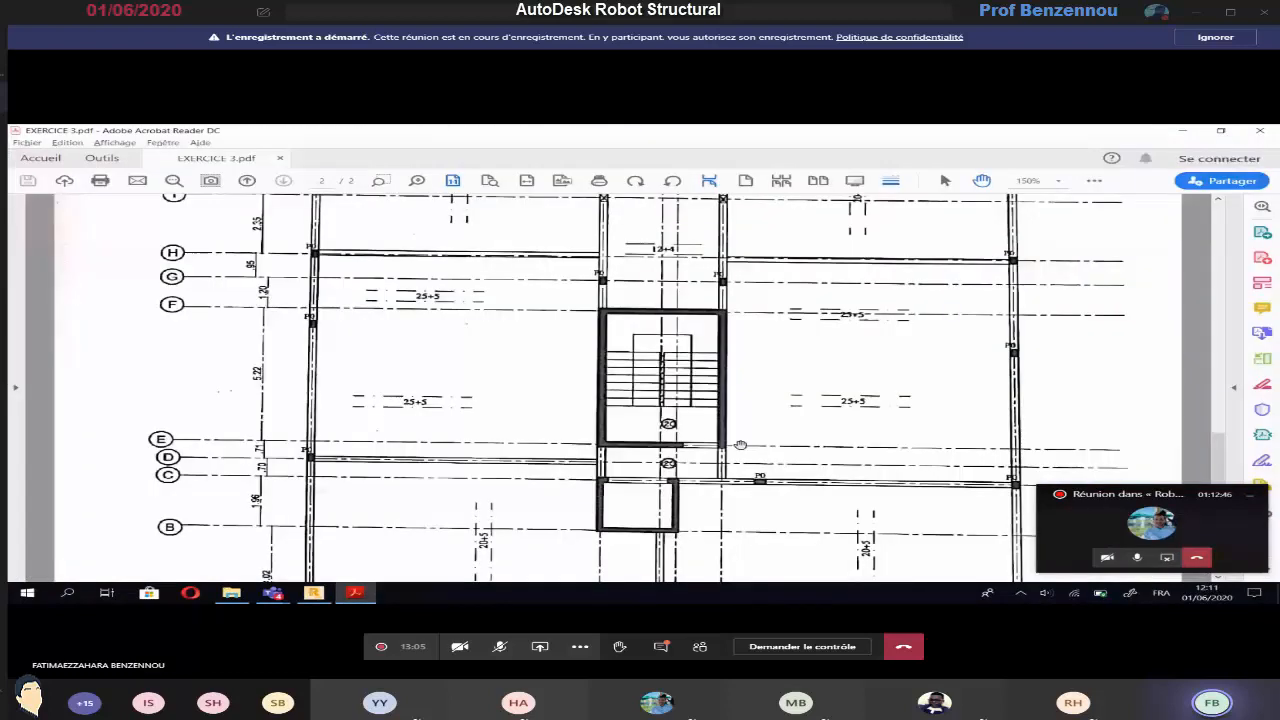
scroll(740, 444, "down", 3)
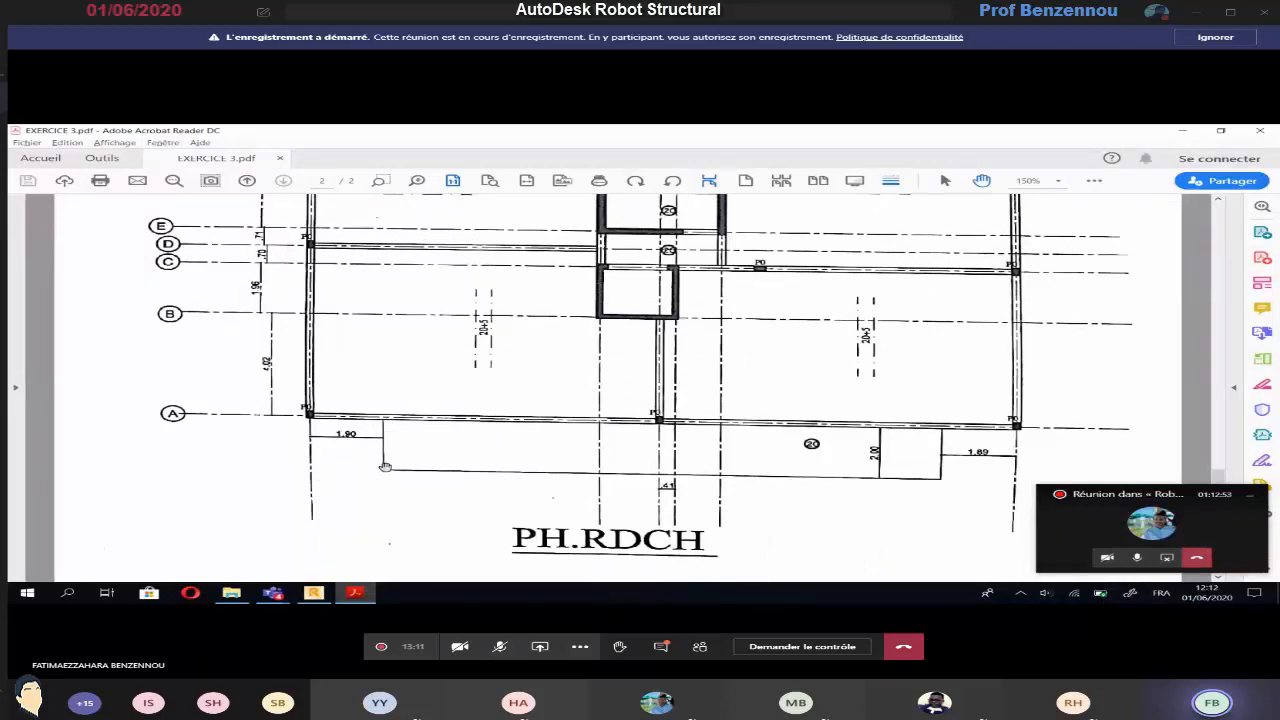
scroll(600, 238, "up", 1)
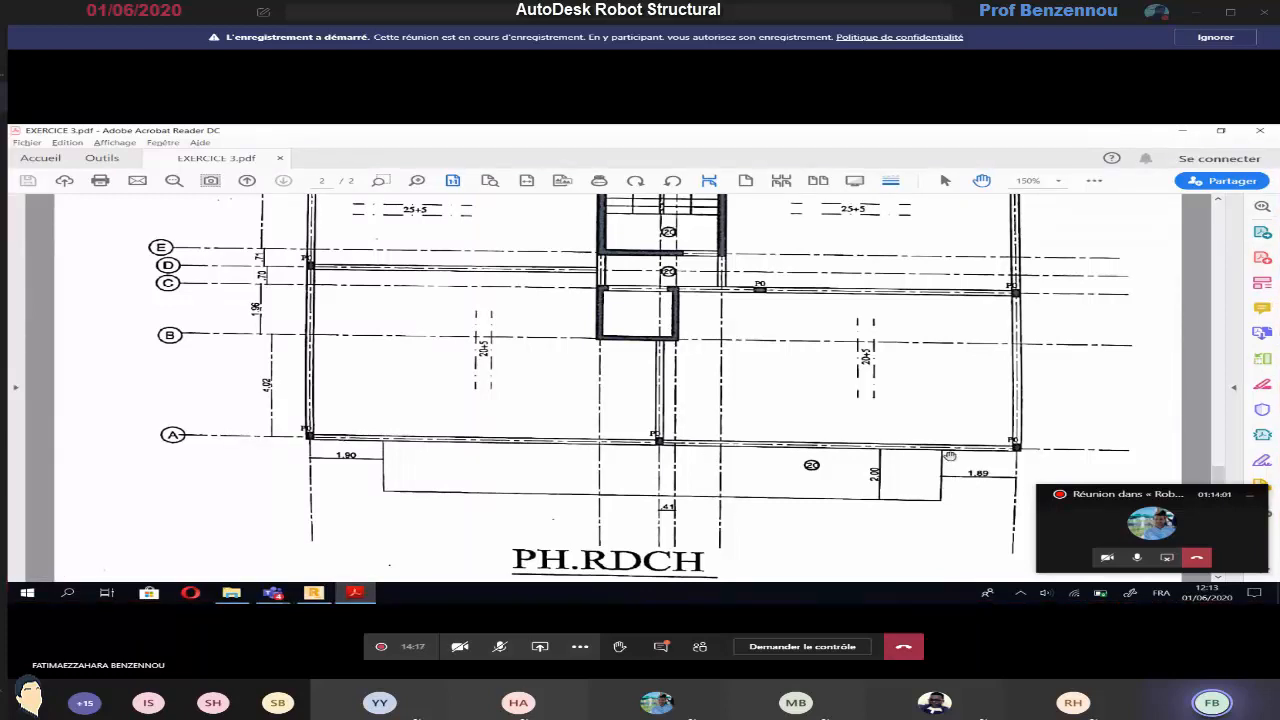
left_click(326, 596)
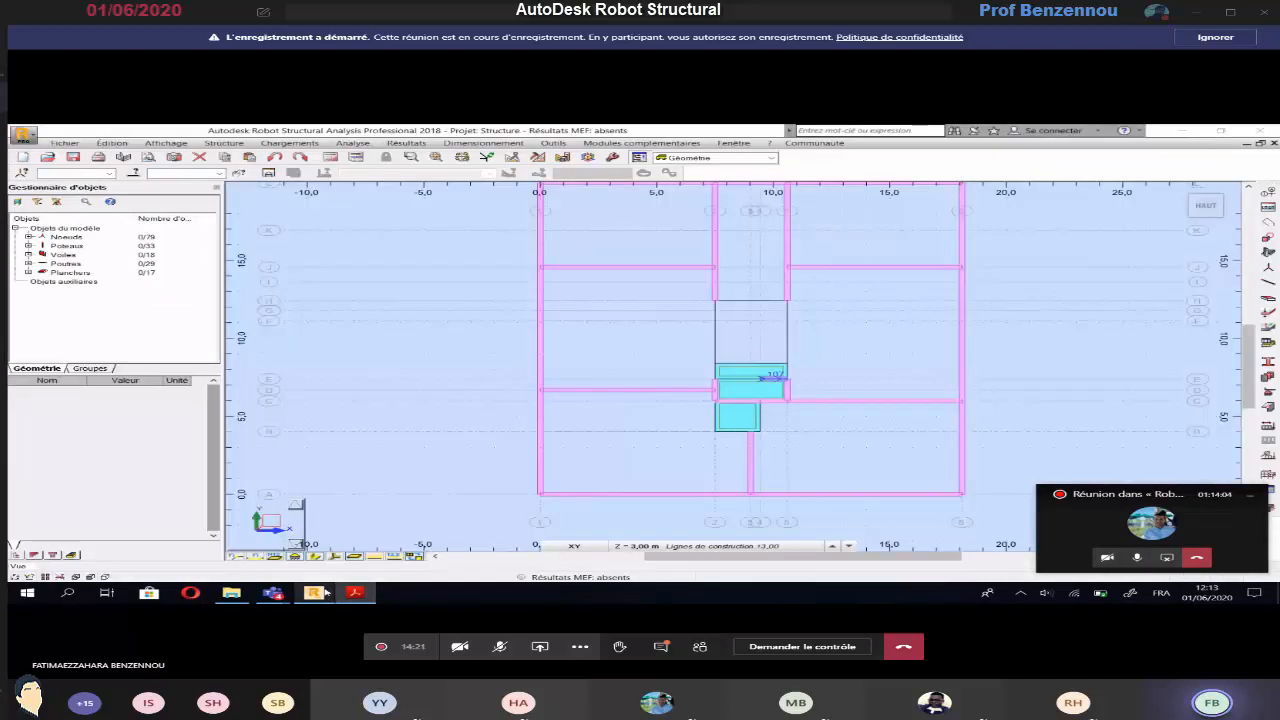
left_click(224, 143)
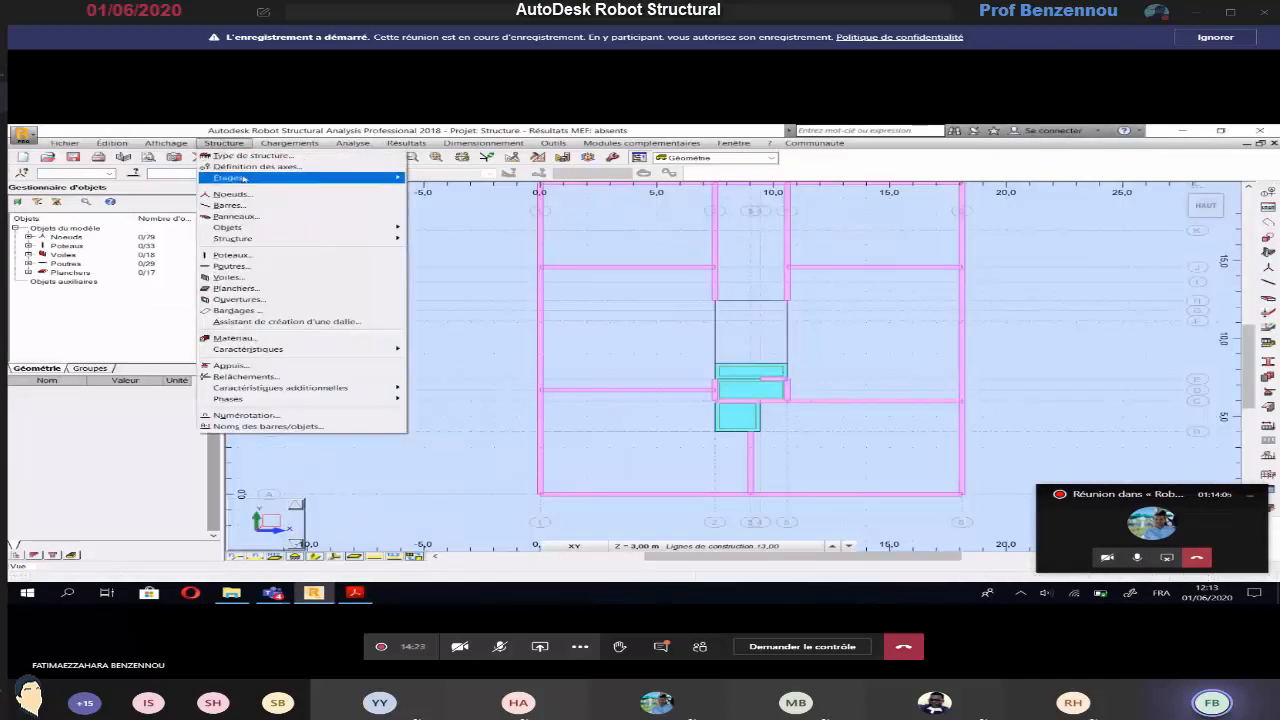
left_click(255, 169)
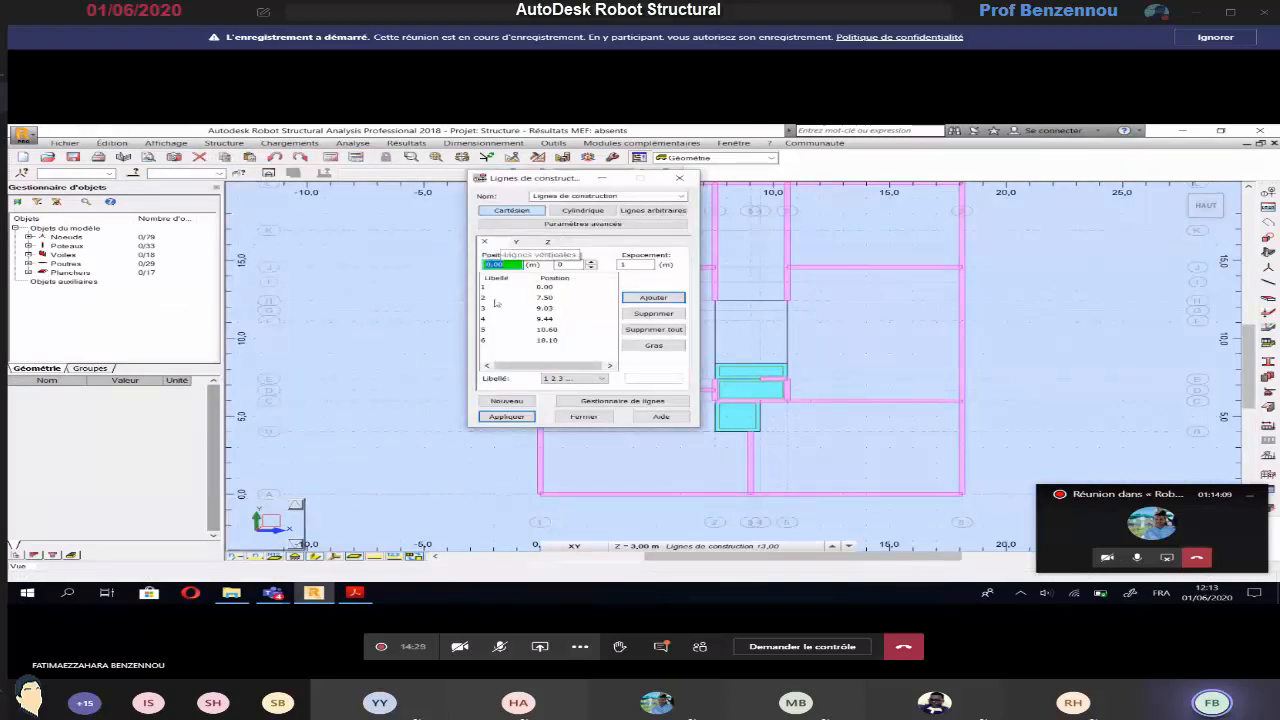
Check the slab's end offset on the Acrobat Reader plan, calculate 18,6 − 1,89 in the Calculator, and close it
left_click(354, 593)
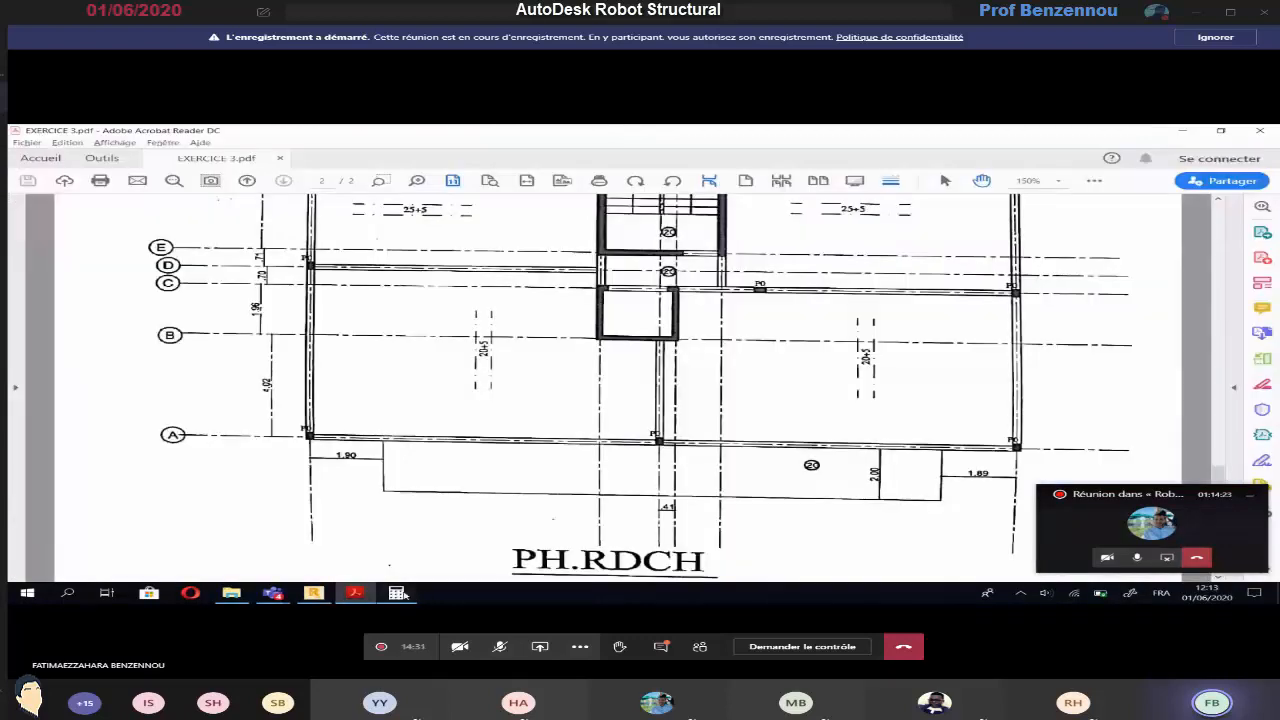
left_click(400, 593)
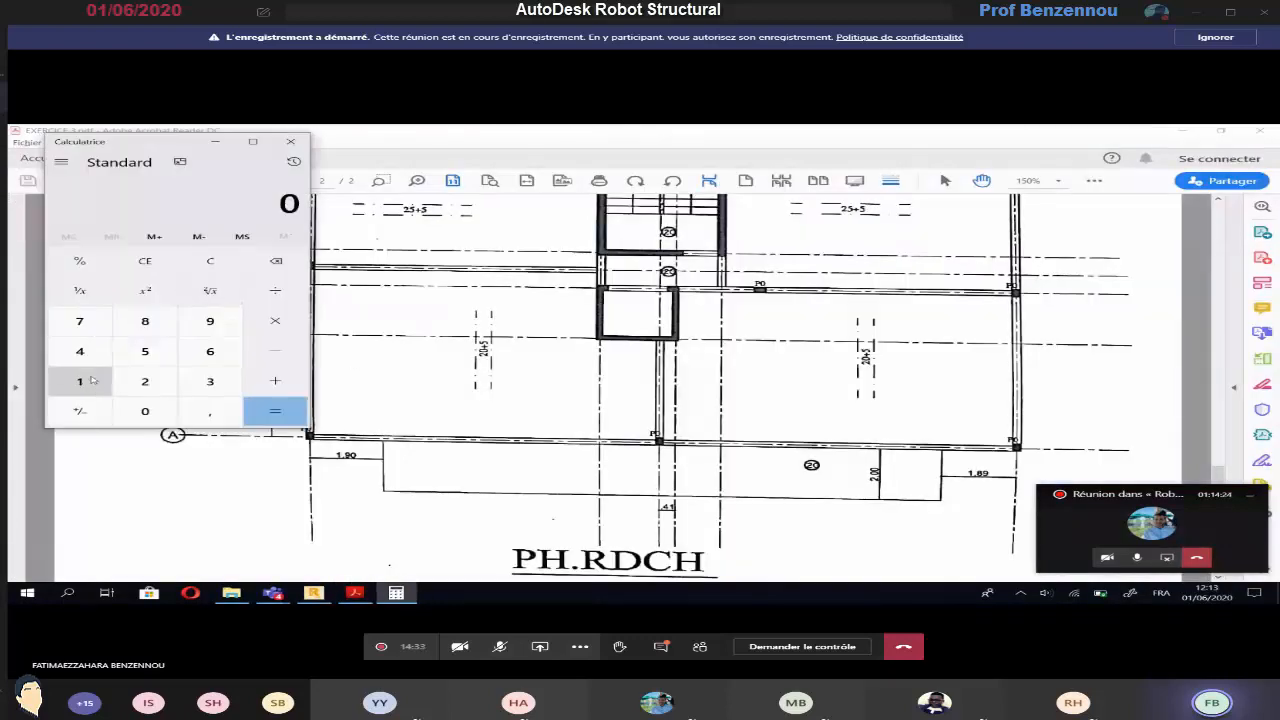
type("18,6/1,89")
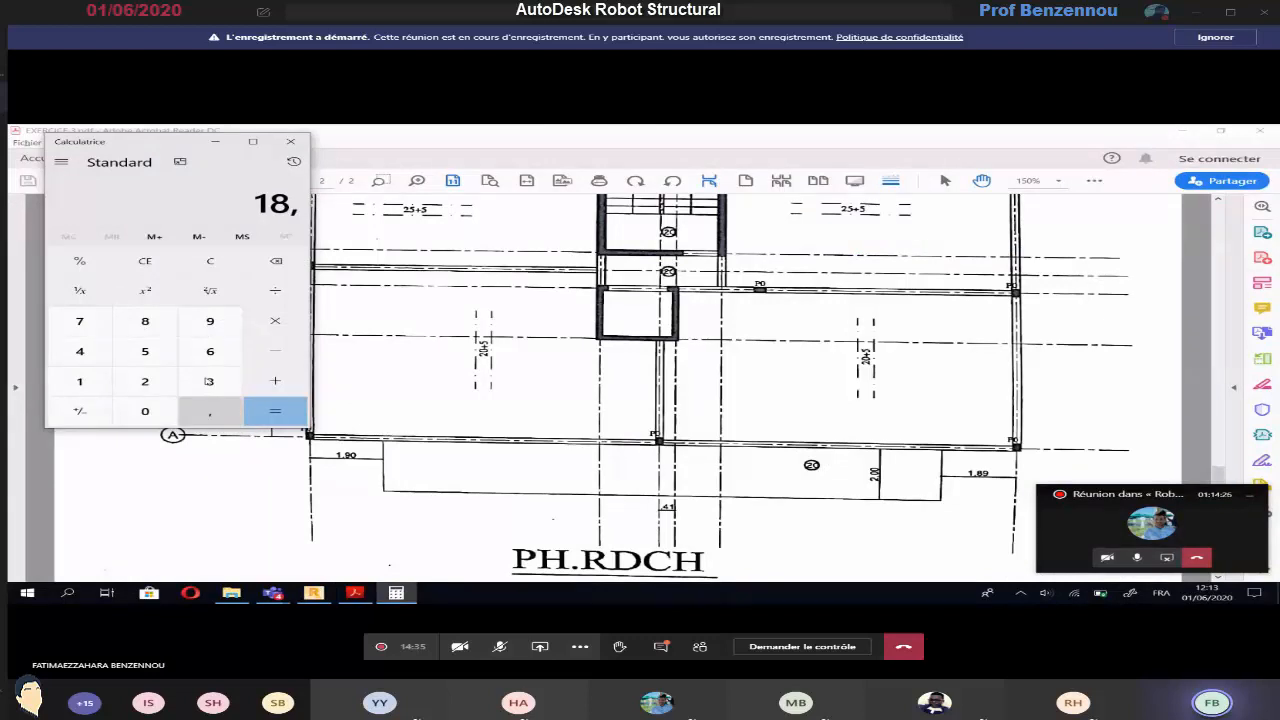
left_click(269, 408)
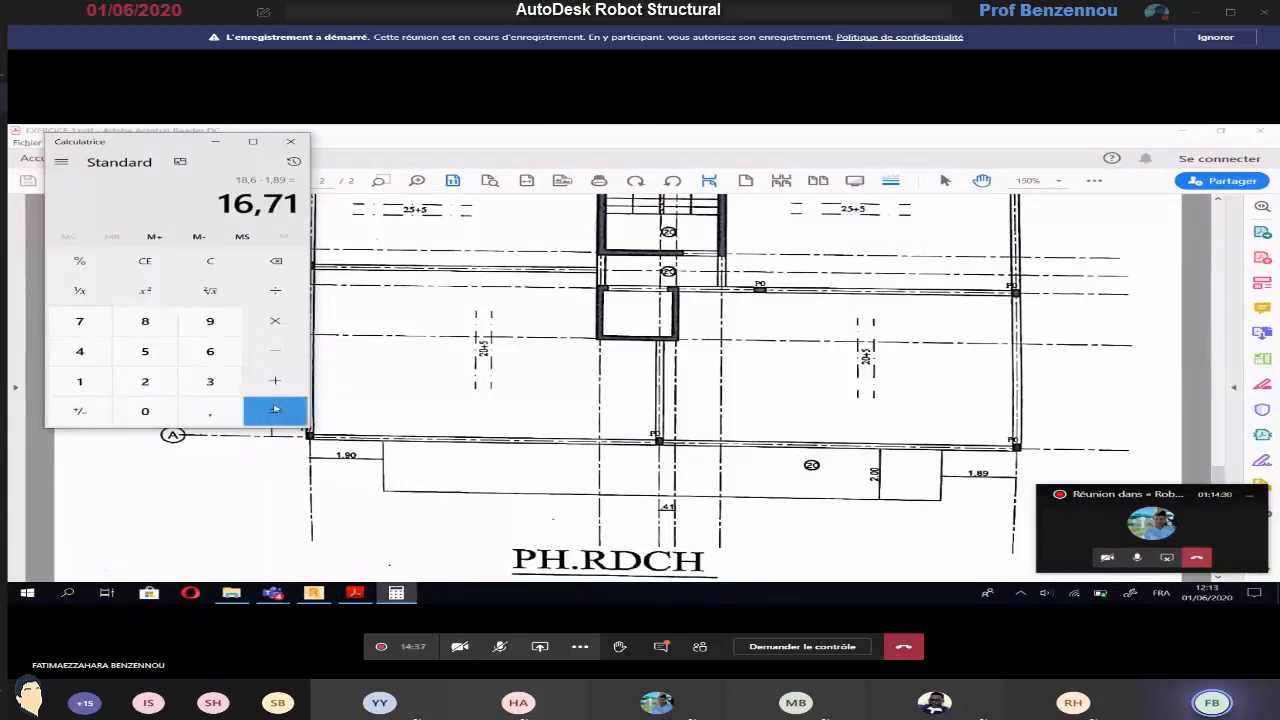
left_click(291, 142)
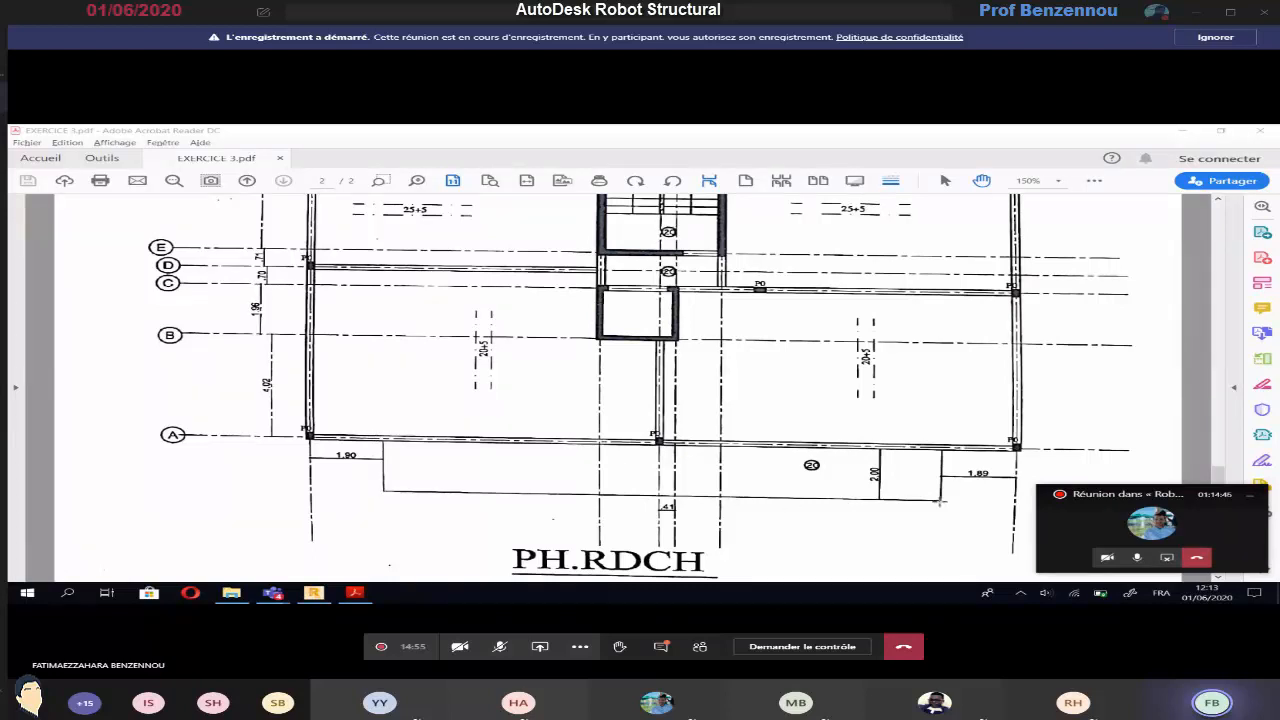
In Robot, start a rectangular Ep20 floor for the projecting slab below axis A with its first point at 1,90; 0,00; 3,00
left_click(314, 593)
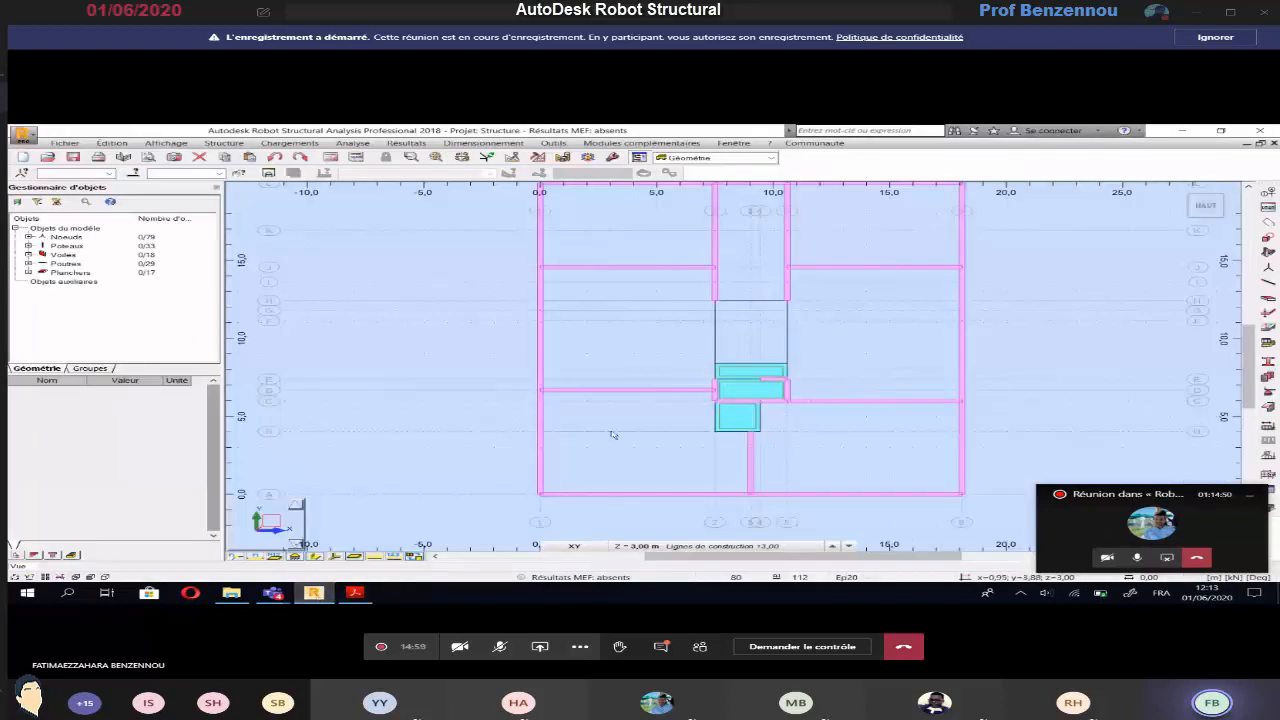
middle_click_drag(568, 450, 564, 447)
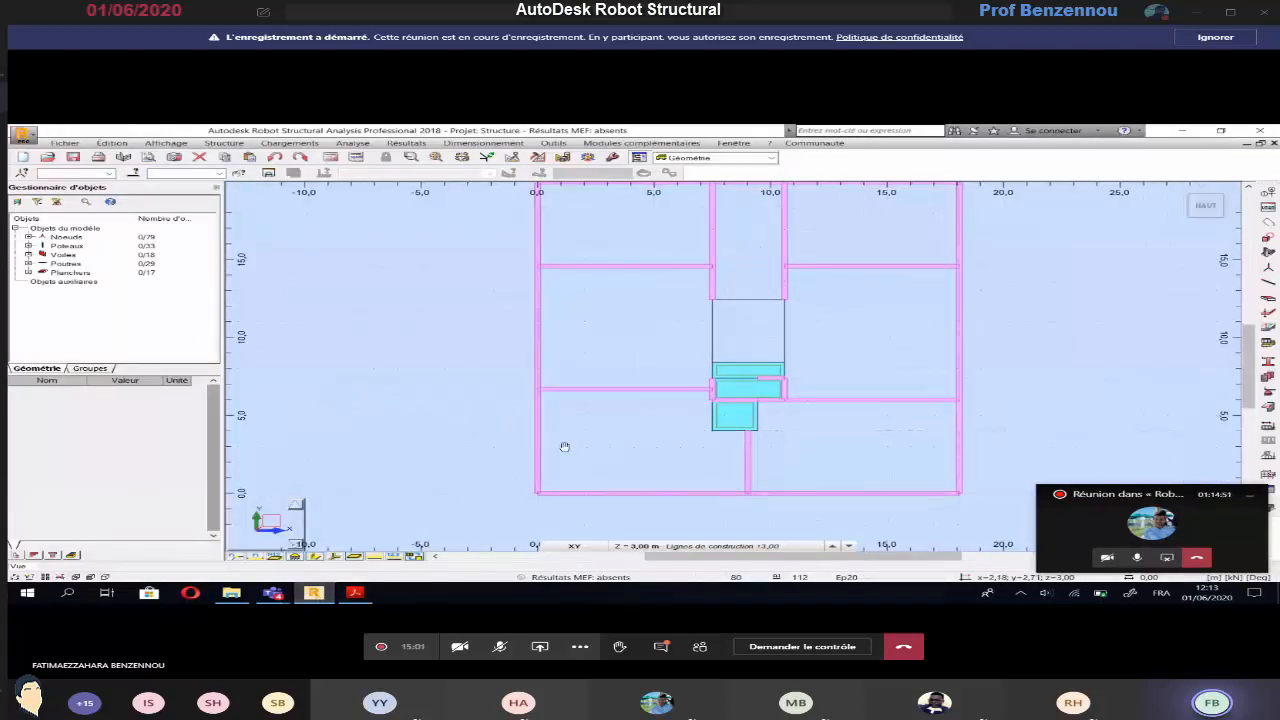
left_click(224, 143)
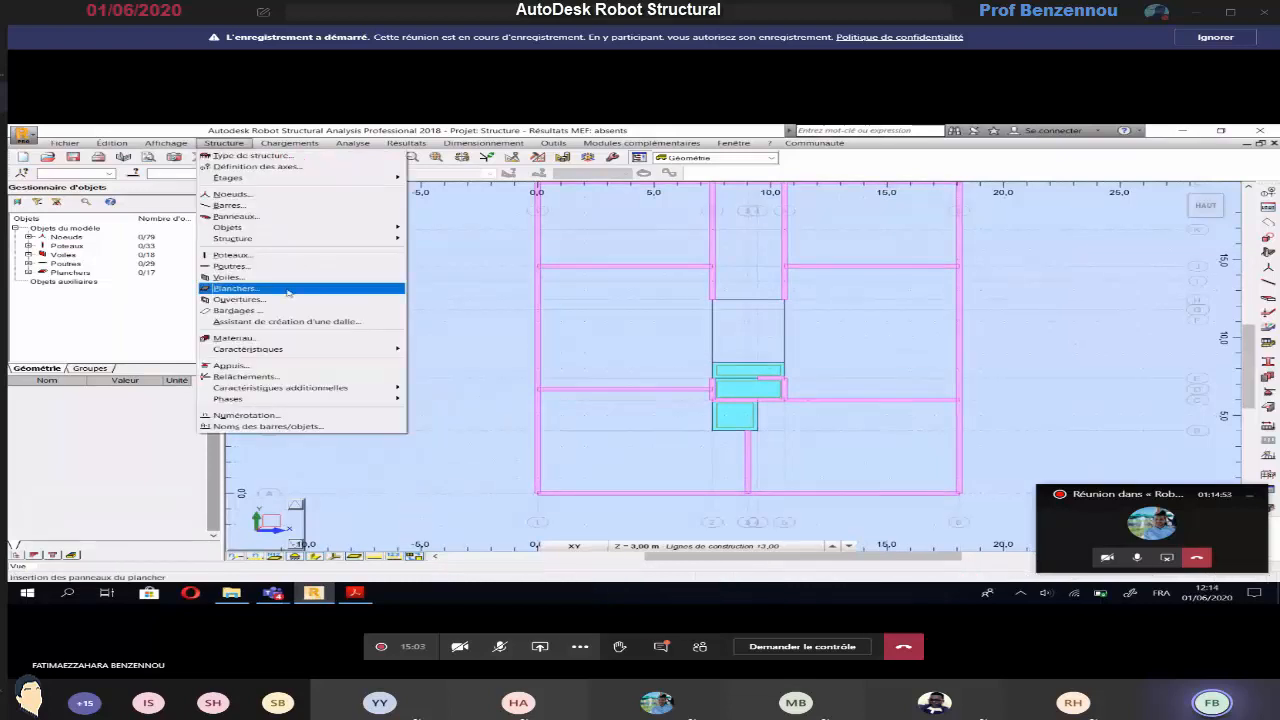
left_click(289, 289)
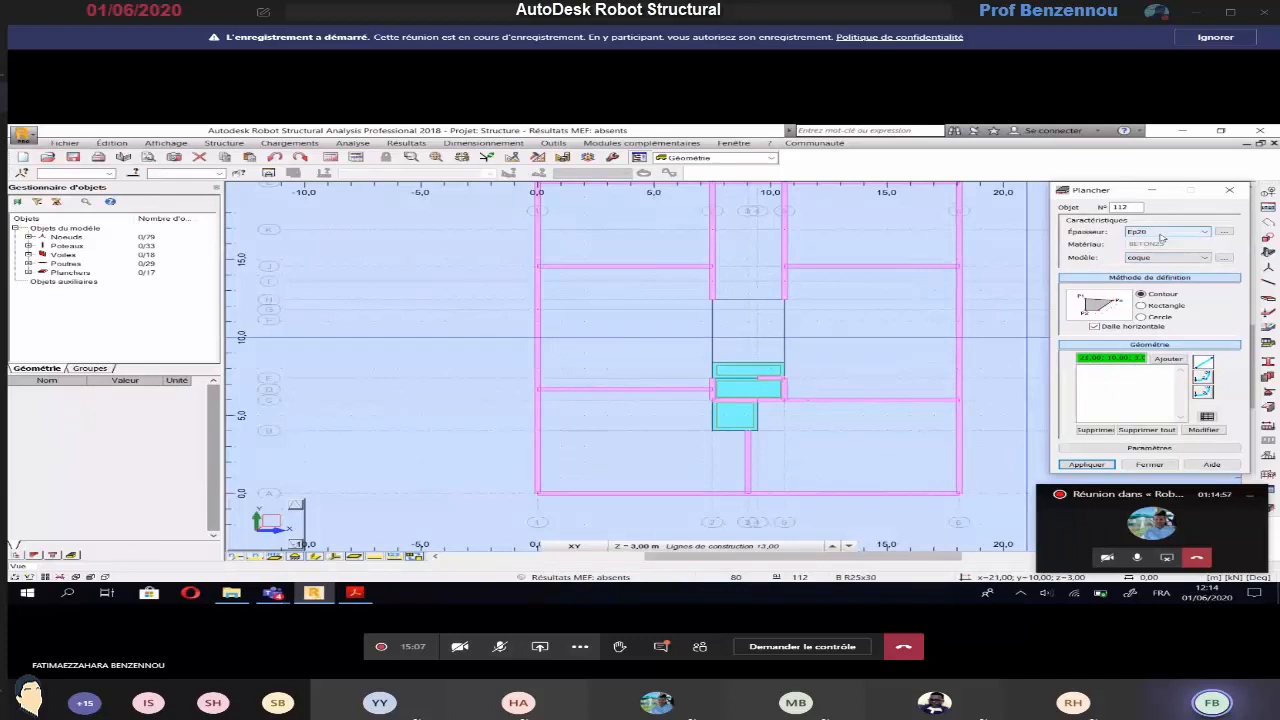
left_click(1150, 306)
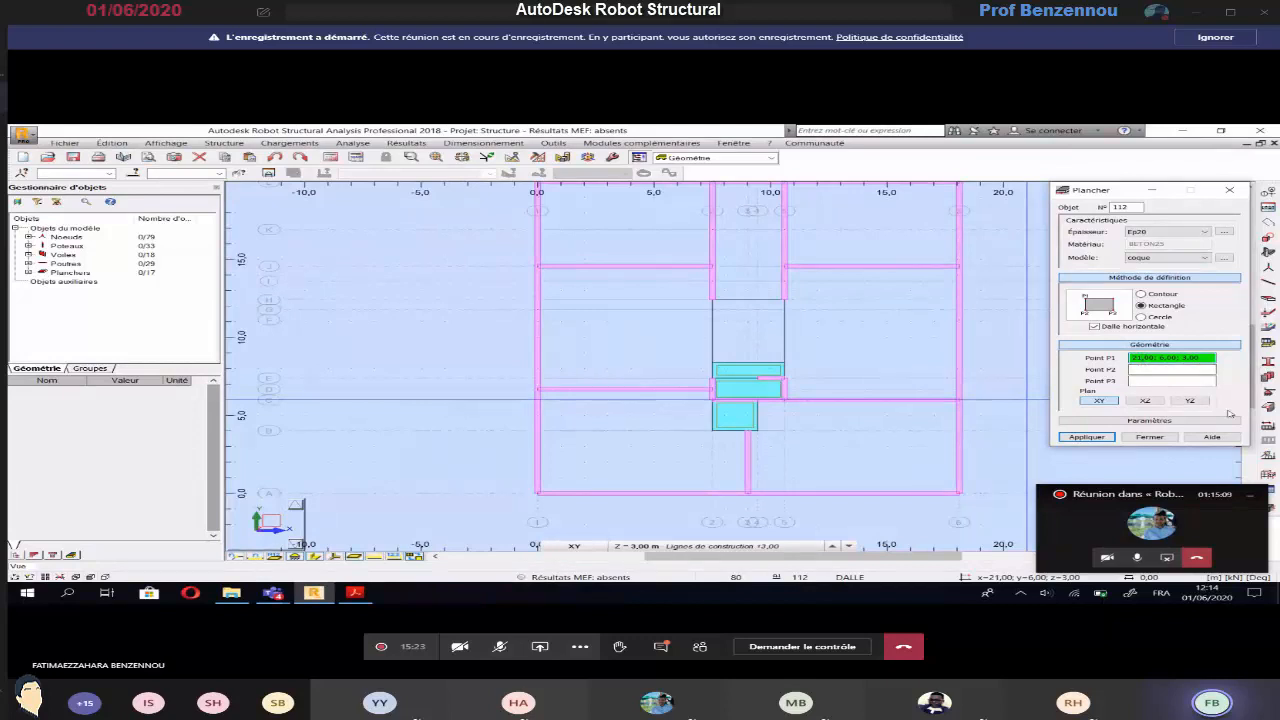
key("Delete")
key("Delete")
type("1")
left_click(1186, 369)
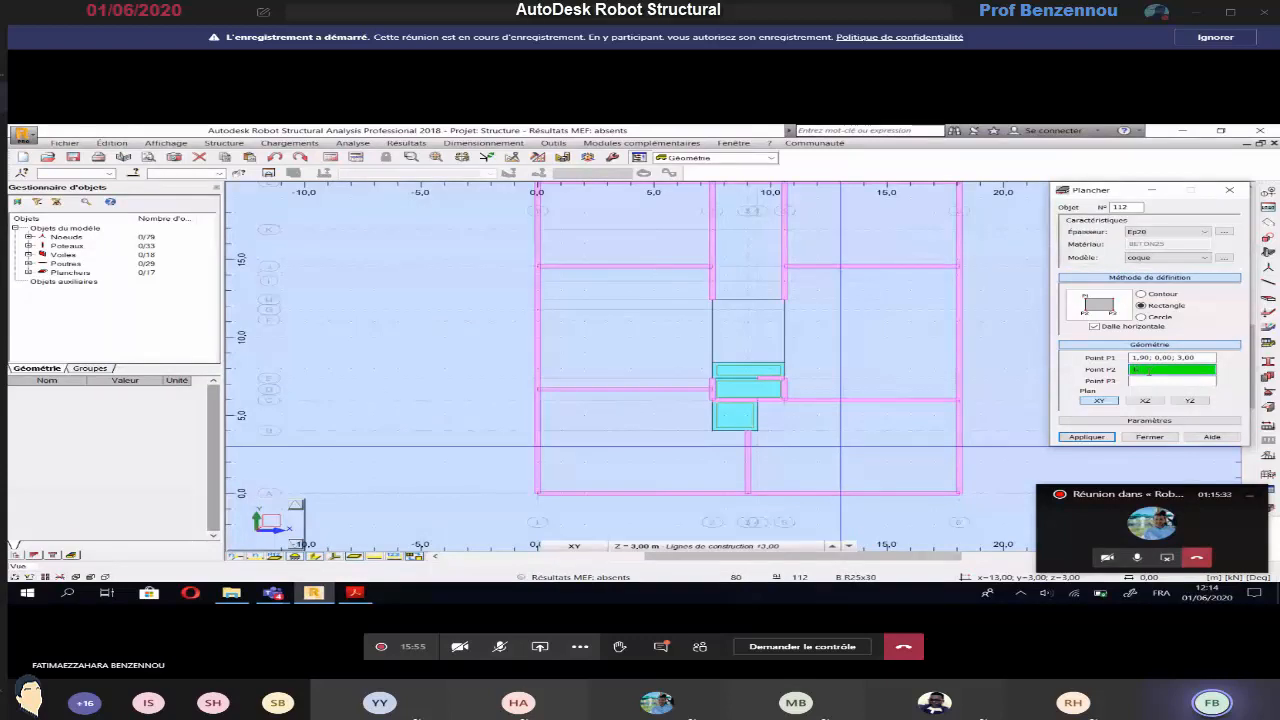
left_click(664, 648)
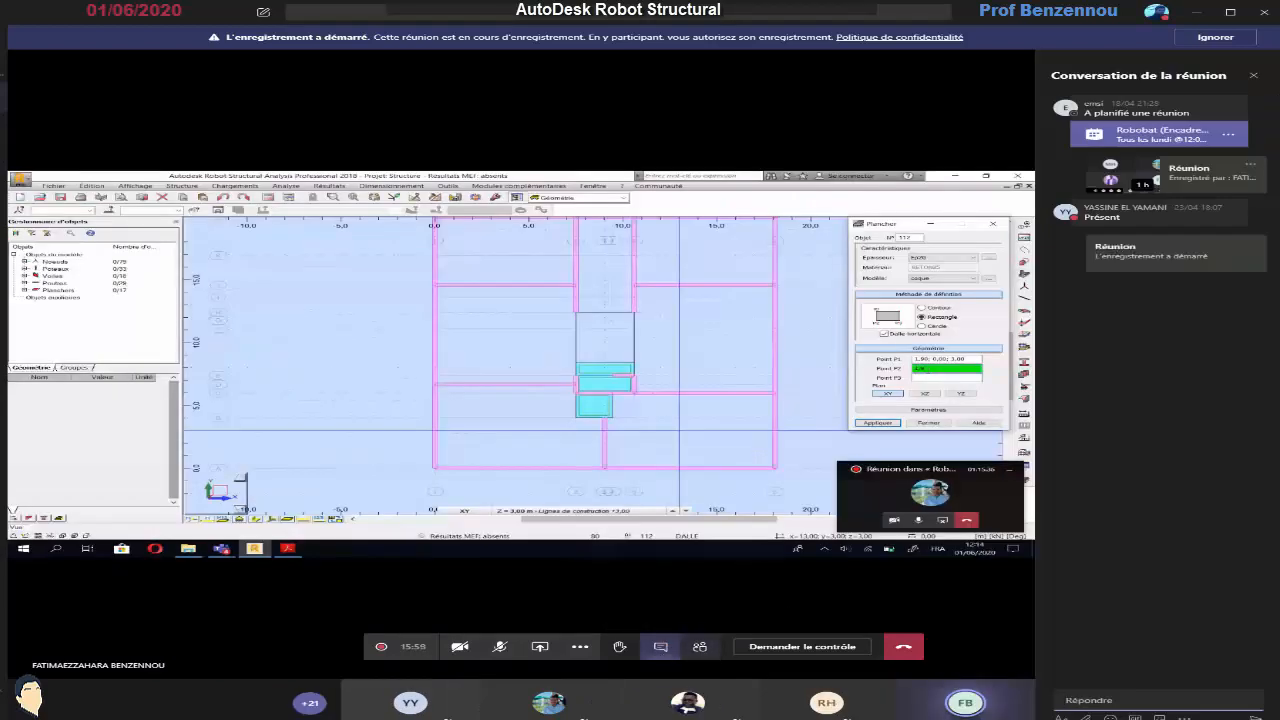
left_click(1253, 75)
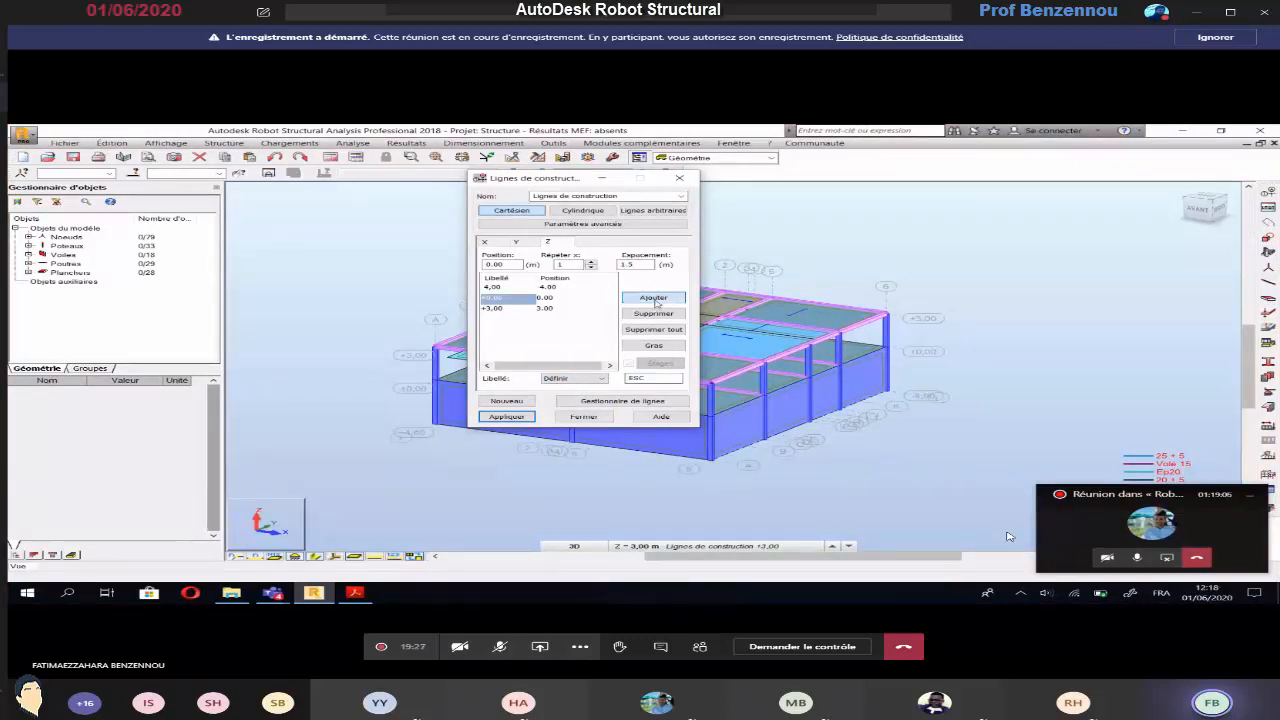
Close the construction line definition and switch to the XY plan view at the ESC level, 1,50 m
left_click(578, 417)
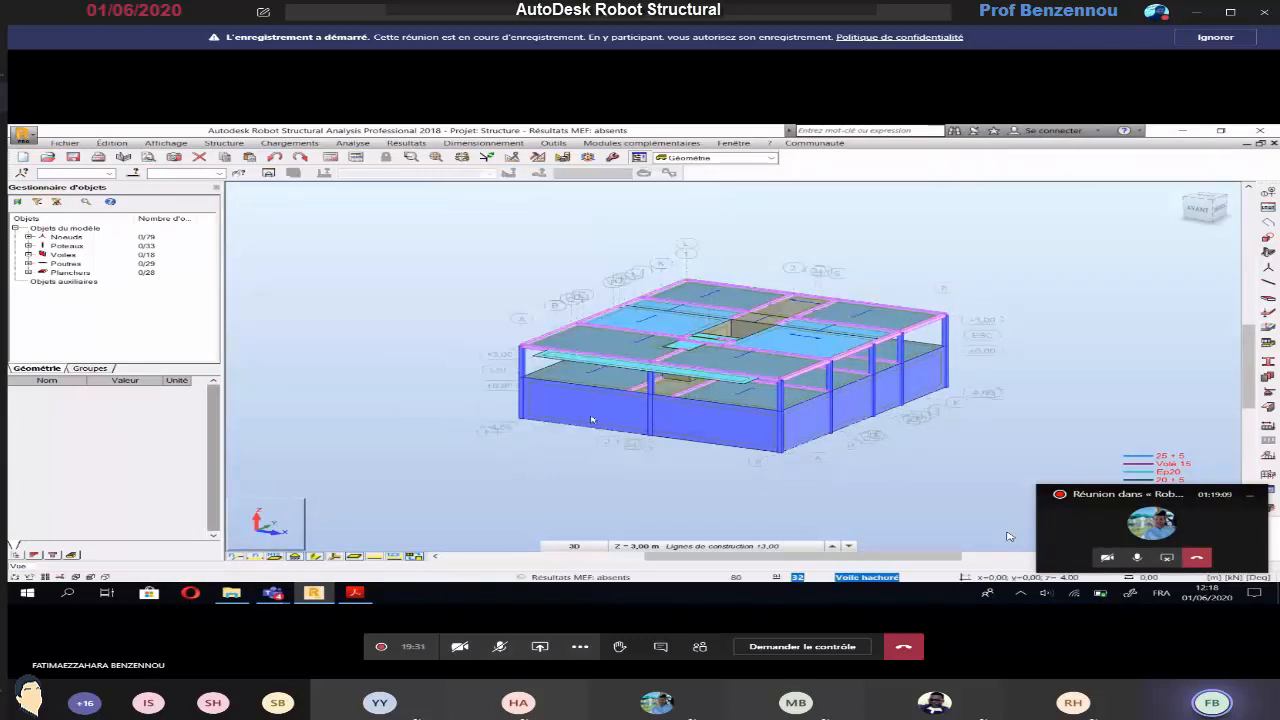
left_click(574, 546)
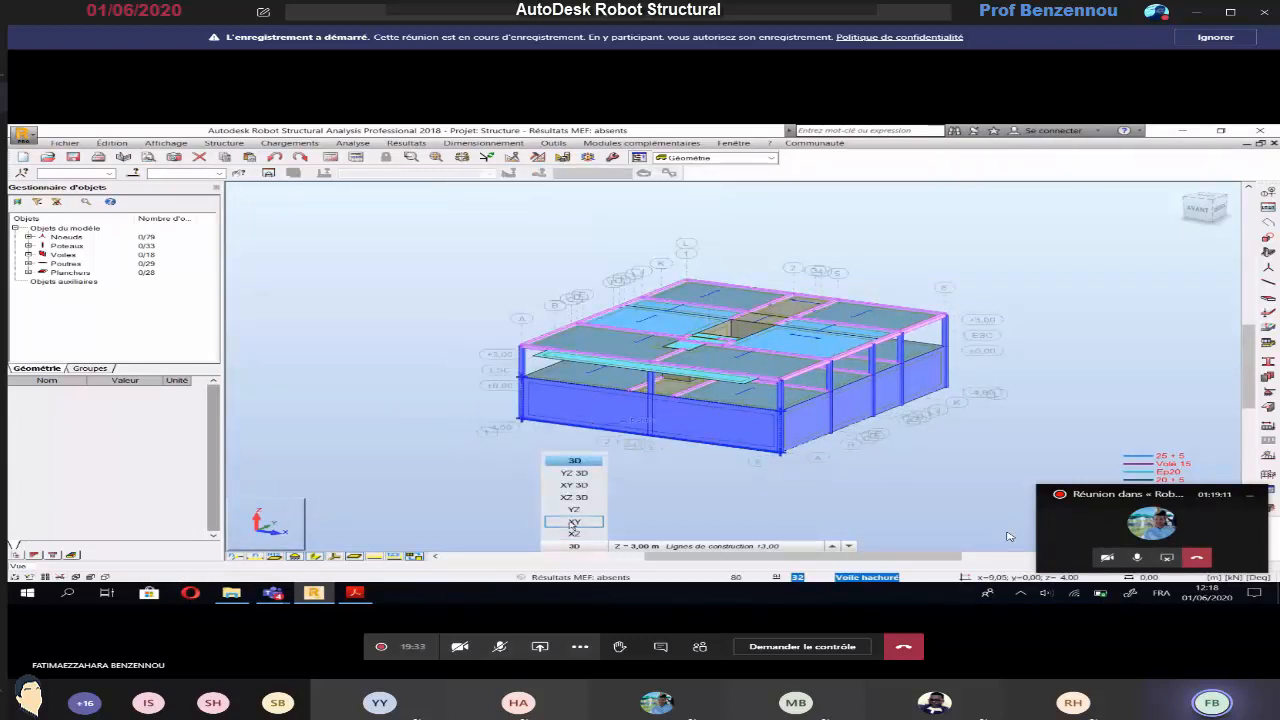
left_click(574, 522)
left_click(645, 548)
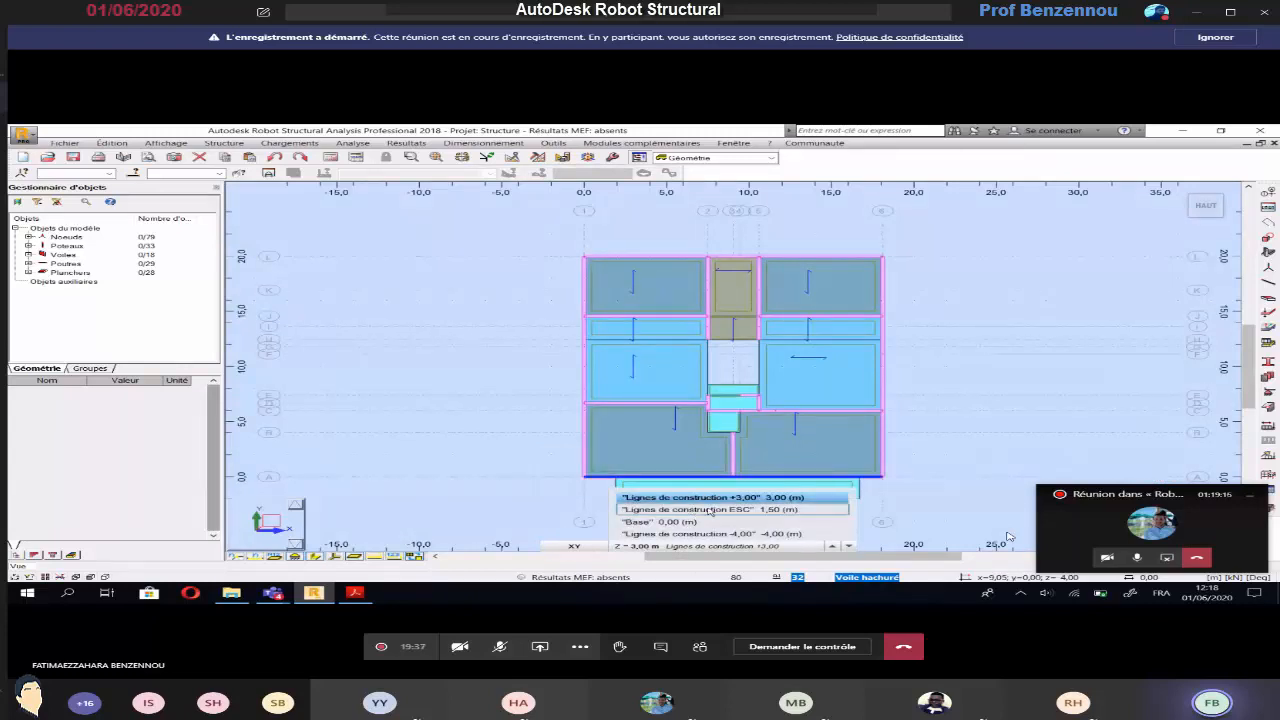
left_click(710, 511)
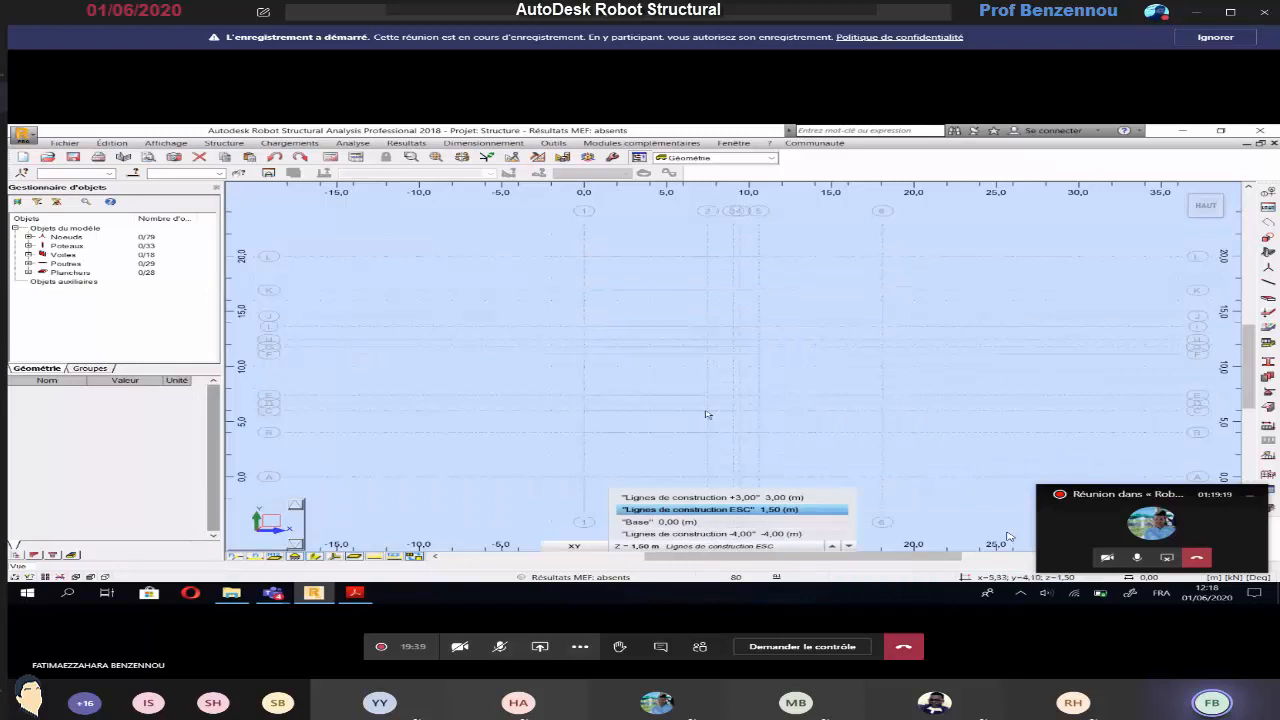
Create a rectangular horizontal Ep20 floor with the coque model for the stair landing at ESC level, between 7,50; 12,41 and 10,60; 11,12
scroll(786, 336, "up", 3)
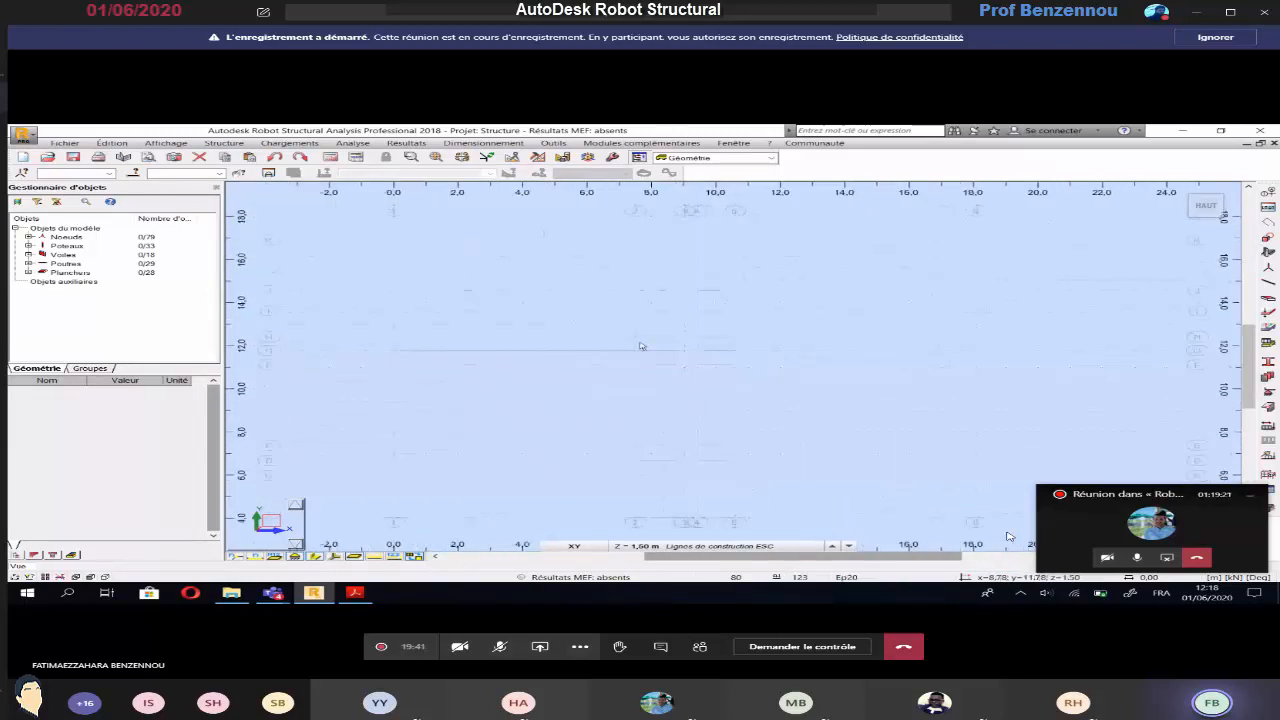
left_click(238, 145)
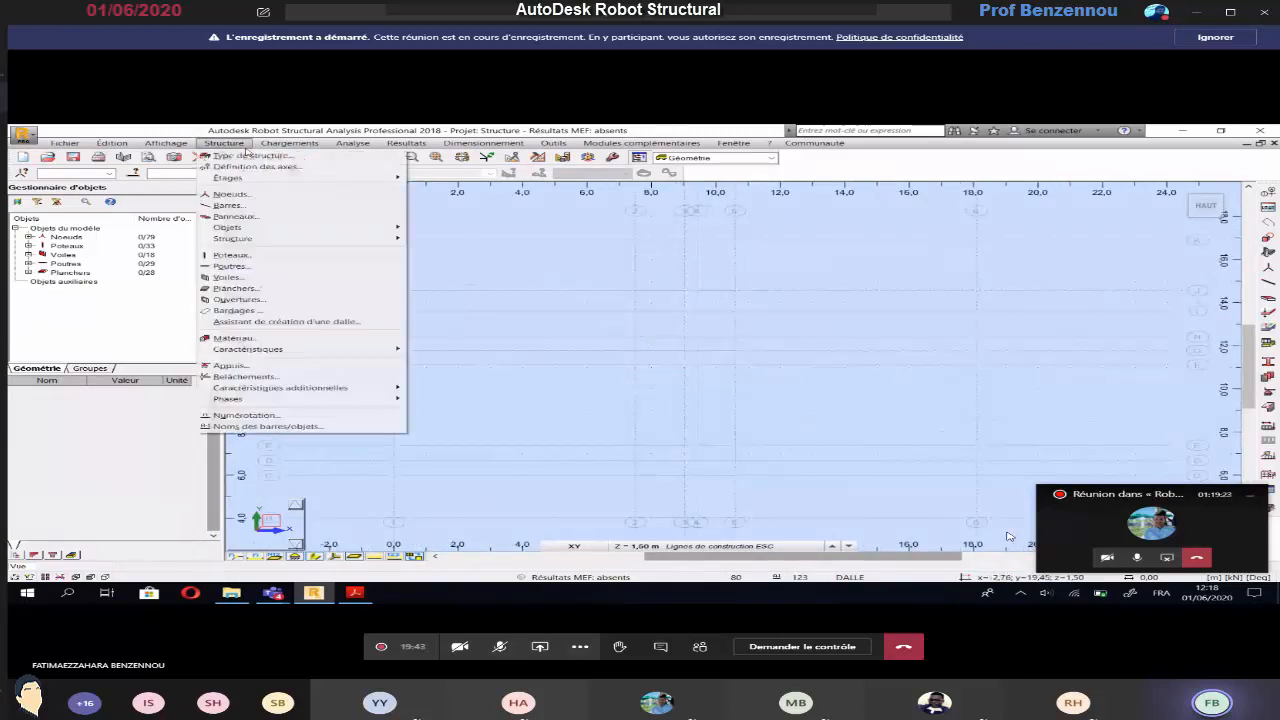
left_click(235, 288)
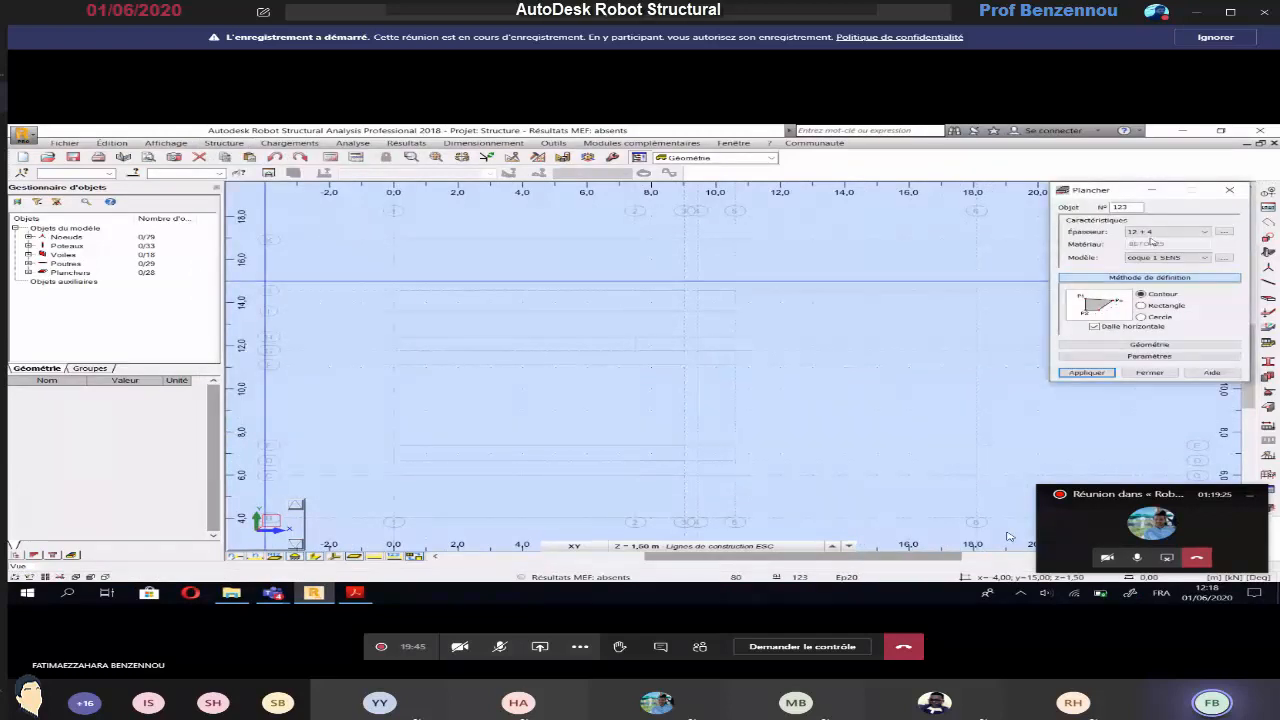
left_click(1157, 236)
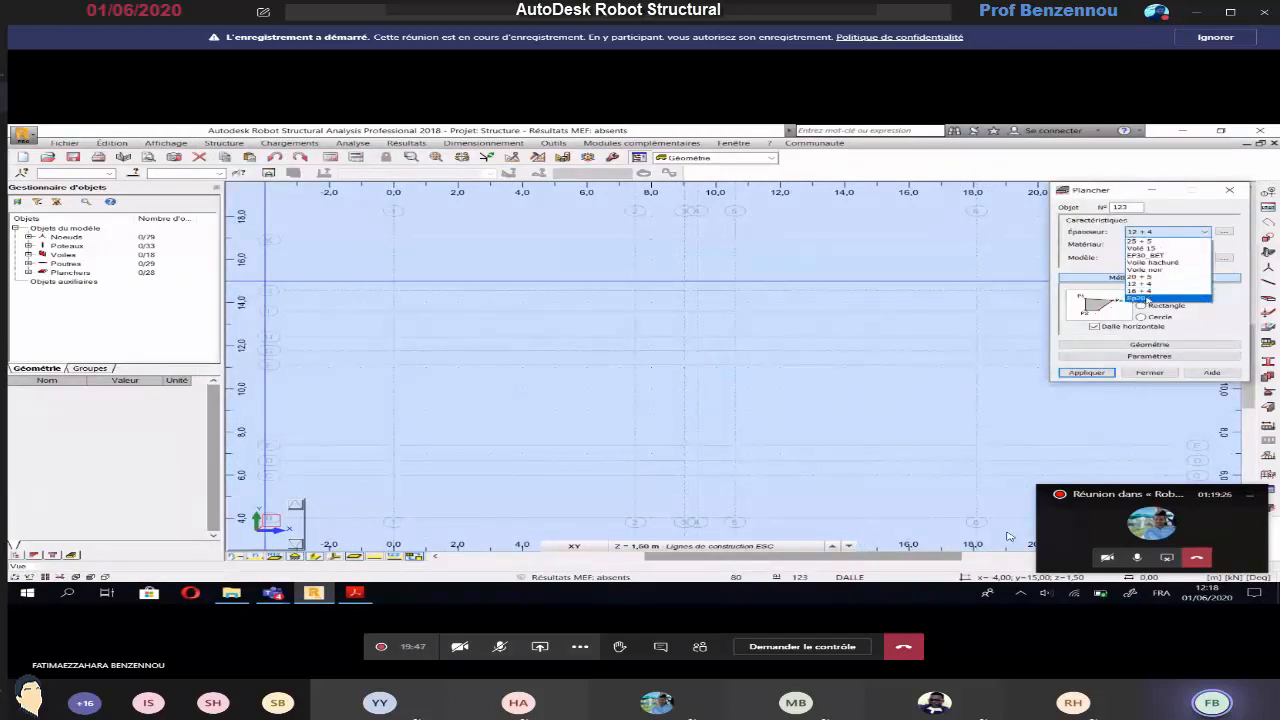
left_click(1143, 298)
left_click(1141, 305)
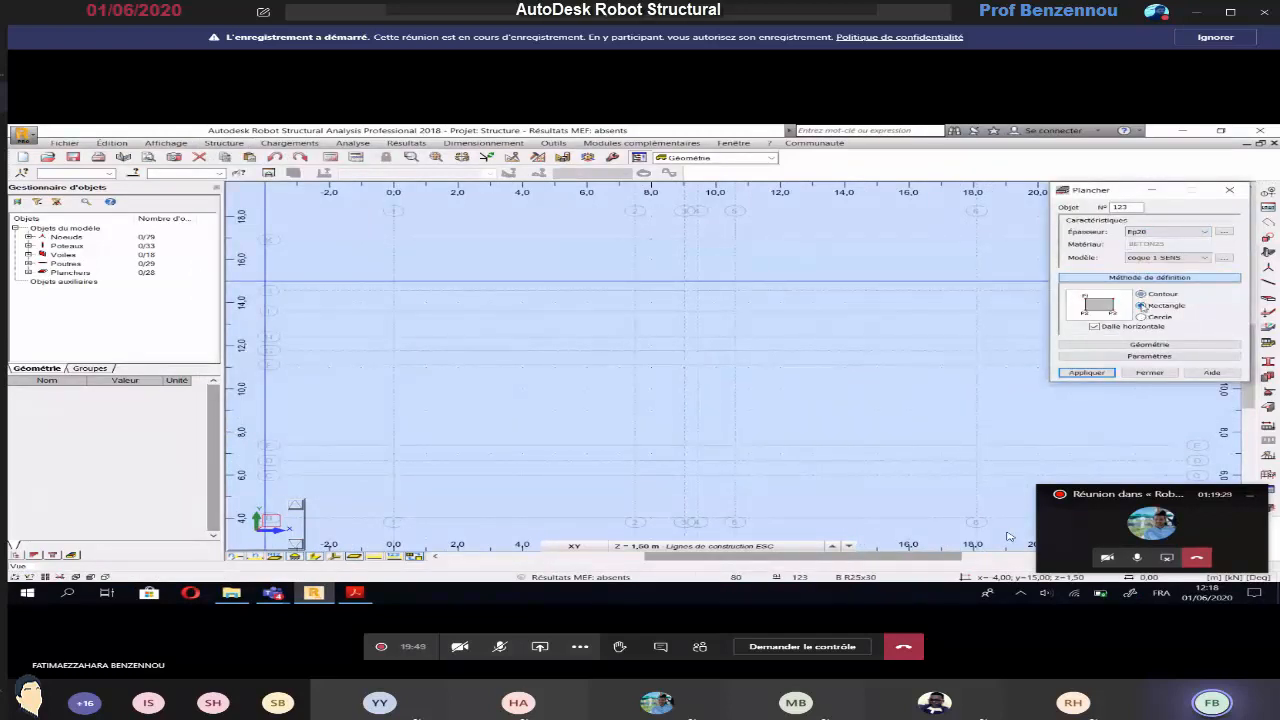
left_click(1204, 258)
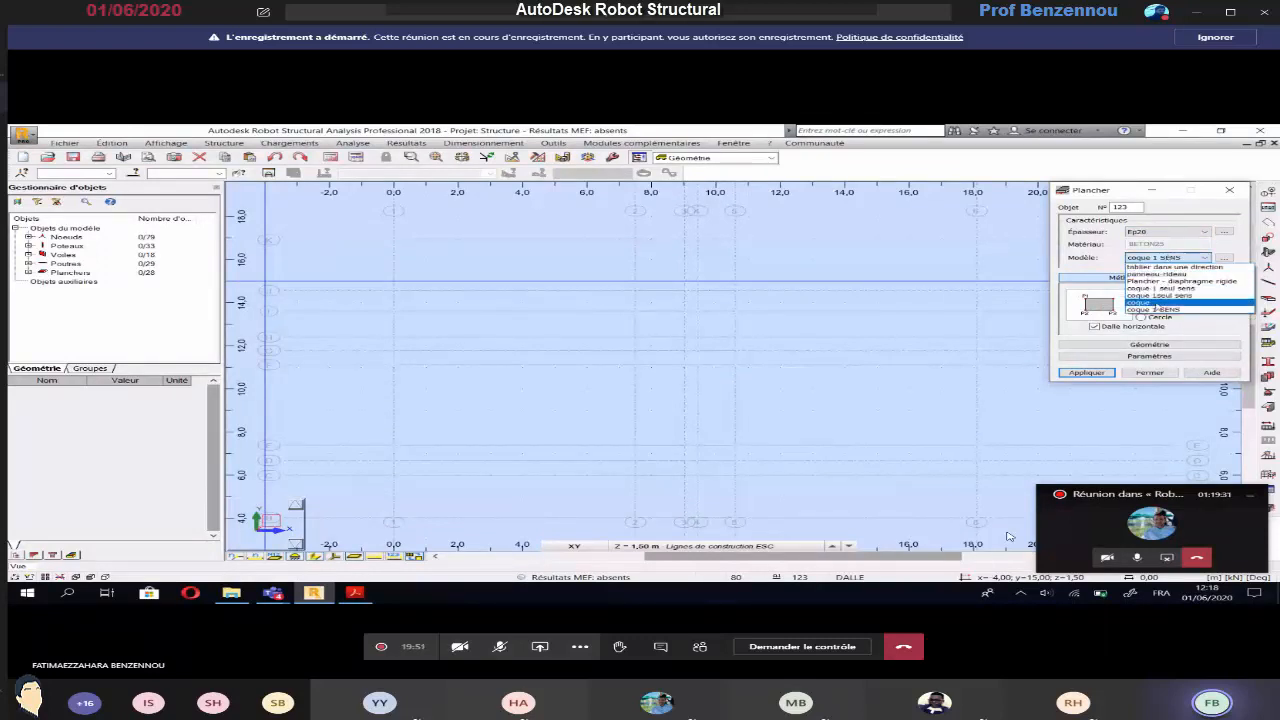
left_click(1160, 270)
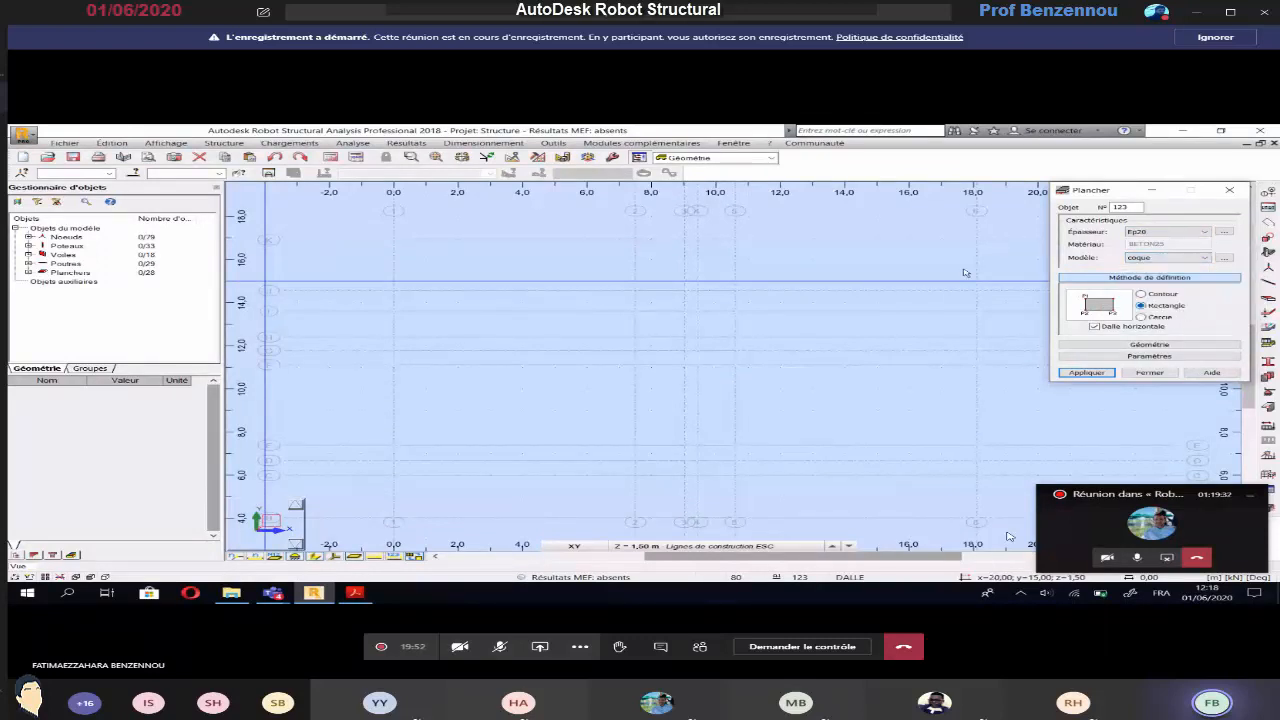
left_click(635, 341)
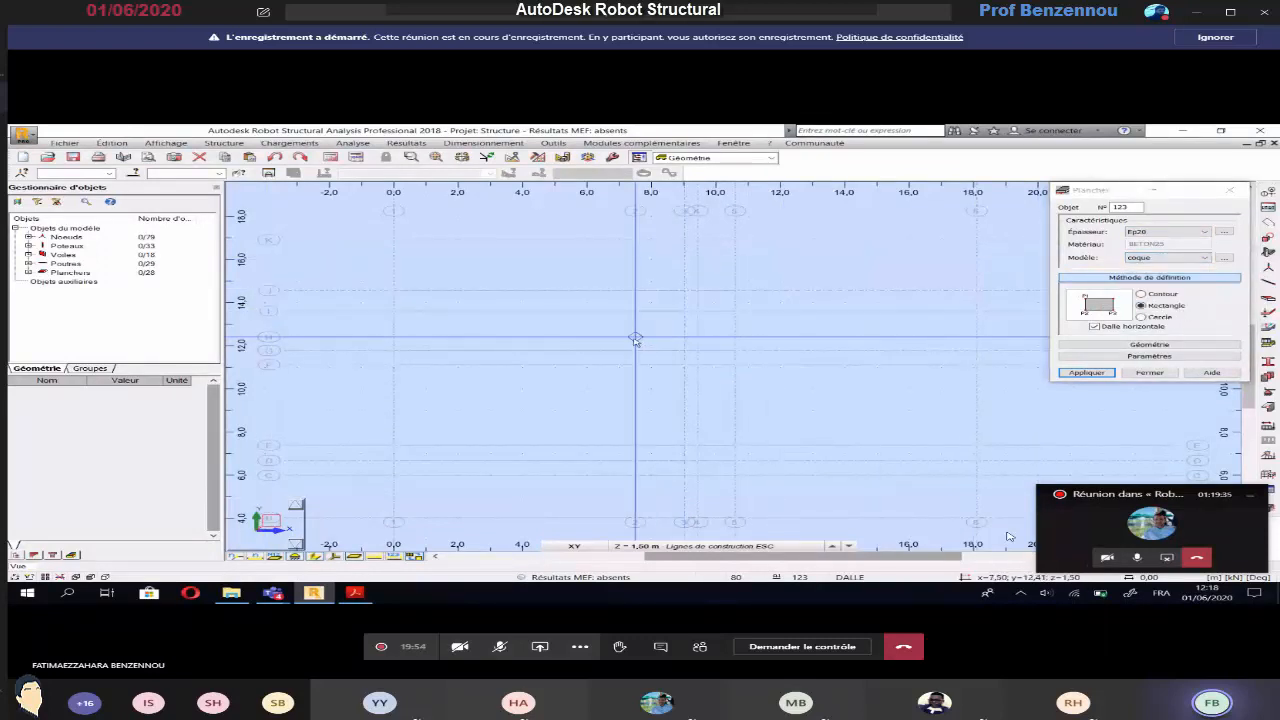
left_click(734, 366)
Draw the first stair flight as a non-horizontal rectangular Volé 15 floor, from 9,05; 8,39 at Base level up to the landing at ESC level
left_click(690, 546)
left_click(689, 521)
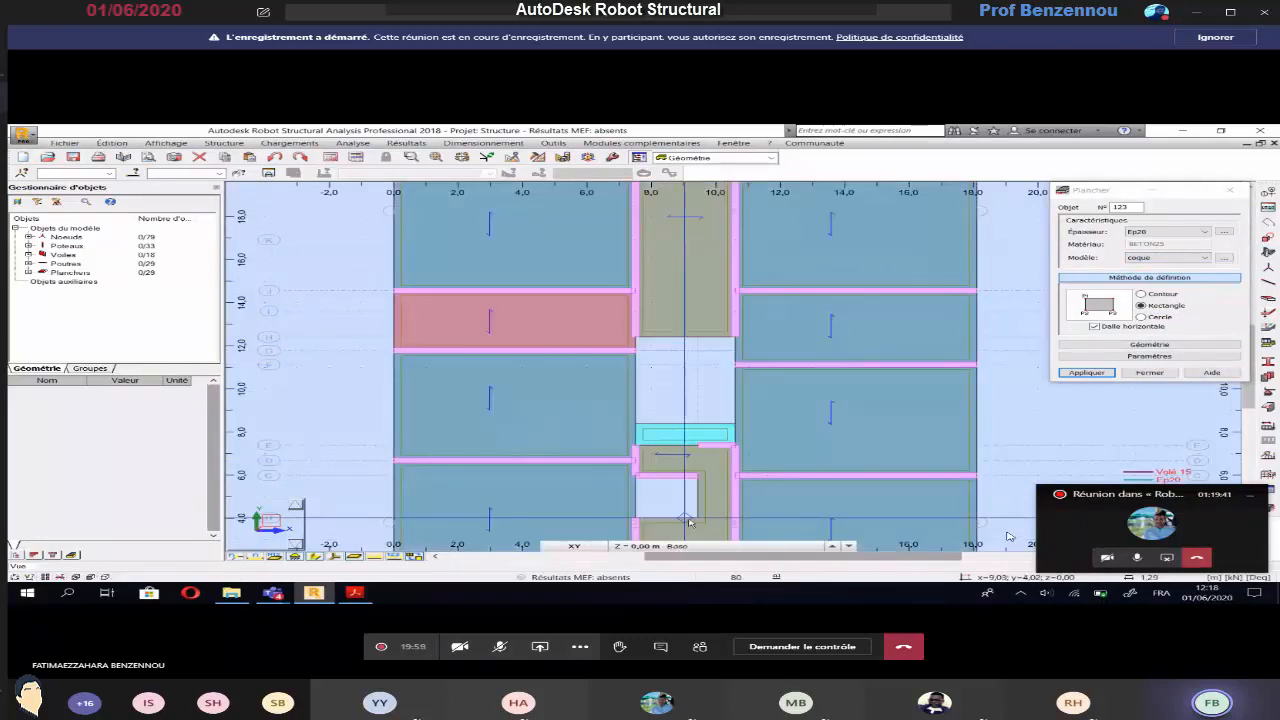
left_click(1094, 326)
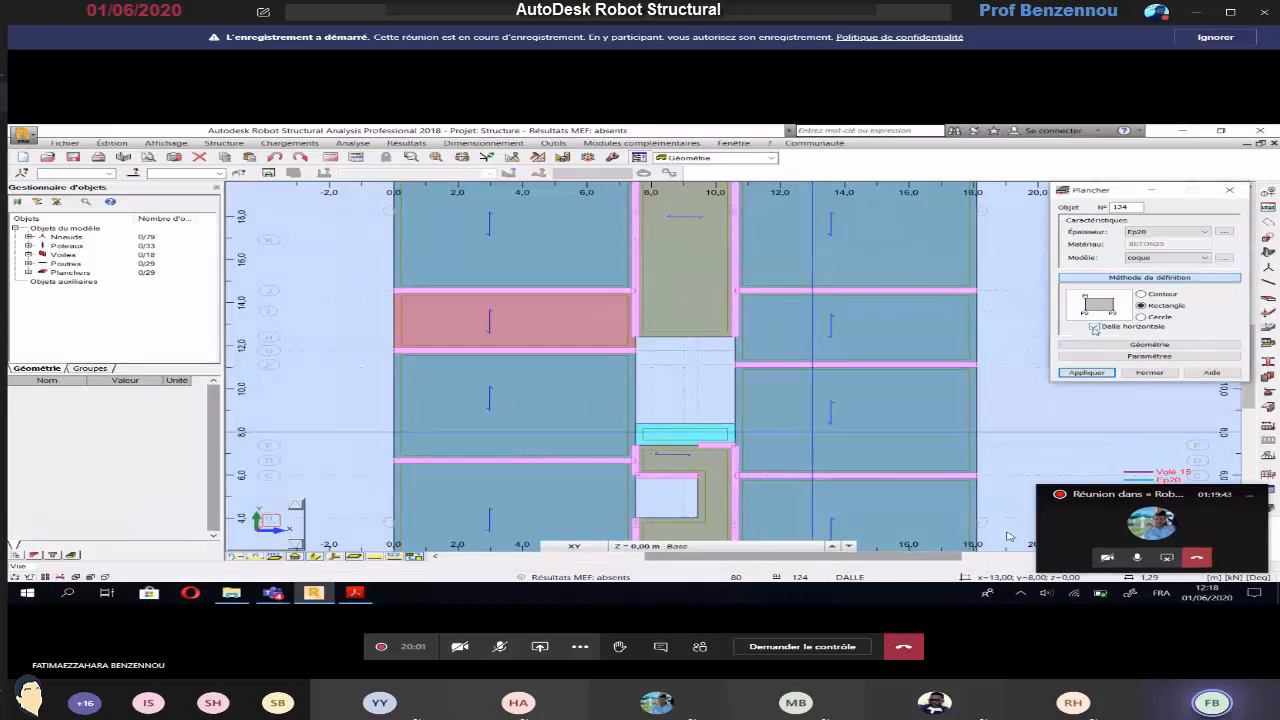
left_click(1160, 232)
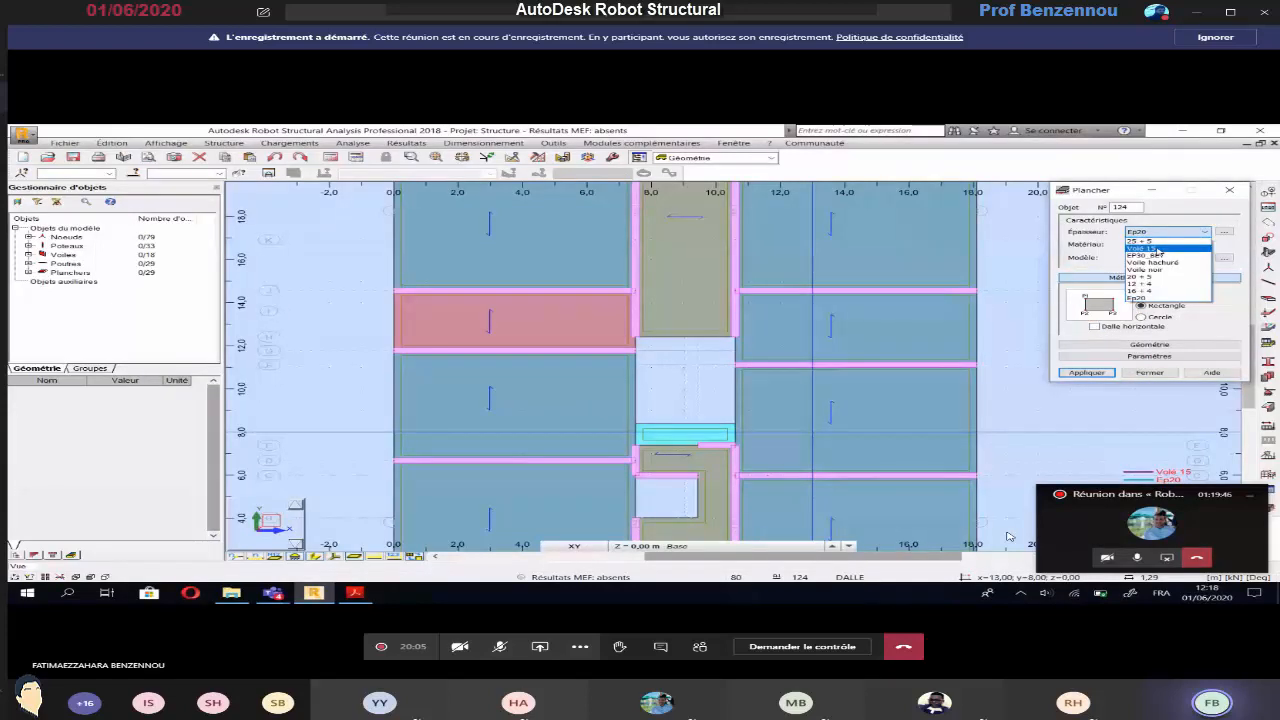
left_click(1155, 249)
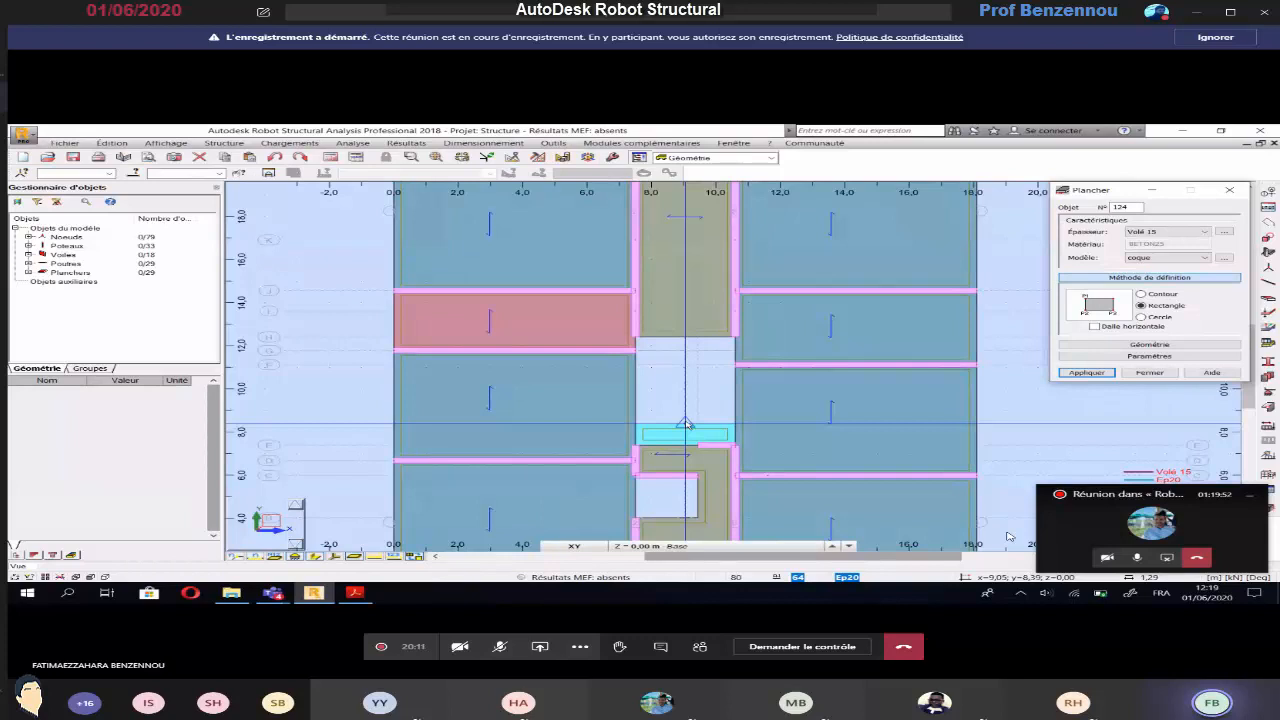
left_click(686, 424)
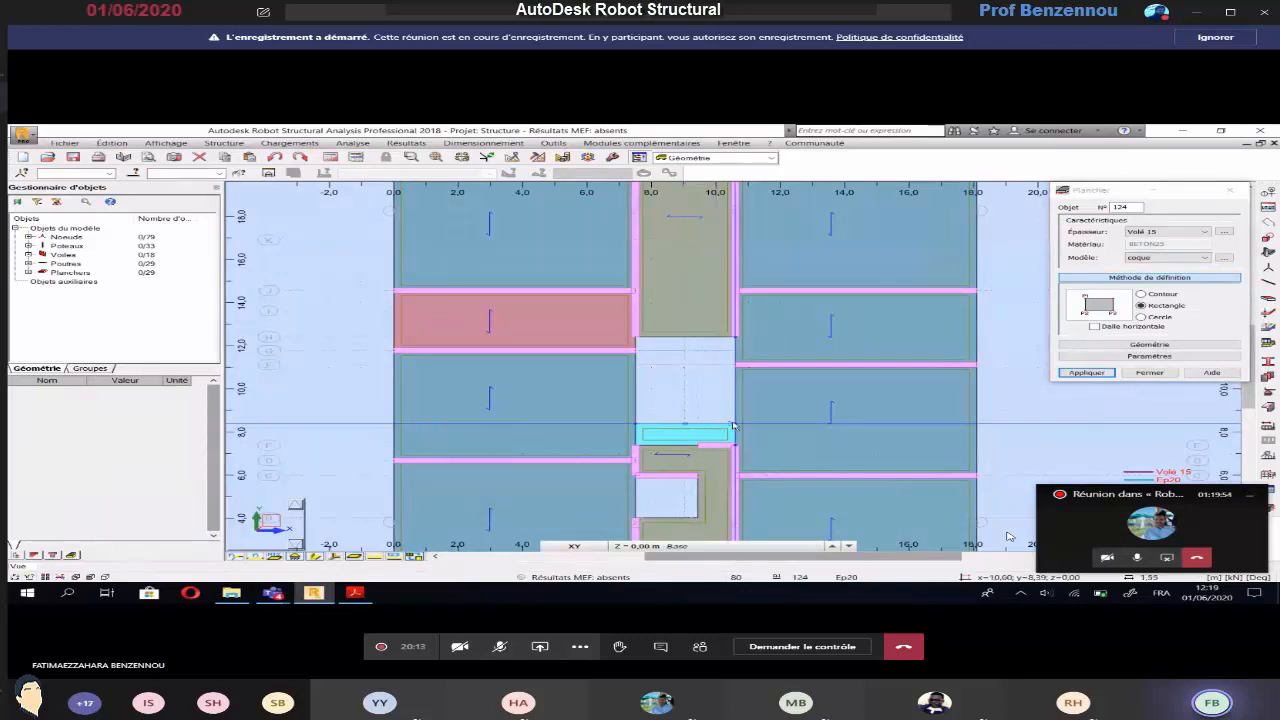
left_click(703, 547)
left_click(672, 509)
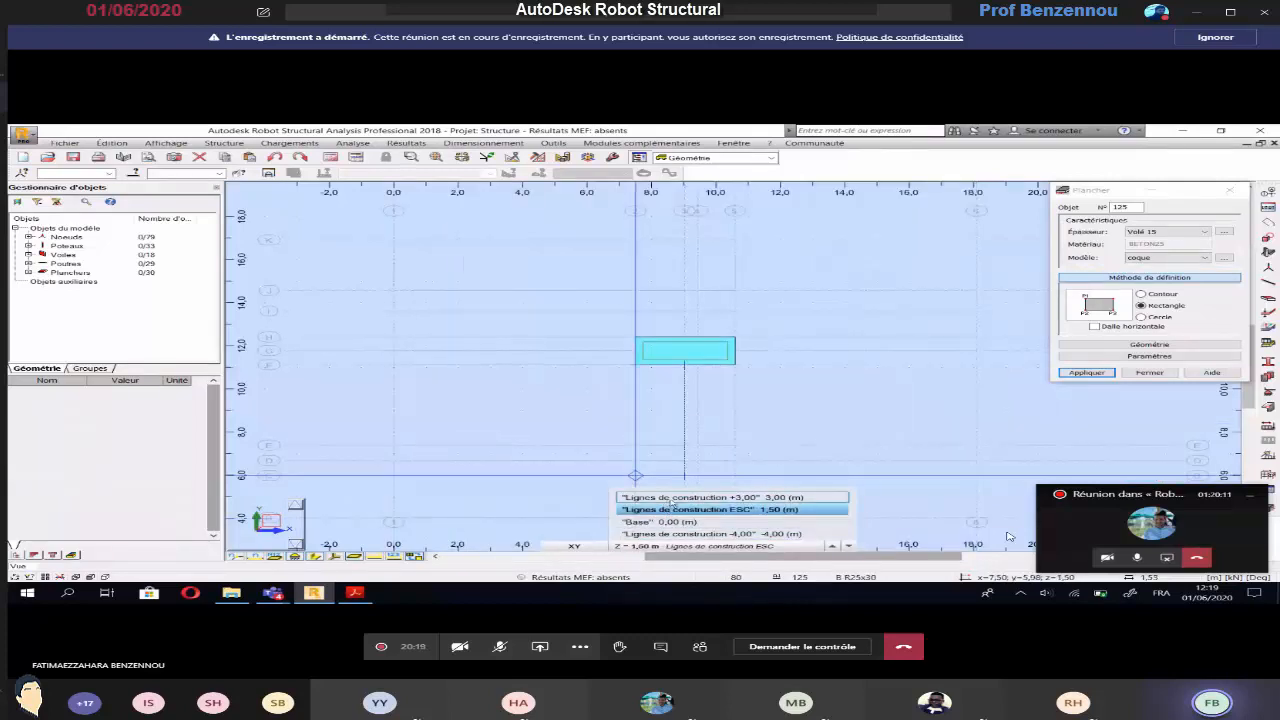
Draw the second Volé 15 stair flight from the ESC landing up to the +3,00 level, and close the floor definition
left_click(671, 497)
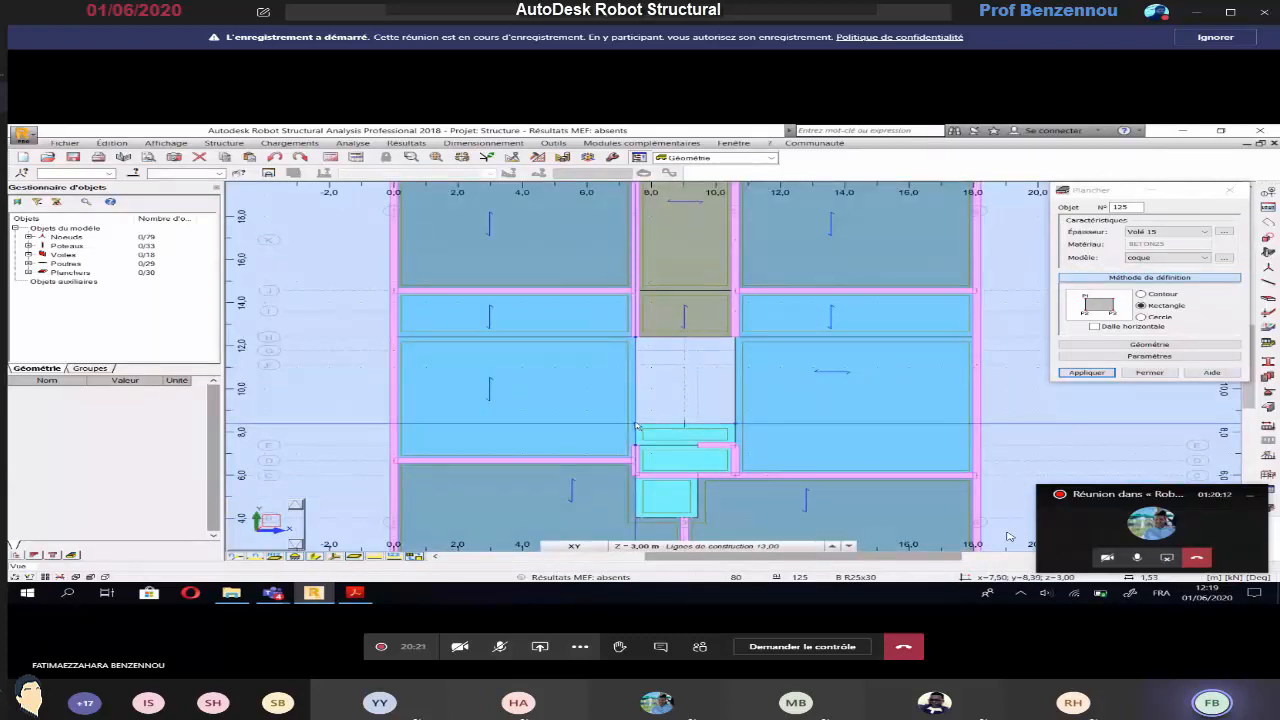
left_click(660, 476)
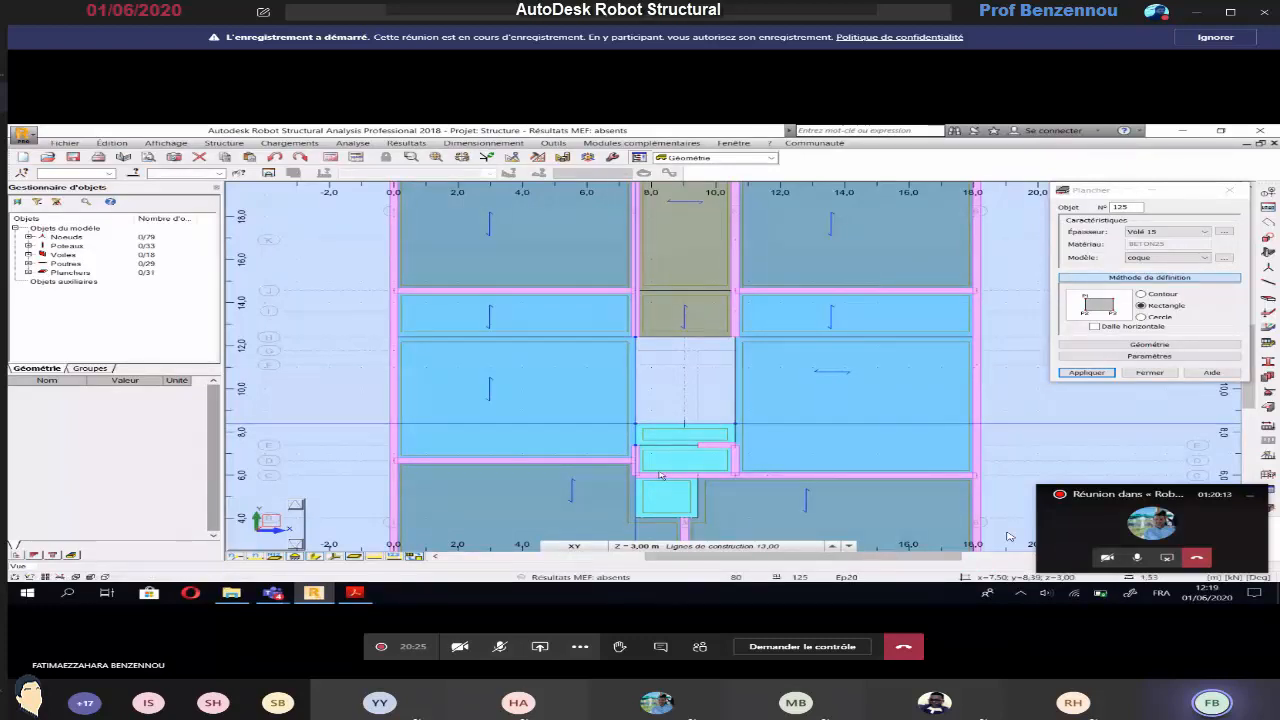
left_click(1150, 373)
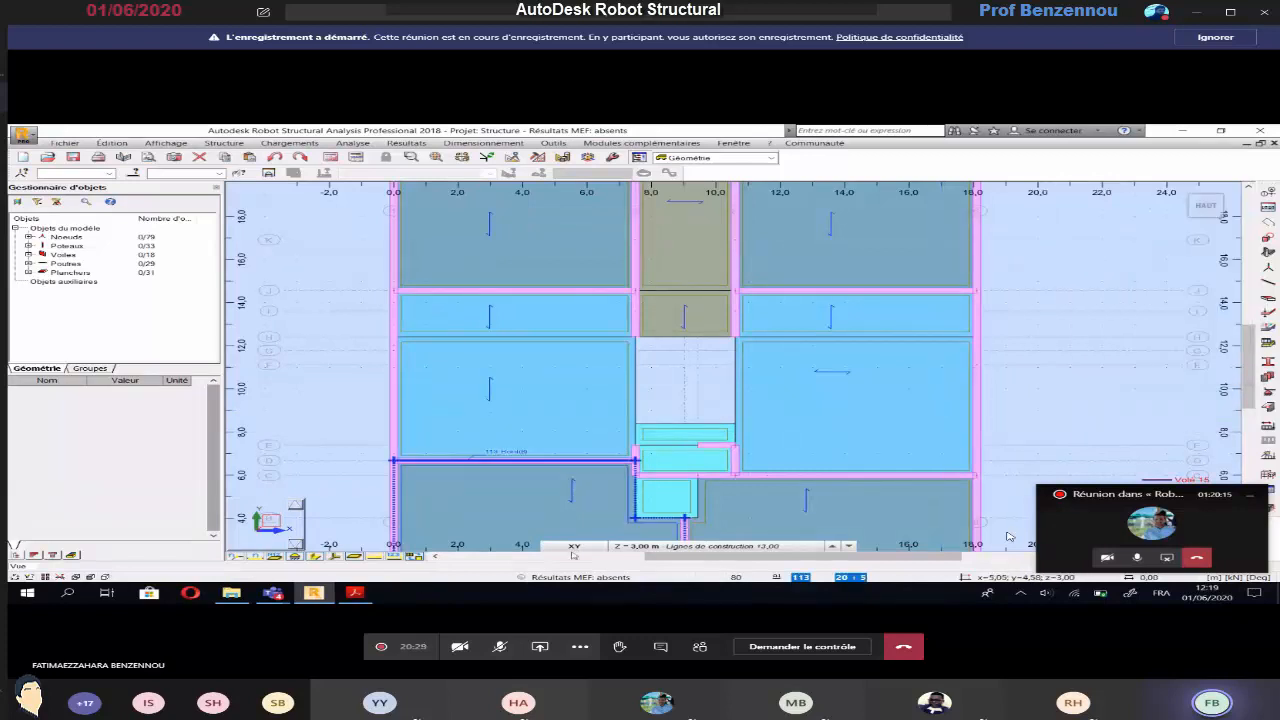
Switch to the 3D view and inspect the stair flights, landing and projecting slab from several angles
left_click(574, 546)
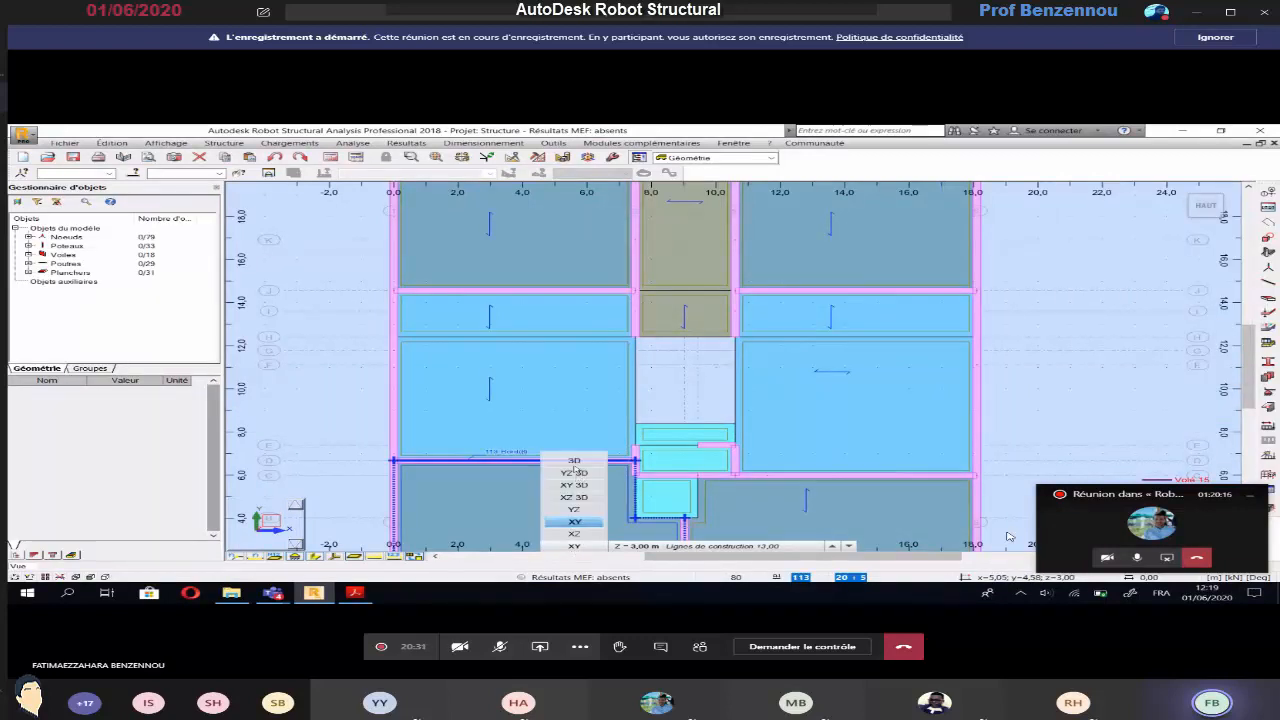
left_click(574, 461)
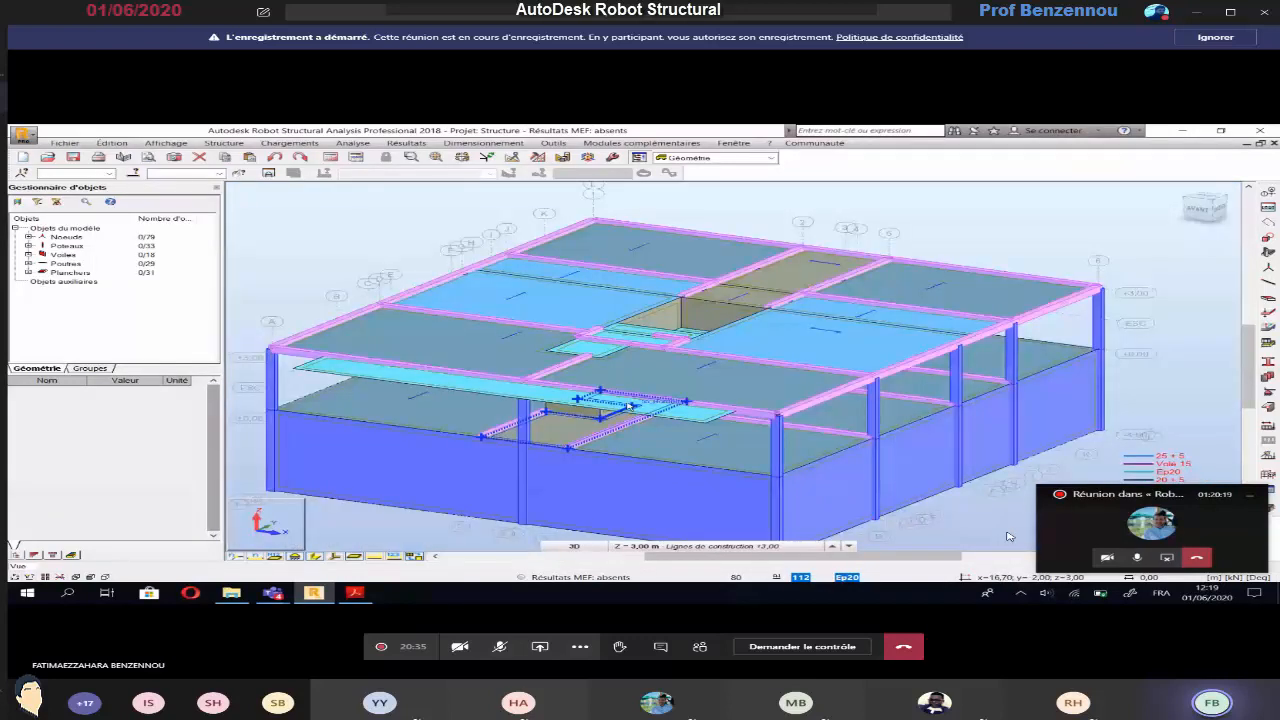
middle_click_drag(630, 406, 590, 434, "shift")
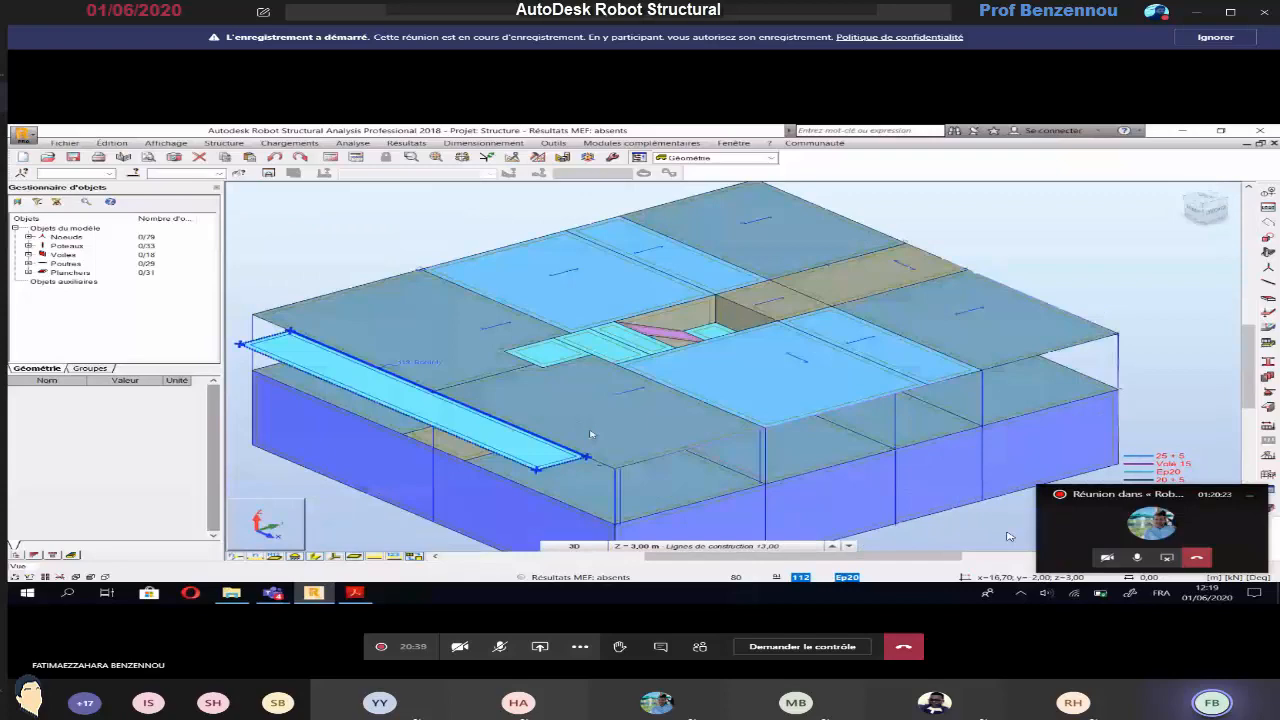
scroll(592, 434, "down", 3)
mouse_move(640, 423)
middle_mouse_down("shift")
mouse_move(631, 401)
mouse_move(670, 382)
mouse_move(644, 416)
middle_mouse_up("shift")
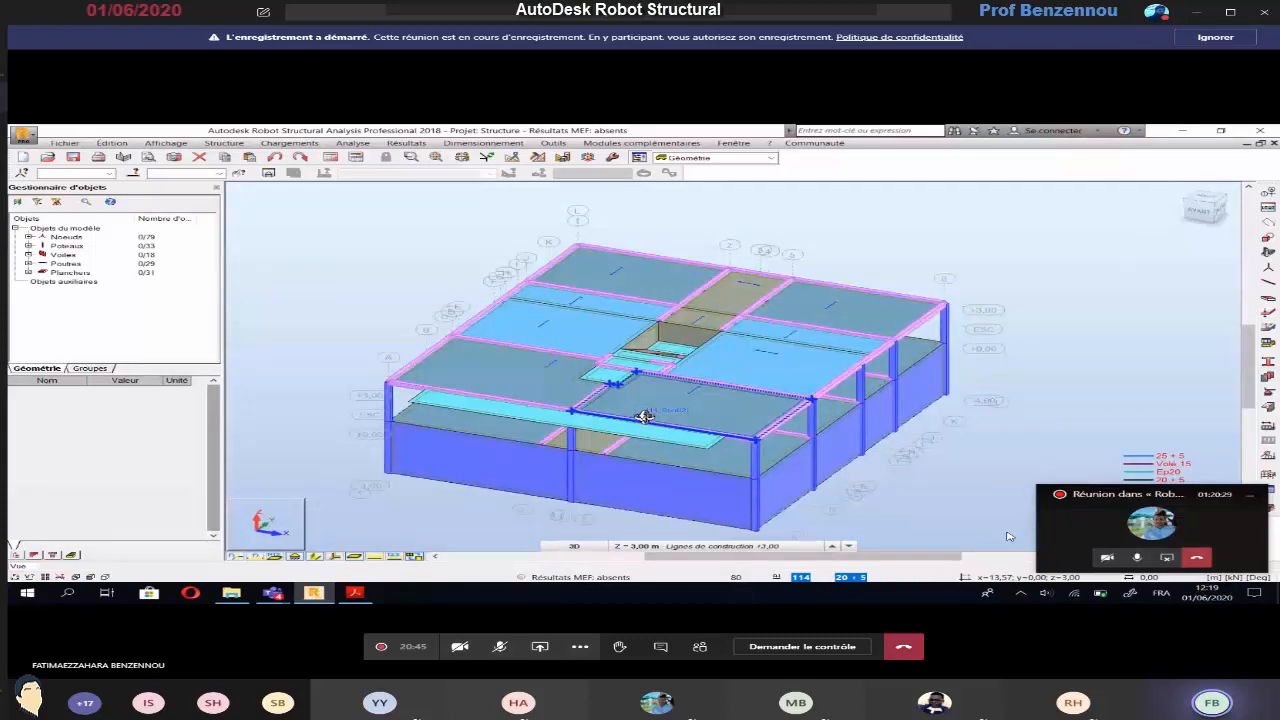
middle_click_drag(645, 416, 614, 455, "shift")
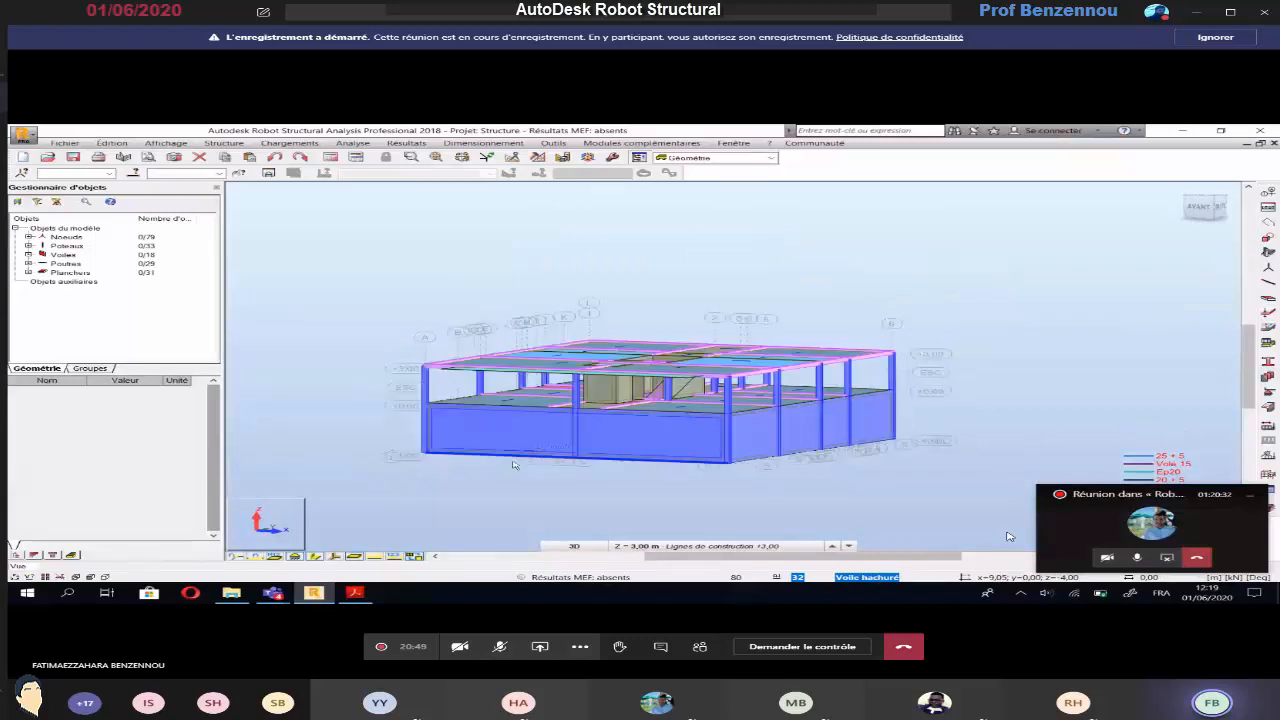
Return to the XY plan view at the -4,00 level and delete the ESC construction line at 1,50 m from the Z axes
left_click(574, 545)
left_click(578, 522)
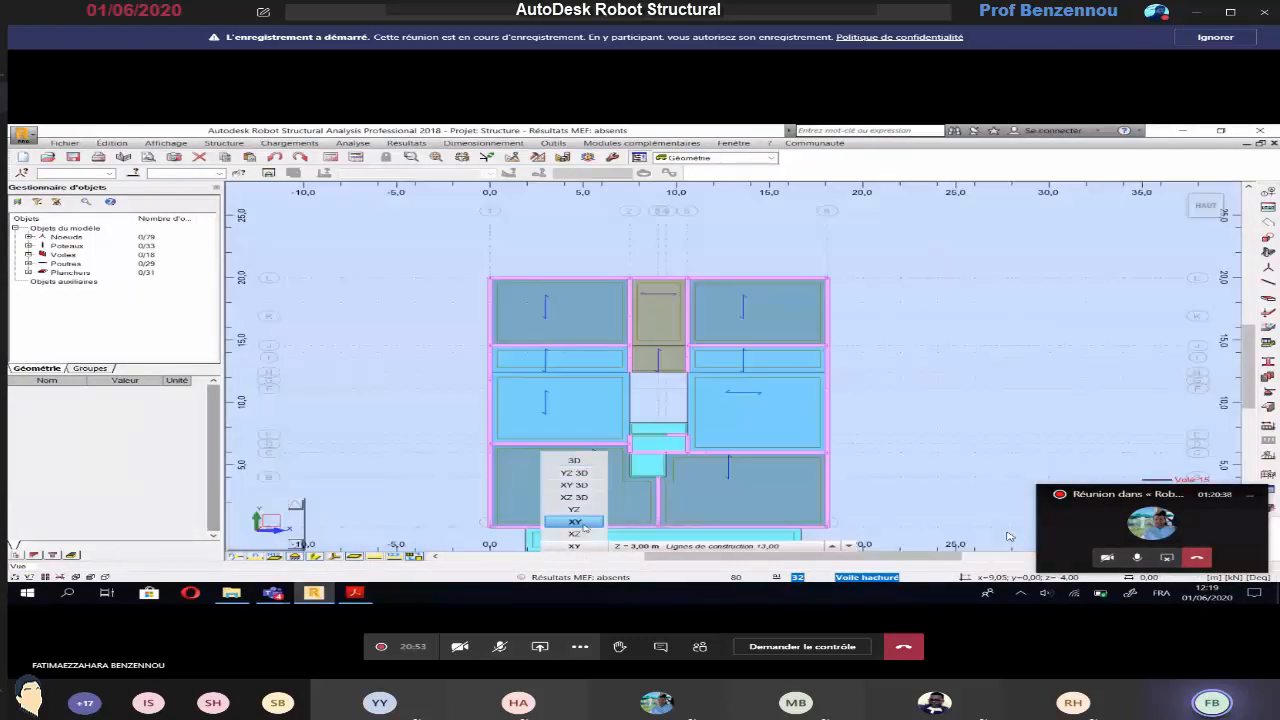
left_click(670, 546)
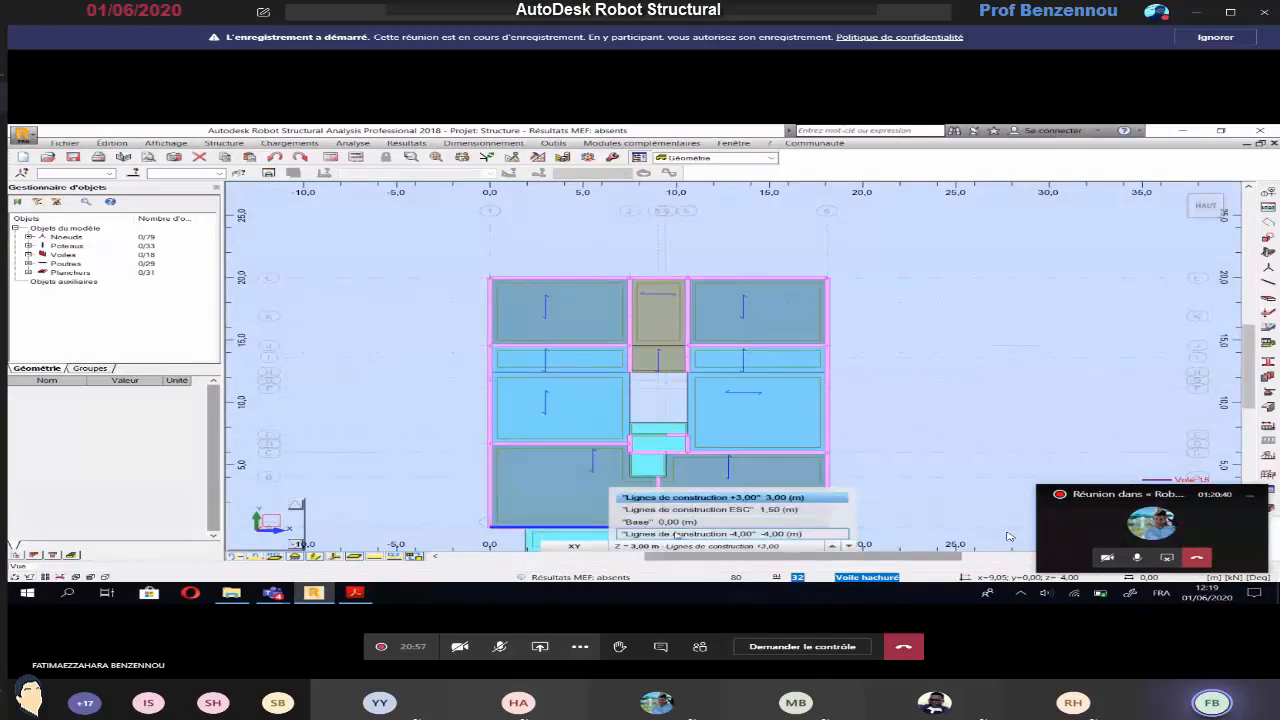
left_click(676, 534)
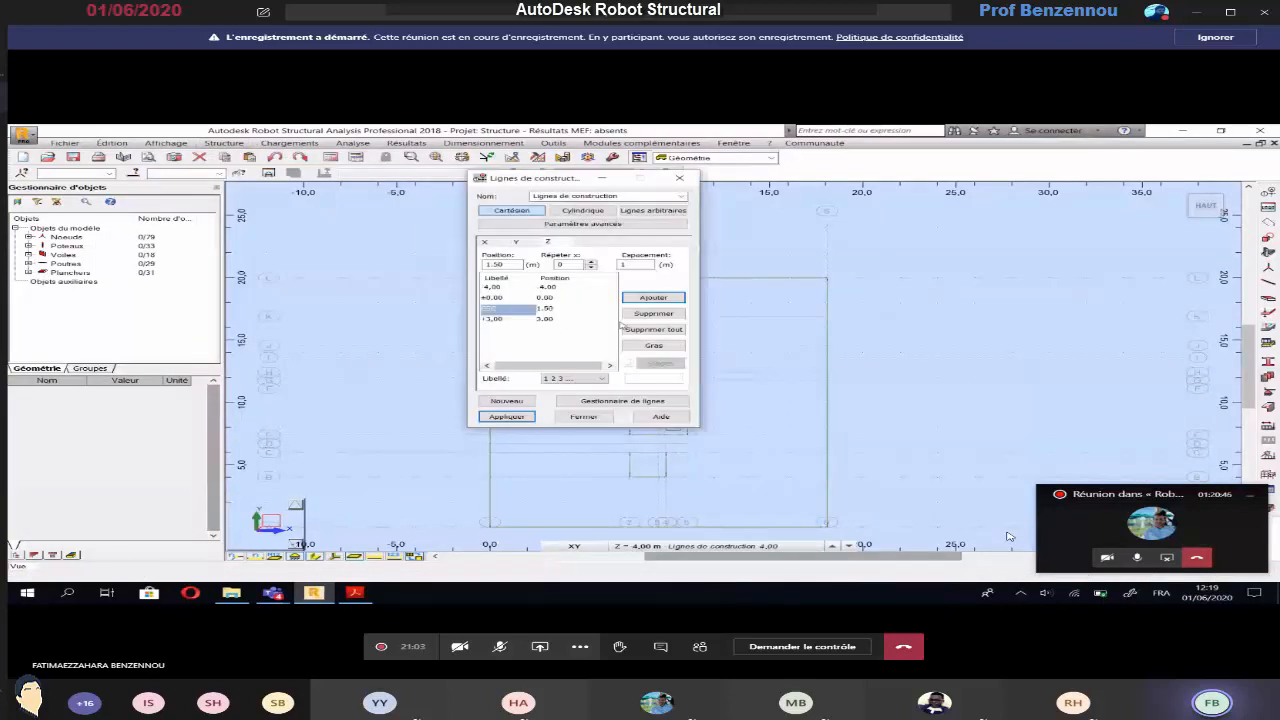
left_click(653, 314)
left_click(507, 417)
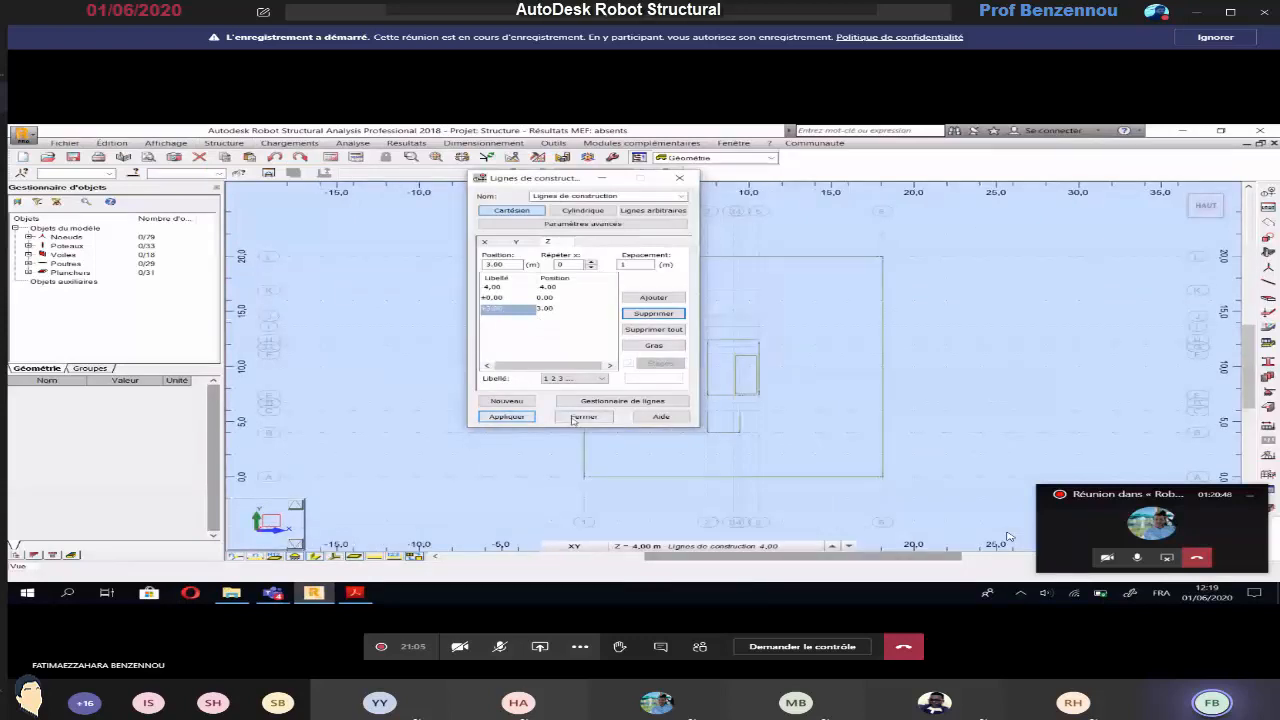
left_click(577, 418)
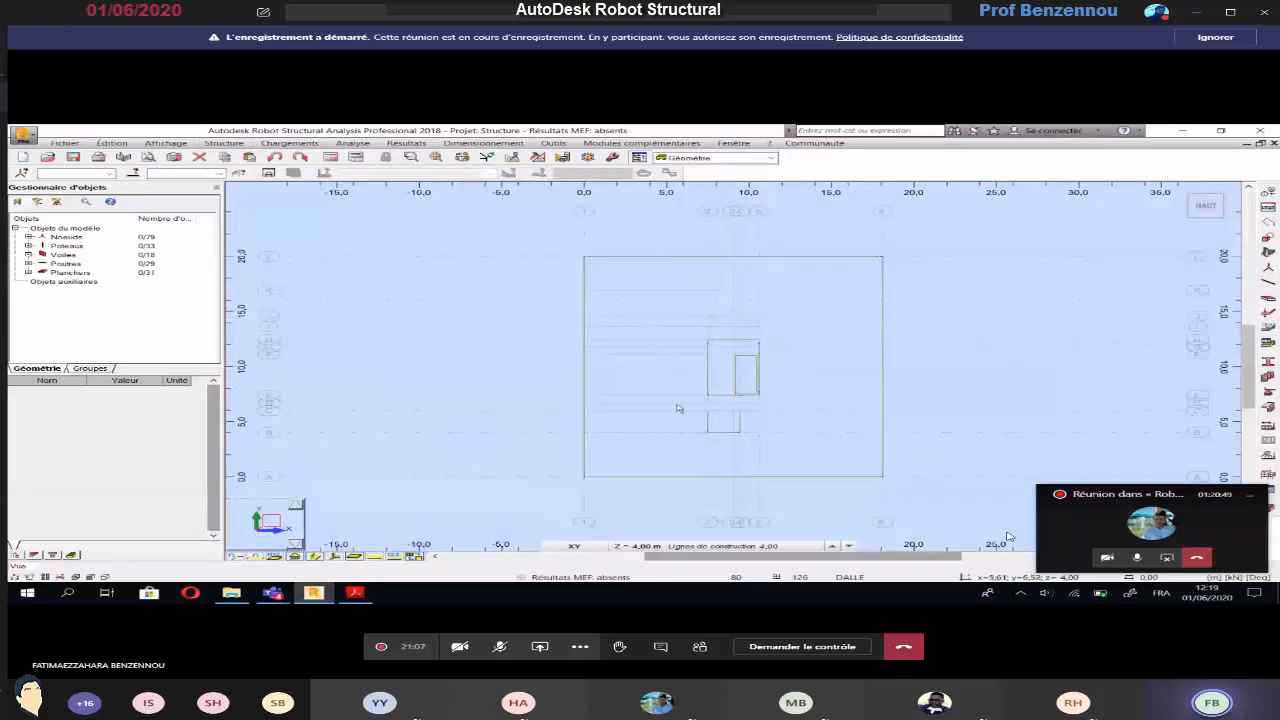
Select the structure in the -4,00 level plan and assign Encastrement supports to its nodes
left_click(650, 547)
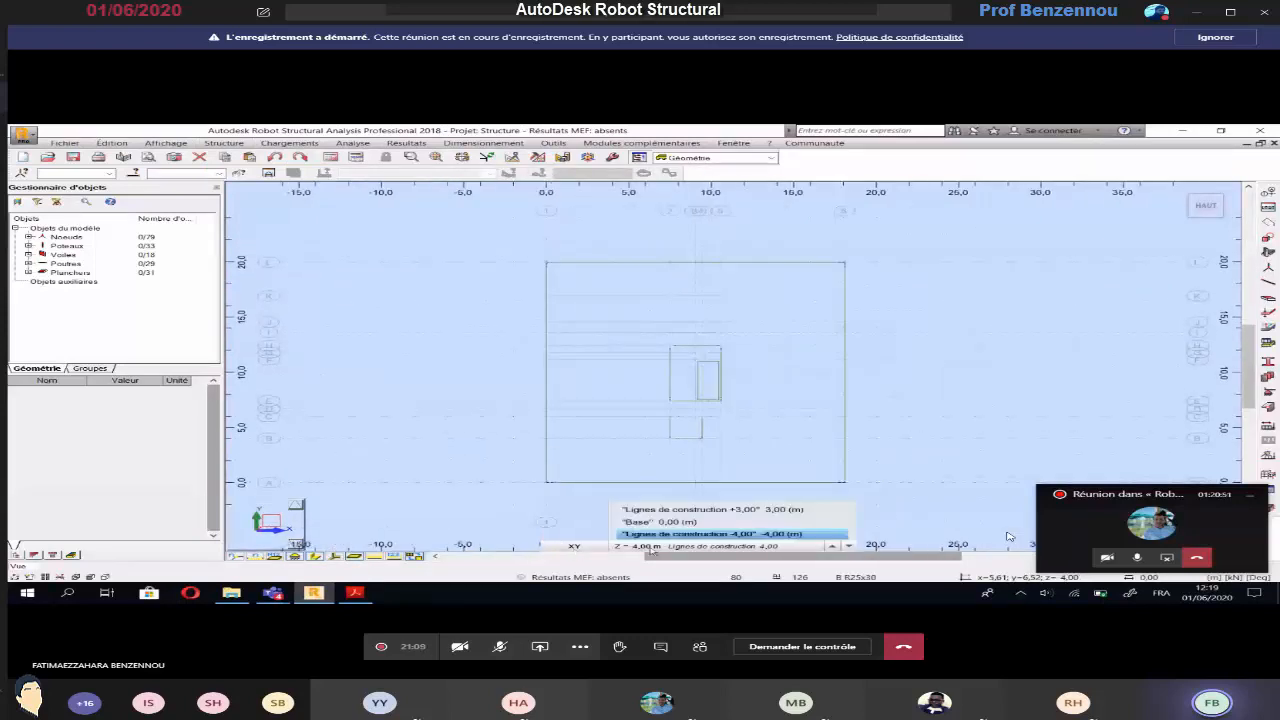
left_click(651, 536)
left_click_drag(892, 229, 519, 470)
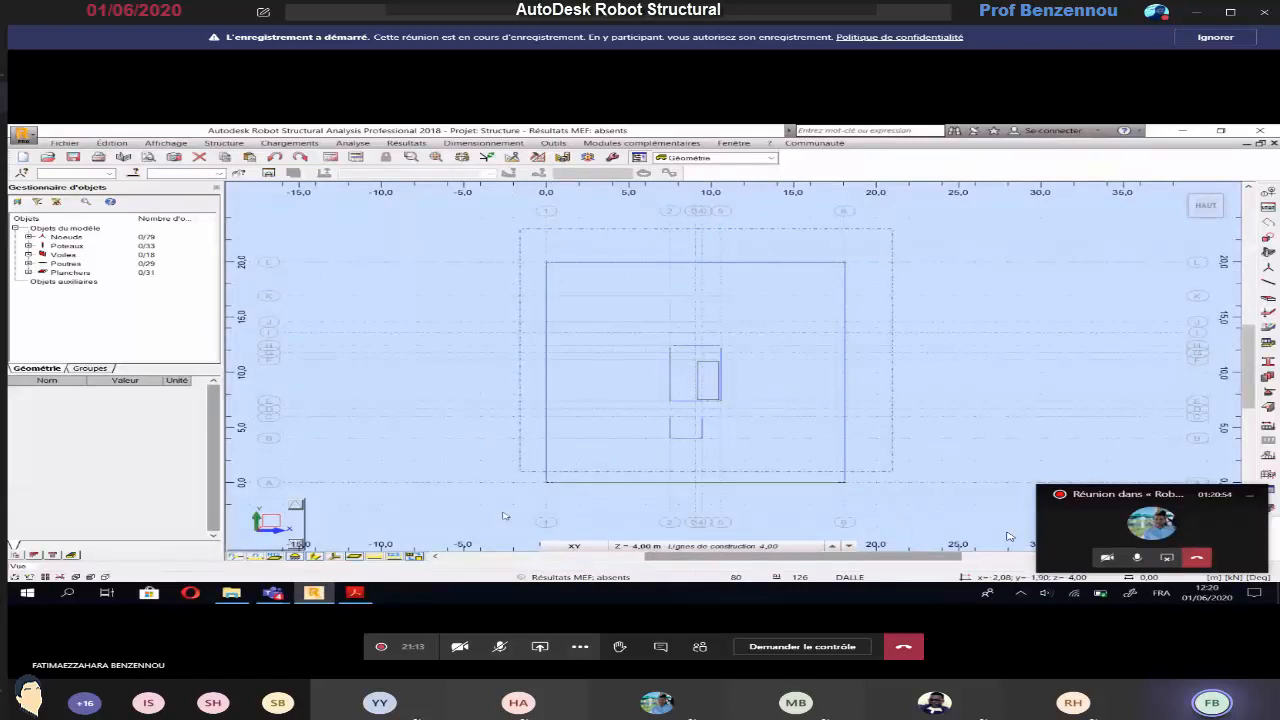
left_click(236, 145)
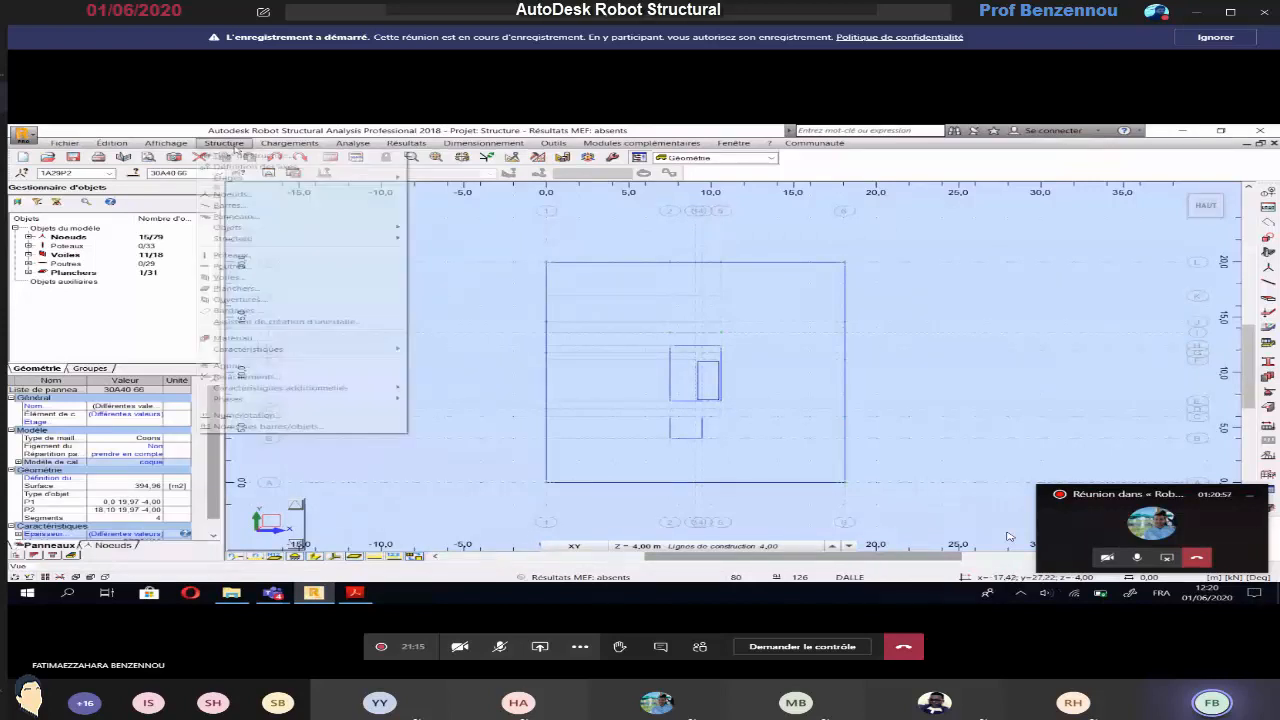
left_click(256, 368)
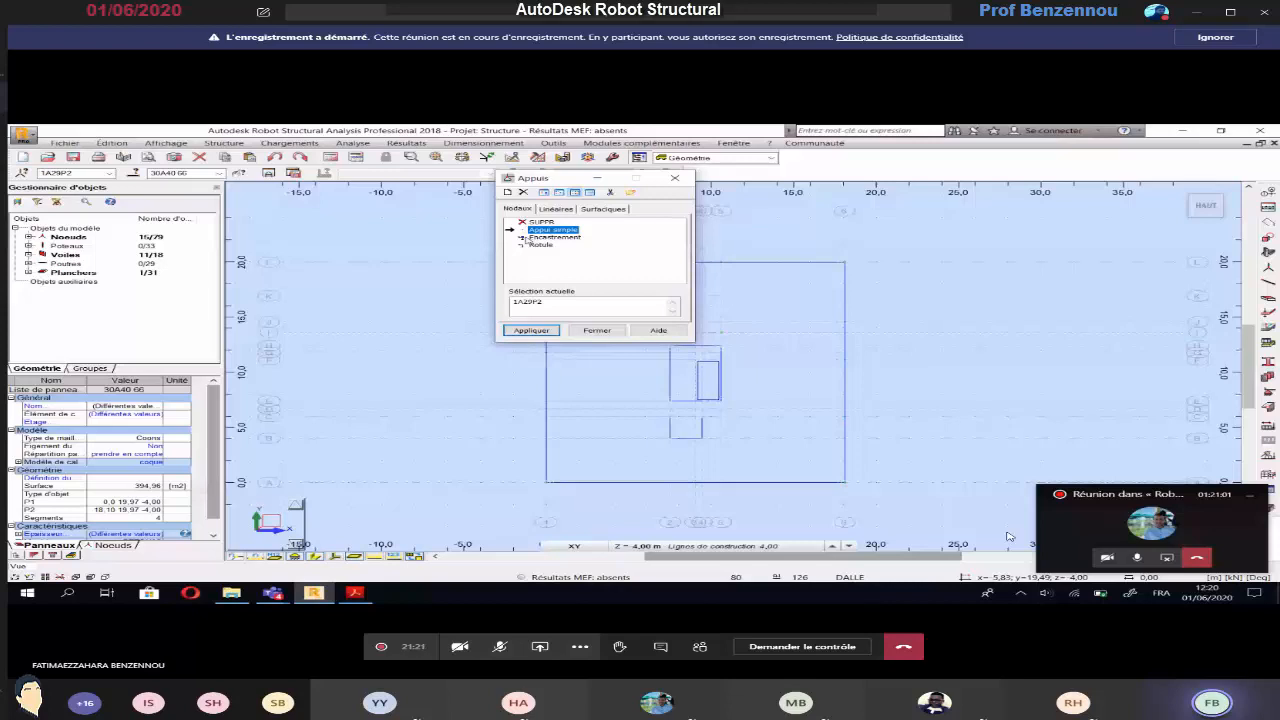
left_click(530, 237)
left_click_drag(562, 179, 325, 180)
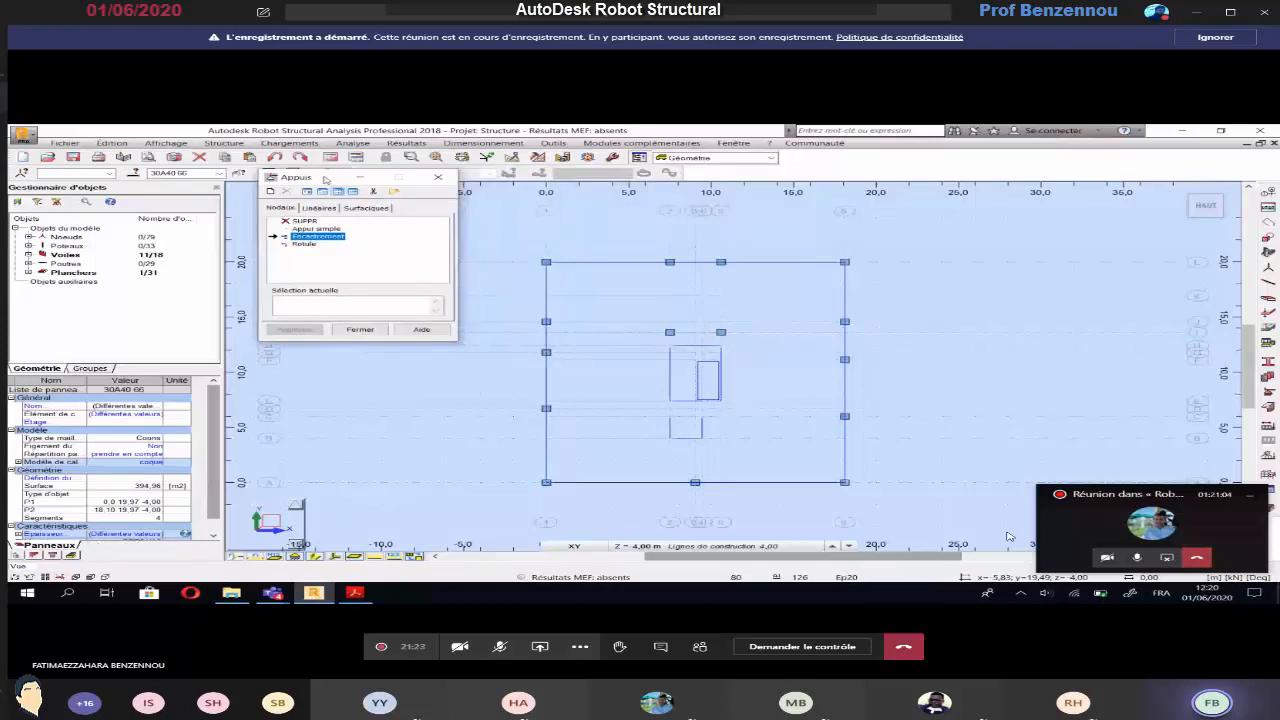
Apply Encastrement supports along the base of the four perimeter walls and the central core walls at the -4,00 level
left_click(601, 265)
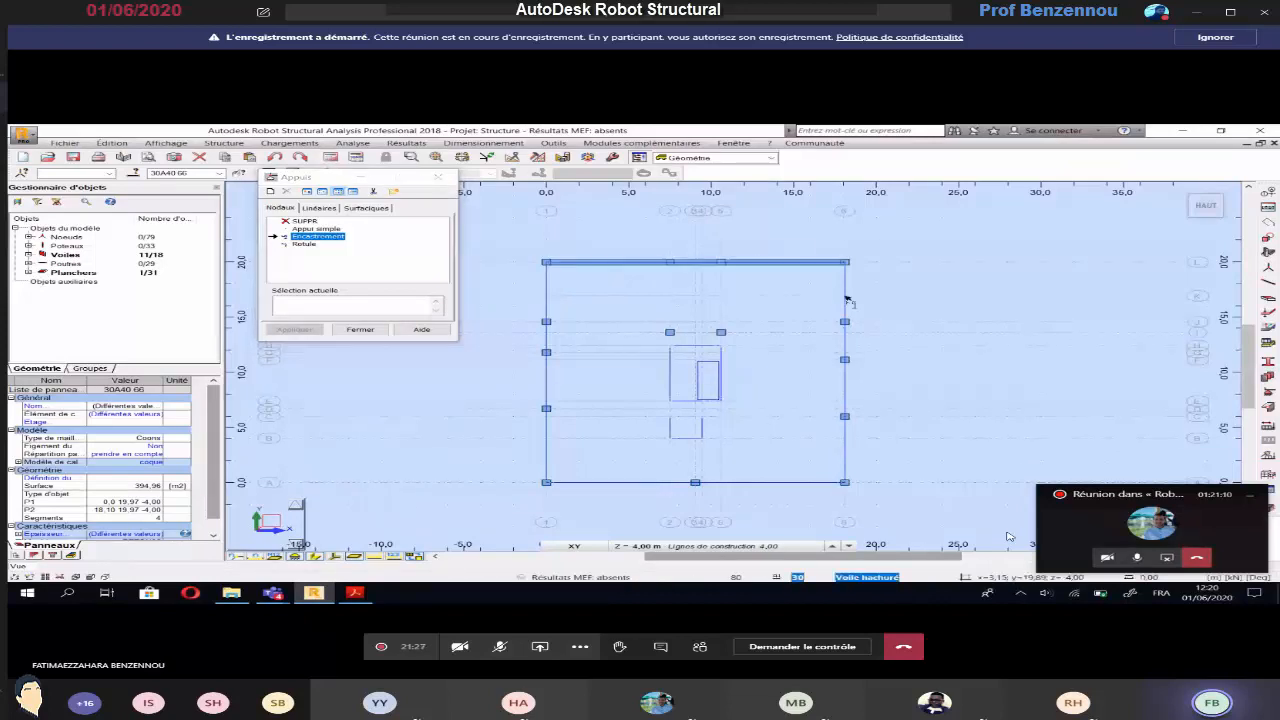
left_click(845, 300)
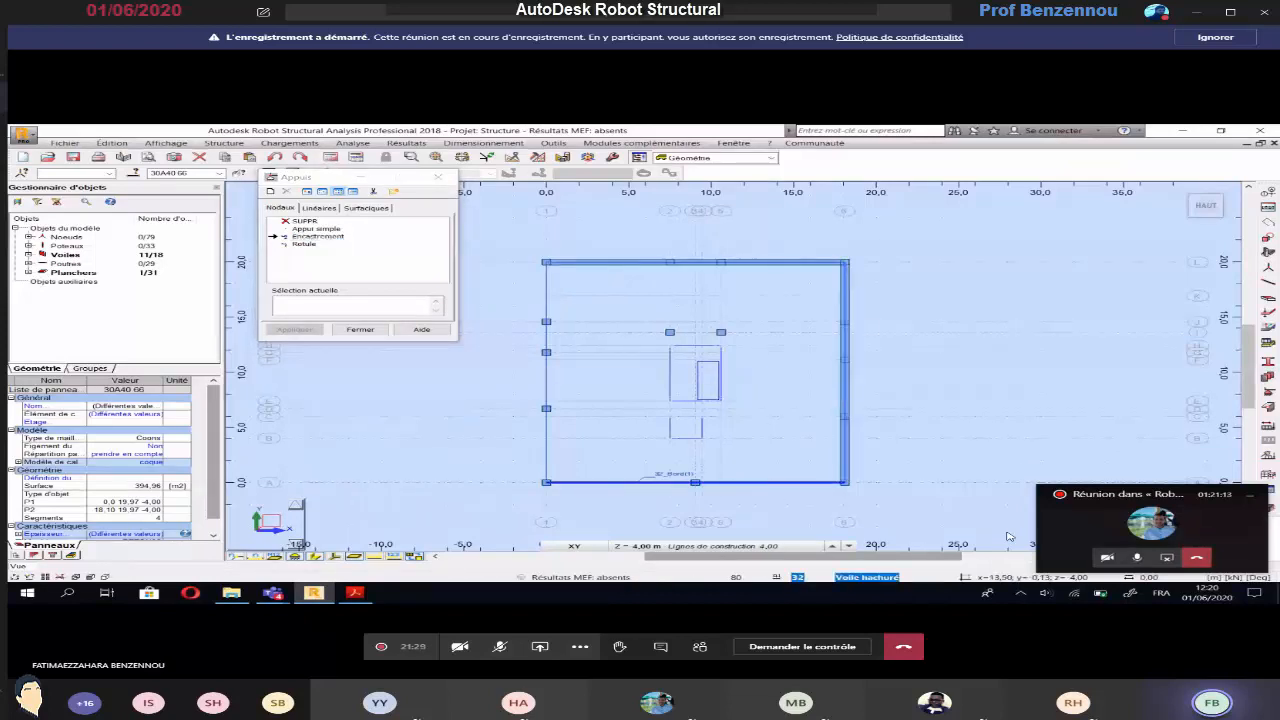
left_click(769, 483)
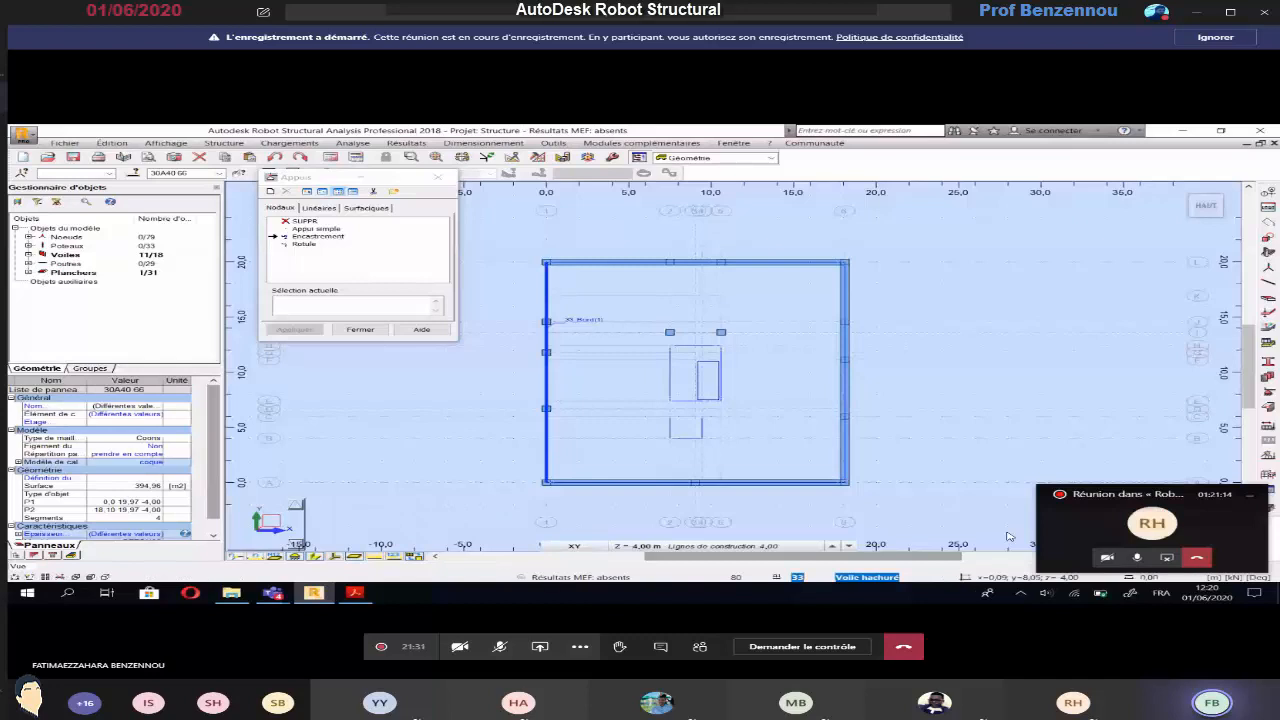
left_click(547, 395)
left_click(686, 347)
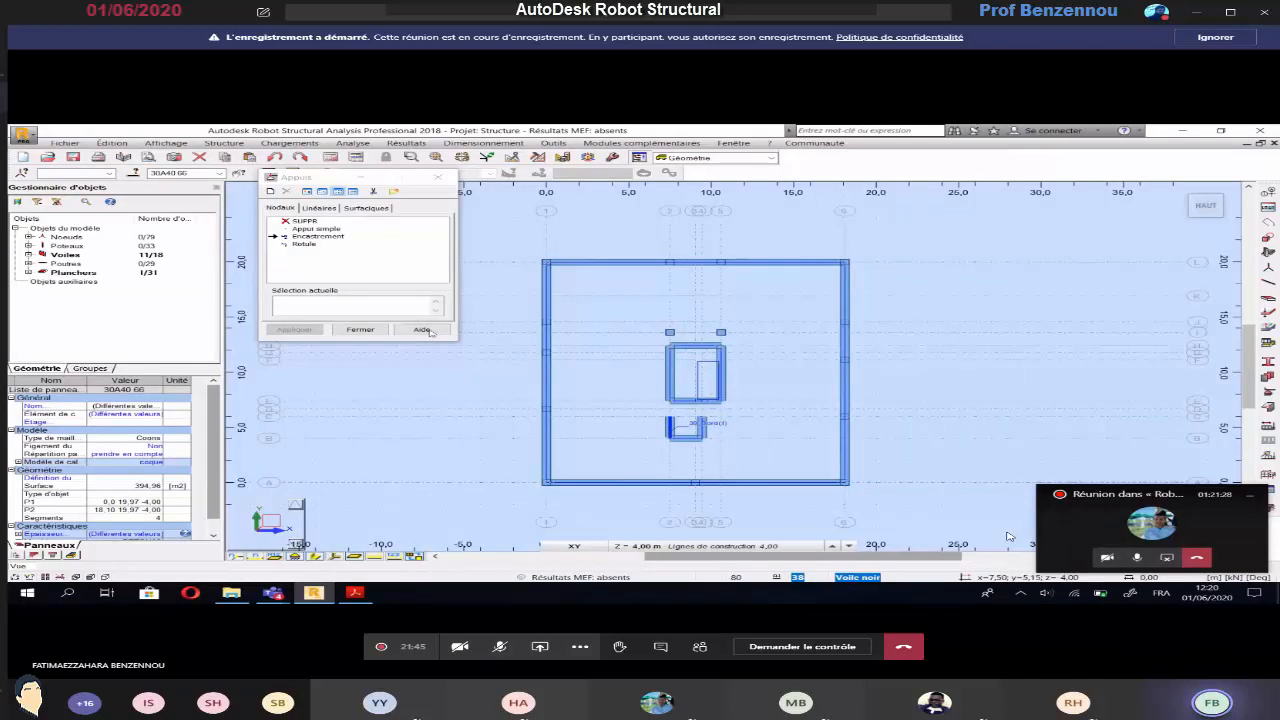
left_click(360, 330)
Switch to the 3D view, clear the selection and inspect the supported building from several angles
left_click(574, 546)
left_click(562, 461)
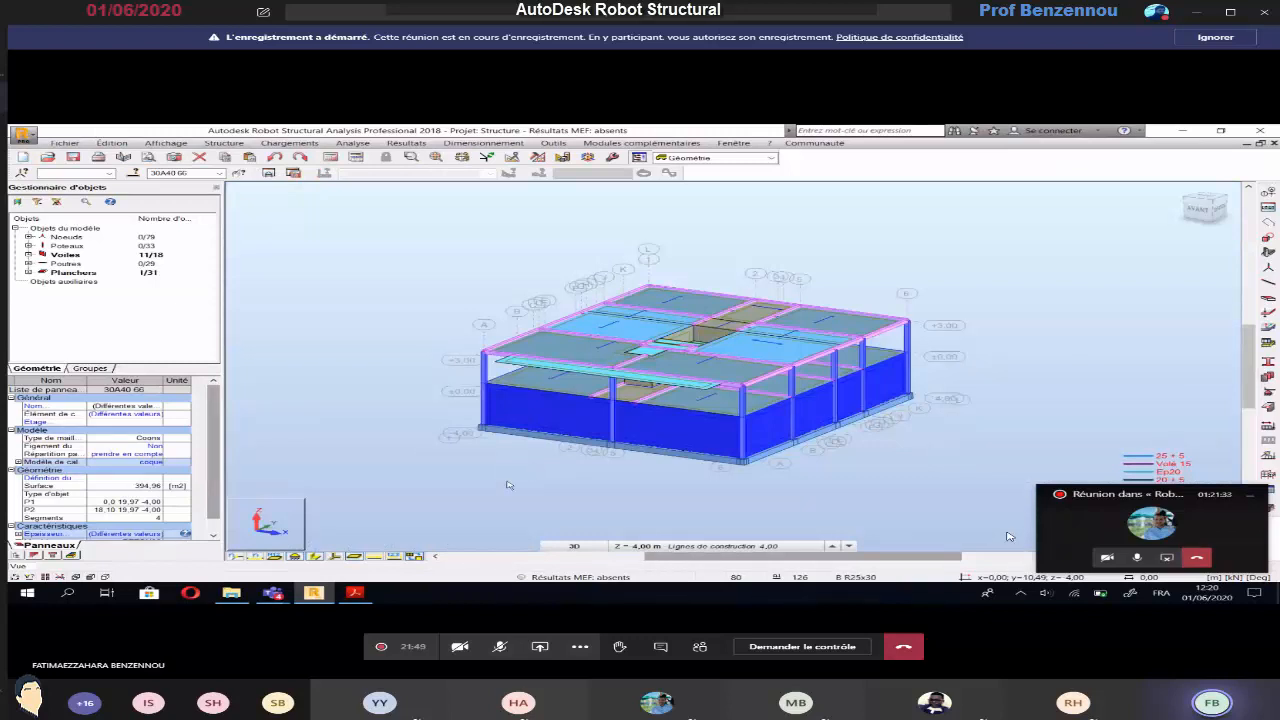
left_click(508, 485)
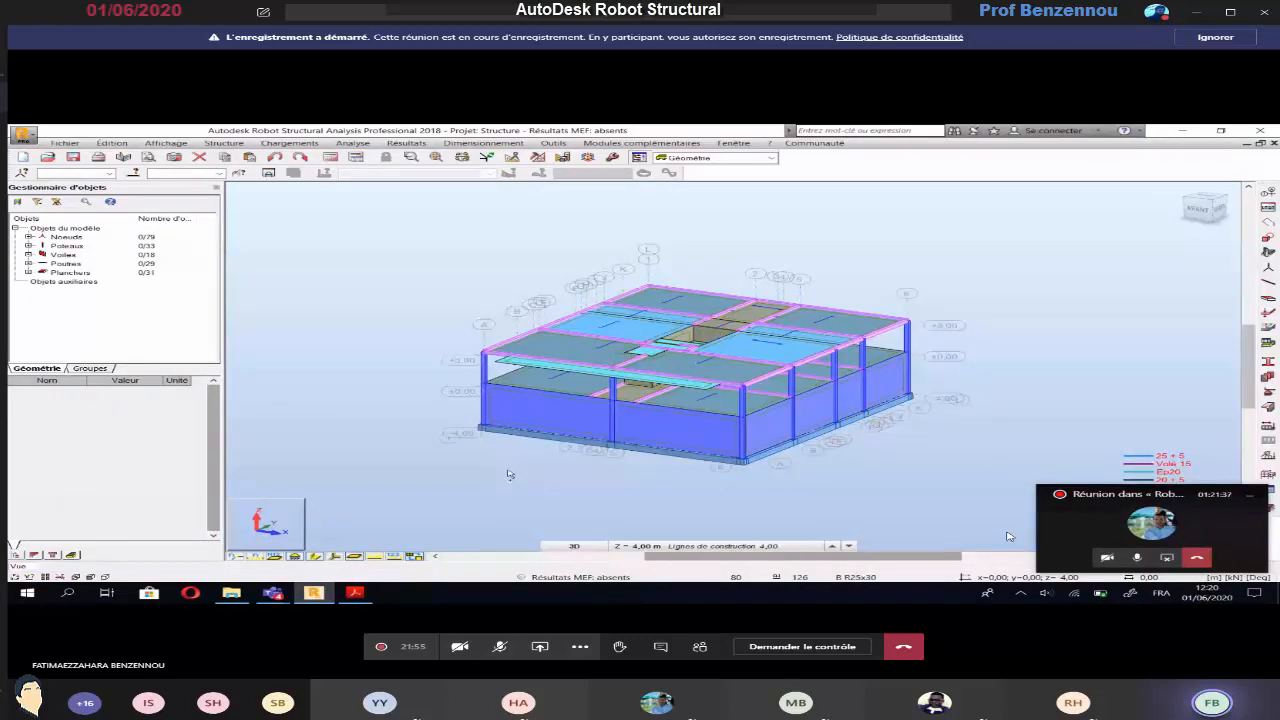
middle_click_drag(508, 474, 520, 429, "shift")
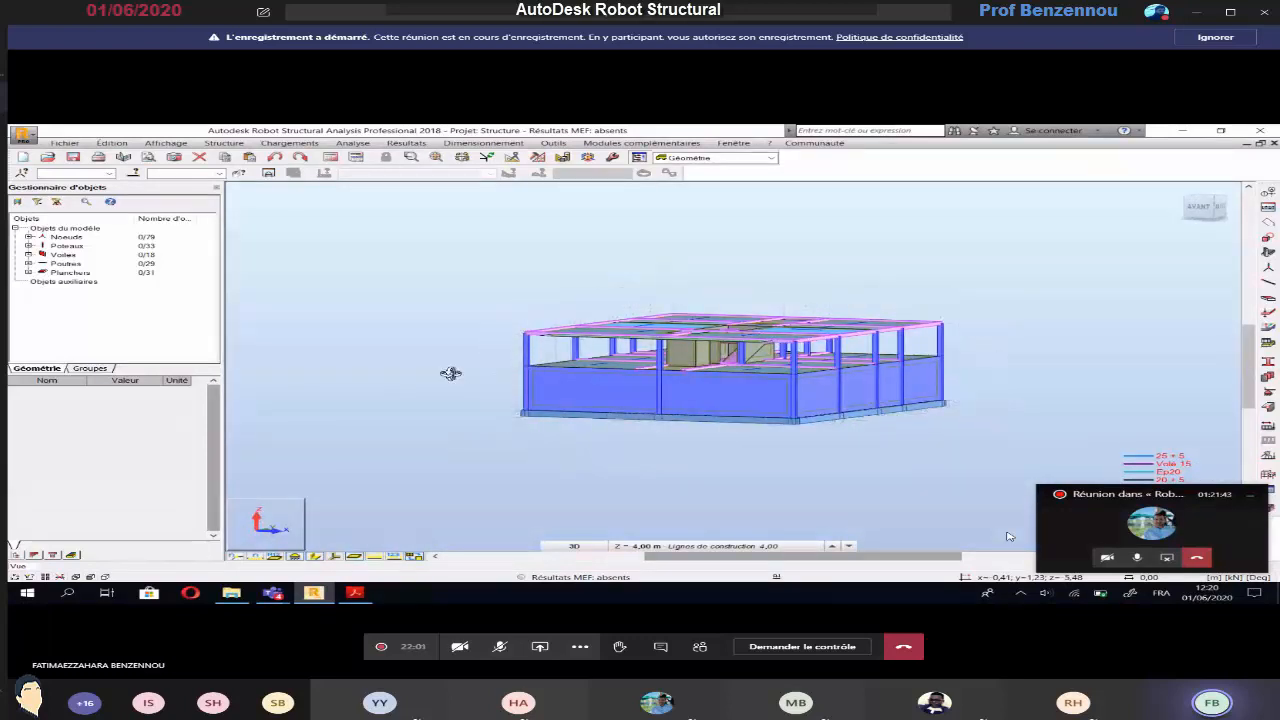
mouse_move(449, 371)
middle_mouse_down("shift")
mouse_move(437, 397)
mouse_move(460, 383)
middle_mouse_up("shift")
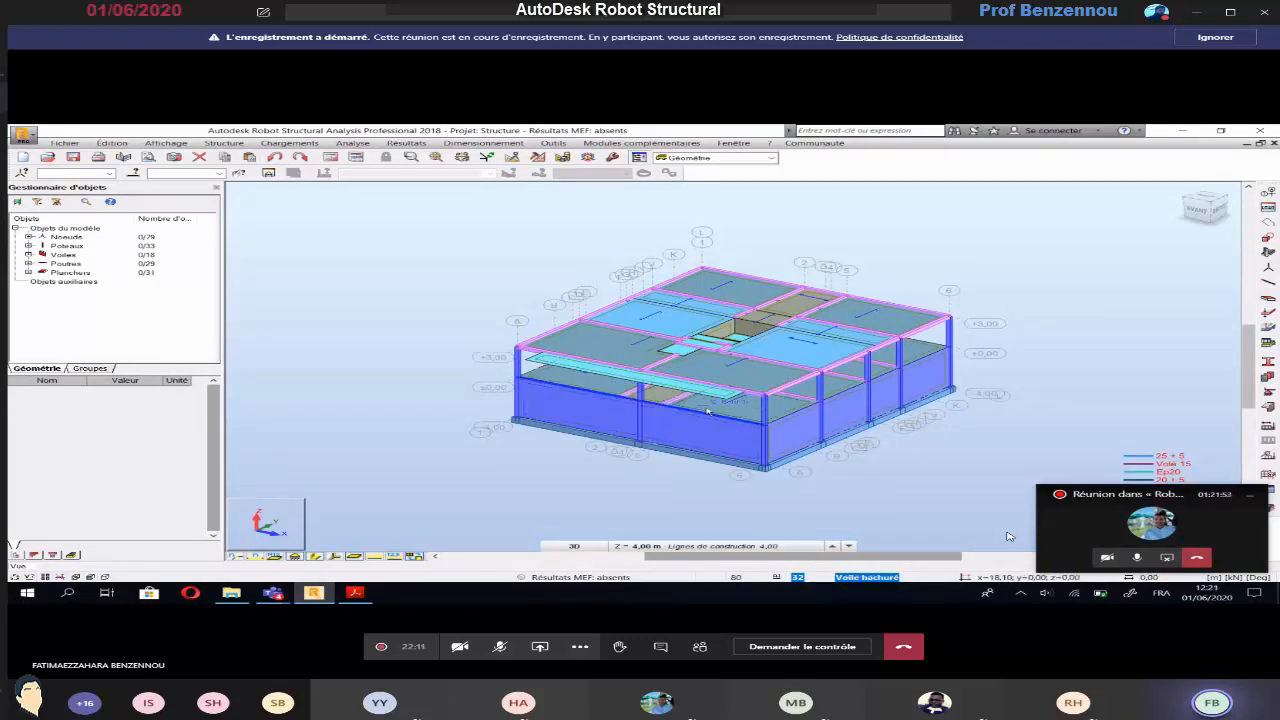
Define three storeys manually from base level 0,00 m, with heights of -4 m, 4 m and 3 m
left_click(224, 143)
mouse_move(230, 177)
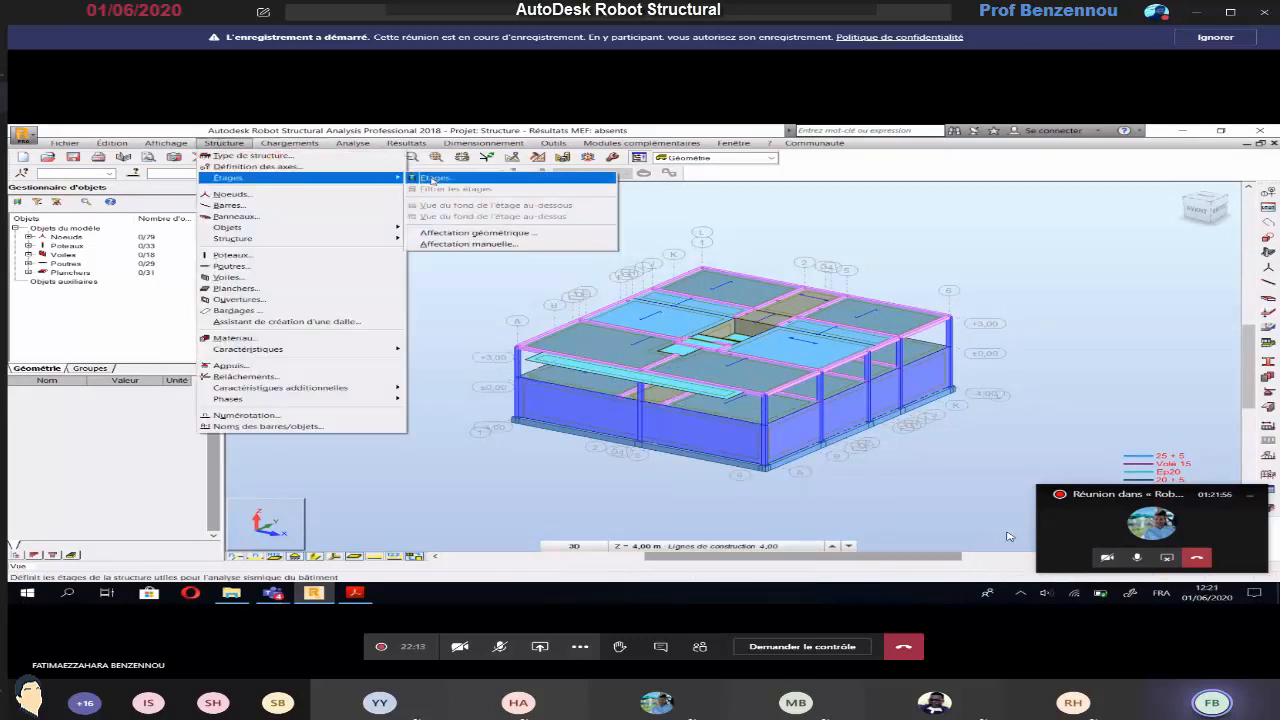
left_click(434, 178)
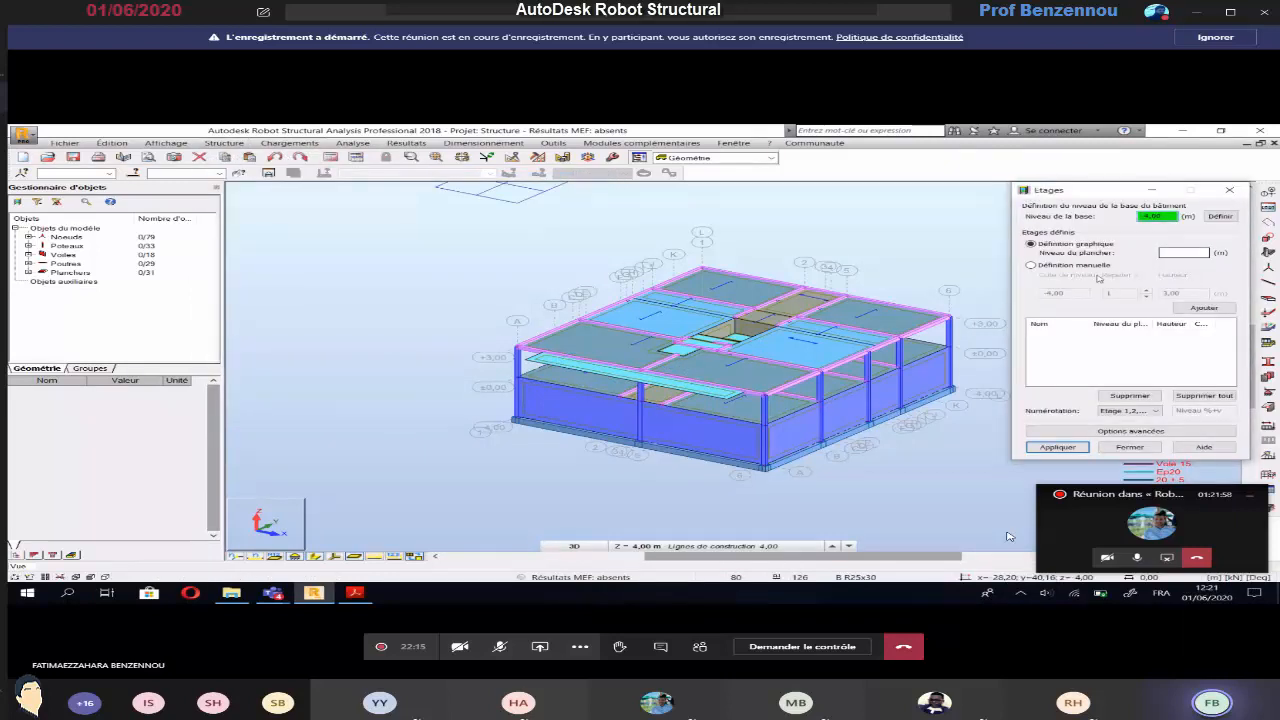
left_click(1033, 266)
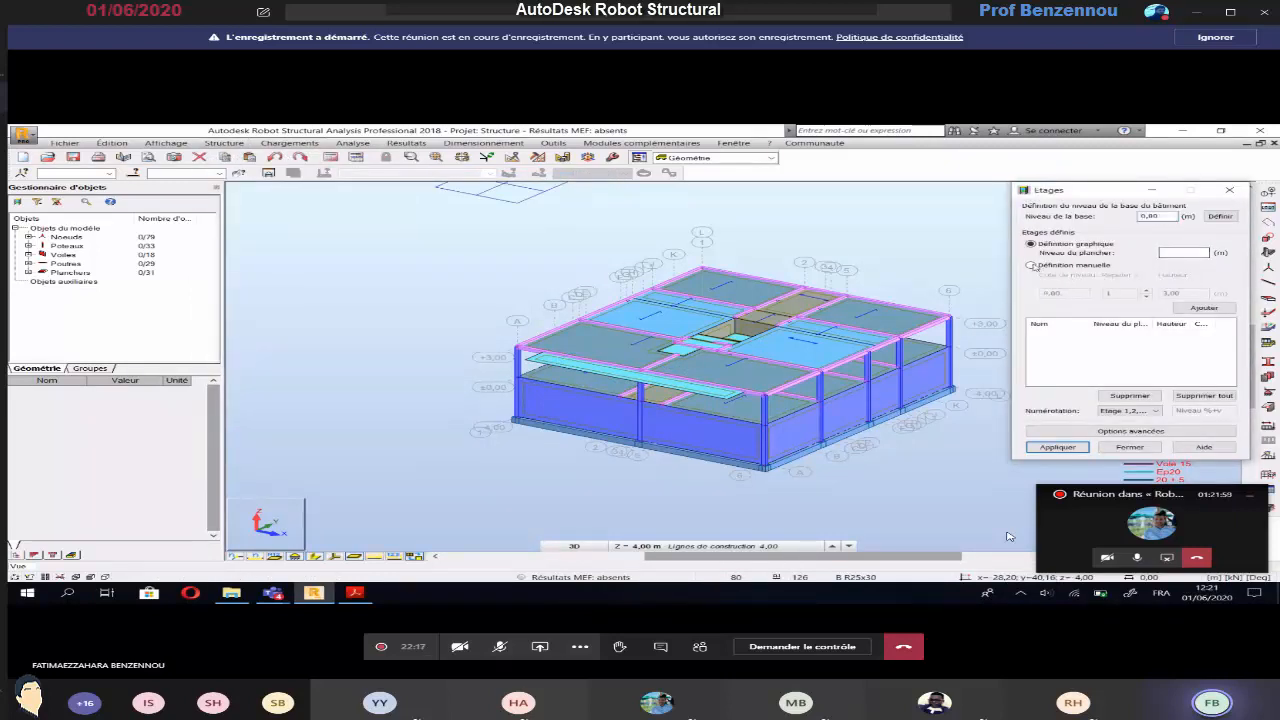
left_click_drag(1196, 294, 1135, 291)
type("4")
left_click(1190, 308)
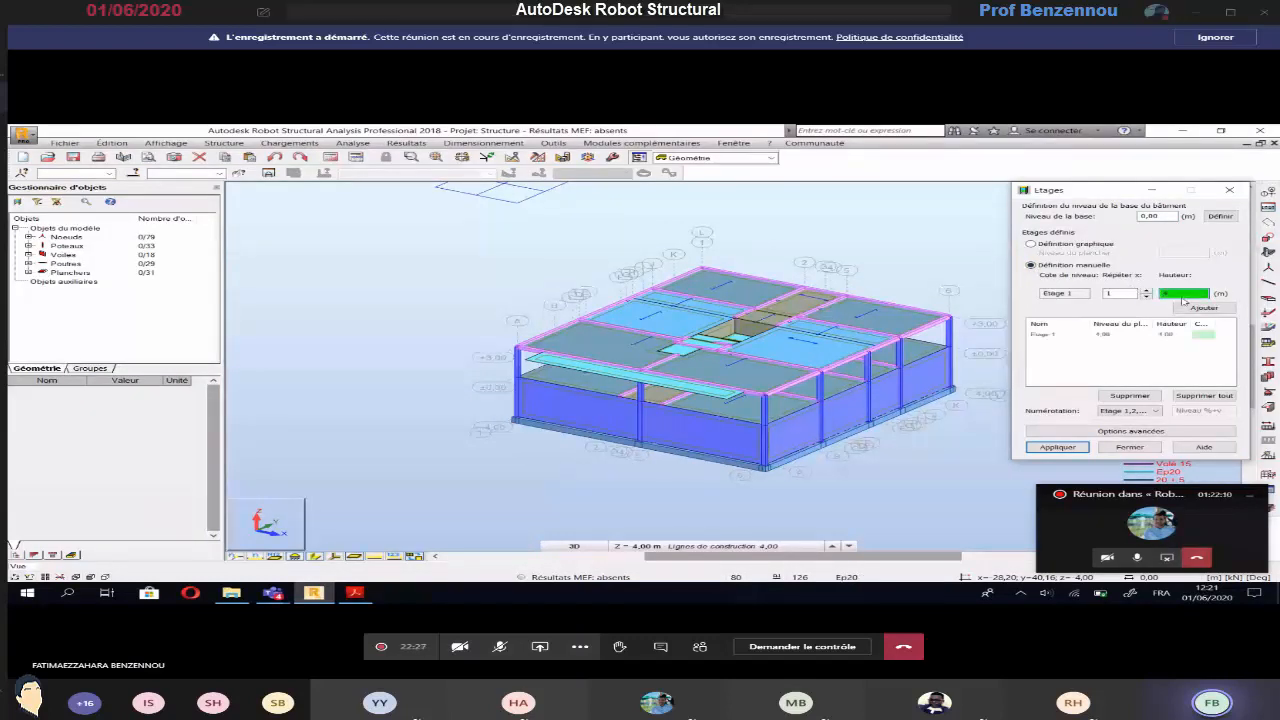
left_click(1186, 304)
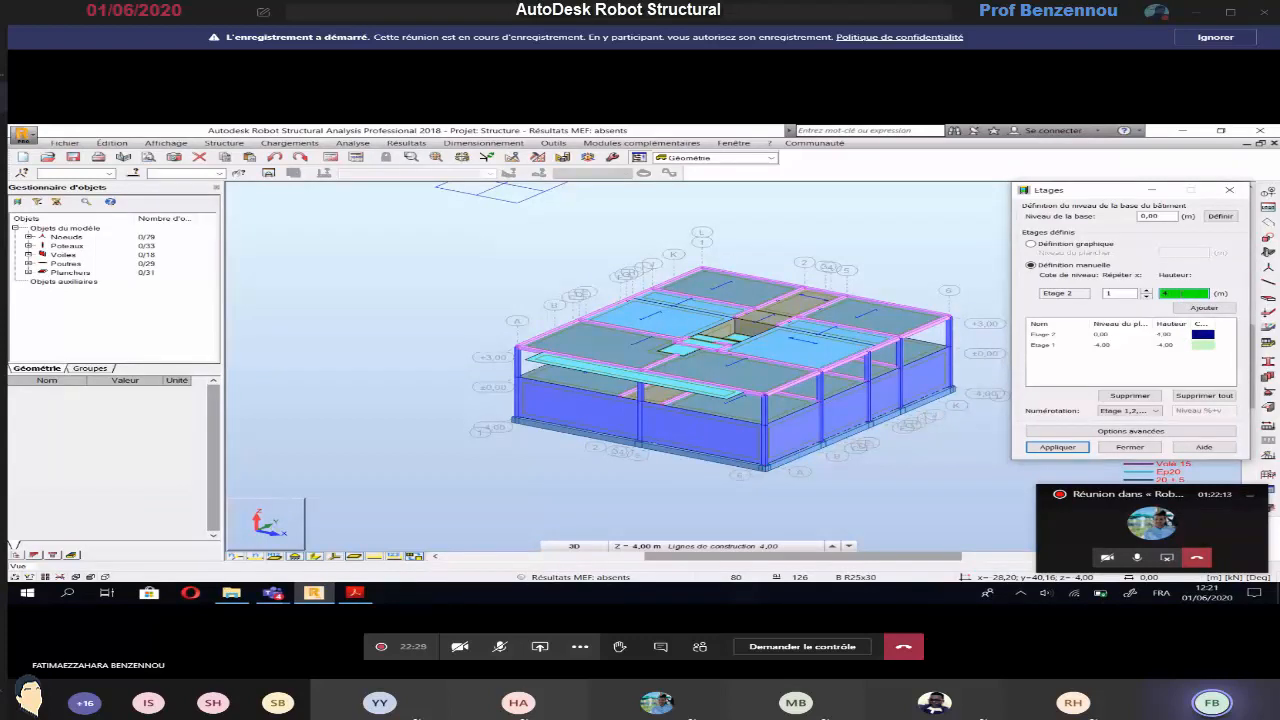
type("3")
key("Return")
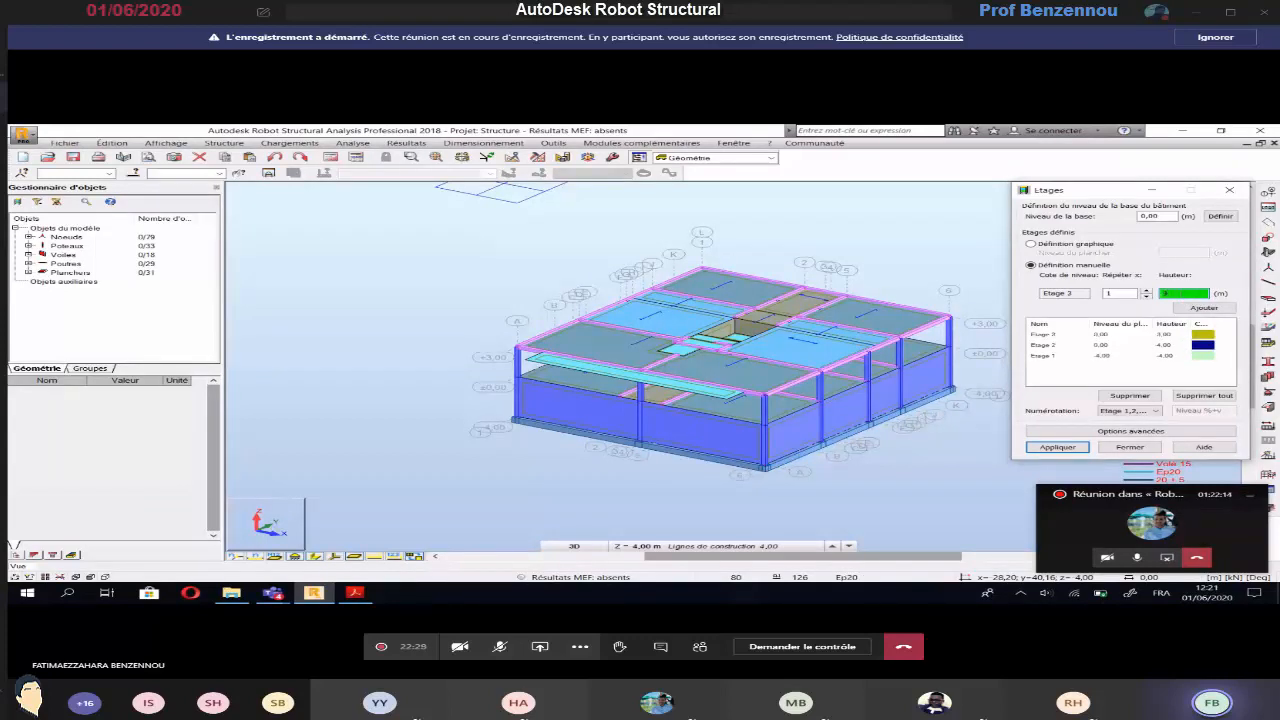
Rename the lowest storey as SS and the middle storey as PH SS / RDC
left_click(1045, 357)
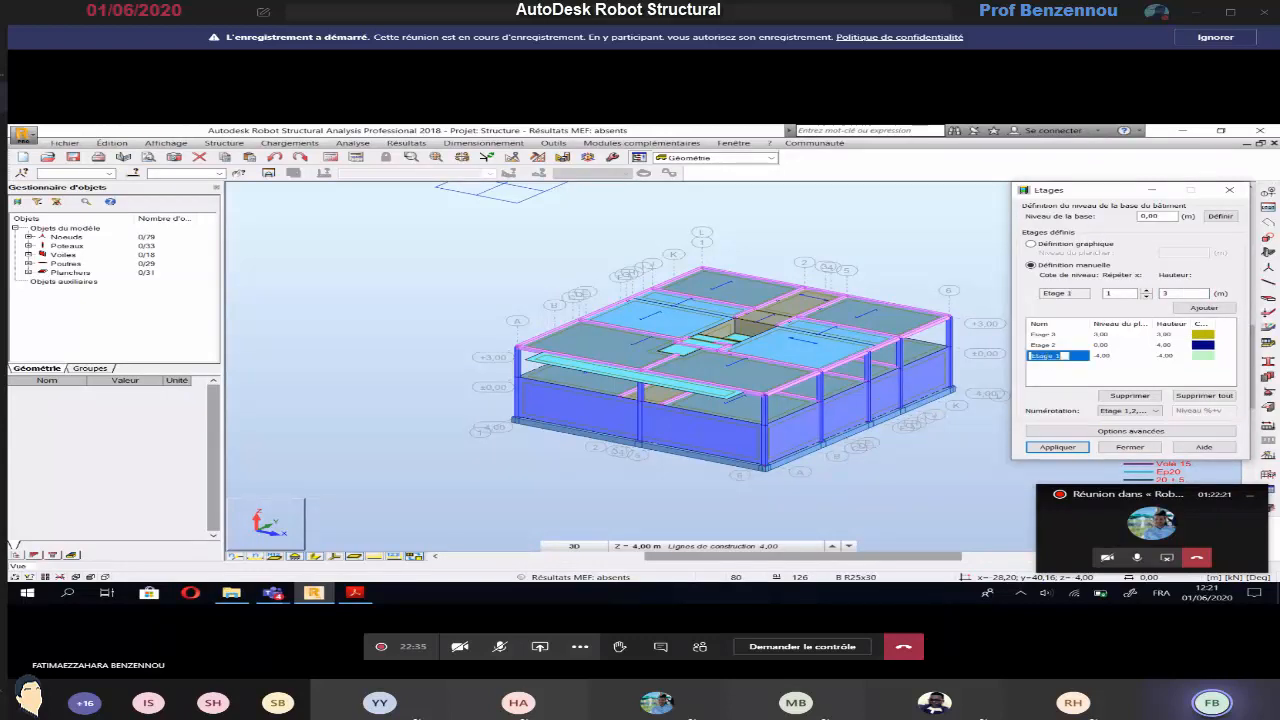
type("SS 1")
left_click(1050, 345)
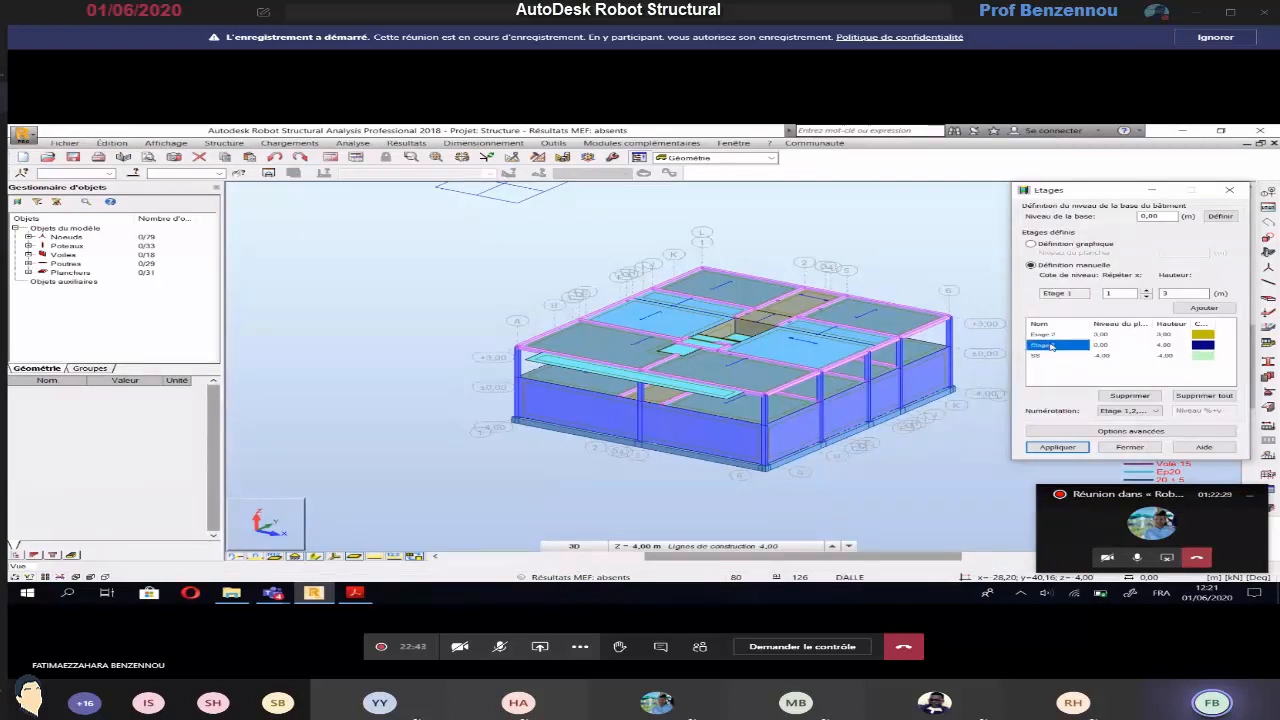
left_click(1050, 345)
type("PH SS / RDC")
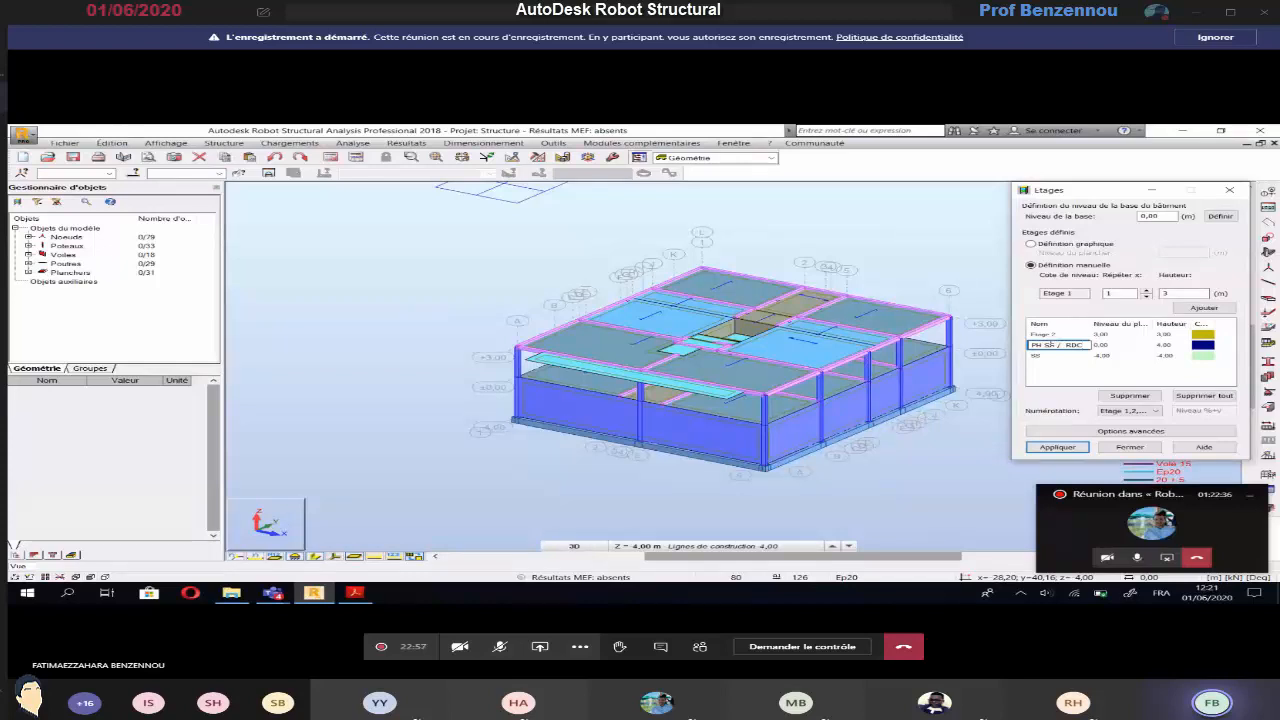
key("Return")
key("Return")
Rename the highest storey as PH RDC / TERRASSE and apply the storey definition
left_click(1055, 335)
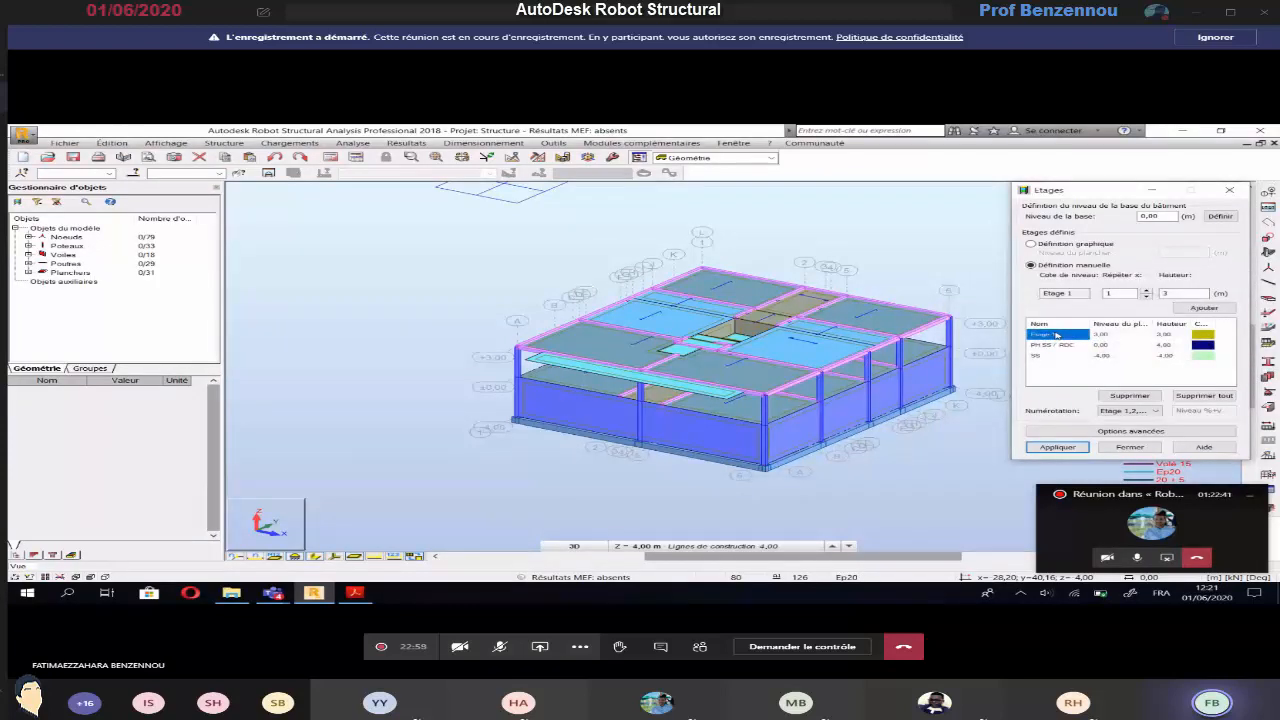
left_click(1055, 335)
type("PH RDC / TERRASSE")
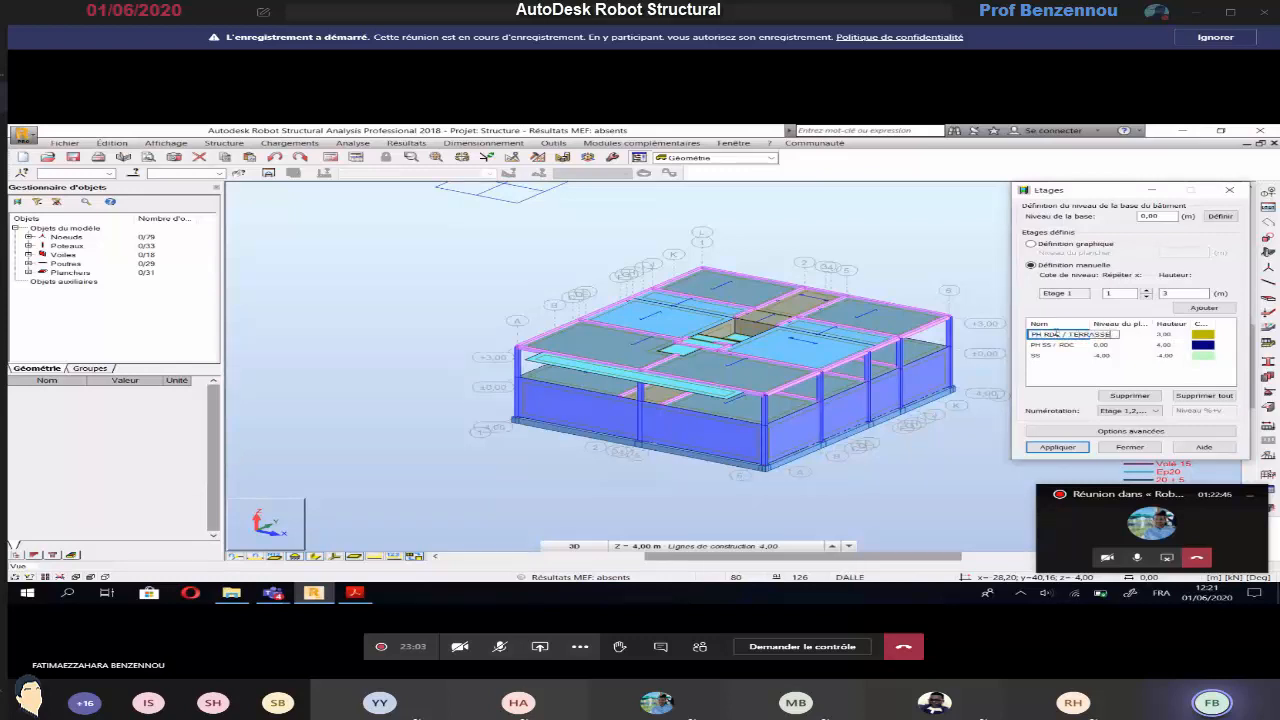
key("Return")
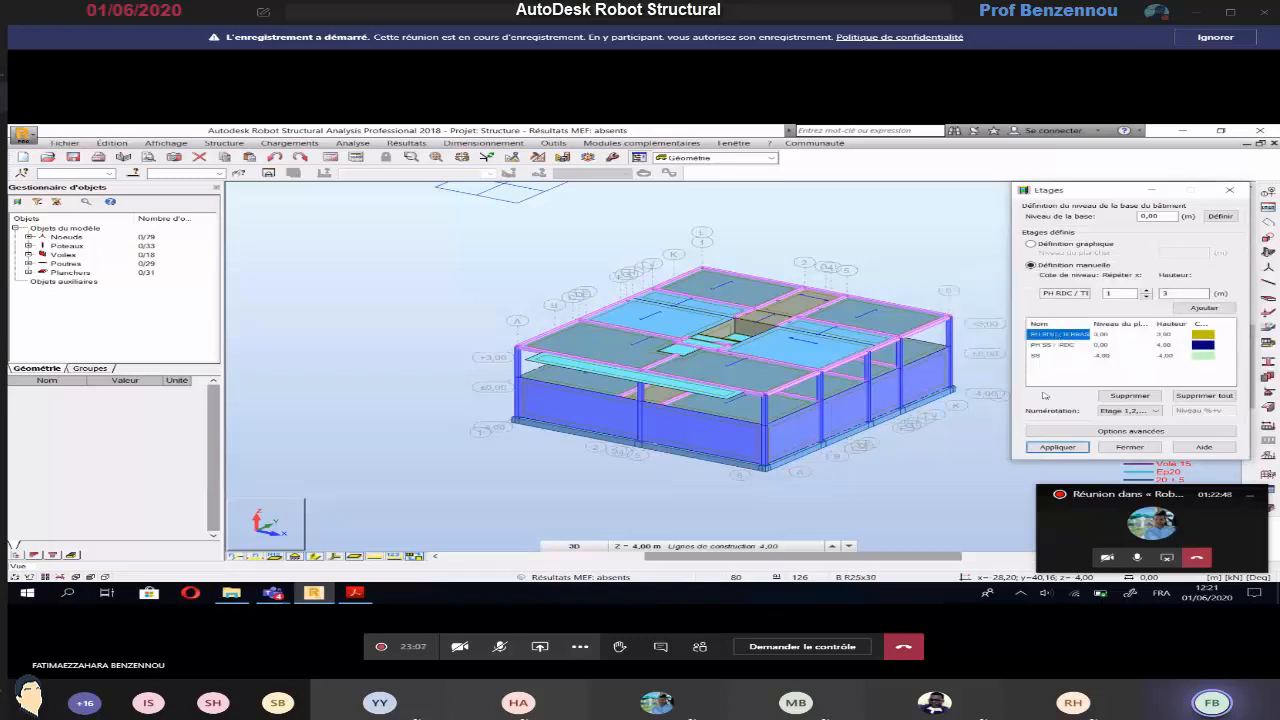
left_click(1057, 447)
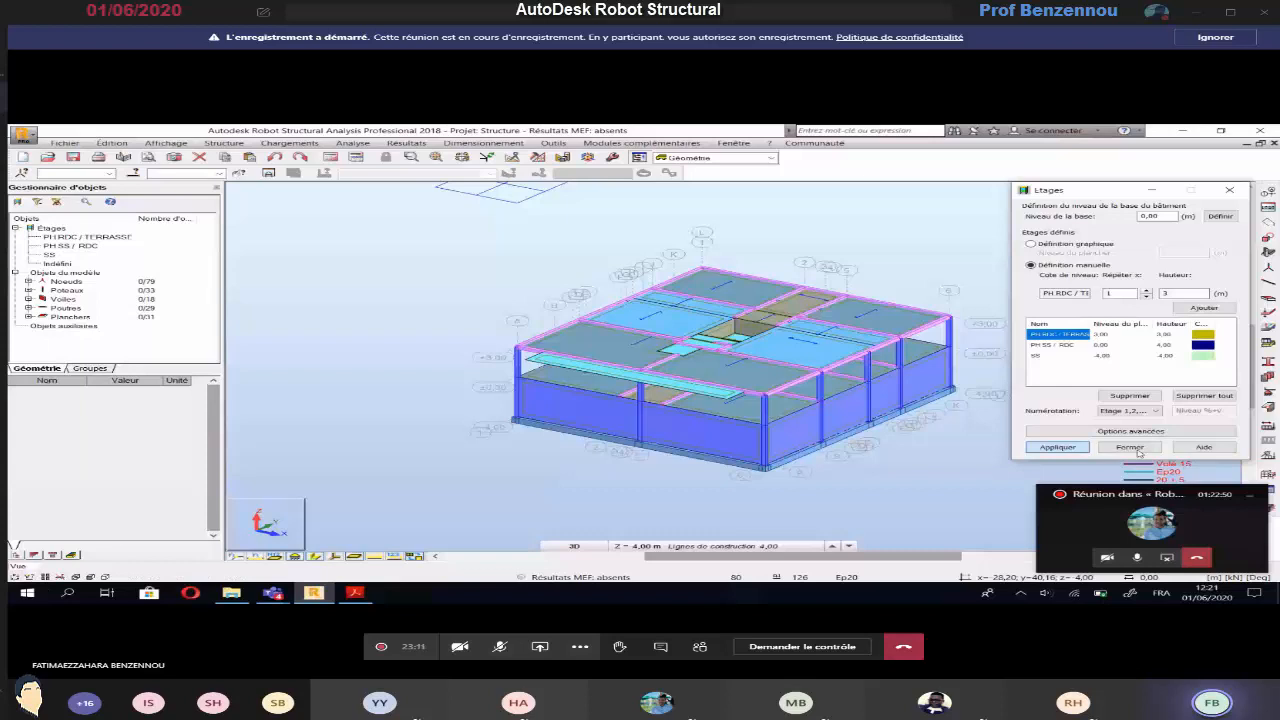
left_click(1129, 447)
Isolate the PH RDC / TERRASSE storey in the 3D view, and restore the display of the whole building
left_click(66, 238)
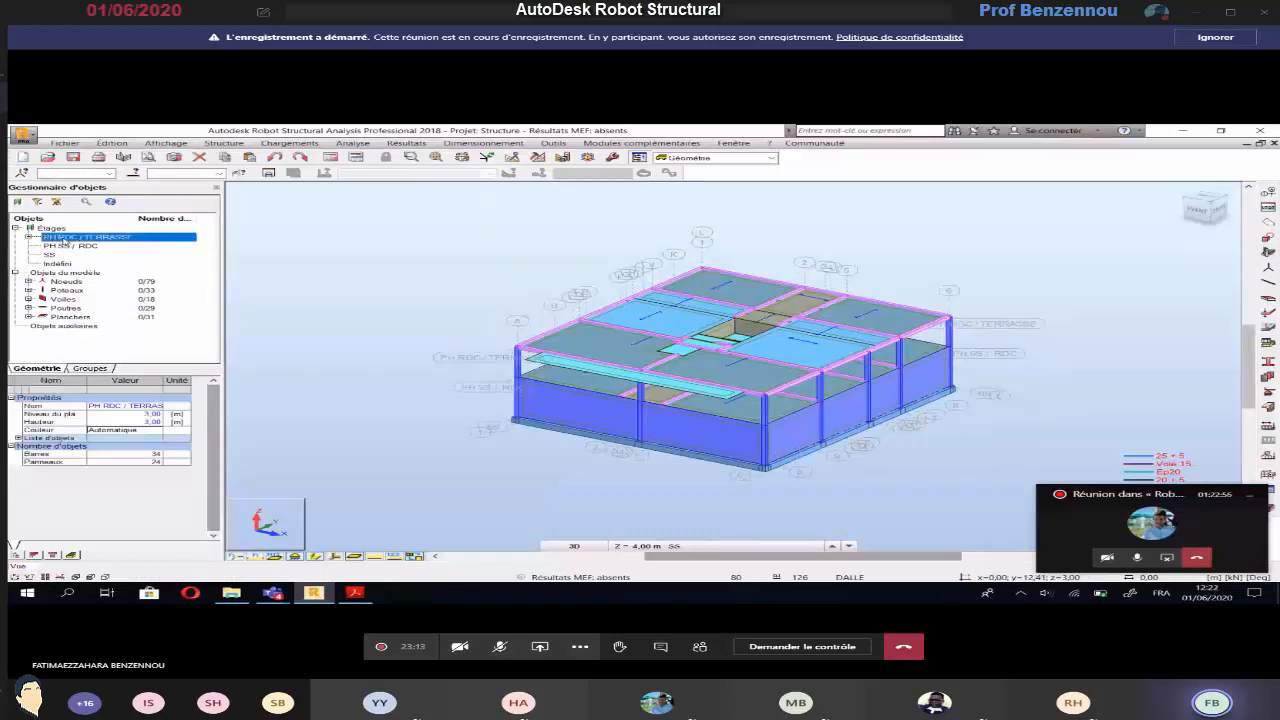
double_click(66, 238)
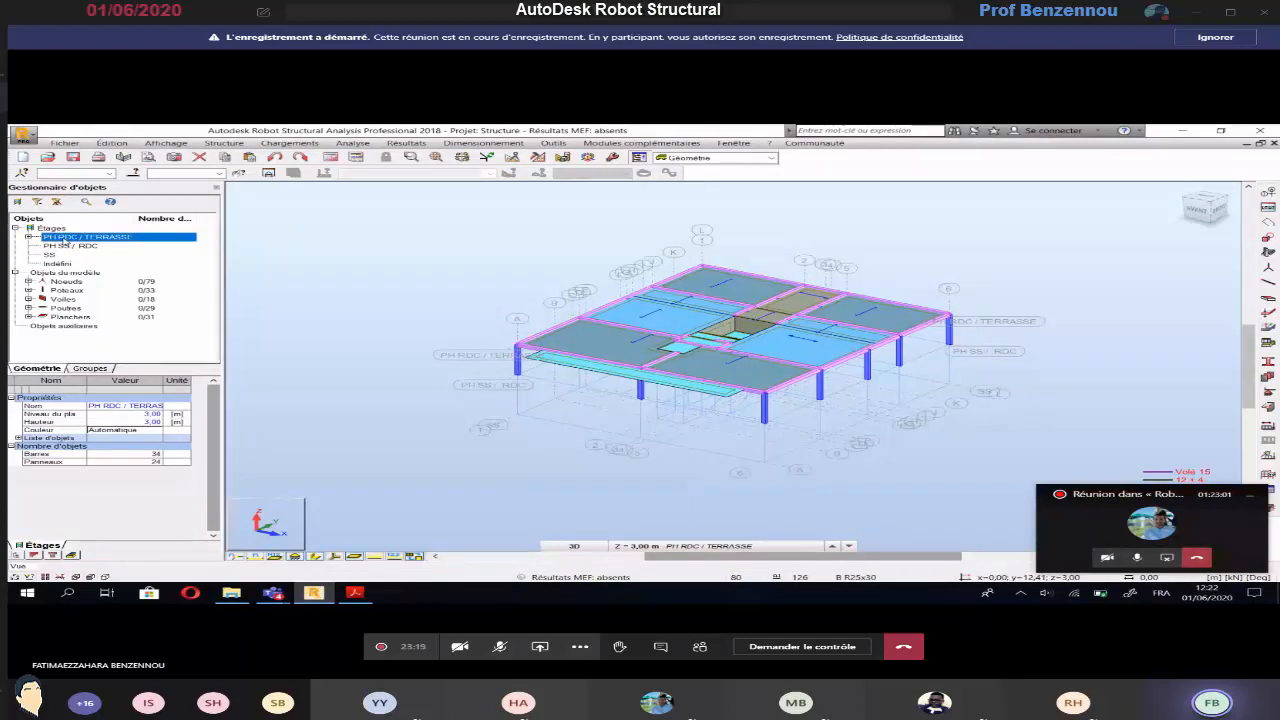
left_click(56, 203)
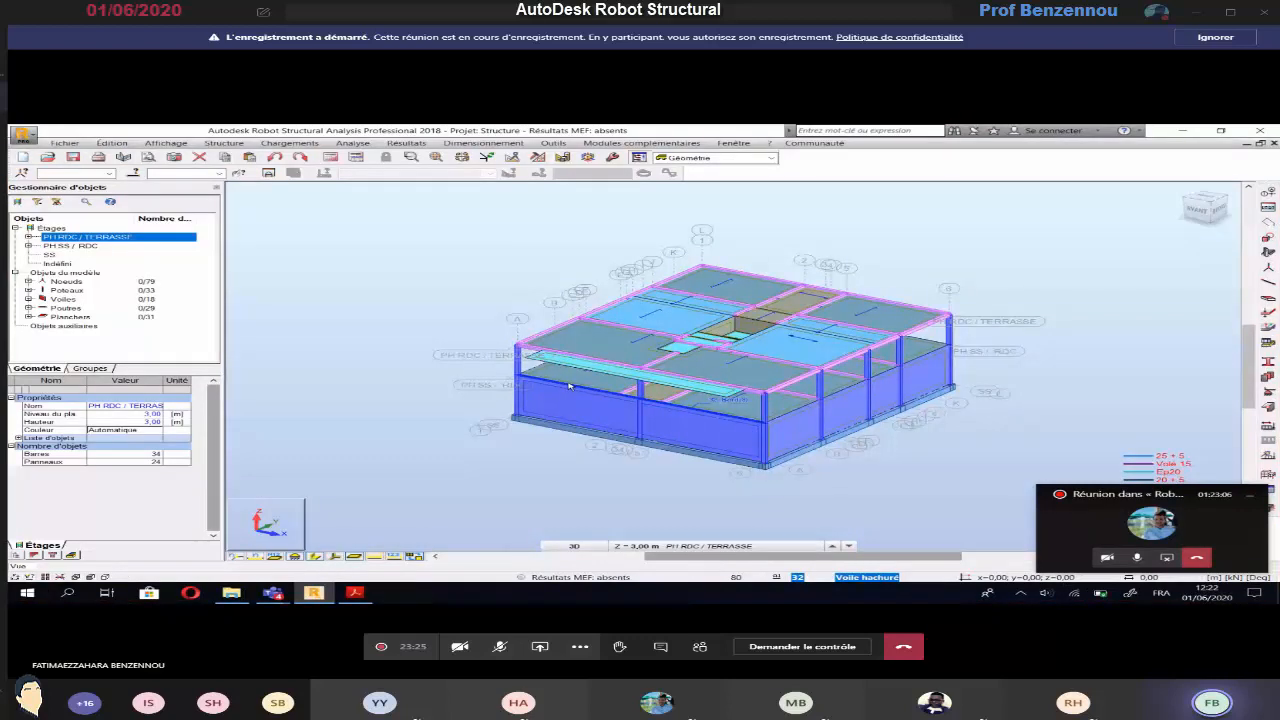
Check the permanent and live load values in the EXERCICE 3 PDF, and return to Robot Structural Analysis
left_click(289, 143)
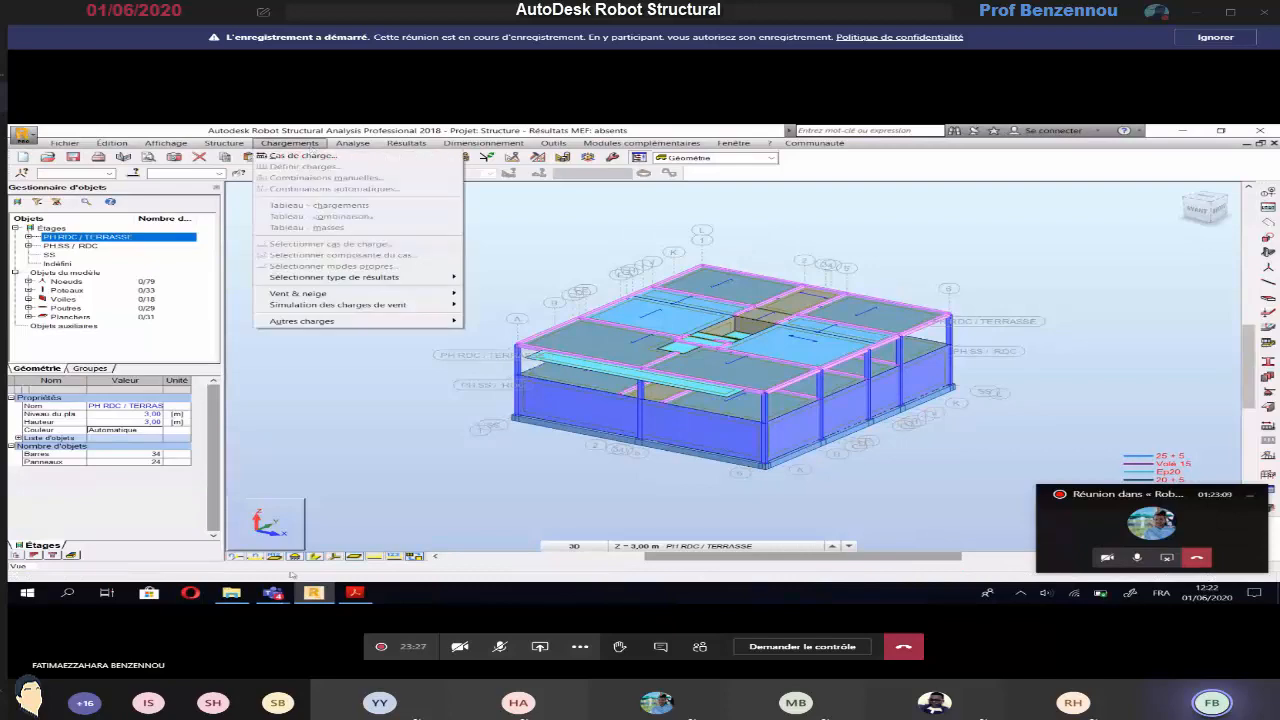
left_click(354, 592)
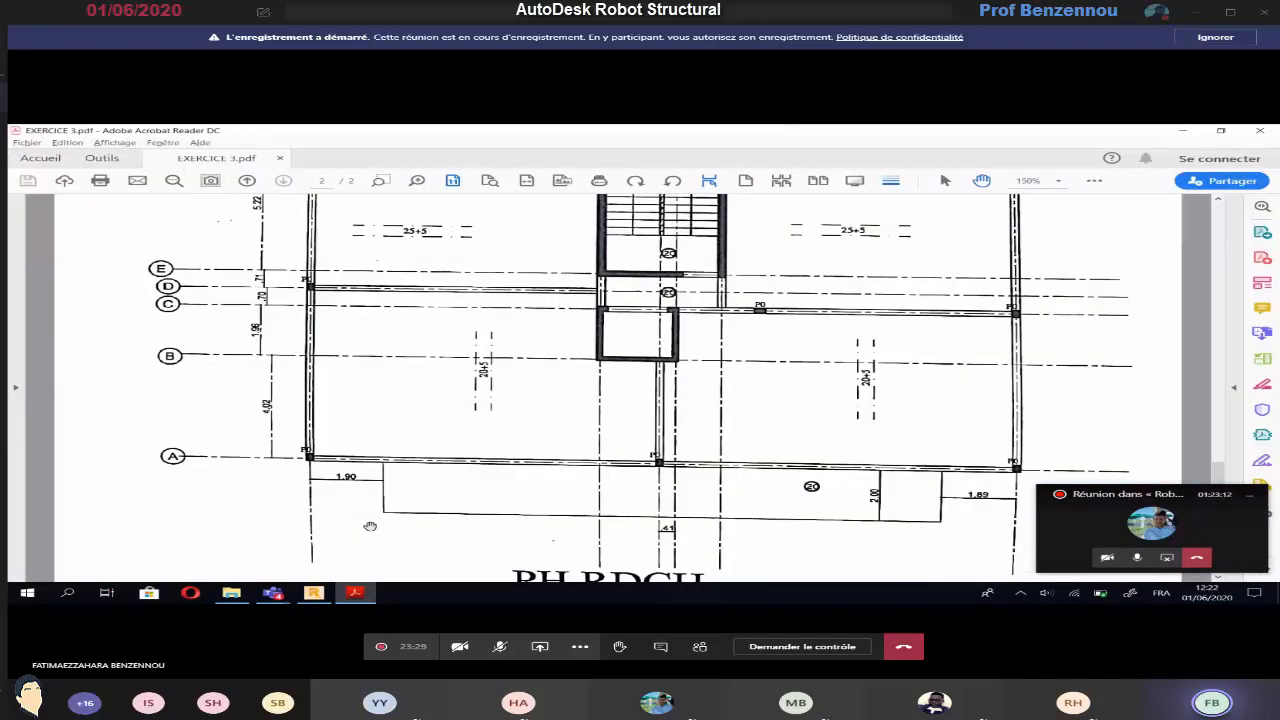
scroll(370, 527, "up", 5)
scroll(370, 527, "up", 5)
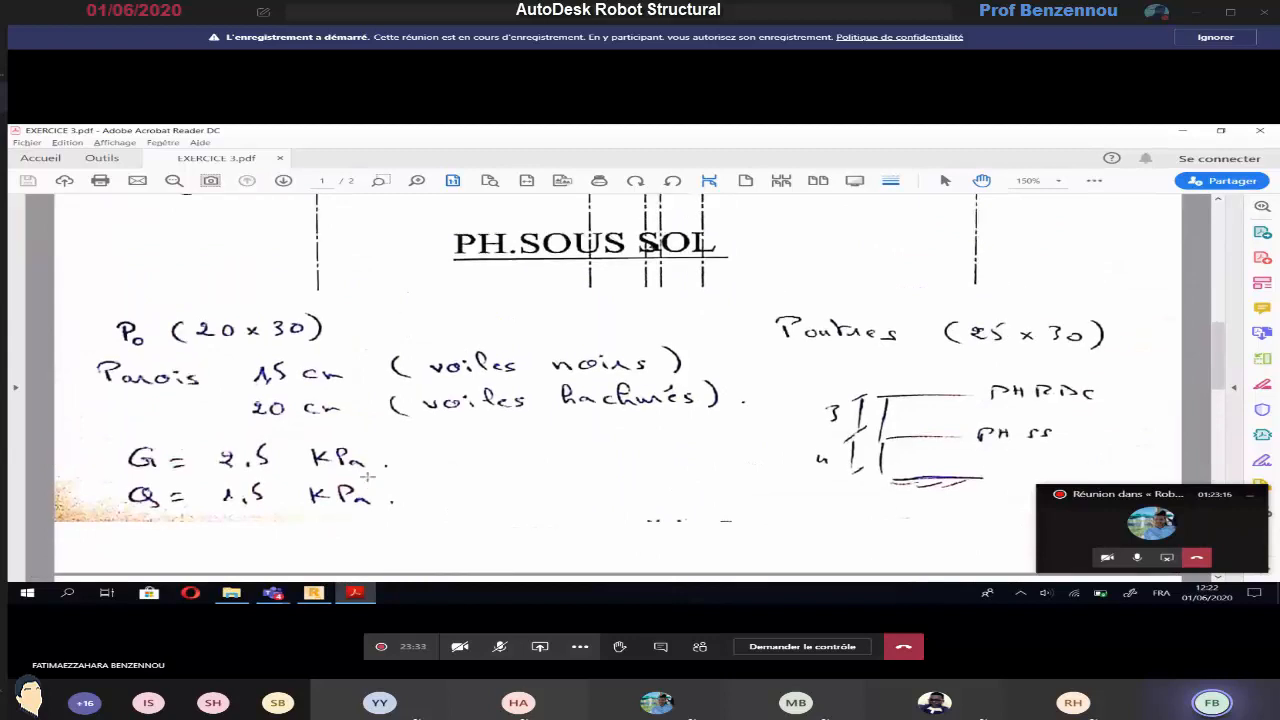
key("alt+Tab")
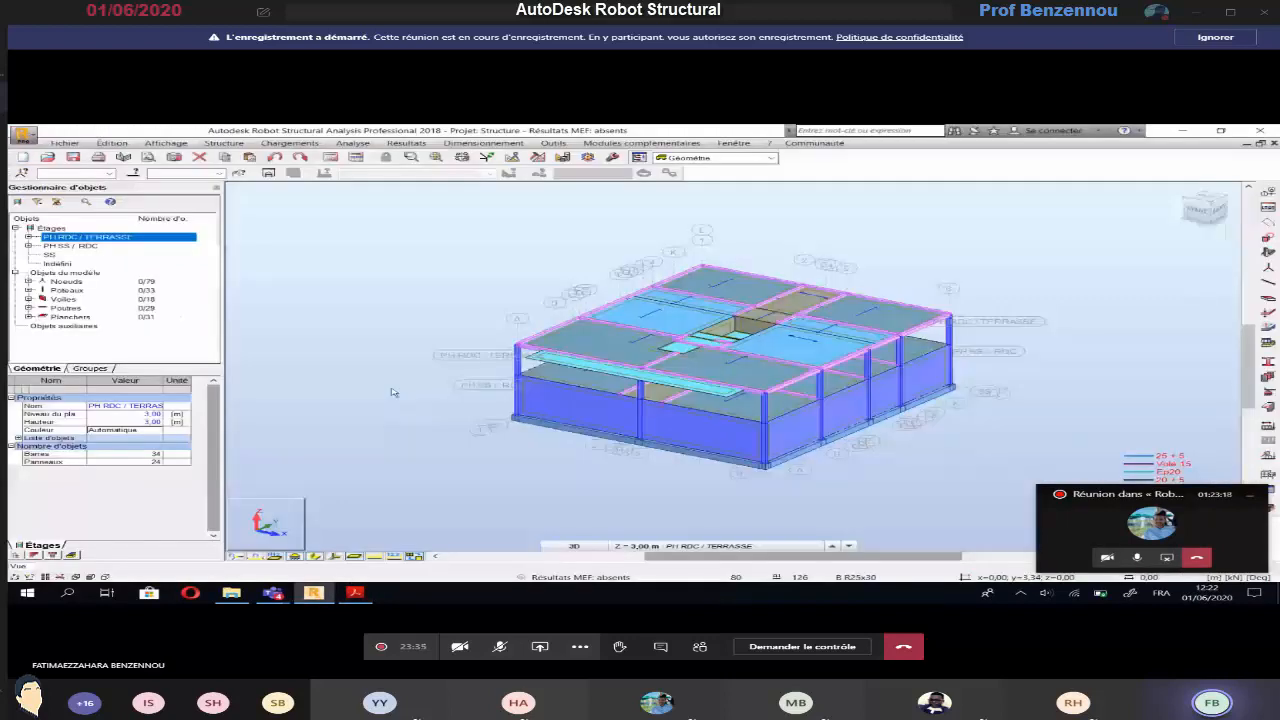
Create two load cases of permanent nature and self-weight subnature, named PP and G
left_click(286, 144)
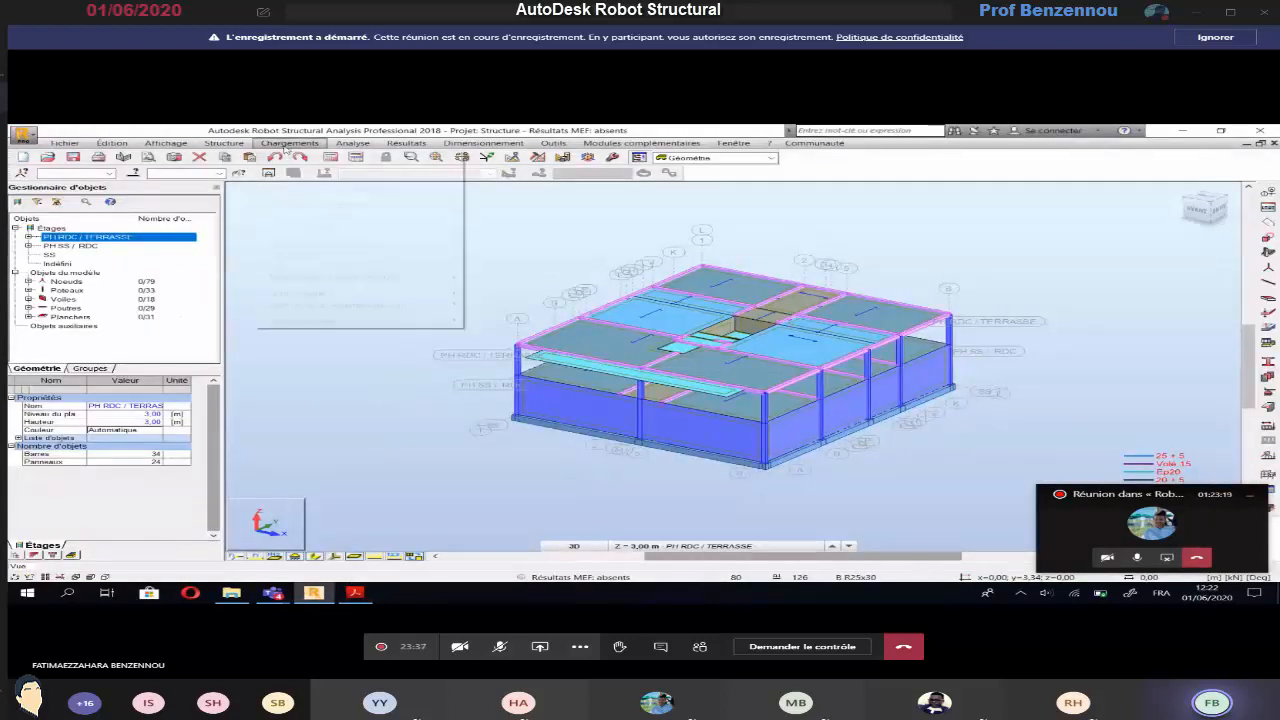
left_click(290, 157)
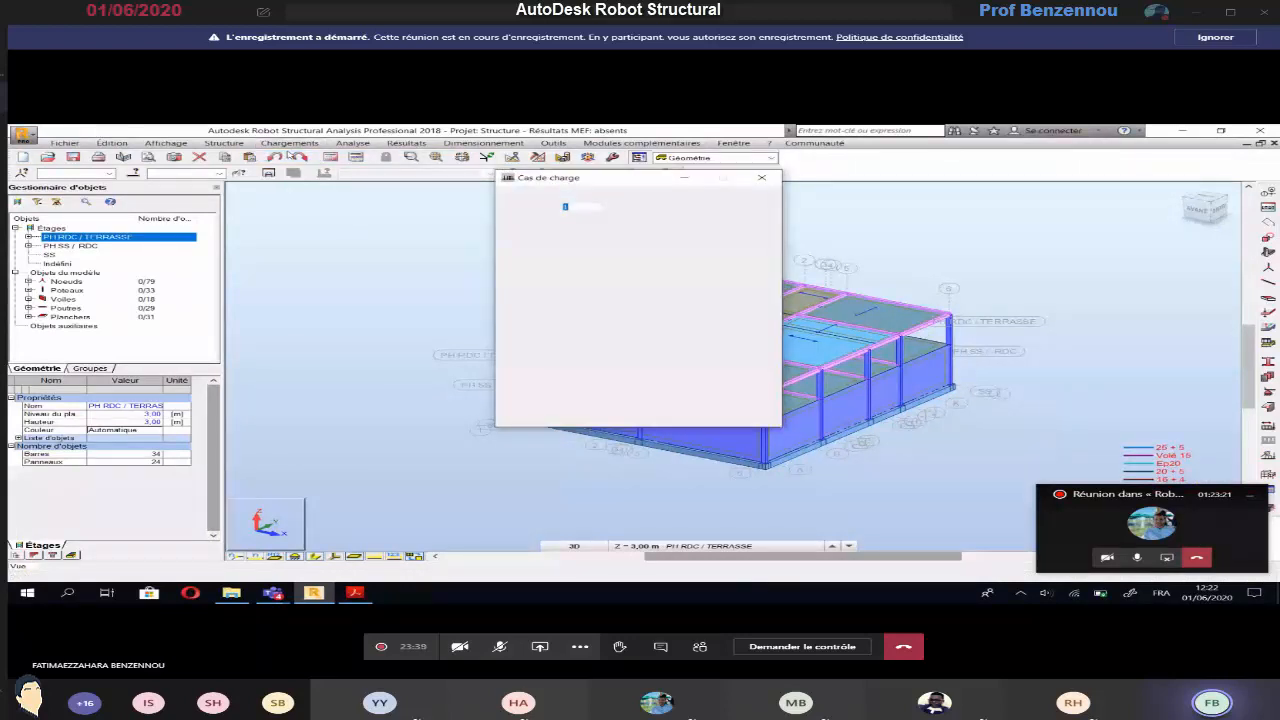
left_click_drag(598, 239, 541, 241)
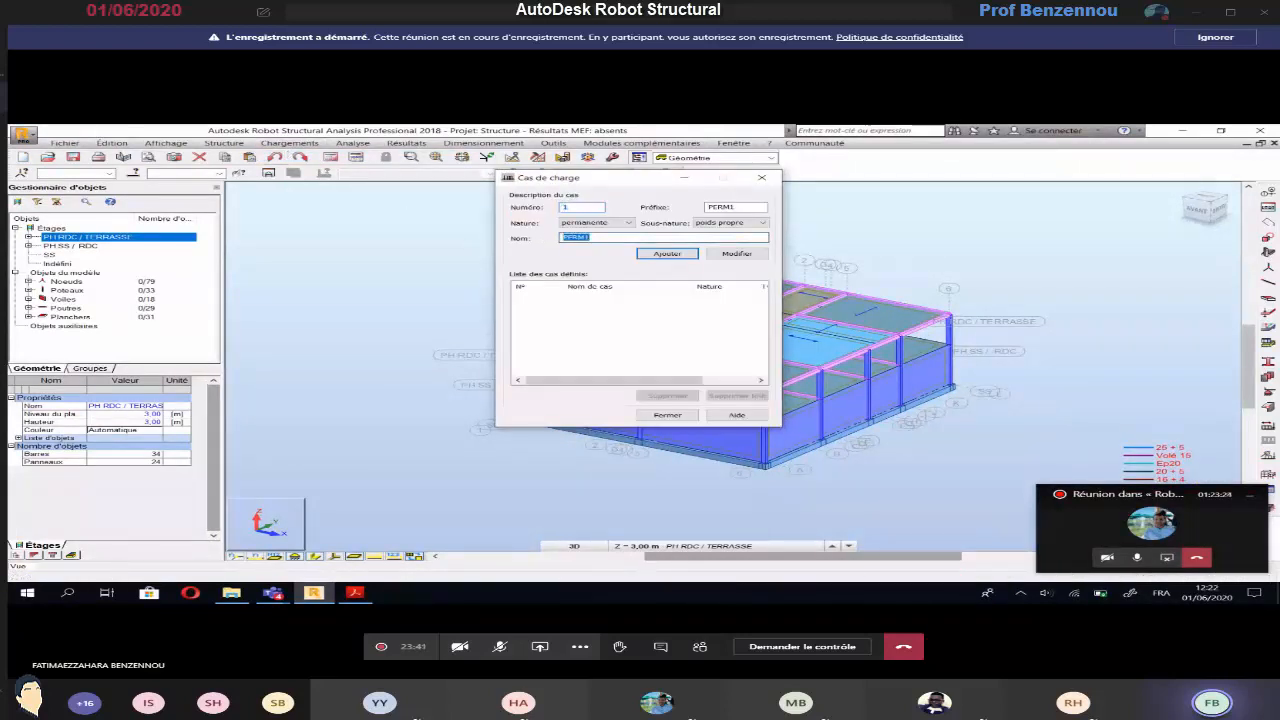
type("PP")
left_click(663, 253)
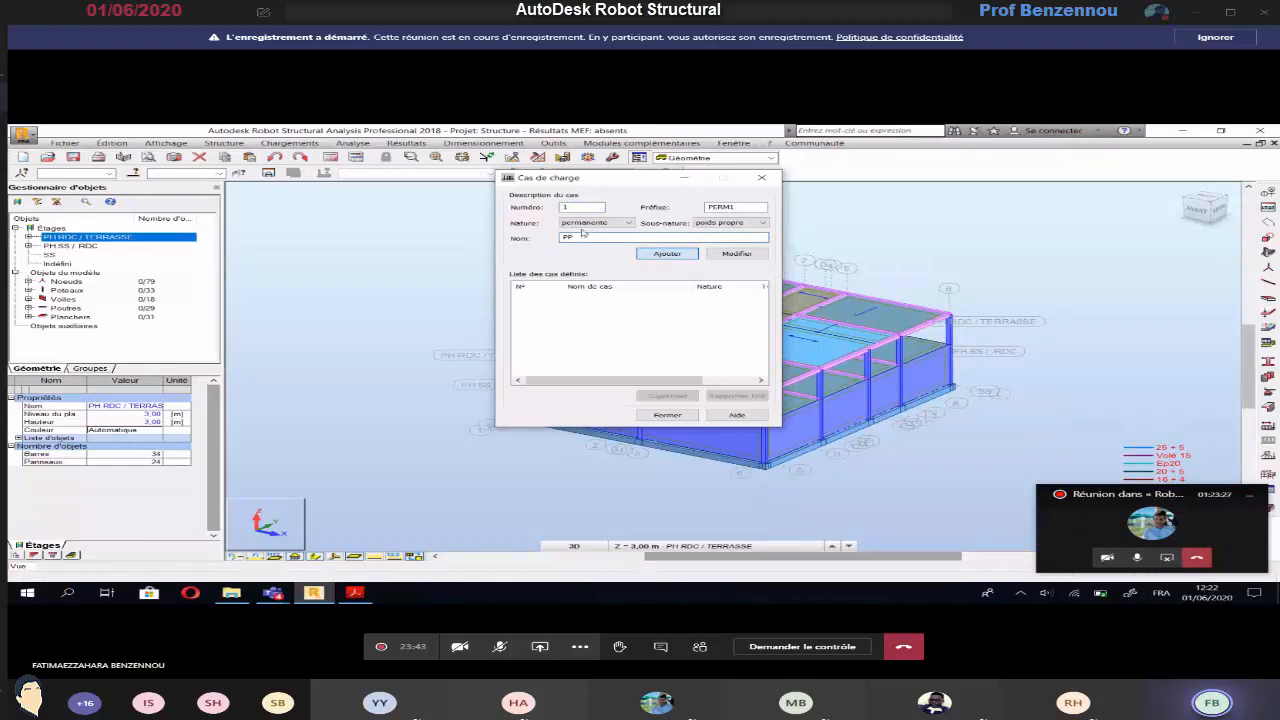
left_click_drag(592, 238, 535, 231)
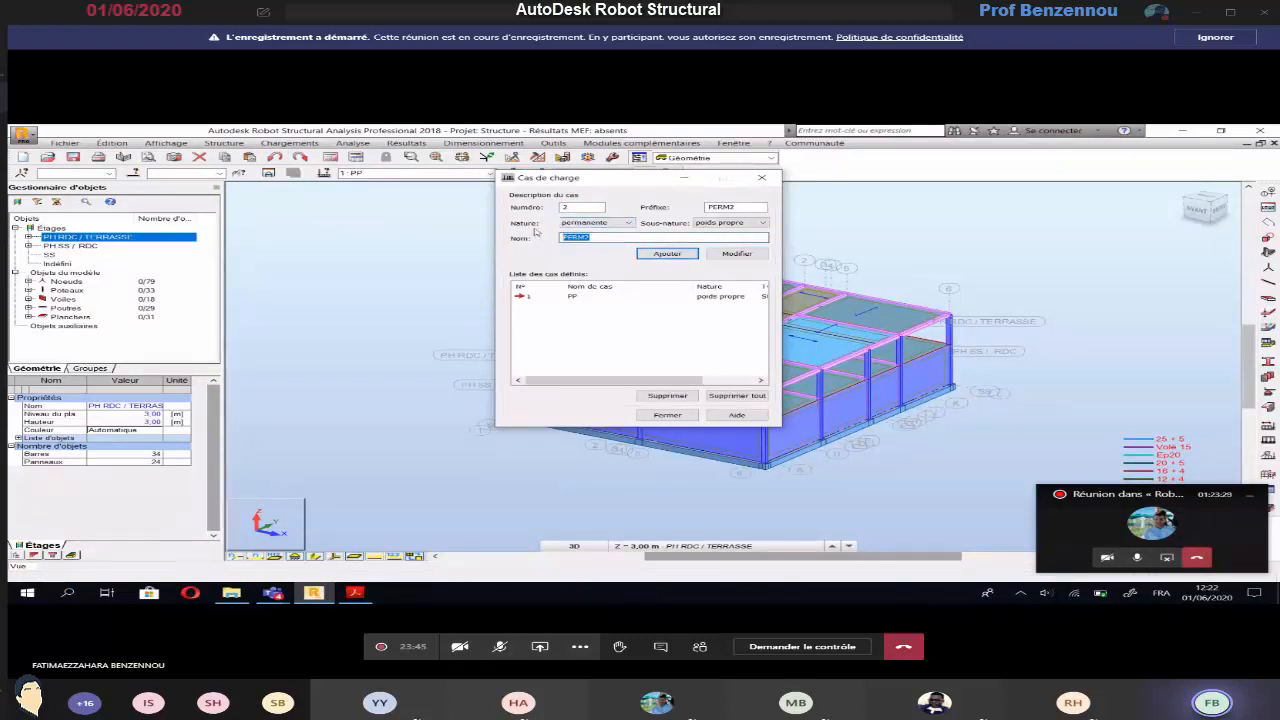
type("G")
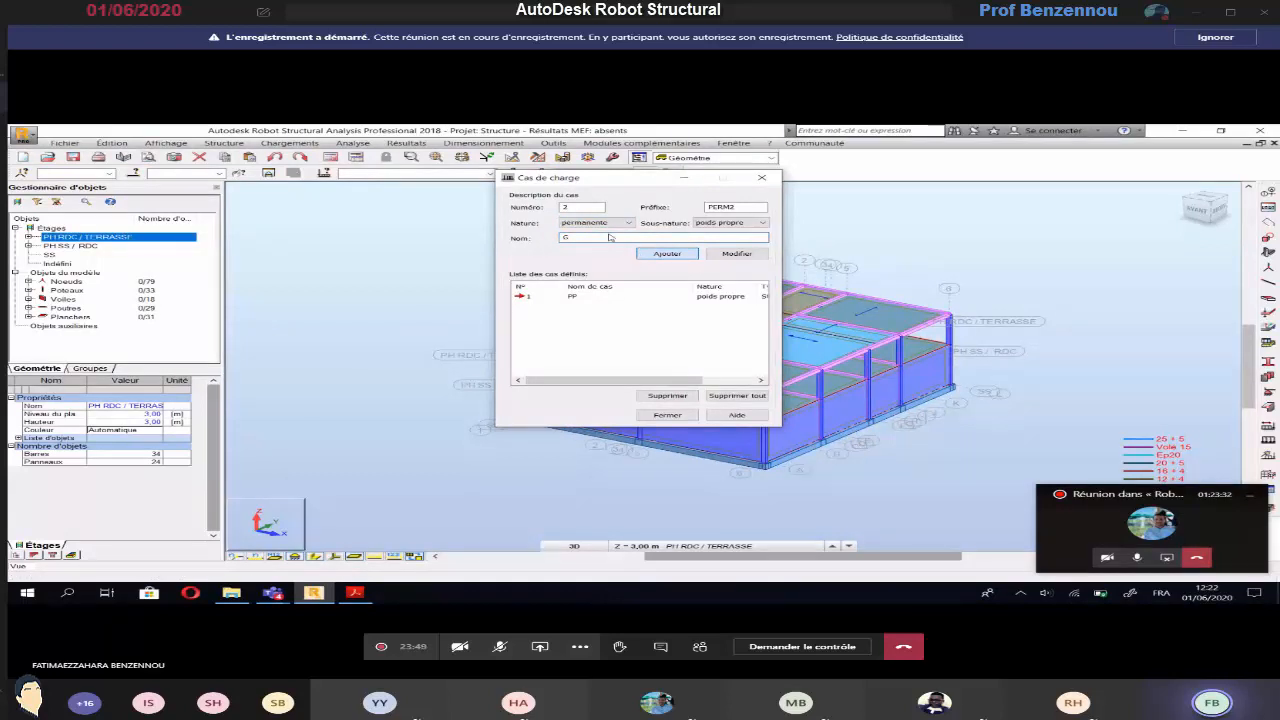
key("Return")
Add a load case named Q with the nature d'exploitation, and finish defining load cases
left_click(609, 225)
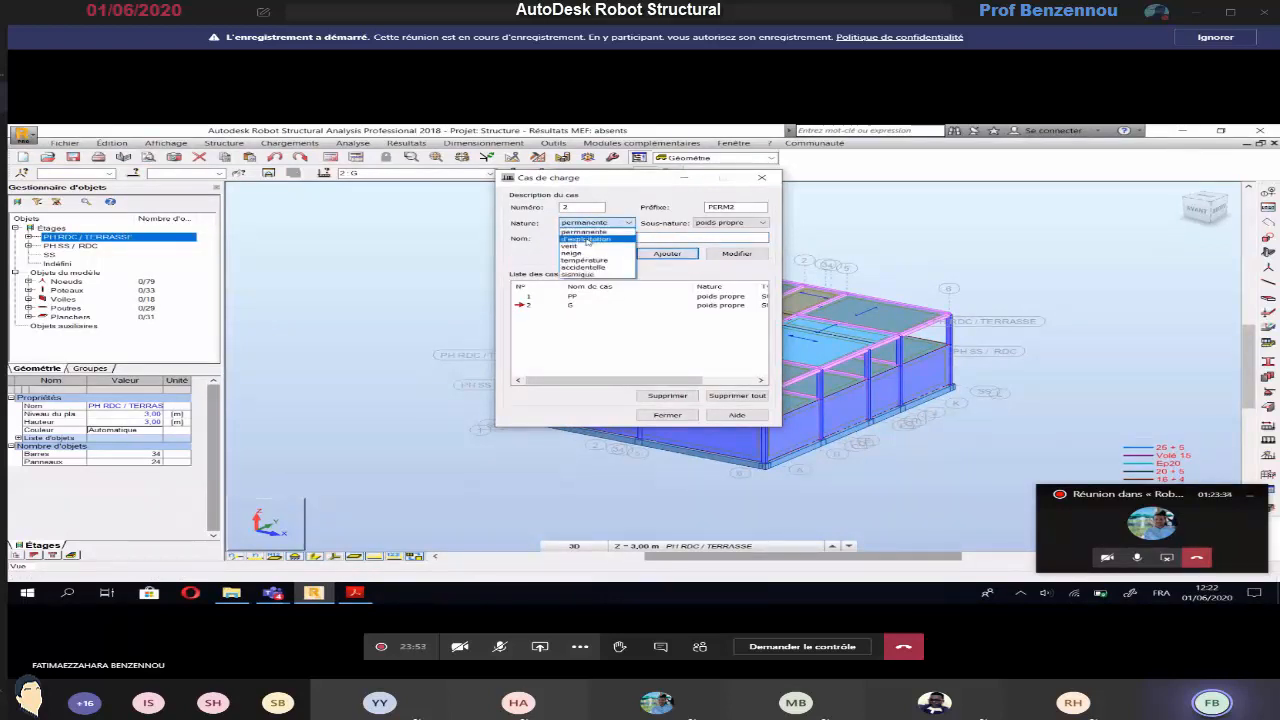
left_click(590, 229)
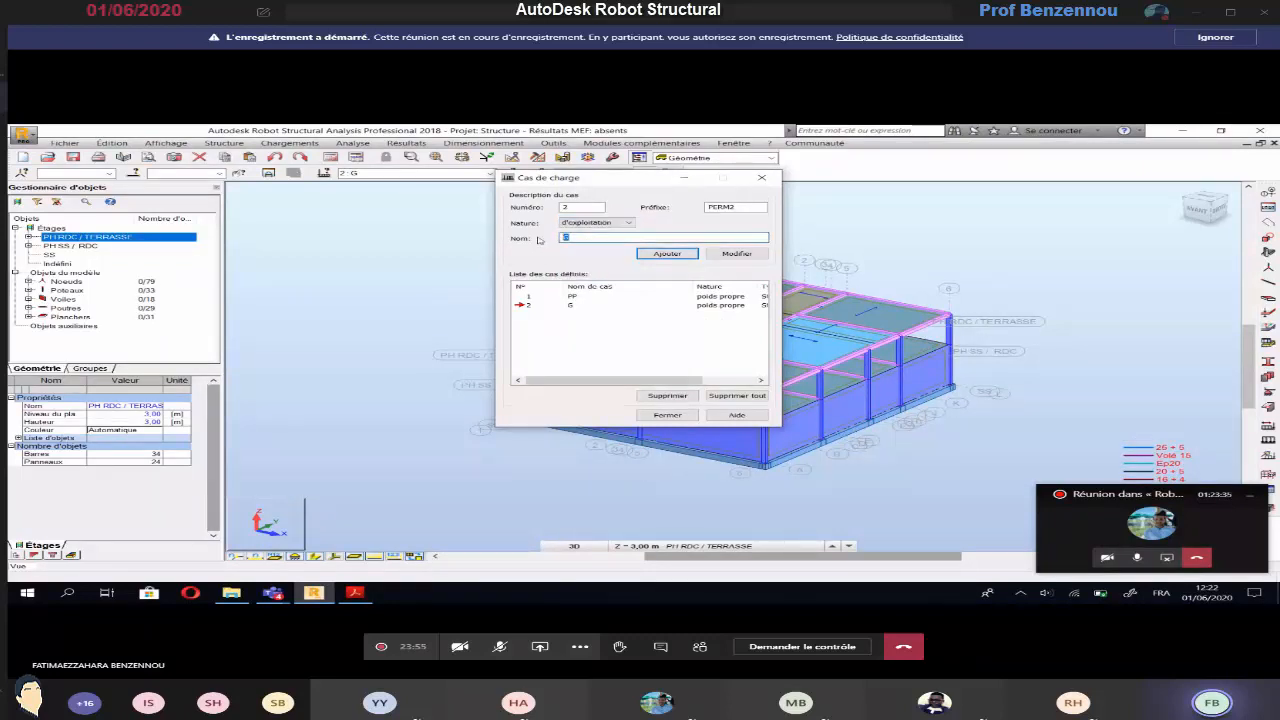
type("Q")
left_click(648, 256)
left_click(656, 415)
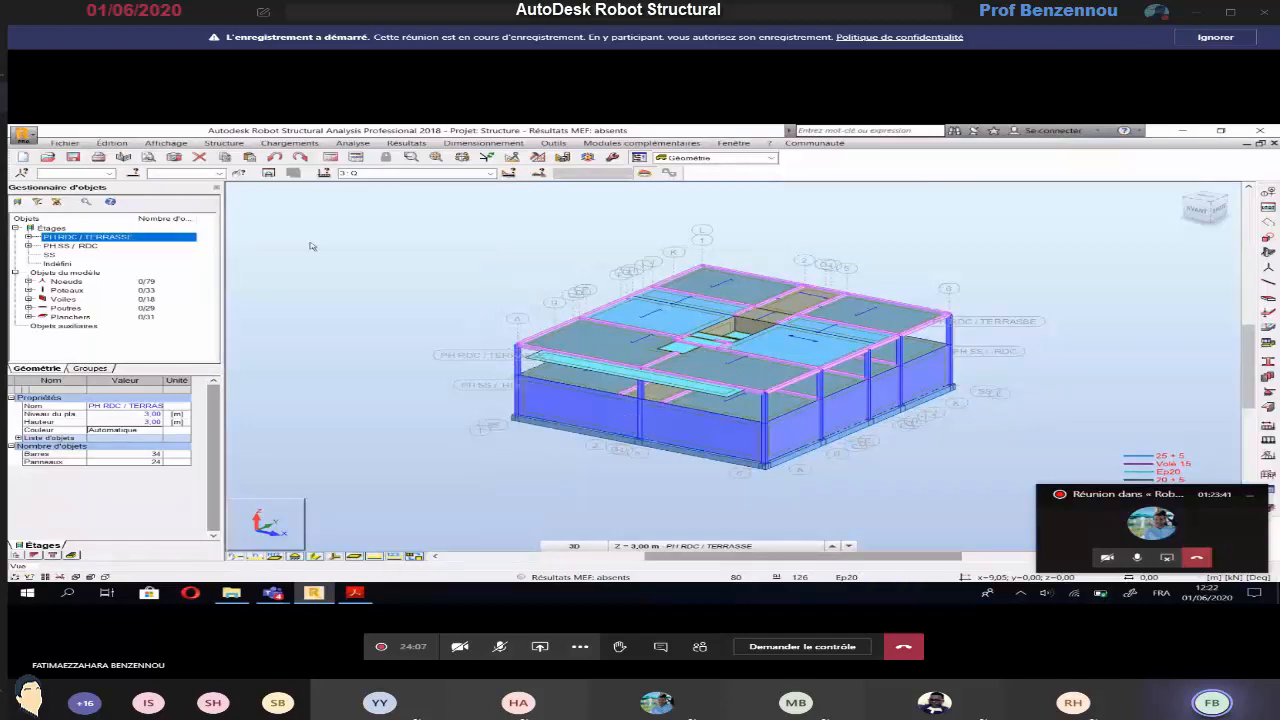
In load case G, apply a uniform surface load of -2.50 kPa in Z to the slabs of the PH SS / RDC storey
left_click(405, 173)
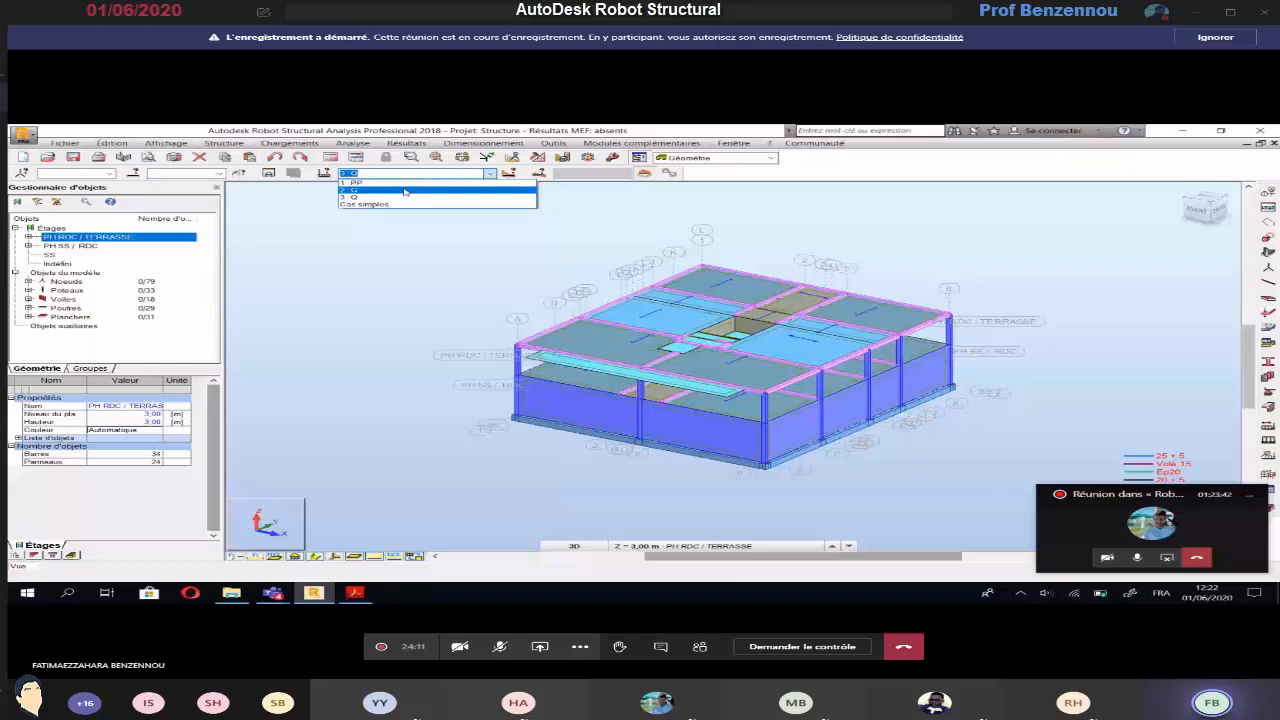
left_click(405, 191)
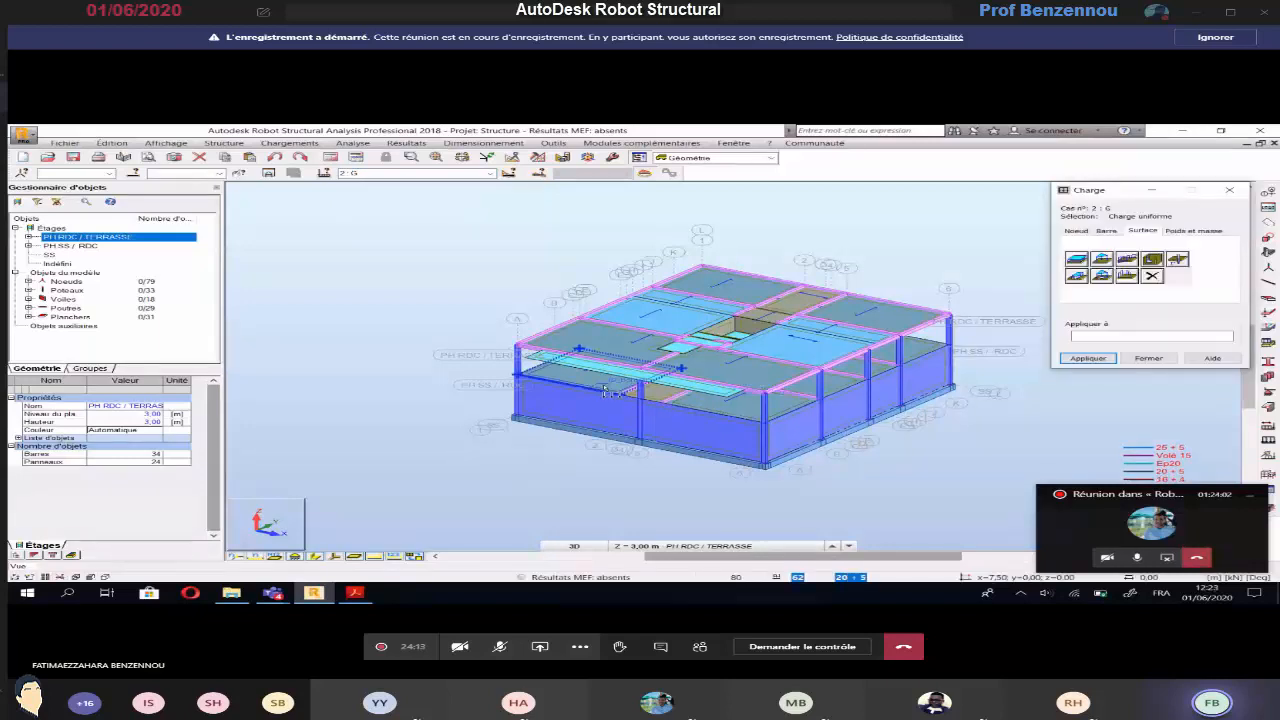
left_click(72, 246)
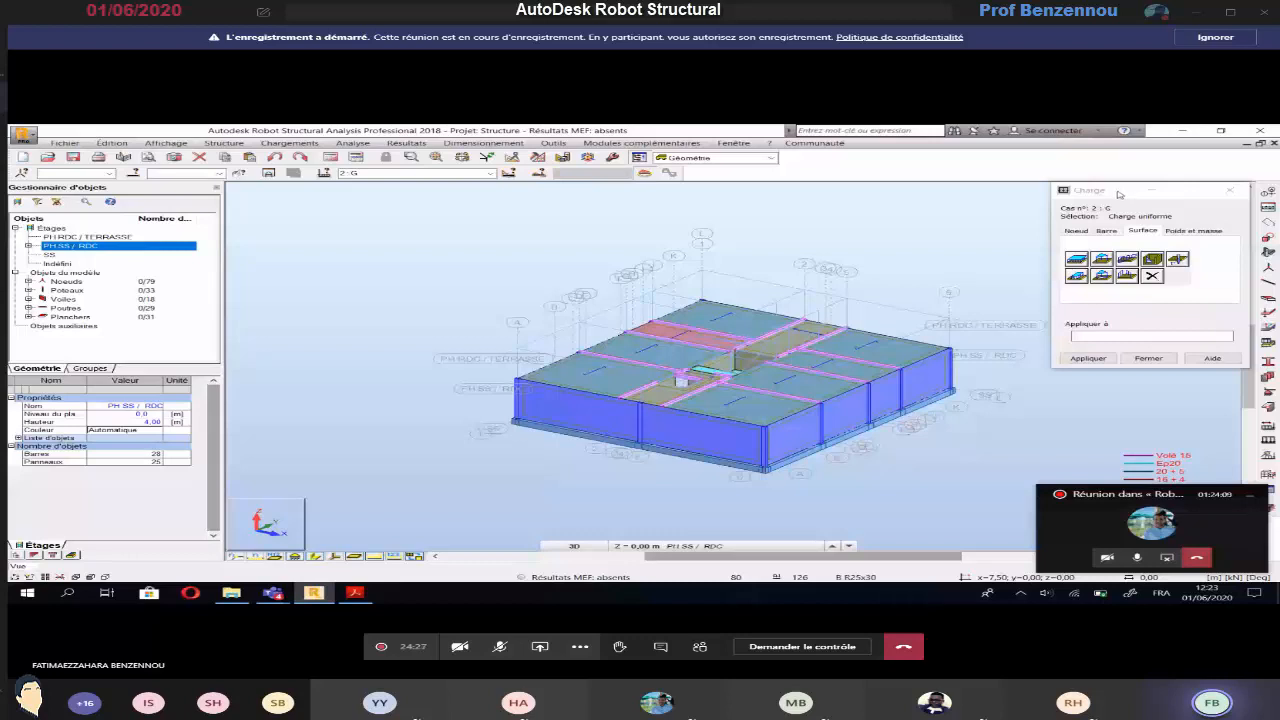
left_click(716, 323)
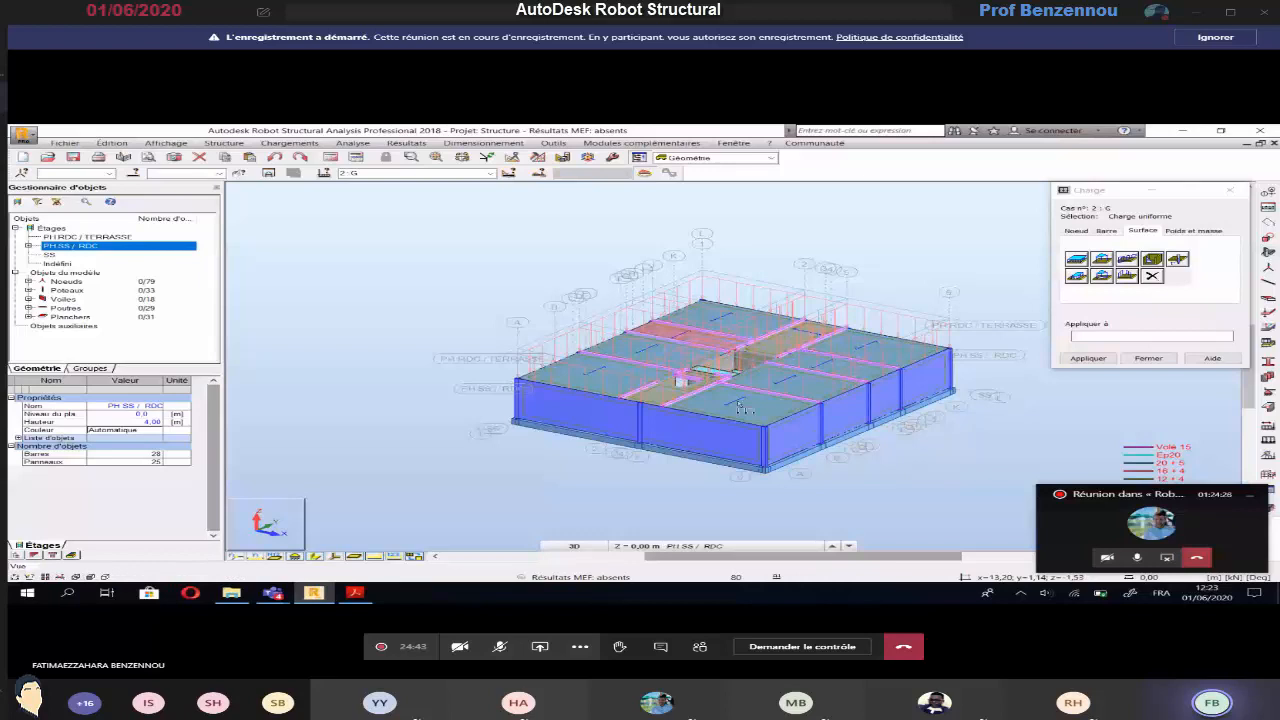
Isolate the PH RDC / TERRASSE storey and apply the same -2.50 kPa uniform load of case G to its slabs
left_click(110, 237)
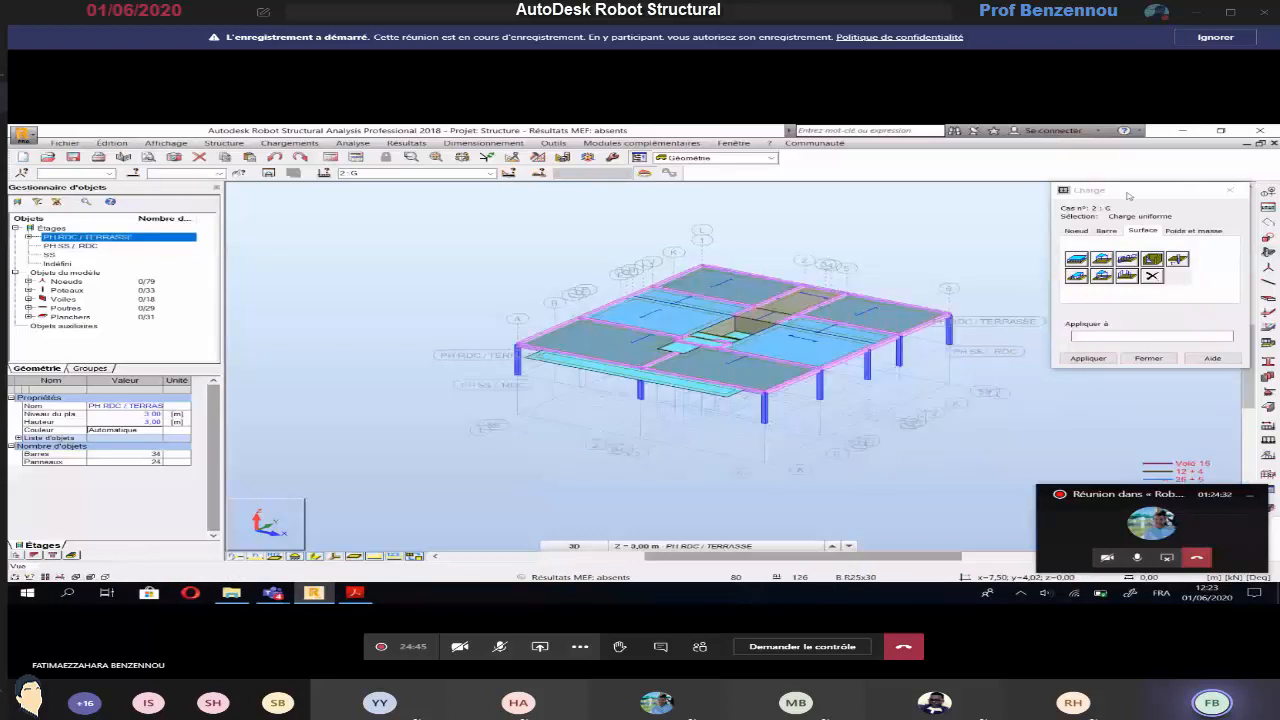
left_click(1124, 192)
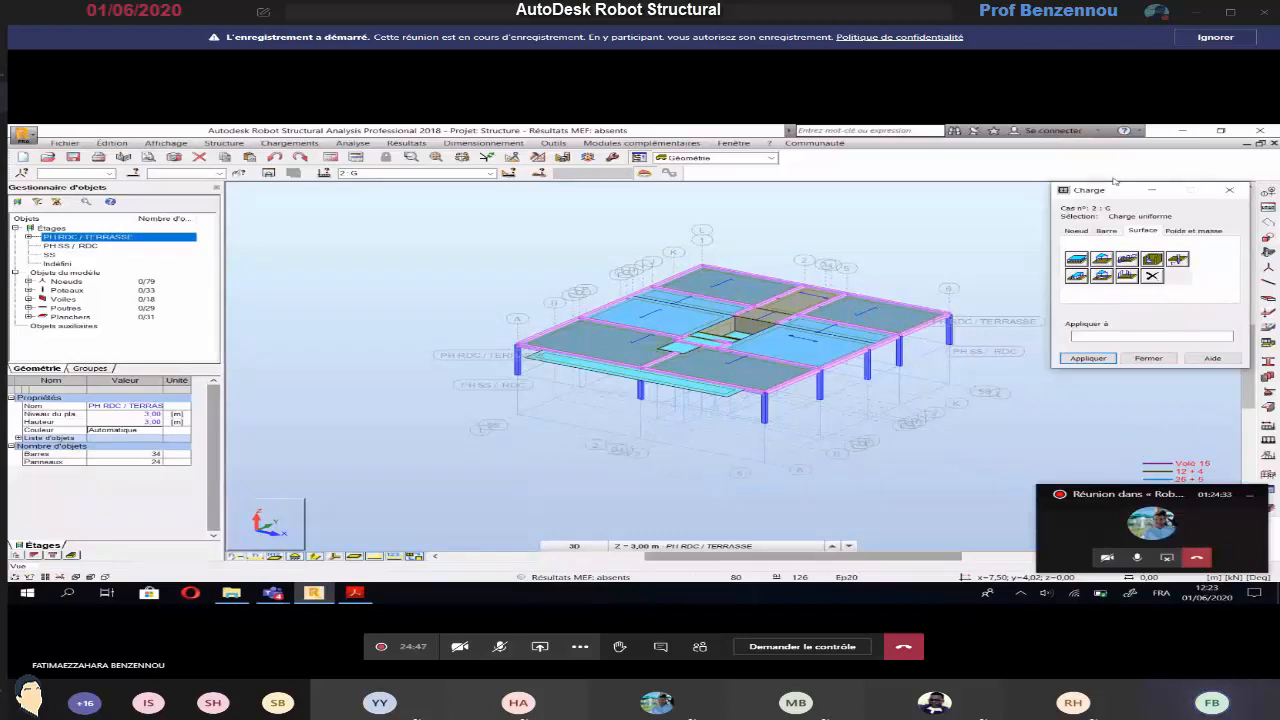
left_click(743, 293)
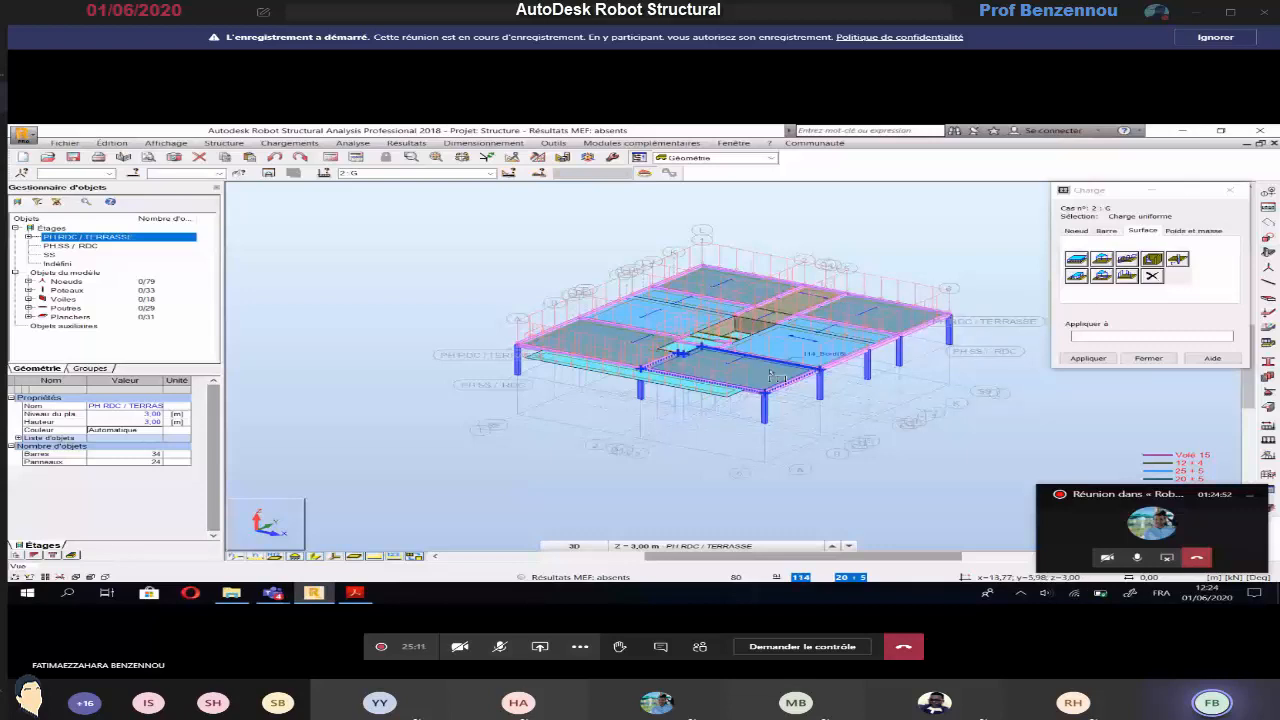
In load case Q, apply a uniform surface load of -1.50 kPa in Z to the slabs of both storeys, and finish load definition
left_click(410, 173)
left_click(405, 200)
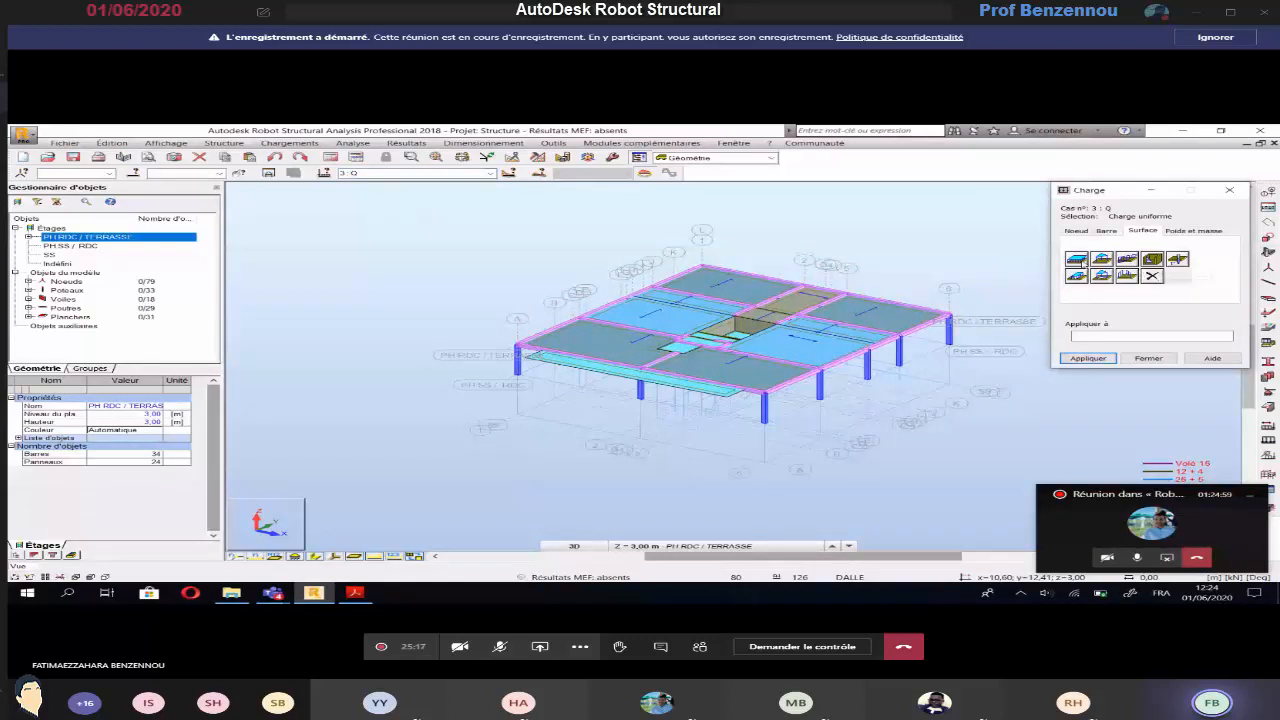
left_click(1076, 260)
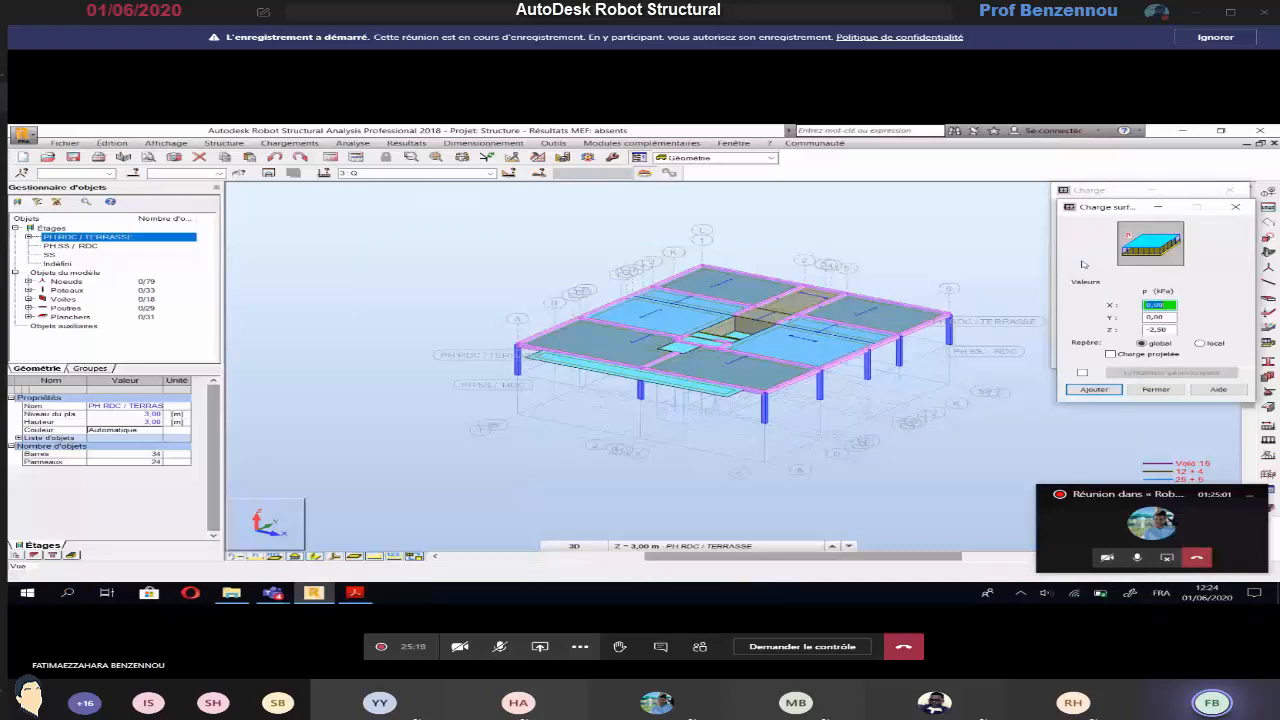
left_click(1160, 329)
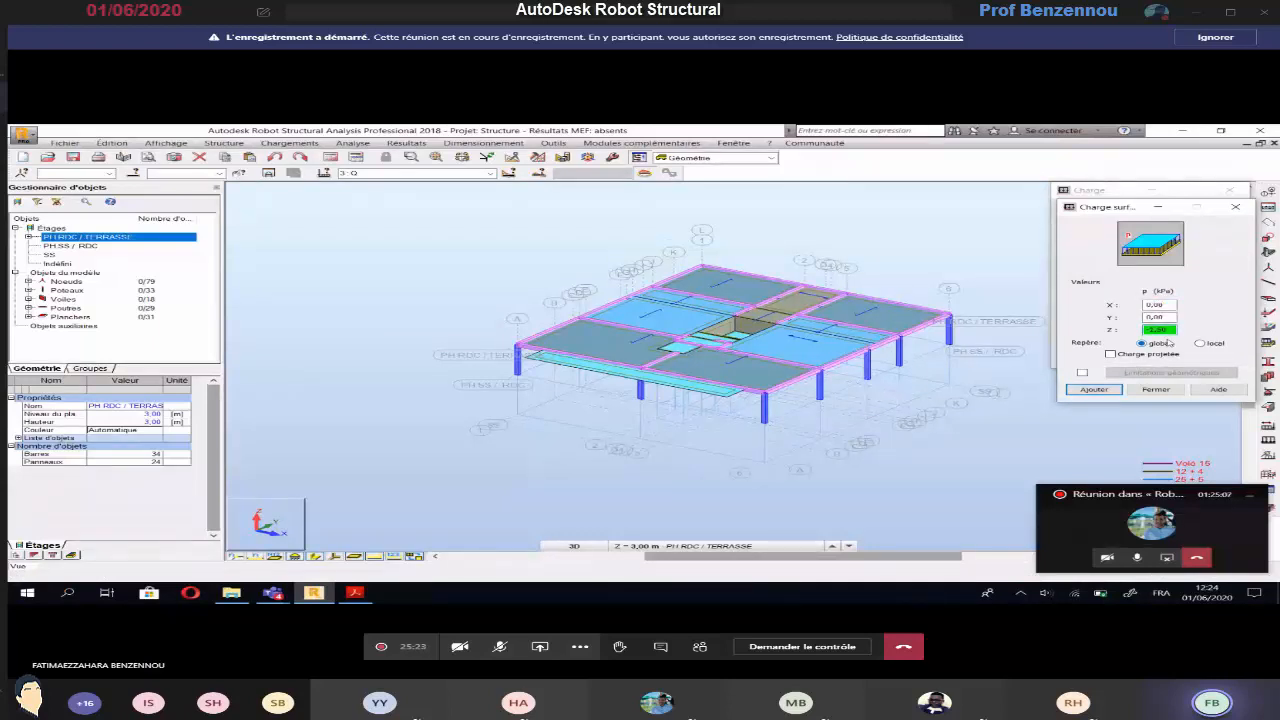
left_click(1092, 389)
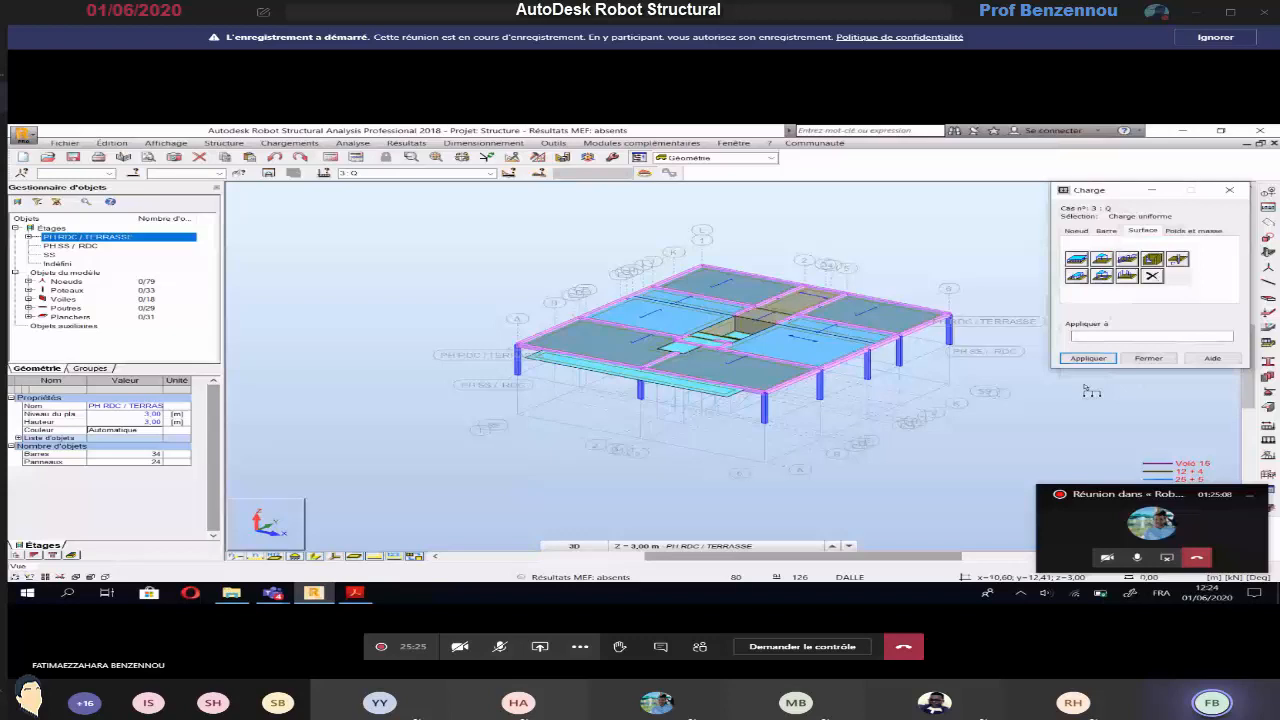
scroll(727, 292, "up", 3)
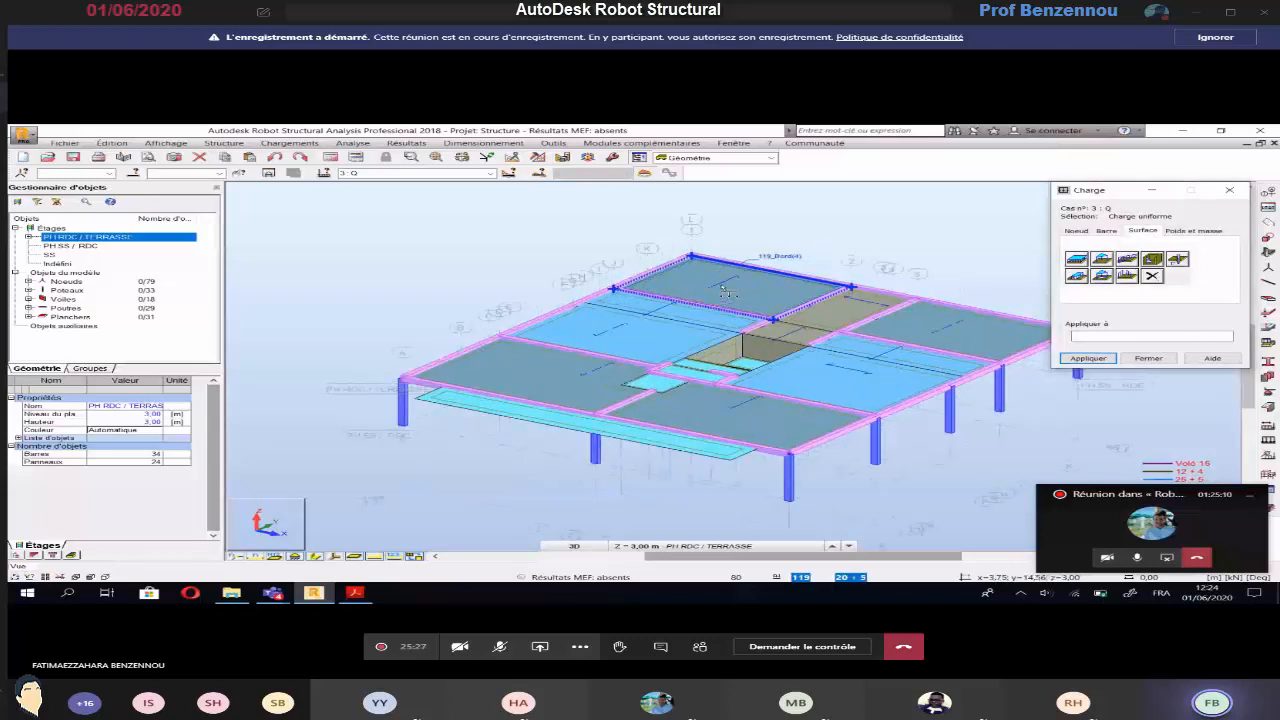
left_click(727, 292)
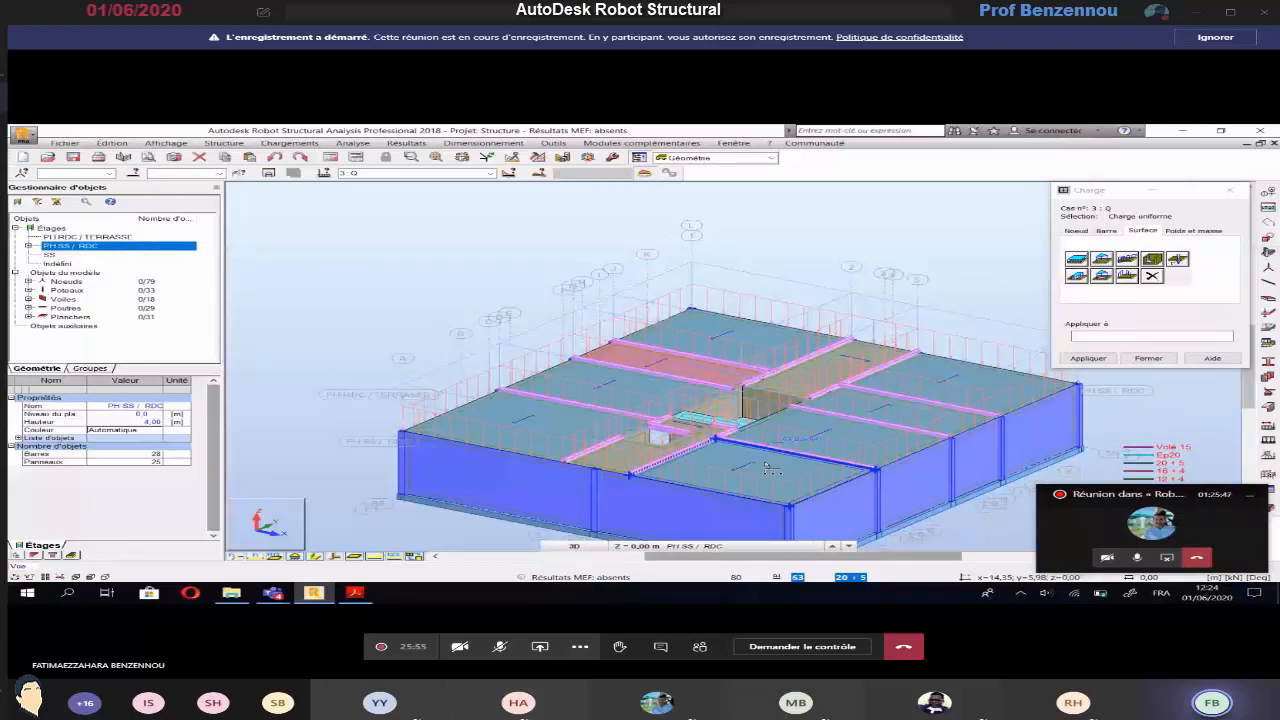
left_click(1147, 358)
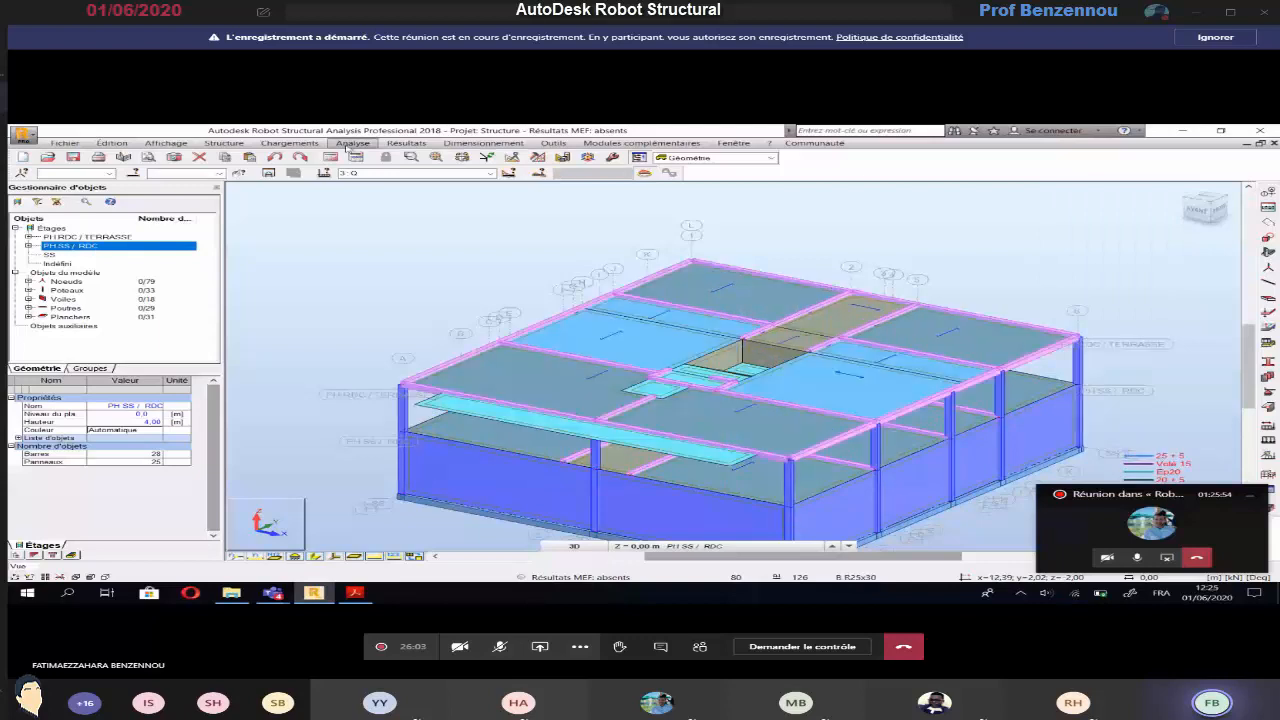
Check the types, object lists and values of the PP, G and Q loads in the loads table, and return to the 3D view
left_click(289, 143)
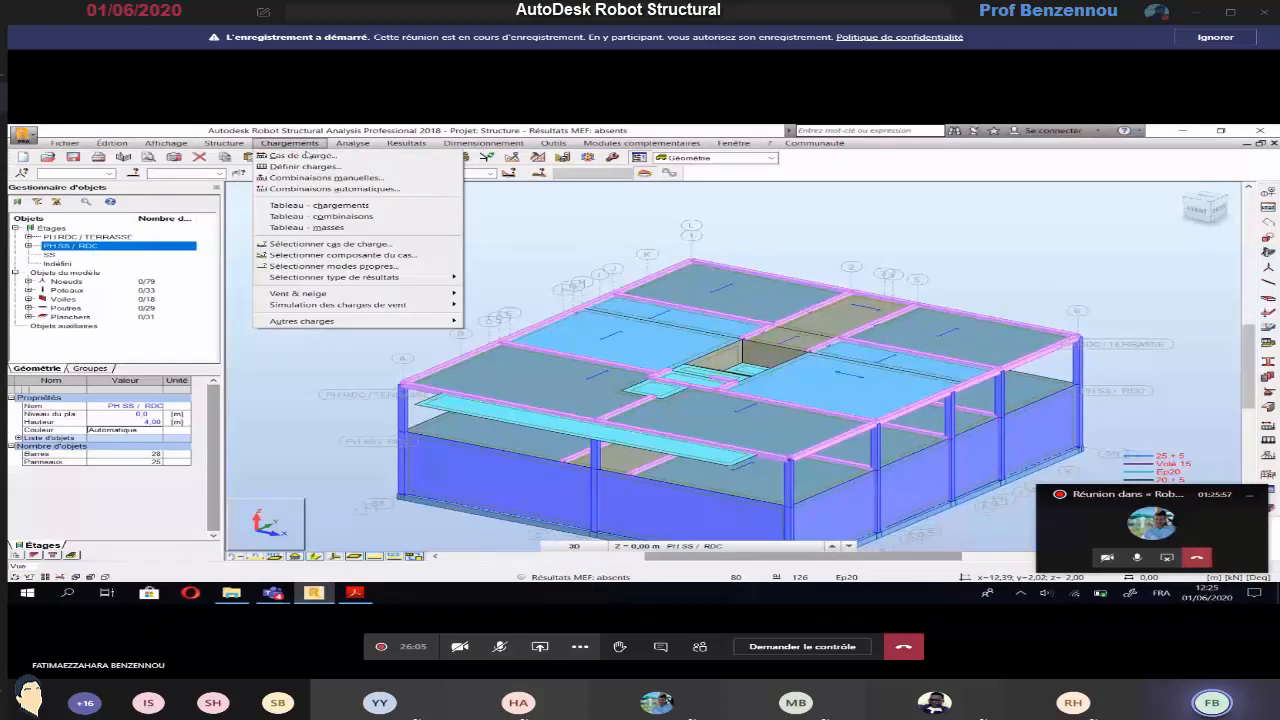
left_click(345, 216)
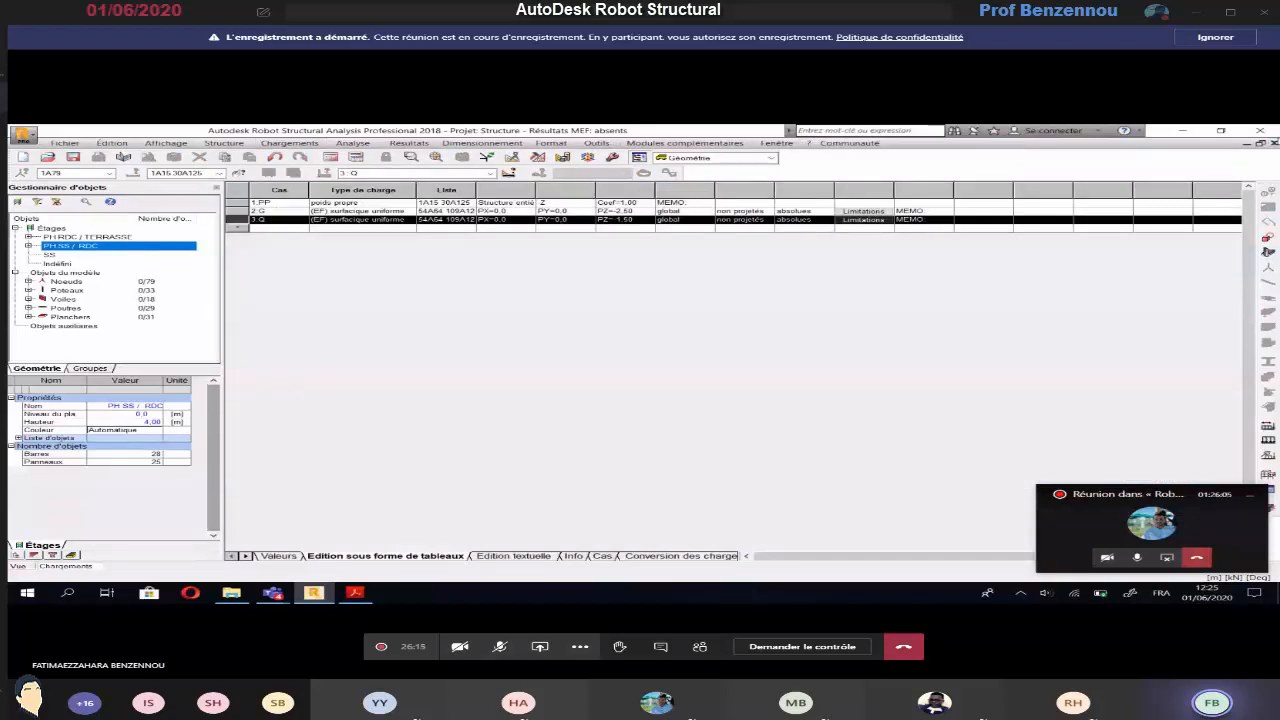
left_click(1273, 144)
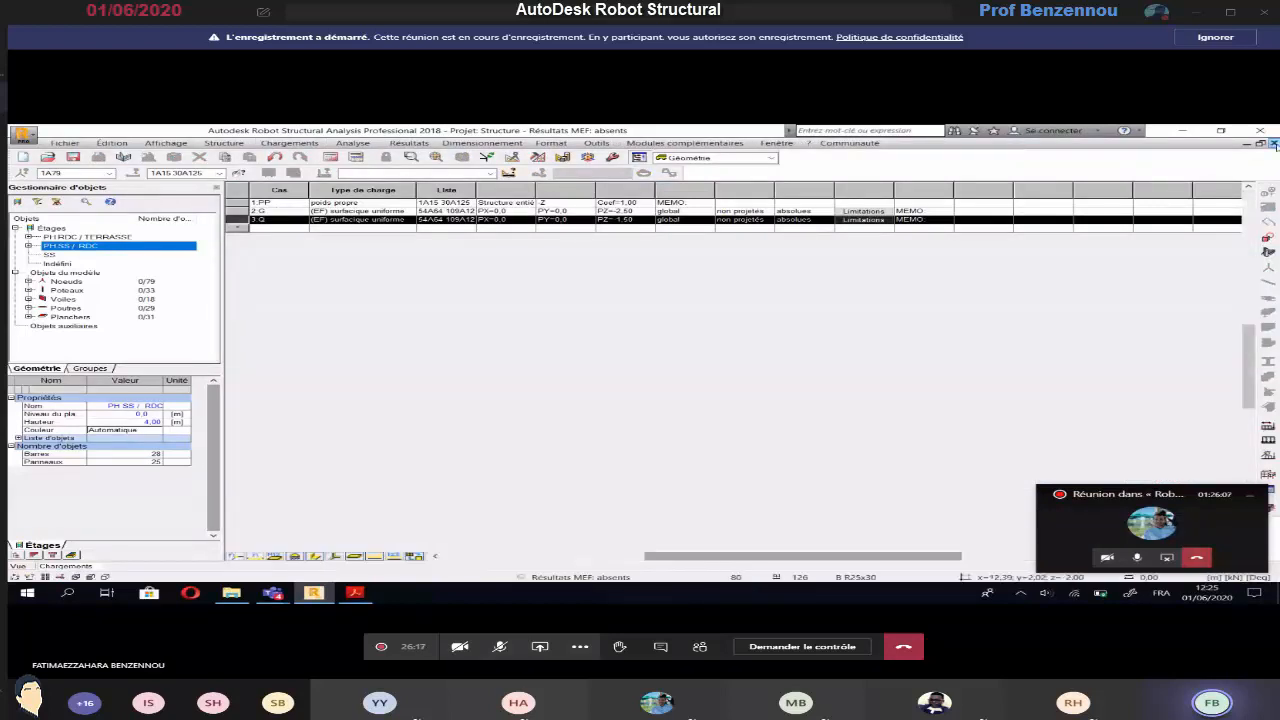
left_click(1273, 144)
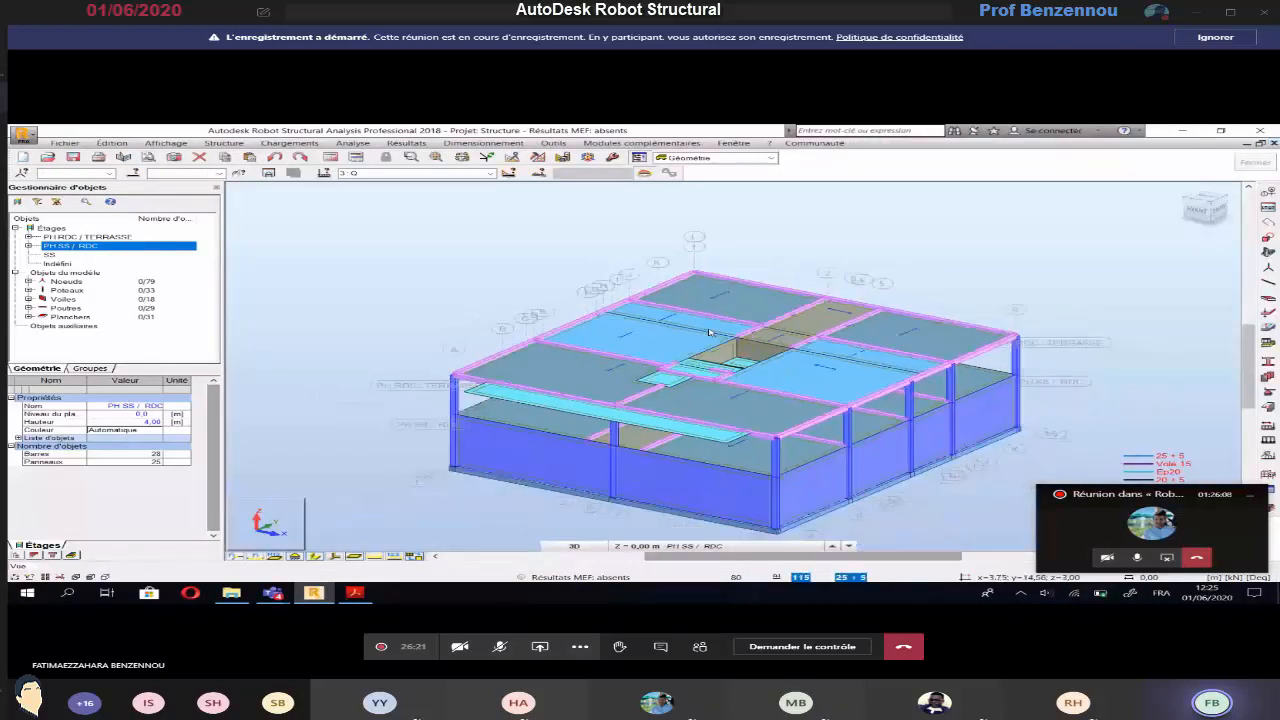
Set the meshing options of all panels to the Coons method with mesh generation by element size
scroll(709, 340, "down", 2)
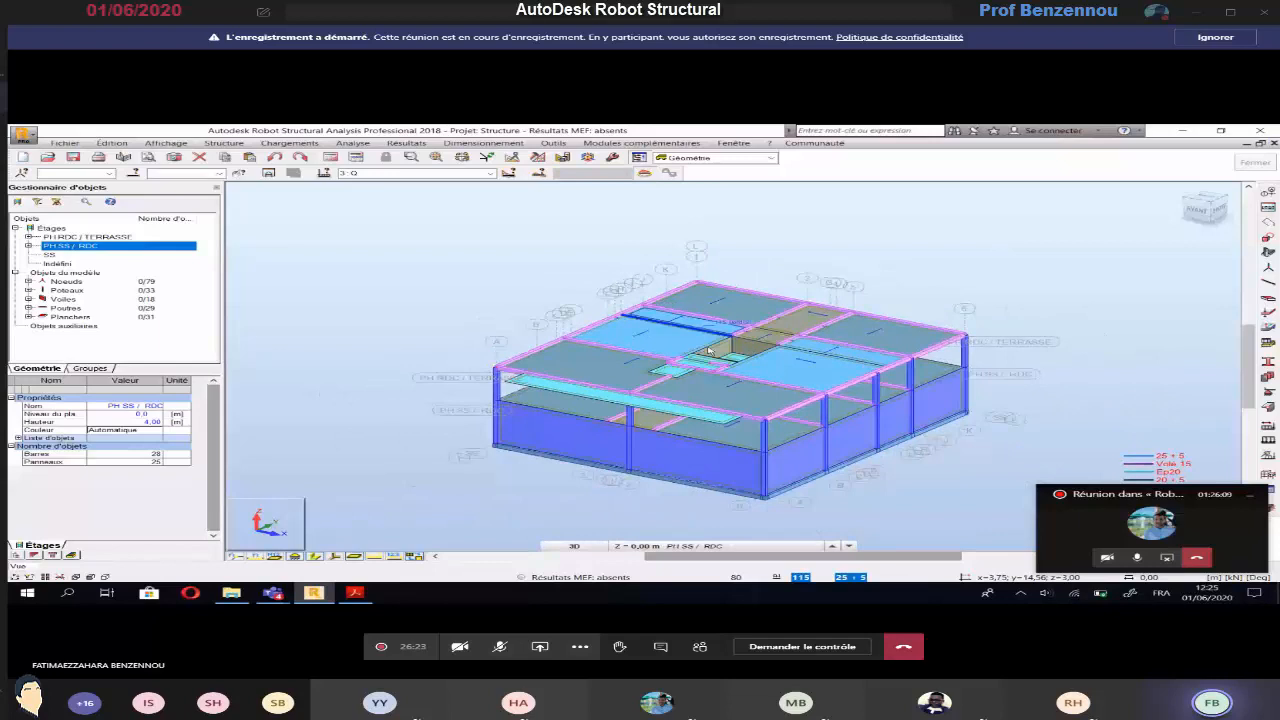
scroll(709, 350, "down", 1)
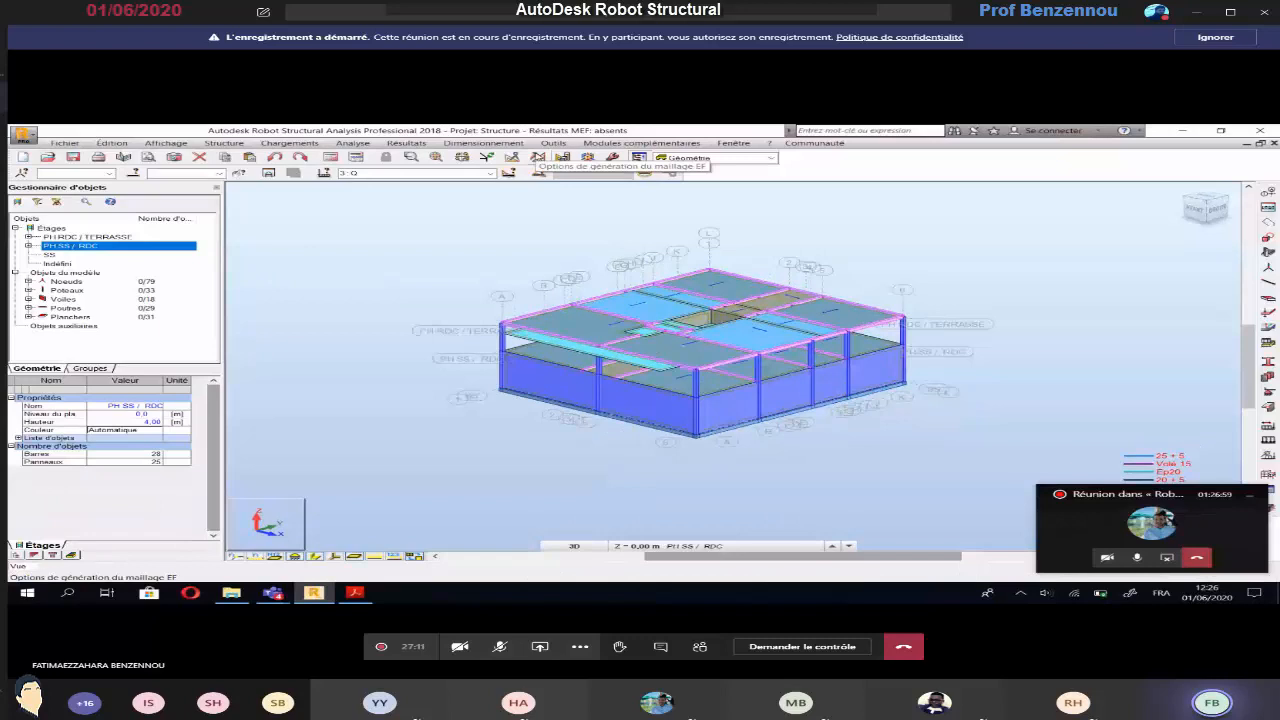
left_click(538, 157)
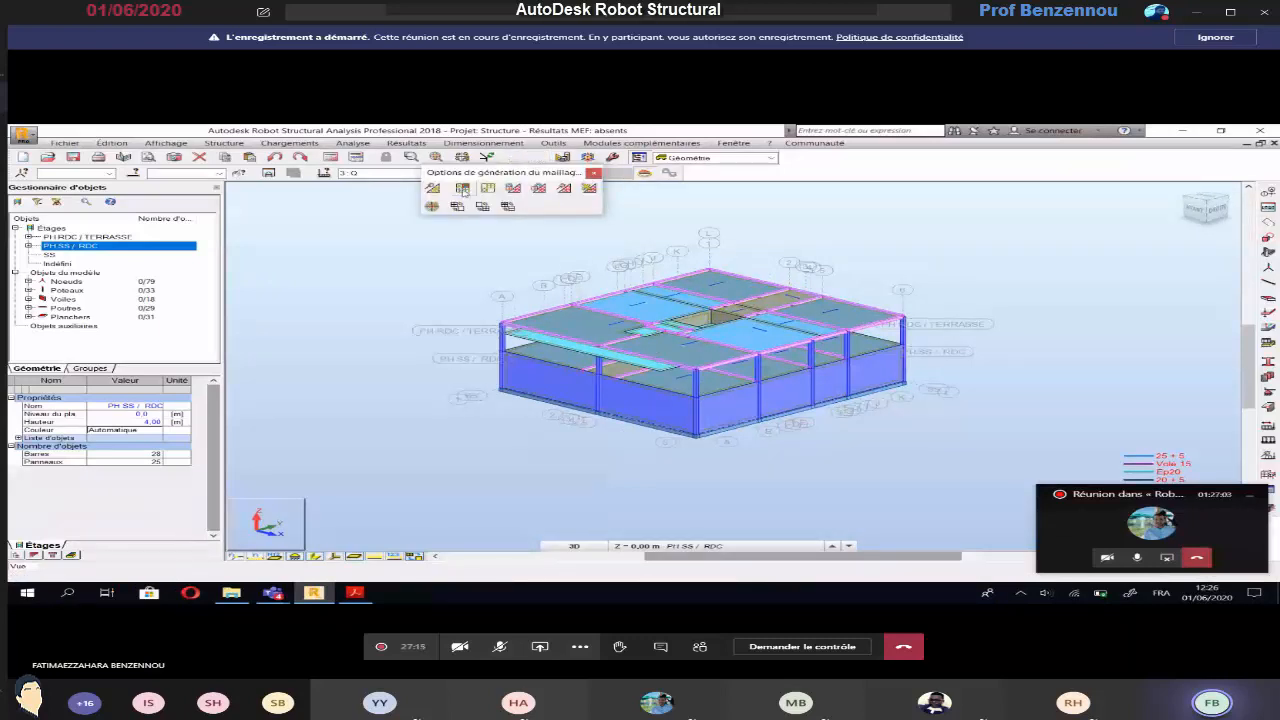
left_click(487, 189)
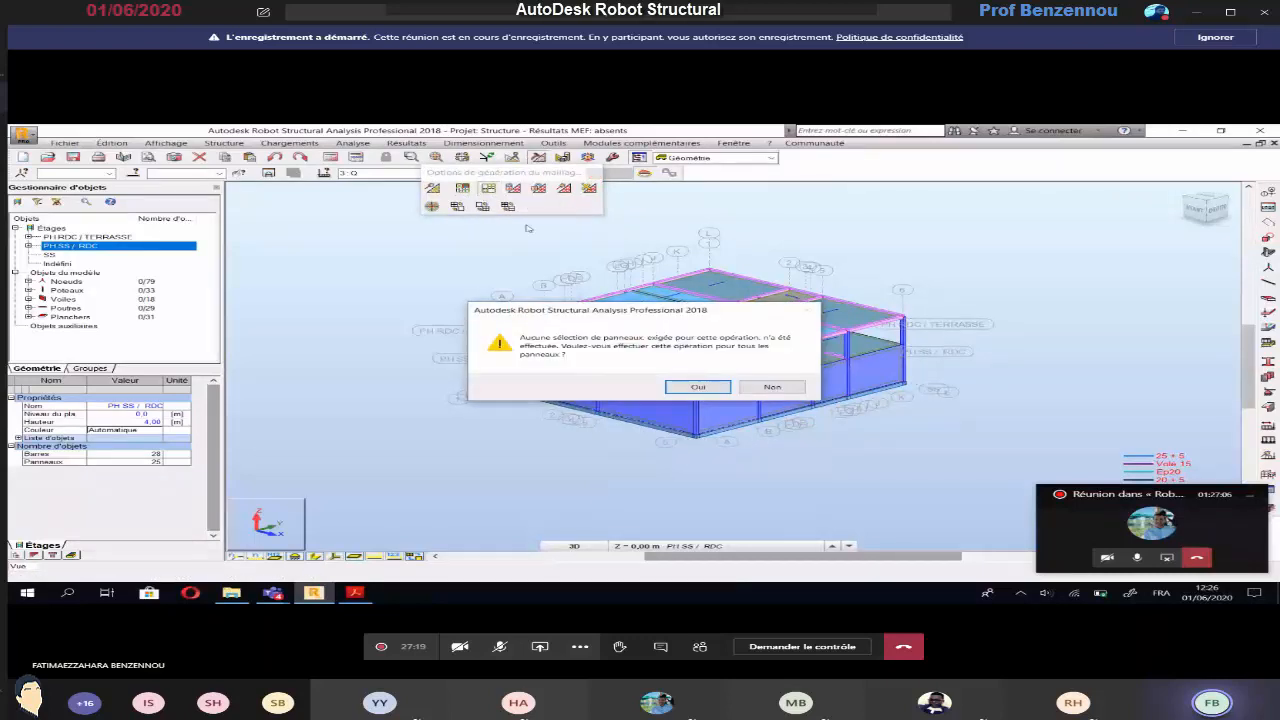
left_click(716, 390)
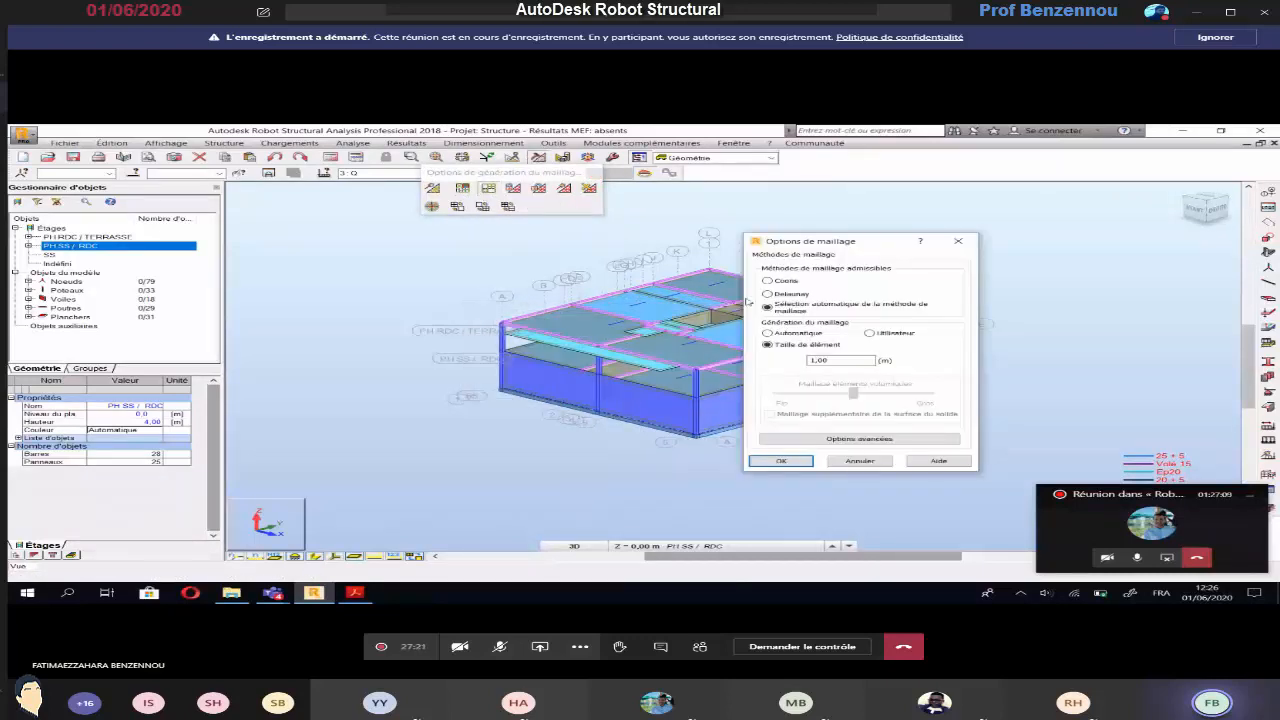
left_click(768, 281)
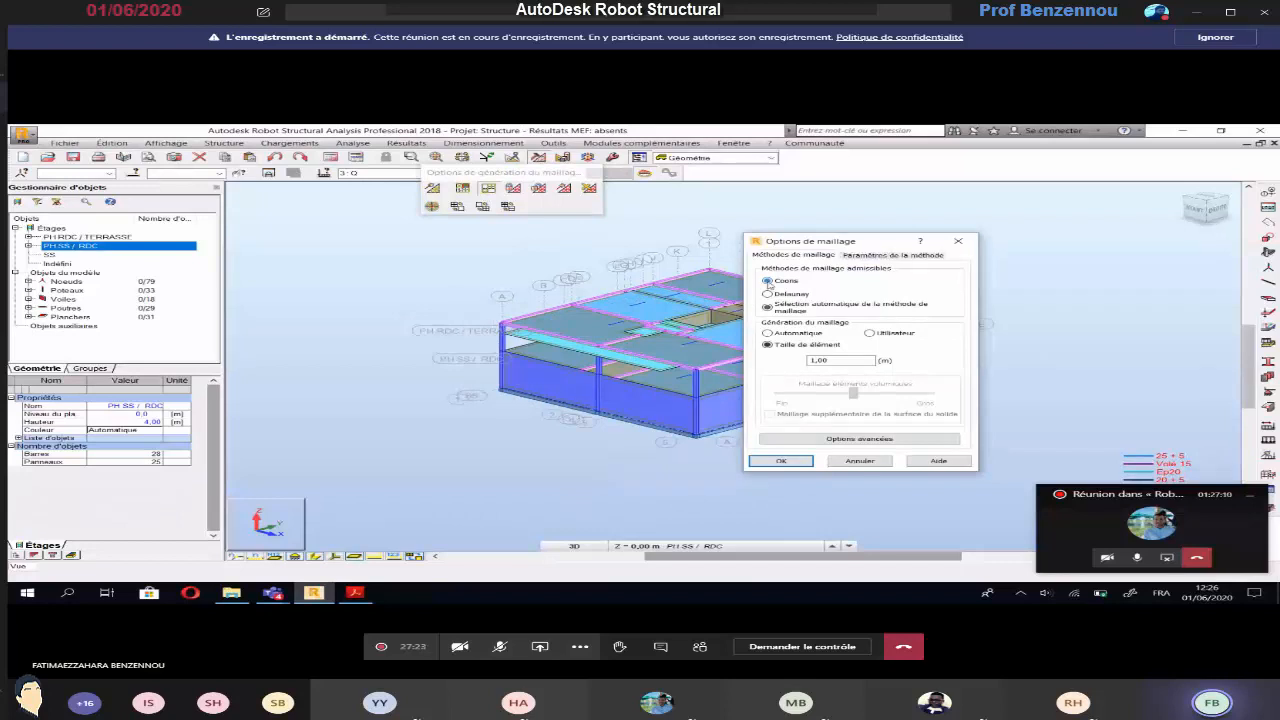
left_click(871, 256)
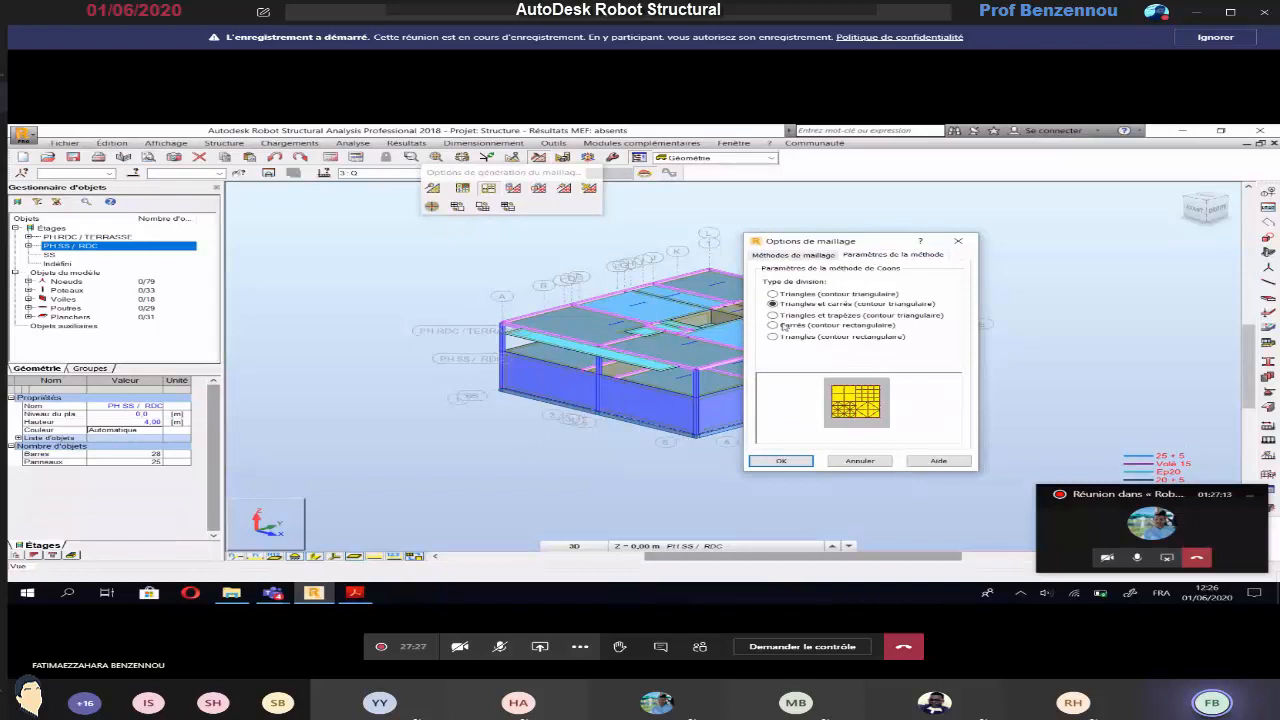
left_click(790, 256)
double_click(812, 360)
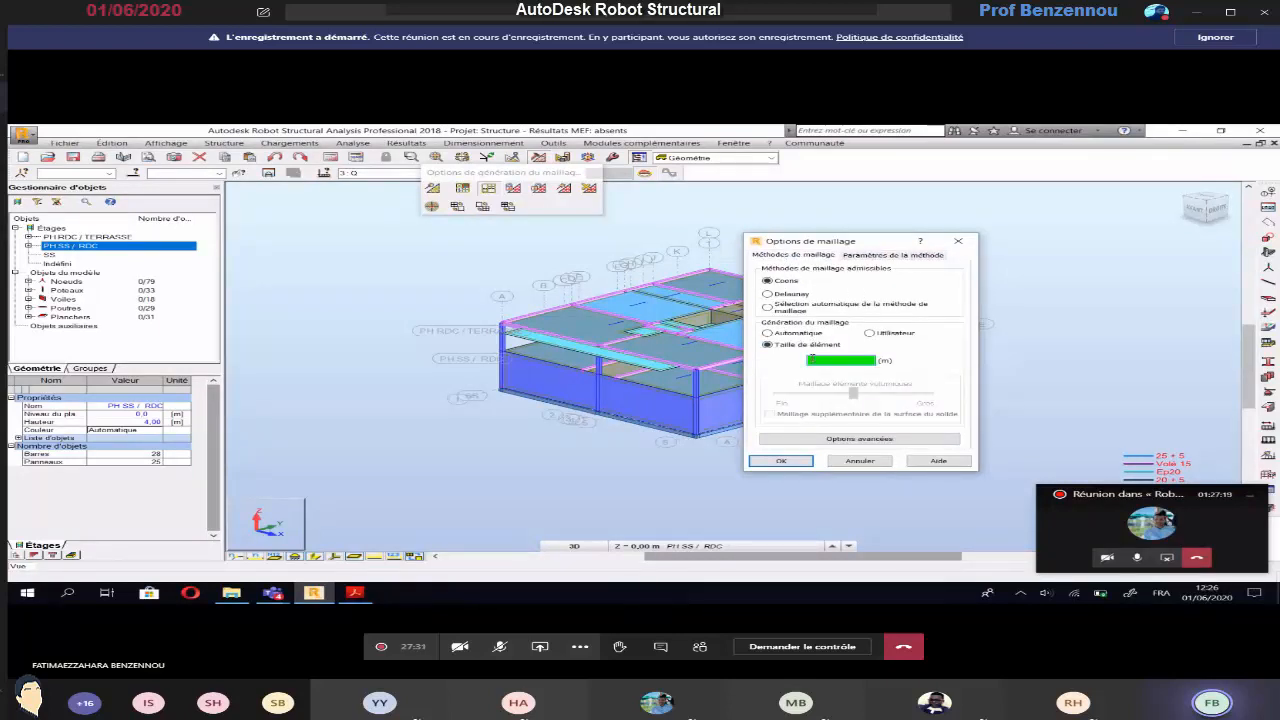
left_click(781, 460)
Generate the finite element mesh of the walls and slabs, and clear the panel selection
left_click(551, 188)
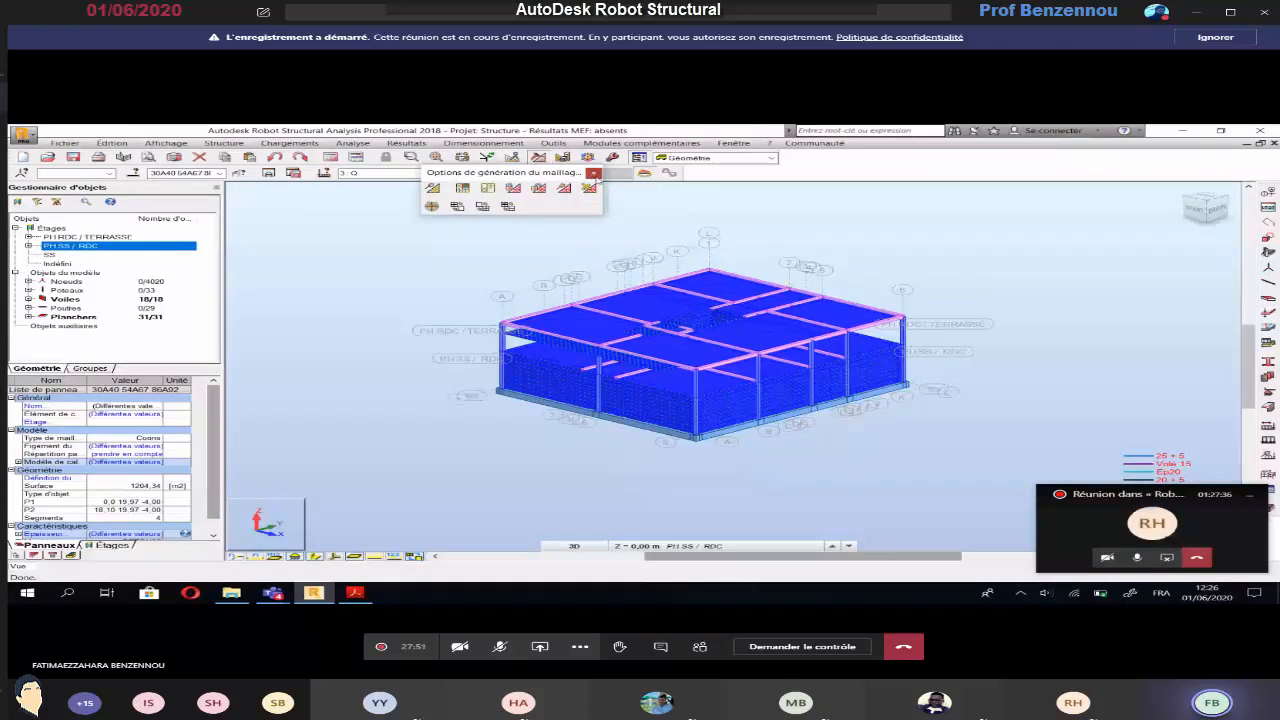
left_click(595, 174)
left_click(469, 242)
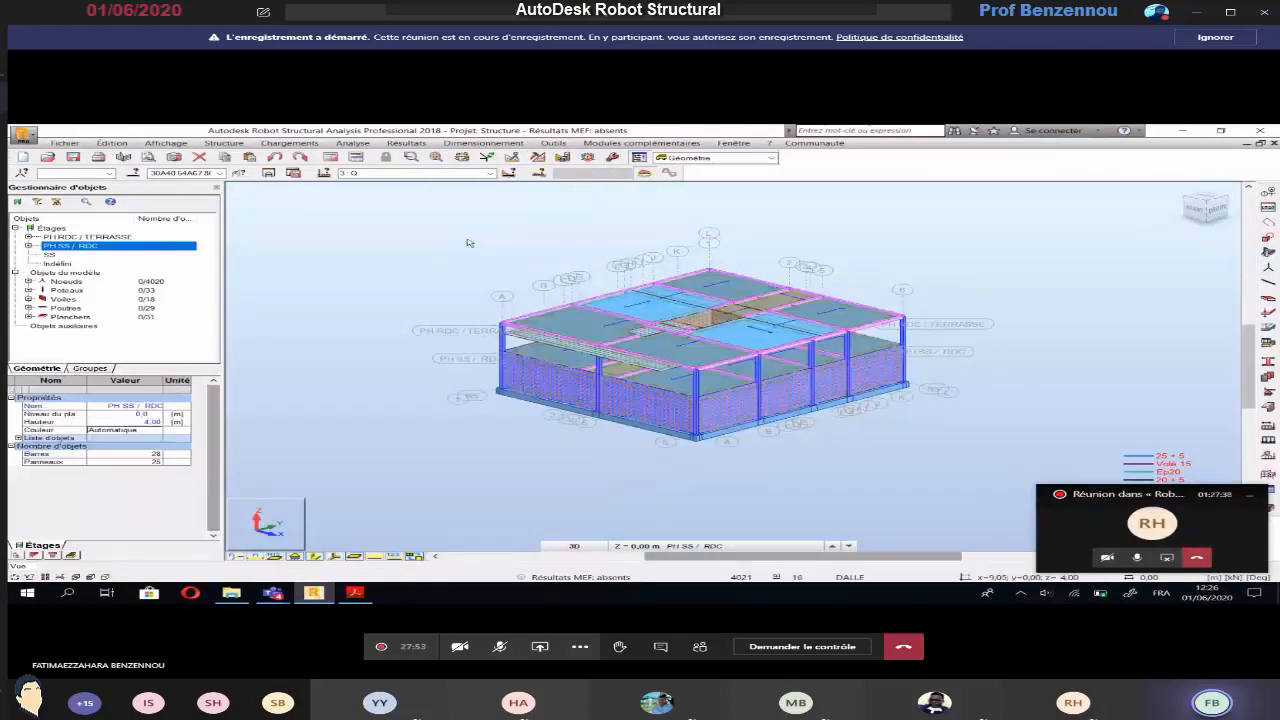
scroll(580, 315, "up", 3)
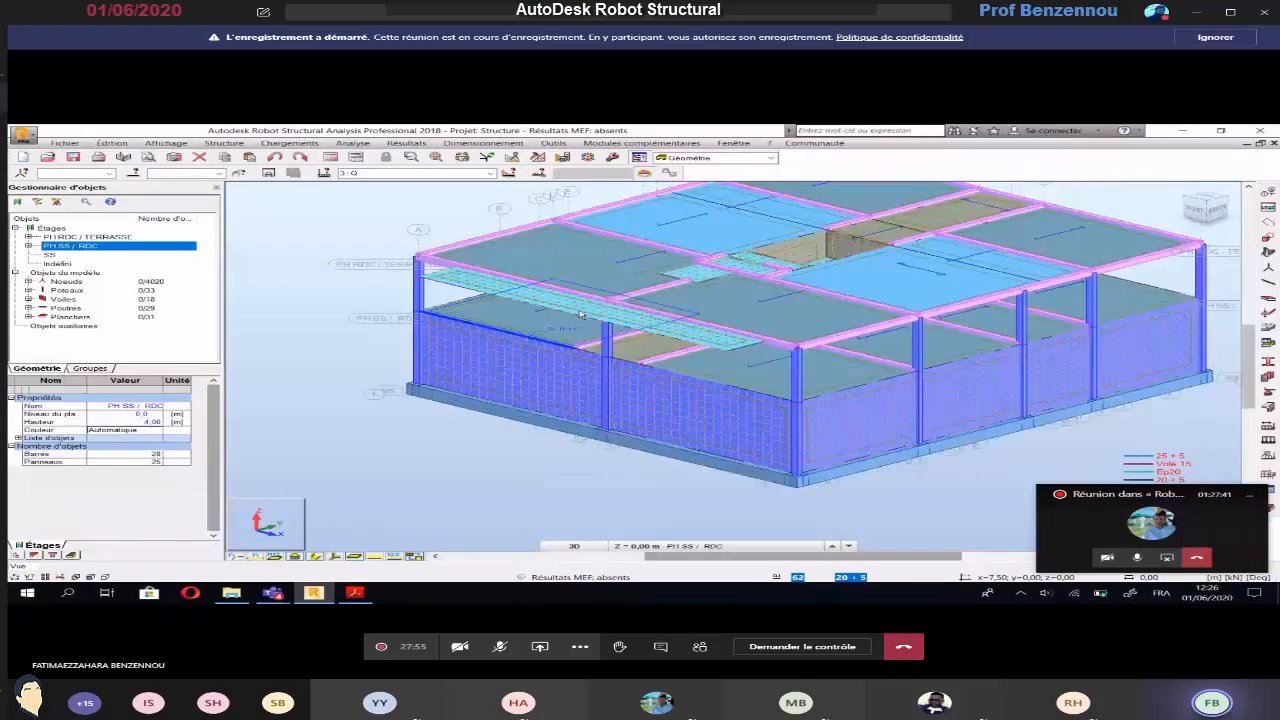